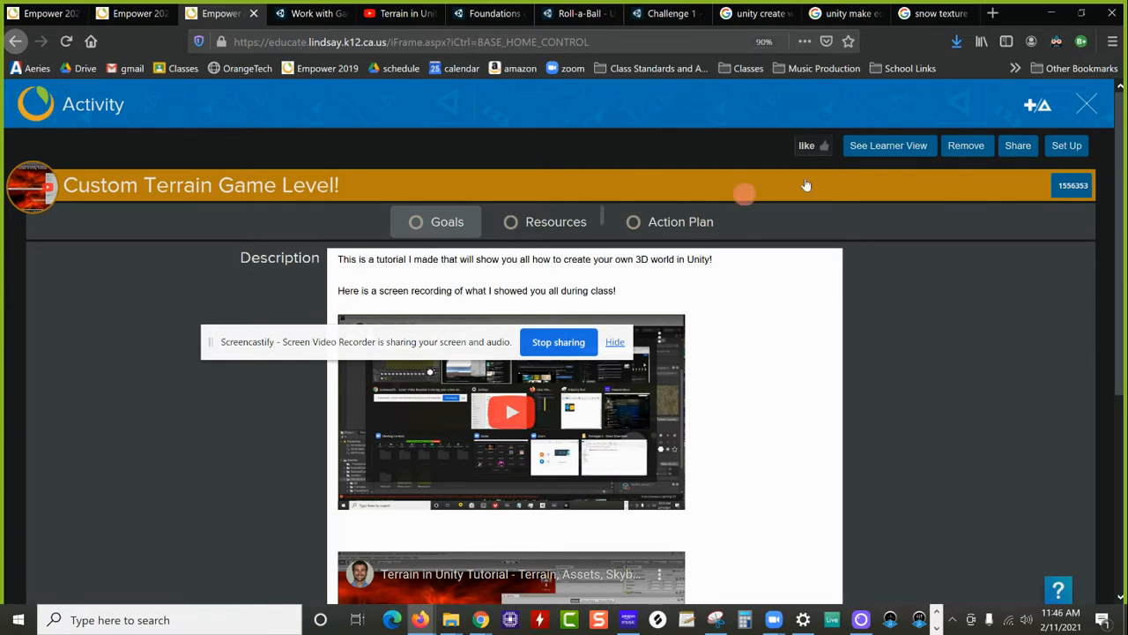
Return to the class playlist and reopen the "Custom Terrain Game Level!" activity to view its description.
{"action": "left_click", "coordinate": [1087, 104]}
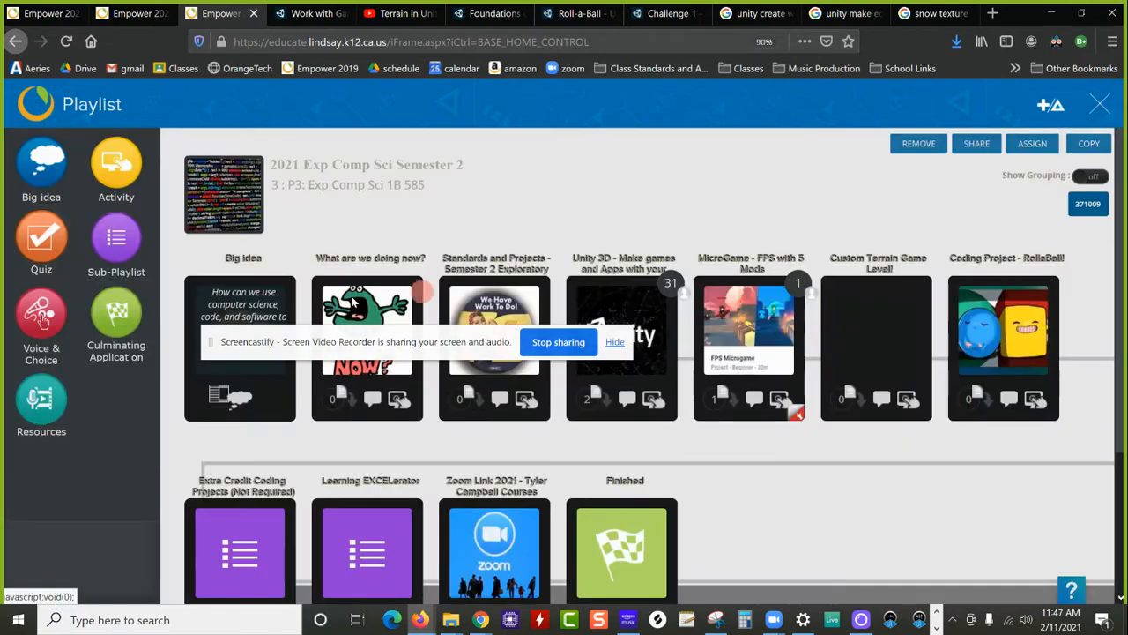
{"action": "triple_click", "coordinate": [866, 258]}
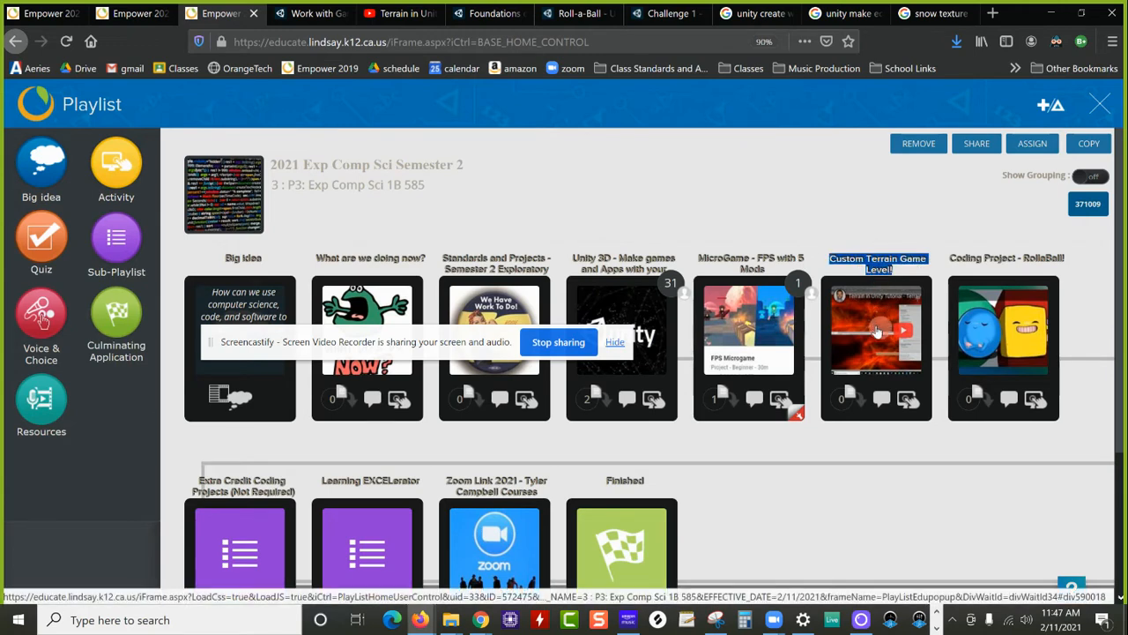
{"action": "left_click", "coordinate": [877, 331]}
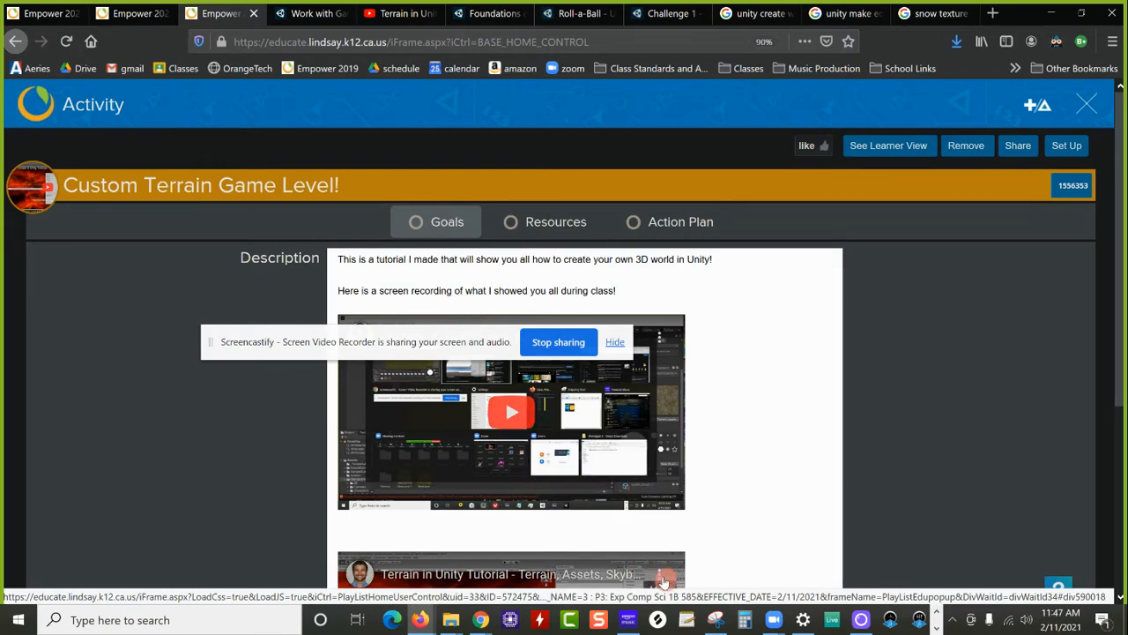
Search Windows for "unity", launch Unity Hub, and hide the screen-sharing notice.
{"action": "left_click", "coordinate": [184, 620]}
{"action": "type", "text": "unity"}
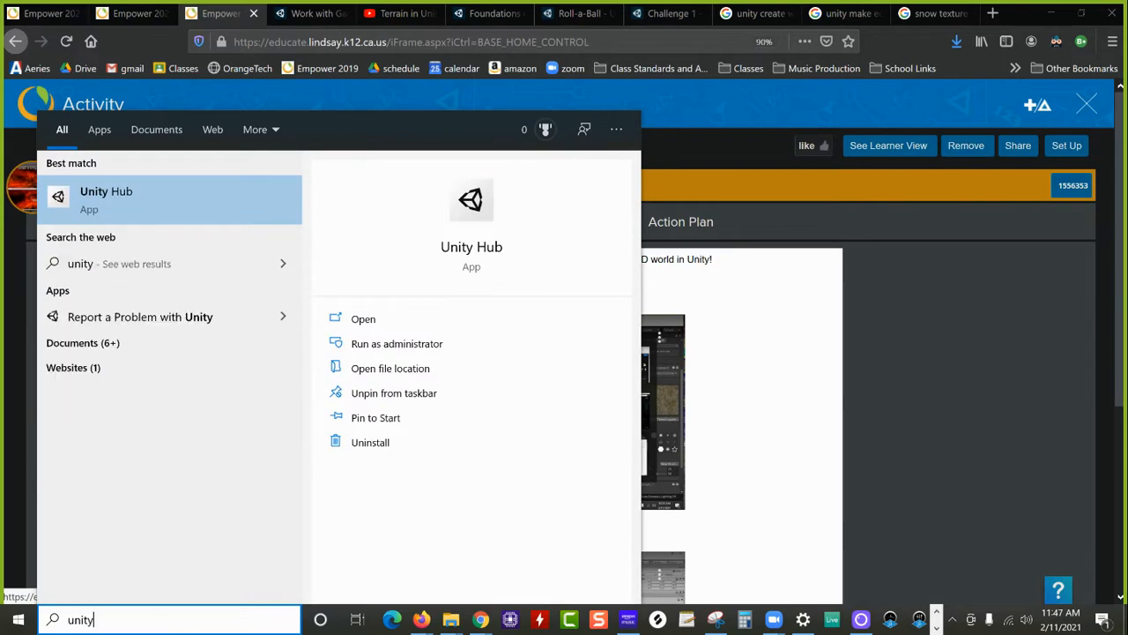
{"action": "key", "text": "Return"}
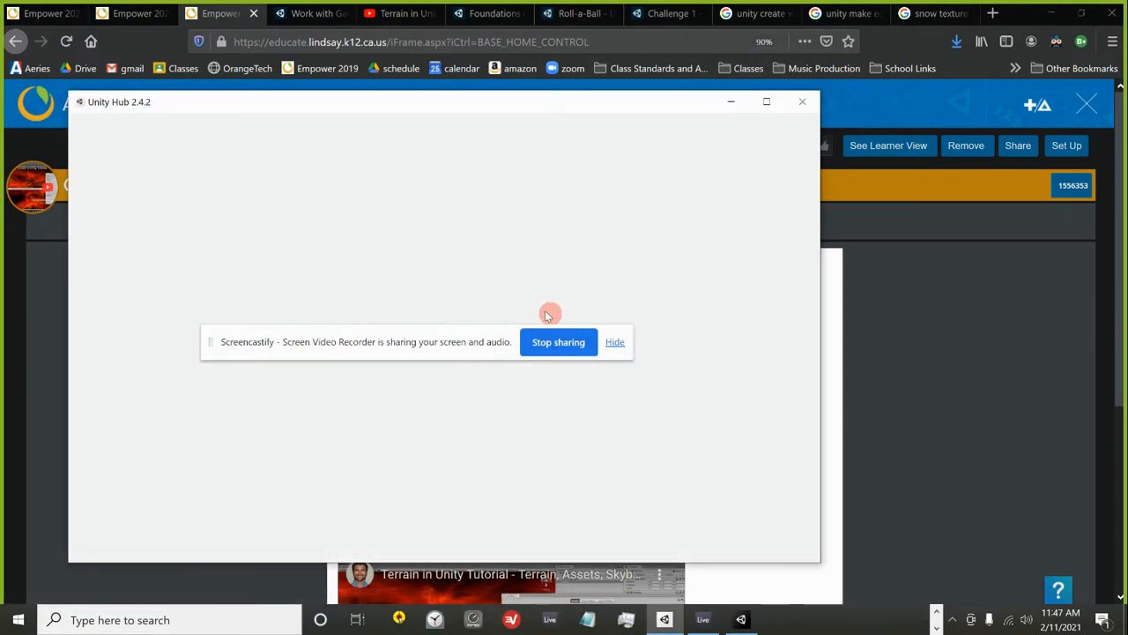
{"action": "left_click", "coordinate": [614, 342]}
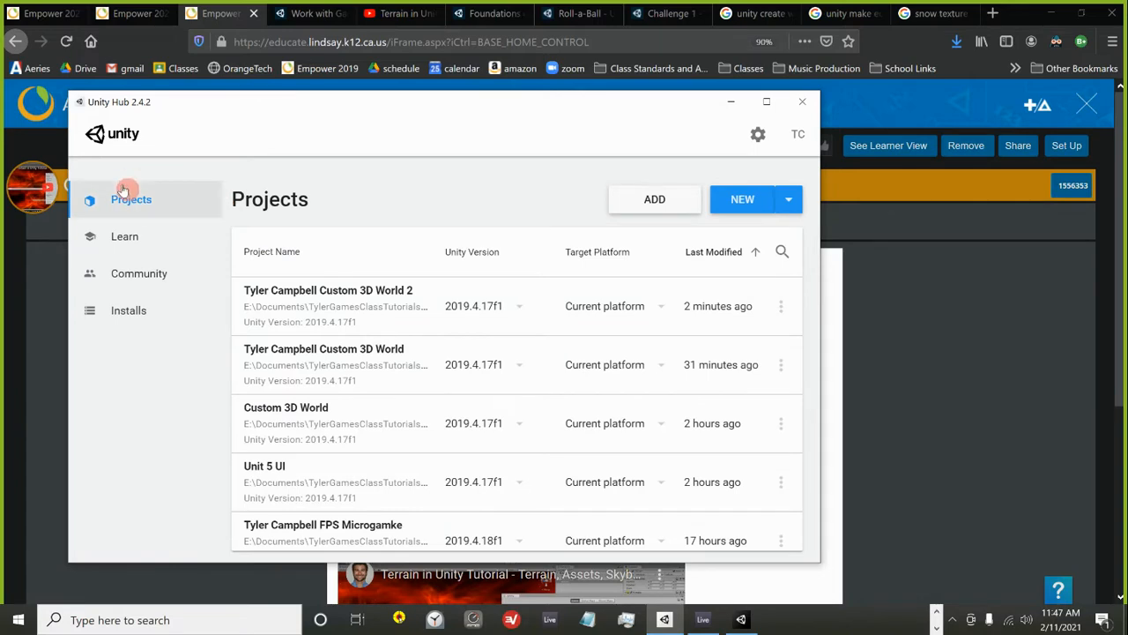
{"action": "left_click", "coordinate": [740, 198]}
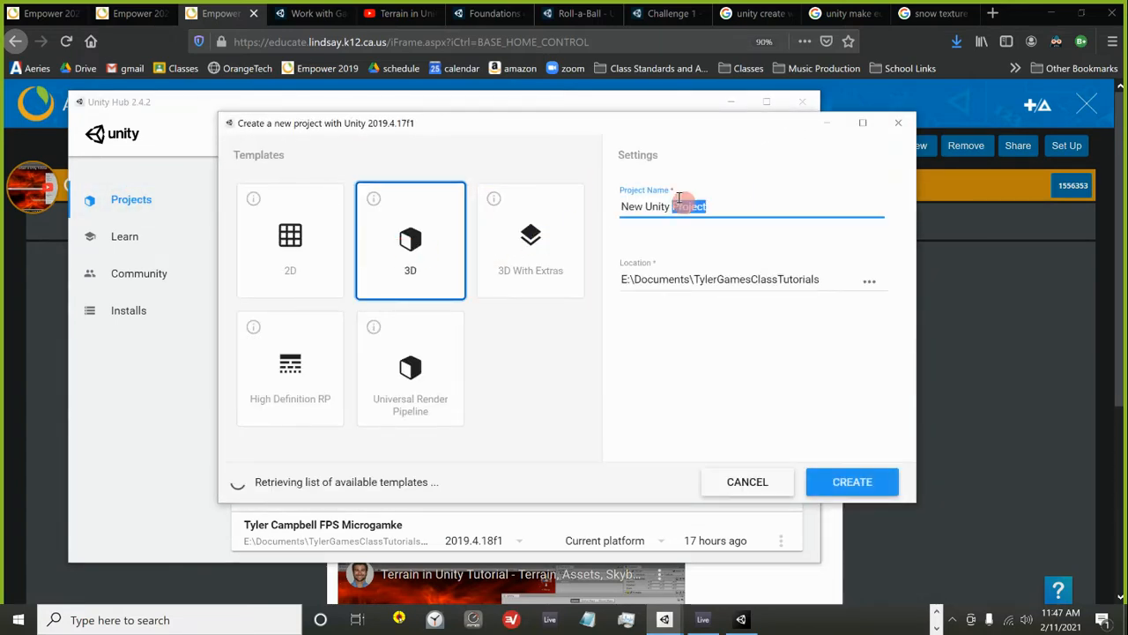
{"action": "triple_click", "coordinate": [684, 206]}
{"action": "left_click", "coordinate": [871, 277]}
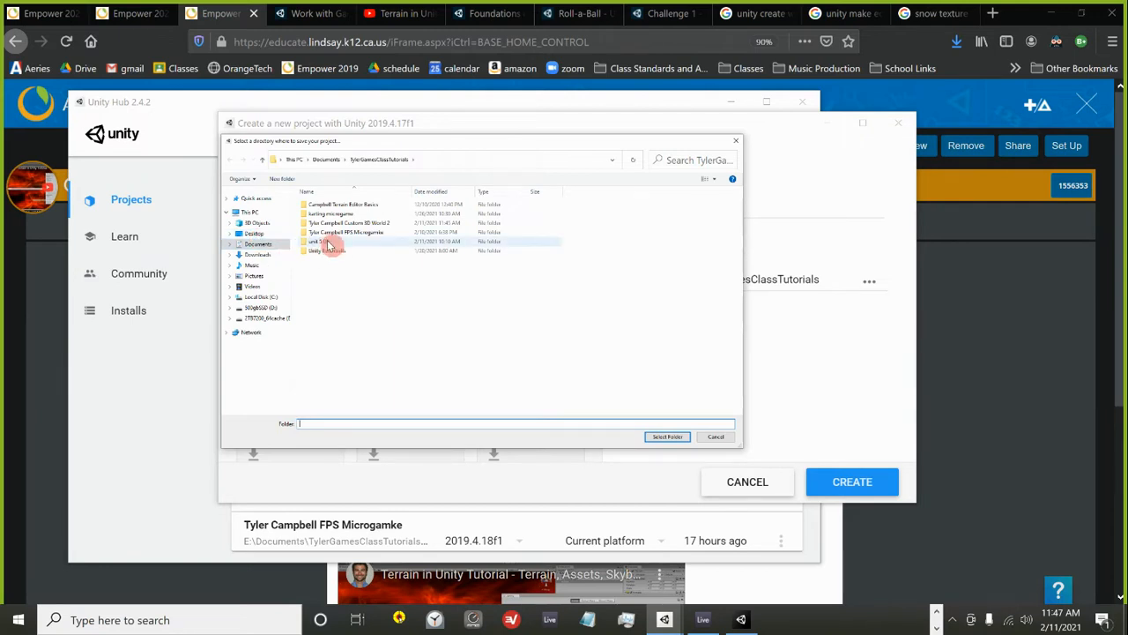
{"action": "key", "text": "Escape"}
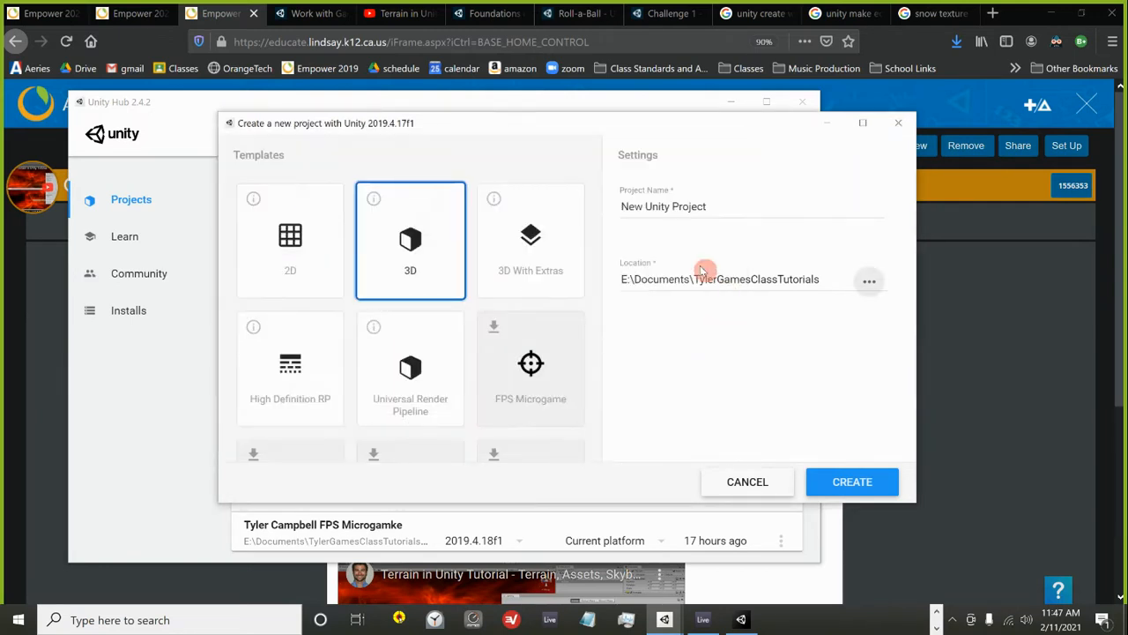
{"action": "left_click", "coordinate": [731, 207]}
{"action": "type", "text": "Tyler Campbell Custom 3D World"}
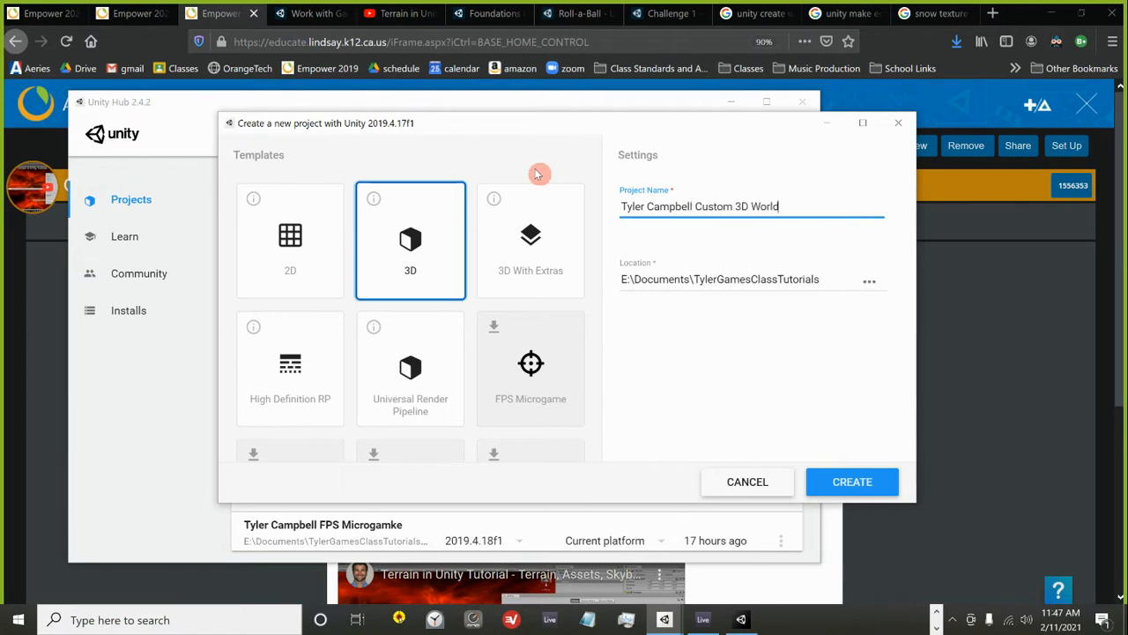
{"action": "left_click", "coordinate": [897, 125]}
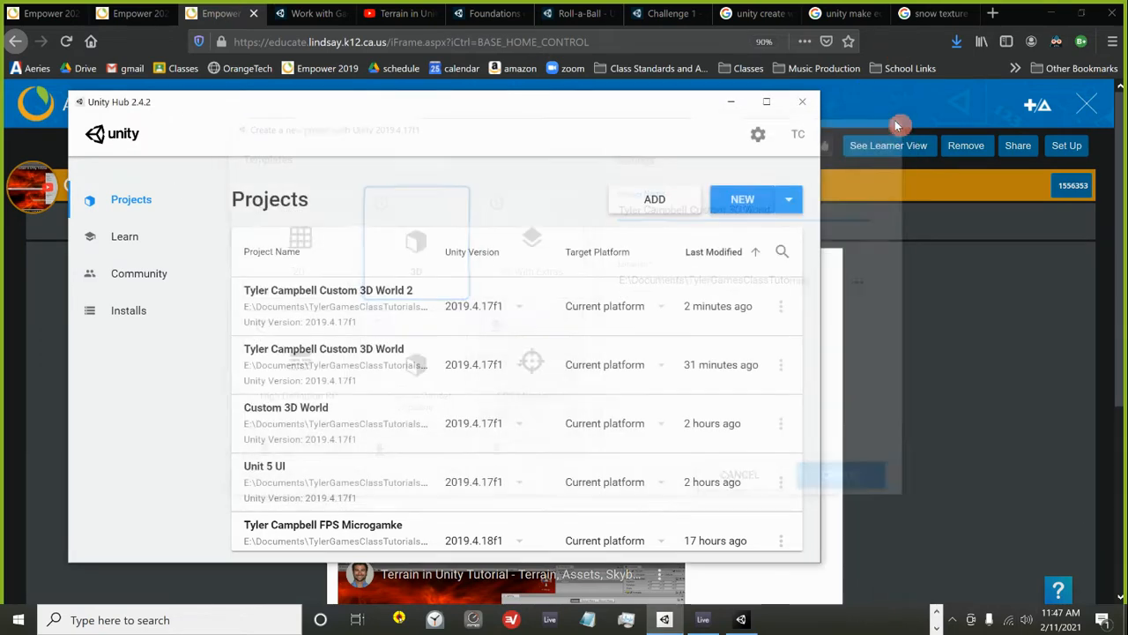
Switch to the Unity editor with the Custom 3D World 2 project and dismiss the editor update check.
{"action": "left_click", "coordinate": [740, 619]}
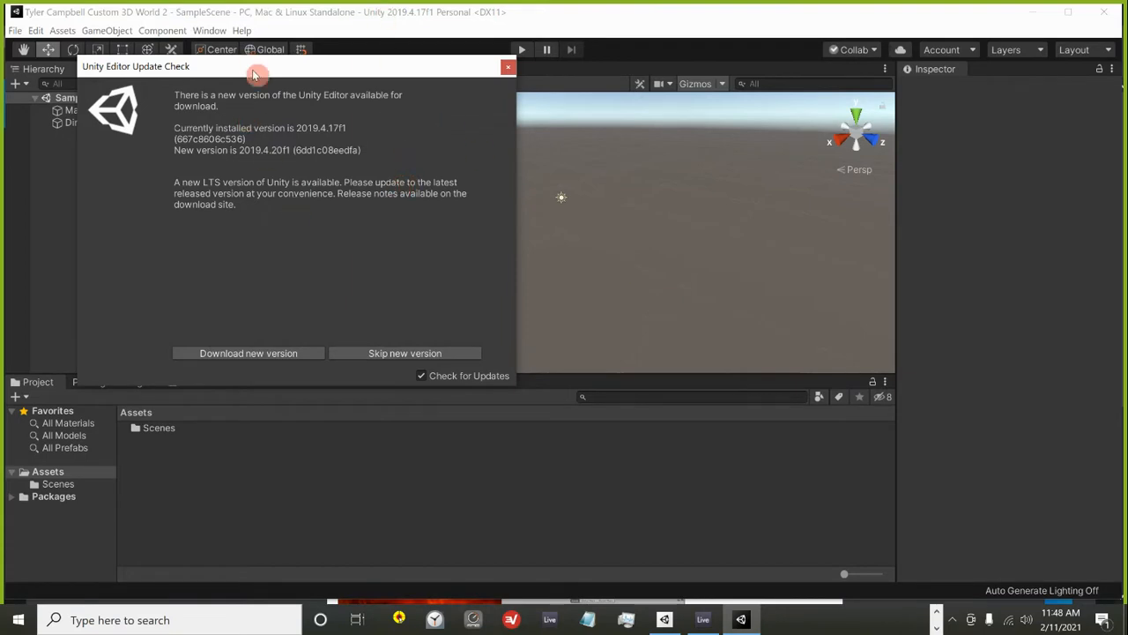
{"action": "left_click_drag", "start_coordinate": [253, 74], "coordinate": [453, 152]}
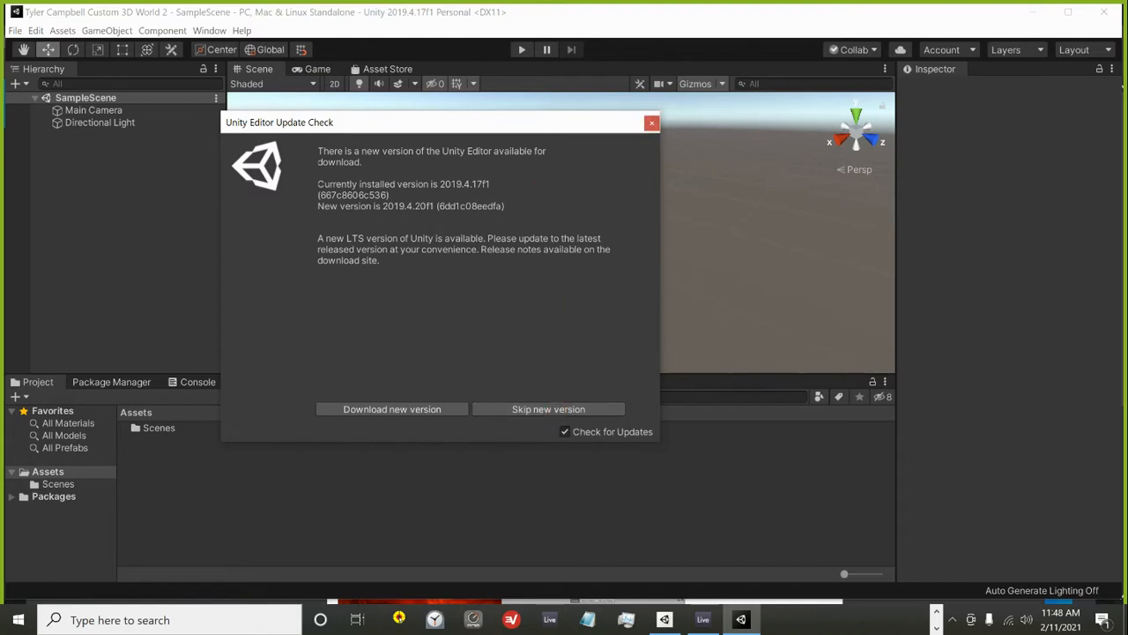
{"action": "left_click", "coordinate": [651, 124]}
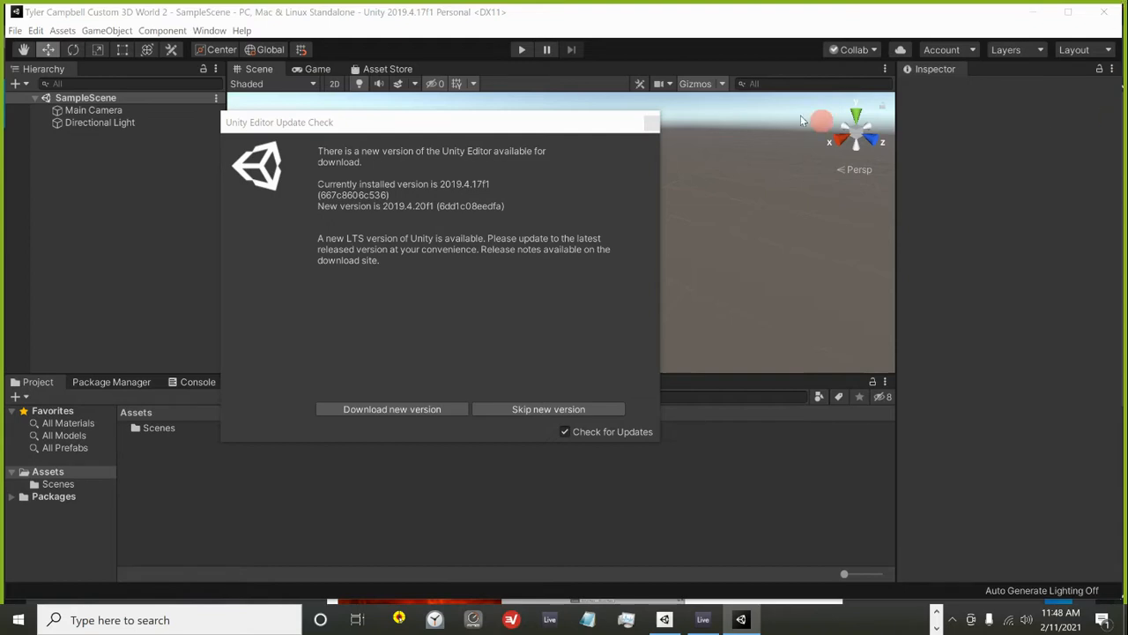
{"action": "left_click", "coordinate": [653, 125]}
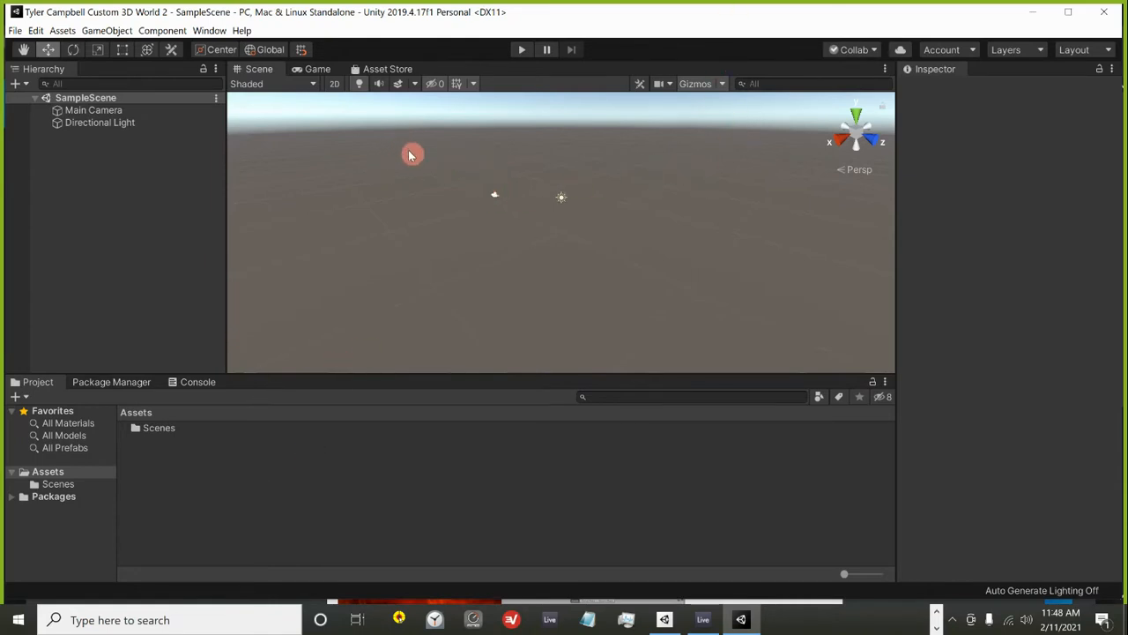
Look at the Package Manager and reset the editor to the Default layout.
{"action": "left_click", "coordinate": [142, 382]}
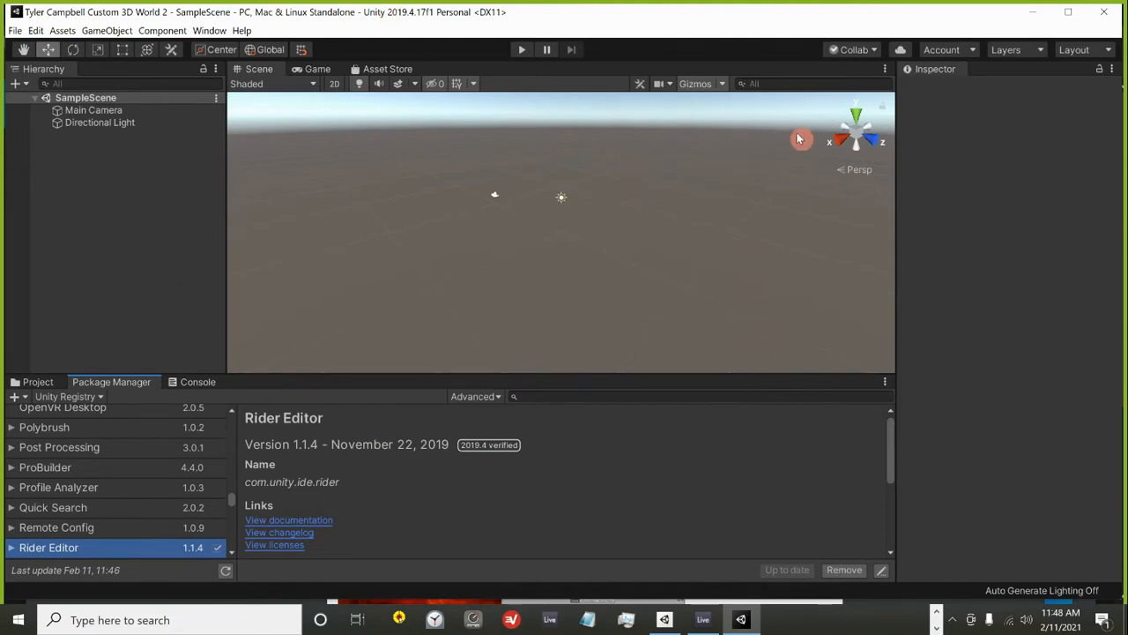
{"action": "left_click", "coordinate": [1074, 51]}
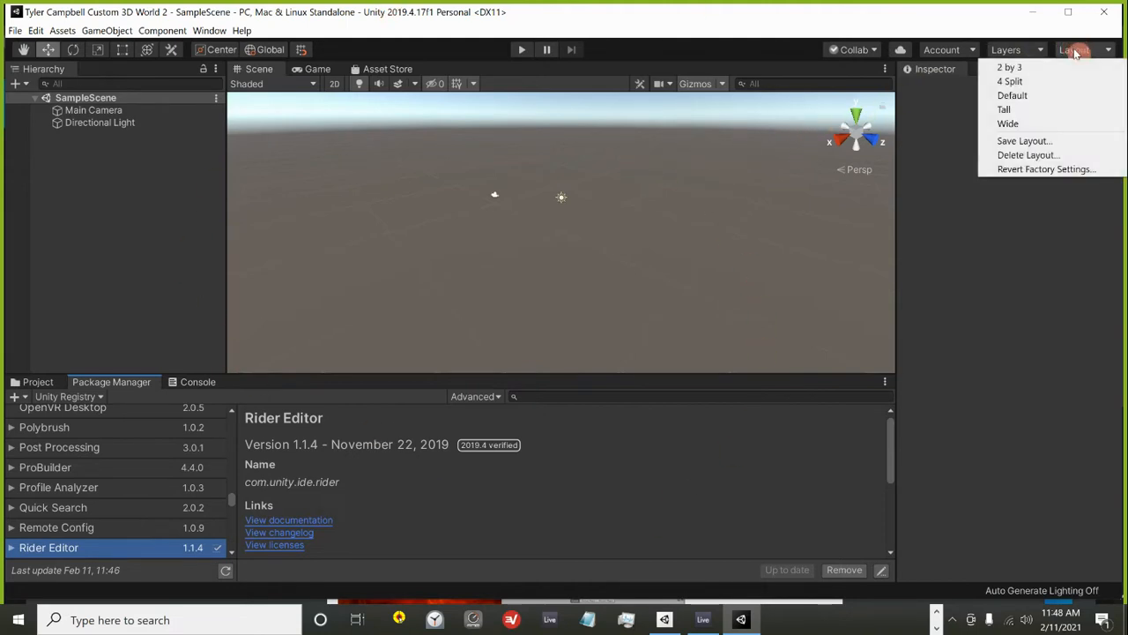
{"action": "left_click", "coordinate": [1014, 95]}
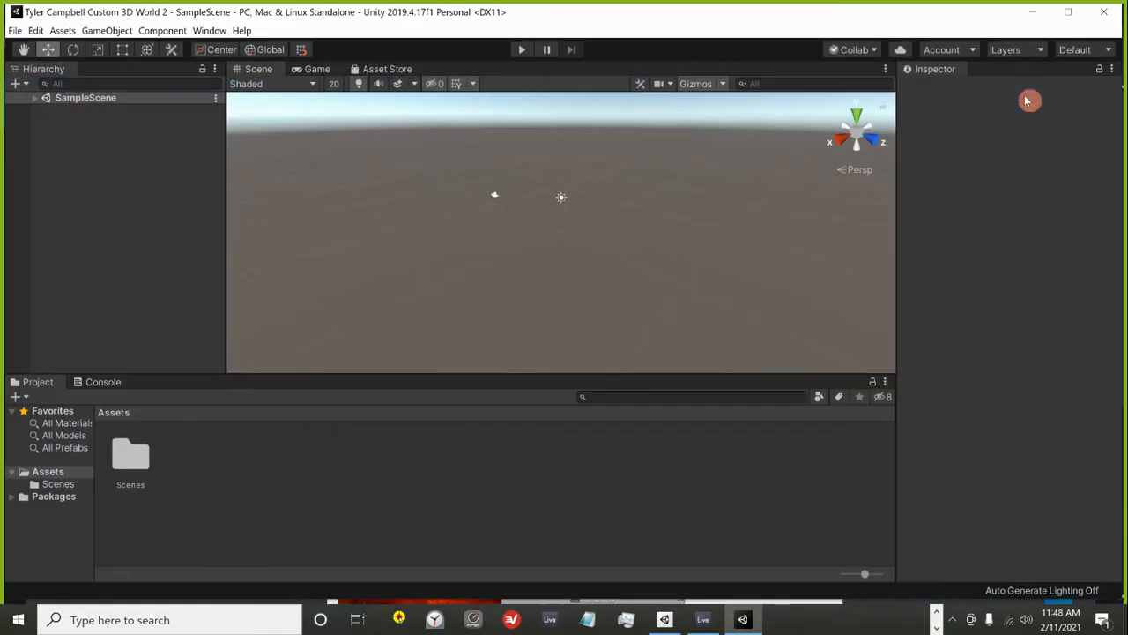
Try the 2 by 3 layout with the Project window docked below the Hierarchy and the windows resized, and return to the Default layout.
{"action": "left_click", "coordinate": [1075, 53]}
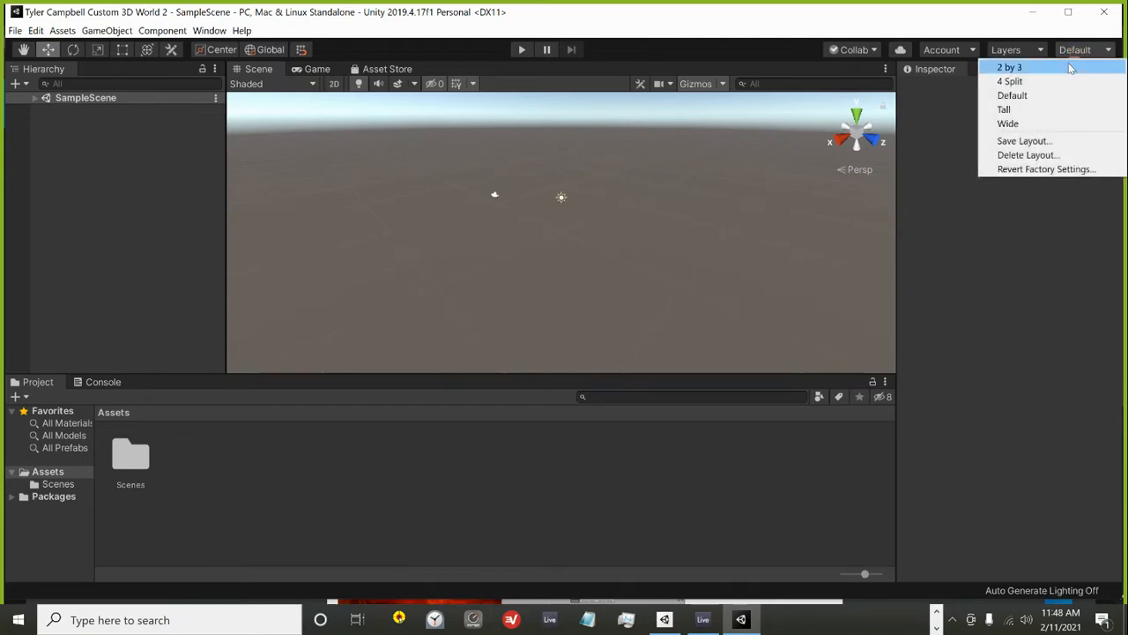
{"action": "left_click", "coordinate": [1046, 71]}
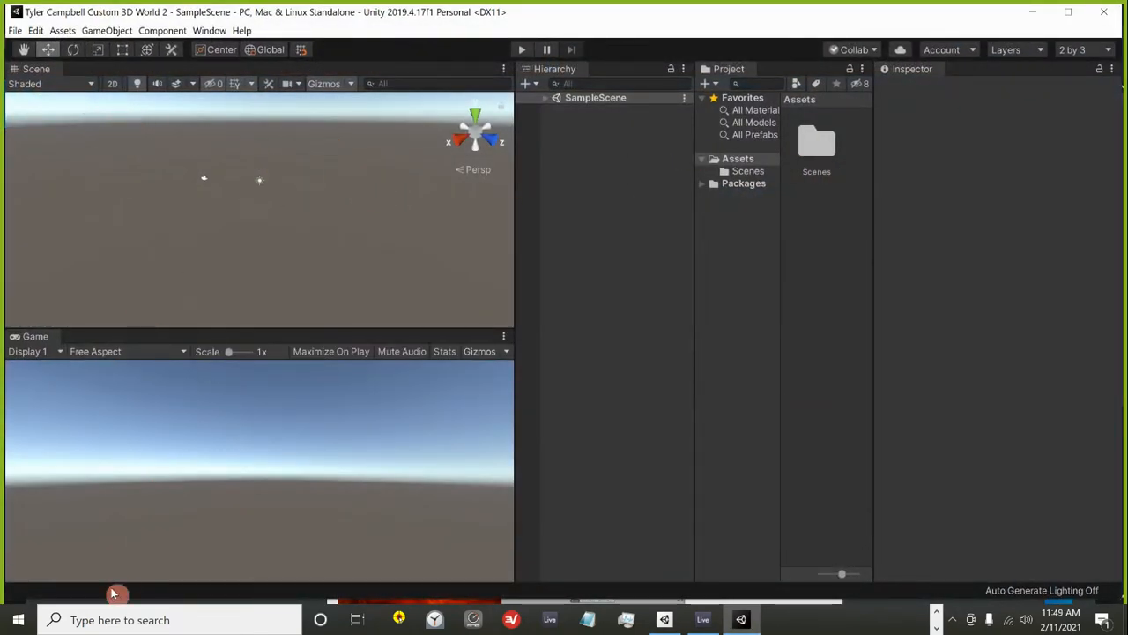
{"action": "left_click", "coordinate": [546, 98]}
{"action": "left_click_drag", "start_coordinate": [728, 71], "coordinate": [596, 448]}
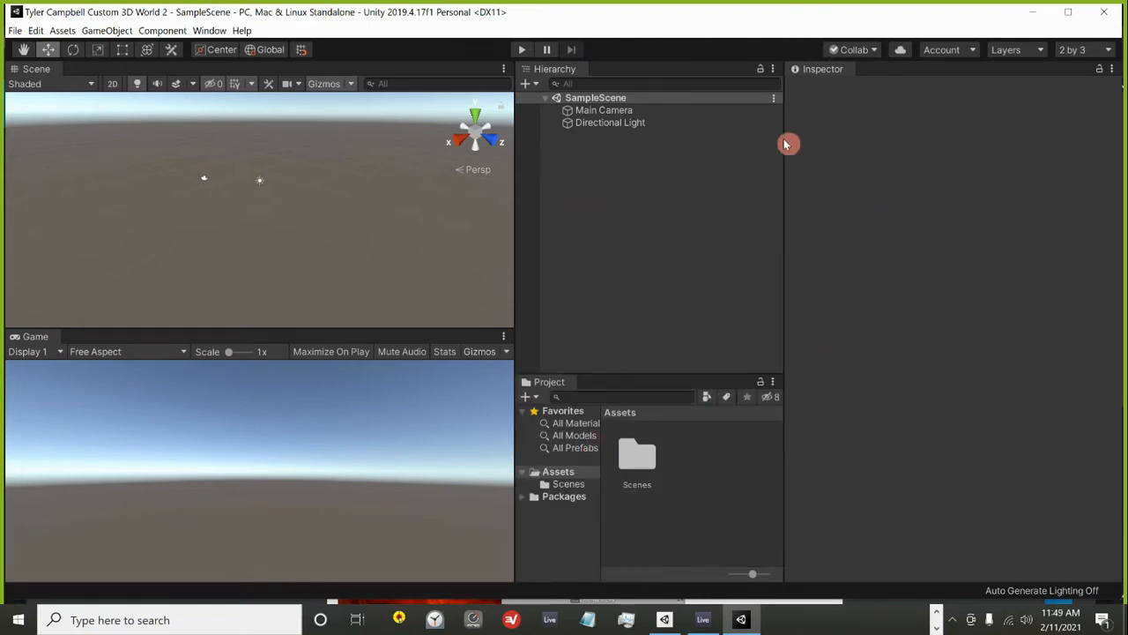
{"action": "left_click_drag", "start_coordinate": [785, 144], "coordinate": [882, 175]}
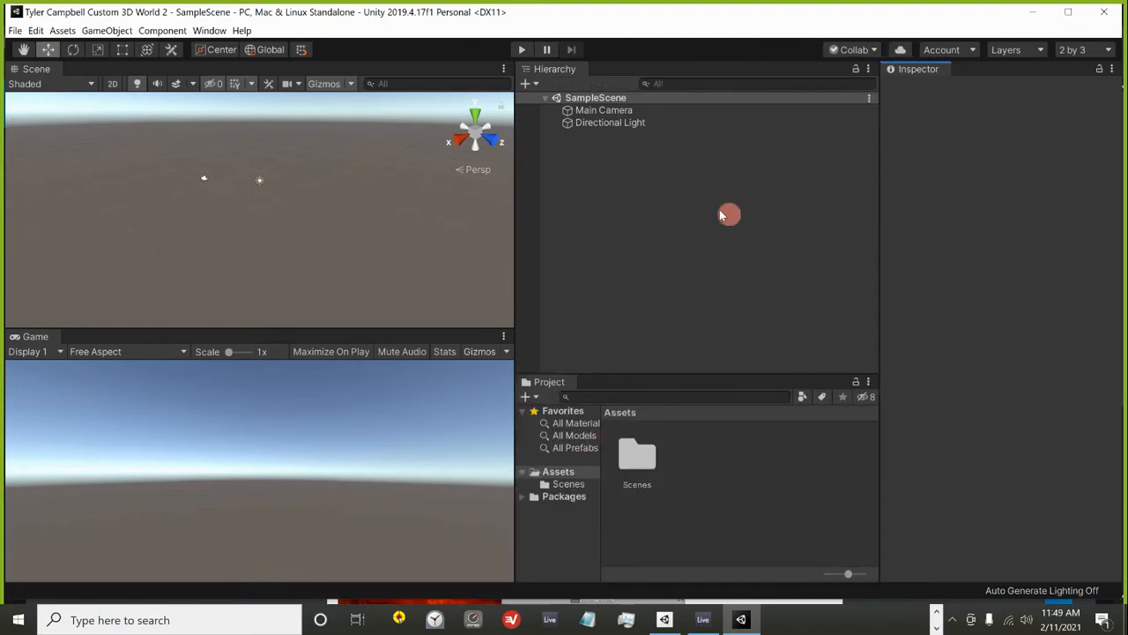
{"action": "left_click_drag", "start_coordinate": [517, 244], "coordinate": [579, 247]}
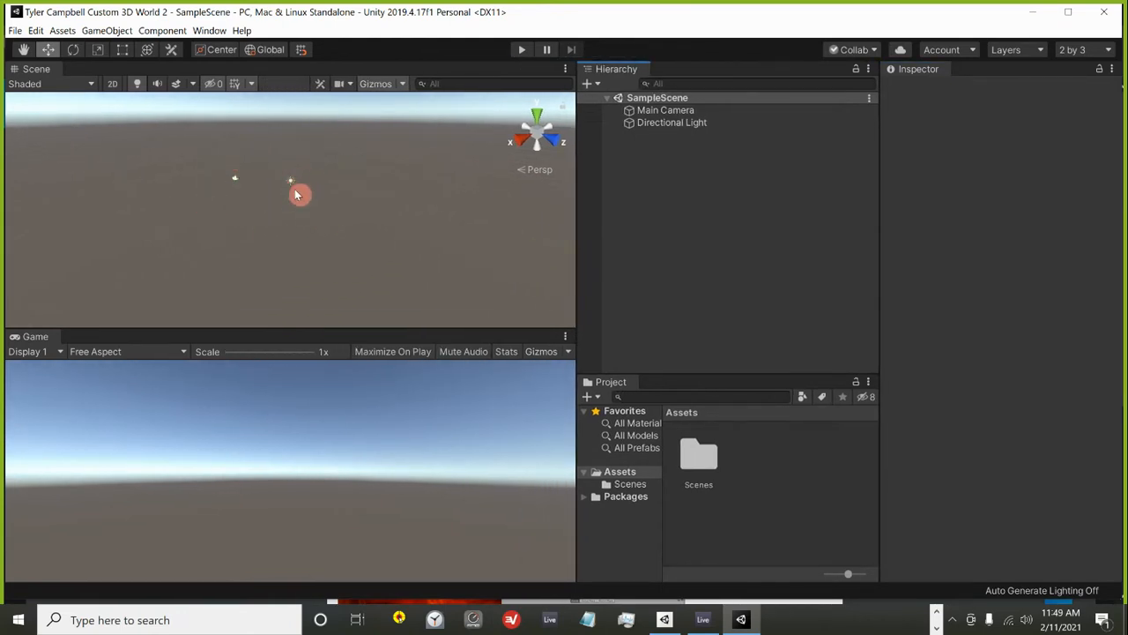
{"action": "left_click", "coordinate": [1073, 52]}
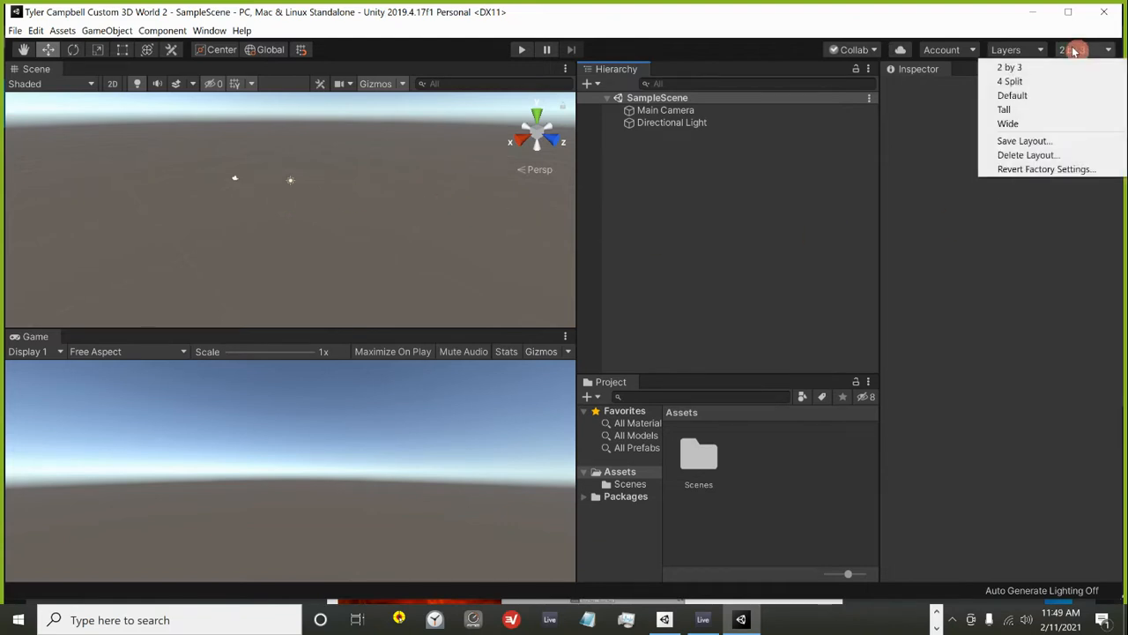
{"action": "left_click", "coordinate": [1035, 97]}
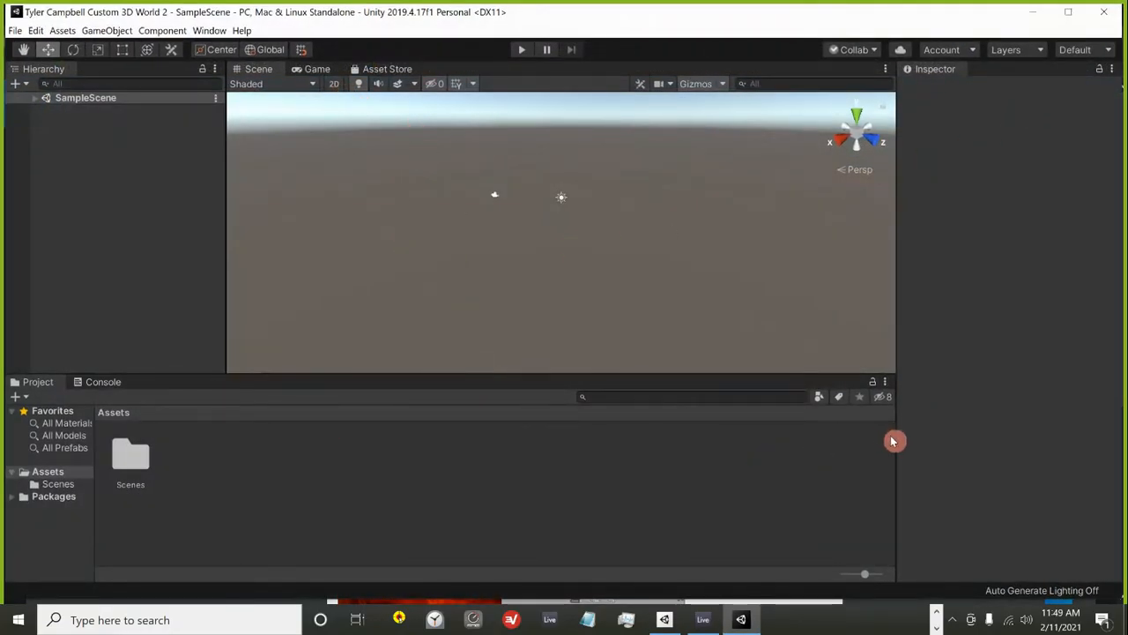
Widen the Scene area slightly, dock Project and Console together beneath the Hierarchy with Project in front, and expand SampleScene.
{"action": "left_click_drag", "start_coordinate": [893, 440], "coordinate": [909, 423]}
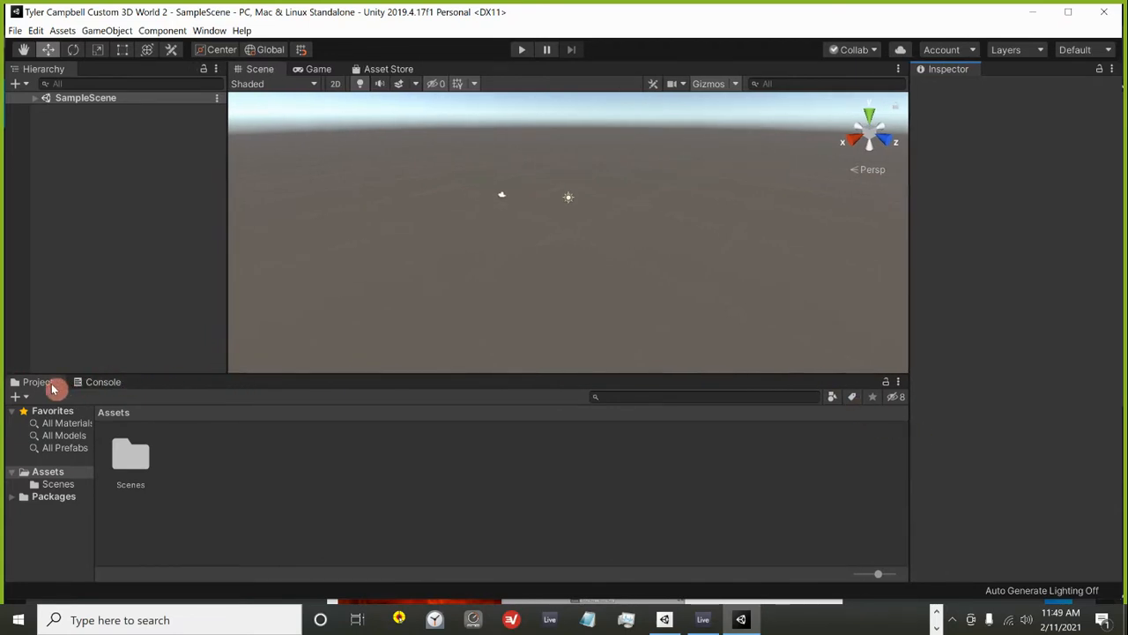
{"action": "left_click_drag", "start_coordinate": [37, 382], "coordinate": [66, 317]}
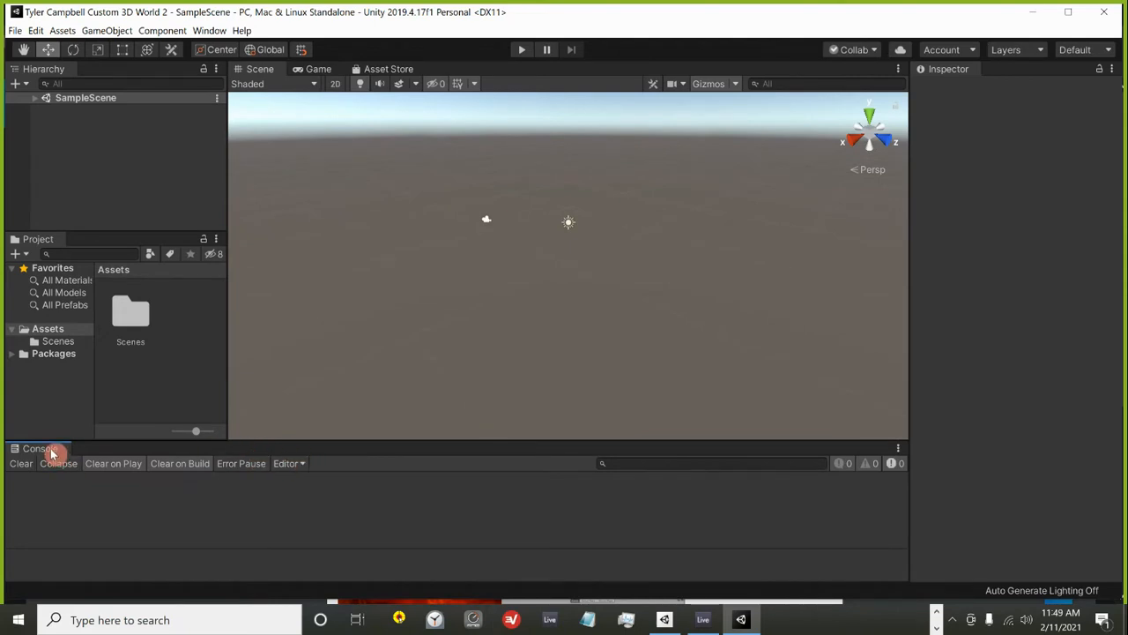
{"action": "left_click_drag", "start_coordinate": [51, 452], "coordinate": [97, 240]}
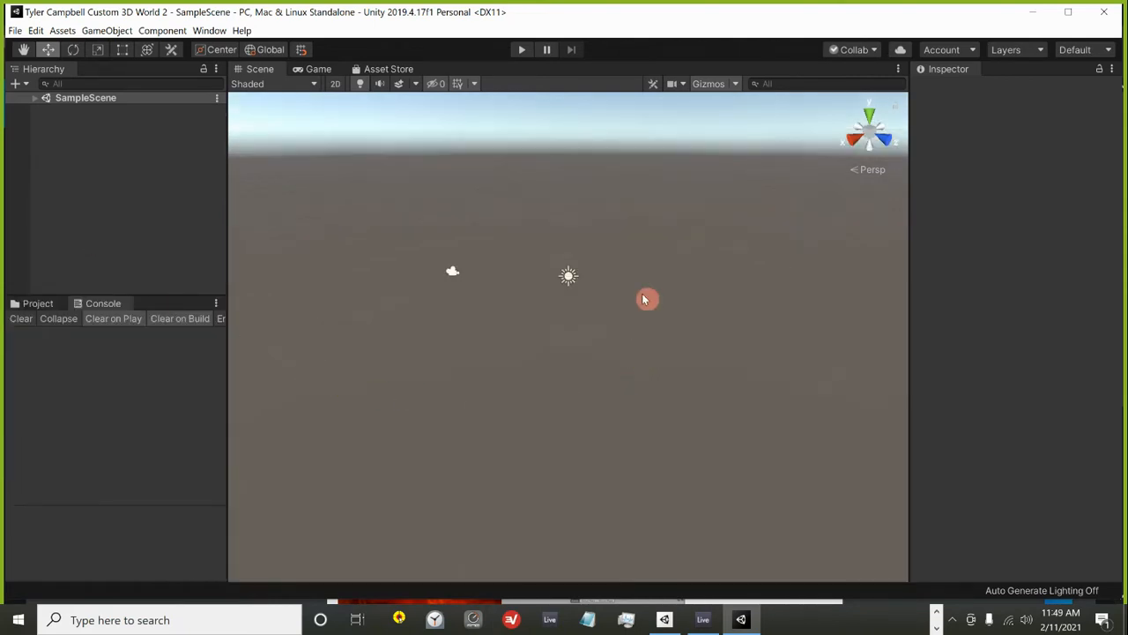
{"action": "left_click", "coordinate": [40, 303]}
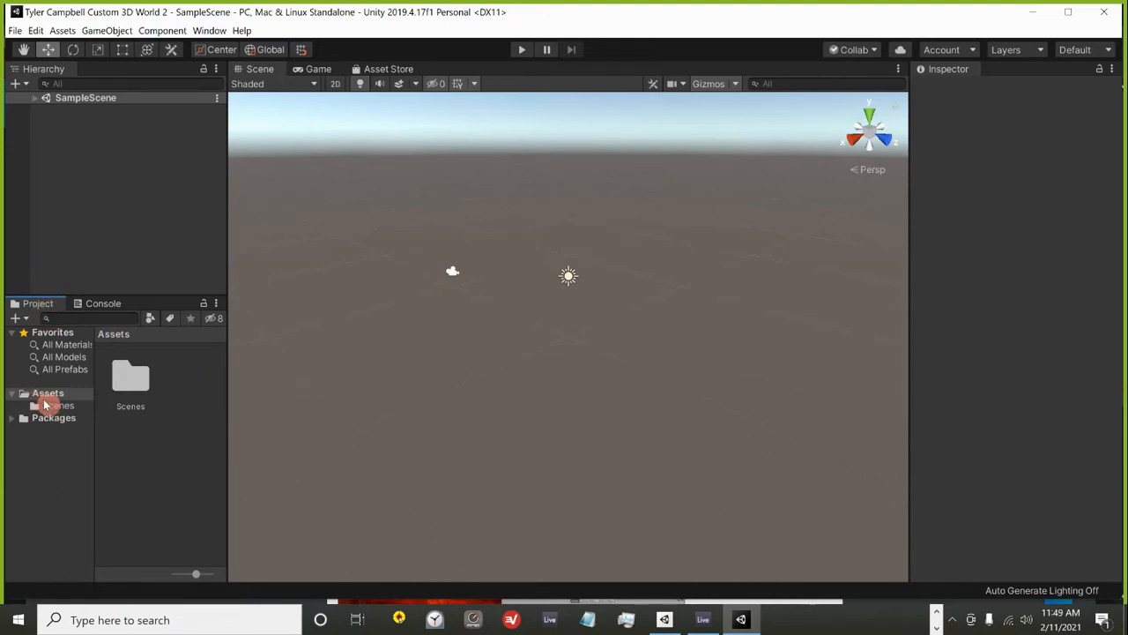
{"action": "left_click", "coordinate": [35, 71]}
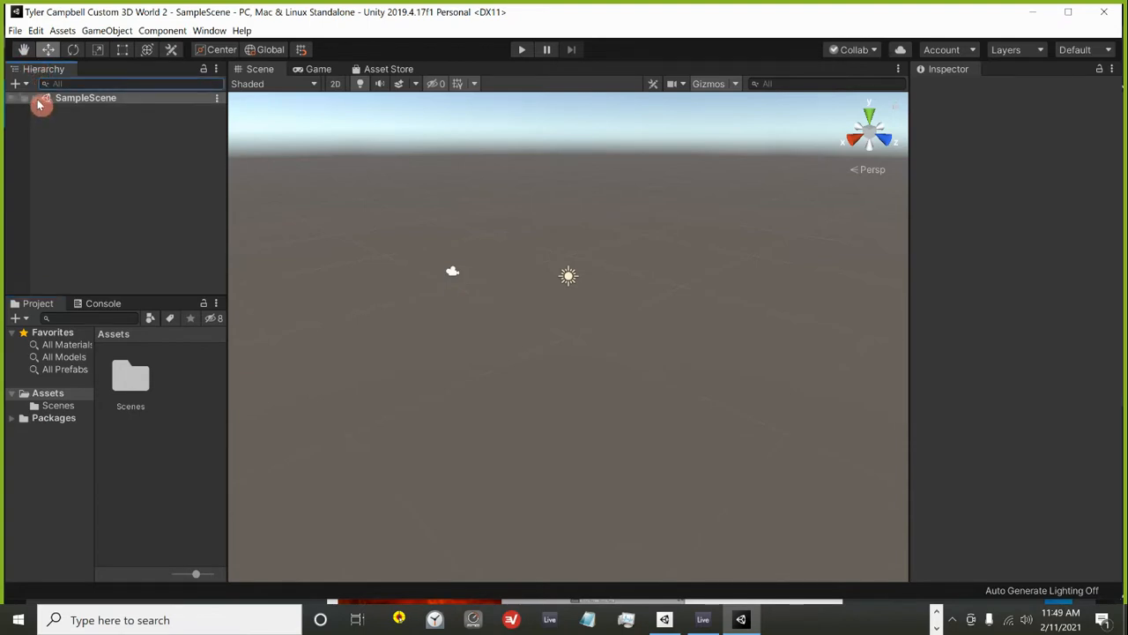
{"action": "left_click", "coordinate": [36, 99]}
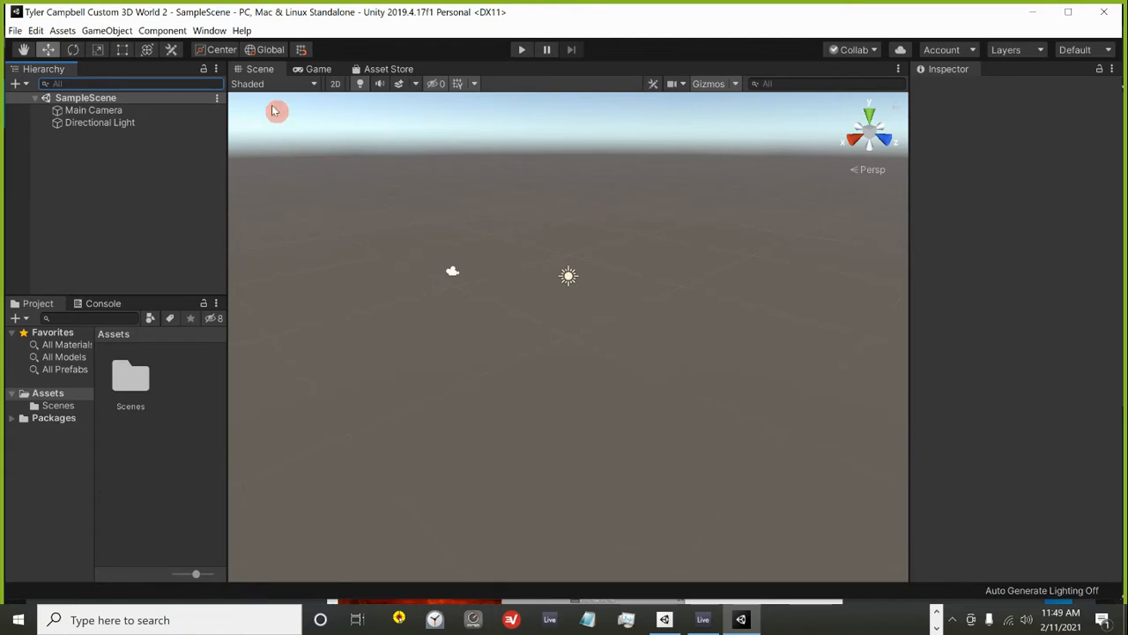
Examine the empty scene at different zoom levels, compare it with the Game view, and return to the Scene view.
{"action": "left_click", "coordinate": [266, 70]}
{"action": "scroll", "coordinate": [546, 313], "scroll_direction": "up", "scroll_amount": 2}
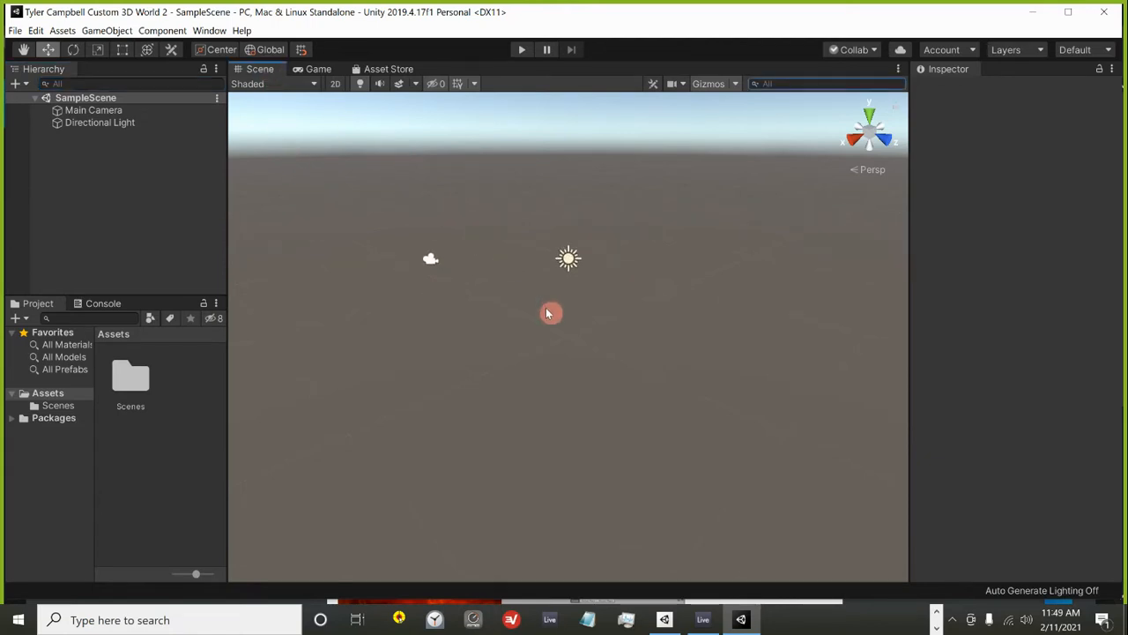
{"action": "scroll", "coordinate": [551, 310], "scroll_direction": "down", "scroll_amount": 2}
{"action": "scroll", "coordinate": [558, 322], "scroll_direction": "up", "scroll_amount": 3}
{"action": "scroll", "coordinate": [558, 322], "scroll_direction": "down", "scroll_amount": 1}
{"action": "scroll", "coordinate": [555, 325], "scroll_direction": "down", "scroll_amount": 3}
{"action": "scroll", "coordinate": [548, 291], "scroll_direction": "up", "scroll_amount": 3}
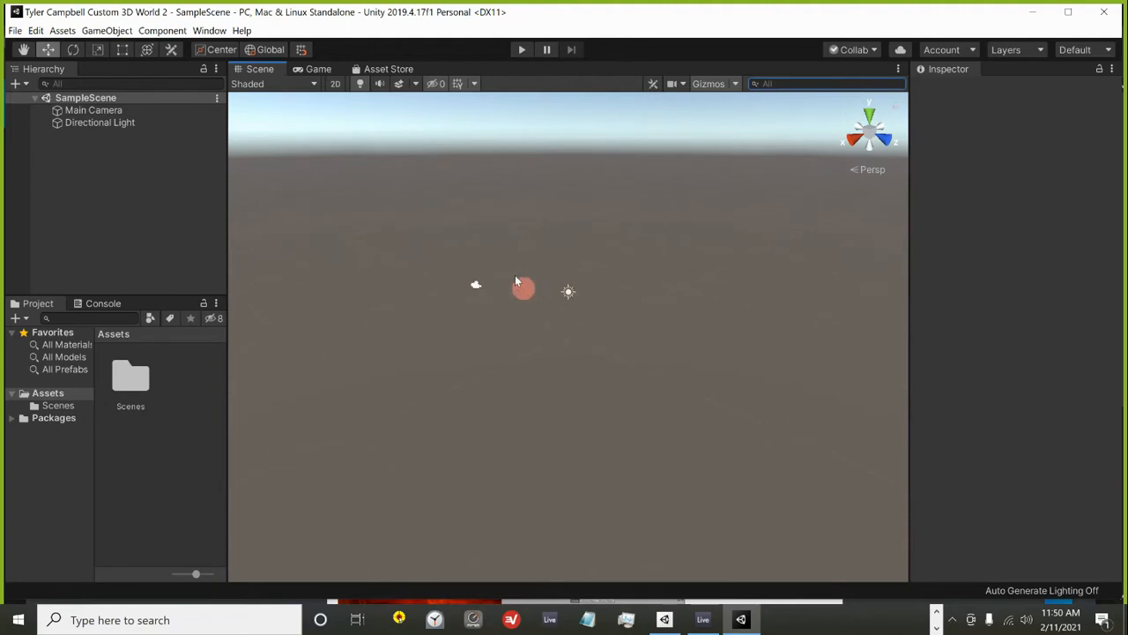
{"action": "left_click", "coordinate": [325, 72]}
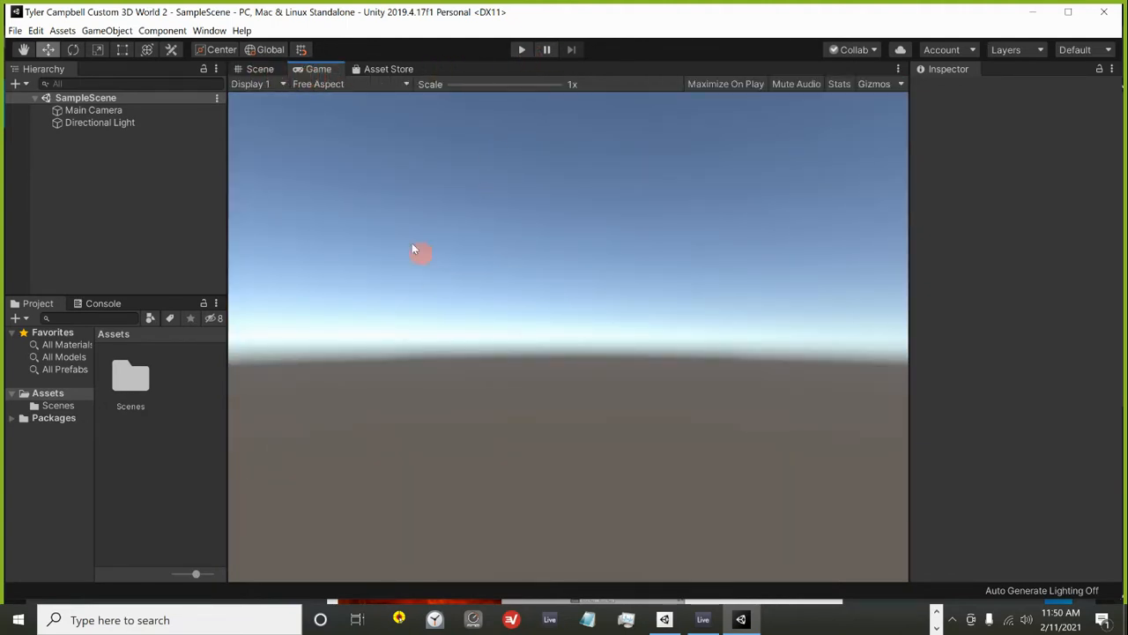
{"action": "left_click", "coordinate": [260, 70]}
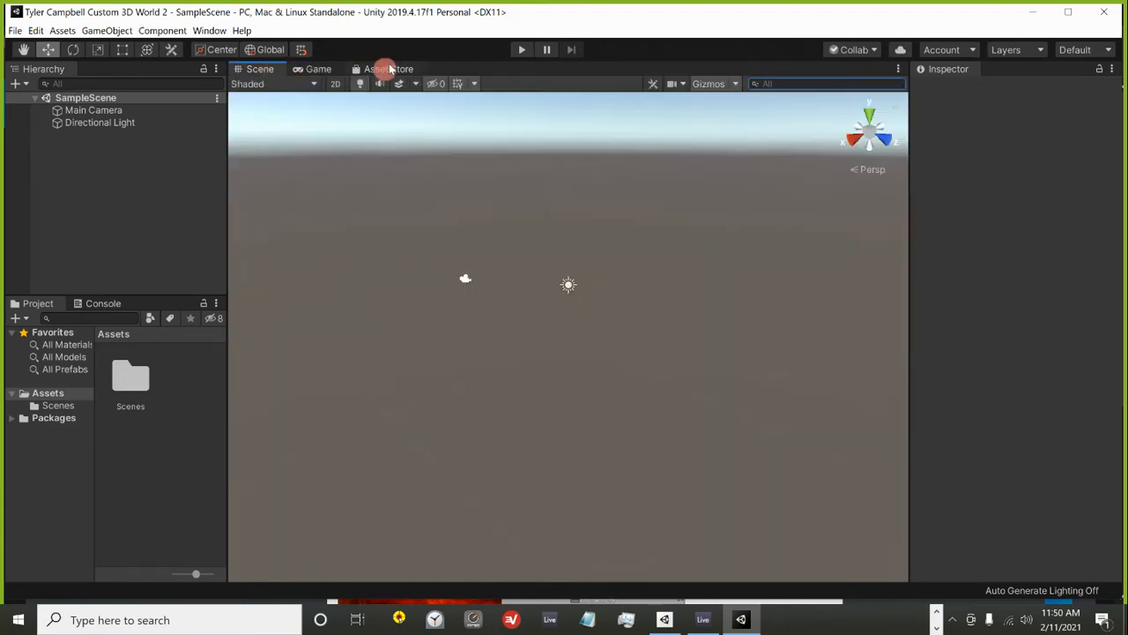
Look at the Asset Store page inside the editor and return to the Scene view.
{"action": "left_click", "coordinate": [379, 70]}
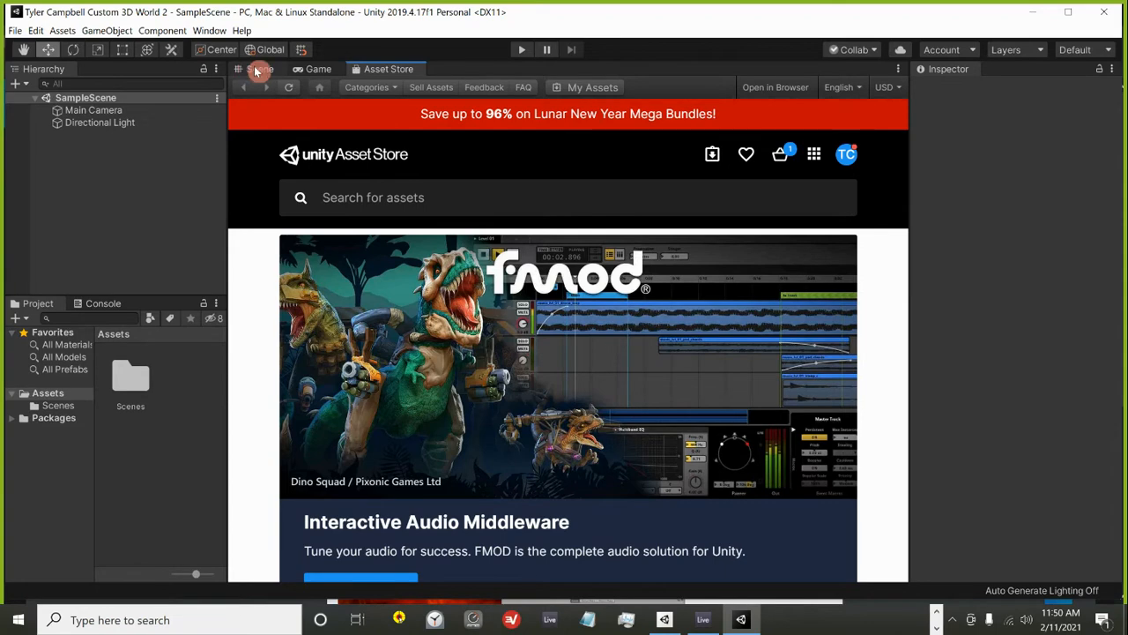
{"action": "scroll", "coordinate": [473, 292], "scroll_direction": "down", "scroll_amount": 1}
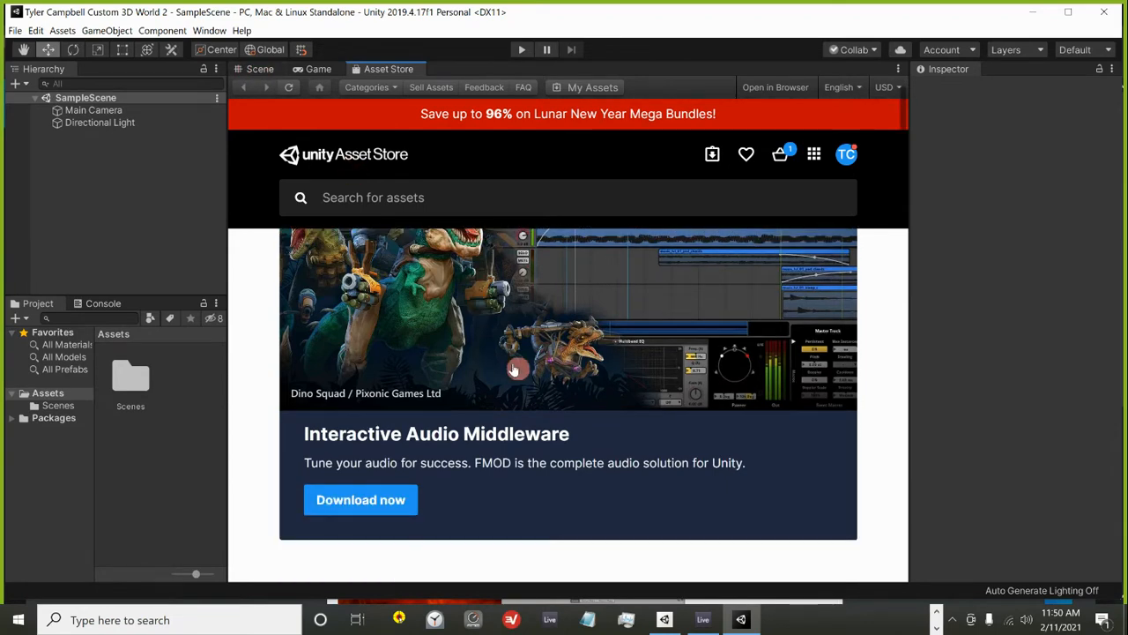
{"action": "left_click", "coordinate": [270, 71]}
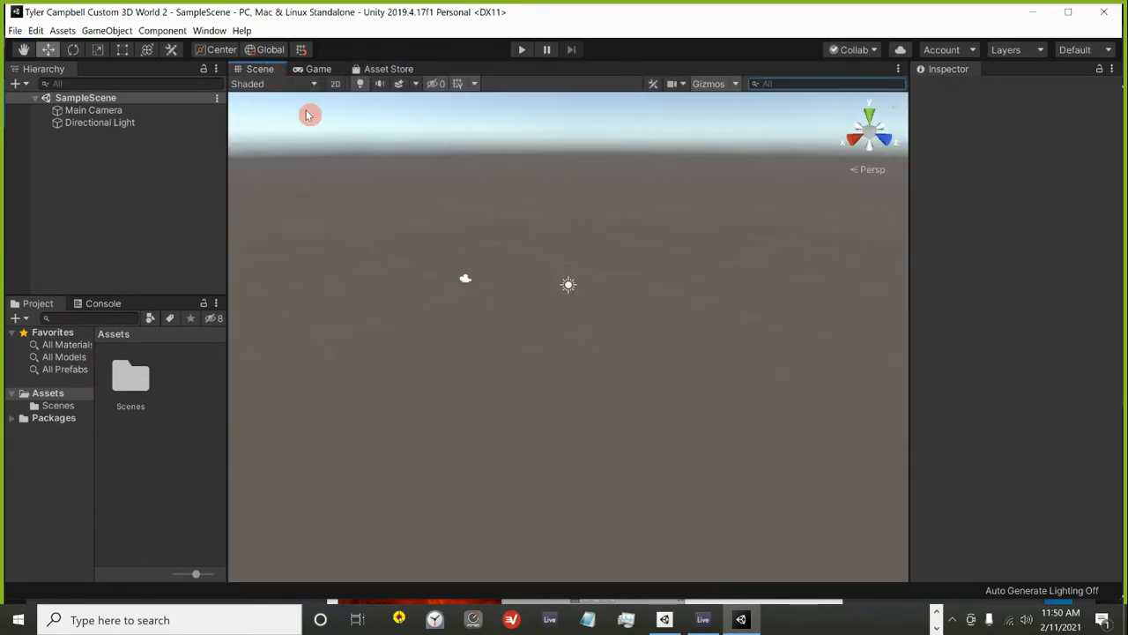
Switch to Firefox, search for "unity asset store" in a private window, and open the Unity Asset Store site.
{"action": "key", "text": "alt+Tab"}
{"action": "key", "text": "alt+Tab"}
{"action": "key", "text": "alt+Tab"}
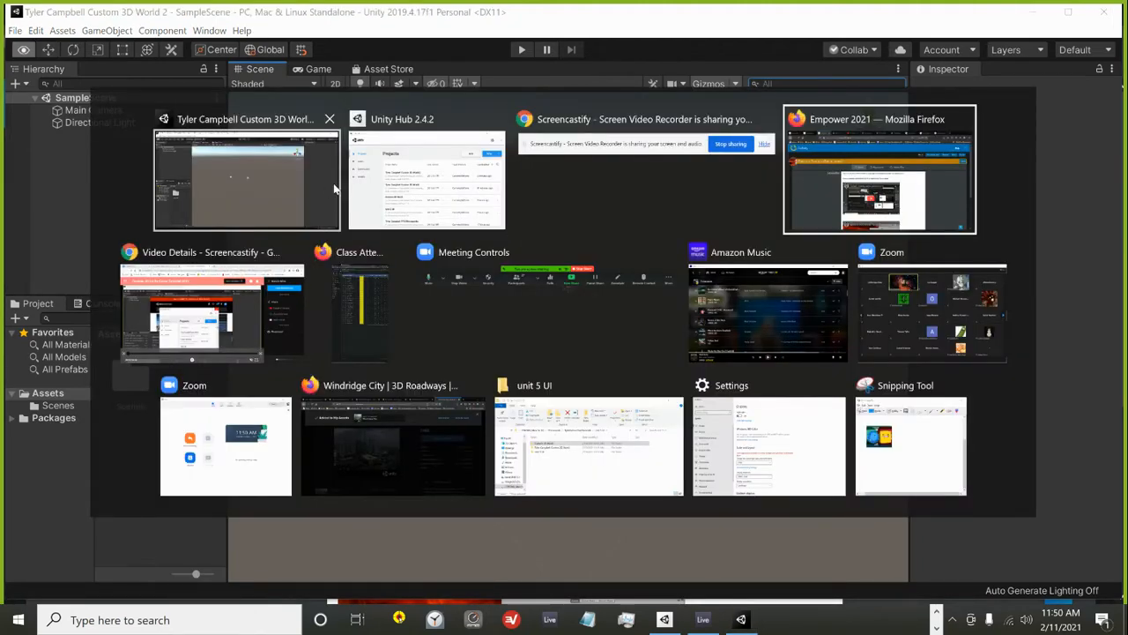
{"action": "key", "text": "ctrl+shift+p"}
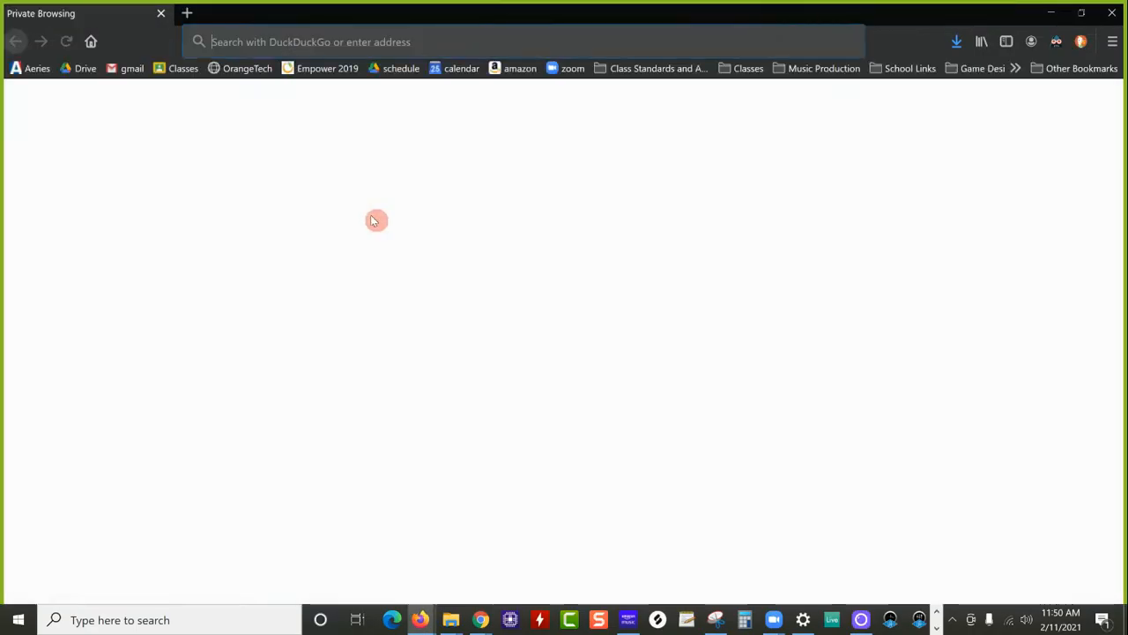
{"action": "type", "text": "unit"}
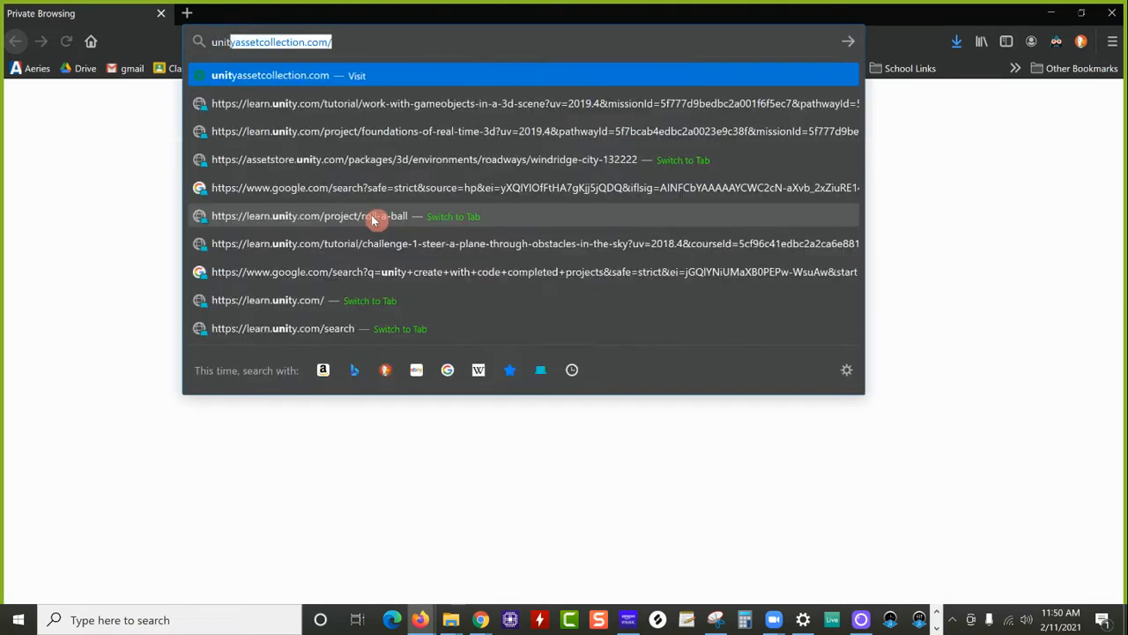
{"action": "type", "text": "y asset store"}
{"action": "key", "text": "Return"}
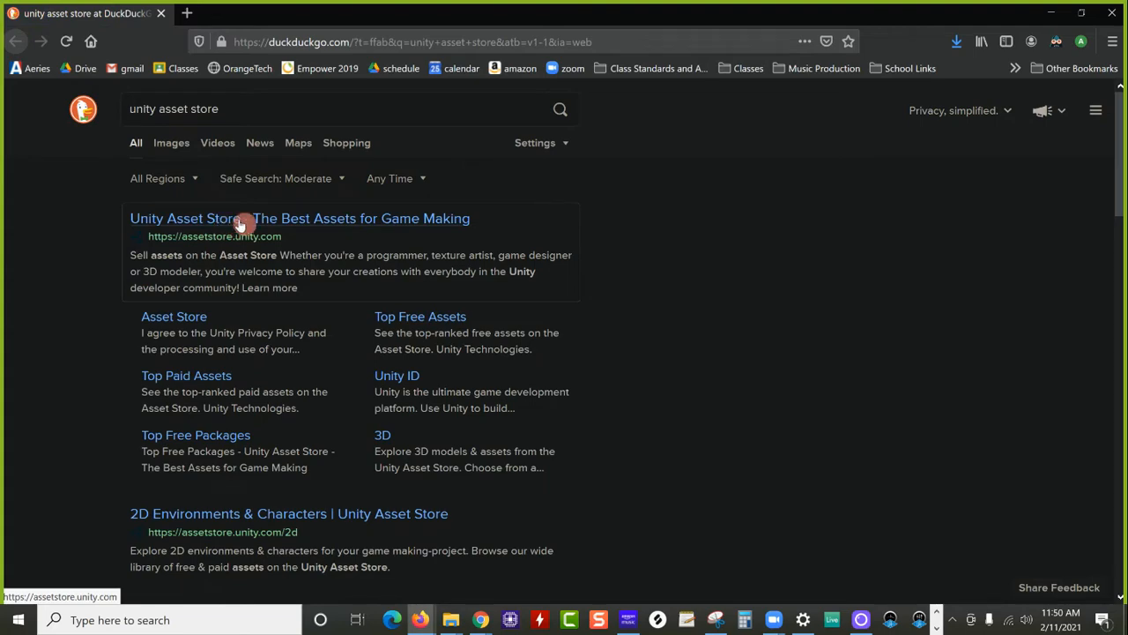
{"action": "left_click", "coordinate": [240, 223]}
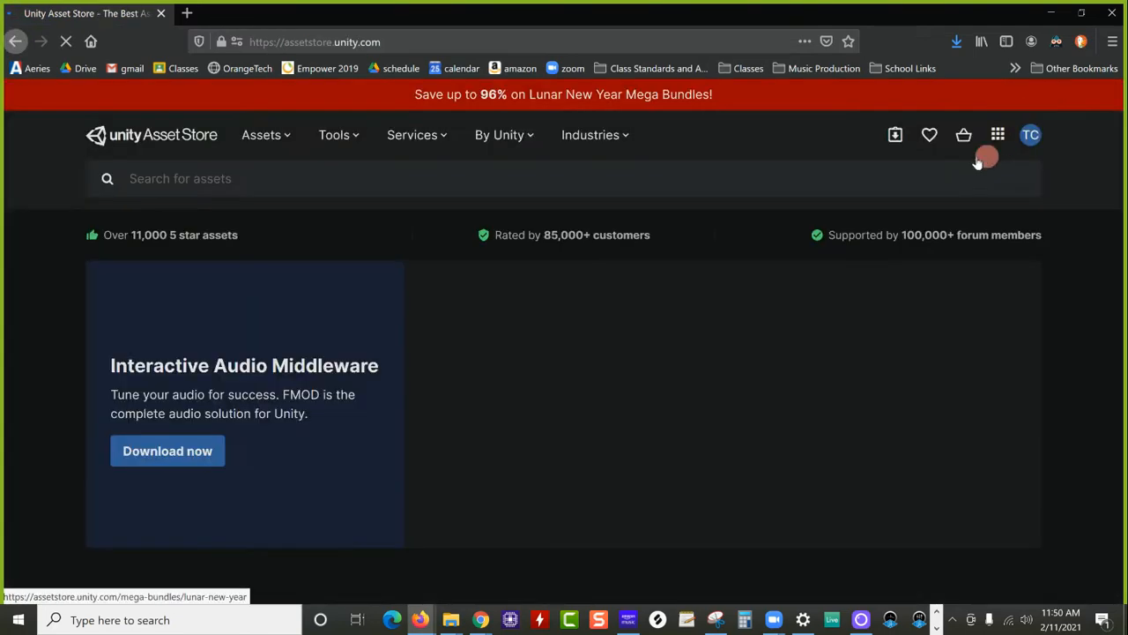
Check the signed-in account on the store and search the assets for "standard".
{"action": "left_click", "coordinate": [1032, 138]}
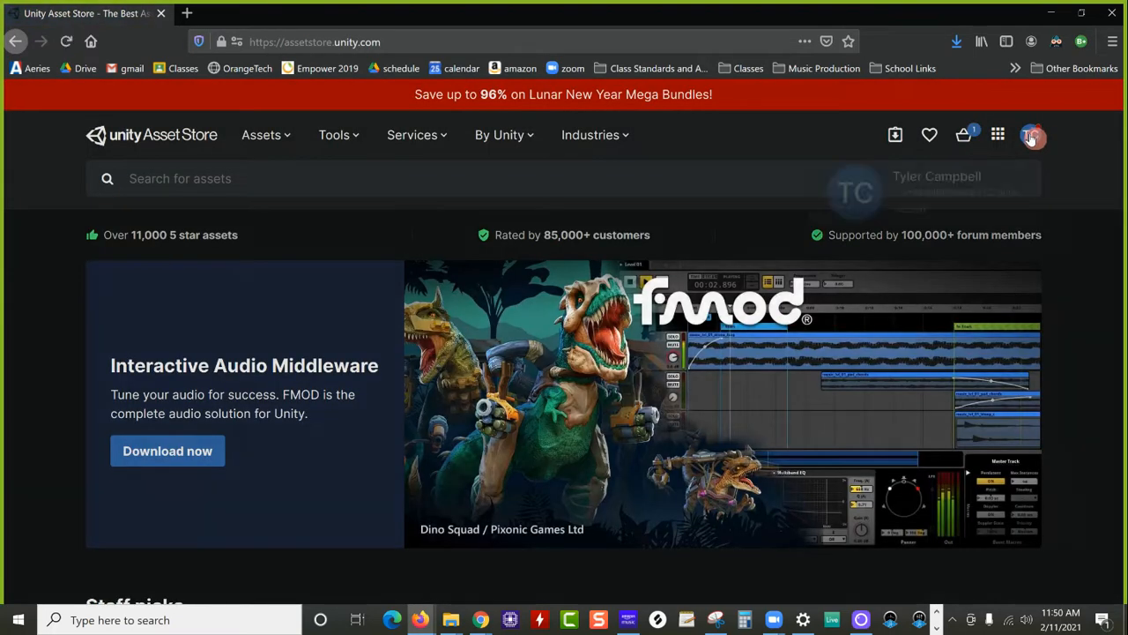
{"action": "left_click", "coordinate": [744, 151]}
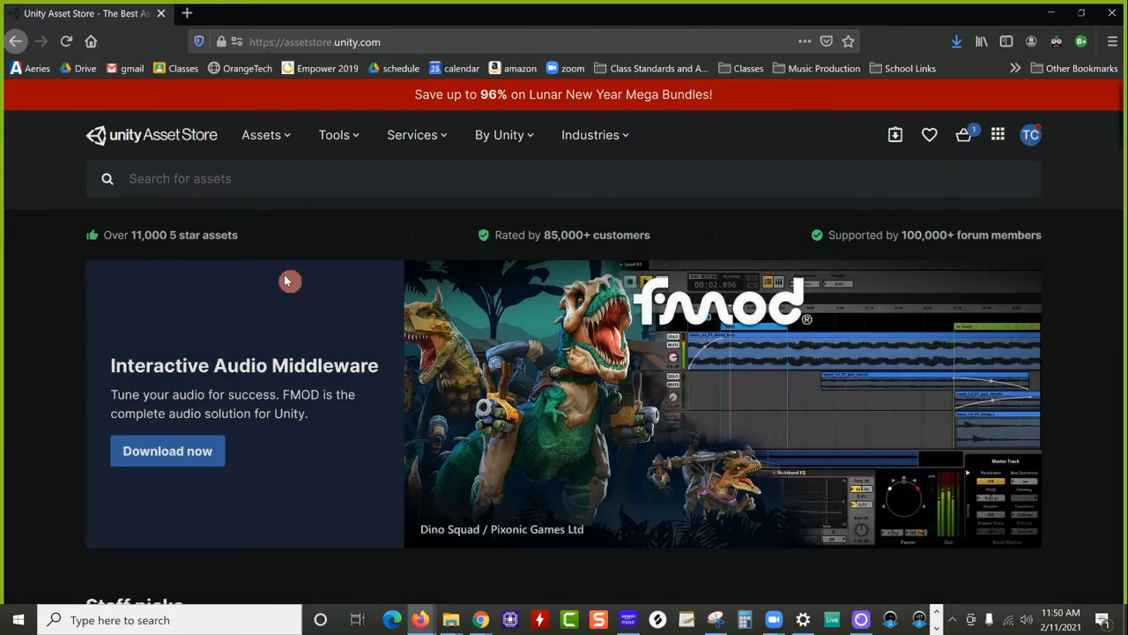
{"action": "left_click", "coordinate": [198, 178]}
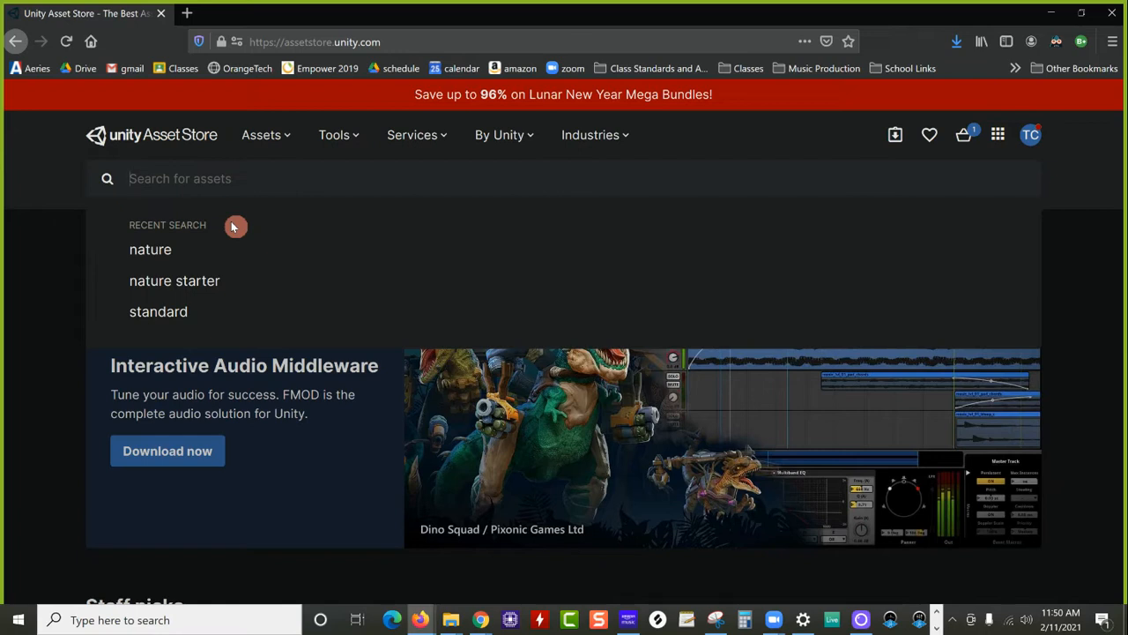
{"action": "type", "text": "stn"}
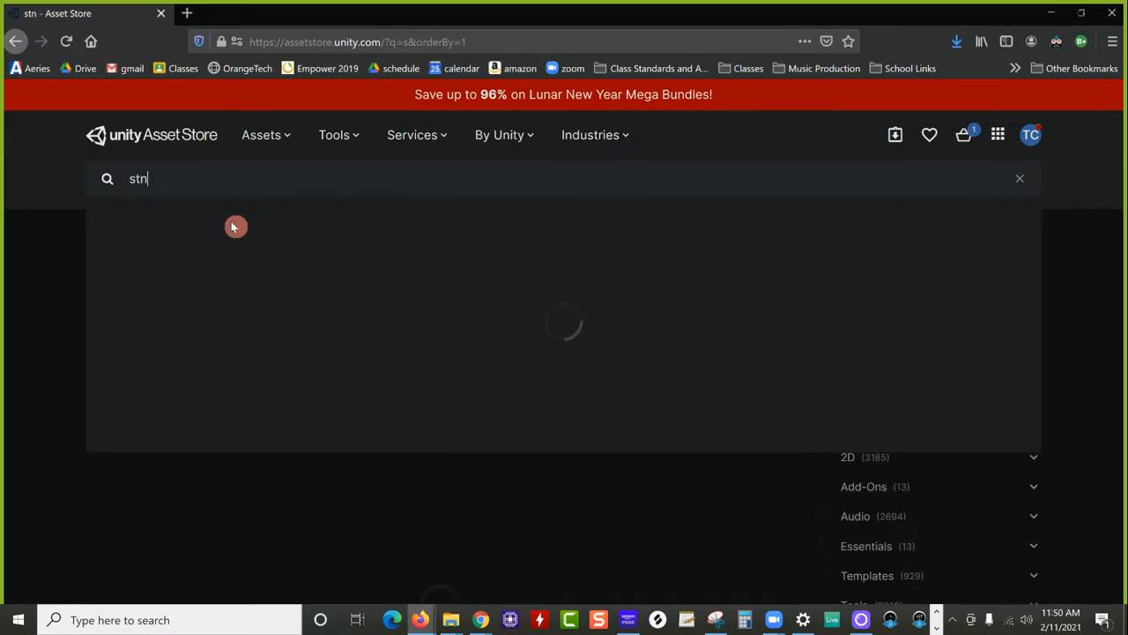
{"action": "key", "text": "BackSpace"}
{"action": "type", "text": "andard"}
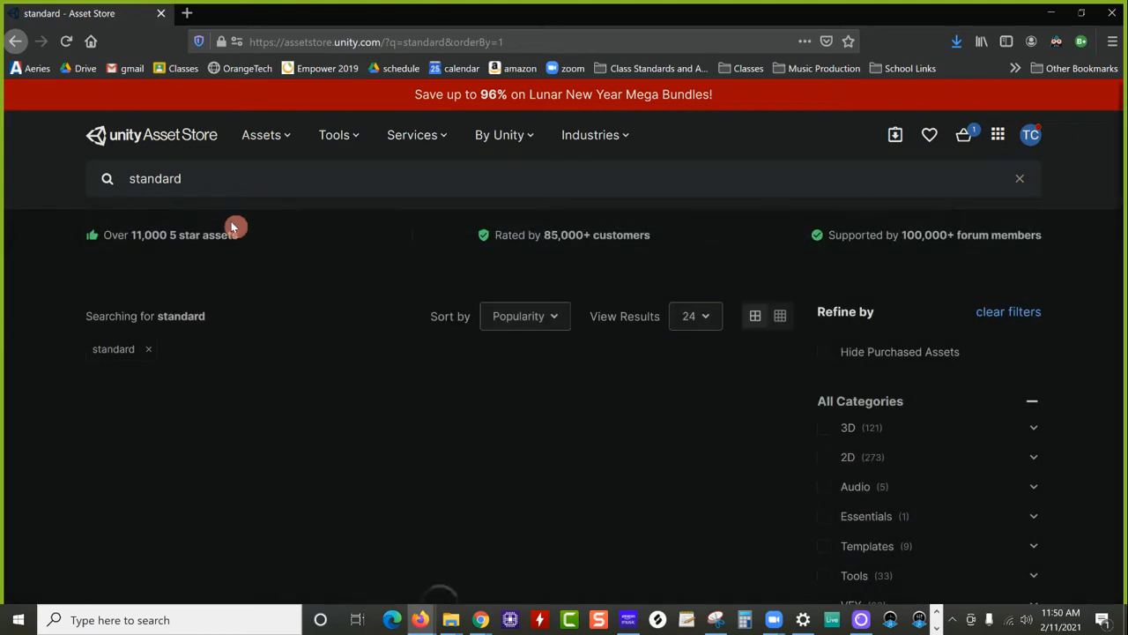
Limit the "standard" search results to Free Assets using the pricing filter.
{"action": "scroll", "coordinate": [177, 353], "scroll_direction": "down", "scroll_amount": 4}
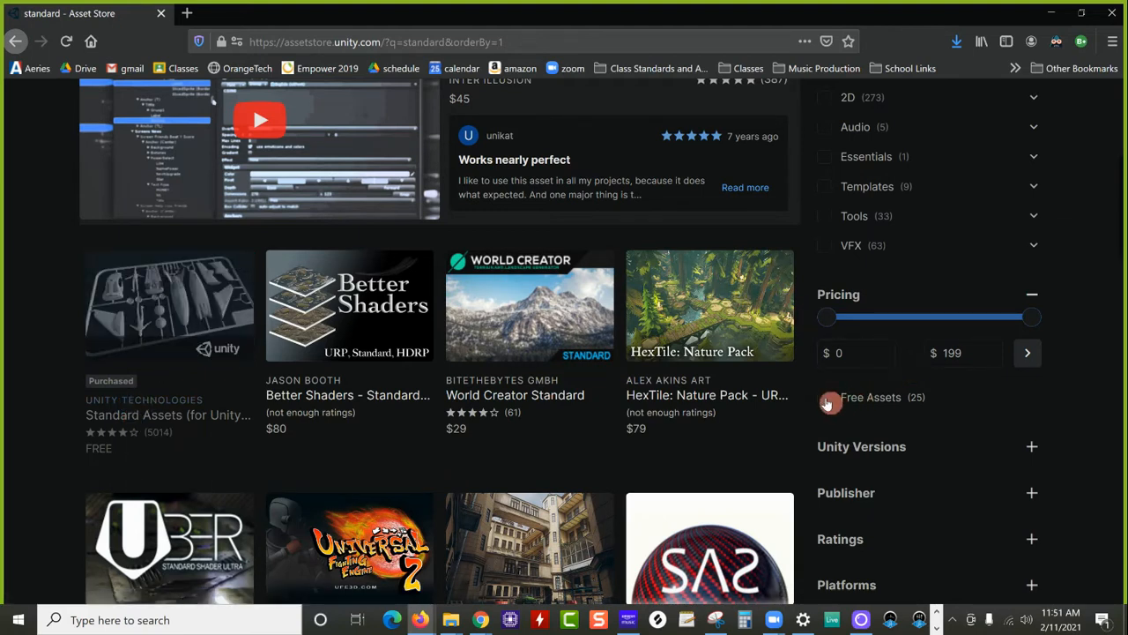
{"action": "left_click", "coordinate": [917, 299]}
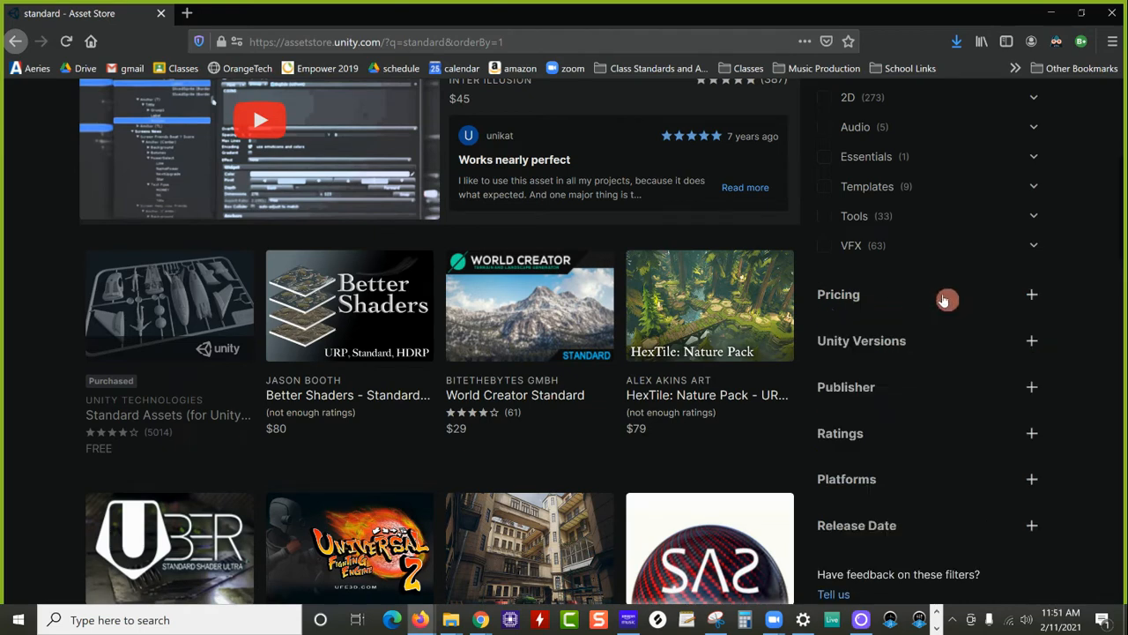
{"action": "left_click", "coordinate": [945, 300]}
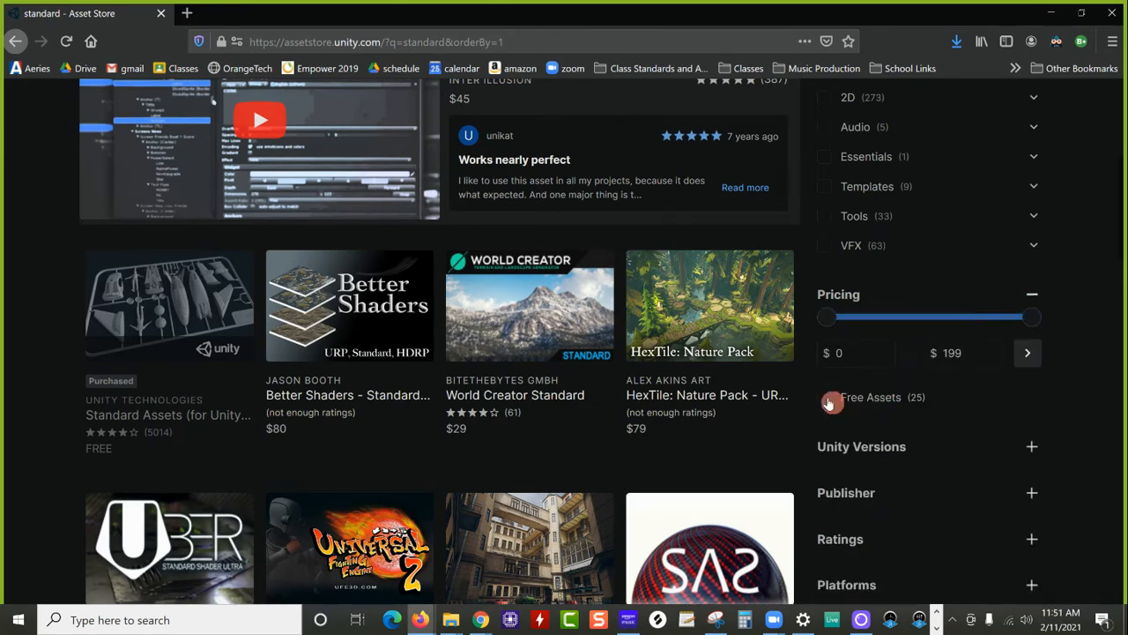
{"action": "left_click", "coordinate": [829, 402]}
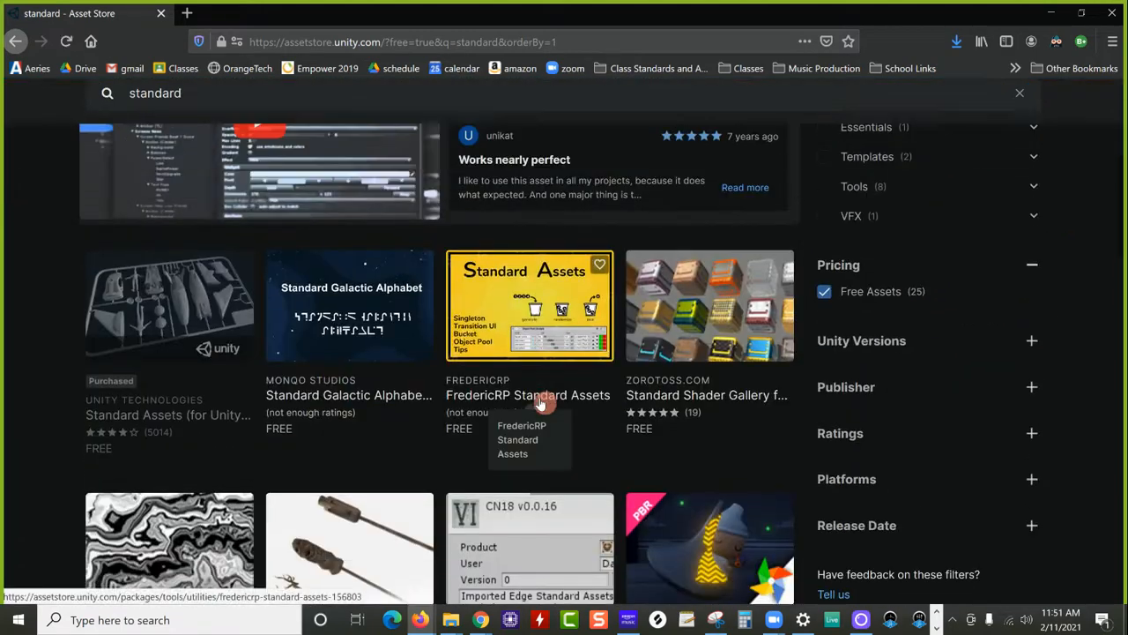
Look through the free results and open the page of Standard Assets (for Unity 2018.4) by Unity Technologies.
{"action": "scroll", "coordinate": [389, 302], "scroll_direction": "up", "scroll_amount": 3}
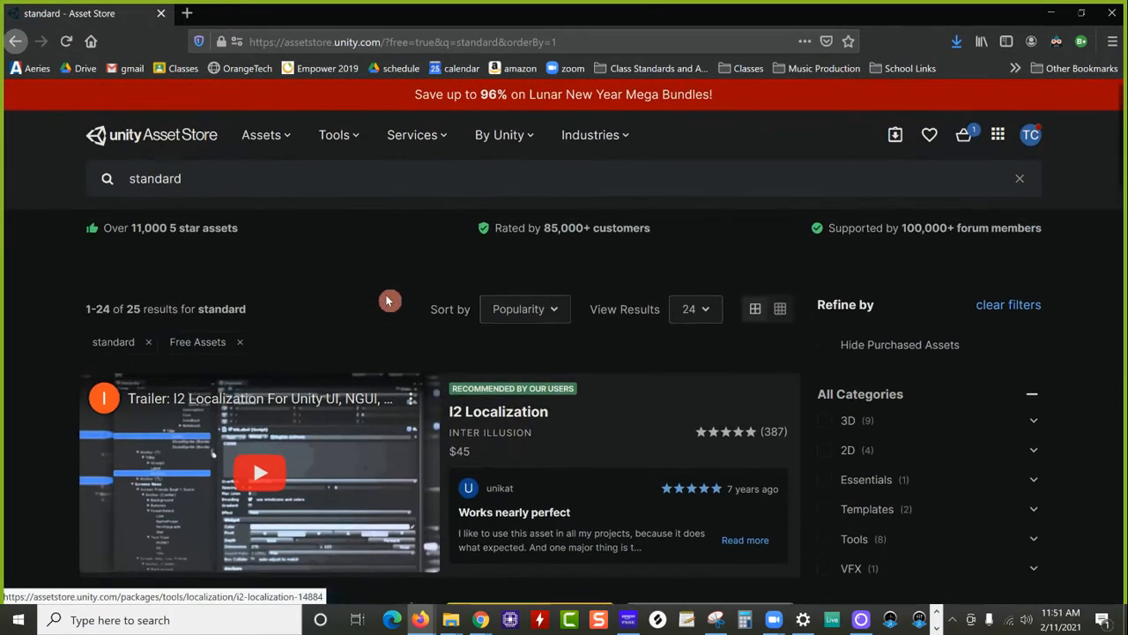
{"action": "scroll", "coordinate": [434, 328], "scroll_direction": "down", "scroll_amount": 1}
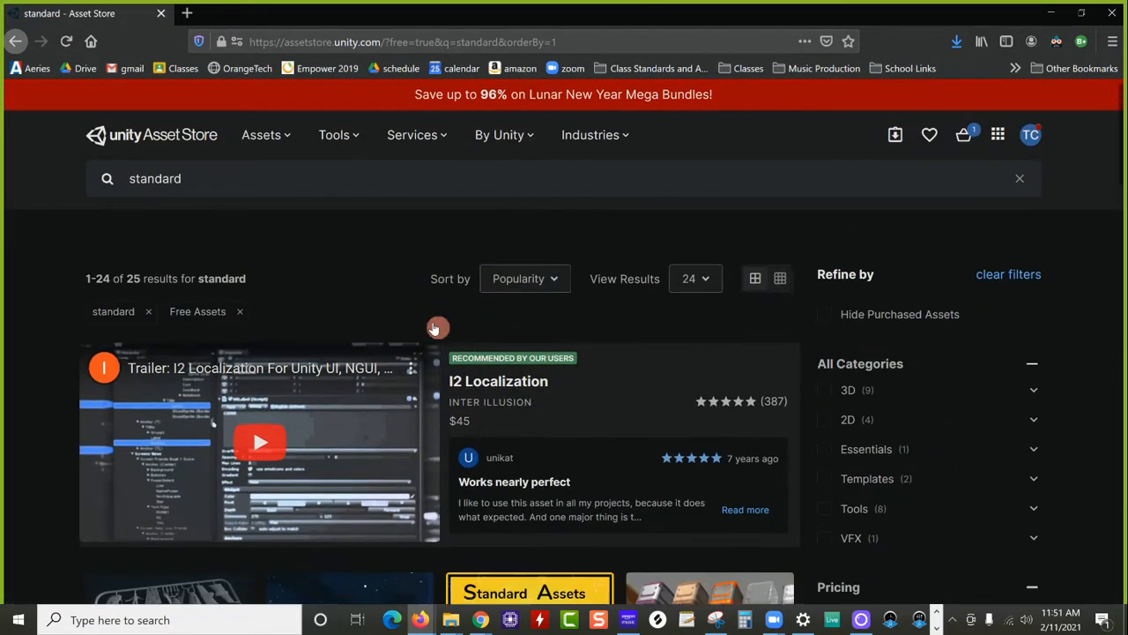
{"action": "scroll", "coordinate": [435, 328], "scroll_direction": "down", "scroll_amount": 3}
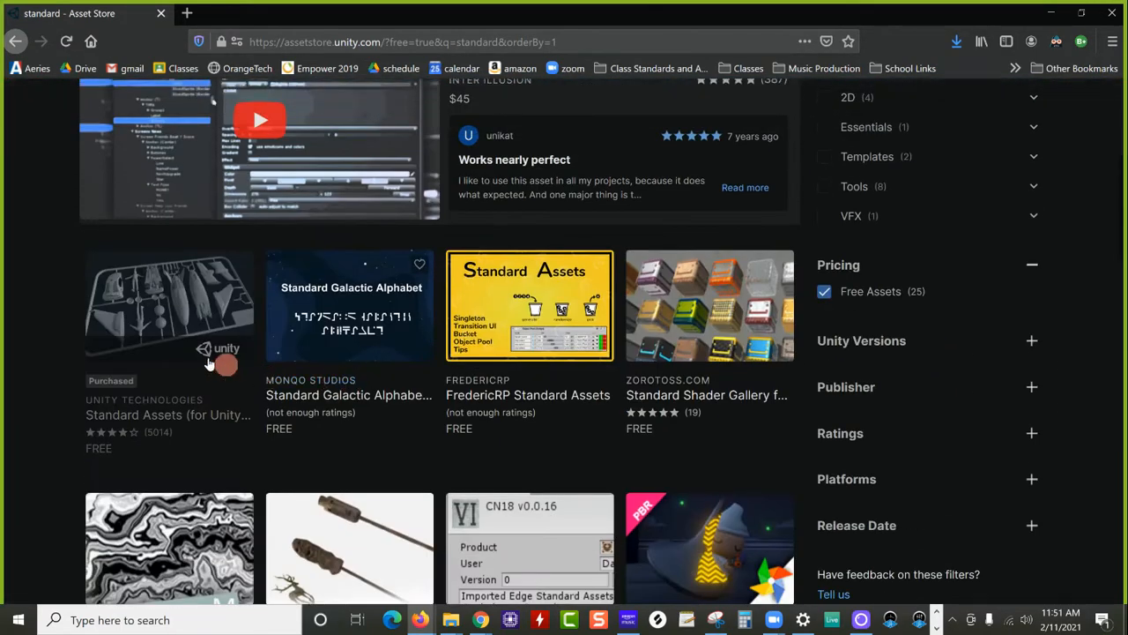
{"action": "left_click", "coordinate": [167, 312]}
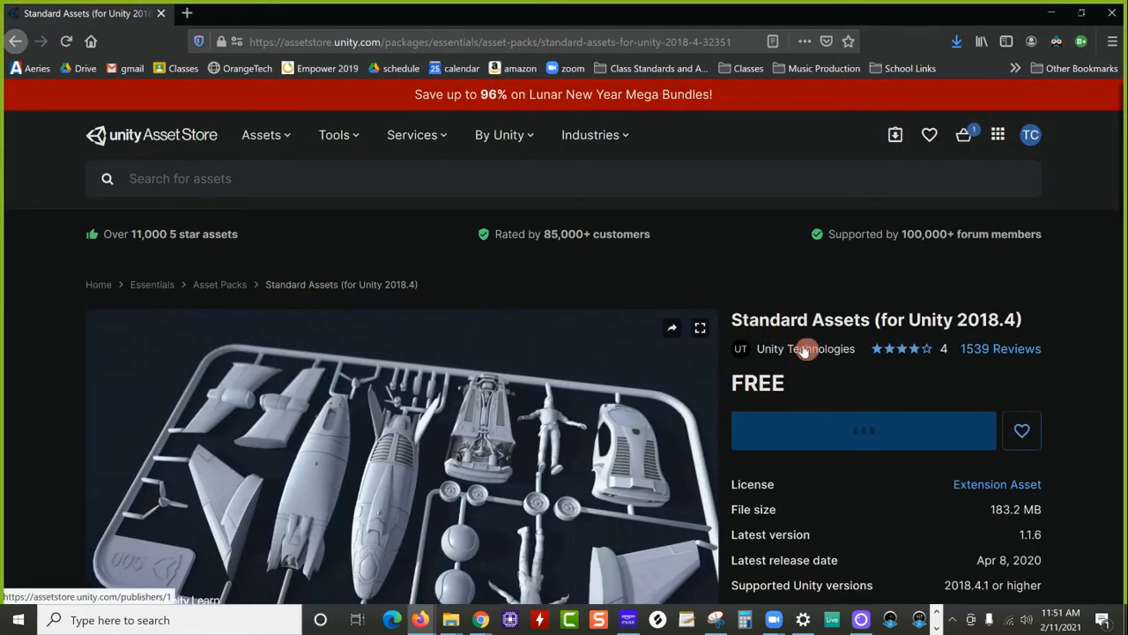
Open Standard Assets in the Unity Editor, move the Package Manager window over the Scene area, and start importing the package.
{"action": "left_click", "coordinate": [830, 514]}
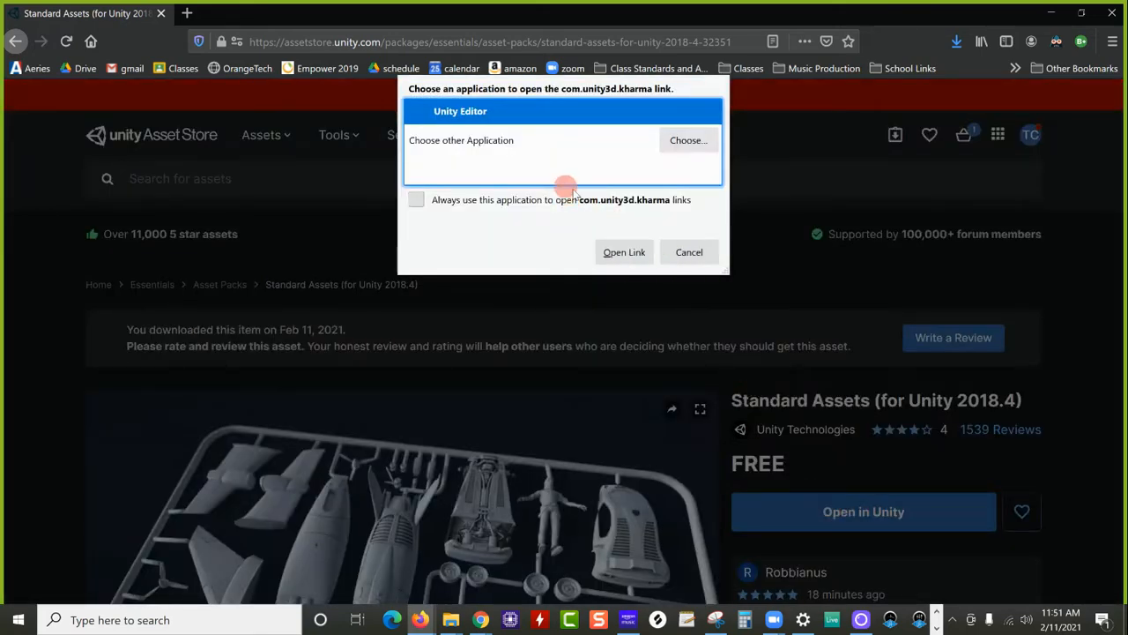
{"action": "left_click", "coordinate": [620, 254]}
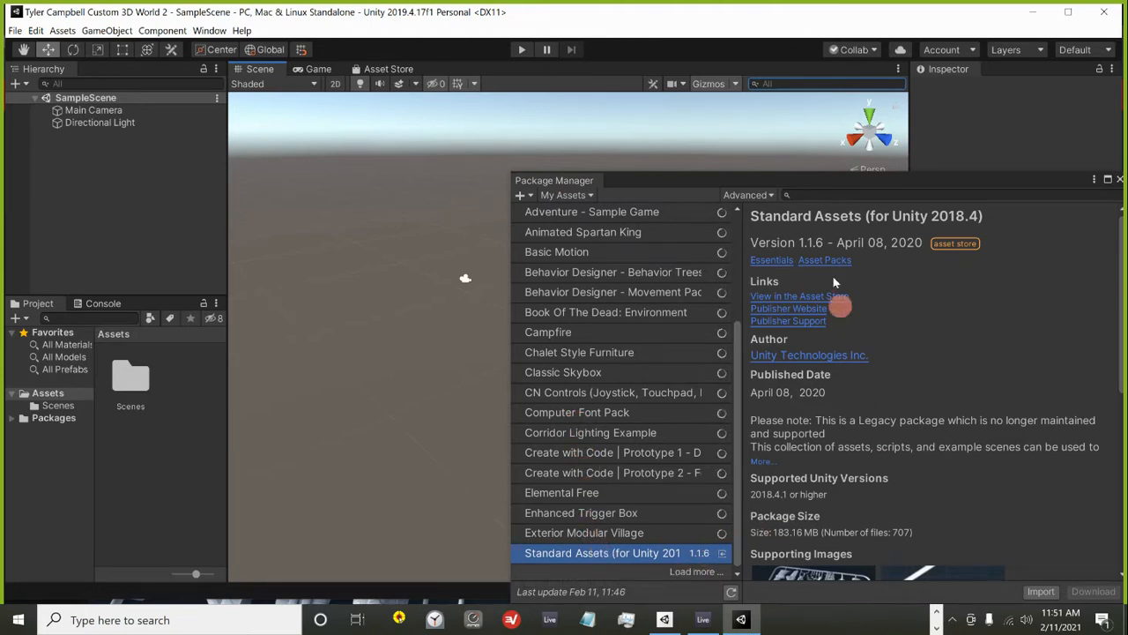
{"action": "left_click_drag", "start_coordinate": [833, 180], "coordinate": [665, 123]}
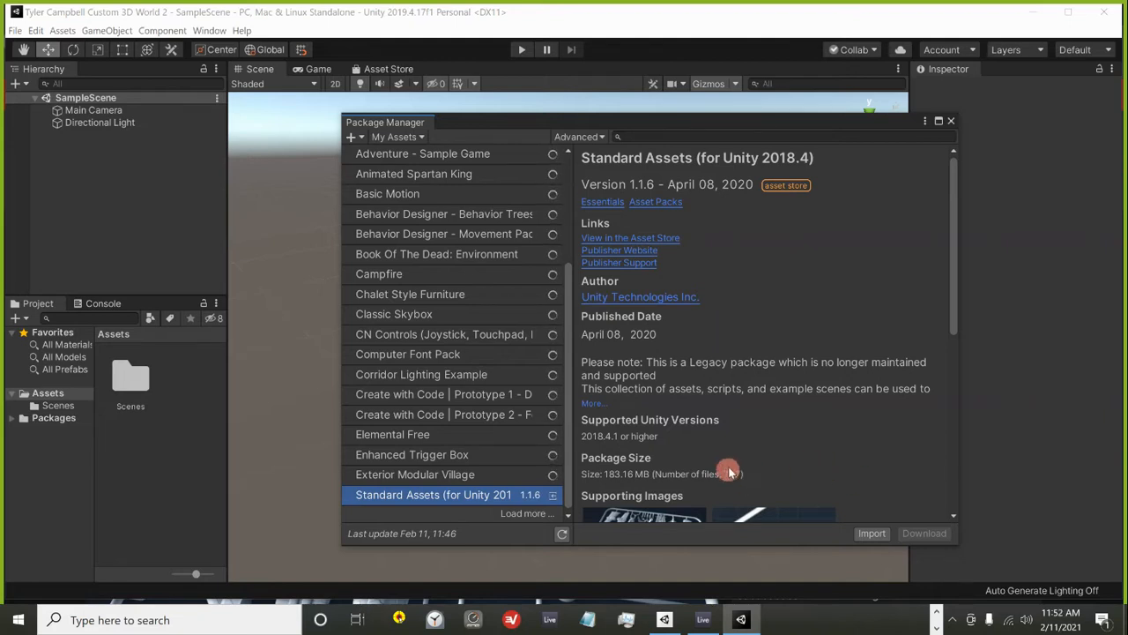
{"action": "left_click", "coordinate": [877, 534]}
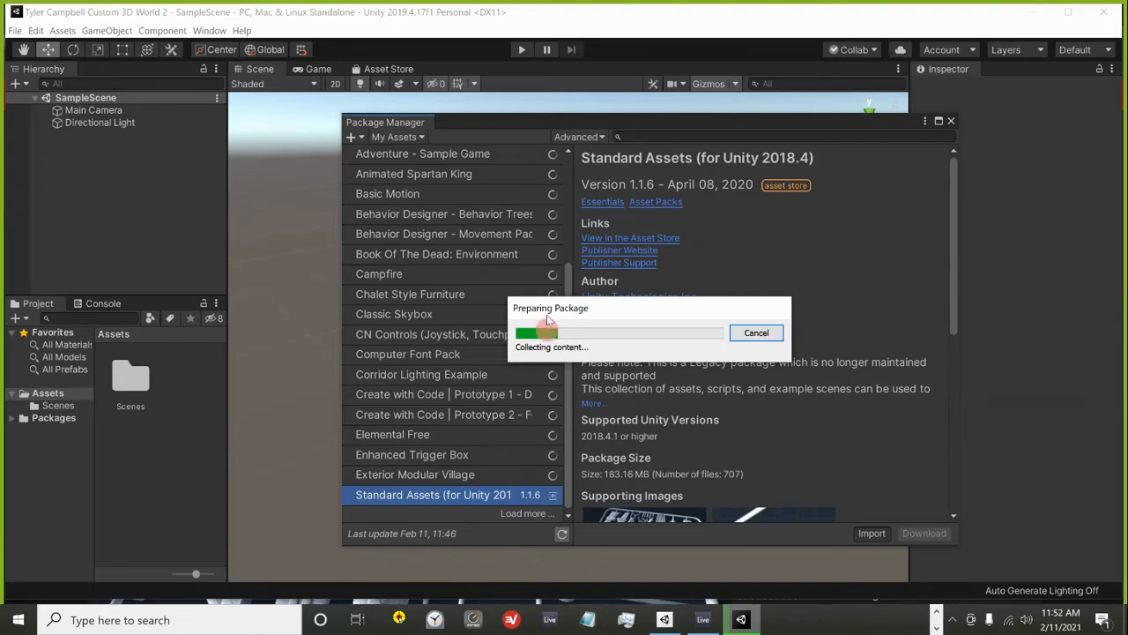
Switch back to the Asset Store in Firefox and show the 3D asset category filtered to Free Assets.
{"action": "key", "text": "alt+Tab"}
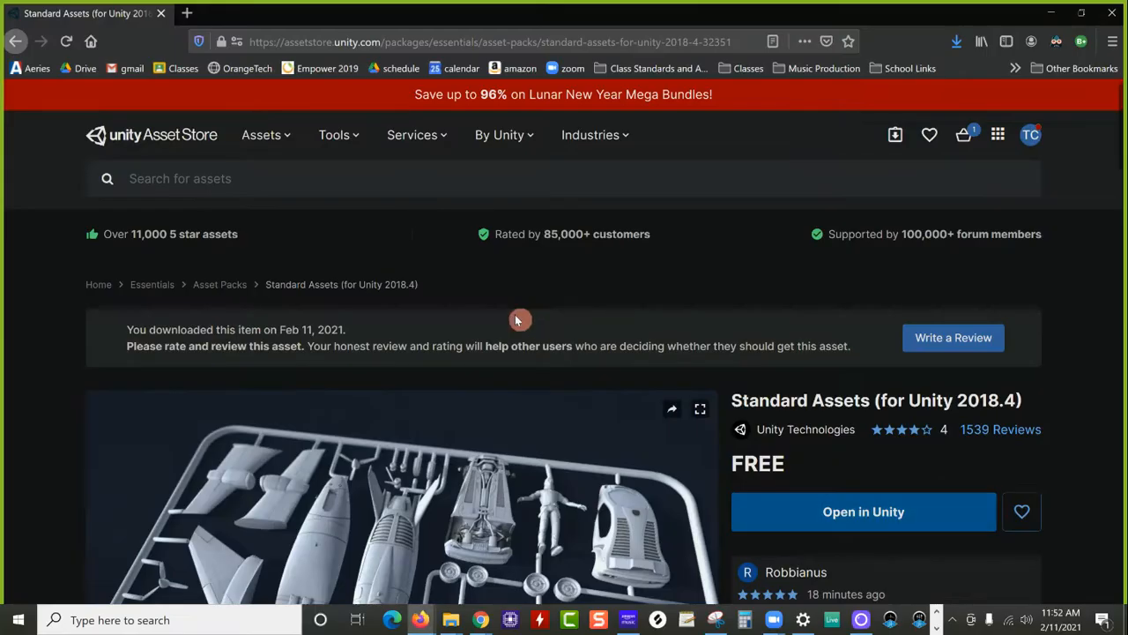
{"action": "mouse_move", "coordinate": [265, 140]}
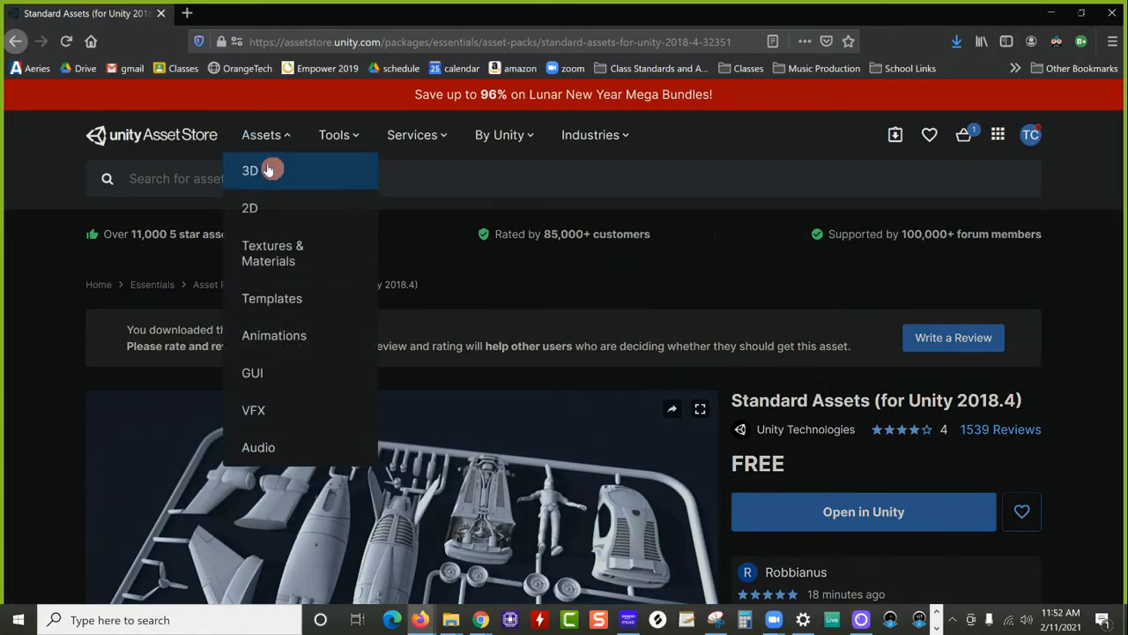
{"action": "left_click", "coordinate": [273, 172]}
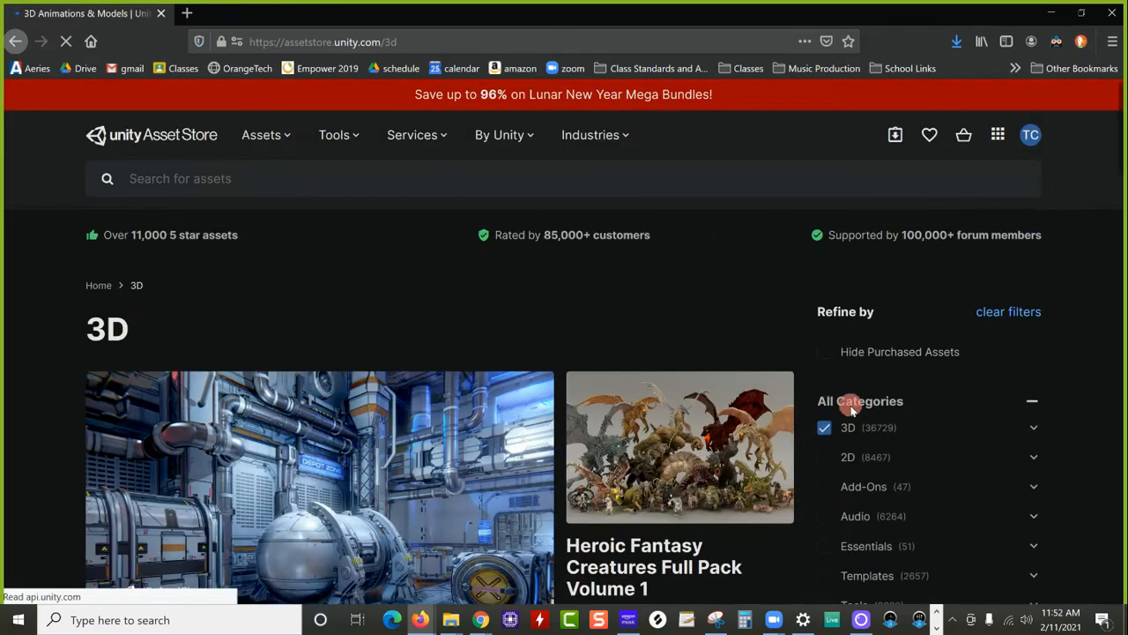
{"action": "scroll", "coordinate": [882, 432], "scroll_direction": "down", "scroll_amount": 3}
{"action": "scroll", "coordinate": [882, 433], "scroll_direction": "down", "scroll_amount": 1}
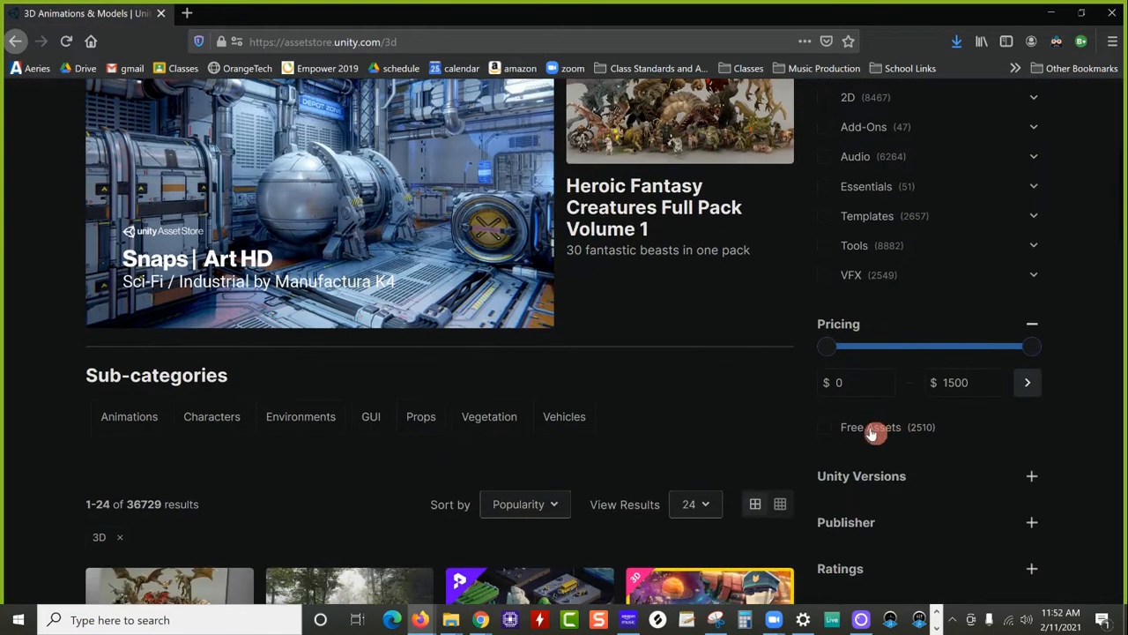
{"action": "left_click", "coordinate": [879, 429]}
Browse the free 3D assets for environments, characters and props, and return to the Standard Assets import in Unity.
{"action": "scroll", "coordinate": [433, 413], "scroll_direction": "down", "scroll_amount": 9}
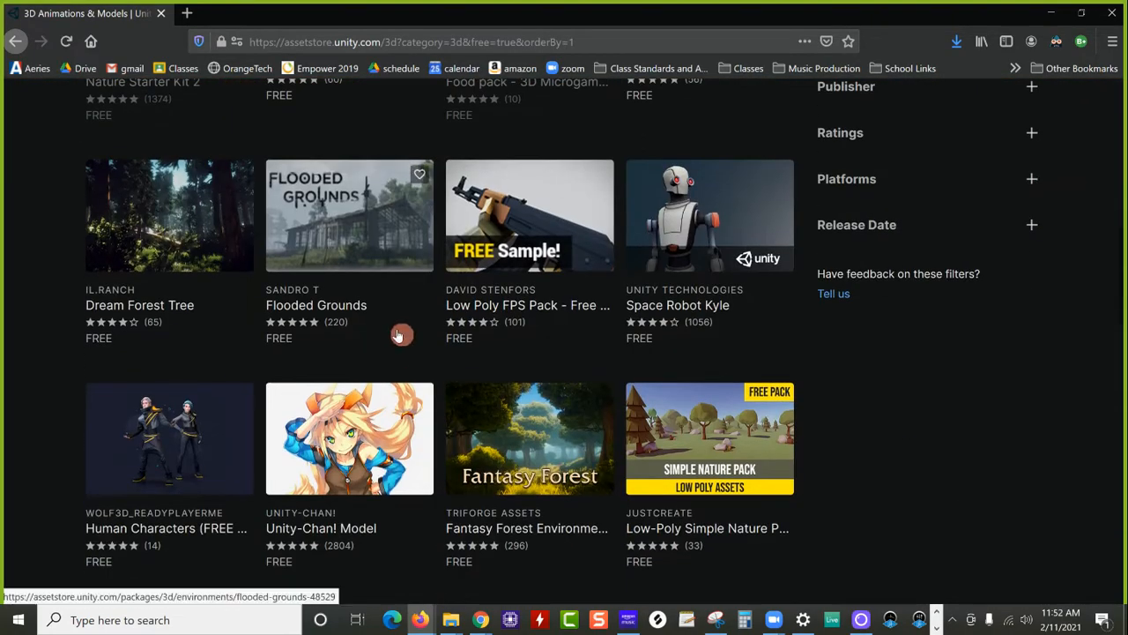
{"action": "scroll", "coordinate": [401, 335], "scroll_direction": "down", "scroll_amount": 5}
{"action": "scroll", "coordinate": [407, 335], "scroll_direction": "down", "scroll_amount": 3}
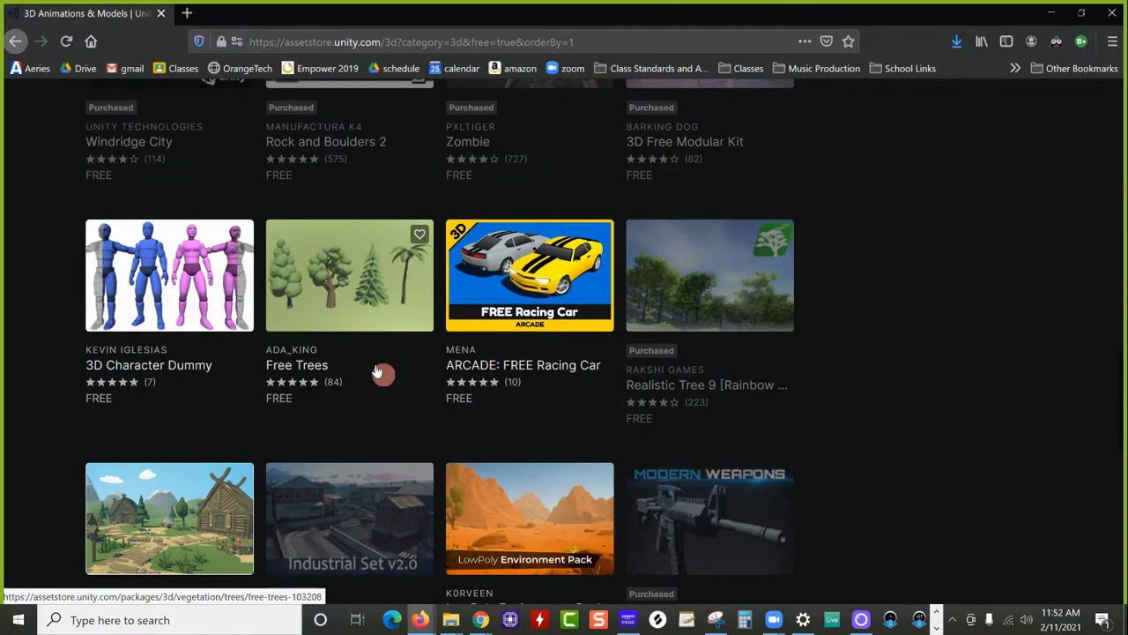
{"action": "scroll", "coordinate": [370, 328], "scroll_direction": "up", "scroll_amount": 5}
{"action": "scroll", "coordinate": [372, 328], "scroll_direction": "up", "scroll_amount": 3}
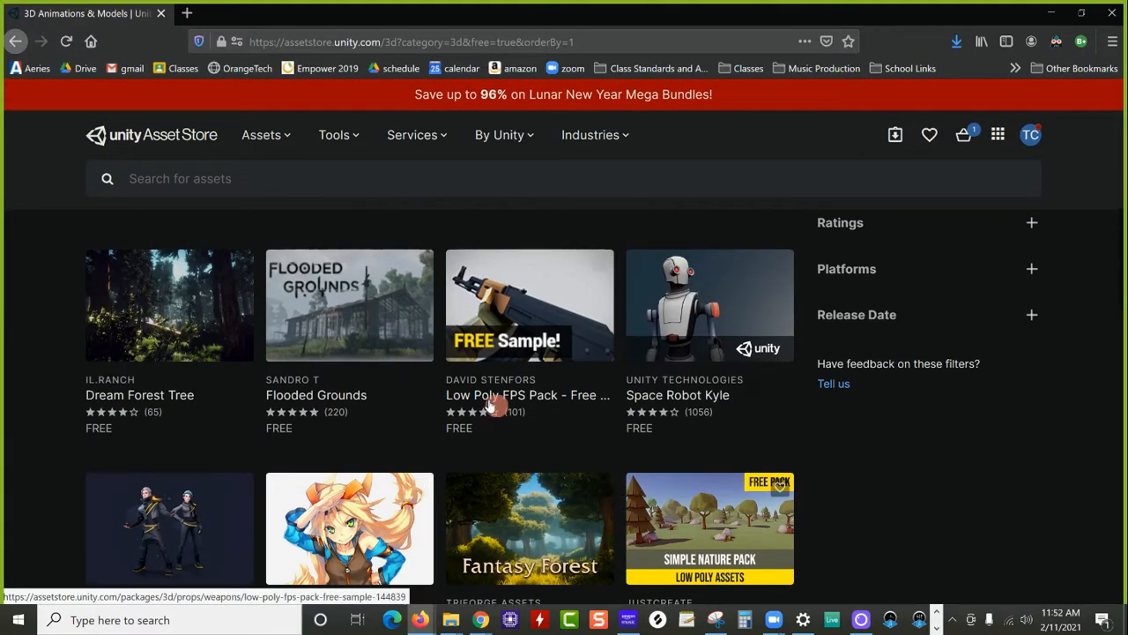
{"action": "scroll", "coordinate": [459, 397], "scroll_direction": "up", "scroll_amount": 1}
{"action": "scroll", "coordinate": [533, 394], "scroll_direction": "up", "scroll_amount": 2}
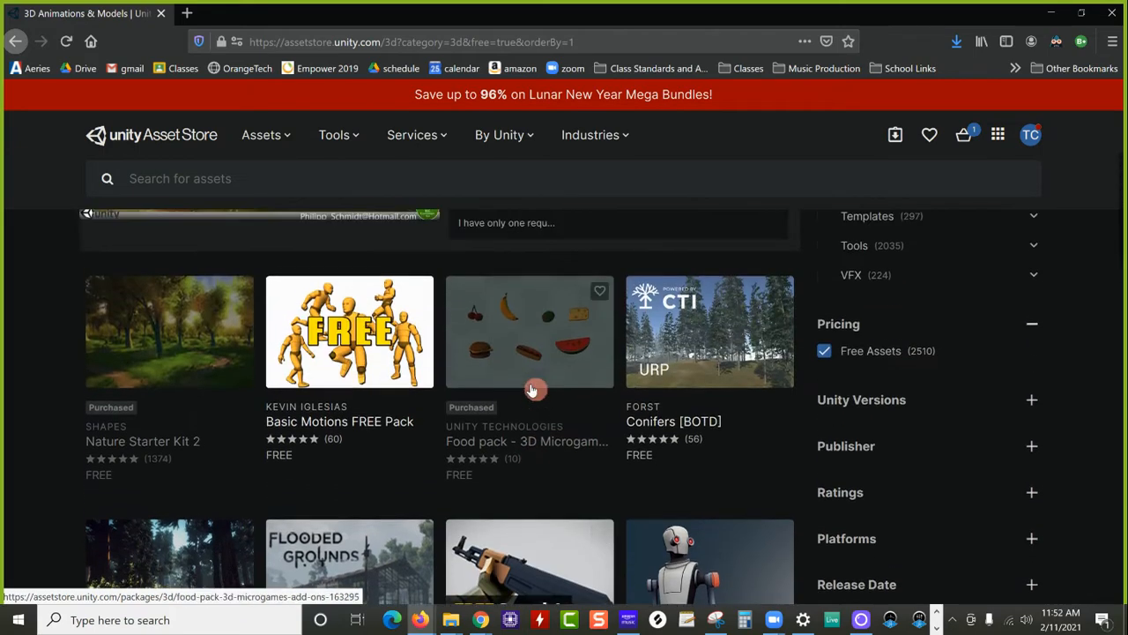
{"action": "scroll", "coordinate": [538, 385], "scroll_direction": "up", "scroll_amount": 2}
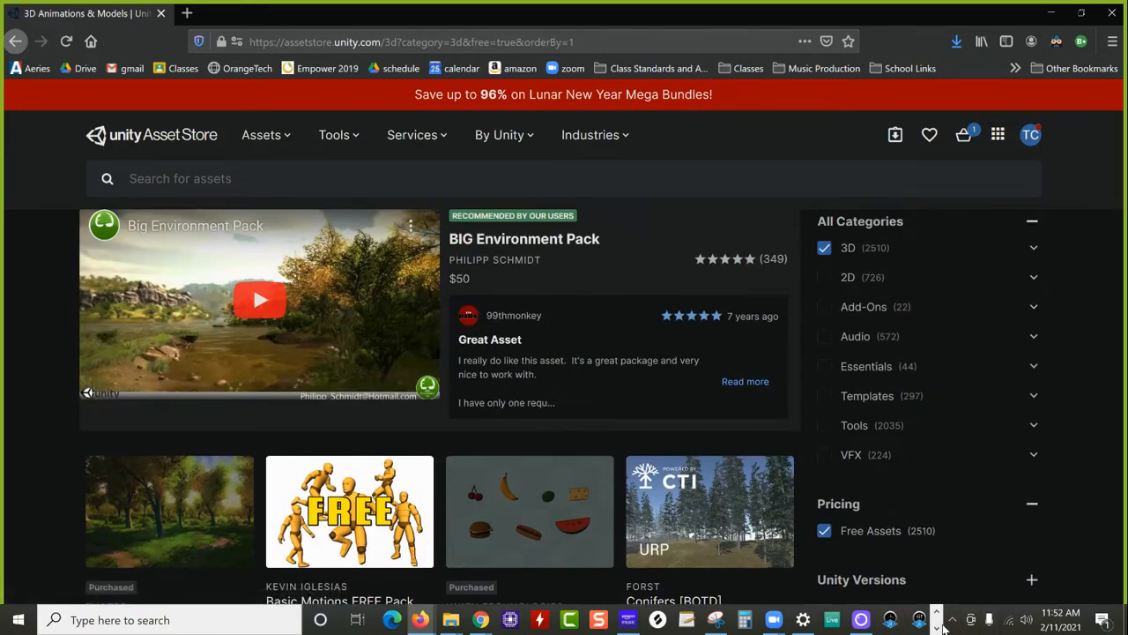
{"action": "key", "text": "alt+Tab"}
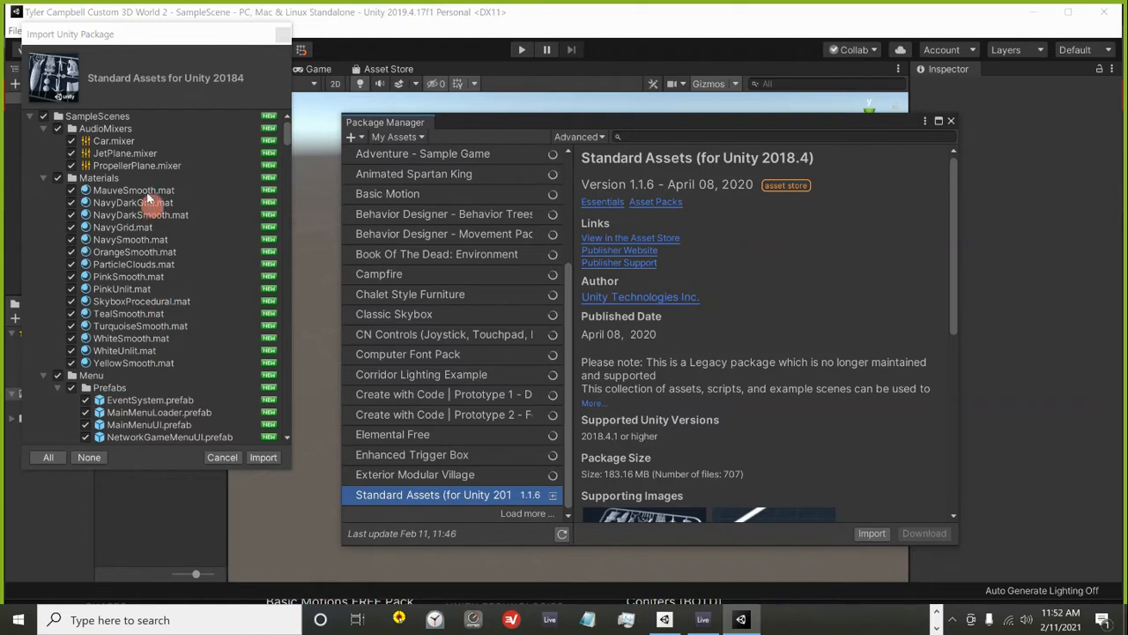
Select all items of the Standard Assets package and import them into the project.
{"action": "left_click_drag", "start_coordinate": [168, 35], "coordinate": [219, 41]}
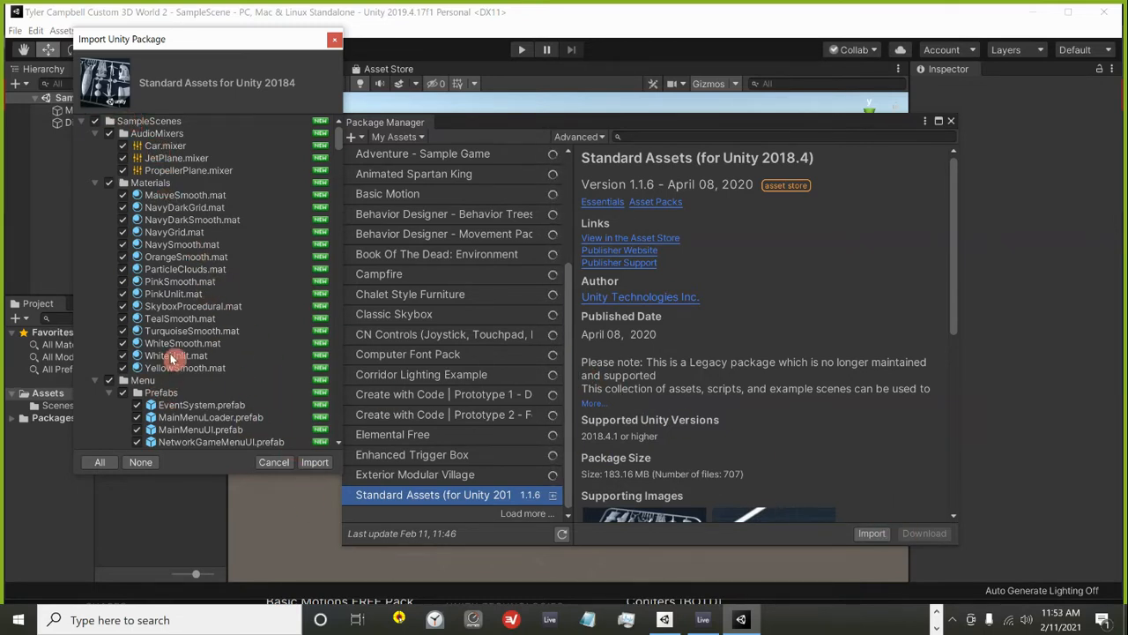
{"action": "left_click", "coordinate": [101, 465]}
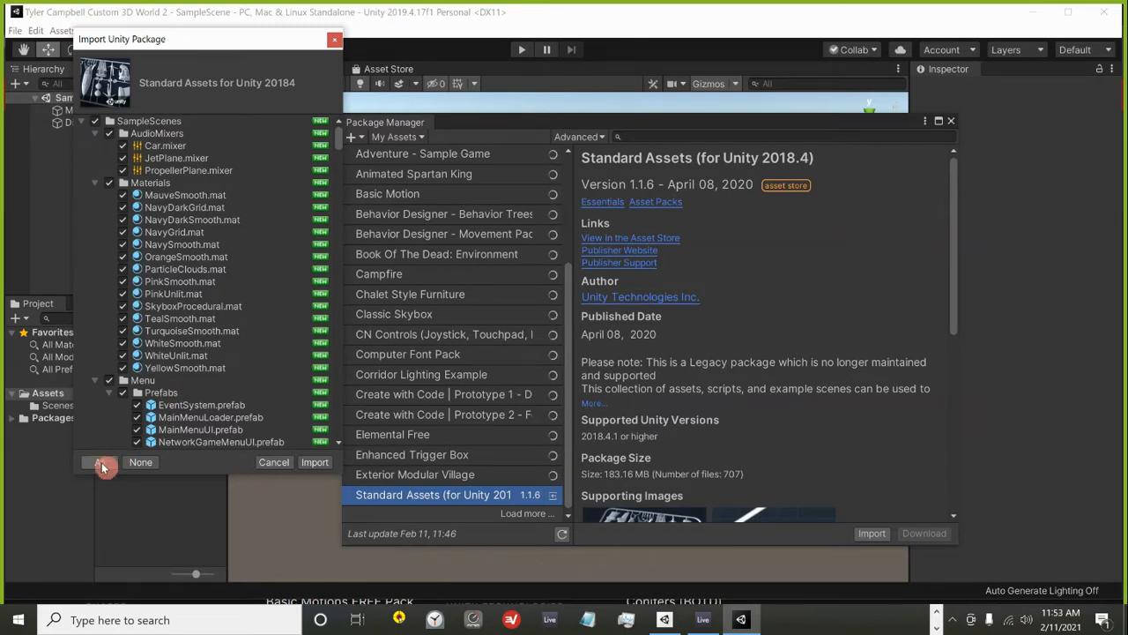
{"action": "left_click", "coordinate": [315, 463]}
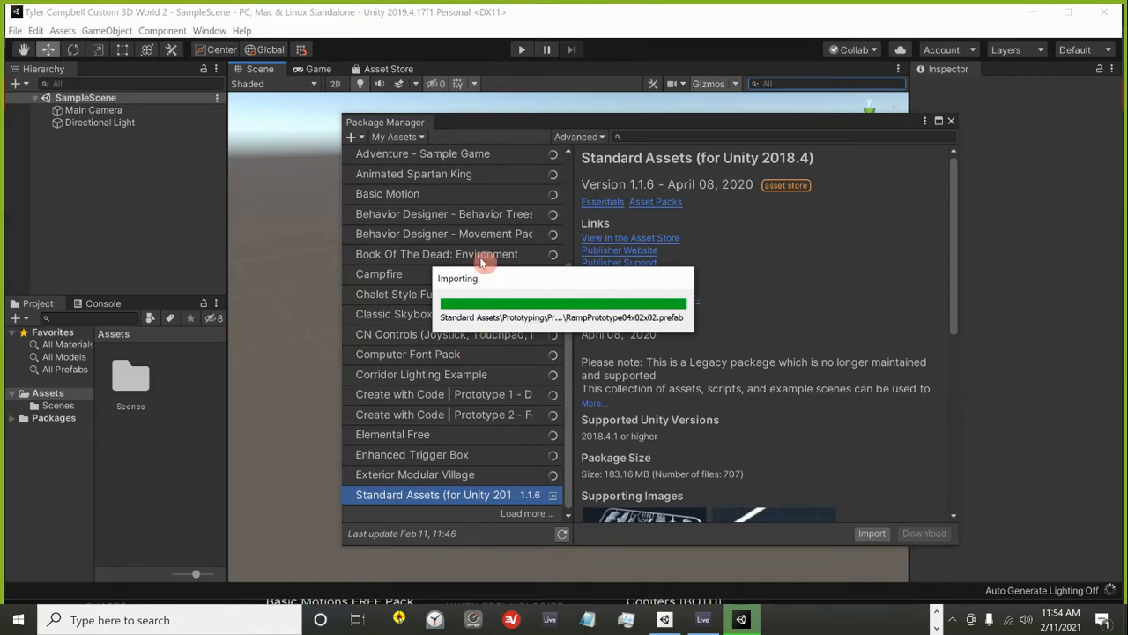
Switch to Firefox and open google.com in a new tab.
{"action": "key", "text": "alt+Tab"}
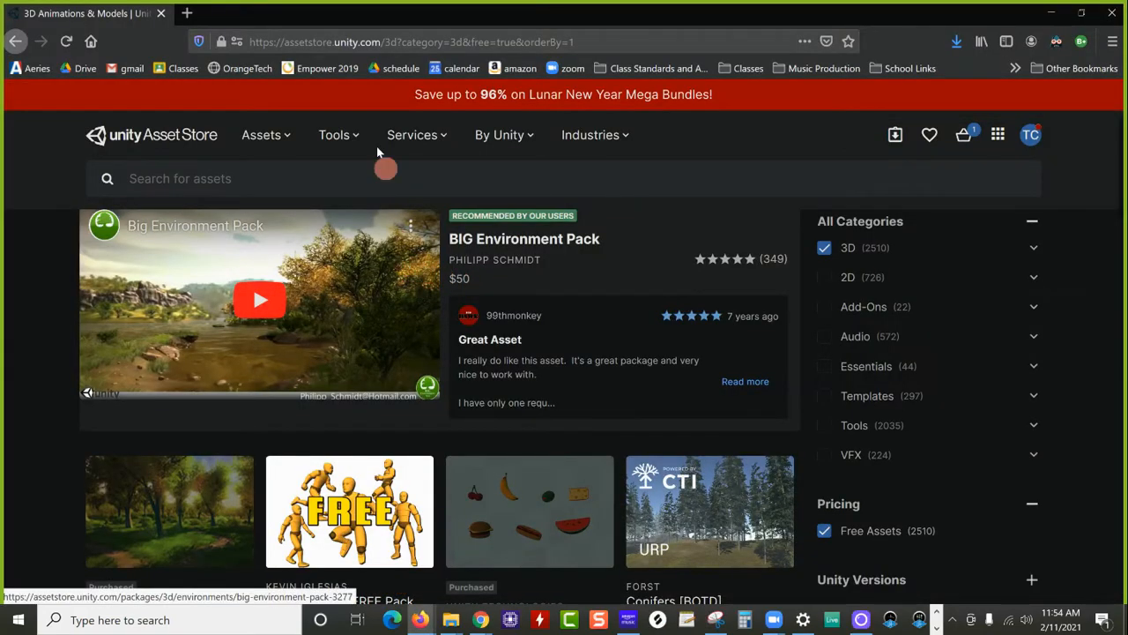
{"action": "left_click", "coordinate": [189, 16]}
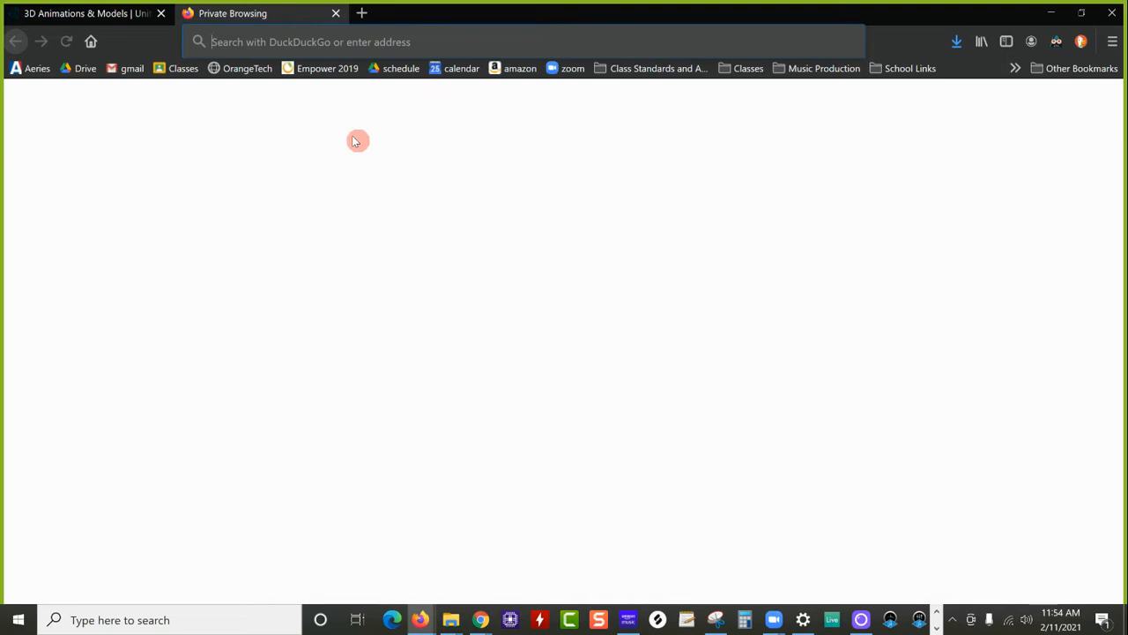
{"action": "type", "text": "google.com"}
{"action": "key", "text": "Return"}
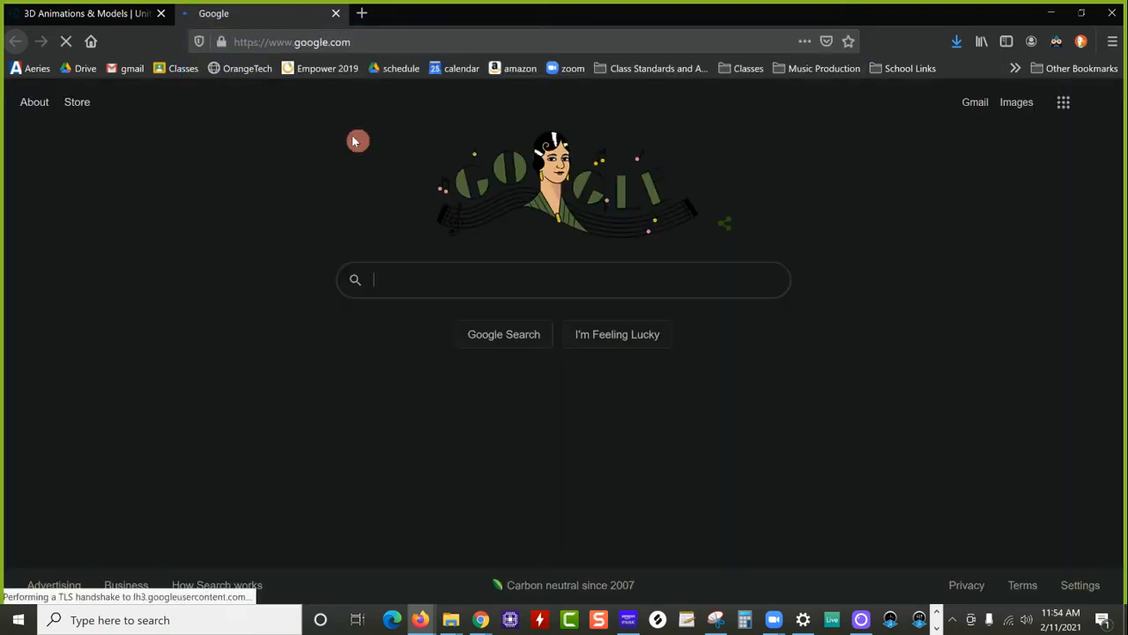
Search Google for "snow texture" and browse the image results down to the seamless snow texture from dreamstime.com.
{"action": "type", "text": "snow t34"}
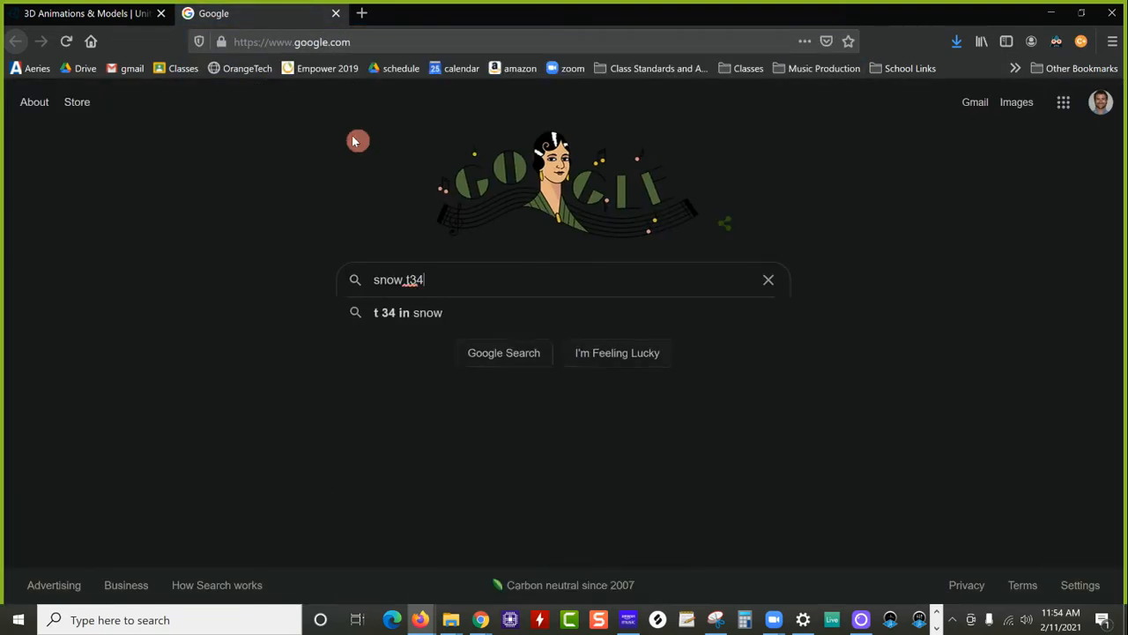
{"action": "key", "text": "BackSpace"}
{"action": "key", "text": "BackSpace"}
{"action": "type", "text": "exture"}
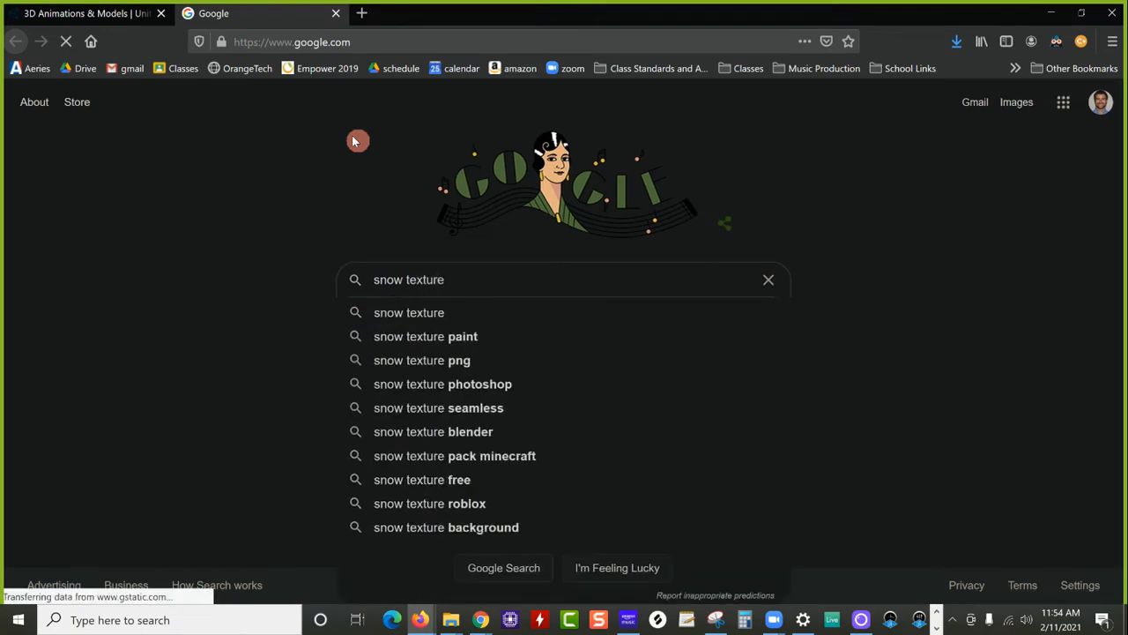
{"action": "key", "text": "Return"}
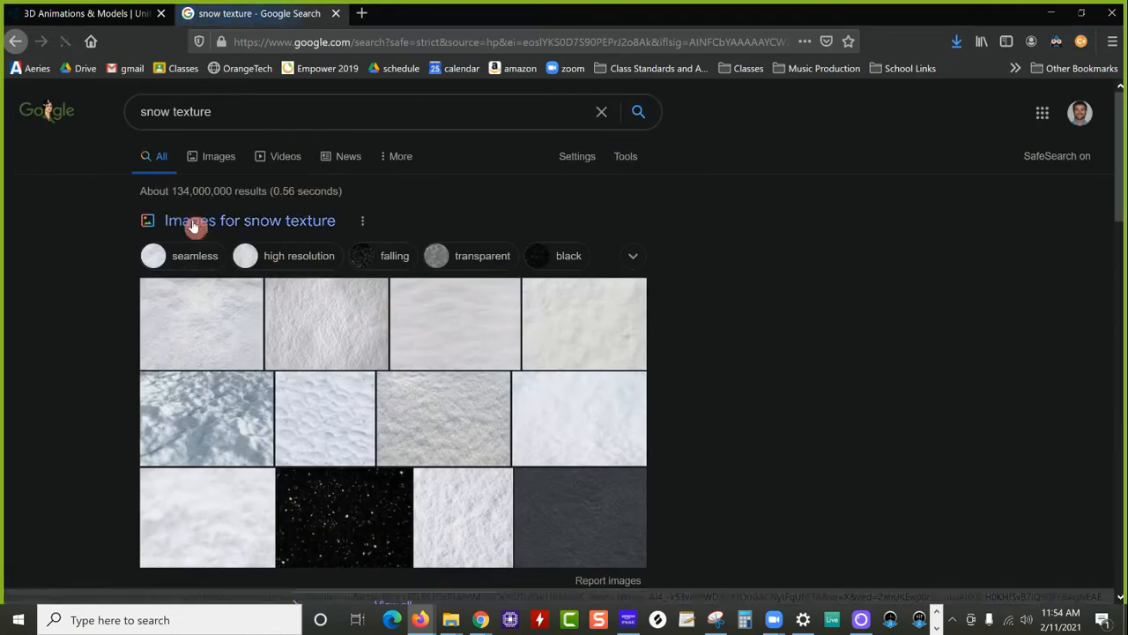
{"action": "left_click", "coordinate": [218, 158]}
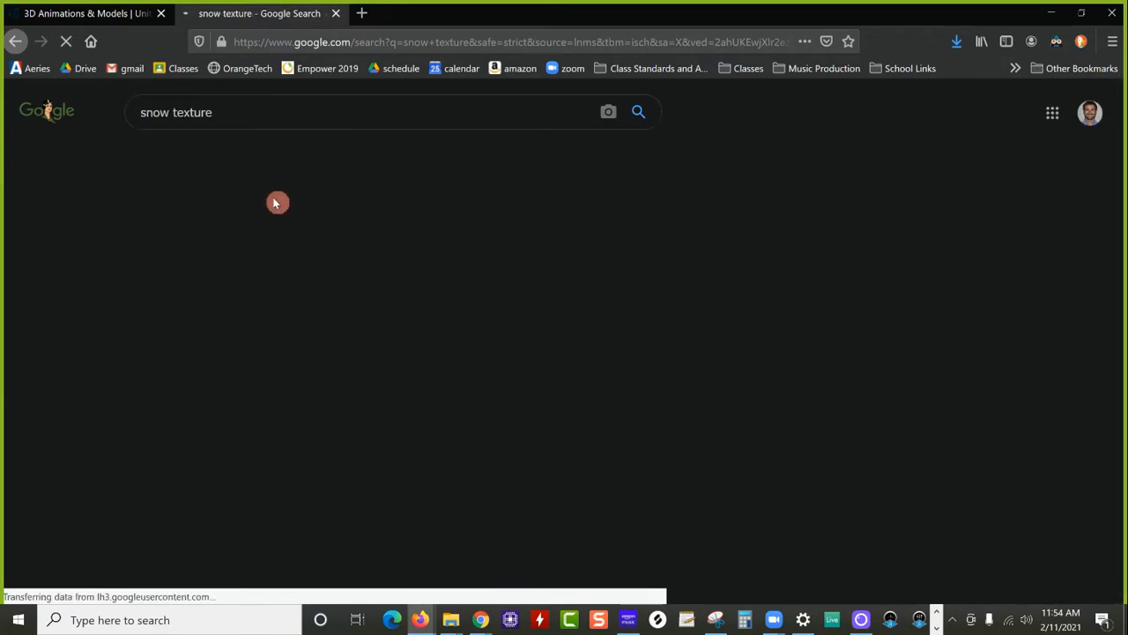
{"action": "scroll", "coordinate": [368, 282], "scroll_direction": "down", "scroll_amount": 4}
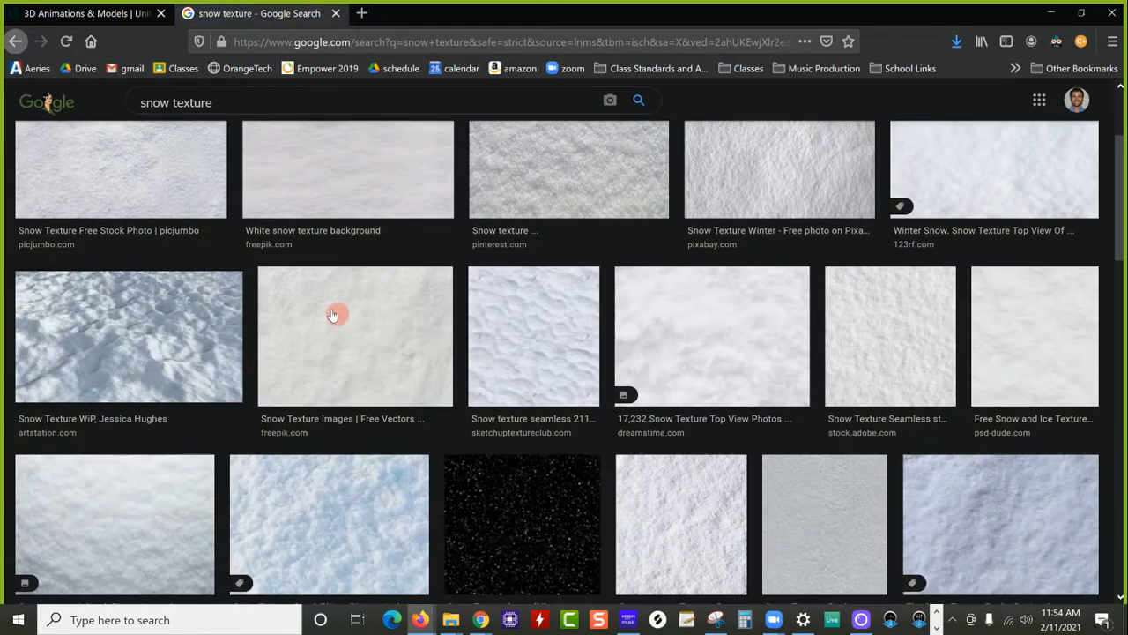
{"action": "scroll", "coordinate": [282, 345], "scroll_direction": "down", "scroll_amount": 3}
{"action": "scroll", "coordinate": [268, 344], "scroll_direction": "down", "scroll_amount": 3}
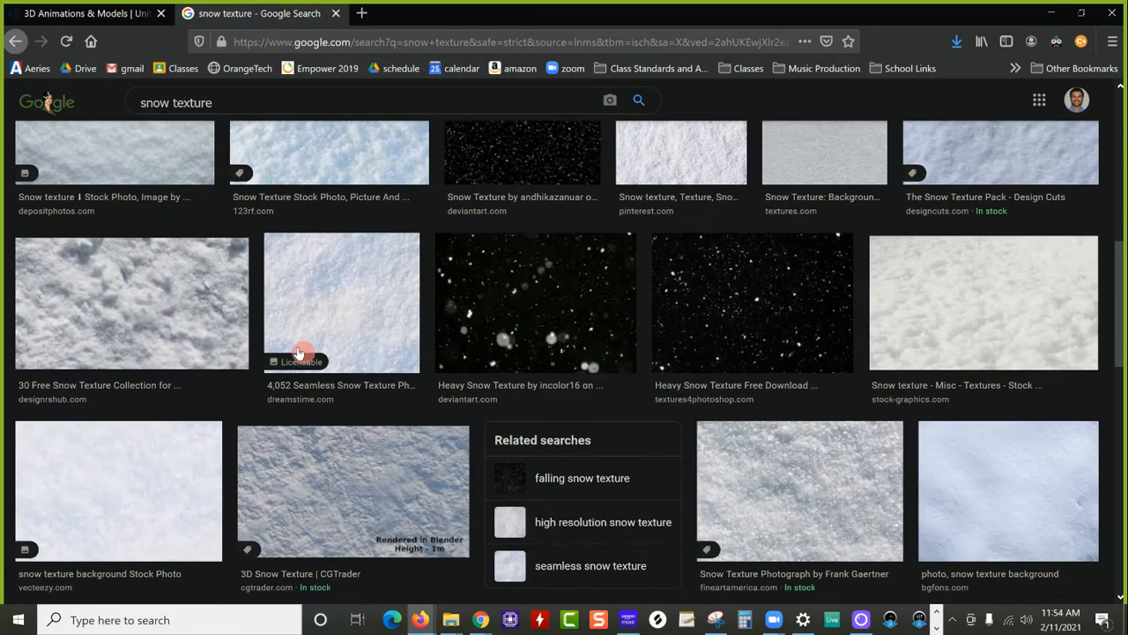
{"action": "left_click", "coordinate": [326, 315]}
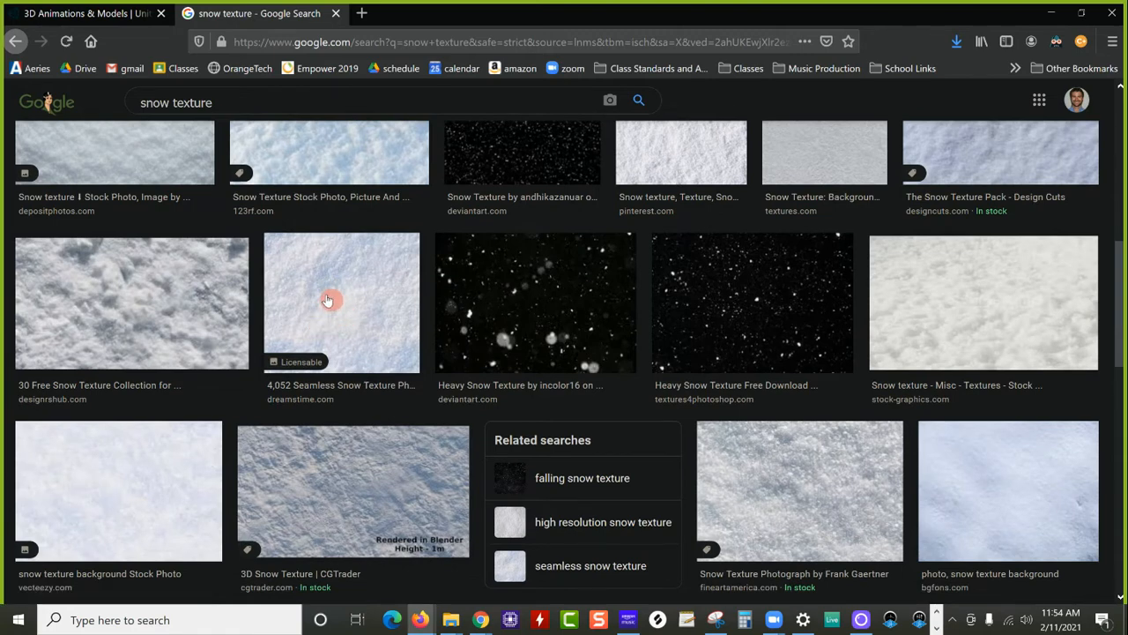
{"action": "right_click", "coordinate": [332, 300]}
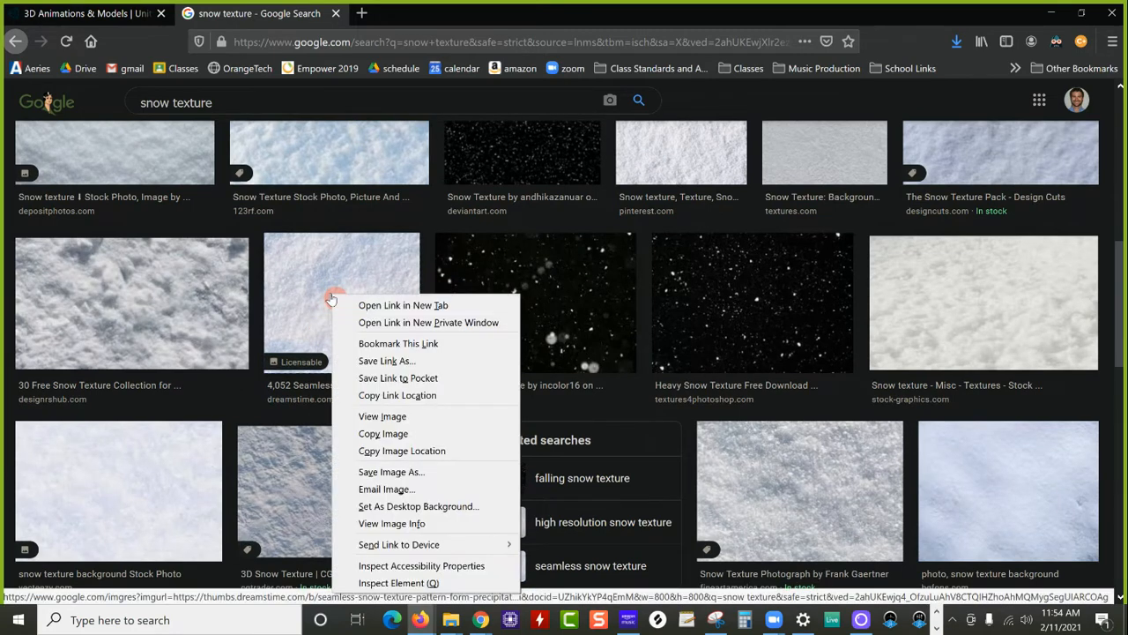
{"action": "left_click", "coordinate": [399, 476]}
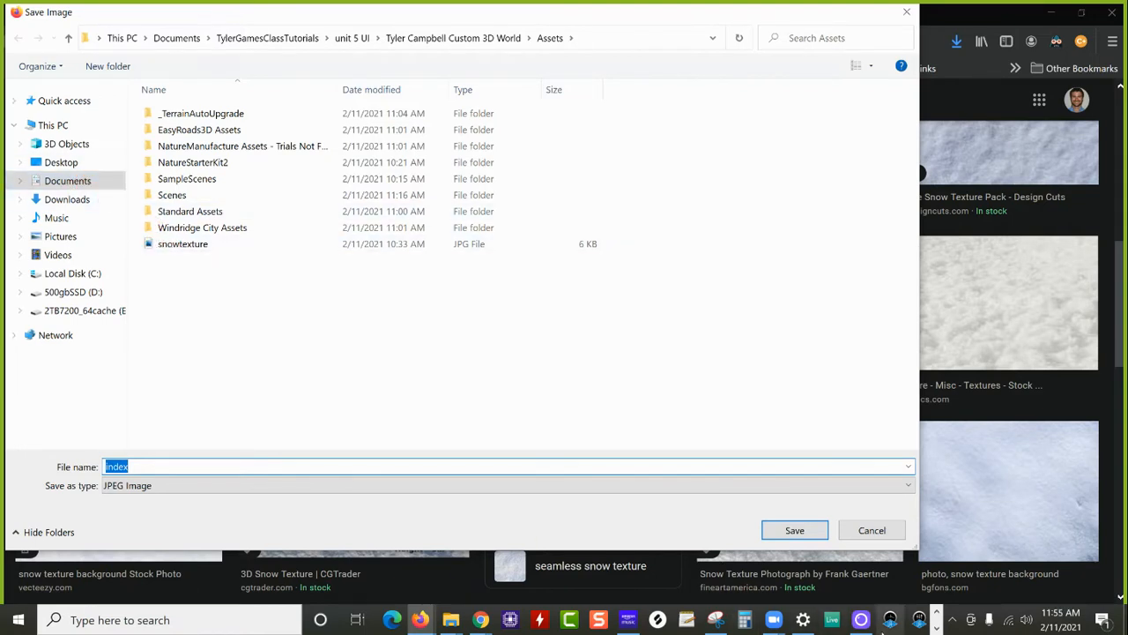
Look up the Custom 3D World 2 project's folder location through Unity Hub, and cancel the pending image save in Firefox.
{"action": "left_click", "coordinate": [234, 611]}
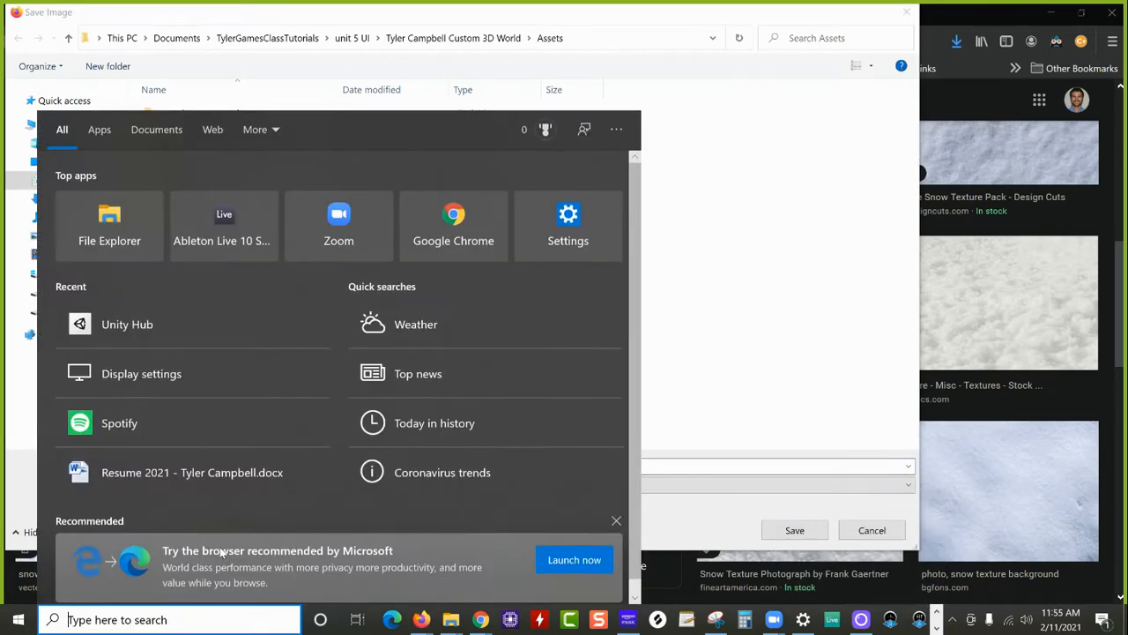
{"action": "type", "text": "unity"}
{"action": "left_click", "coordinate": [224, 552]}
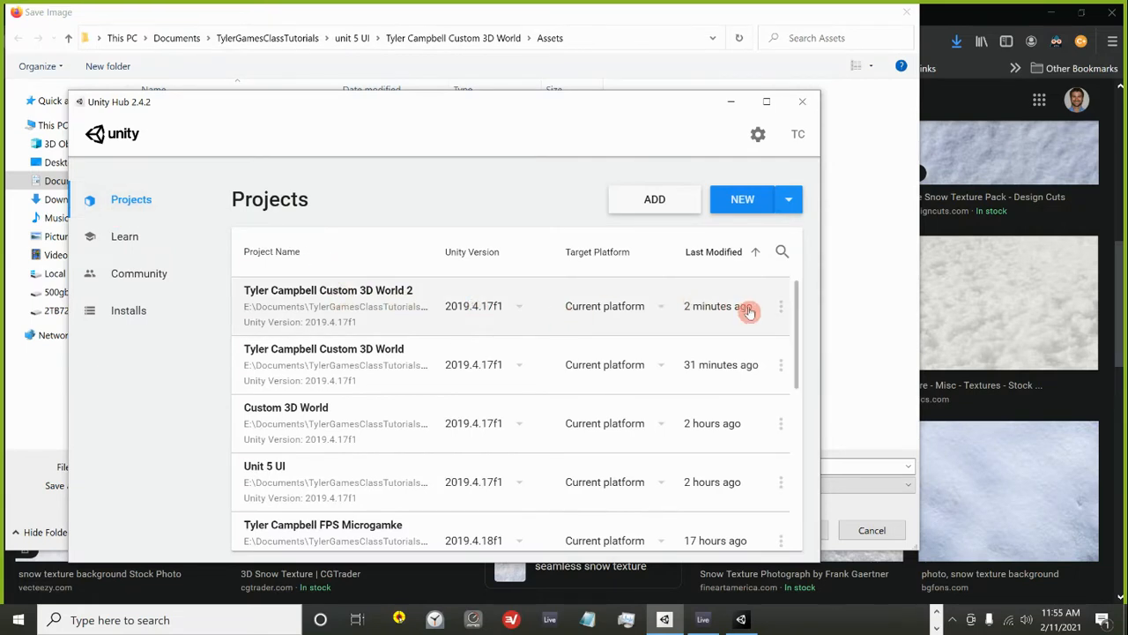
{"action": "left_click", "coordinate": [781, 306]}
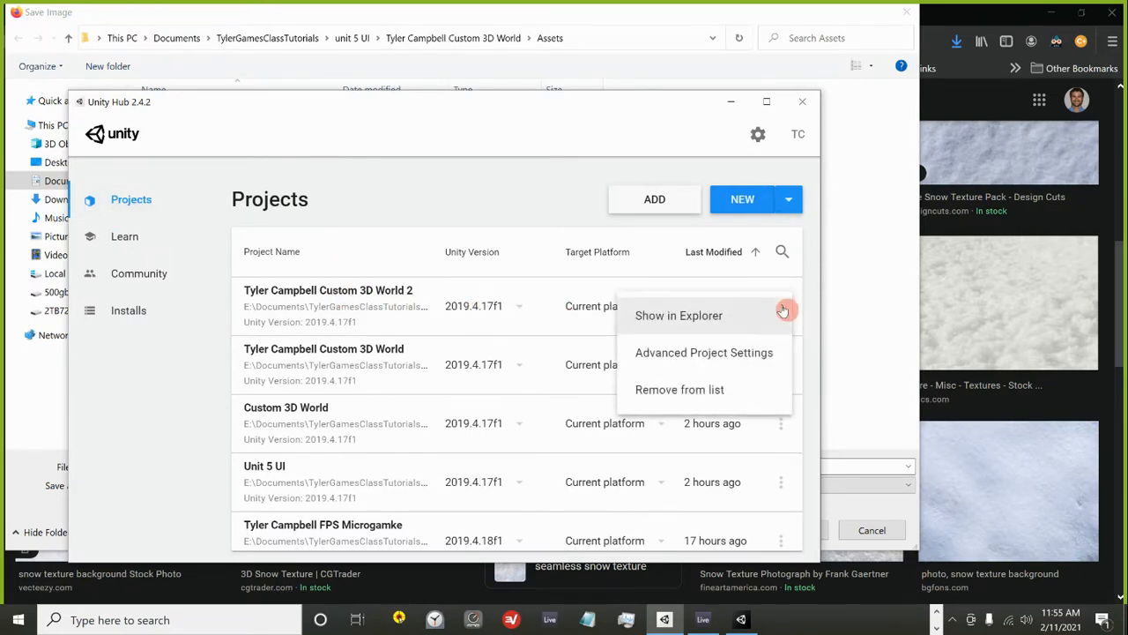
{"action": "left_click", "coordinate": [676, 315]}
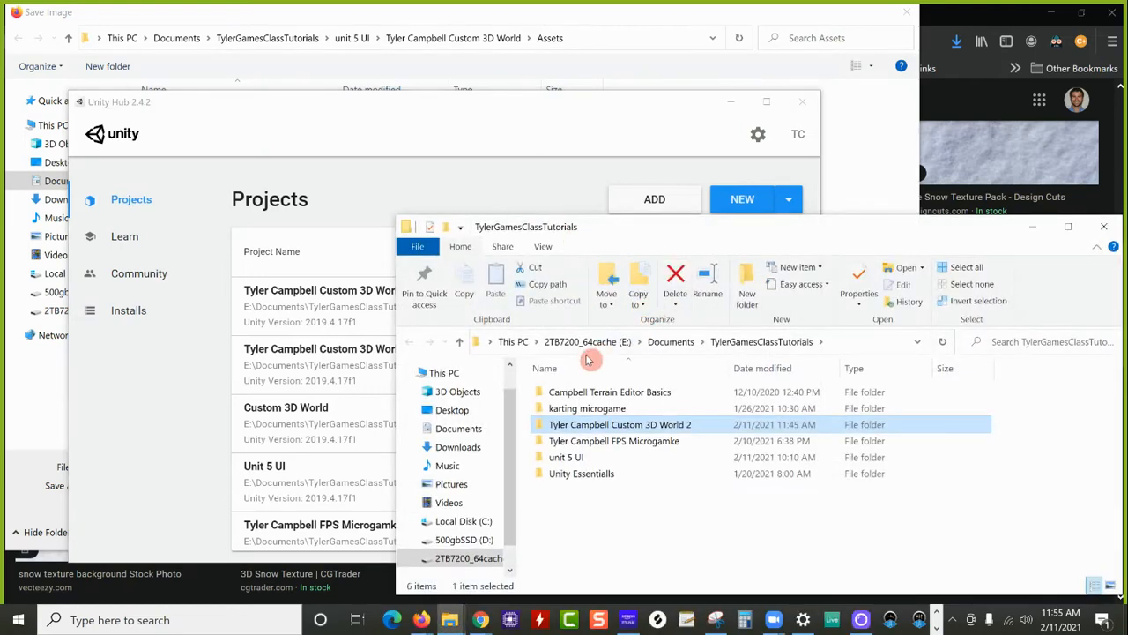
{"action": "left_click_drag", "start_coordinate": [589, 231], "coordinate": [472, 171]}
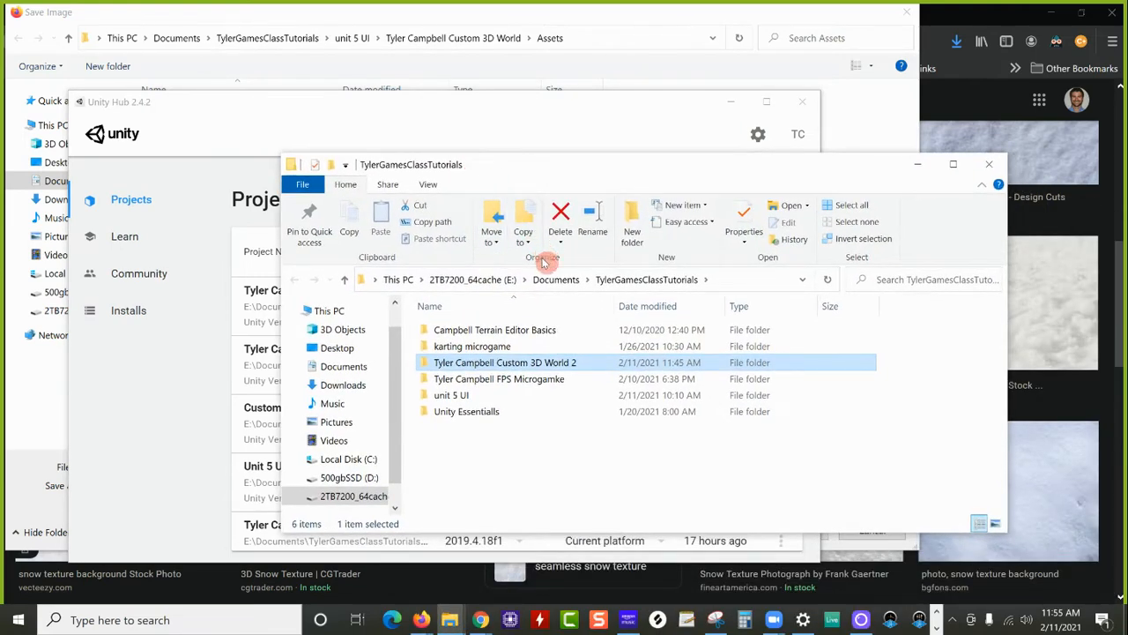
{"action": "left_click", "coordinate": [989, 164]}
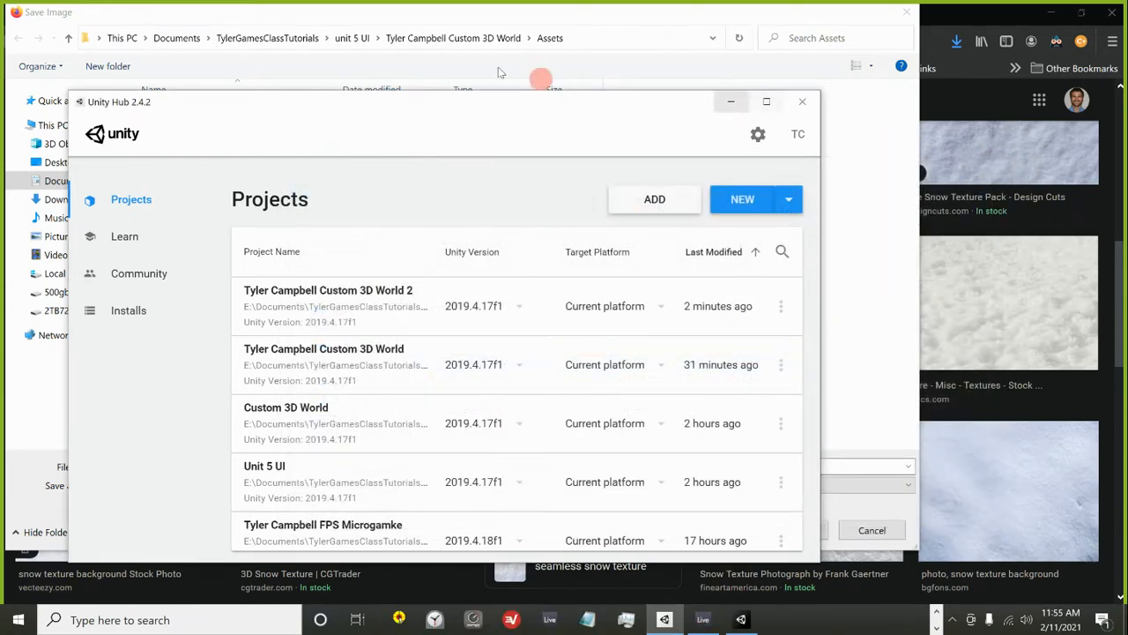
{"action": "left_click", "coordinate": [358, 11]}
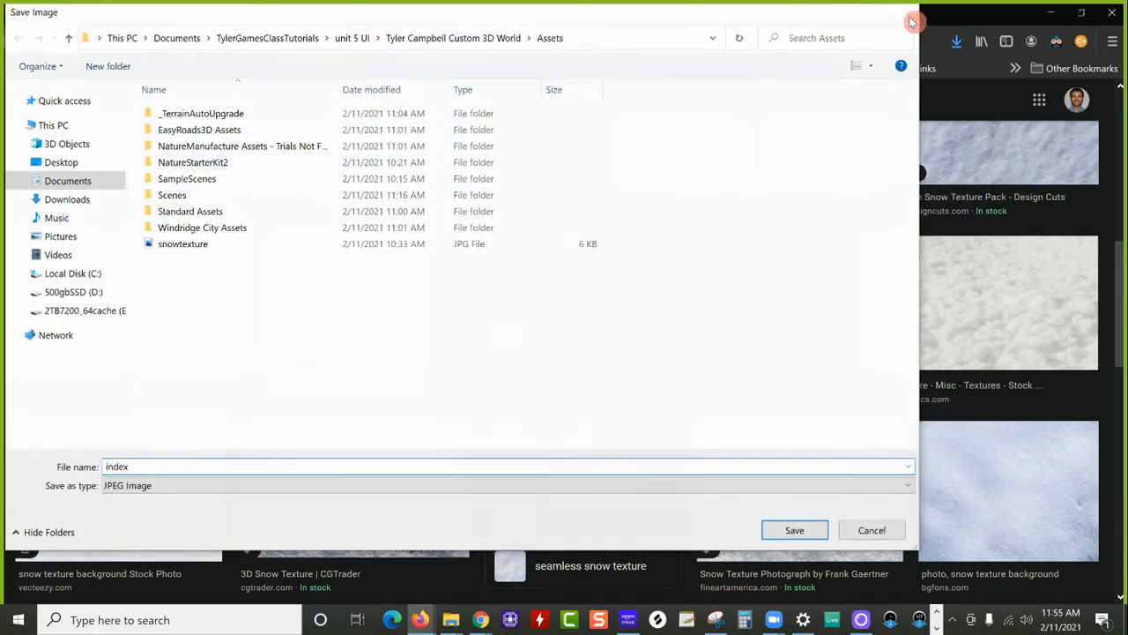
{"action": "left_click", "coordinate": [906, 11]}
Save the seamless dreamstime.com snow image as snowtexture in the Assets folder of the Custom 3D World 2 project.
{"action": "right_click", "coordinate": [349, 290]}
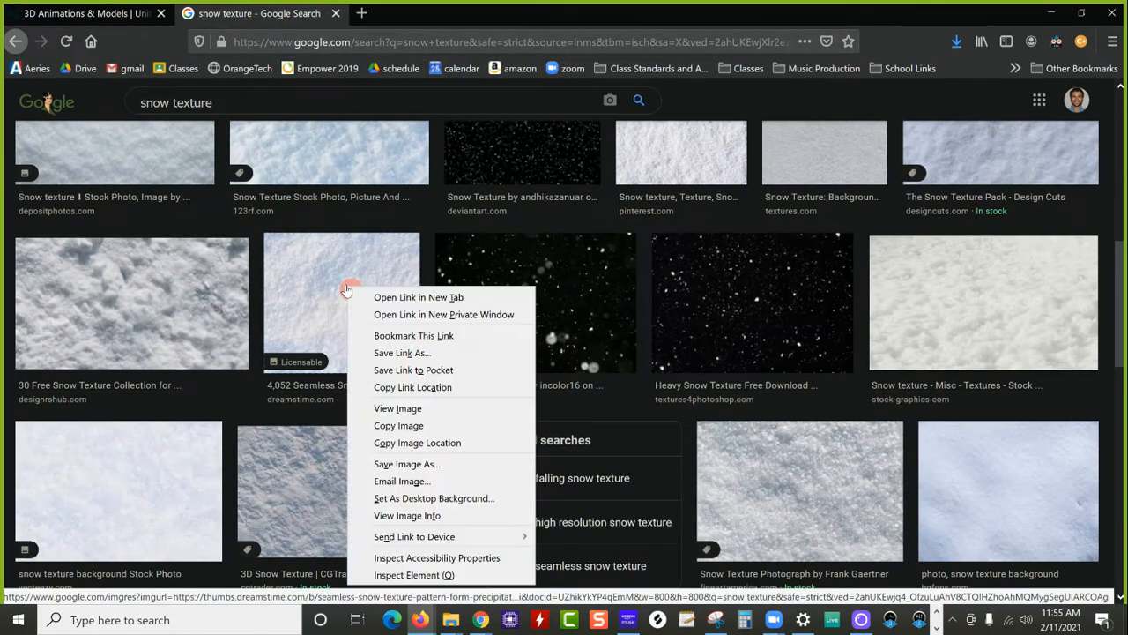
{"action": "left_click", "coordinate": [407, 464]}
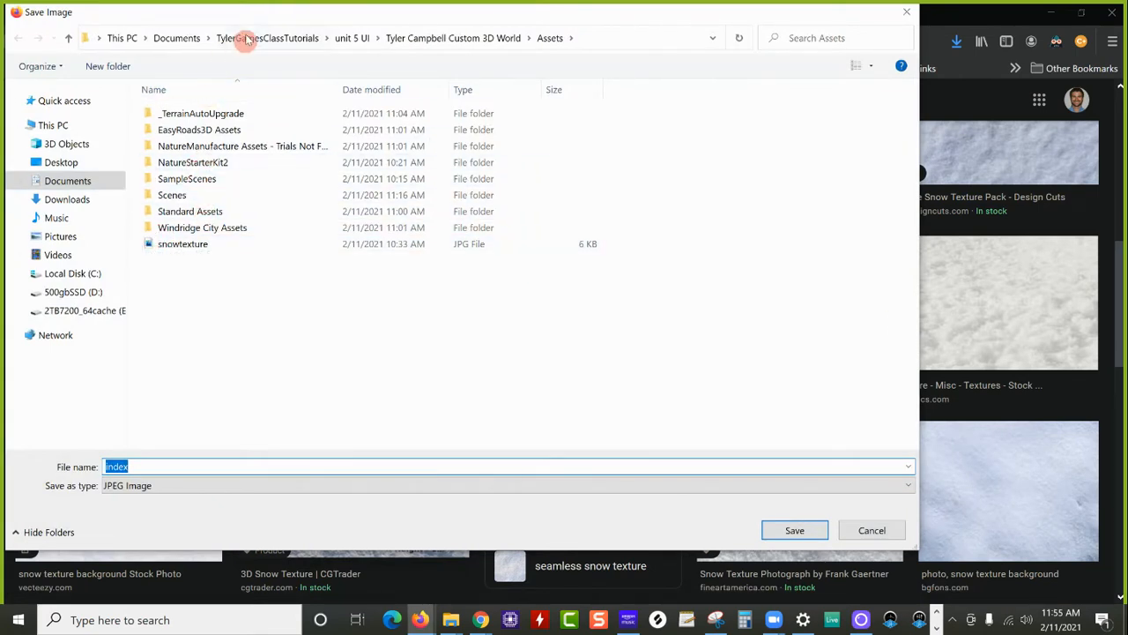
{"action": "left_click", "coordinate": [286, 38]}
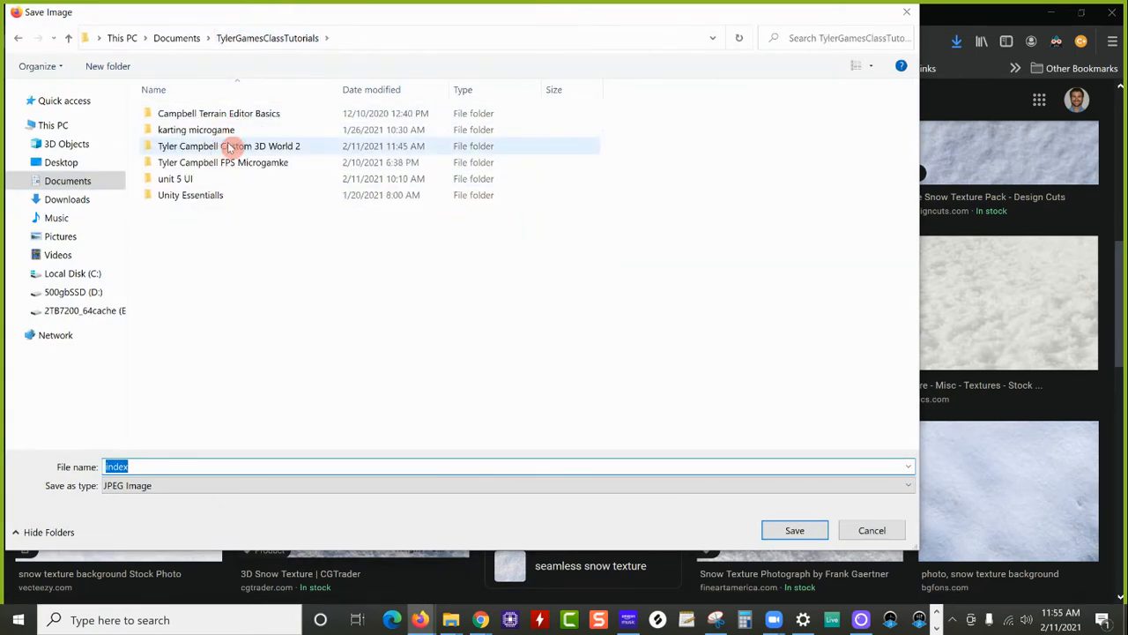
{"action": "double_click", "coordinate": [228, 146]}
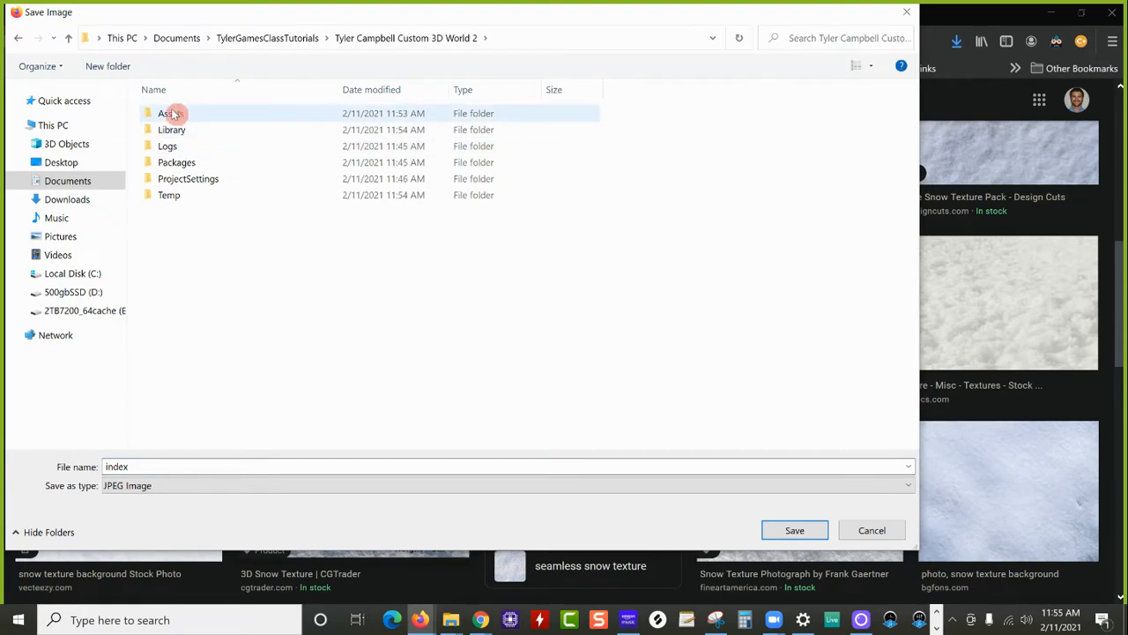
{"action": "double_click", "coordinate": [172, 114]}
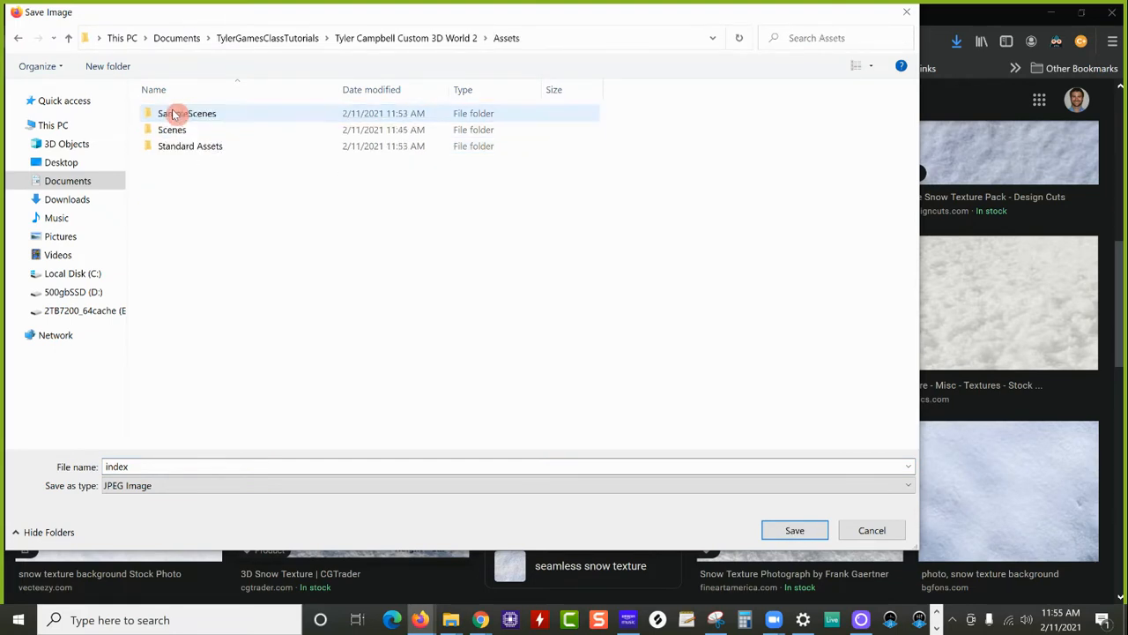
{"action": "double_click", "coordinate": [144, 466]}
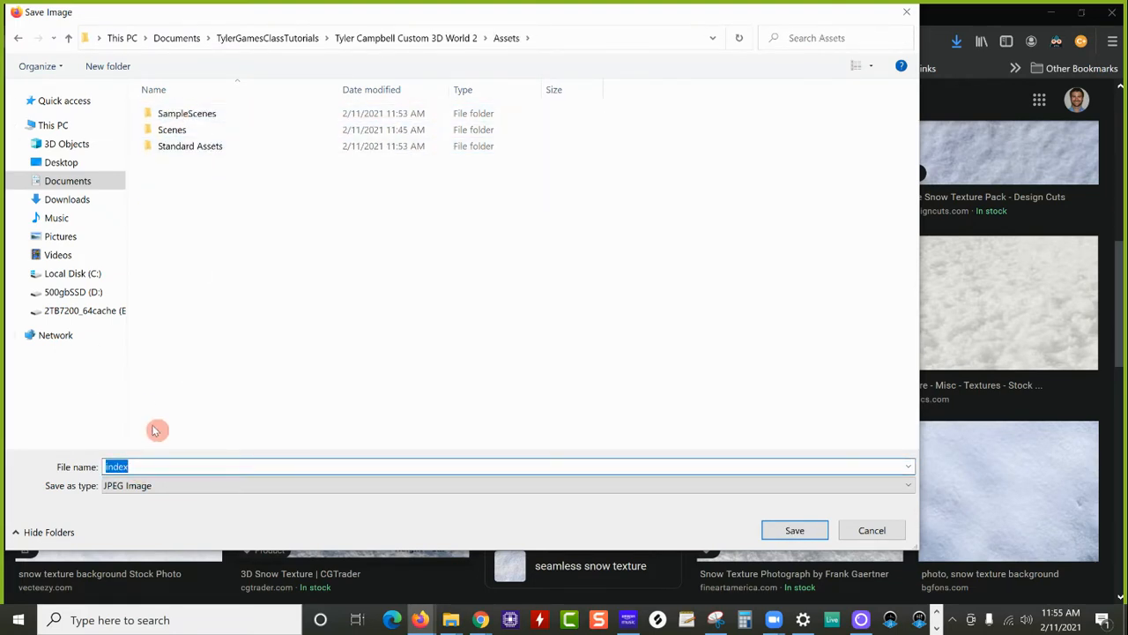
{"action": "type", "text": "snowtexture"}
{"action": "left_click", "coordinate": [809, 530]}
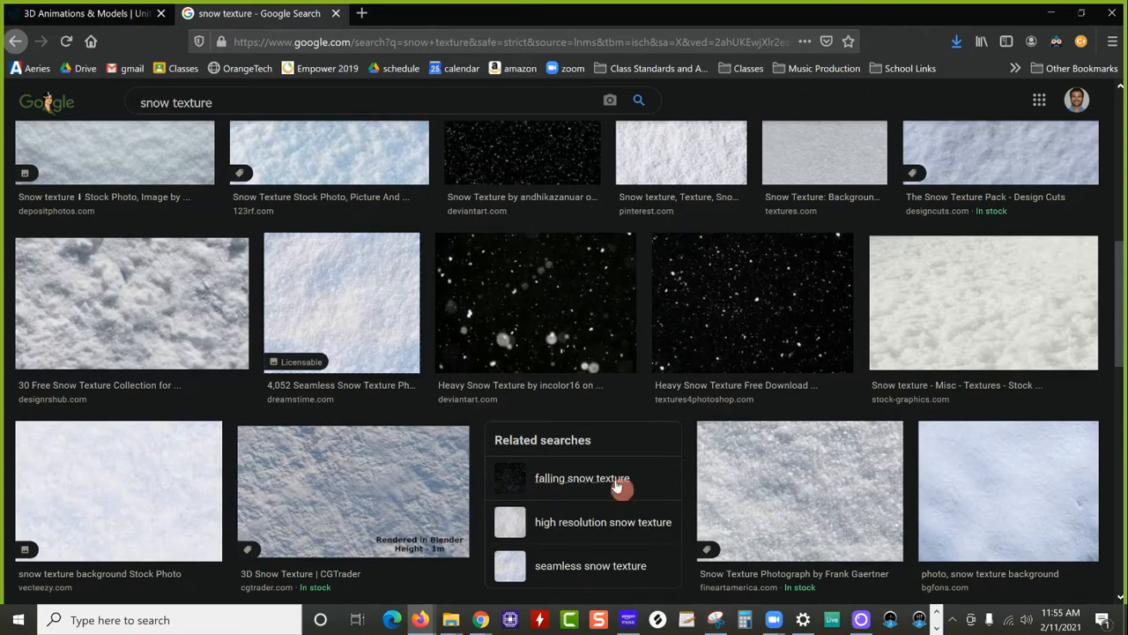
Return to the Unity Editor and close the Package Manager window.
{"action": "key", "text": "alt+Tab"}
{"action": "key", "text": "alt+Tab"}
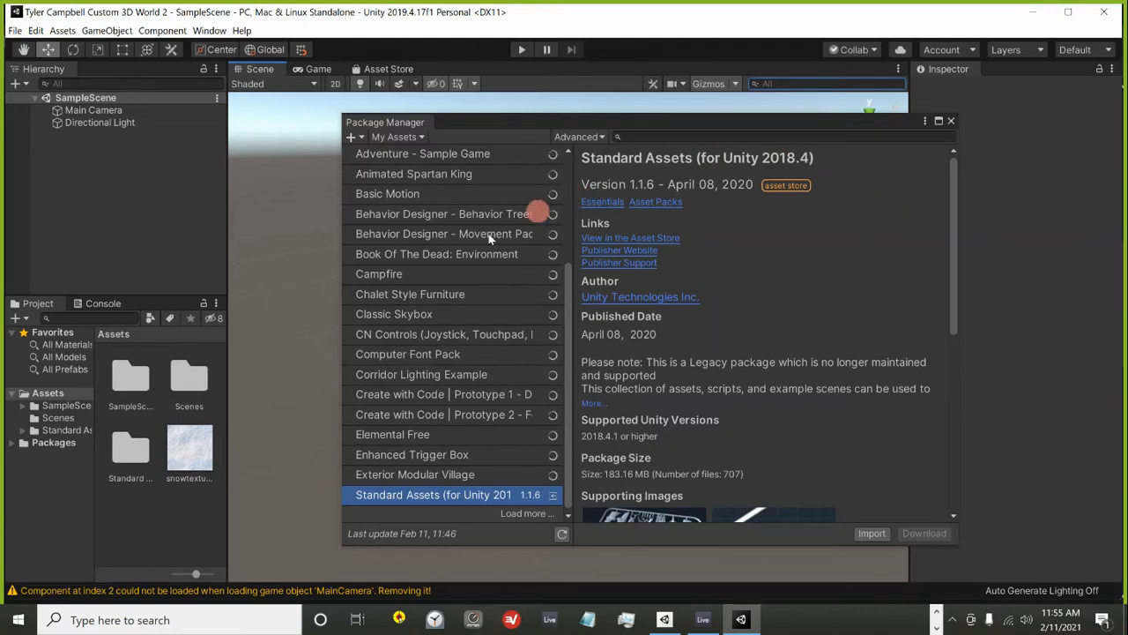
{"action": "left_click", "coordinate": [953, 125]}
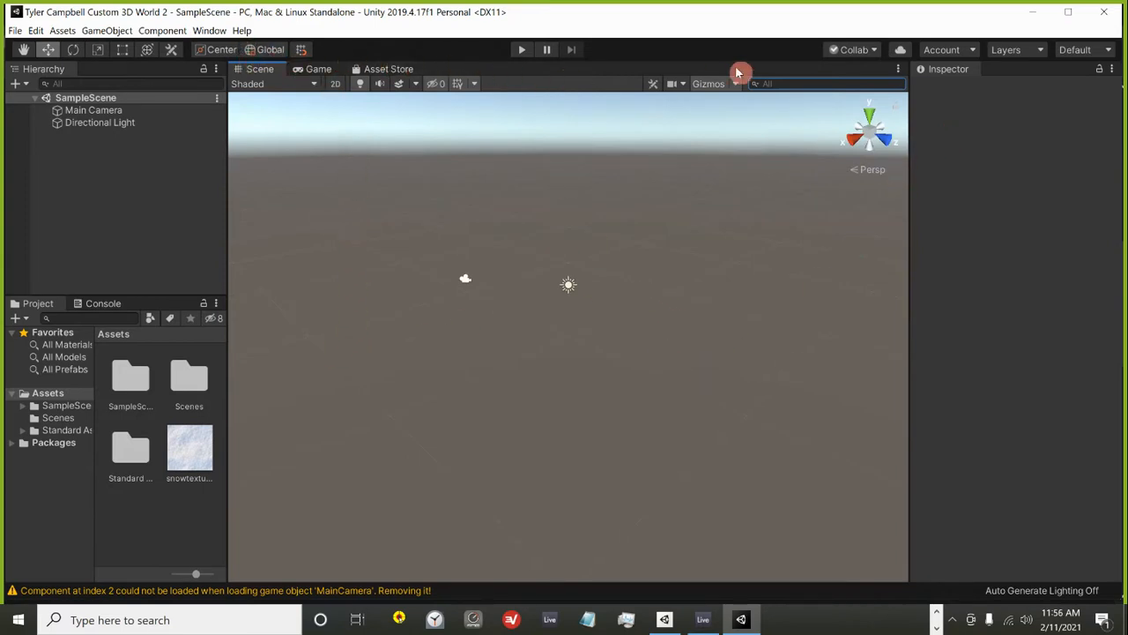
{"action": "left_click", "coordinate": [211, 31]}
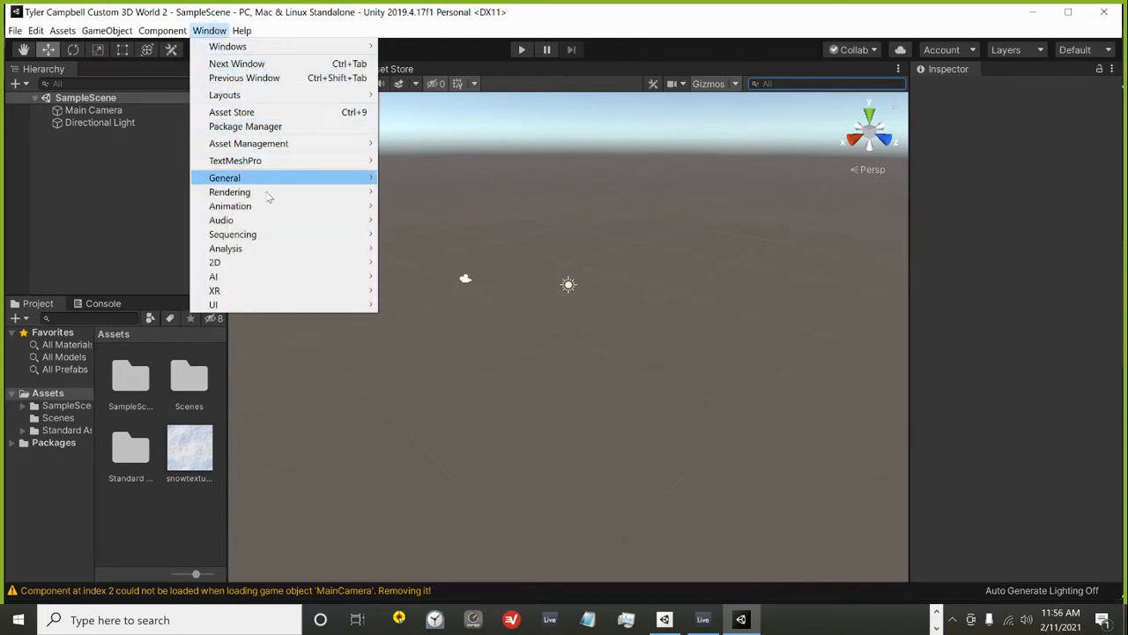
{"action": "mouse_move", "coordinate": [274, 180]}
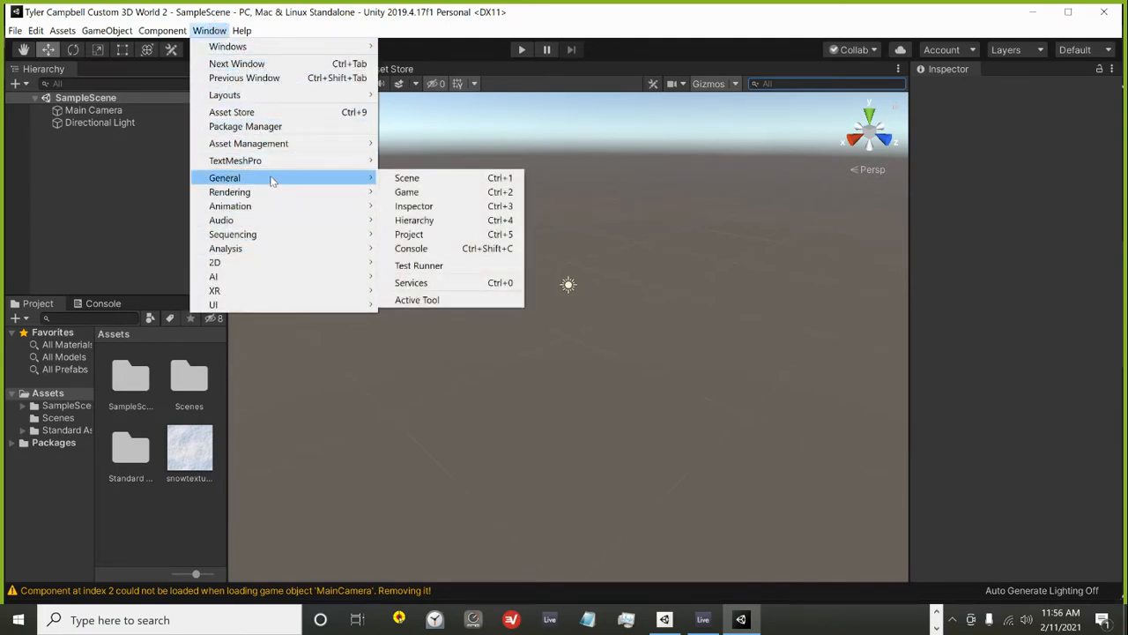
{"action": "left_click", "coordinate": [580, 30]}
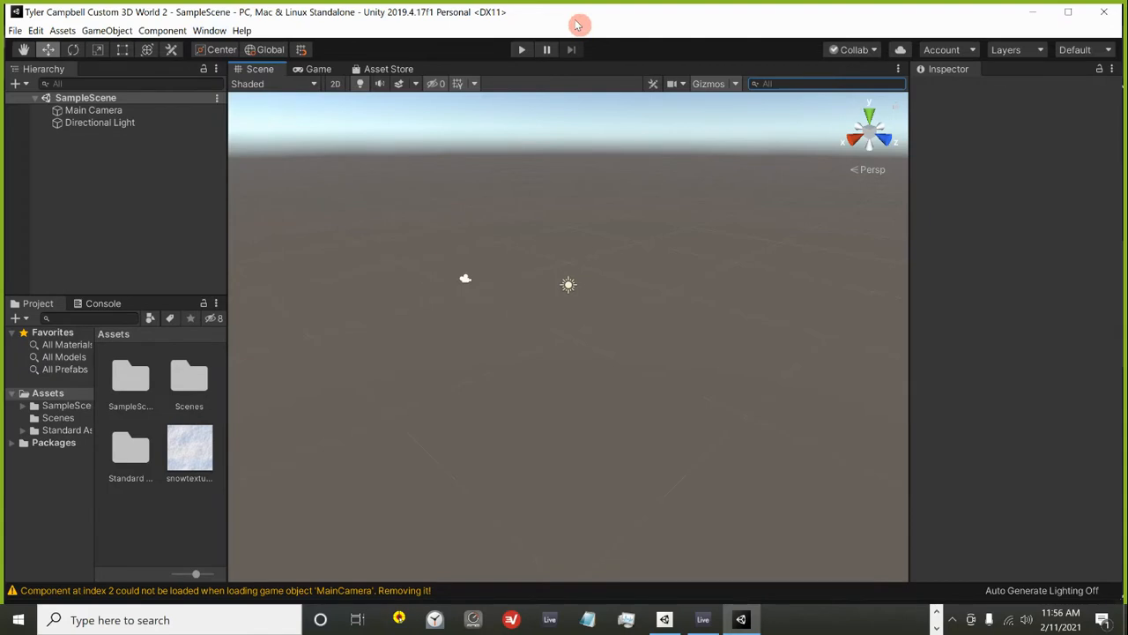
{"action": "left_click", "coordinate": [1076, 50]}
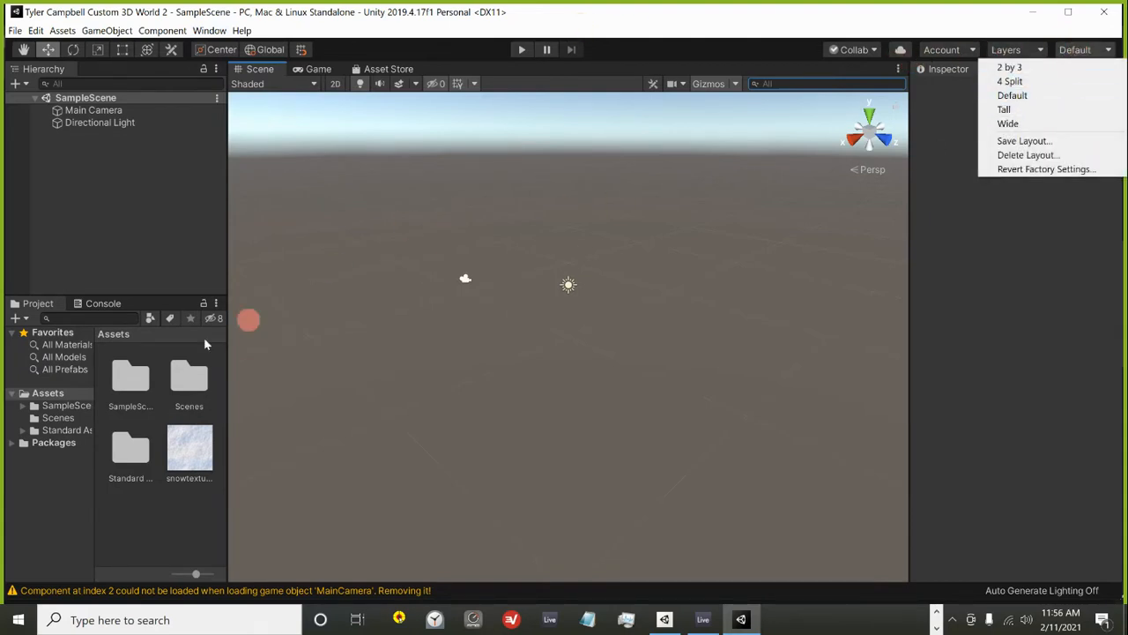
Look over the top-level contents of the project's Assets folder, collapsing and re-expanding it in the folder tree.
{"action": "left_click", "coordinate": [37, 303]}
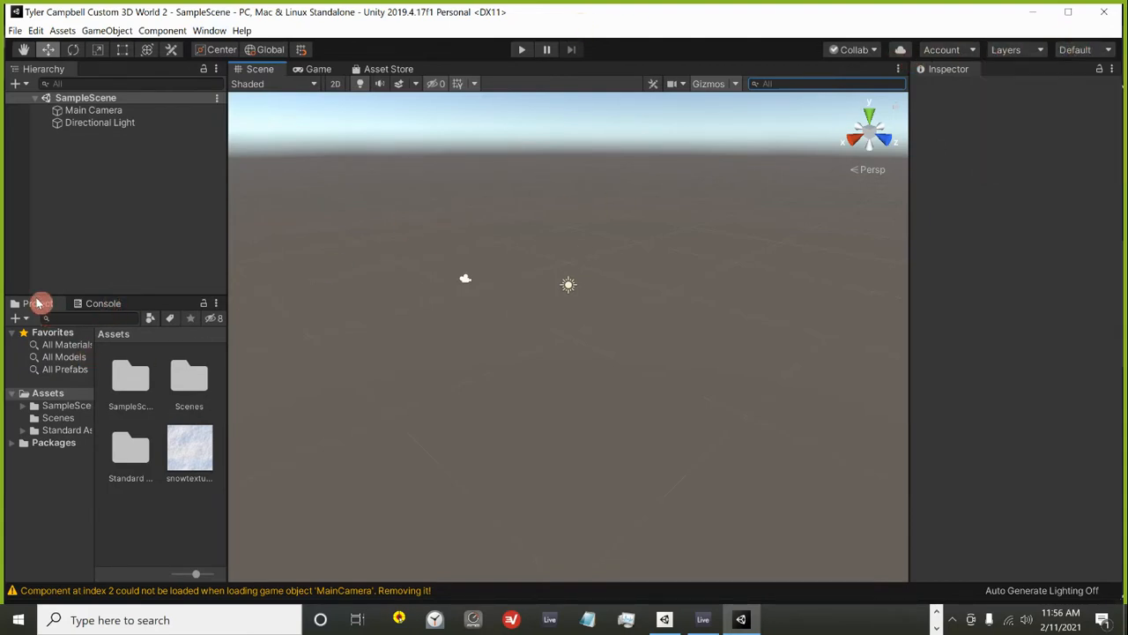
{"action": "left_click_drag", "start_coordinate": [234, 381], "coordinate": [238, 383]}
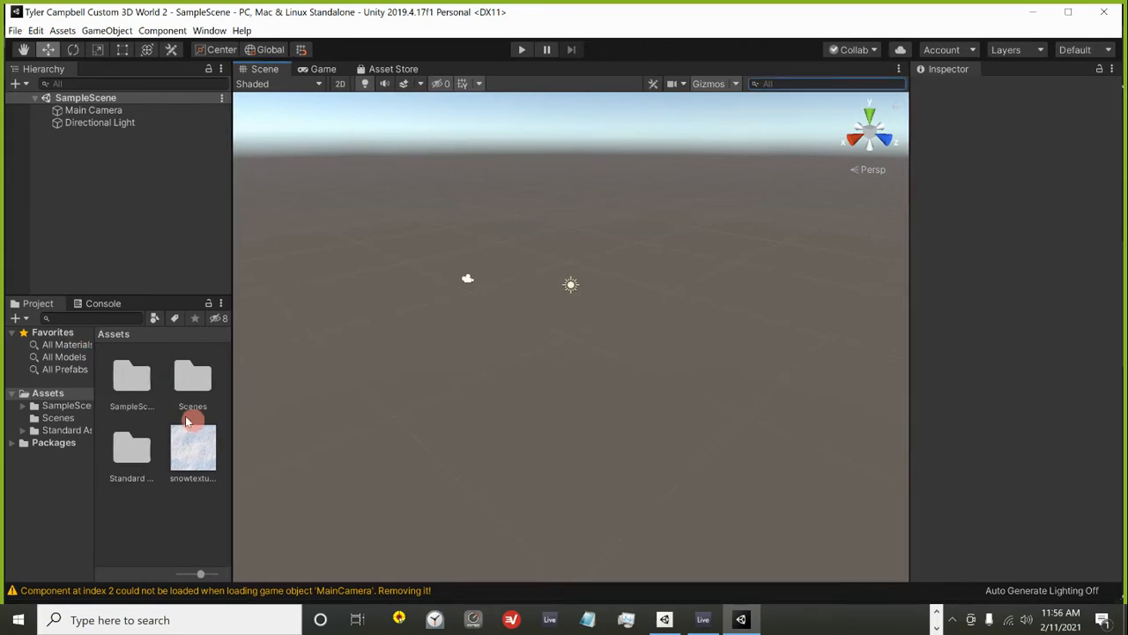
{"action": "left_click", "coordinate": [58, 403]}
{"action": "left_click", "coordinate": [40, 393]}
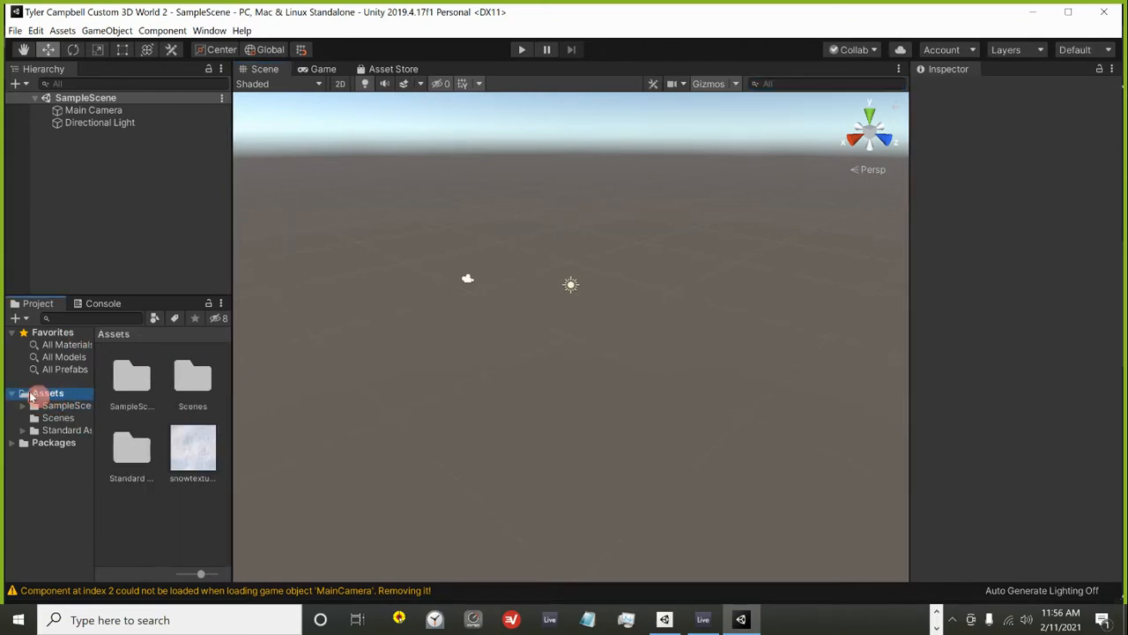
{"action": "left_click", "coordinate": [14, 397]}
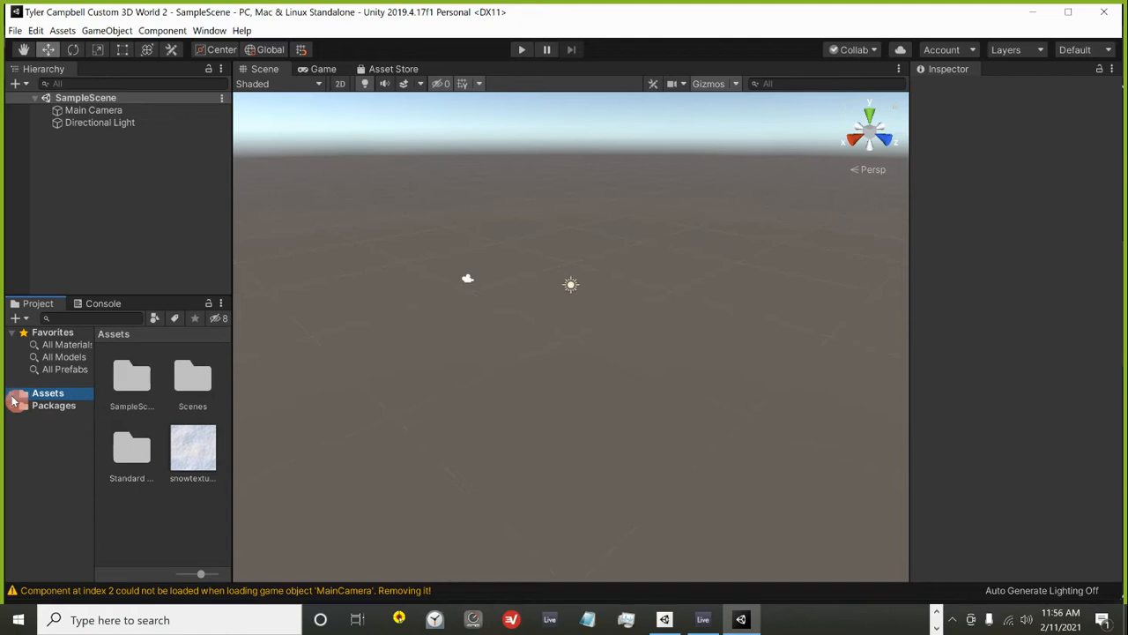
{"action": "left_click", "coordinate": [15, 398]}
{"action": "left_click", "coordinate": [17, 399]}
{"action": "left_click", "coordinate": [16, 398]}
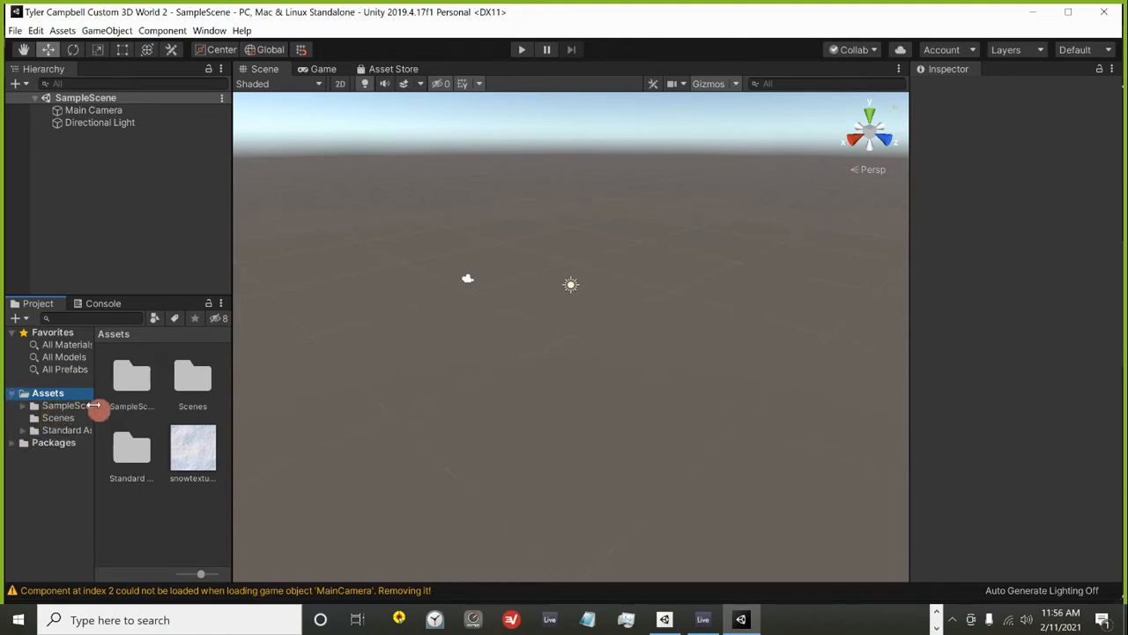
Open the Standard Assets folder and widen the folder tree and the project browser to fit its subfolders.
{"action": "left_click_drag", "start_coordinate": [94, 405], "coordinate": [109, 407]}
{"action": "left_click", "coordinate": [71, 429]}
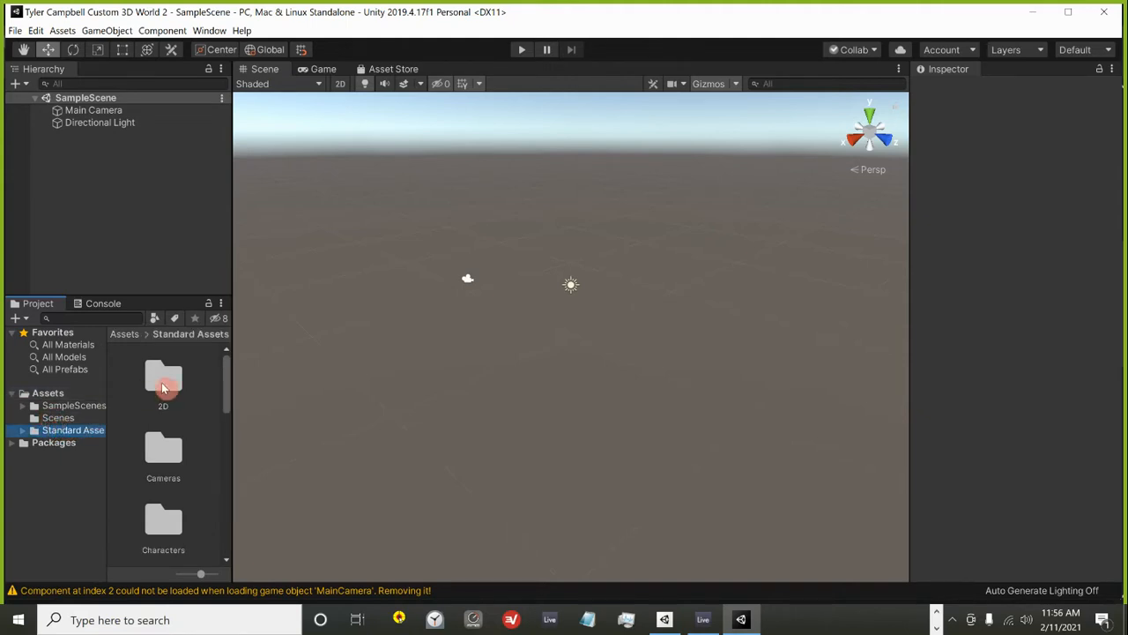
{"action": "left_click", "coordinate": [24, 431]}
{"action": "left_click", "coordinate": [25, 432]}
{"action": "left_click_drag", "start_coordinate": [236, 373], "coordinate": [477, 375]}
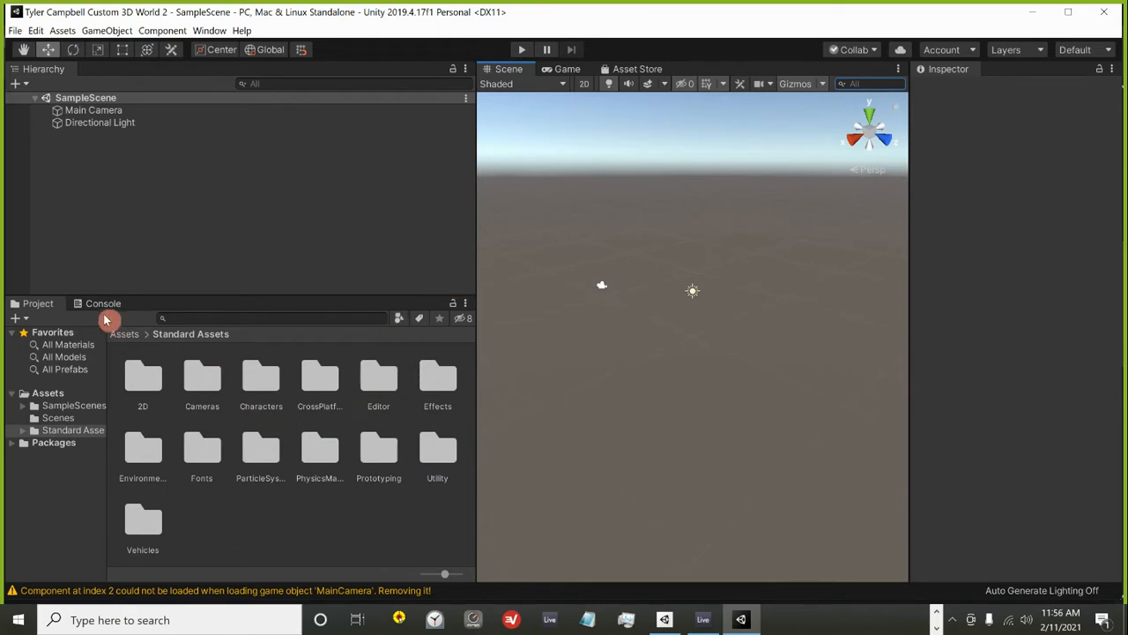
Reduce the Standard Assets thumbnails to the smallest size so the subfolders are shown as a compact list.
{"action": "left_click", "coordinate": [52, 304]}
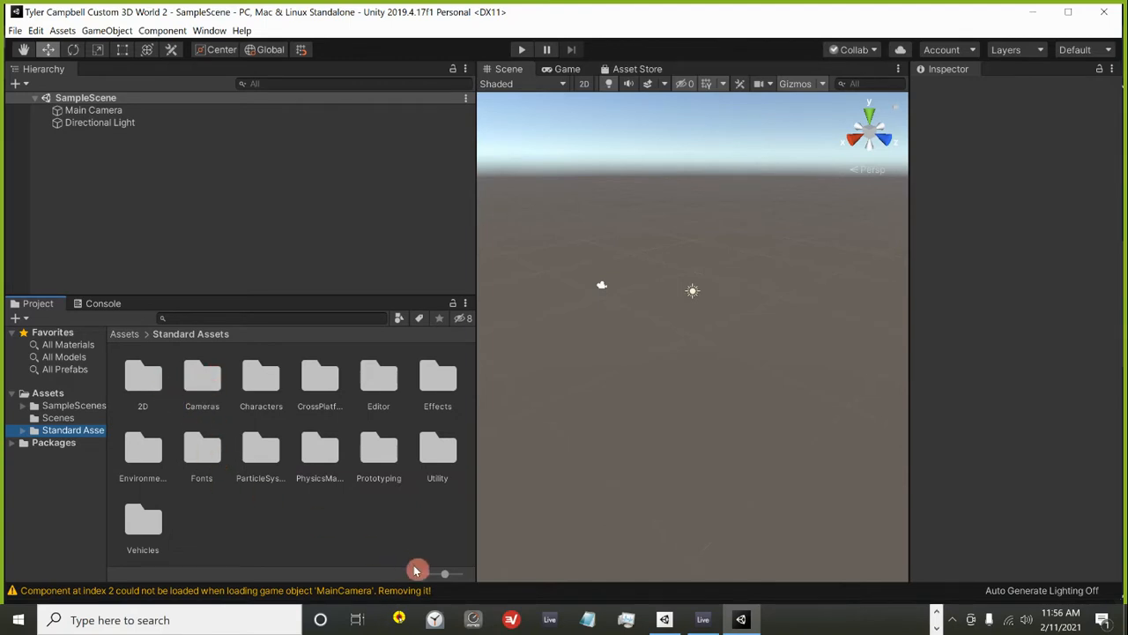
{"action": "left_click", "coordinate": [261, 388]}
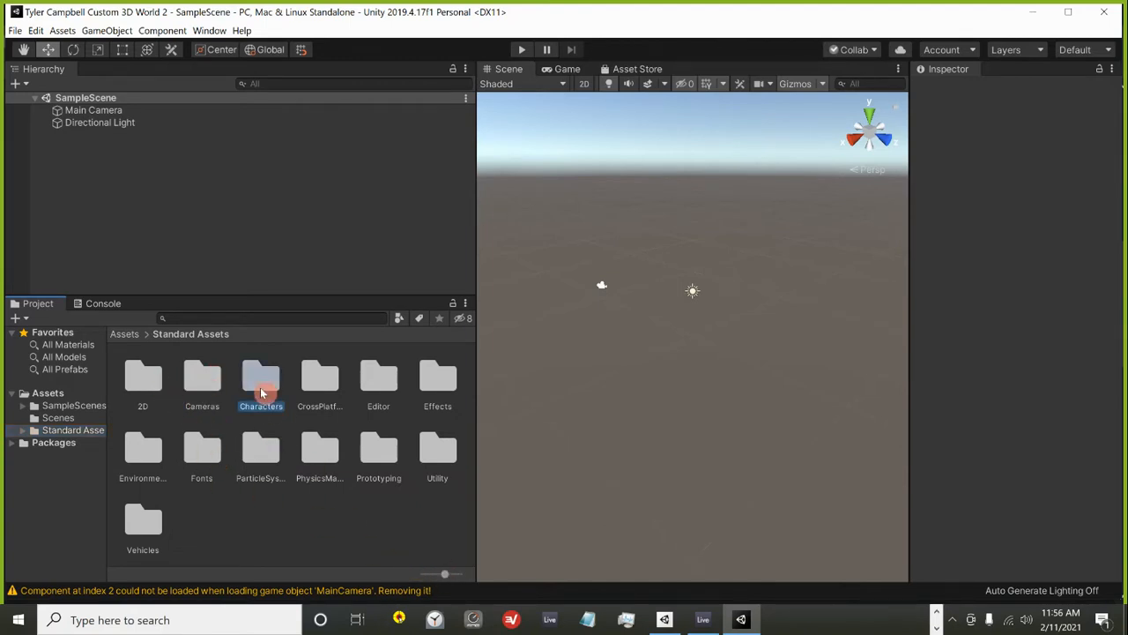
{"action": "left_click", "coordinate": [326, 385]}
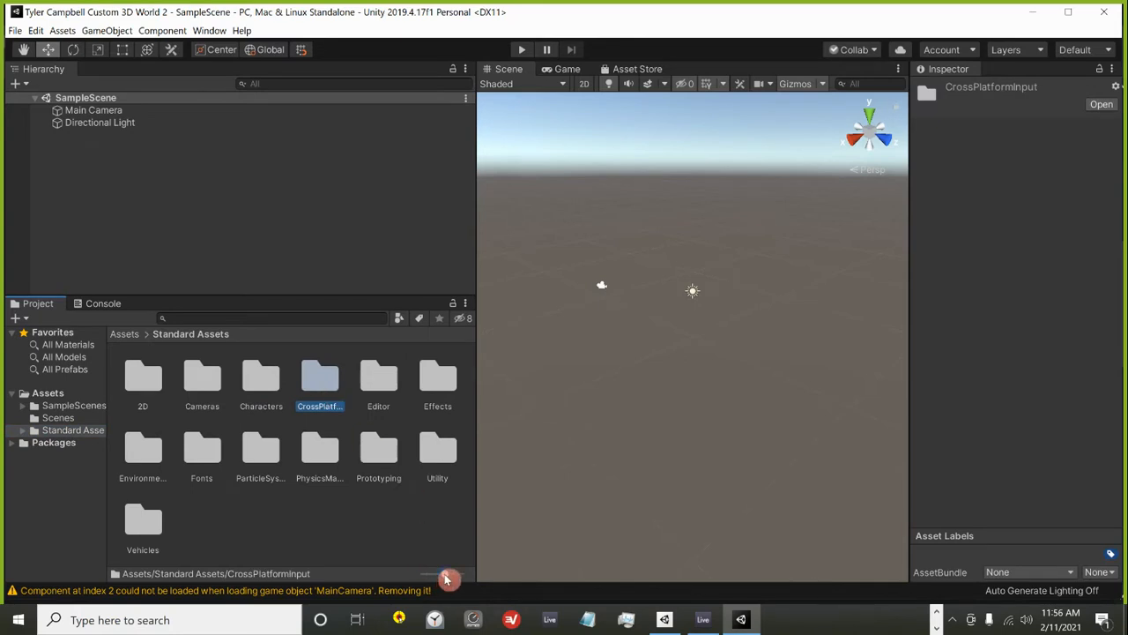
{"action": "left_click_drag", "start_coordinate": [446, 579], "coordinate": [424, 574]}
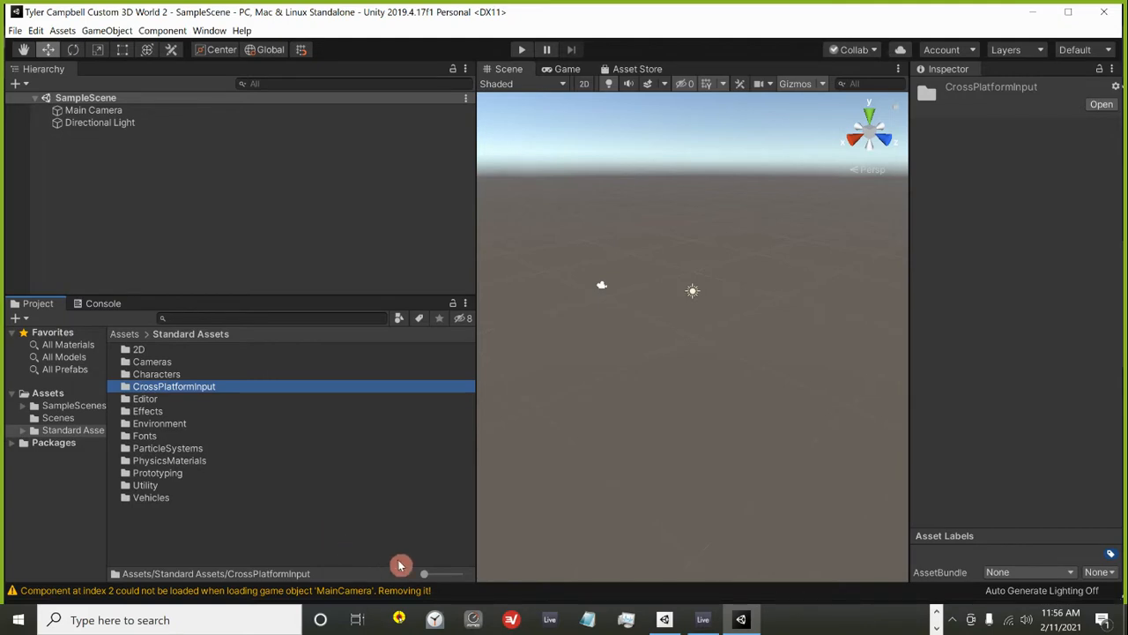
Browse the Characters, Environment and Water folders of Standard Assets, ending in the Broadleaf folder of SpeedTree.
{"action": "left_click", "coordinate": [161, 375]}
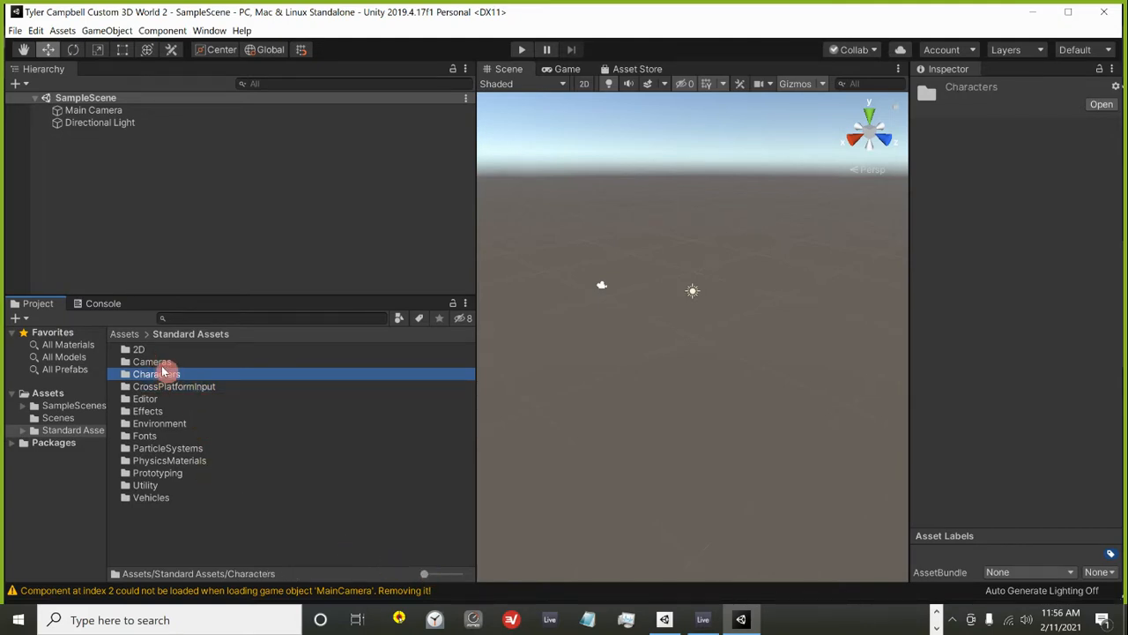
{"action": "double_click", "coordinate": [161, 375]}
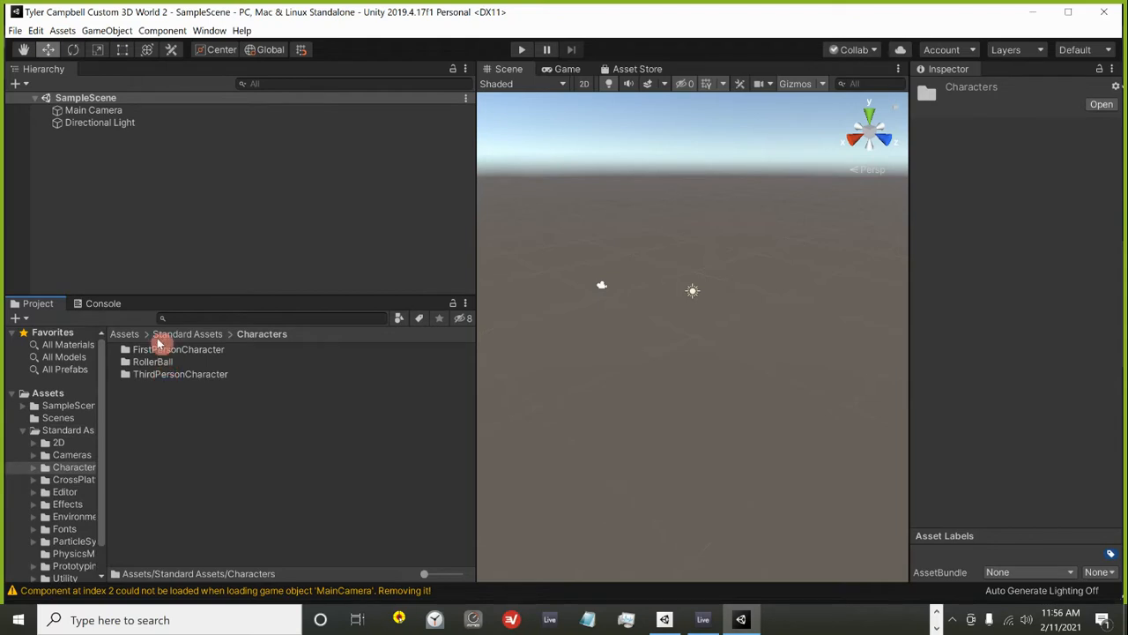
{"action": "left_click", "coordinate": [220, 344]}
{"action": "double_click", "coordinate": [164, 424]}
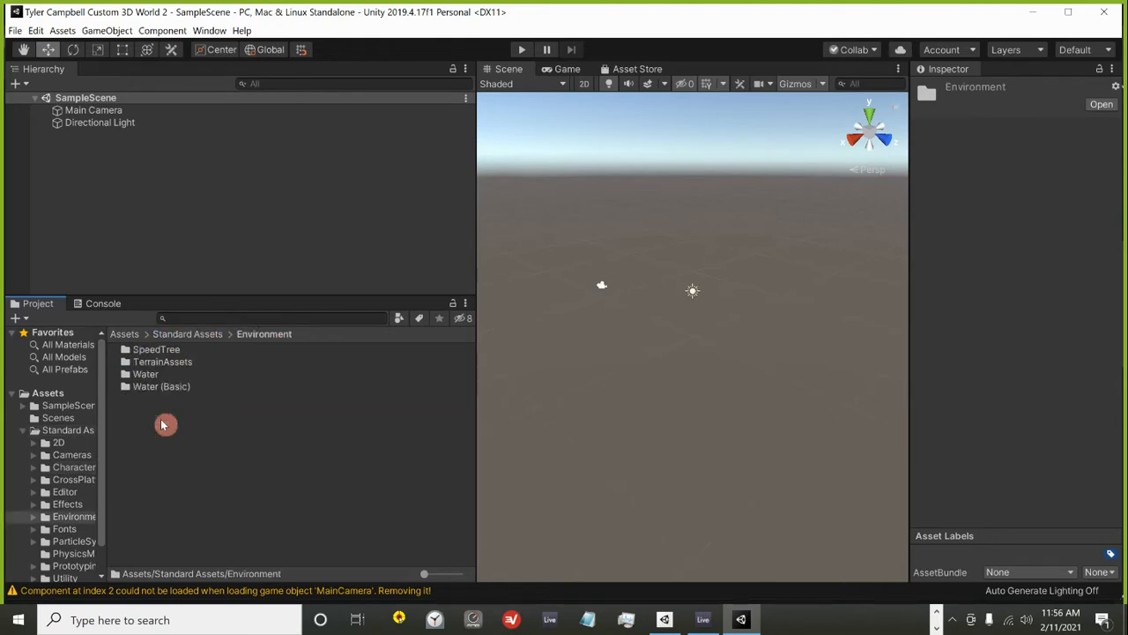
{"action": "double_click", "coordinate": [151, 377]}
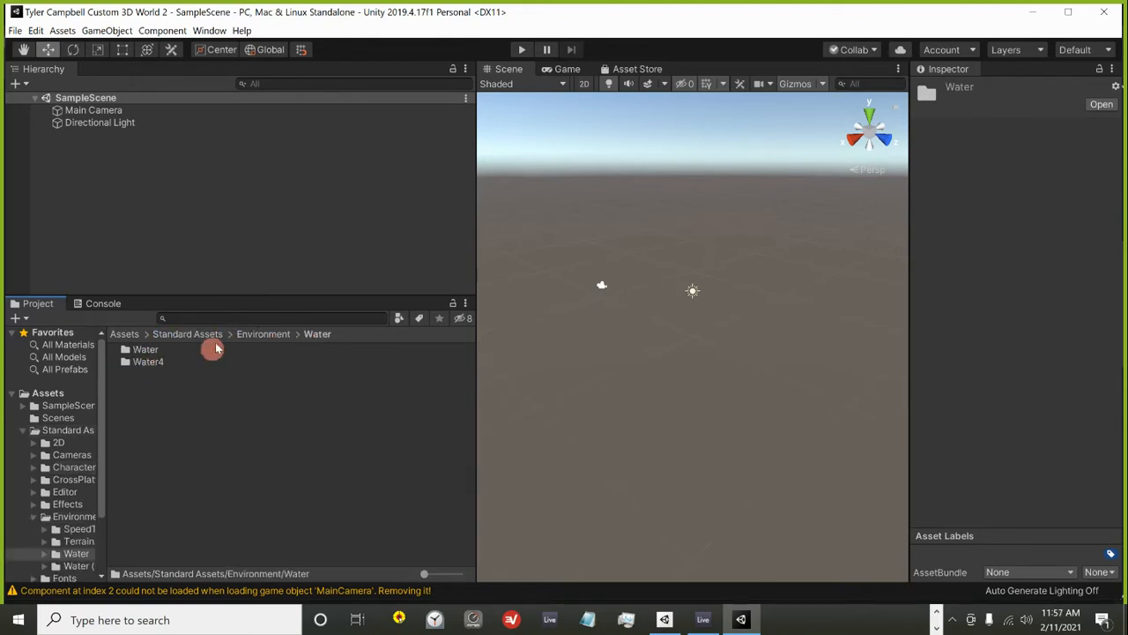
{"action": "left_click", "coordinate": [256, 336]}
{"action": "double_click", "coordinate": [197, 350]}
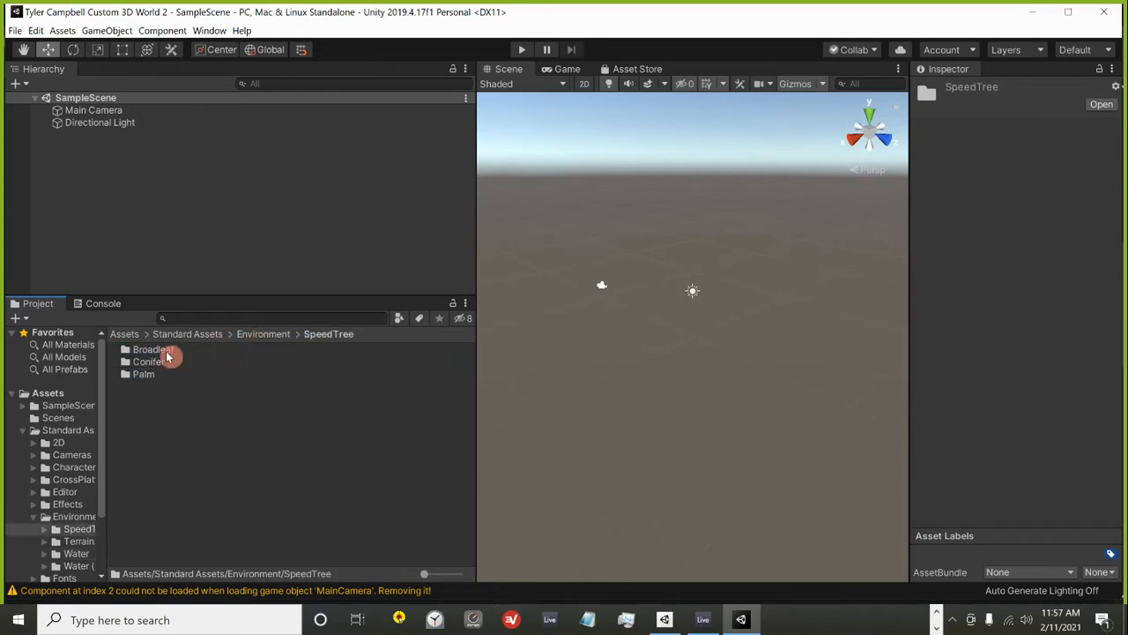
{"action": "double_click", "coordinate": [173, 351]}
Preview the Broadleaf assets as large thumbnails, and return to the compact Standard Assets list in a narrower project browser.
{"action": "left_click_drag", "start_coordinate": [427, 575], "coordinate": [455, 577]}
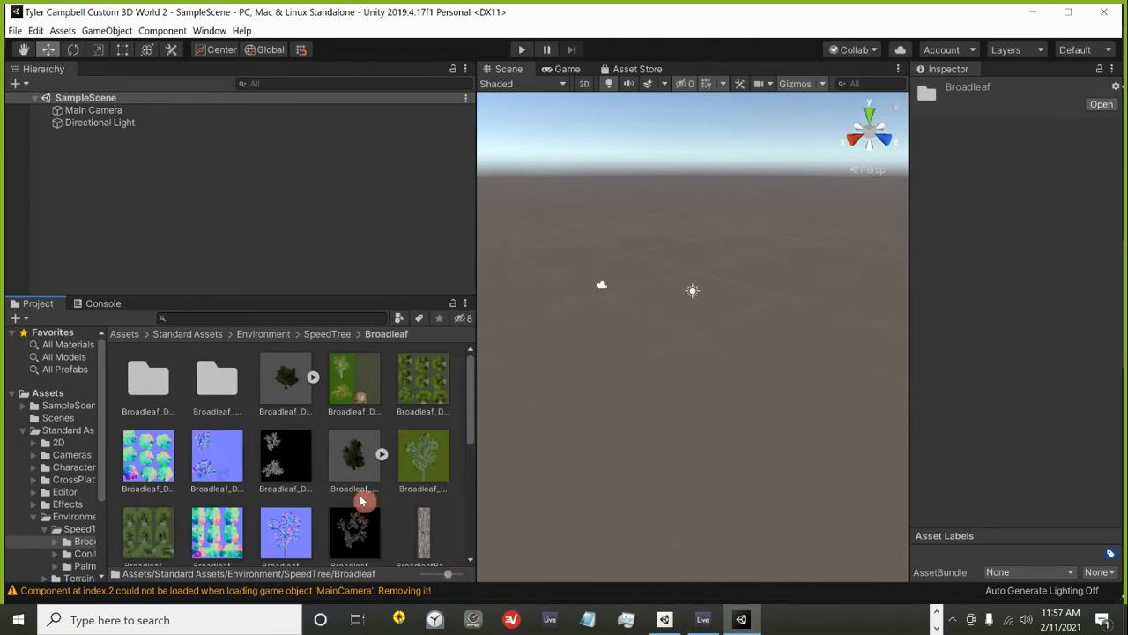
{"action": "scroll", "coordinate": [360, 481], "scroll_direction": "down", "scroll_amount": 5}
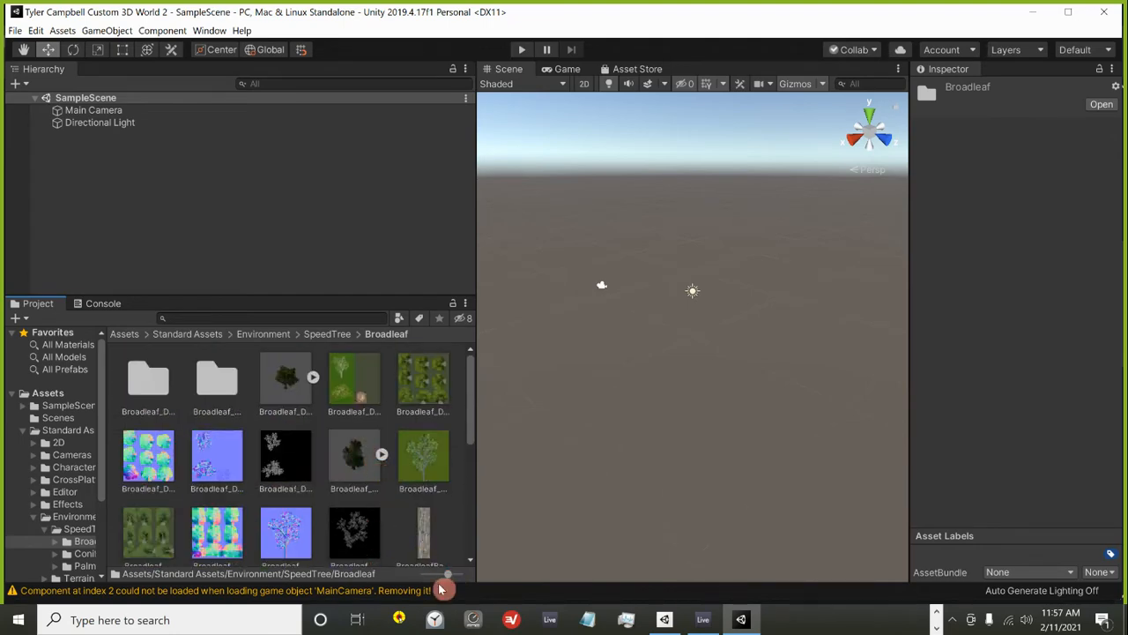
{"action": "left_click_drag", "start_coordinate": [448, 574], "coordinate": [424, 577]}
{"action": "left_click", "coordinate": [181, 339]}
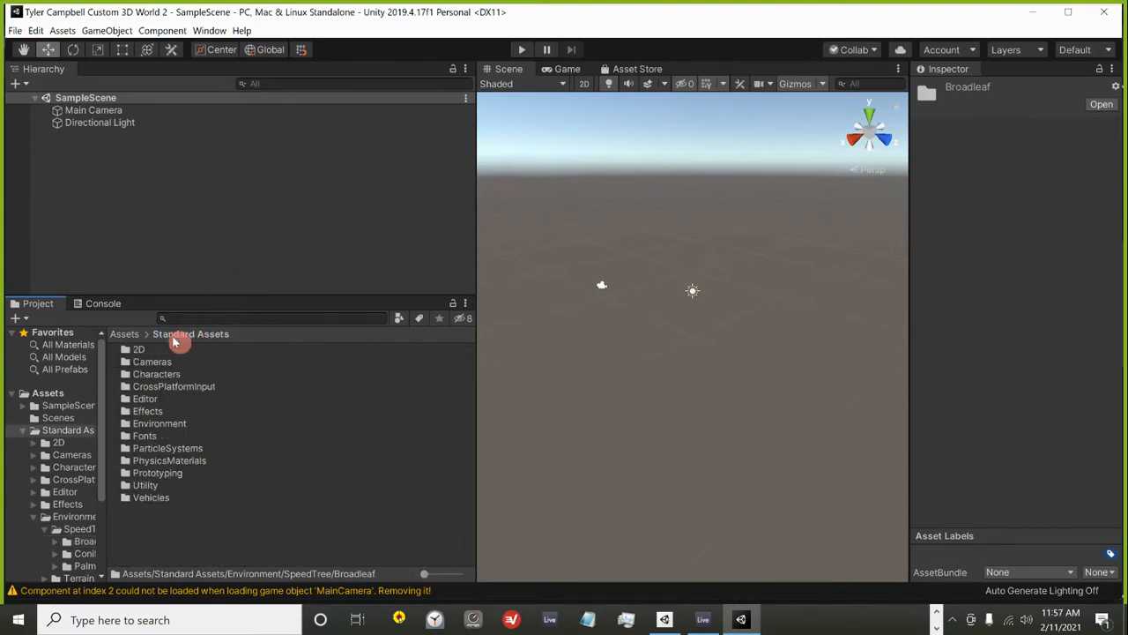
{"action": "left_click_drag", "start_coordinate": [478, 292], "coordinate": [211, 315]}
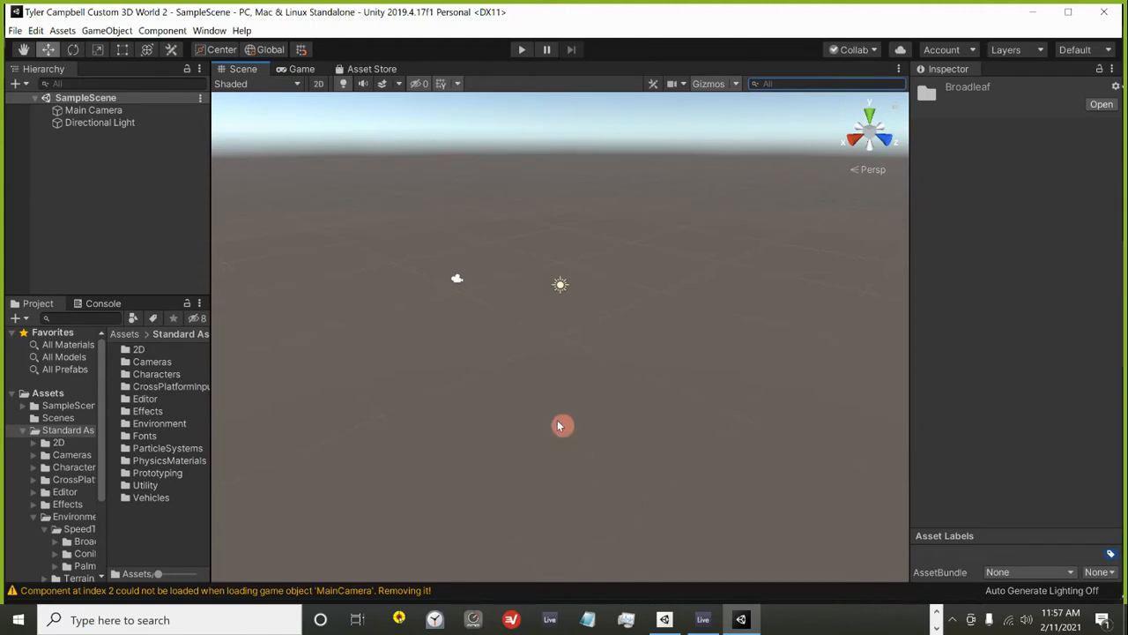
{"action": "scroll", "coordinate": [580, 297], "scroll_direction": "down", "scroll_amount": 4}
{"action": "scroll", "coordinate": [593, 432], "scroll_direction": "up", "scroll_amount": 5}
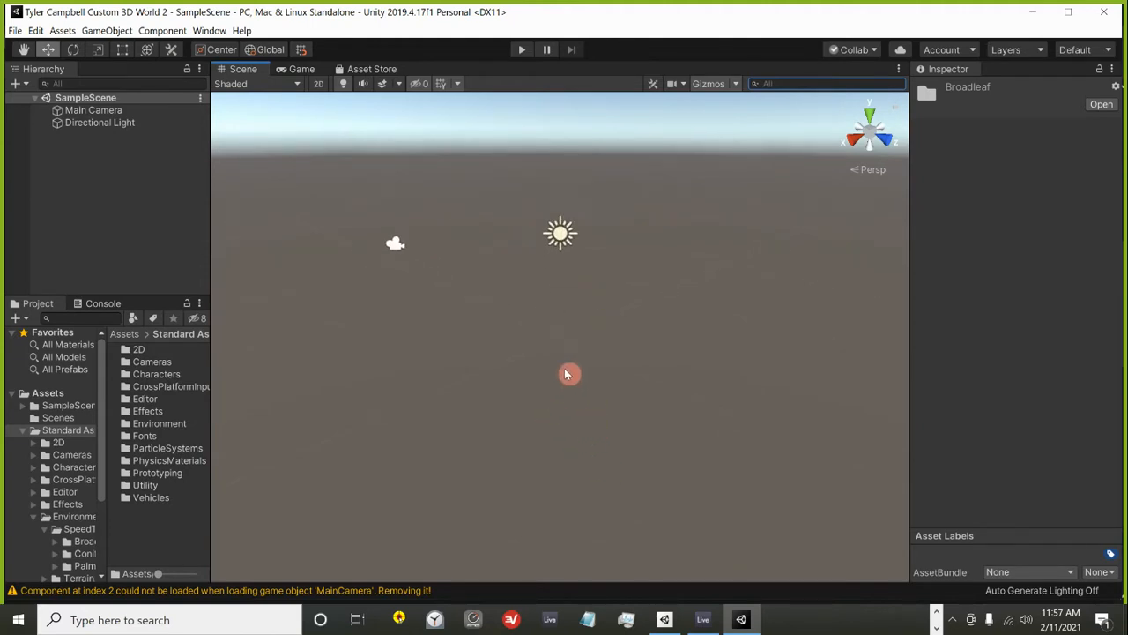
{"action": "scroll", "coordinate": [567, 374], "scroll_direction": "down", "scroll_amount": 5}
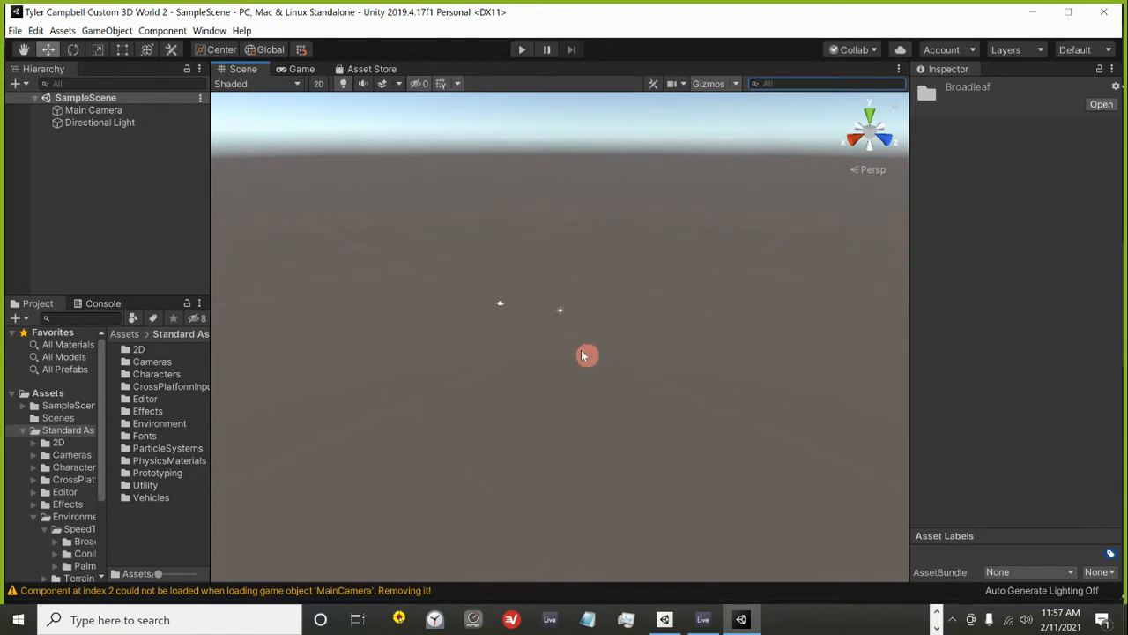
{"action": "scroll", "coordinate": [582, 352], "scroll_direction": "up", "scroll_amount": 5}
{"action": "scroll", "coordinate": [555, 369], "scroll_direction": "down", "scroll_amount": 3}
{"action": "scroll", "coordinate": [564, 353], "scroll_direction": "up", "scroll_amount": 2}
{"action": "left_click", "coordinate": [705, 347]}
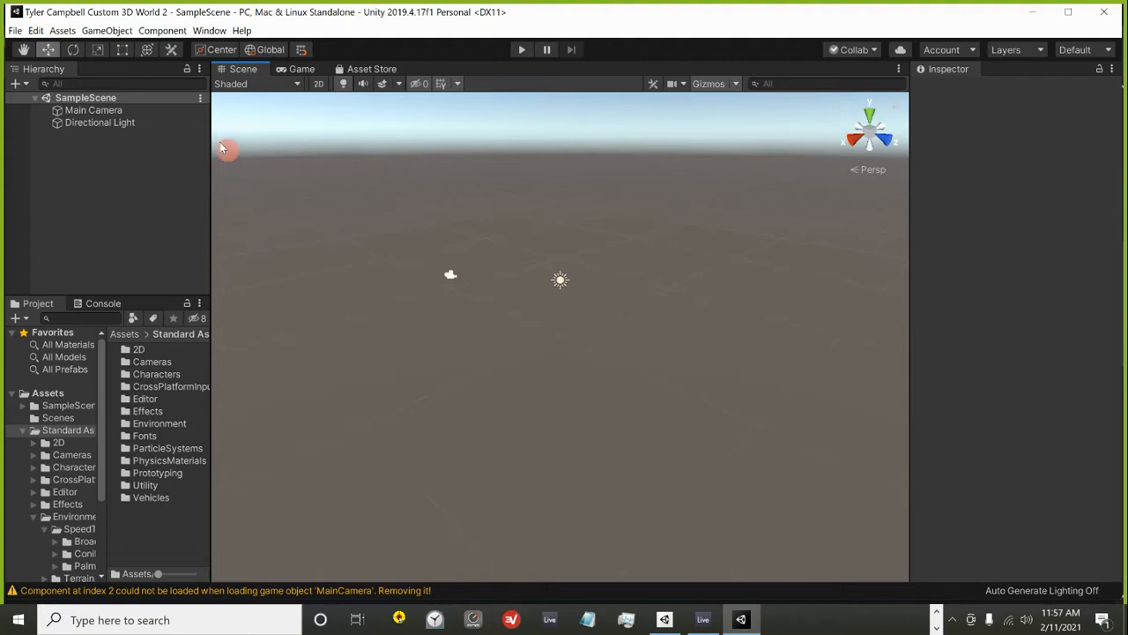
Add a Terrain 3D object to SampleScene.
{"action": "left_click", "coordinate": [118, 30]}
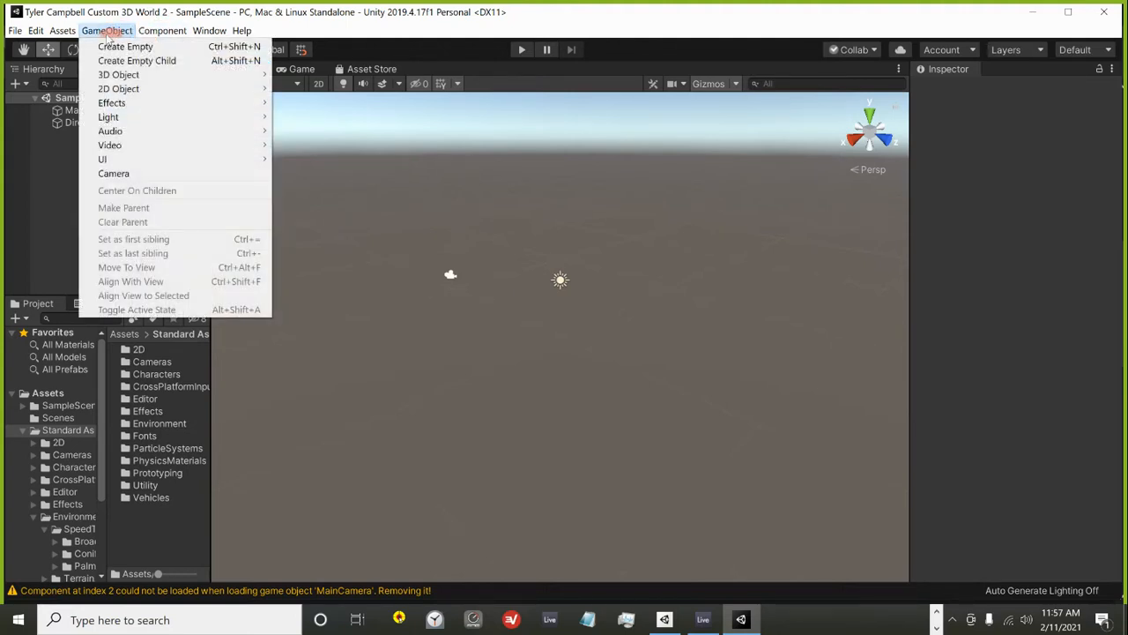
{"action": "mouse_move", "coordinate": [123, 76]}
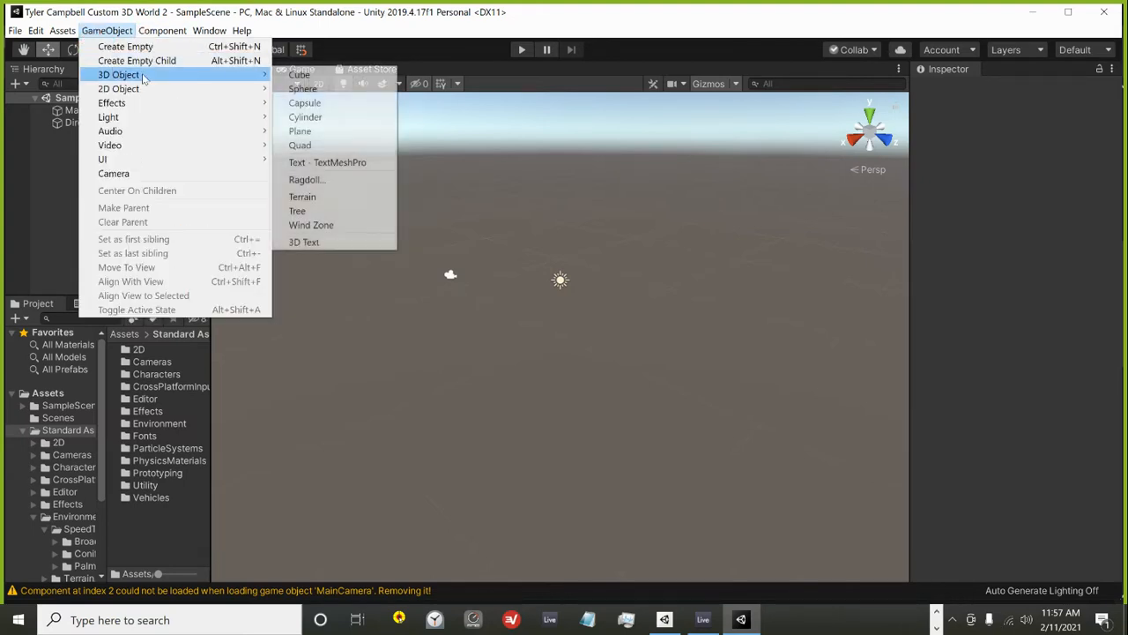
{"action": "left_click", "coordinate": [310, 196]}
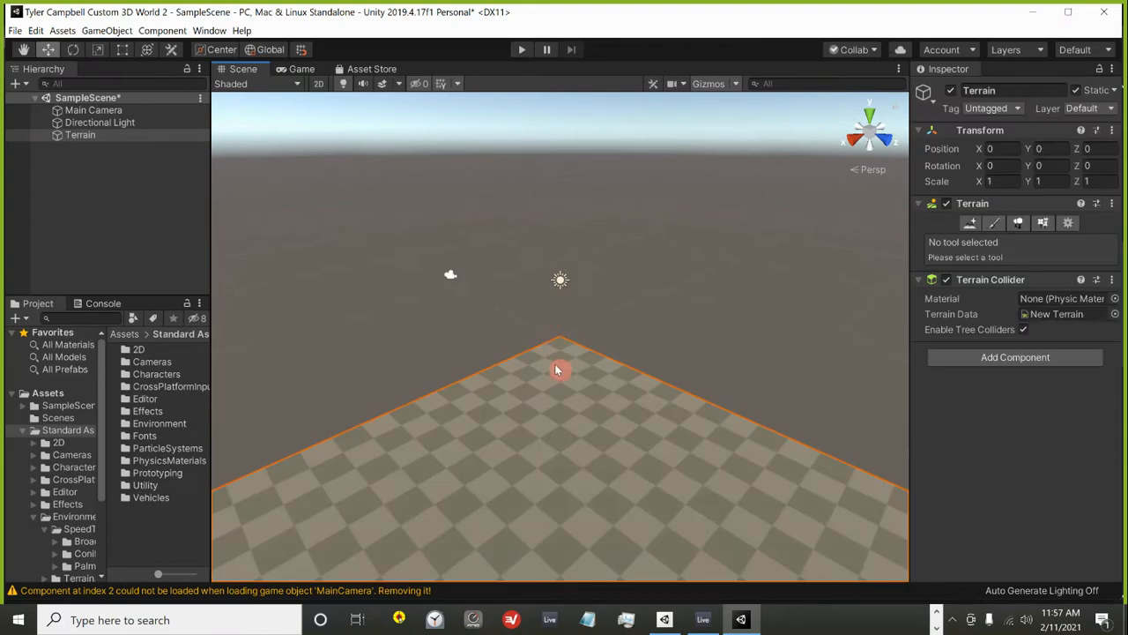
Examine the new terrain in the scene by zooming, panning and looking around its near corner and checkered surface.
{"action": "scroll", "coordinate": [556, 397], "scroll_direction": "down", "scroll_amount": 3}
{"action": "middle_click_drag", "start_coordinate": [552, 486], "coordinate": [556, 327]}
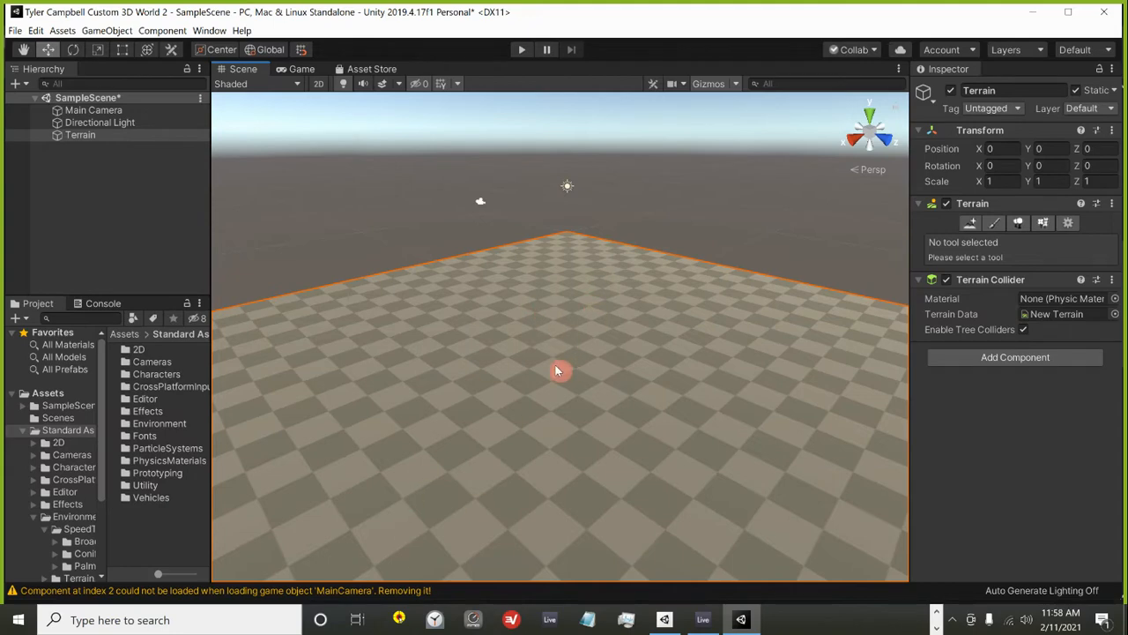
{"action": "scroll", "coordinate": [564, 371], "scroll_direction": "up", "scroll_amount": 5}
{"action": "scroll", "coordinate": [556, 371], "scroll_direction": "down", "scroll_amount": 6}
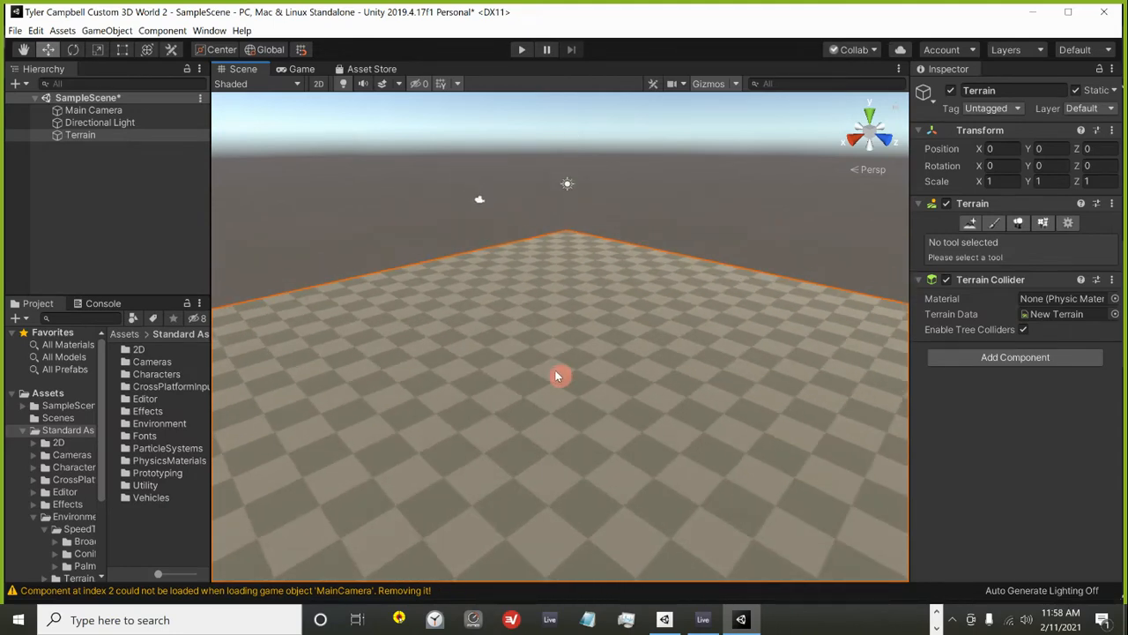
{"action": "scroll", "coordinate": [567, 376], "scroll_direction": "down", "scroll_amount": 3}
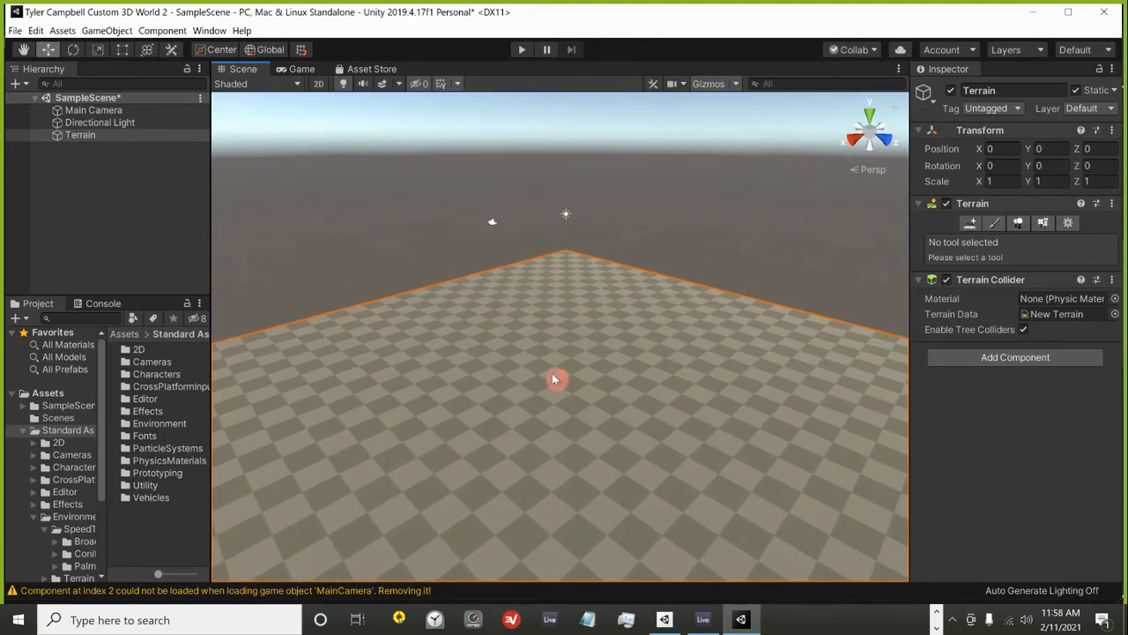
{"action": "mouse_move", "coordinate": [540, 371]}
{"action": "right_mouse_down"}
{"action": "mouse_move", "coordinate": [453, 370]}
{"action": "mouse_move", "coordinate": [415, 461]}
{"action": "mouse_move", "coordinate": [836, 394]}
{"action": "mouse_move", "coordinate": [851, 303]}
{"action": "mouse_move", "coordinate": [612, 267]}
{"action": "mouse_move", "coordinate": [562, 374]}
{"action": "right_mouse_up"}
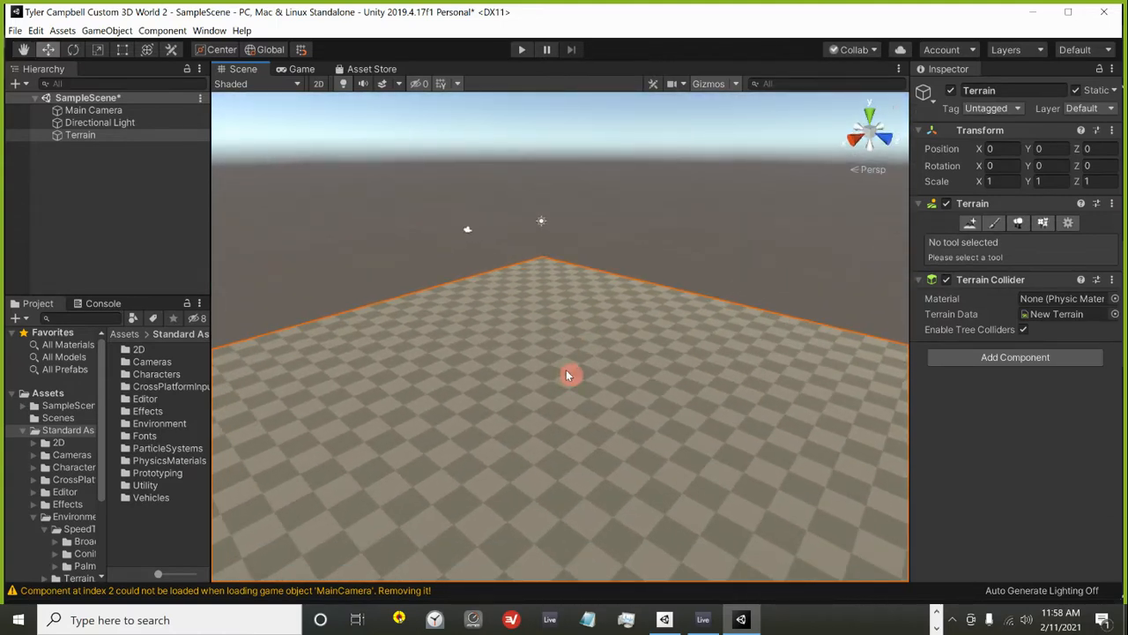
{"action": "middle_click_drag", "start_coordinate": [566, 370], "coordinate": [596, 392]}
{"action": "scroll", "coordinate": [592, 393], "scroll_direction": "down", "scroll_amount": 3}
{"action": "scroll", "coordinate": [600, 414], "scroll_direction": "down", "scroll_amount": 2}
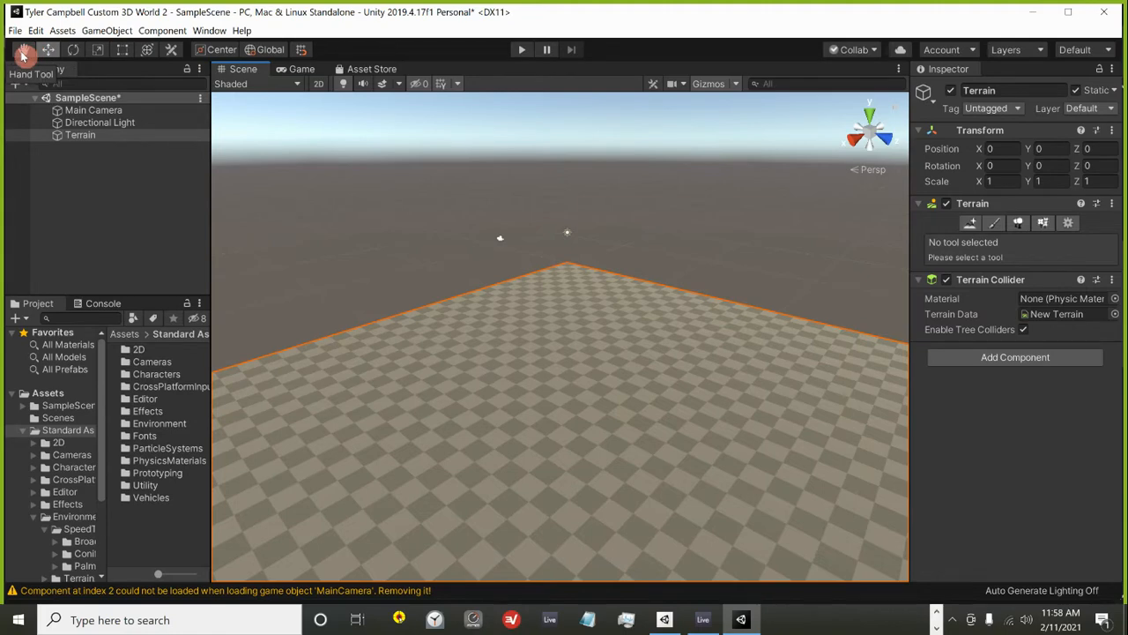
Activate the Hand tool and move and turn the scene view to look across the terrain's whole surface.
{"action": "left_click", "coordinate": [16, 83]}
{"action": "left_click", "coordinate": [23, 50]}
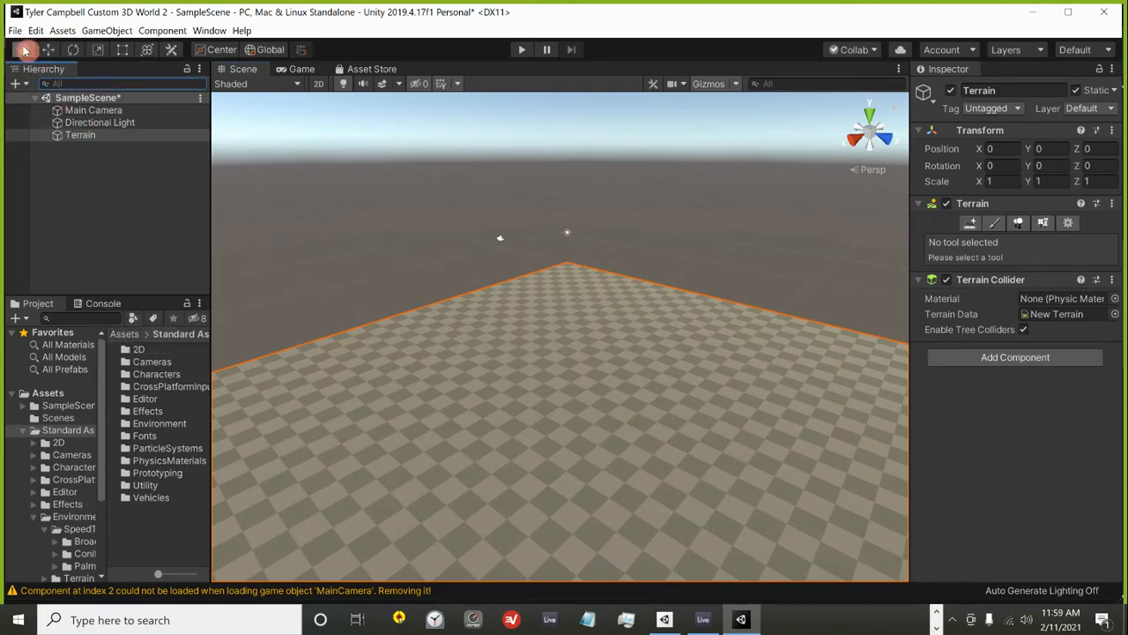
{"action": "left_click_drag", "start_coordinate": [611, 350], "coordinate": [585, 369]}
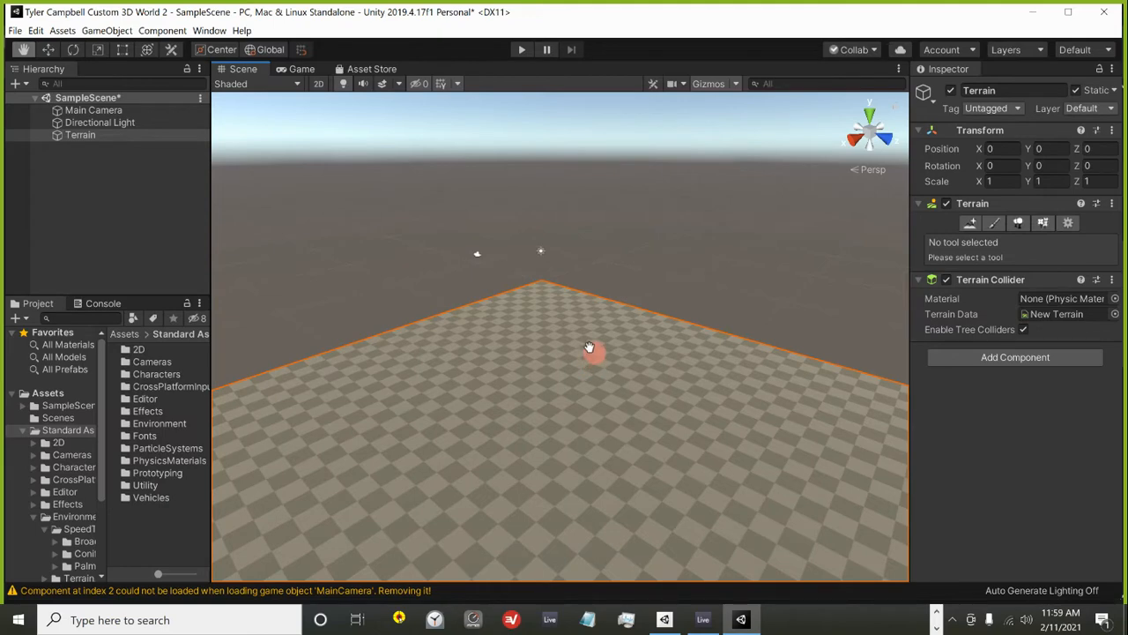
{"action": "right_click_drag", "start_coordinate": [590, 347], "coordinate": [740, 376]}
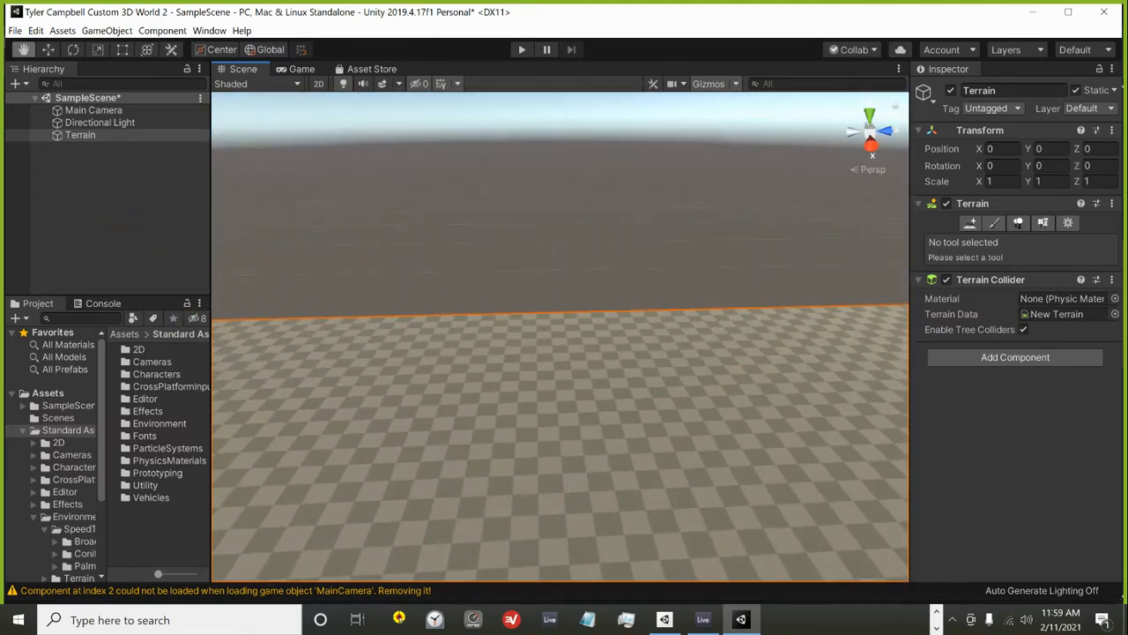
{"action": "middle_click_drag", "start_coordinate": [438, 317], "coordinate": [613, 393]}
{"action": "right_click_drag", "start_coordinate": [613, 338], "coordinate": [1075, 280]}
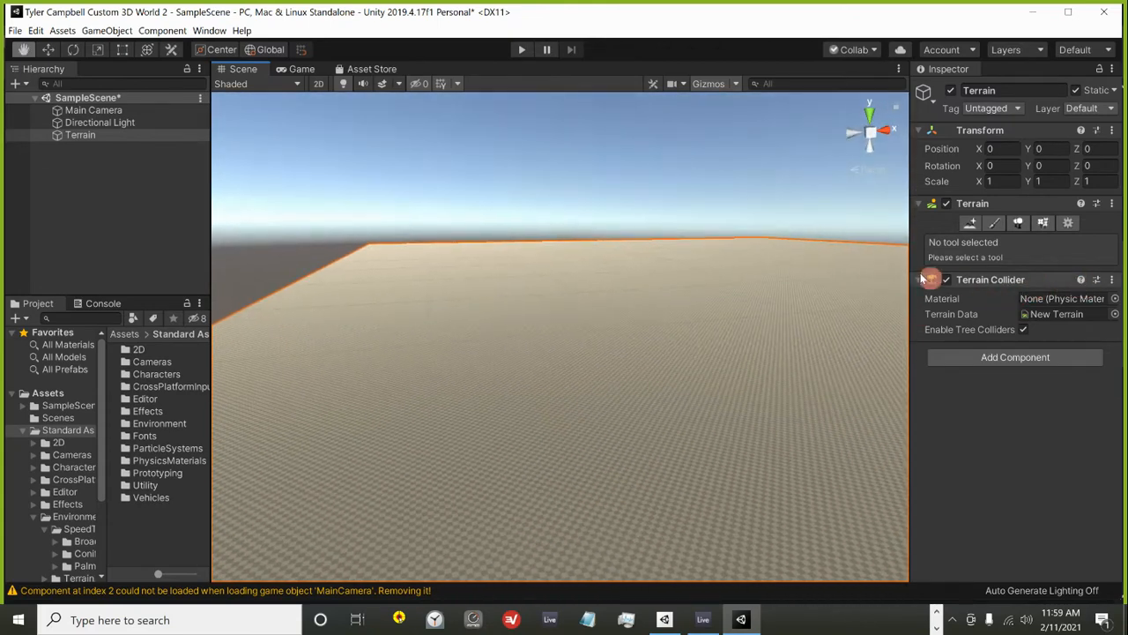
{"action": "middle_click_drag", "start_coordinate": [811, 244], "coordinate": [507, 433]}
{"action": "right_click_drag", "start_coordinate": [598, 305], "coordinate": [602, 359]}
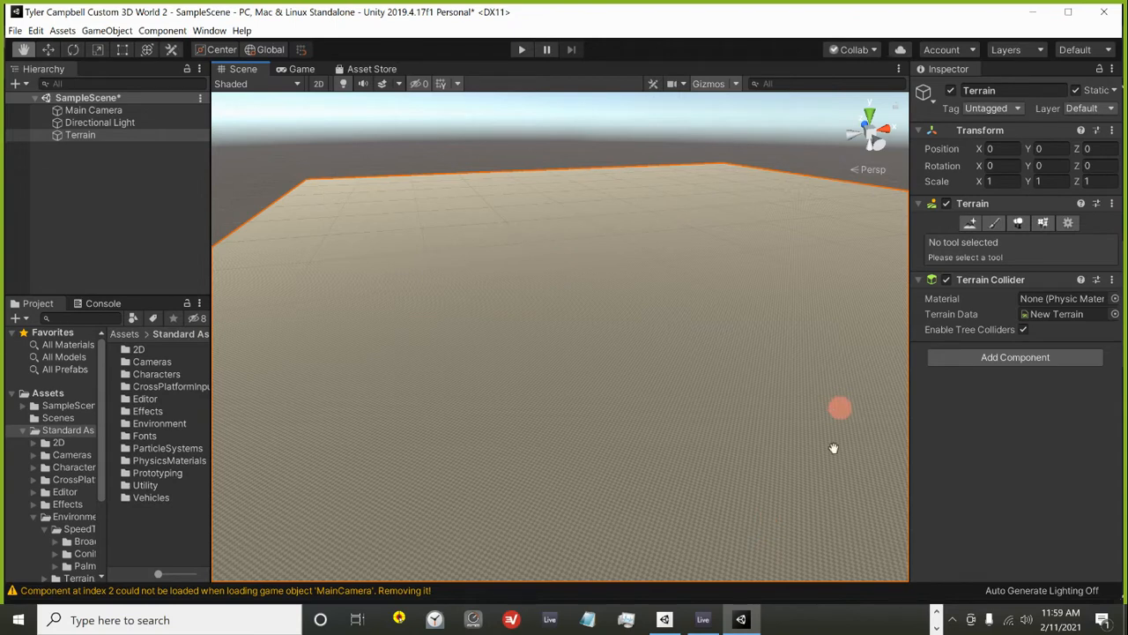
{"action": "left_click", "coordinate": [64, 433]}
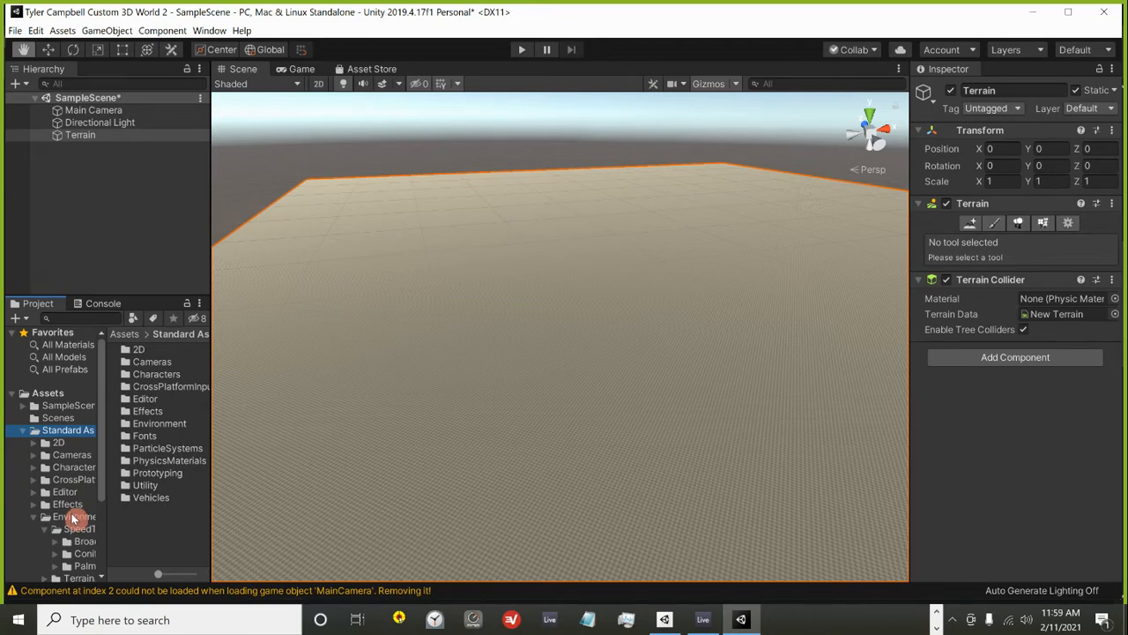
{"action": "left_click", "coordinate": [738, 291]}
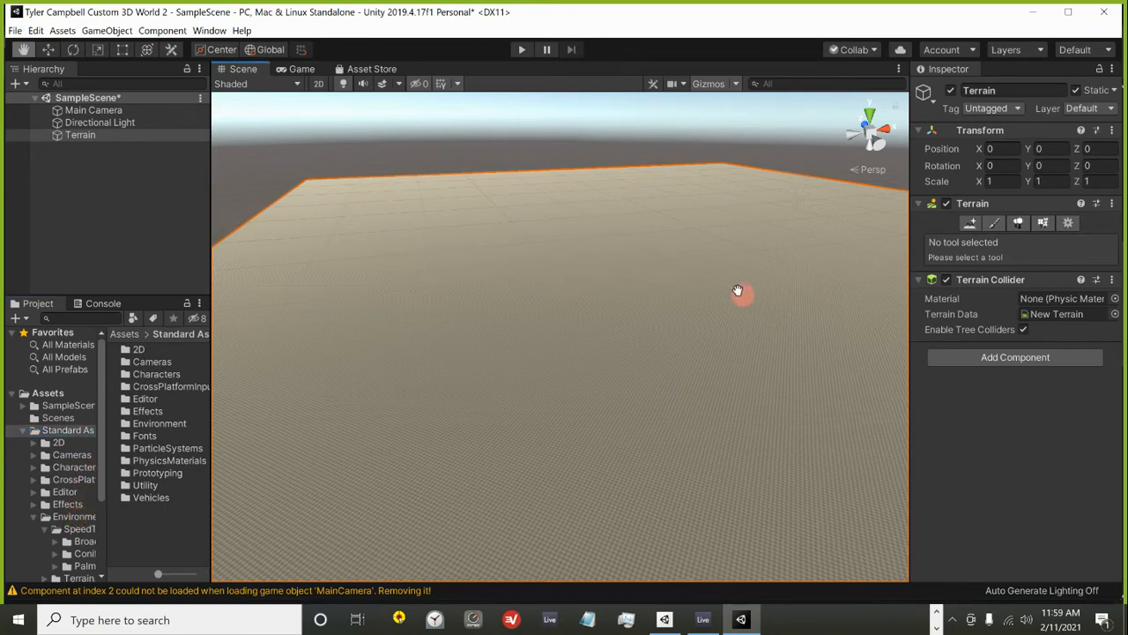
{"action": "left_click_drag", "start_coordinate": [737, 291], "coordinate": [418, 256]}
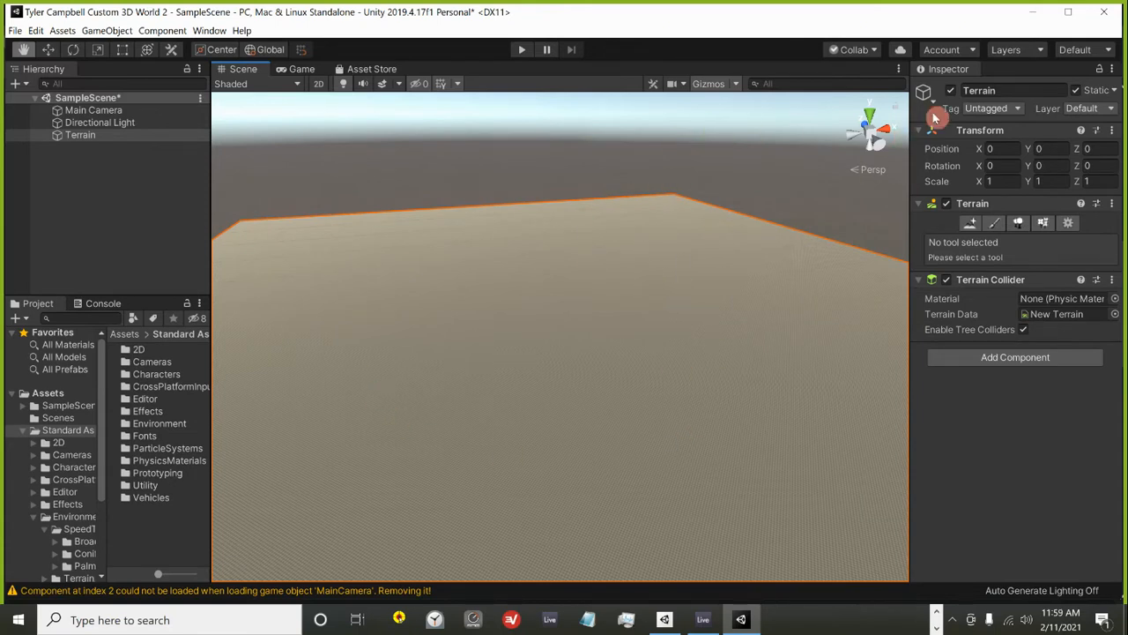
Review the SampleScene hierarchy by collapsing and expanding it, inspecting Main Camera and Directional Light, and reselecting Terrain.
{"action": "left_click", "coordinate": [91, 138]}
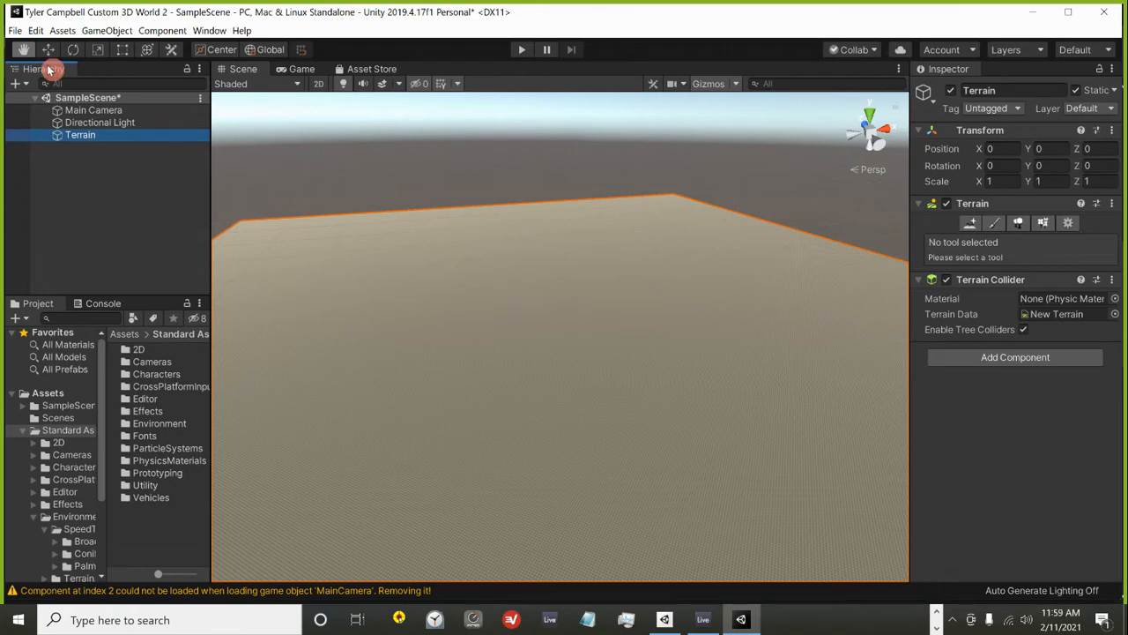
{"action": "left_click", "coordinate": [44, 99]}
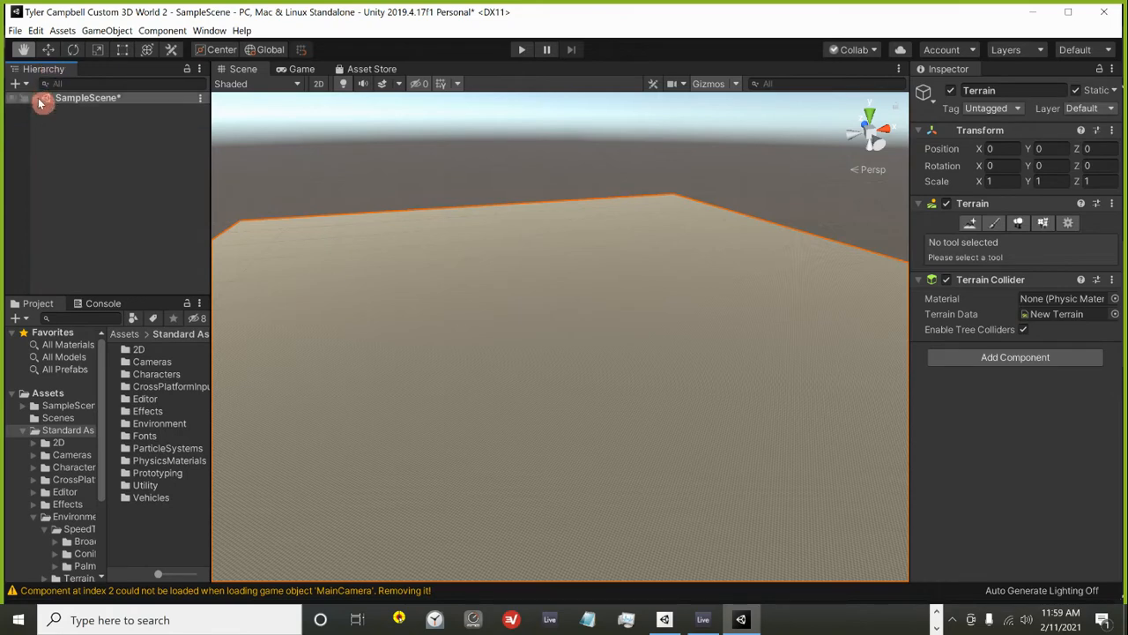
{"action": "left_click", "coordinate": [44, 99]}
{"action": "left_click", "coordinate": [93, 112]}
{"action": "left_click", "coordinate": [89, 123]}
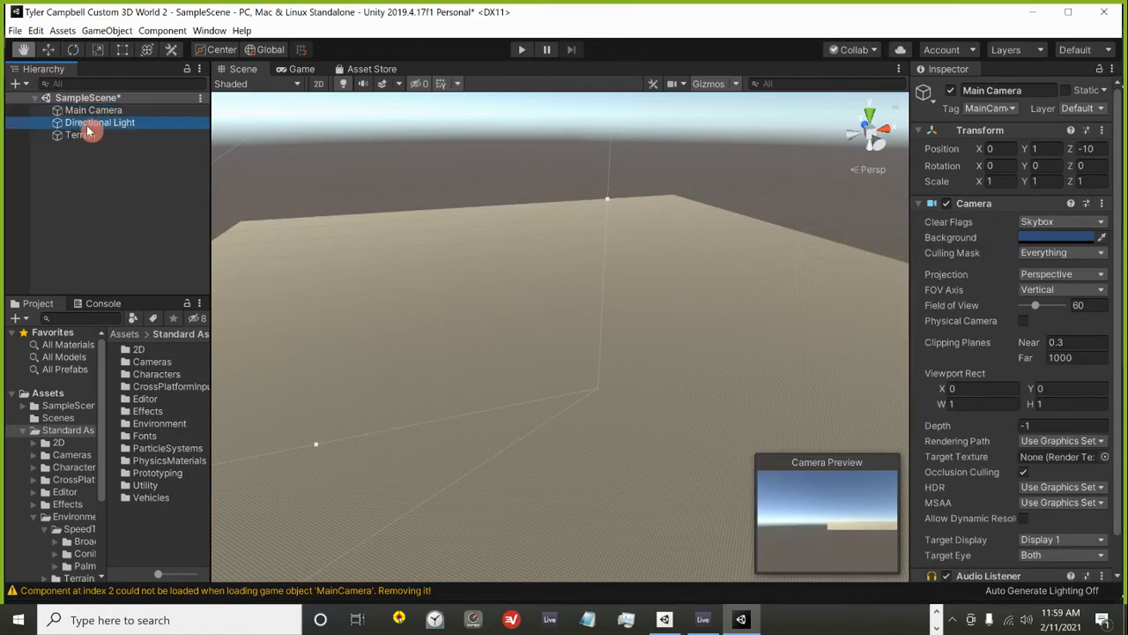
{"action": "left_click", "coordinate": [87, 135]}
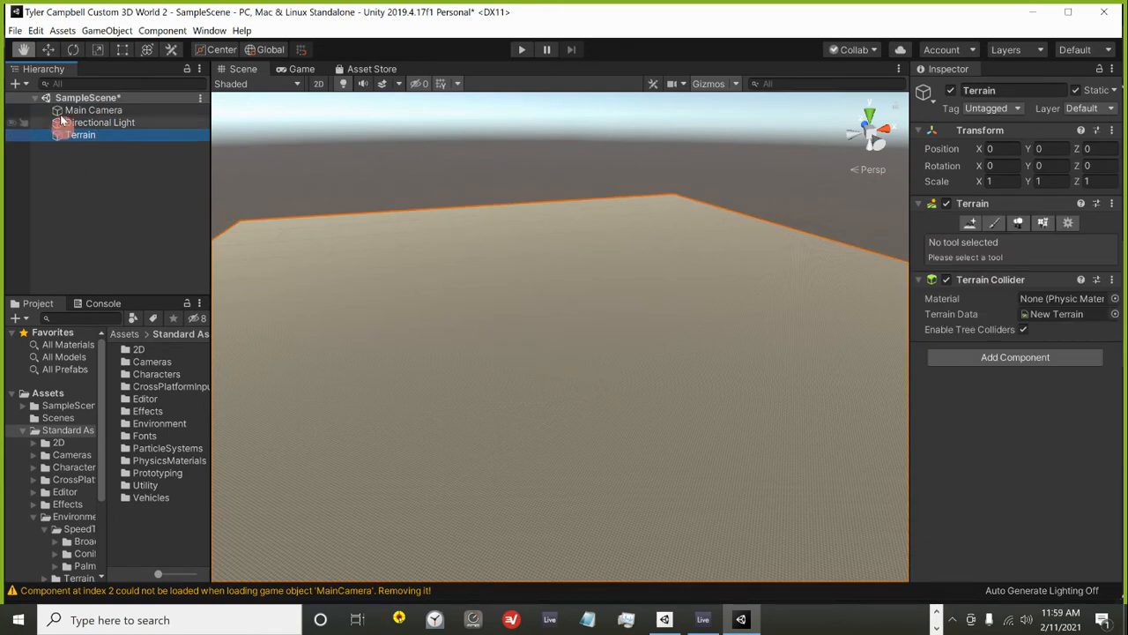
{"action": "left_click", "coordinate": [92, 123]}
{"action": "left_click", "coordinate": [79, 135]}
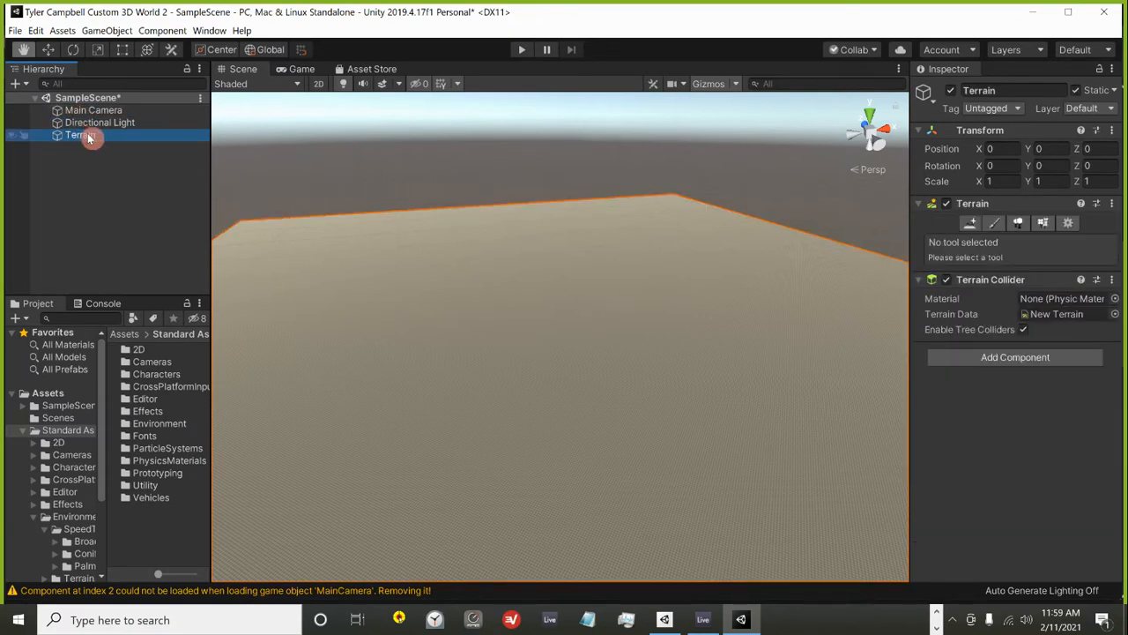
Activate the Paint Terrain tool on the terrain and set it to Paint Texture mode.
{"action": "left_click", "coordinate": [950, 72]}
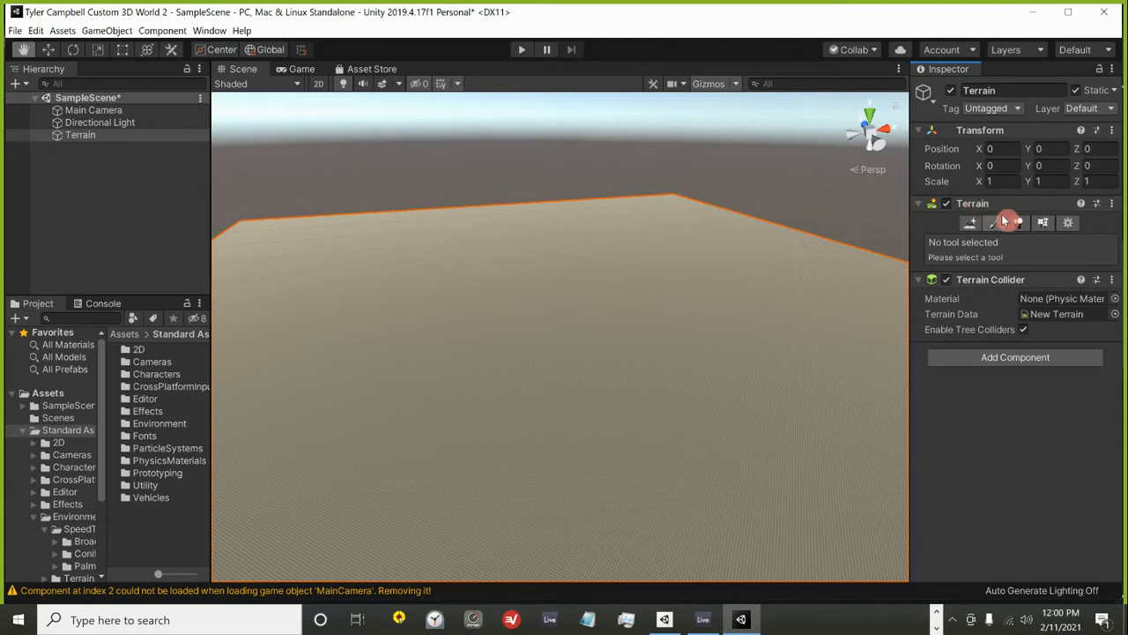
{"action": "left_click", "coordinate": [969, 223]}
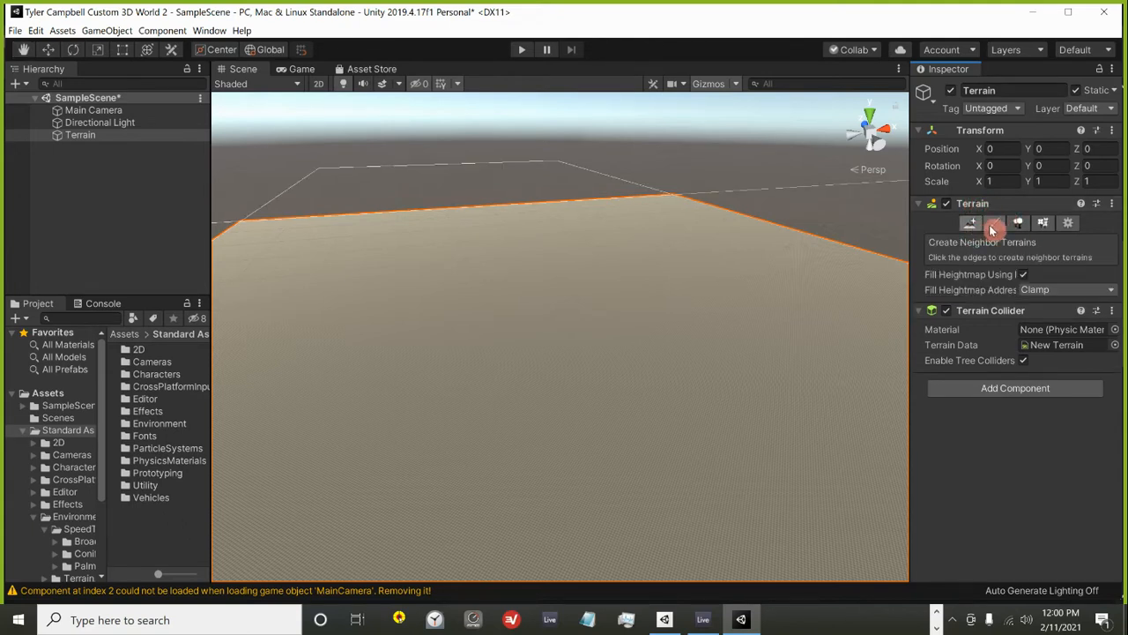
{"action": "left_click", "coordinate": [991, 226]}
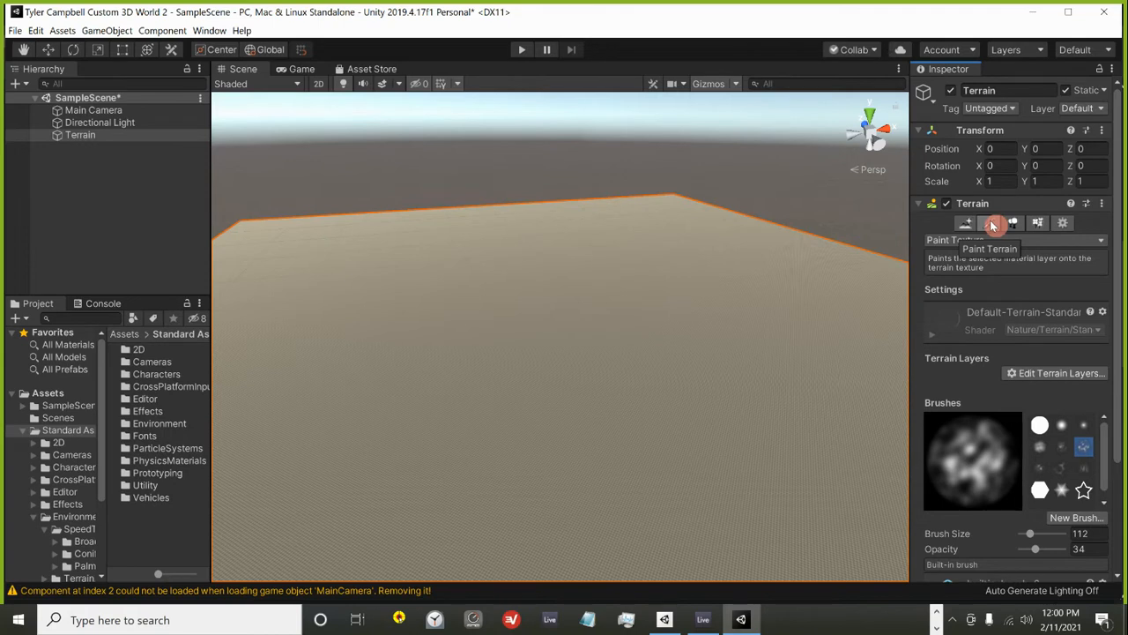
{"action": "left_click", "coordinate": [965, 238]}
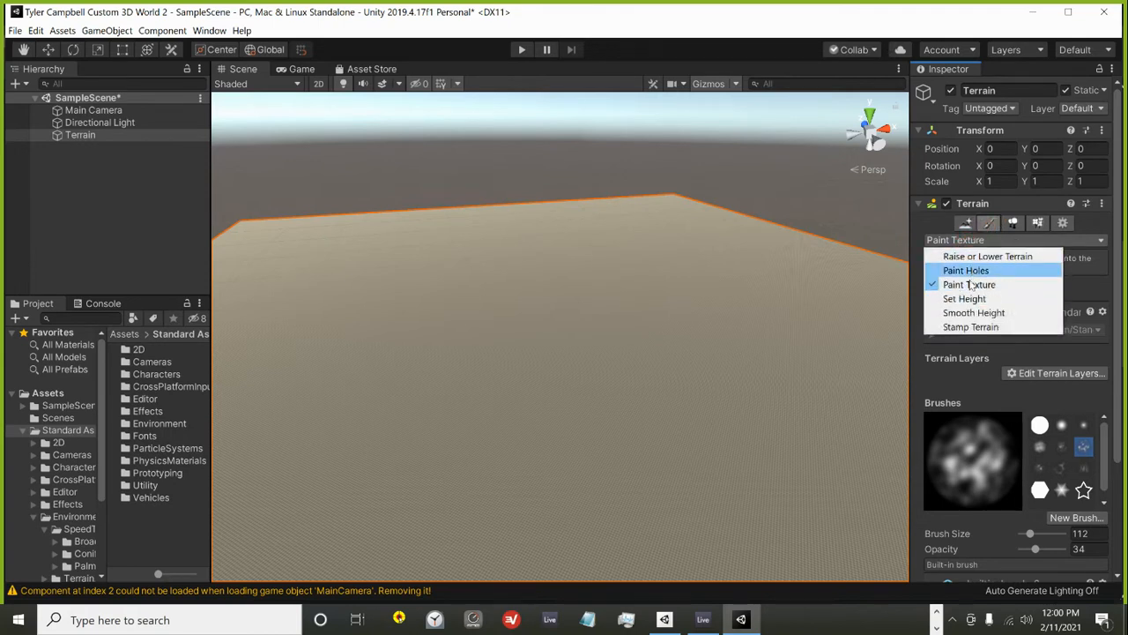
{"action": "left_click", "coordinate": [988, 240]}
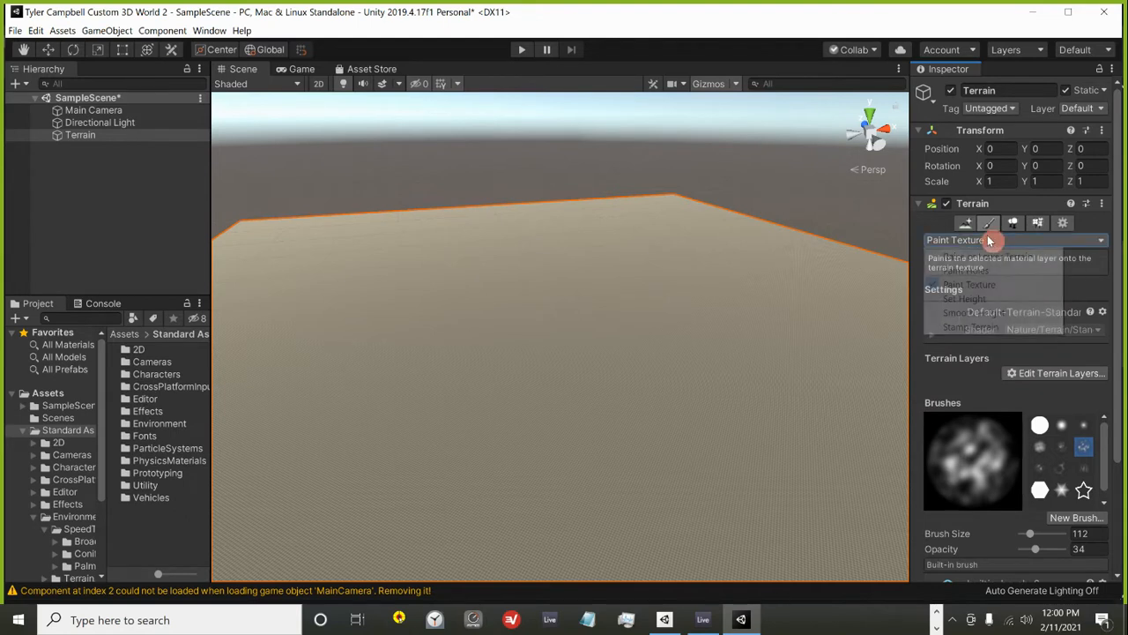
{"action": "left_click", "coordinate": [978, 284]}
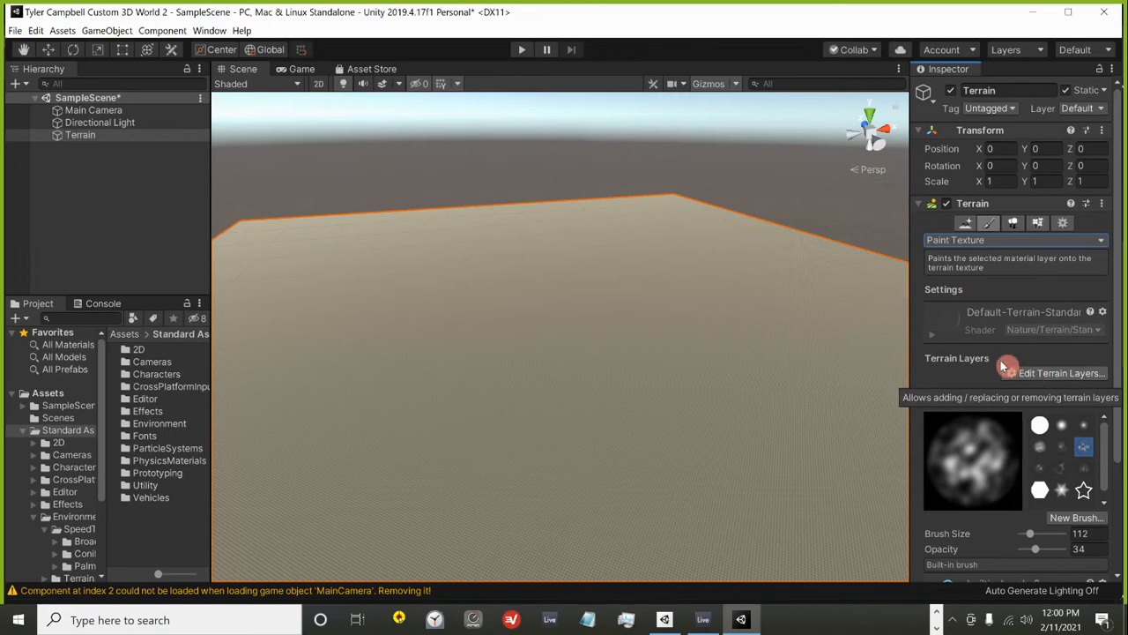
Create a terrain layer from the GrassHill texture, searching the available textures for "grass".
{"action": "left_click", "coordinate": [1048, 374]}
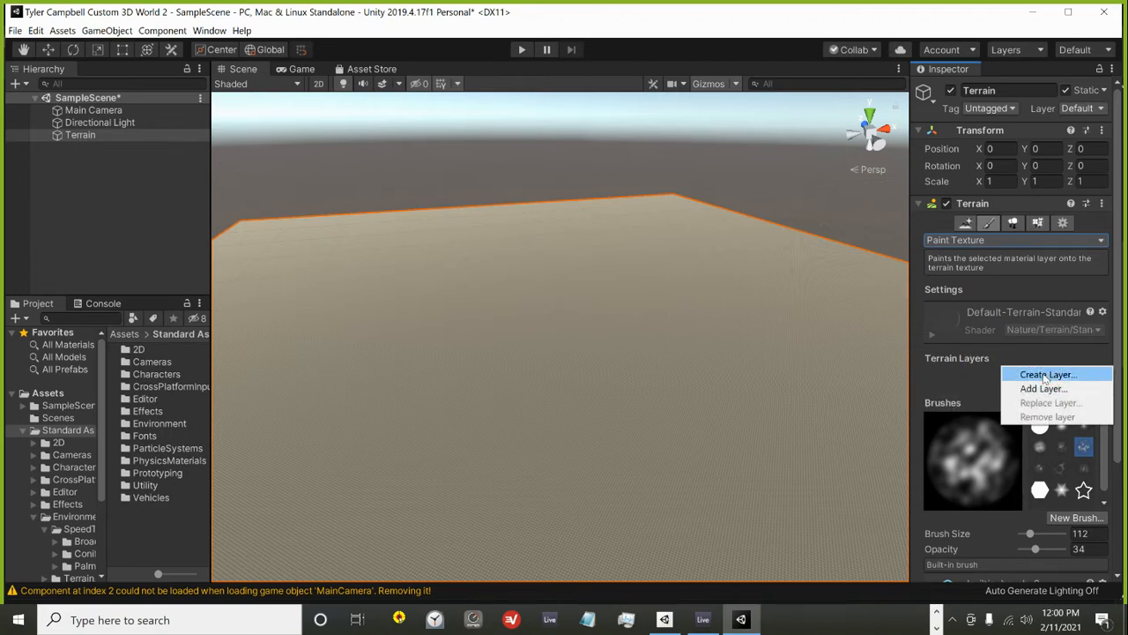
{"action": "left_click", "coordinate": [1047, 375]}
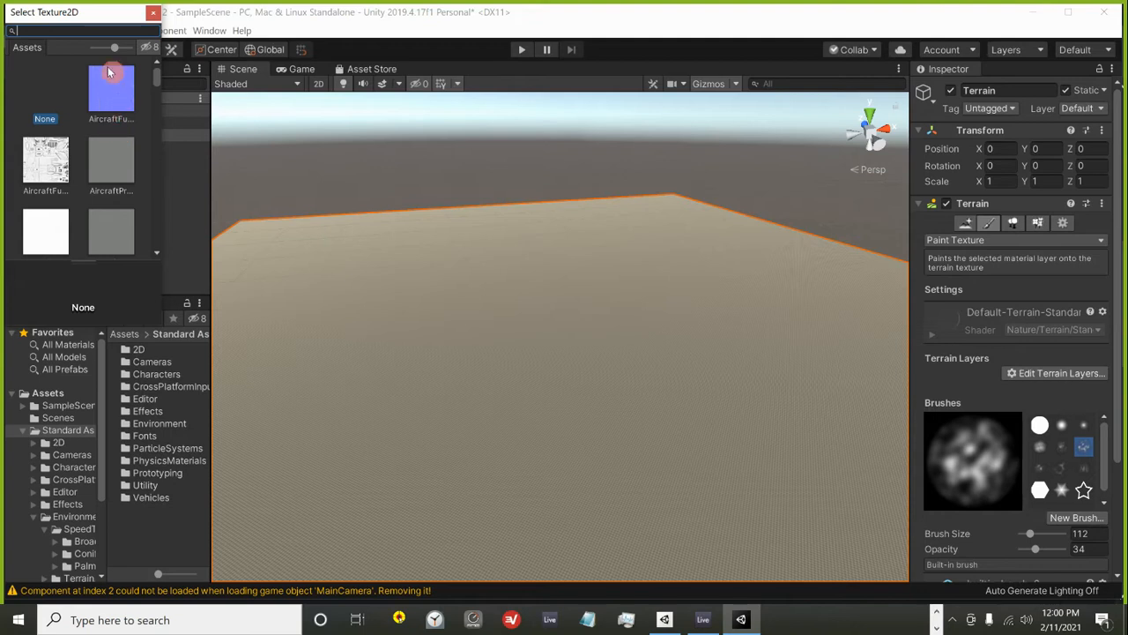
{"action": "scroll", "coordinate": [159, 83], "scroll_direction": "down", "scroll_amount": 5}
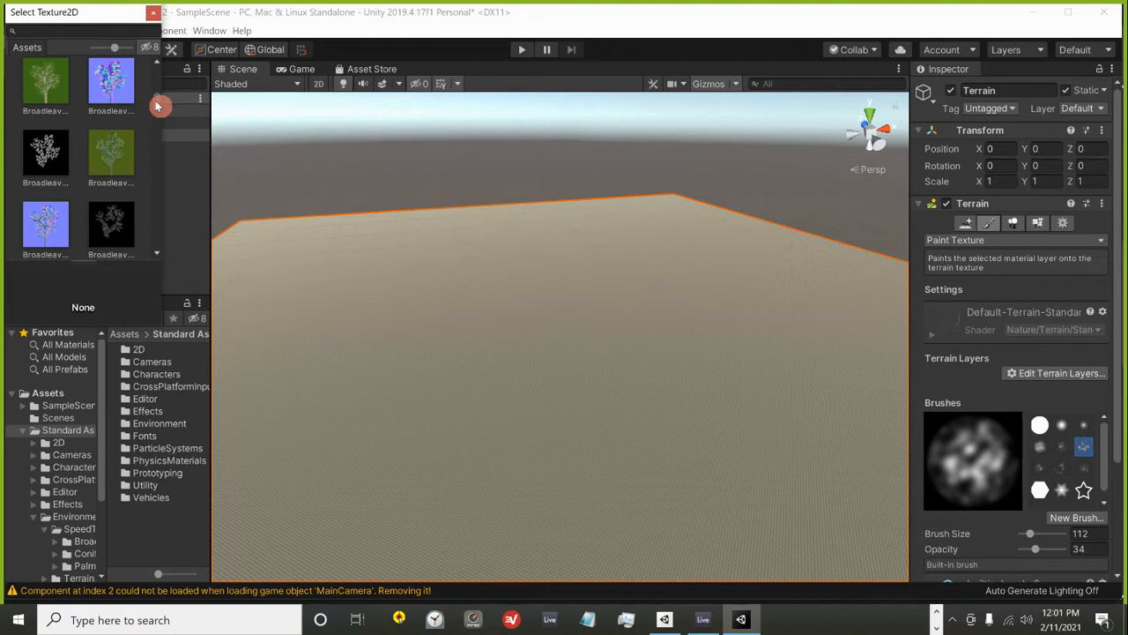
{"action": "scroll", "coordinate": [157, 105], "scroll_direction": "down", "scroll_amount": 10}
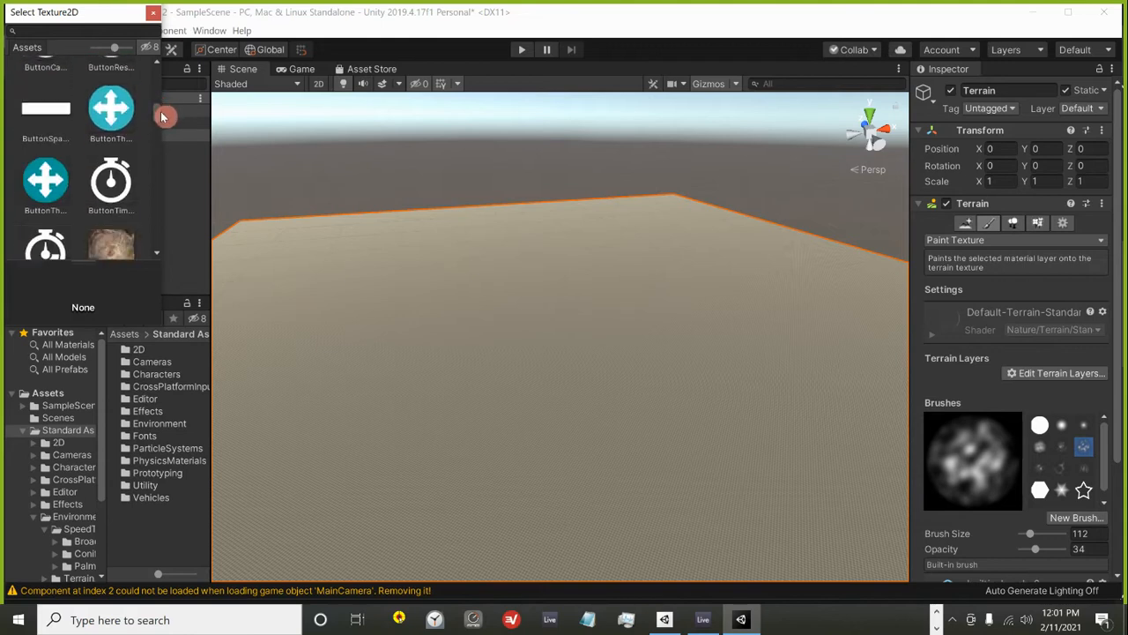
{"action": "scroll", "coordinate": [162, 119], "scroll_direction": "down", "scroll_amount": 3}
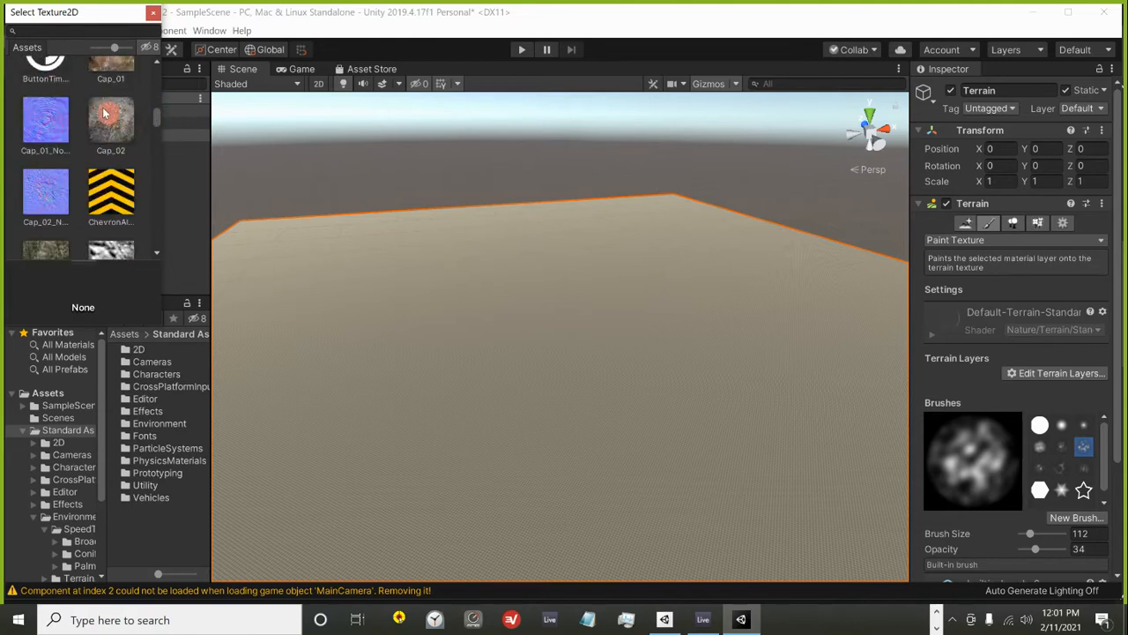
{"action": "scroll", "coordinate": [111, 120], "scroll_direction": "down", "scroll_amount": 2}
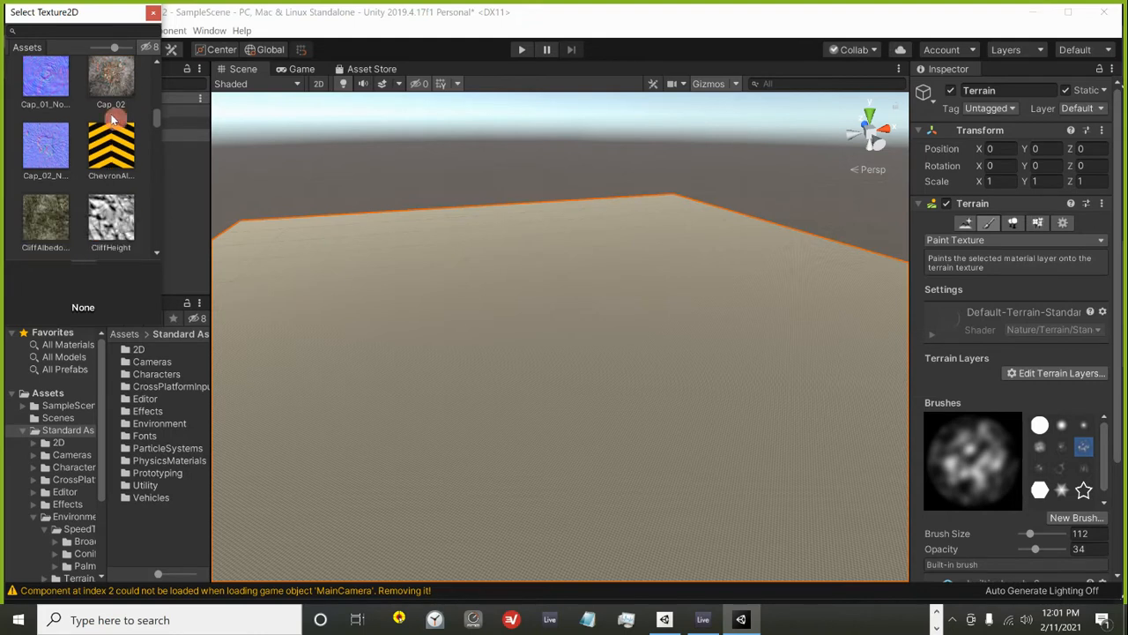
{"action": "scroll", "coordinate": [51, 174], "scroll_direction": "down", "scroll_amount": 1}
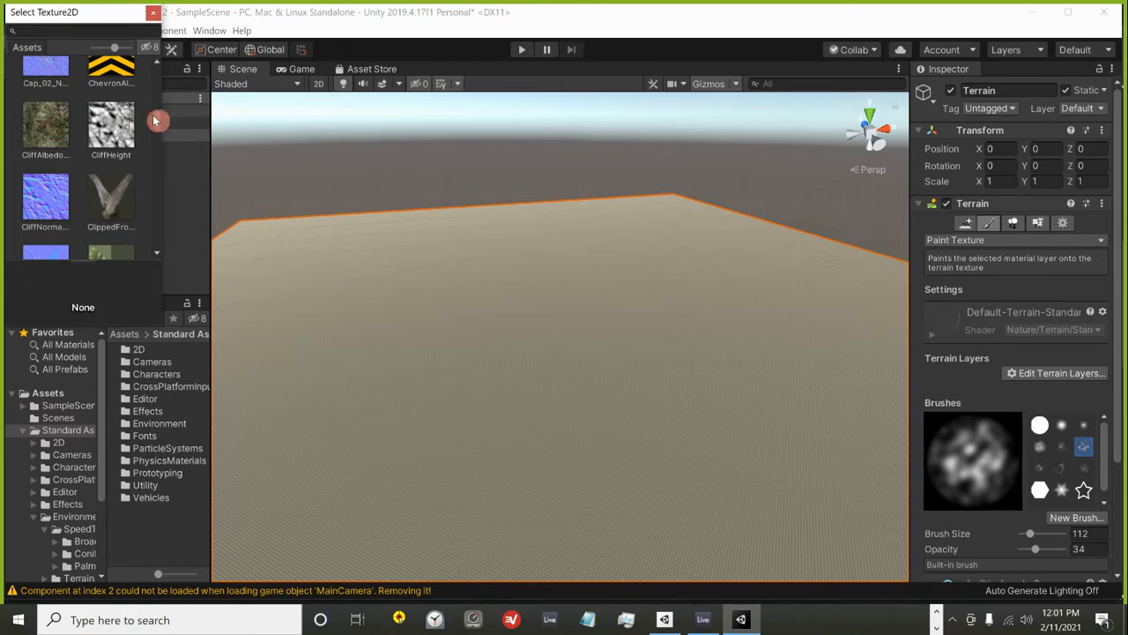
{"action": "scroll", "coordinate": [160, 120], "scroll_direction": "down", "scroll_amount": 5}
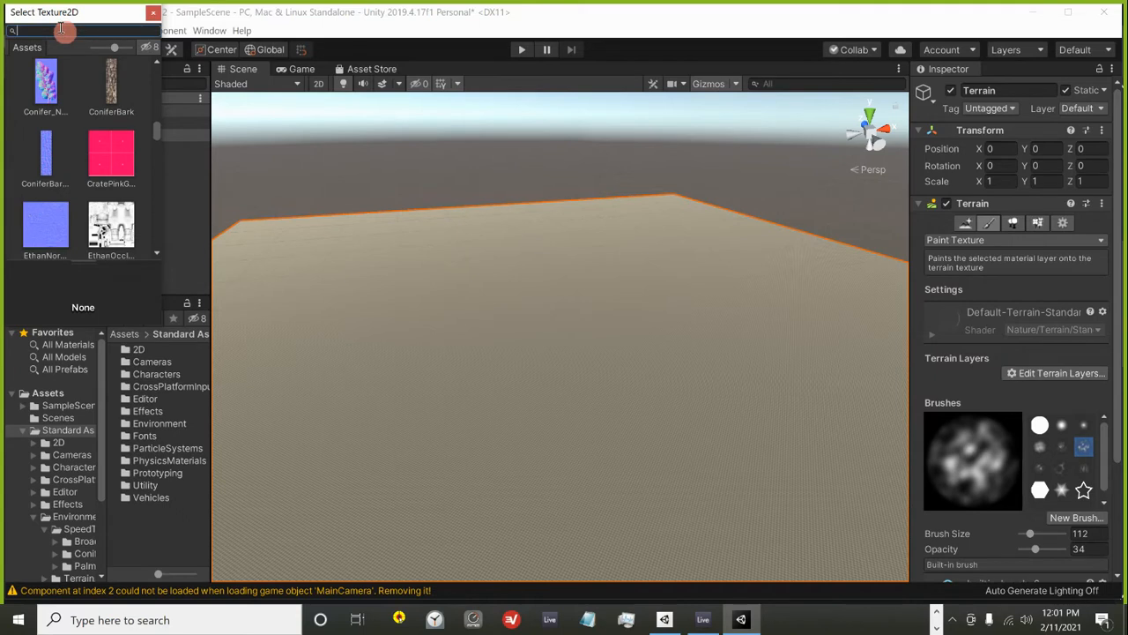
{"action": "type", "text": "grass"}
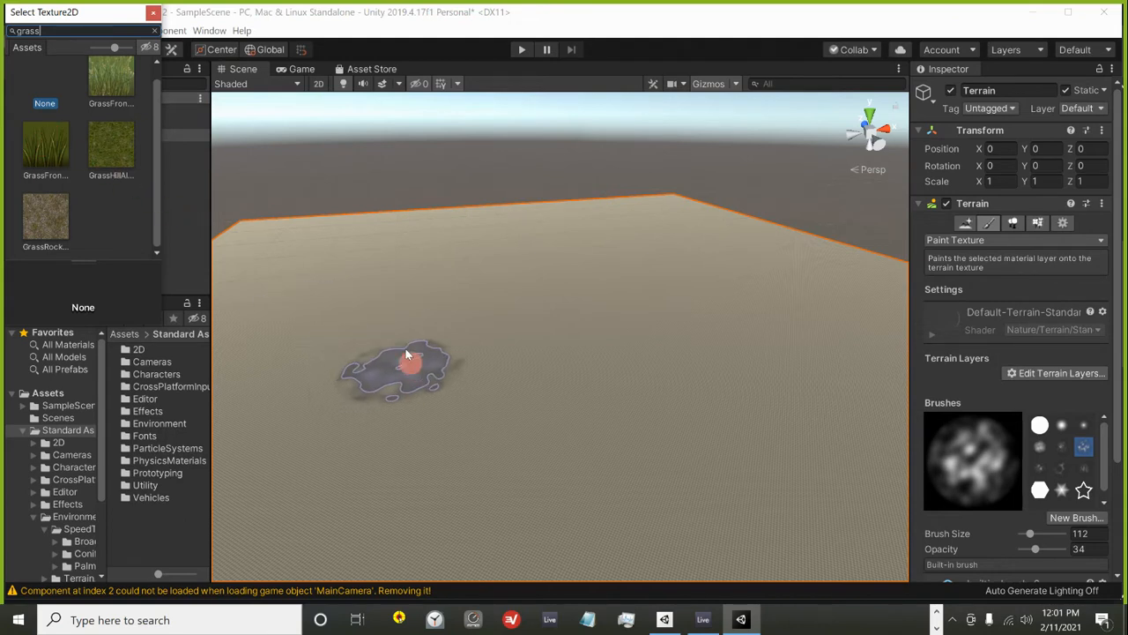
{"action": "left_click", "coordinate": [112, 142]}
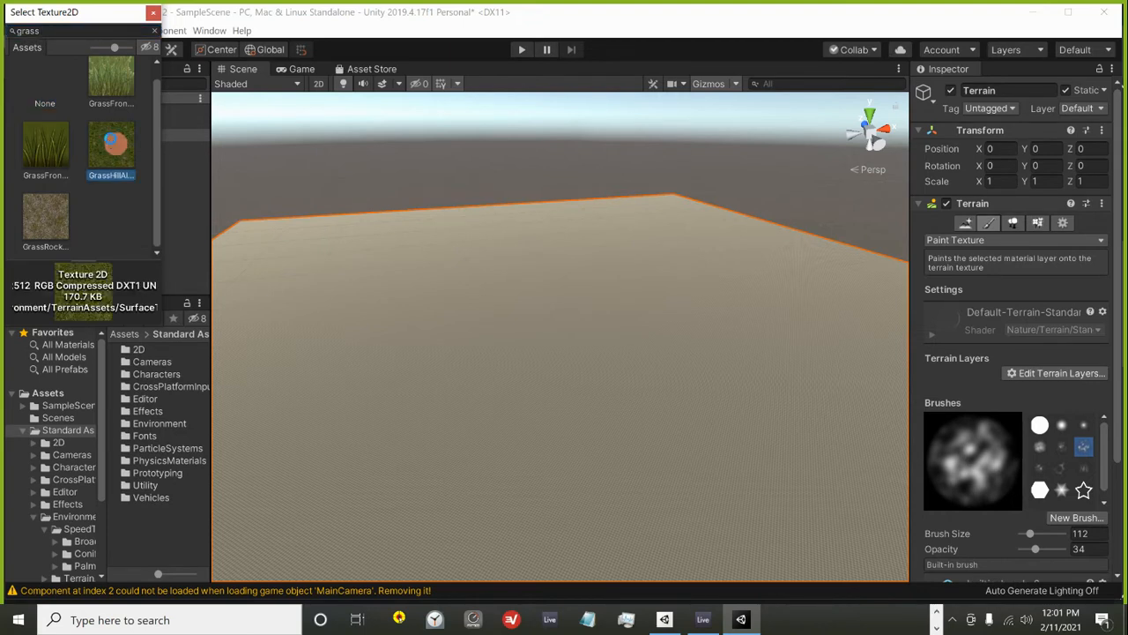
{"action": "double_click", "coordinate": [112, 143]}
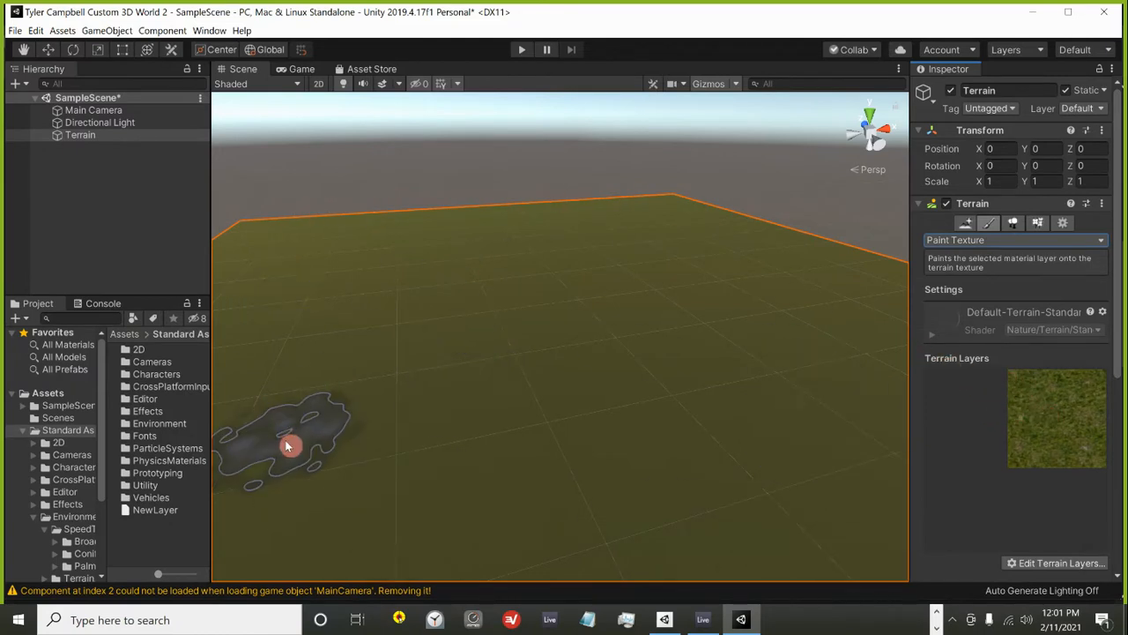
Examine the grass-covered terrain by zooming and turning the scene view, looking from above and across its surface.
{"action": "scroll", "coordinate": [581, 384], "scroll_direction": "down", "scroll_amount": 4}
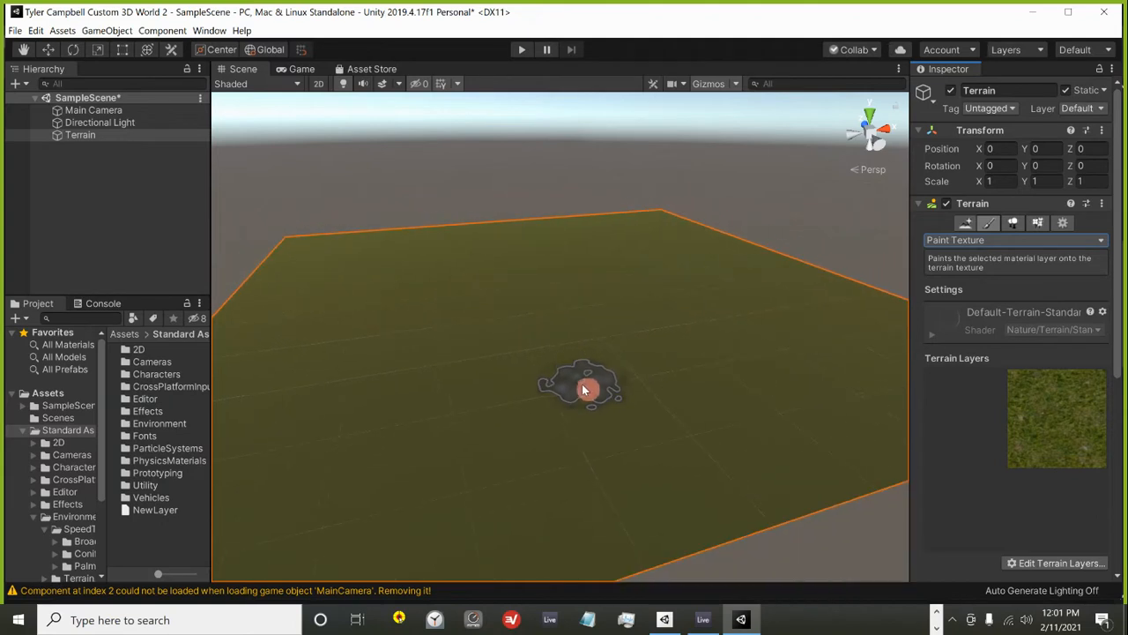
{"action": "scroll", "coordinate": [585, 388], "scroll_direction": "up", "scroll_amount": 3}
{"action": "scroll", "coordinate": [586, 391], "scroll_direction": "up", "scroll_amount": 3}
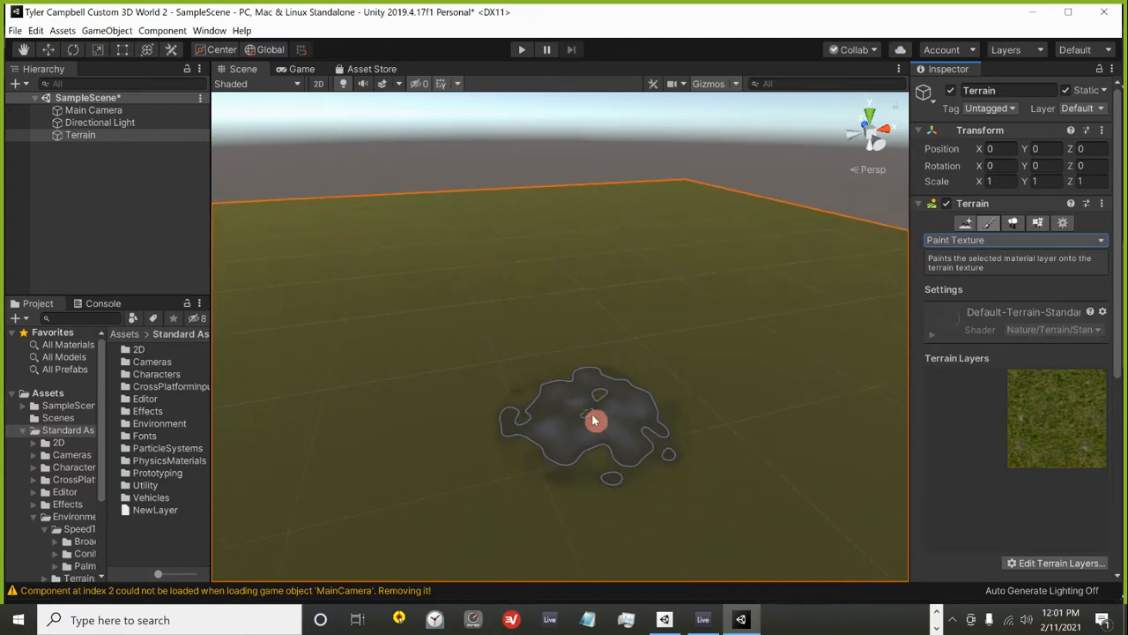
{"action": "mouse_move", "coordinate": [592, 427]}
{"action": "right_mouse_down"}
{"action": "mouse_move", "coordinate": [596, 496]}
{"action": "mouse_move", "coordinate": [635, 7]}
{"action": "right_mouse_up"}
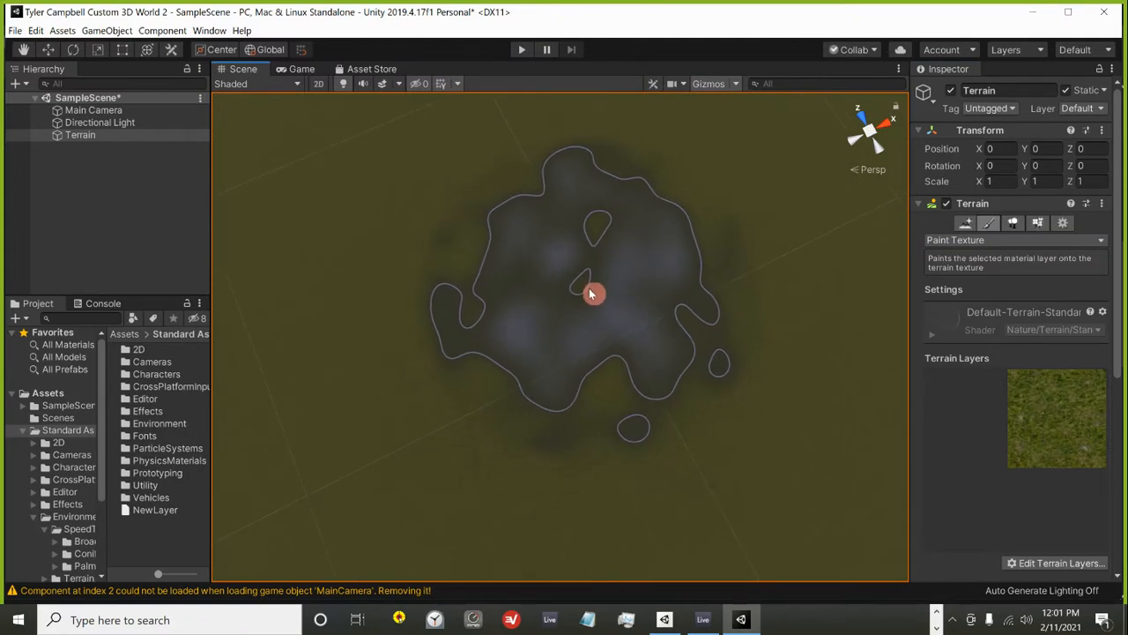
{"action": "middle_click_drag", "start_coordinate": [587, 301], "coordinate": [827, 279]}
{"action": "mouse_move", "coordinate": [605, 297]}
{"action": "right_mouse_down"}
{"action": "mouse_move", "coordinate": [612, 135]}
{"action": "mouse_move", "coordinate": [592, 68]}
{"action": "right_mouse_up"}
{"action": "scroll", "coordinate": [593, 302], "scroll_direction": "down", "scroll_amount": 5}
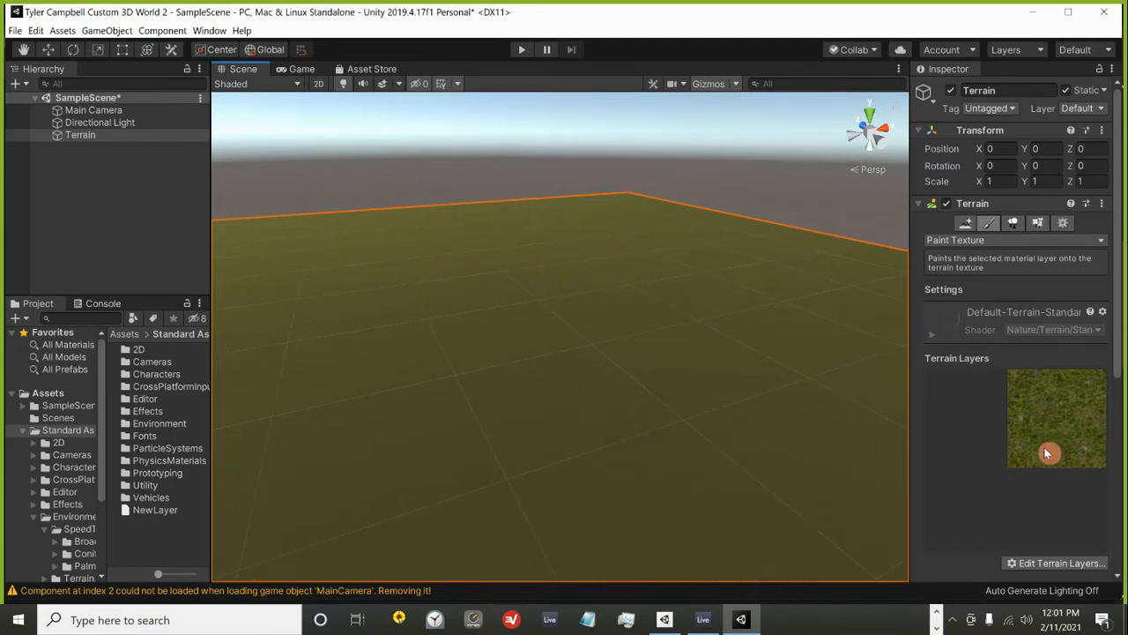
Create a second terrain layer from the GrassRock texture by browsing the available textures.
{"action": "left_click", "coordinate": [1055, 564]}
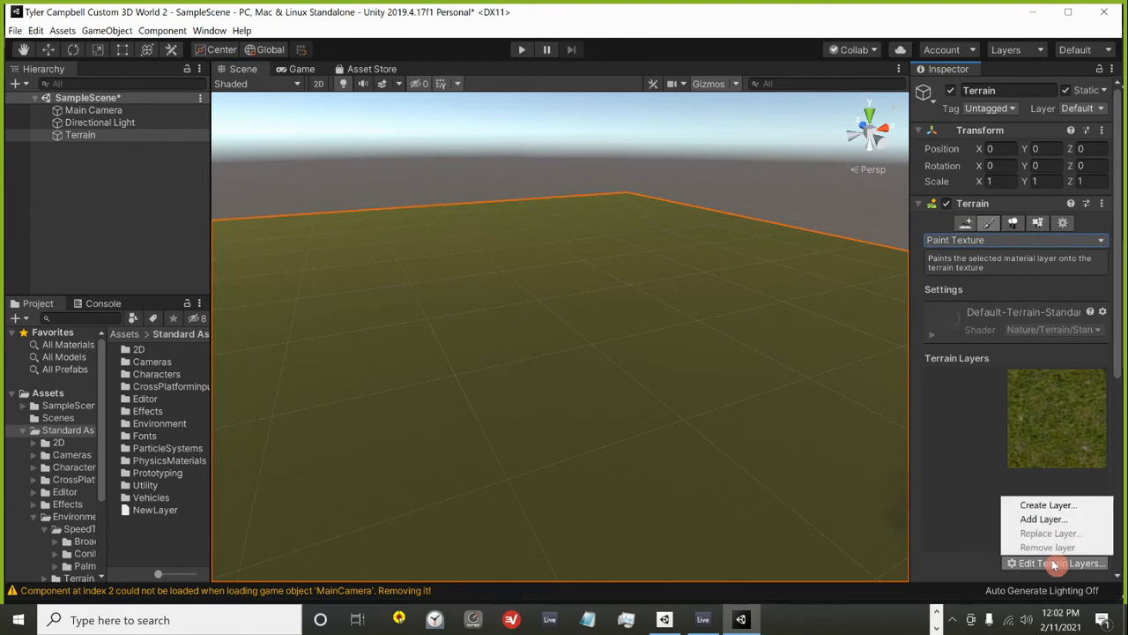
{"action": "left_click", "coordinate": [1047, 505]}
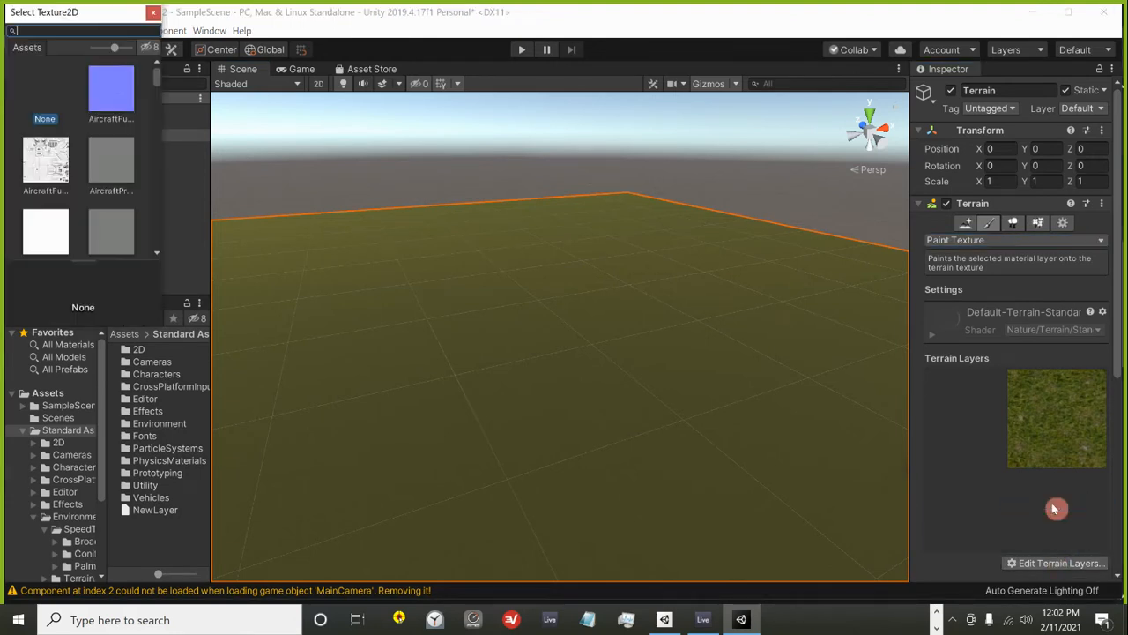
{"action": "scroll", "coordinate": [88, 75], "scroll_direction": "down", "scroll_amount": 10}
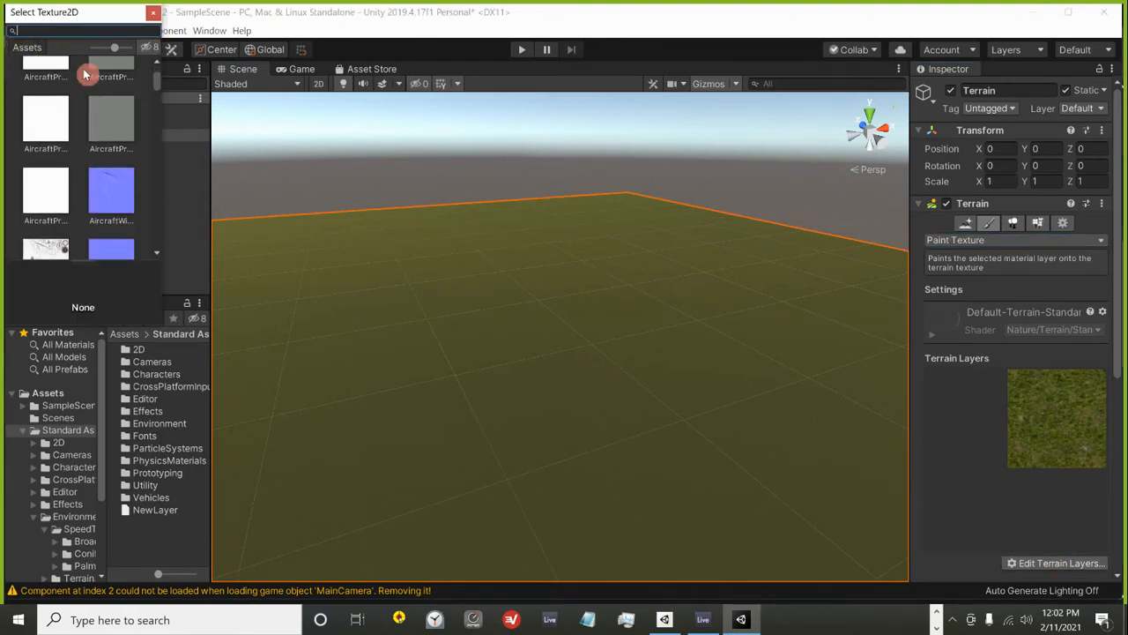
{"action": "scroll", "coordinate": [97, 97], "scroll_direction": "down", "scroll_amount": 10}
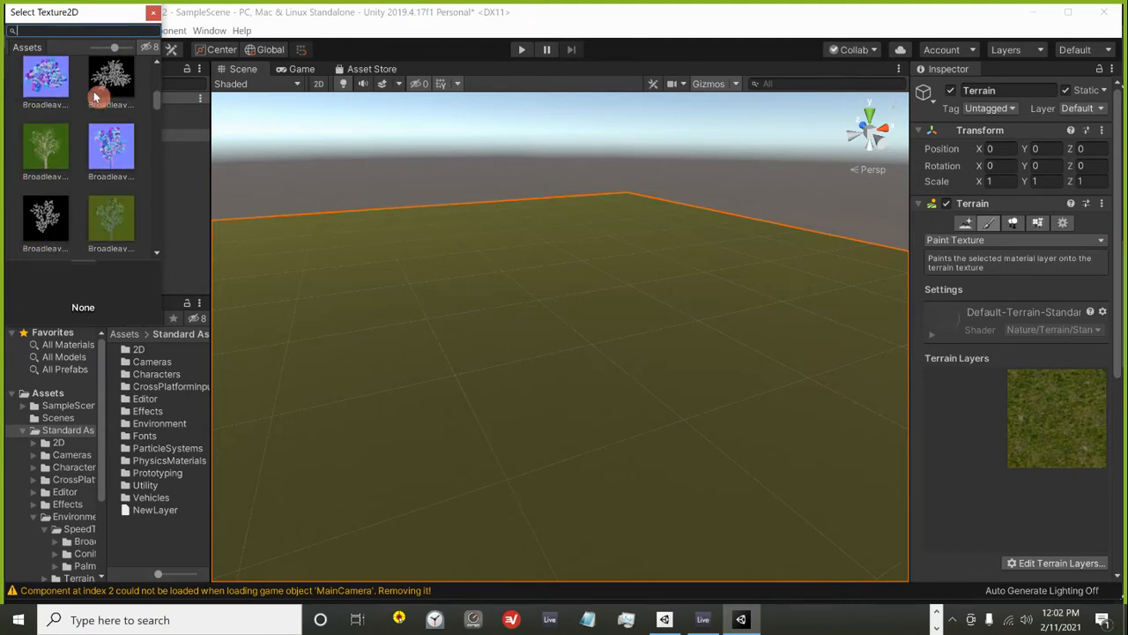
{"action": "scroll", "coordinate": [101, 106], "scroll_direction": "down", "scroll_amount": 5}
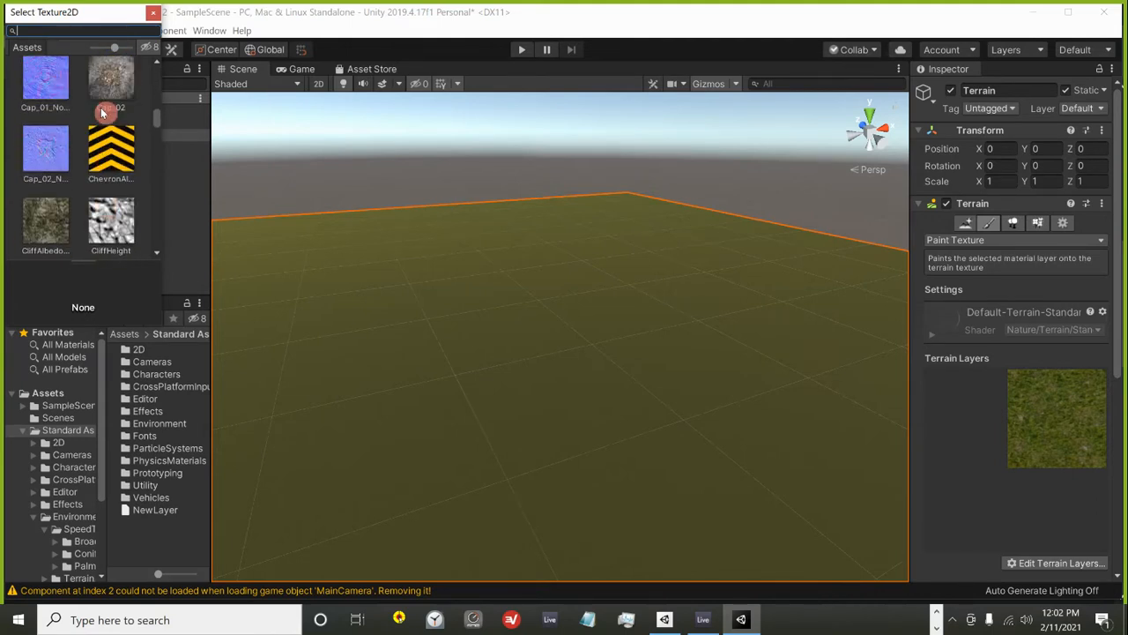
{"action": "scroll", "coordinate": [97, 113], "scroll_direction": "up", "scroll_amount": 6}
{"action": "scroll", "coordinate": [97, 112], "scroll_direction": "down", "scroll_amount": 8}
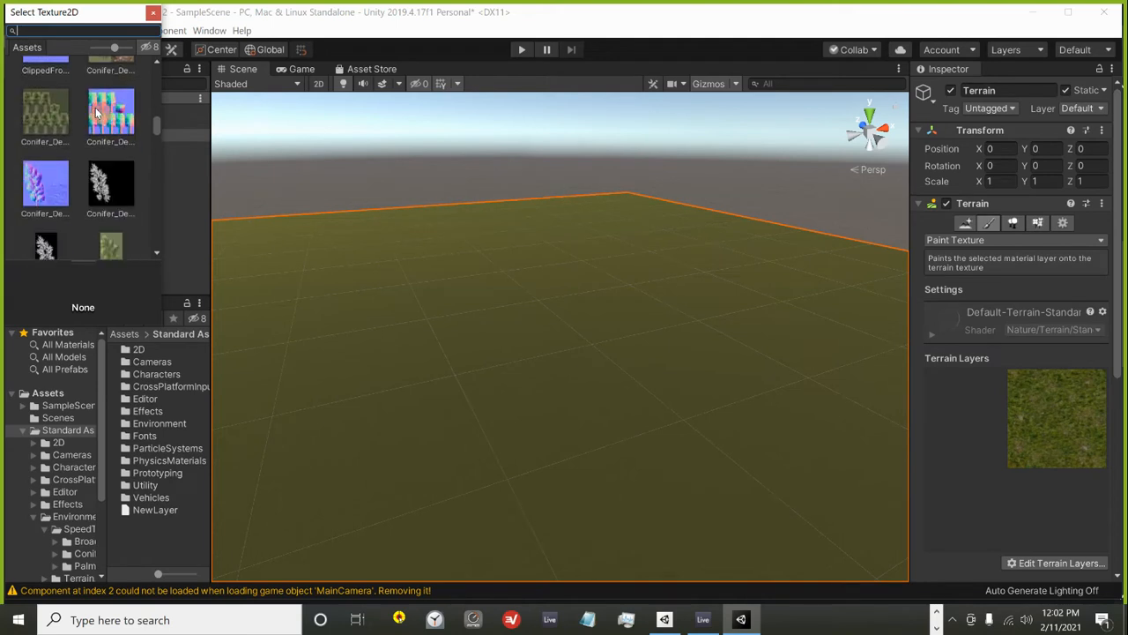
{"action": "scroll", "coordinate": [95, 105], "scroll_direction": "down", "scroll_amount": 3}
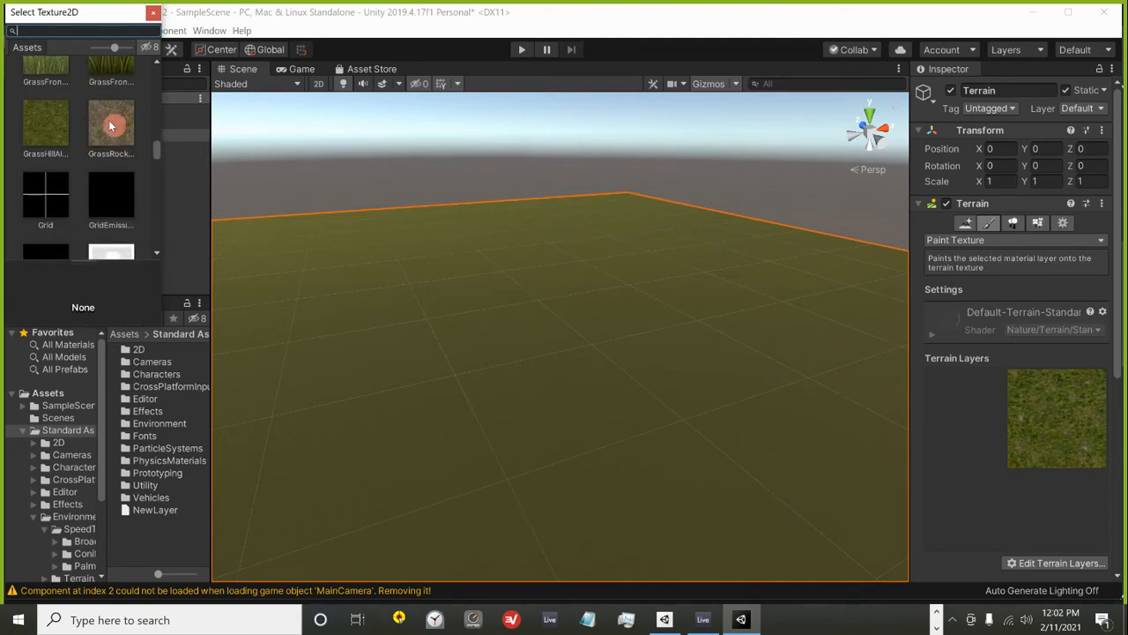
{"action": "left_click", "coordinate": [110, 126]}
{"action": "double_click", "coordinate": [111, 126]}
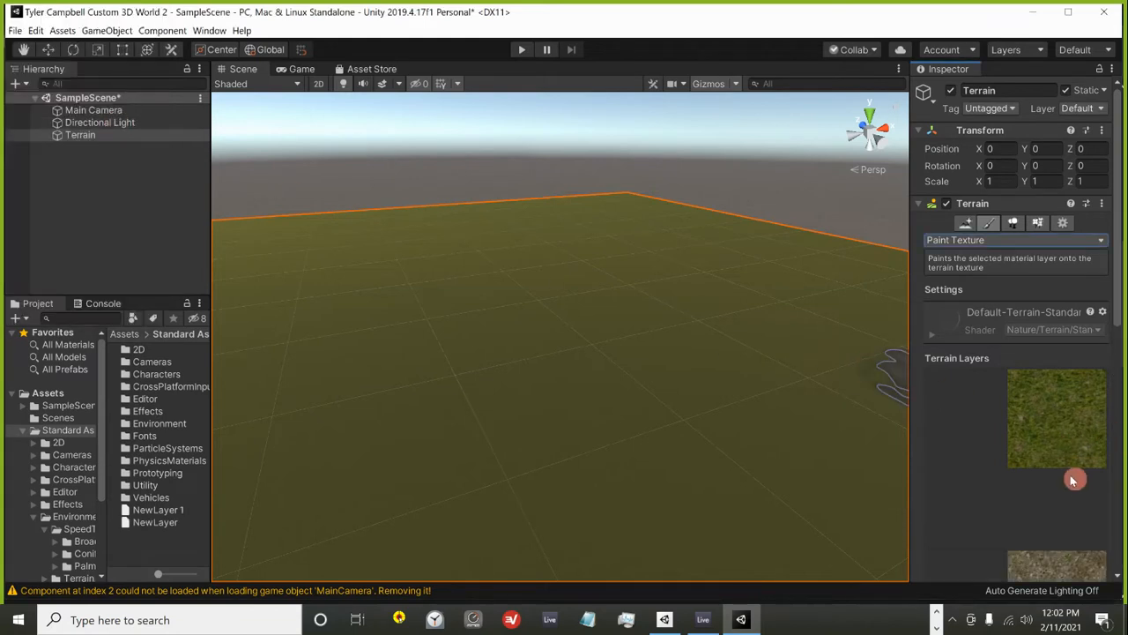
{"action": "scroll", "coordinate": [1022, 320], "scroll_direction": "down", "scroll_amount": 5}
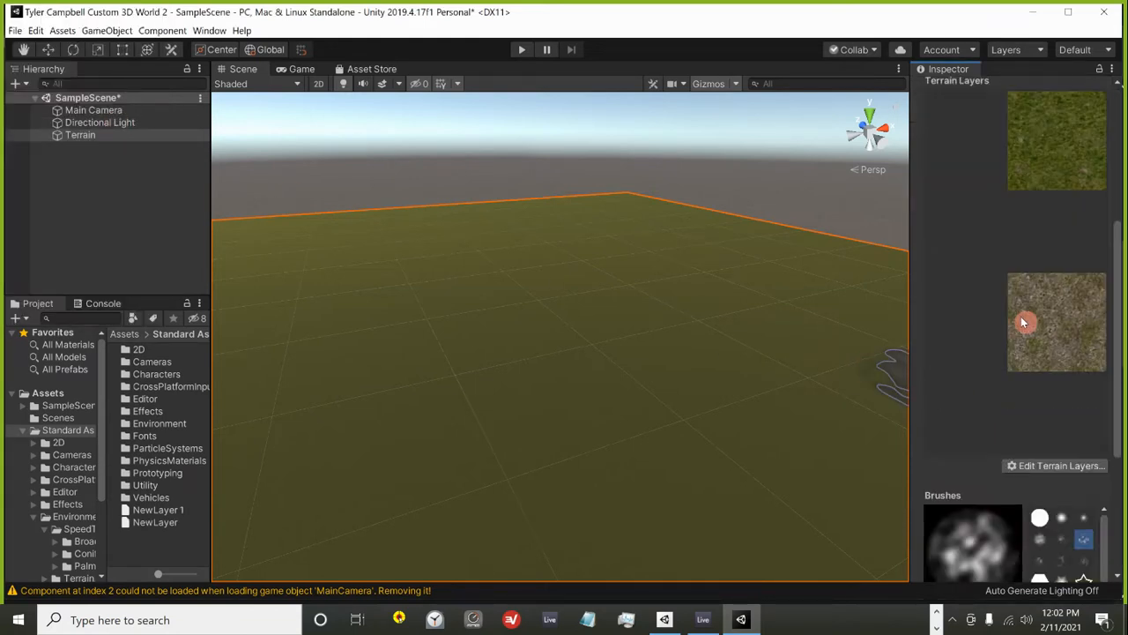
Create a third terrain layer from the snowtexture image in Assets, searching the available textures for "snow".
{"action": "left_click", "coordinate": [48, 393]}
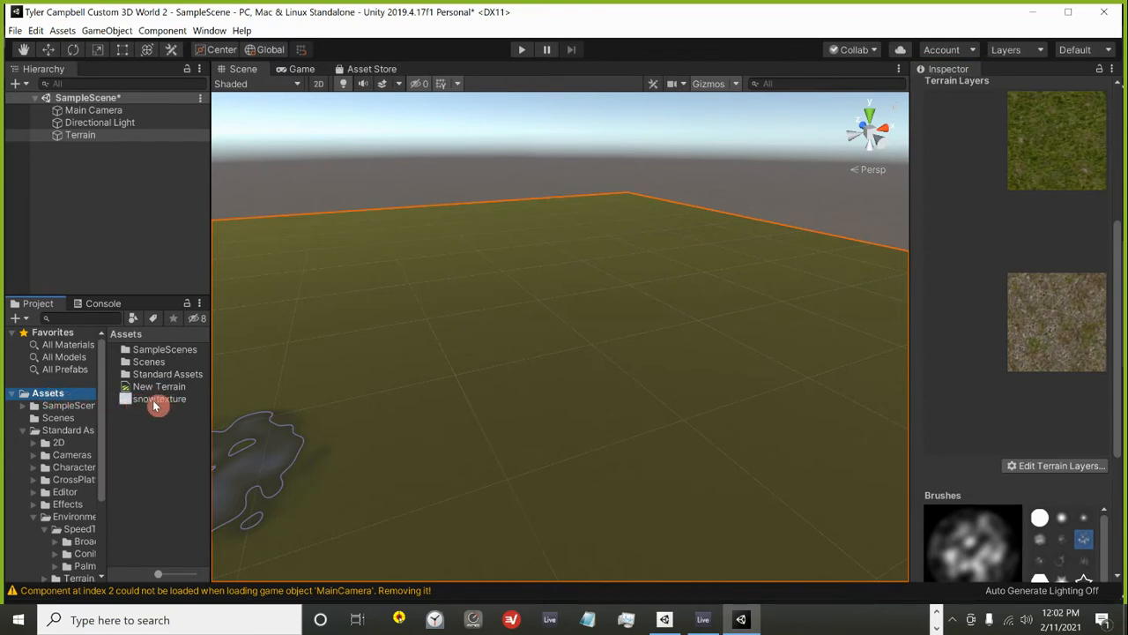
{"action": "left_click", "coordinate": [1044, 466]}
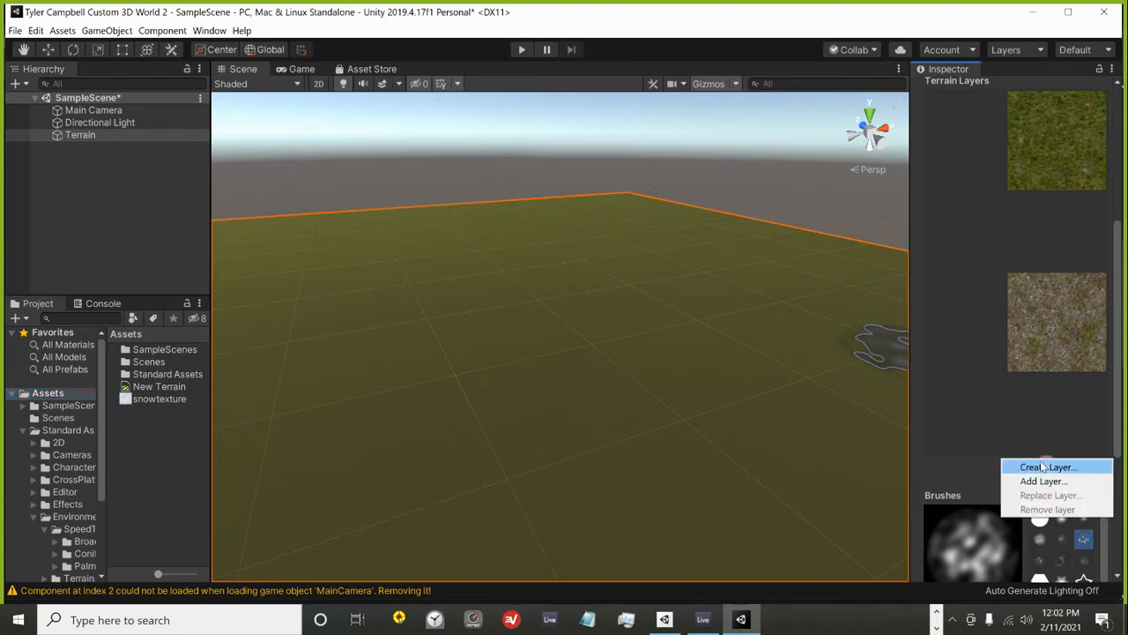
{"action": "left_click", "coordinate": [1044, 467]}
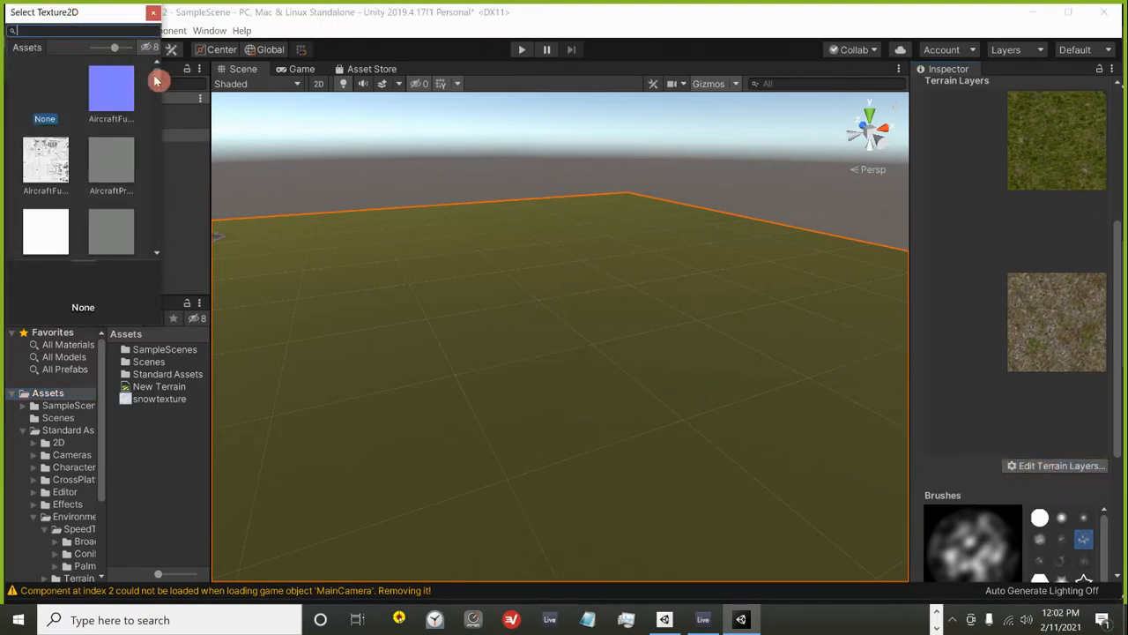
{"action": "scroll", "coordinate": [151, 85], "scroll_direction": "down", "scroll_amount": 3}
{"action": "left_click", "coordinate": [64, 30]}
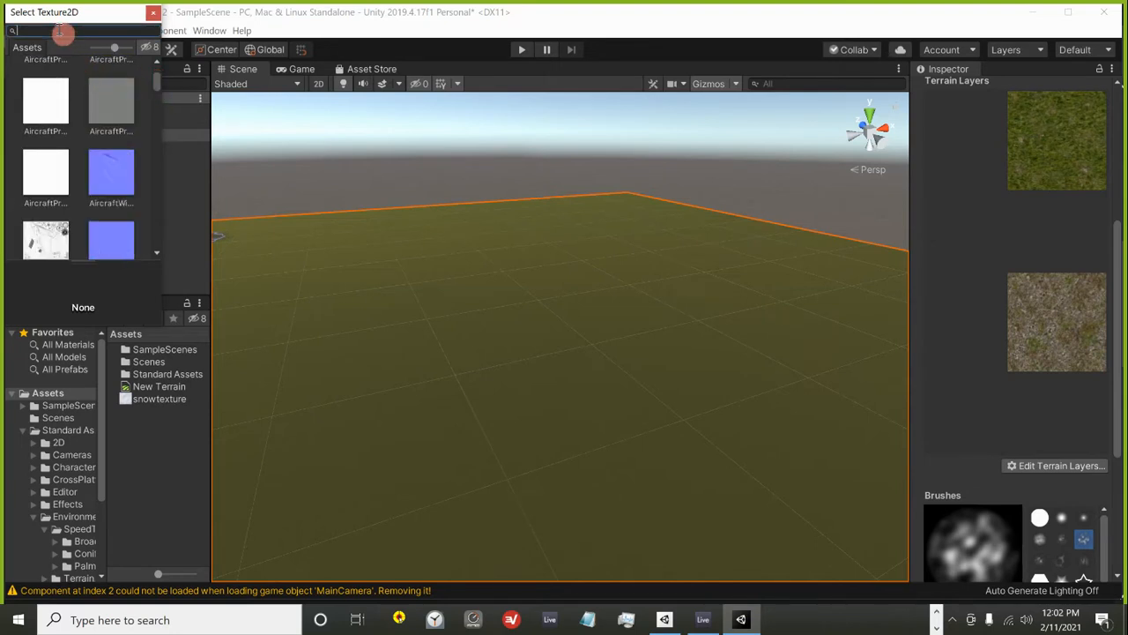
{"action": "type", "text": "snow"}
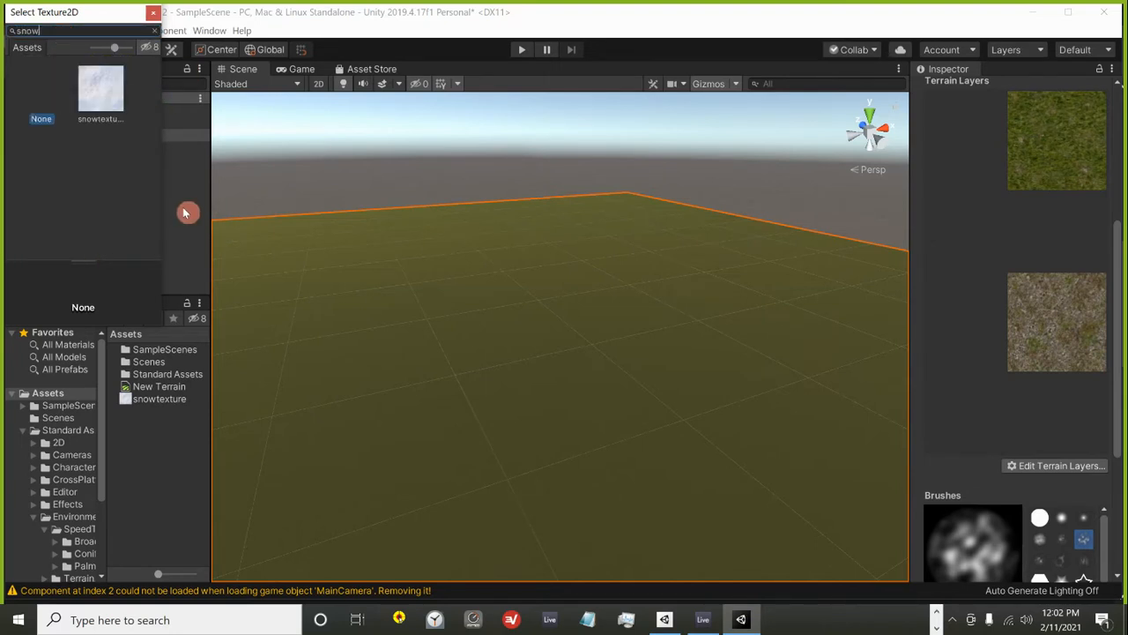
{"action": "double_click", "coordinate": [99, 92]}
{"action": "scroll", "coordinate": [1056, 414], "scroll_direction": "up", "scroll_amount": 5}
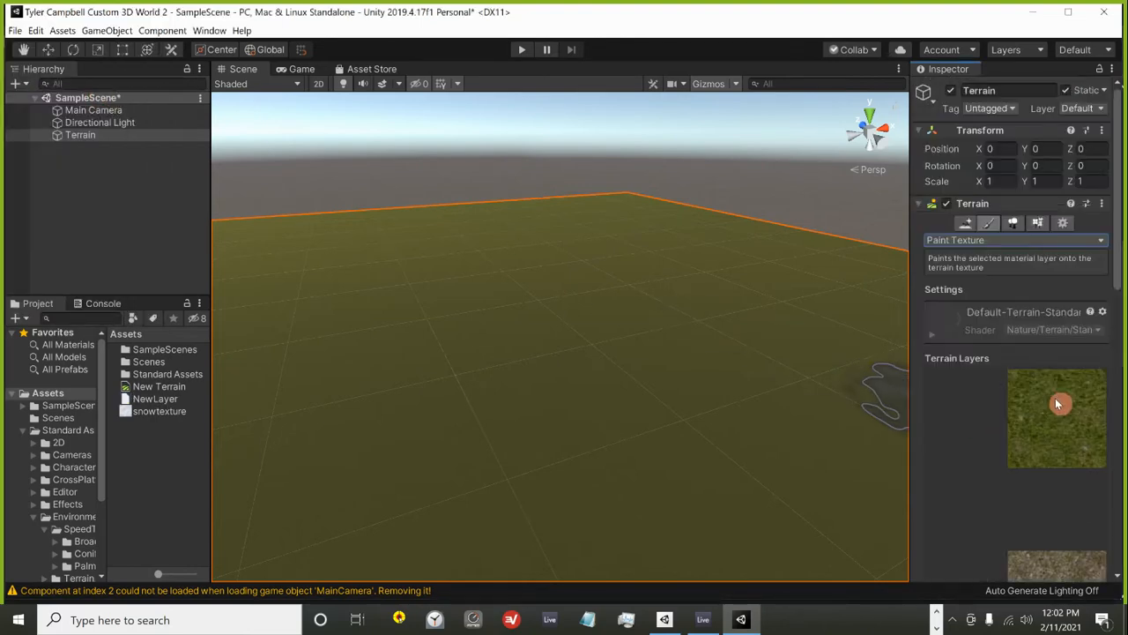
{"action": "scroll", "coordinate": [1071, 436], "scroll_direction": "down", "scroll_amount": 5}
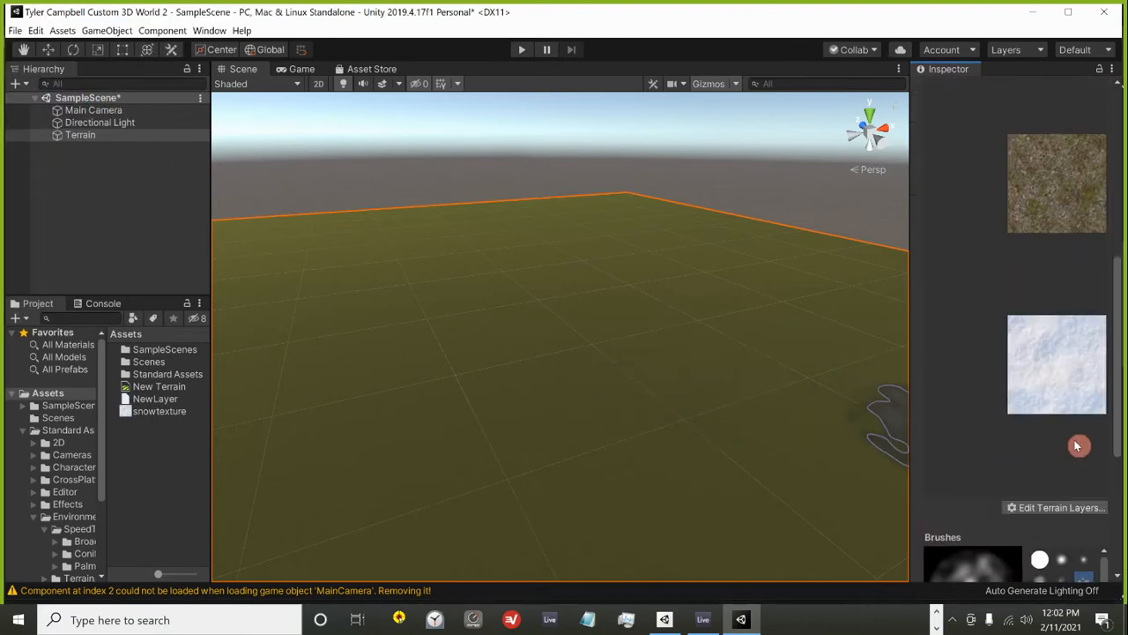
Choose the Paint Texture mode for the terrain and select the snow layer as the one to paint with.
{"action": "scroll", "coordinate": [1064, 429], "scroll_direction": "up", "scroll_amount": 5}
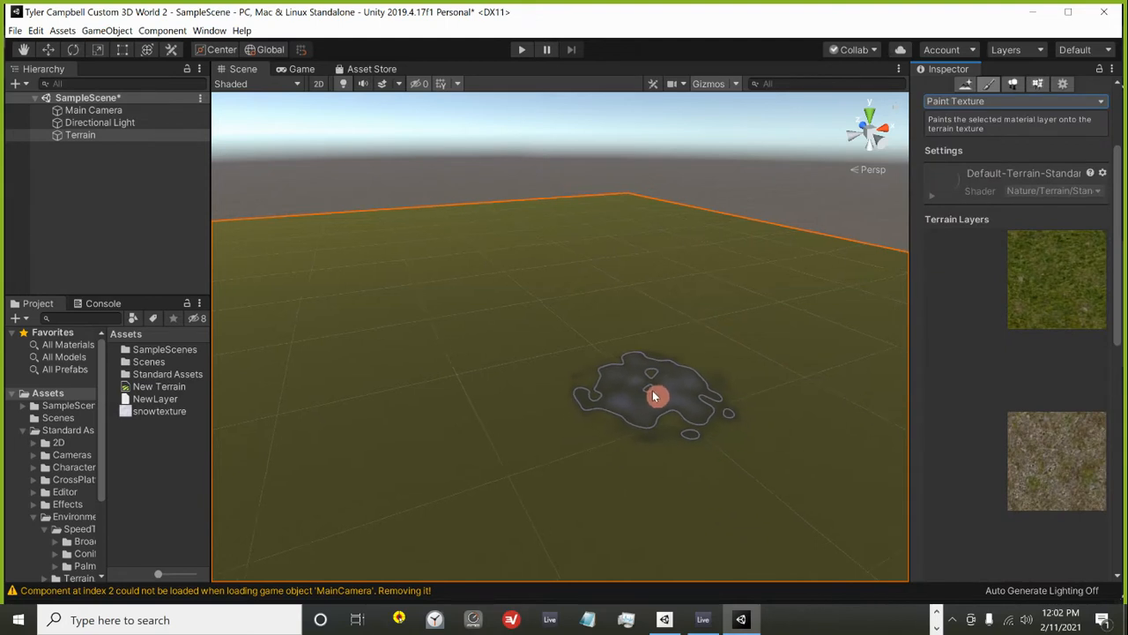
{"action": "scroll", "coordinate": [1070, 189], "scroll_direction": "up", "scroll_amount": 3}
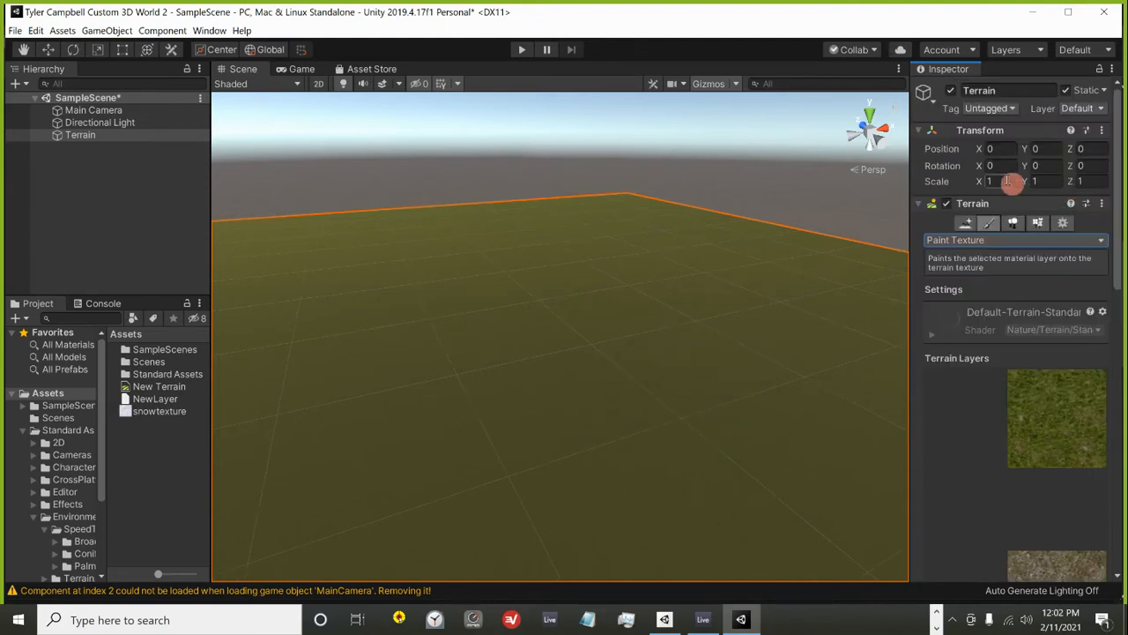
{"action": "left_click", "coordinate": [992, 240]}
{"action": "left_click", "coordinate": [970, 284]}
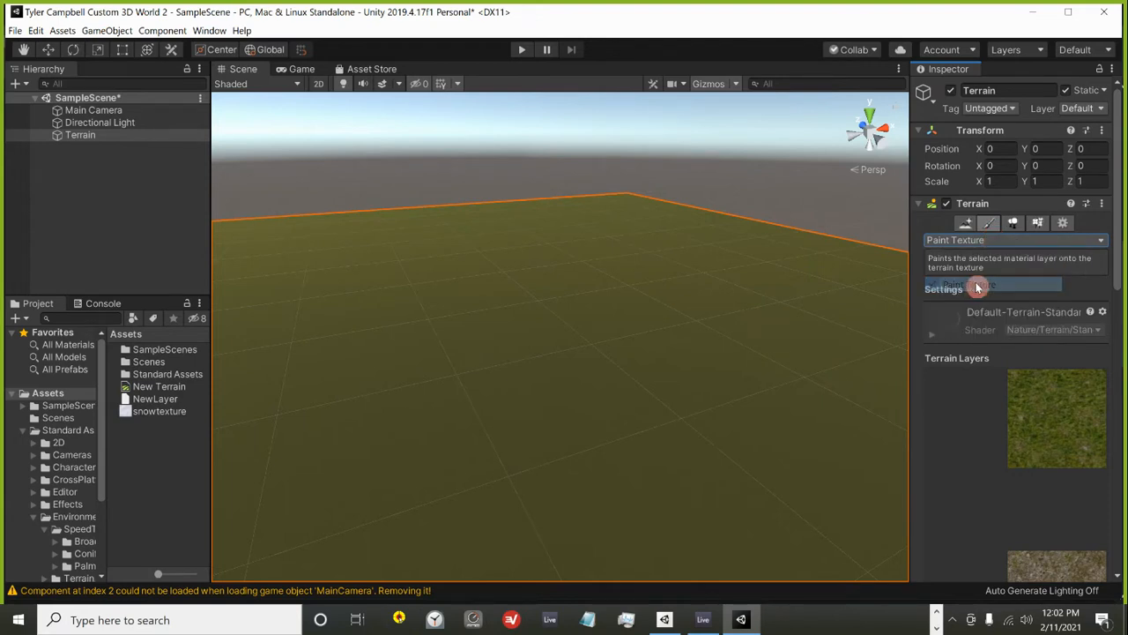
{"action": "scroll", "coordinate": [1031, 314], "scroll_direction": "down", "scroll_amount": 6}
{"action": "left_click", "coordinate": [1042, 365]}
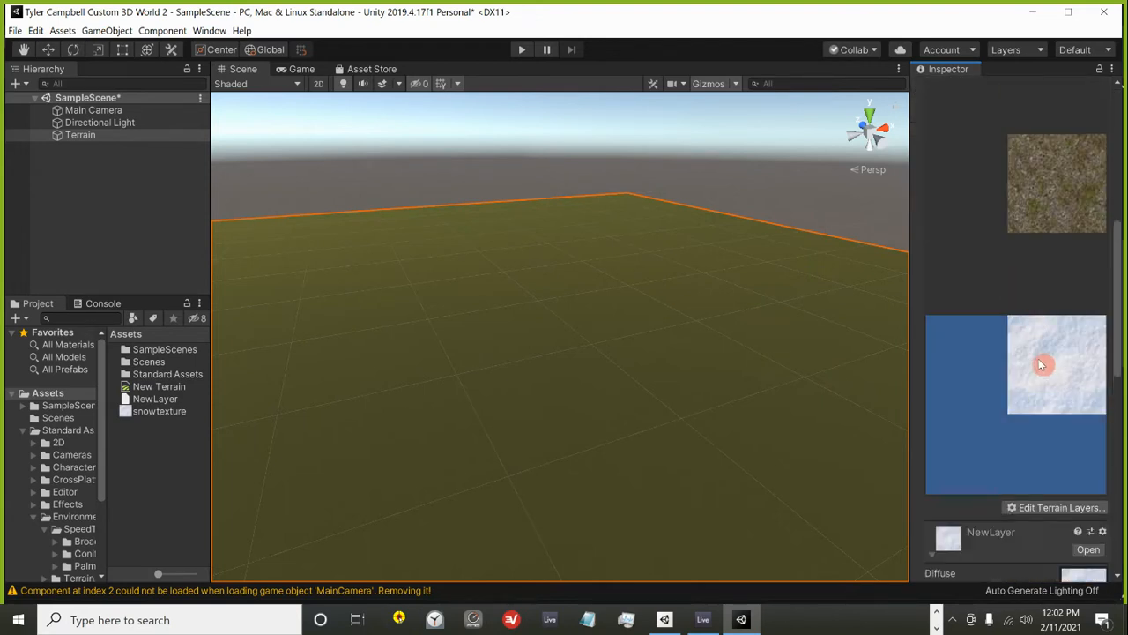
Paint a rough-edged snow patch near the terrain's center using the builtin_brush_6 splatter brush at size 112 and opacity 34.
{"action": "scroll", "coordinate": [1039, 358], "scroll_direction": "down", "scroll_amount": 5}
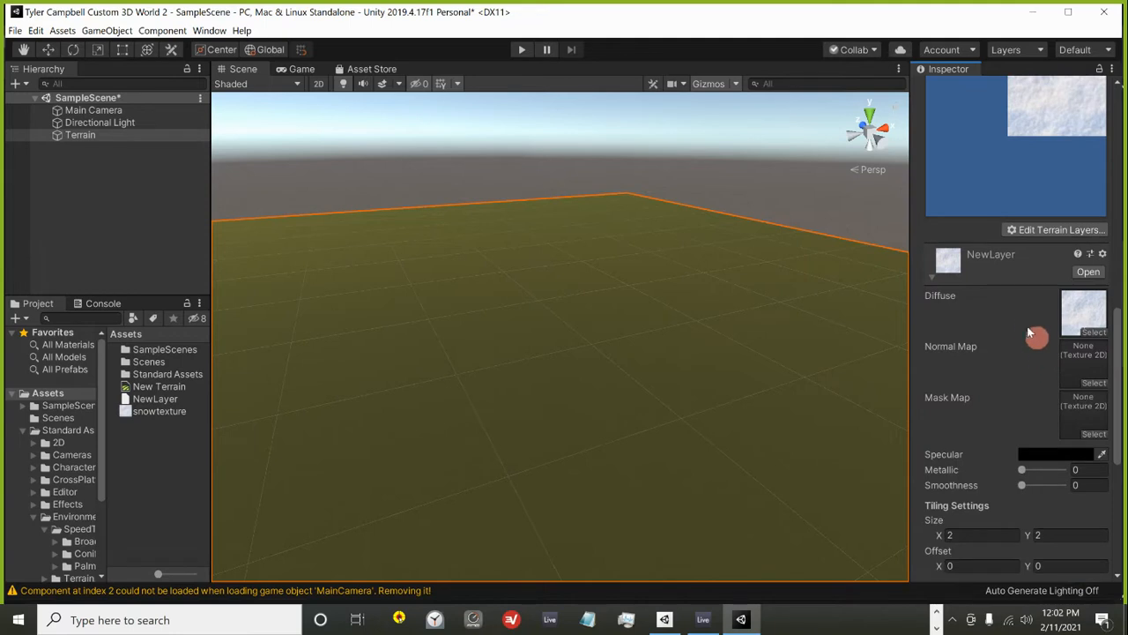
{"action": "scroll", "coordinate": [1025, 324], "scroll_direction": "down", "scroll_amount": 3}
{"action": "scroll", "coordinate": [1028, 336], "scroll_direction": "down", "scroll_amount": 3}
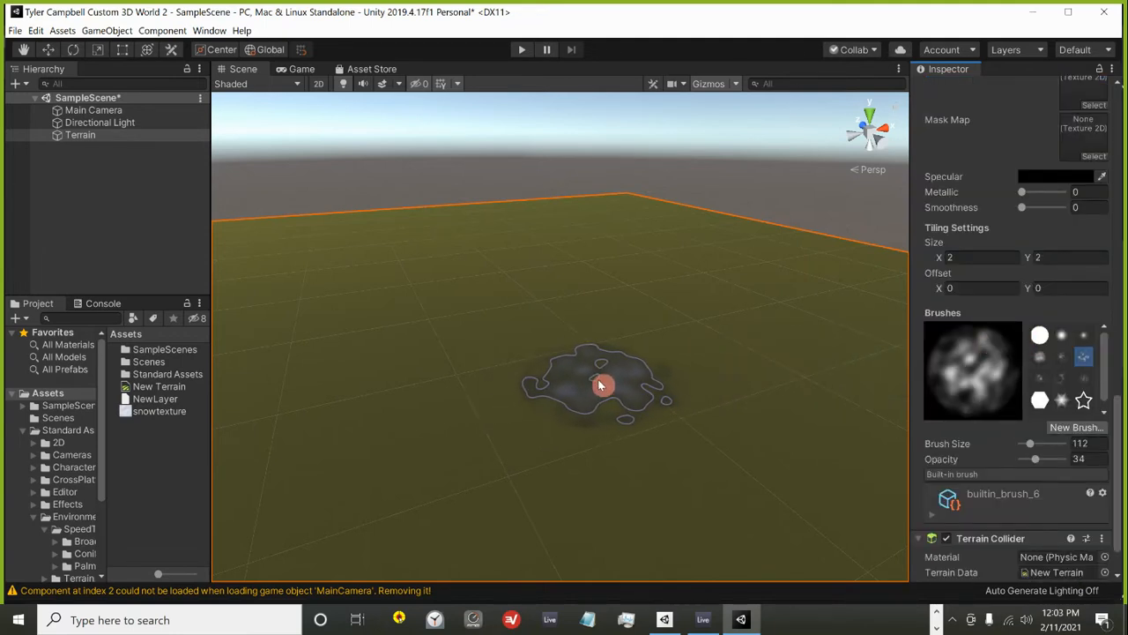
{"action": "mouse_move", "coordinate": [605, 385]}
{"action": "left_mouse_down"}
{"action": "mouse_move", "coordinate": [662, 399]}
{"action": "mouse_move", "coordinate": [597, 440]}
{"action": "mouse_move", "coordinate": [547, 372]}
{"action": "mouse_move", "coordinate": [473, 425]}
{"action": "mouse_move", "coordinate": [628, 475]}
{"action": "mouse_move", "coordinate": [659, 426]}
{"action": "left_mouse_up"}
{"action": "scroll", "coordinate": [862, 410], "scroll_direction": "down", "scroll_amount": 5}
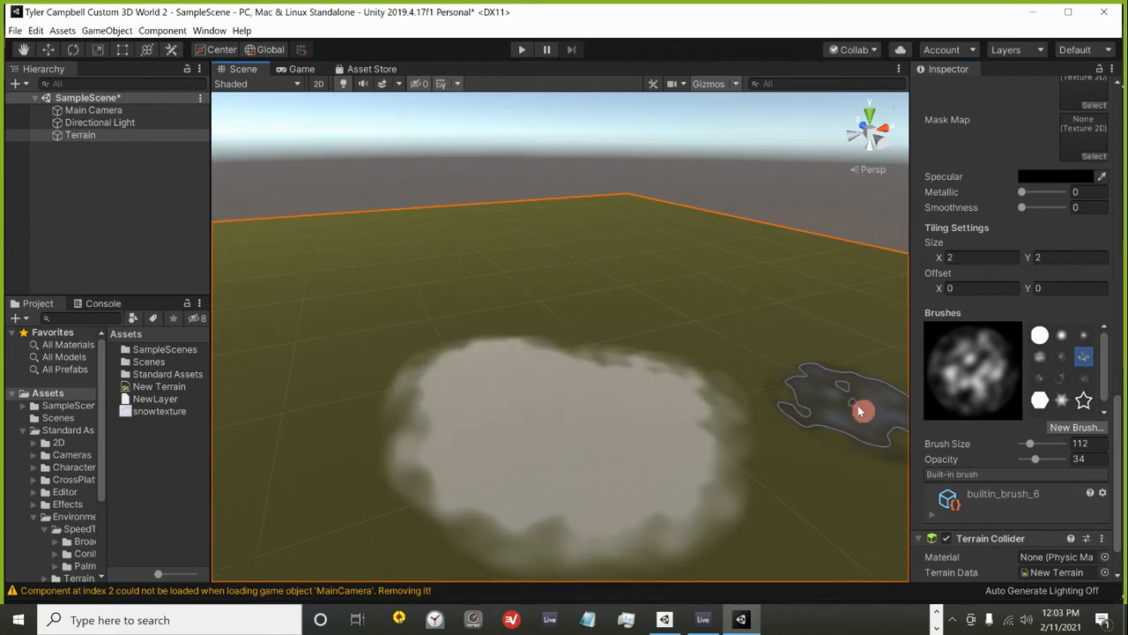
{"action": "scroll", "coordinate": [784, 377], "scroll_direction": "down", "scroll_amount": 4}
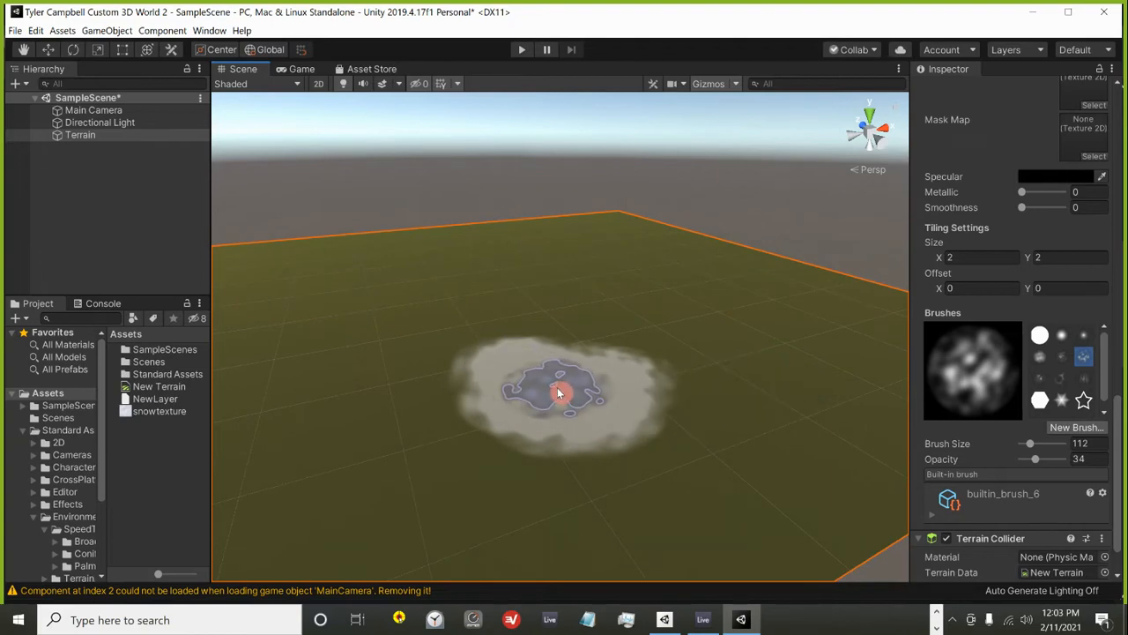
Switch to the solid round builtin_brush_1 and paint one faint snow circle beside the larger patch.
{"action": "scroll", "coordinate": [1057, 431], "scroll_direction": "down", "scroll_amount": 2}
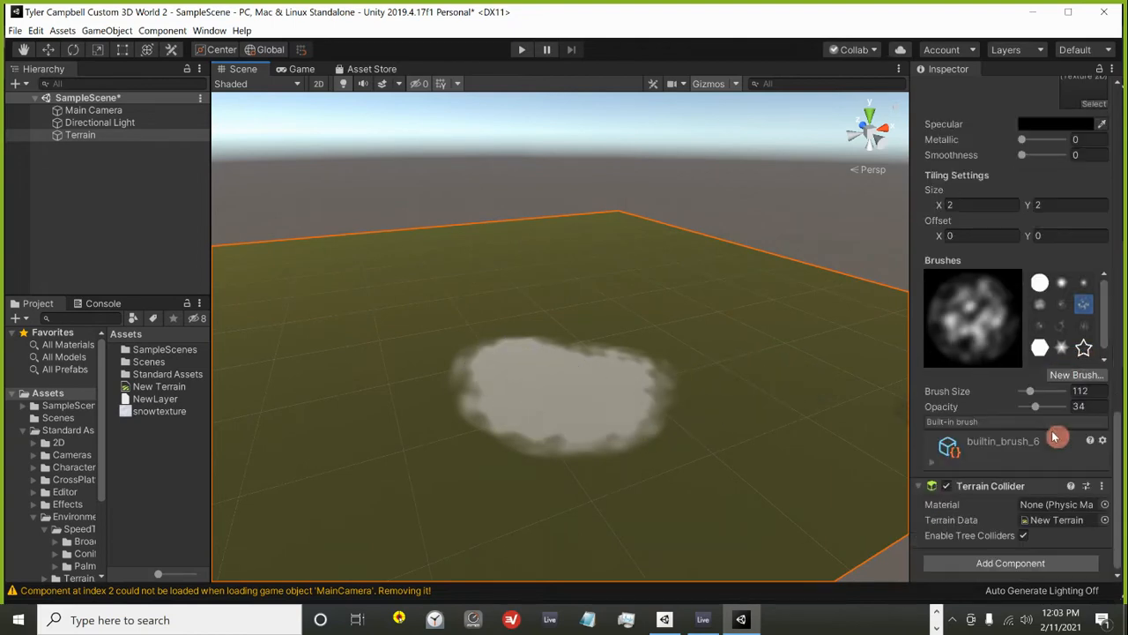
{"action": "left_click", "coordinate": [1041, 285]}
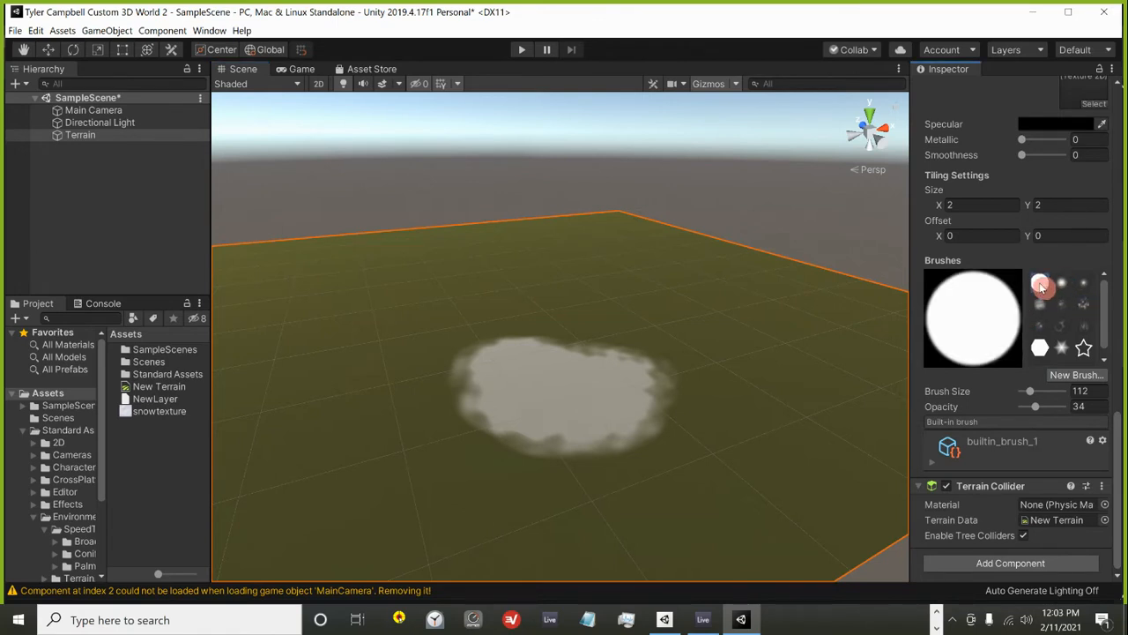
{"action": "left_click", "coordinate": [782, 388]}
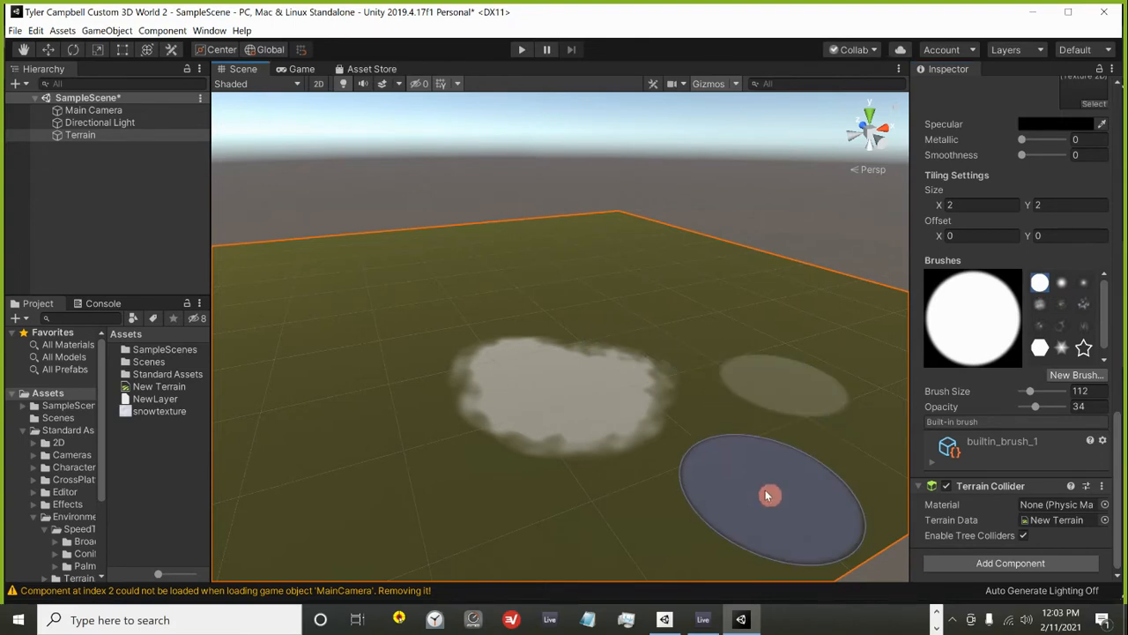
Set the brush opacity to 100 and paint a fully opaque snow circle behind the faint one.
{"action": "left_click", "coordinate": [1037, 409]}
{"action": "left_click_drag", "start_coordinate": [1043, 409], "coordinate": [1072, 409]}
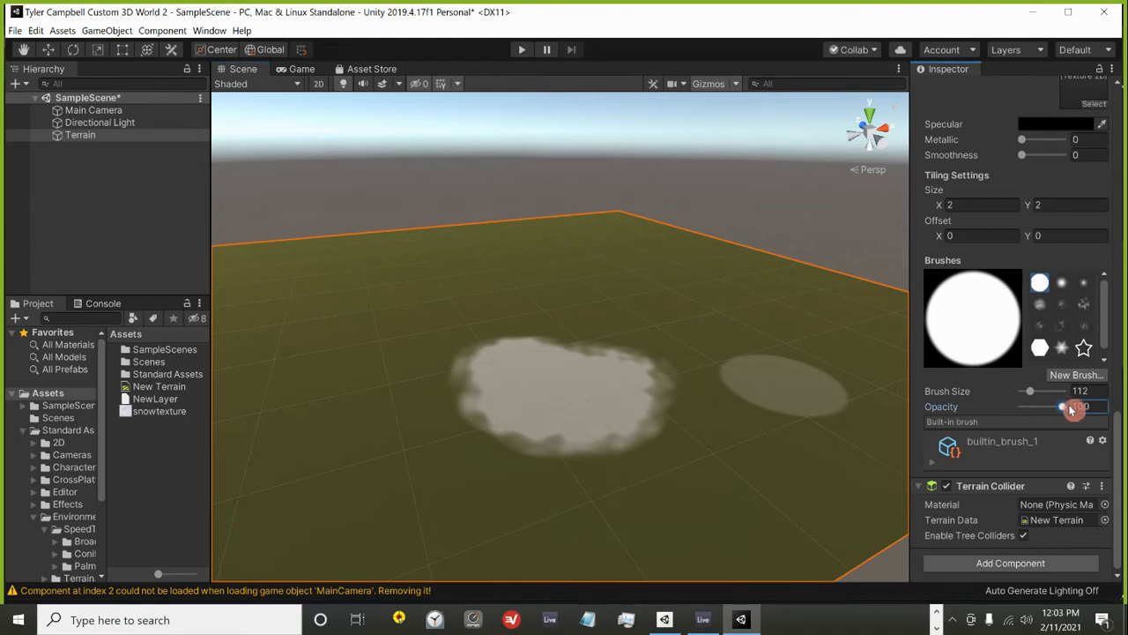
{"action": "left_click", "coordinate": [714, 330]}
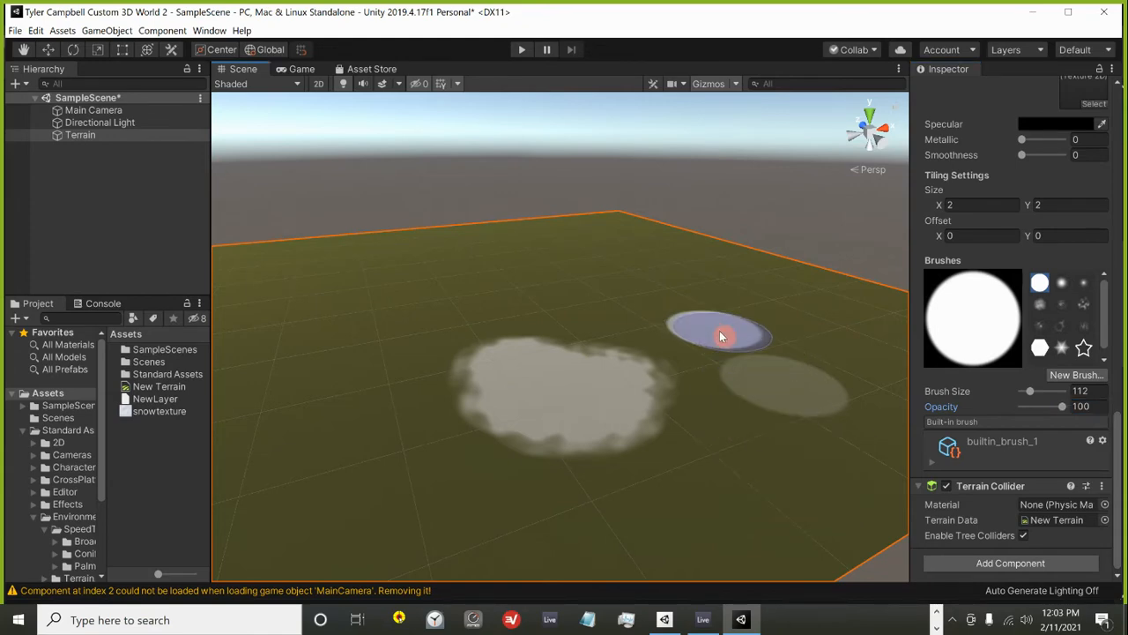
{"action": "scroll", "coordinate": [1028, 231], "scroll_direction": "up", "scroll_amount": 5}
{"action": "scroll", "coordinate": [1028, 231], "scroll_direction": "down", "scroll_amount": 3}
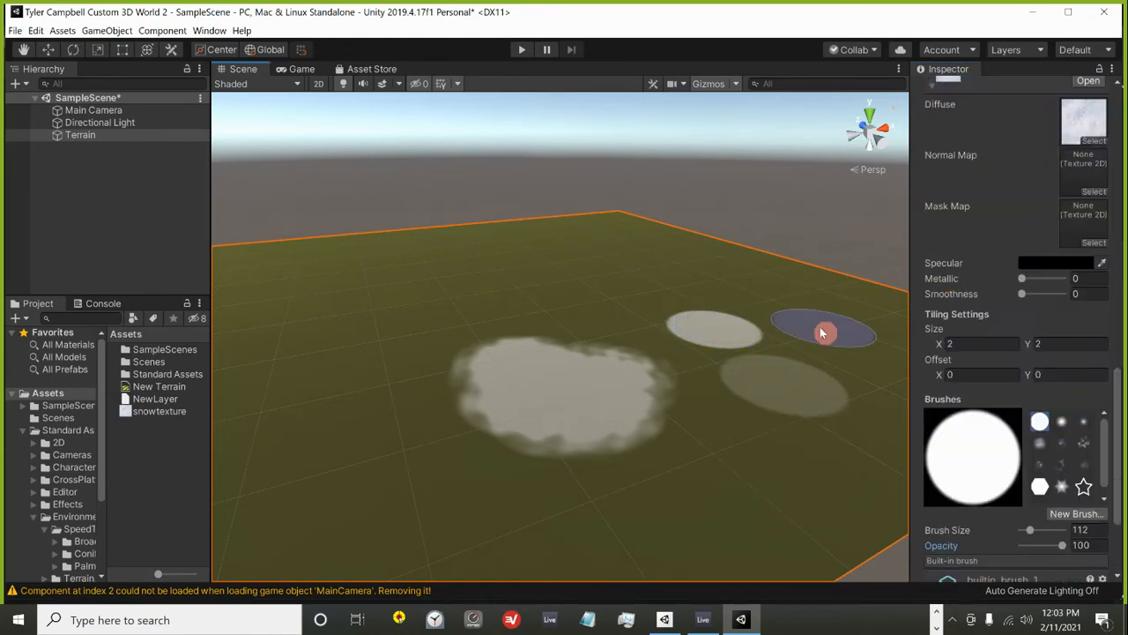
{"action": "left_click", "coordinate": [727, 334]}
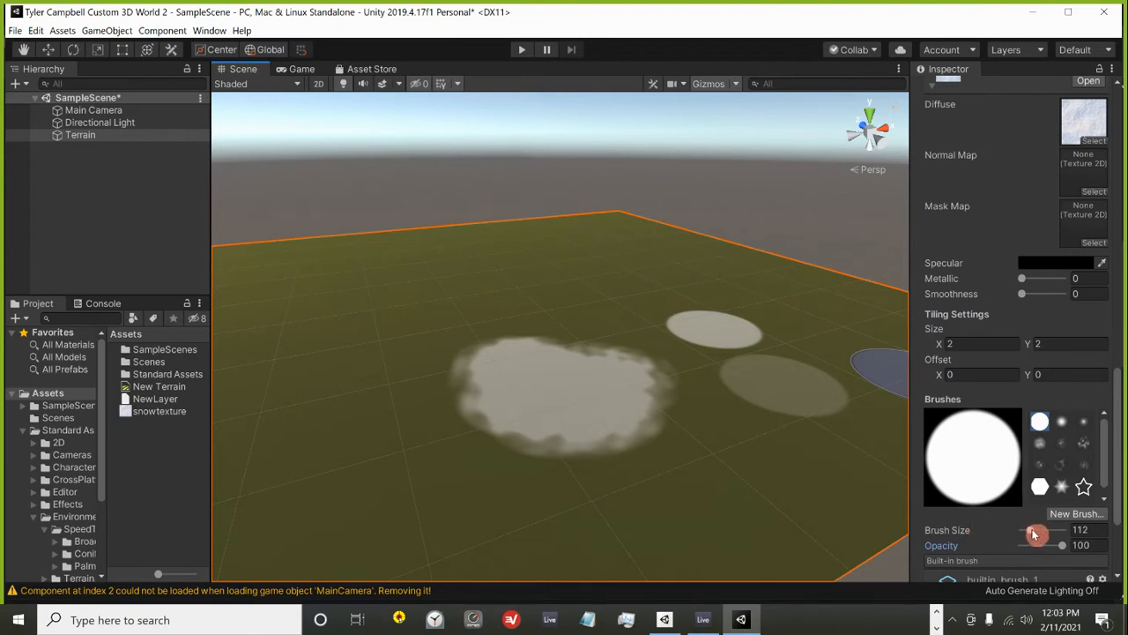
Set the brush size to 1765 and cover the entire terrain with snow.
{"action": "scroll", "coordinate": [1035, 529], "scroll_direction": "down", "scroll_amount": 3}
{"action": "left_click_drag", "start_coordinate": [1035, 393], "coordinate": [1038, 394]}
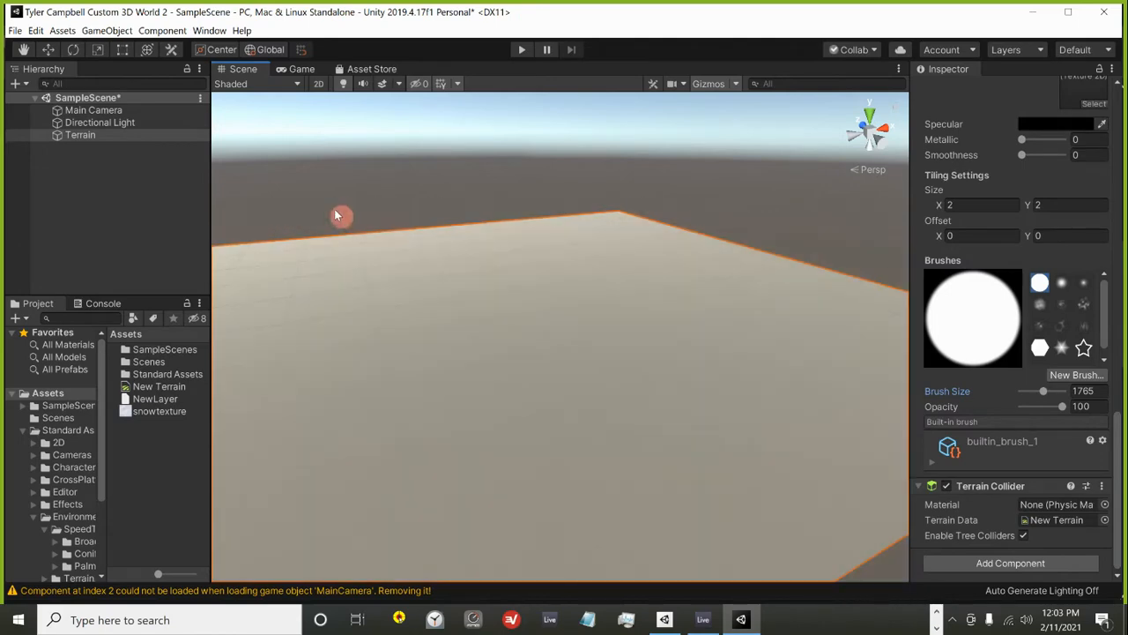
Undo the snow painting that covers the whole terrain.
{"action": "left_click", "coordinate": [37, 30]}
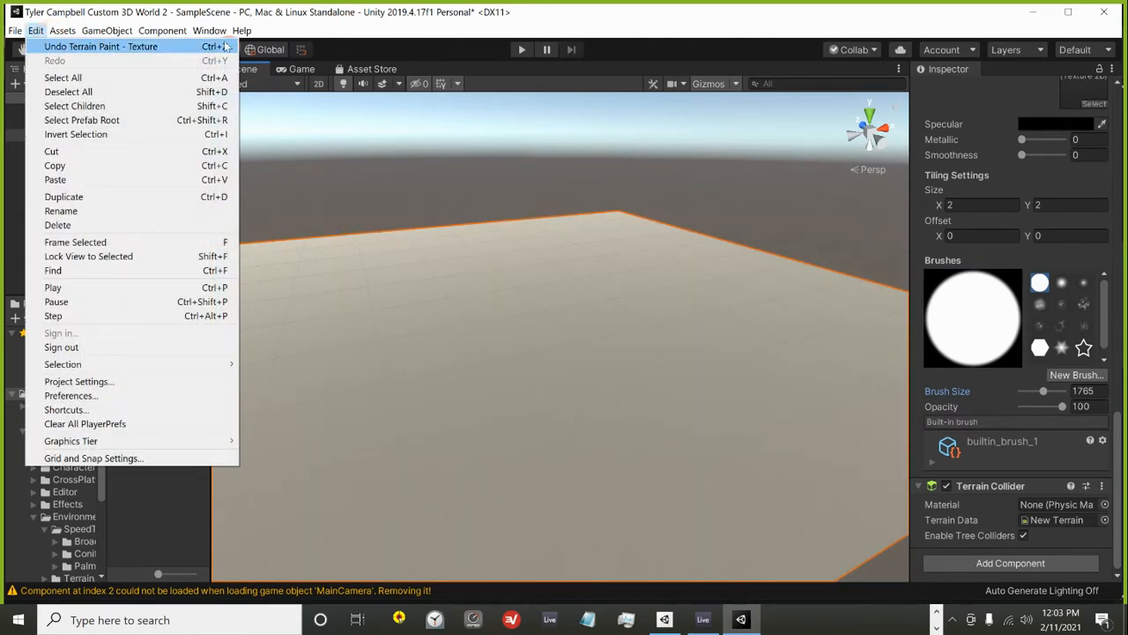
{"action": "left_click", "coordinate": [633, 410]}
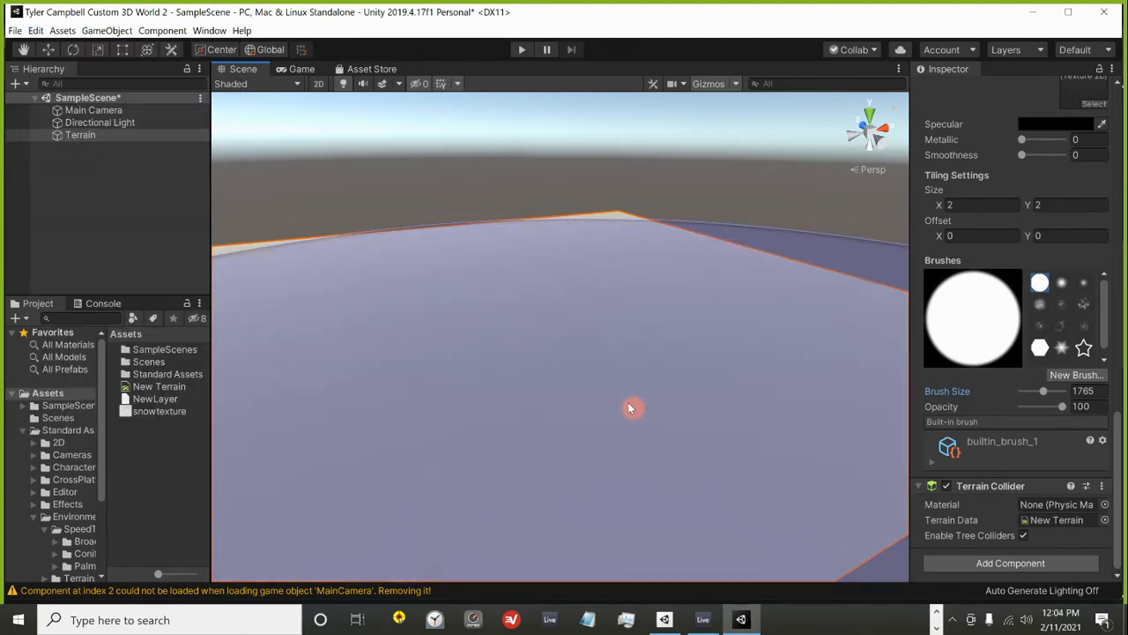
{"action": "key", "text": "ctrl+z"}
{"action": "key", "text": "ctrl+z"}
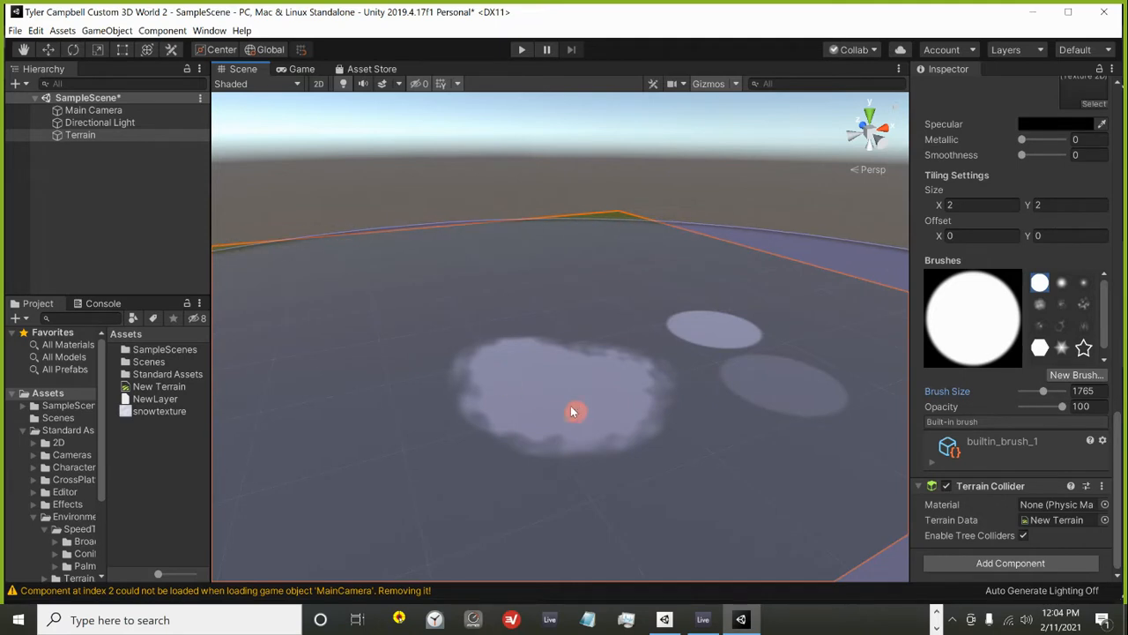
Undo the opaque and the faint snow circles painted beside the larger snow patch.
{"action": "key", "text": "ctrl+z"}
{"action": "key", "text": "ctrl+z"}
{"action": "key", "text": "ctrl+z"}
{"action": "key", "text": "ctrl+z"}
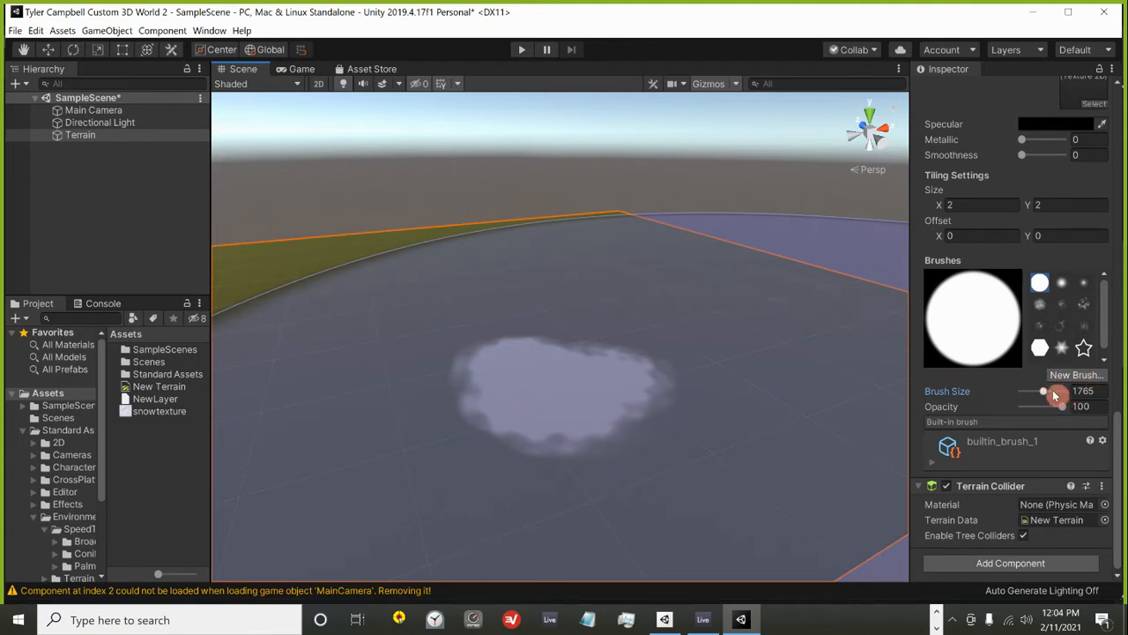
Set the brush size to 142 and paint one fully opaque snow circle beside the larger patch.
{"action": "left_click_drag", "start_coordinate": [1046, 392], "coordinate": [1034, 389]}
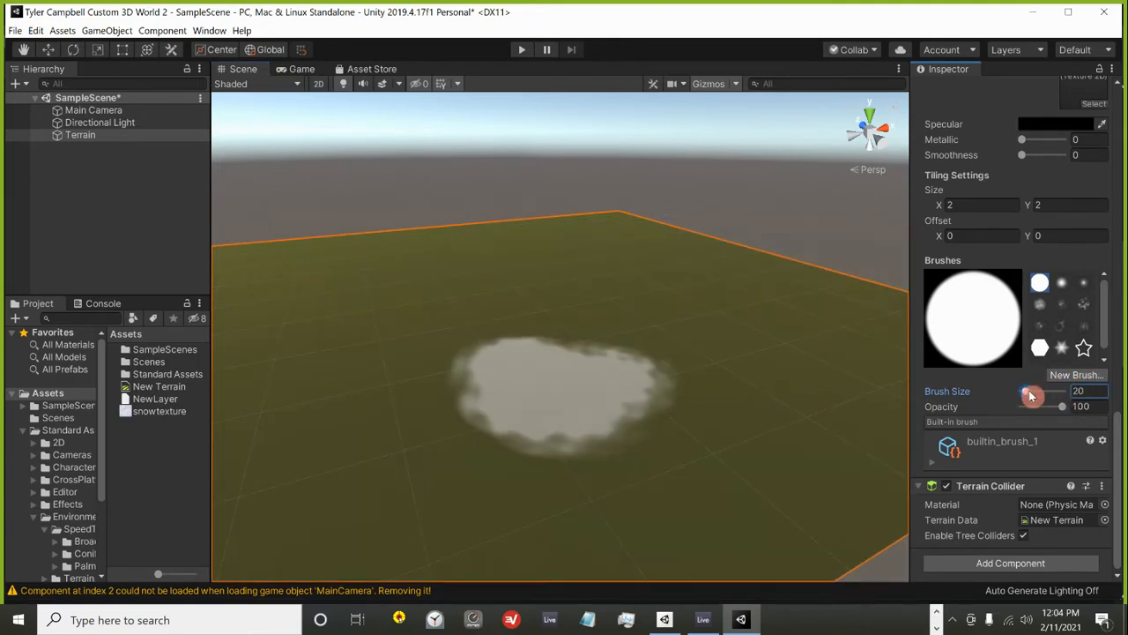
{"action": "left_click", "coordinate": [761, 397]}
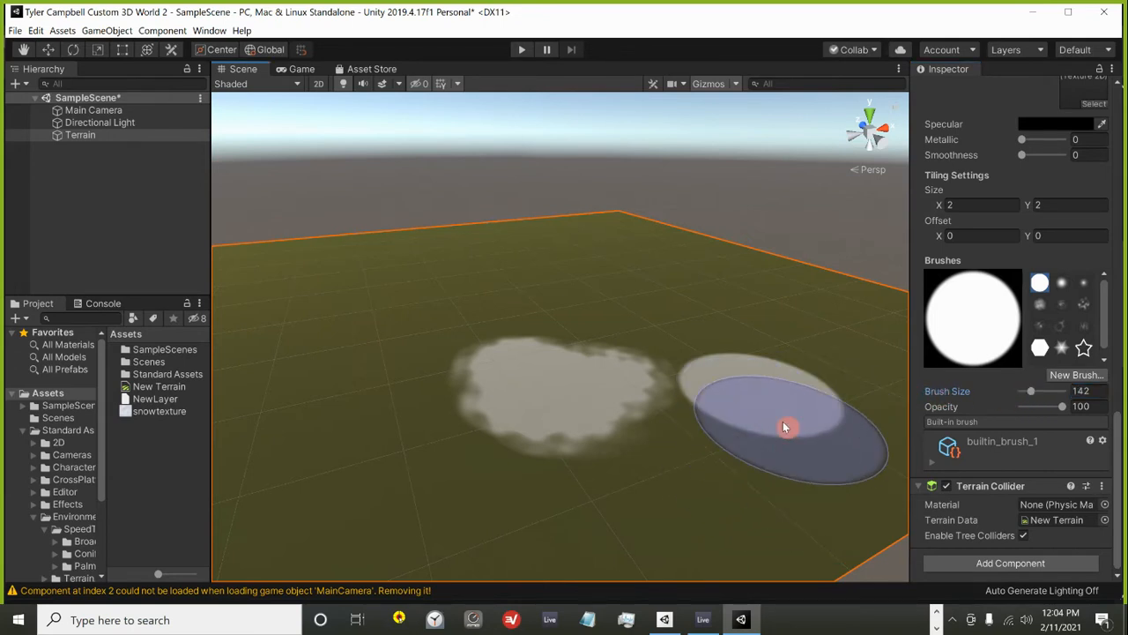
Switch to the star outline builtin_brush_12 and stamp seven snow stars around the patch and the circle.
{"action": "scroll", "coordinate": [1084, 350], "scroll_direction": "down", "scroll_amount": 1}
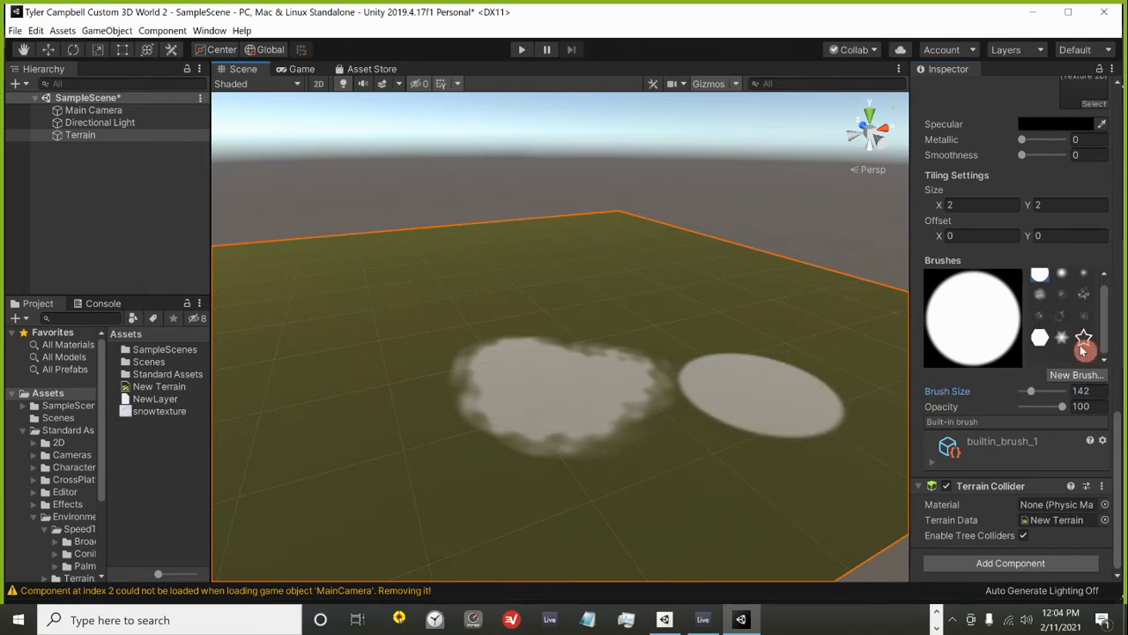
{"action": "left_click", "coordinate": [1083, 338]}
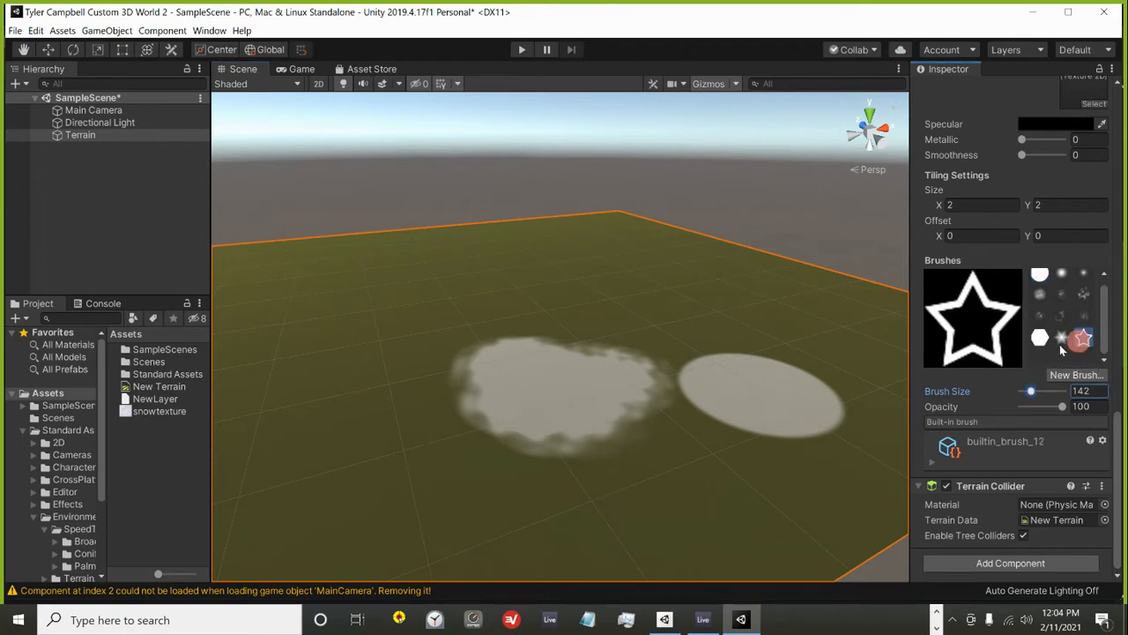
{"action": "left_click", "coordinate": [671, 505]}
{"action": "left_click", "coordinate": [439, 501]}
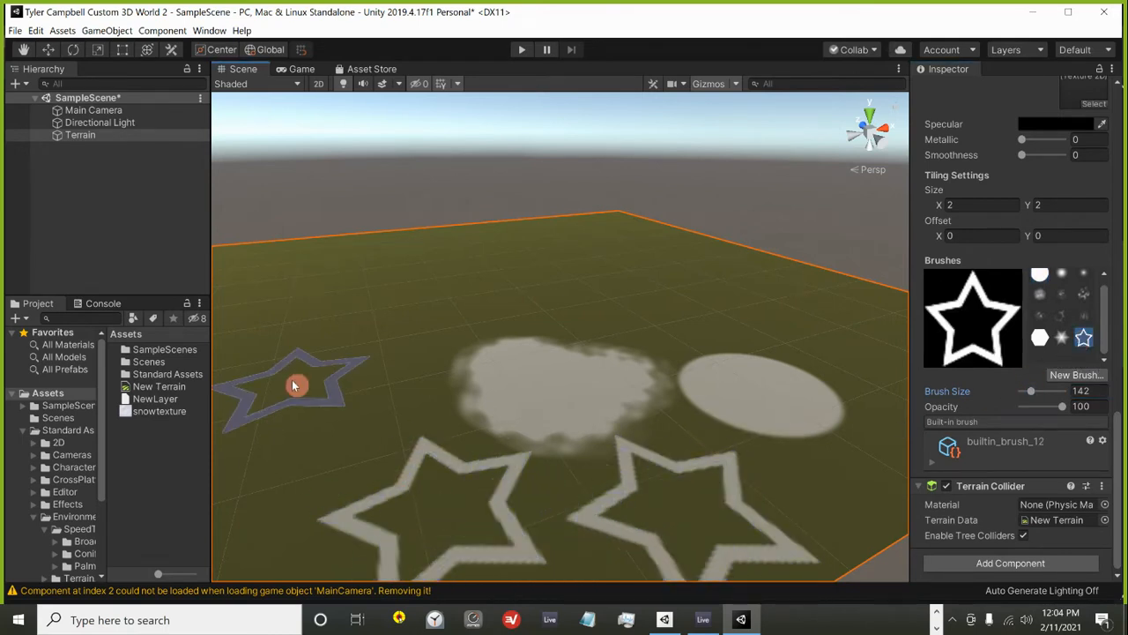
{"action": "left_click", "coordinate": [292, 380]}
{"action": "left_click", "coordinate": [403, 301]}
{"action": "left_click", "coordinate": [535, 295]}
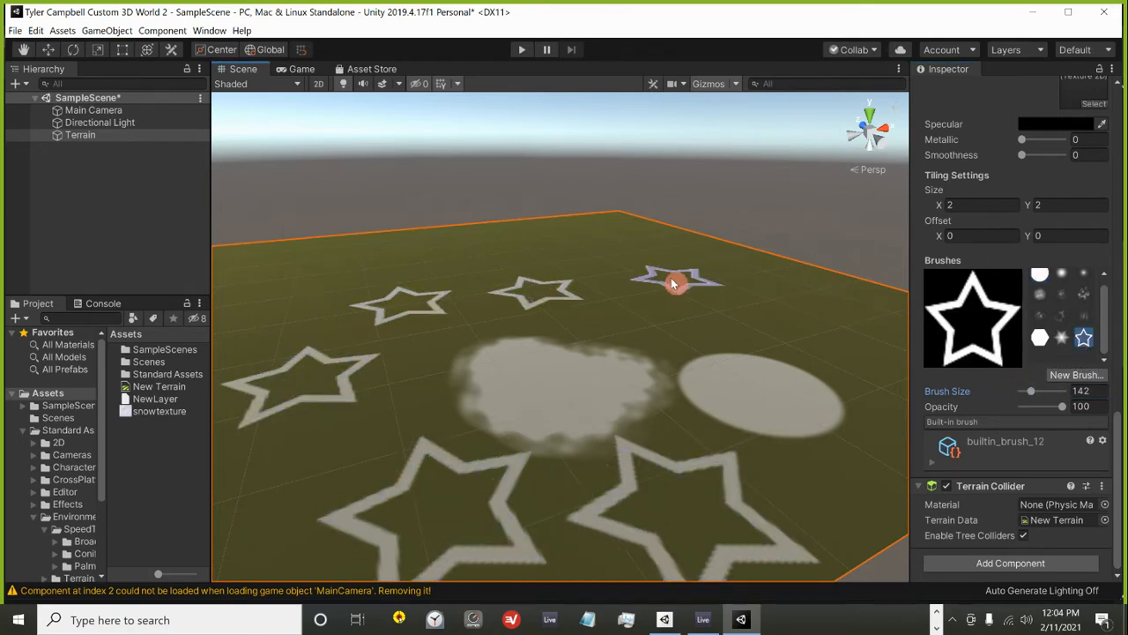
{"action": "left_click", "coordinate": [676, 280]}
{"action": "left_click", "coordinate": [705, 314]}
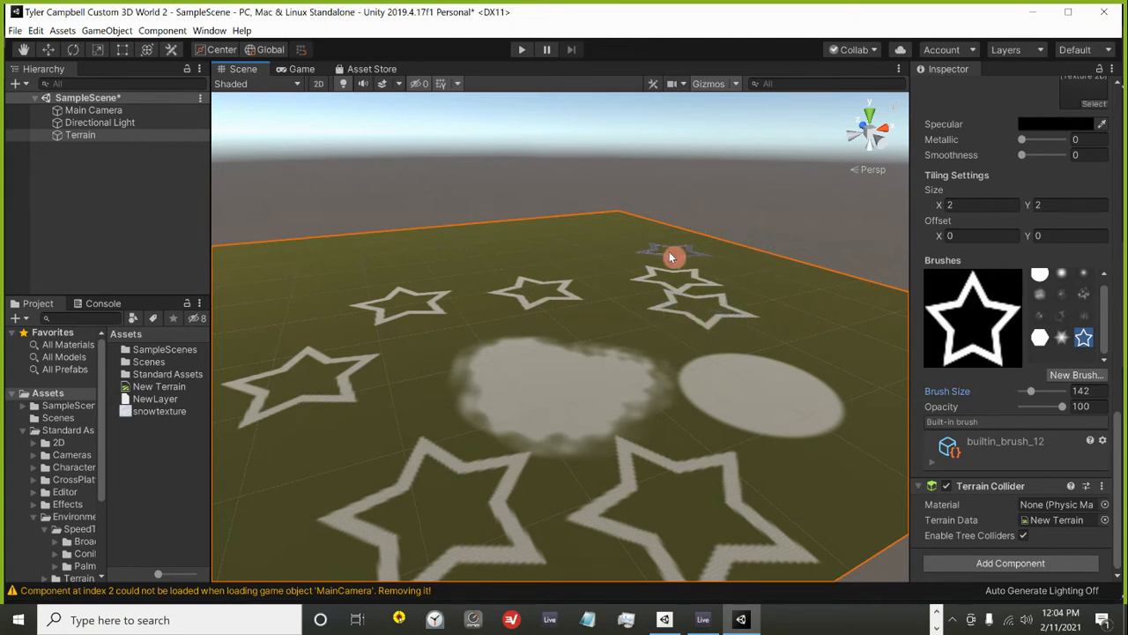
Undo all the snow stars, the circle and the larger snow patch back to the plain grass terrain.
{"action": "key", "text": "ctrl+z"}
{"action": "key", "text": "ctrl+z"}
{"action": "key", "text": "ctrl+z"}
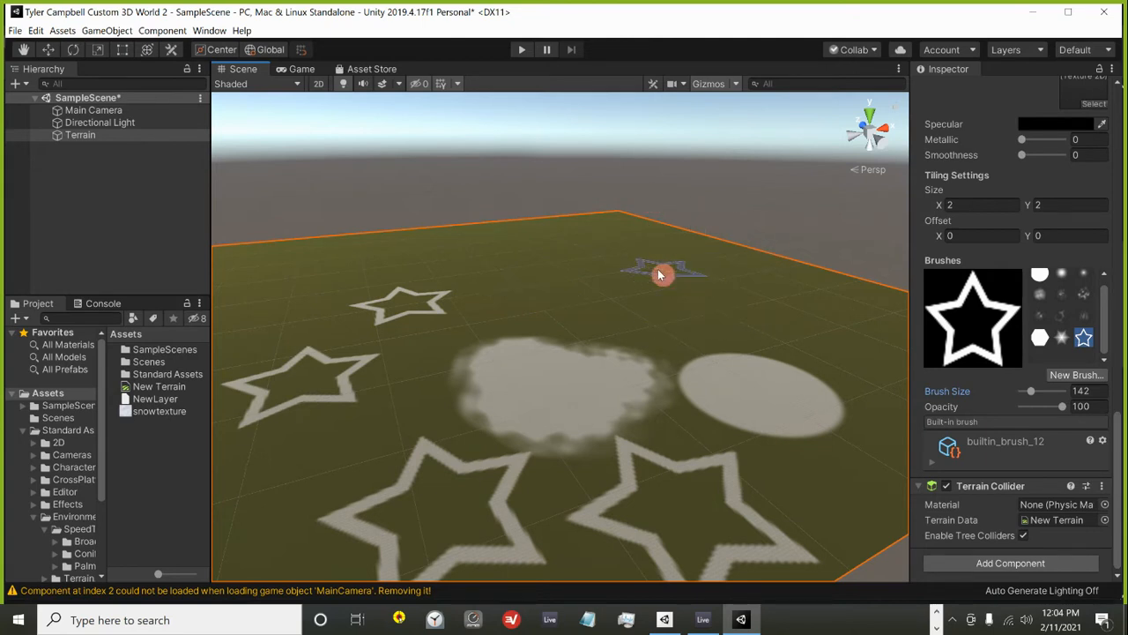
{"action": "key", "text": "ctrl+z"}
{"action": "key", "text": "ctrl+z"}
{"action": "key", "text": "ctrl+z"}
{"action": "key", "text": "ctrl+z"}
{"action": "key", "text": "ctrl+z"}
{"action": "key", "text": "ctrl+z"}
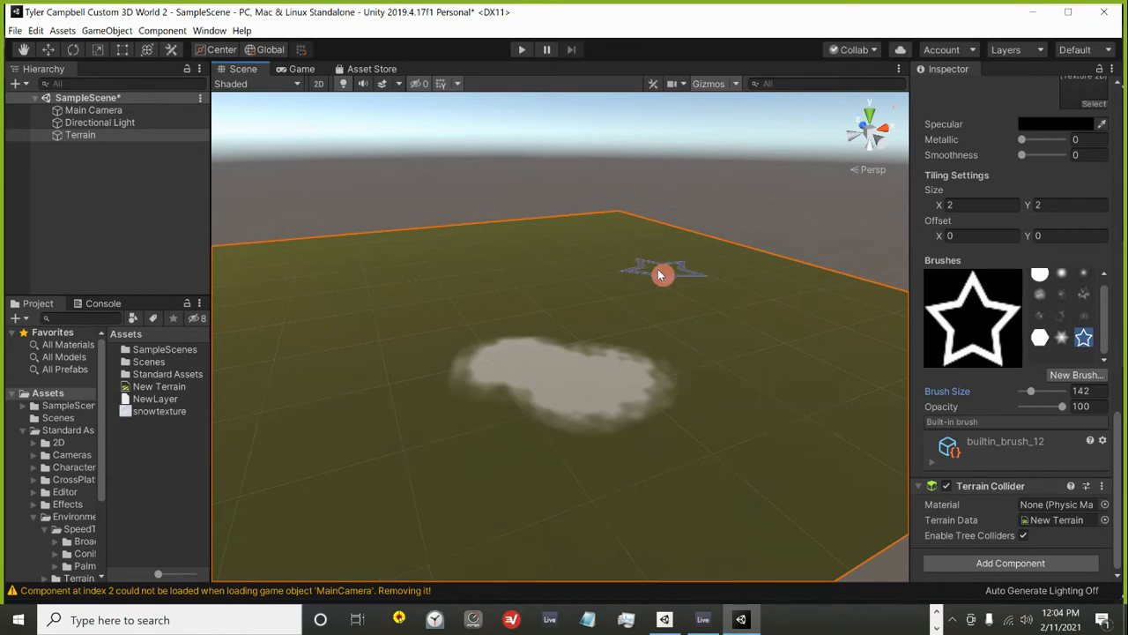
{"action": "key", "text": "ctrl+z"}
{"action": "key", "text": "ctrl+z"}
{"action": "key", "text": "ctrl+z"}
{"action": "key", "text": "ctrl+z"}
{"action": "key", "text": "ctrl+z"}
{"action": "key", "text": "ctrl+z"}
{"action": "key", "text": "ctrl+z"}
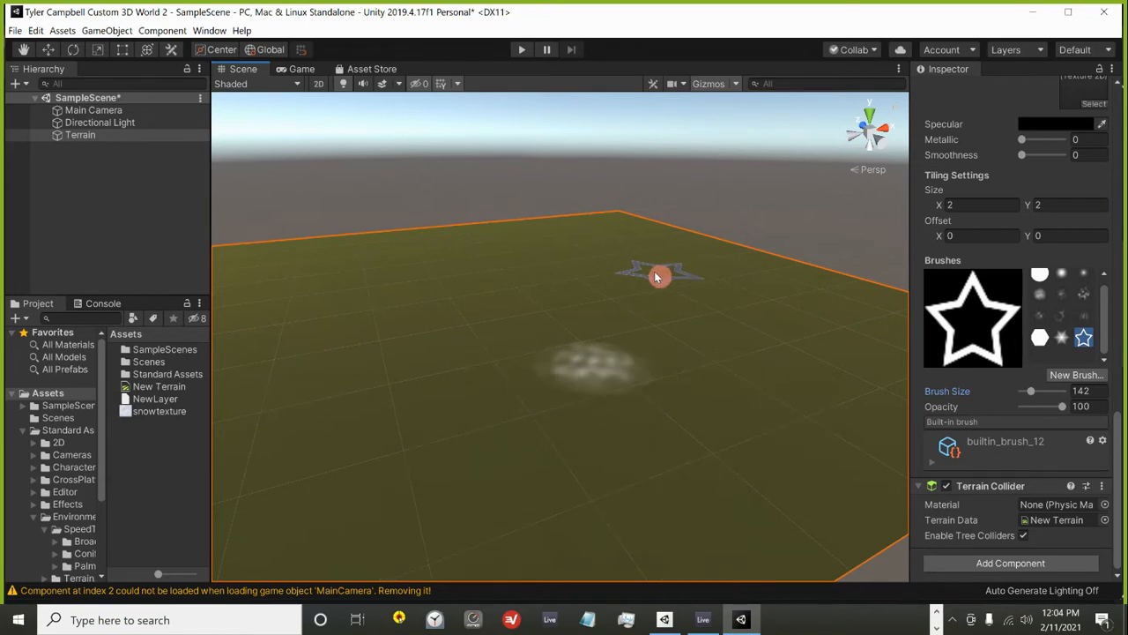
{"action": "key", "text": "ctrl+z"}
{"action": "key", "text": "ctrl+z"}
Select the Terrain object and change its paint tool to Raise or Lower Terrain.
{"action": "scroll", "coordinate": [476, 282], "scroll_direction": "down", "scroll_amount": 2}
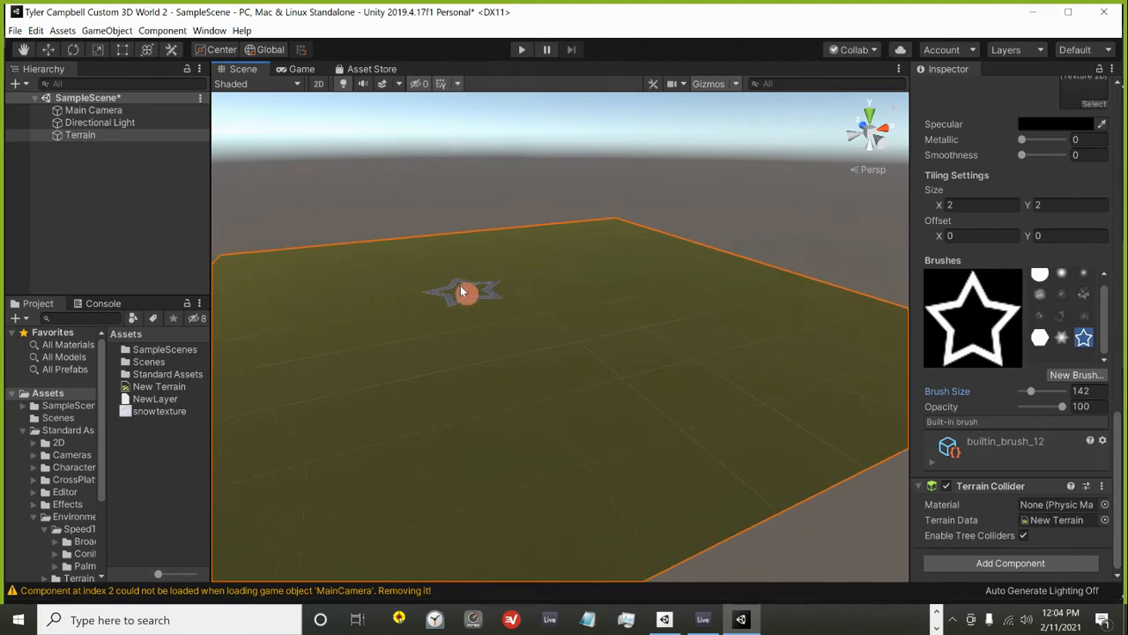
{"action": "scroll", "coordinate": [460, 291], "scroll_direction": "down", "scroll_amount": 4}
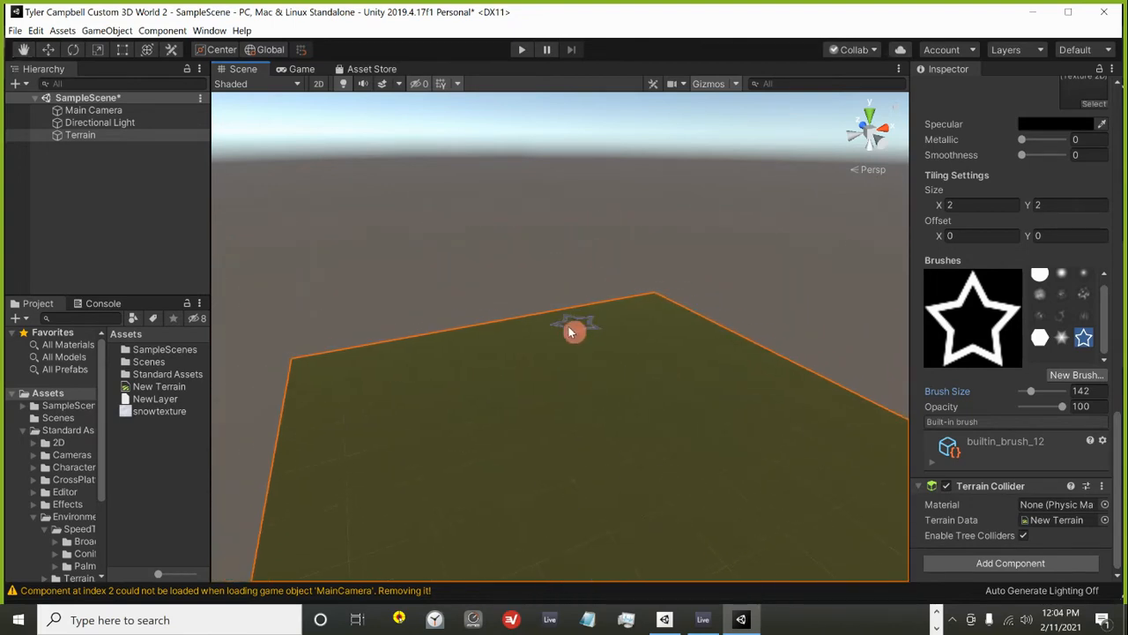
{"action": "mouse_move", "coordinate": [568, 328]}
{"action": "middle_mouse_down"}
{"action": "mouse_move", "coordinate": [555, 451]}
{"action": "mouse_move", "coordinate": [495, 475]}
{"action": "middle_mouse_up"}
{"action": "scroll", "coordinate": [510, 423], "scroll_direction": "up", "scroll_amount": 4}
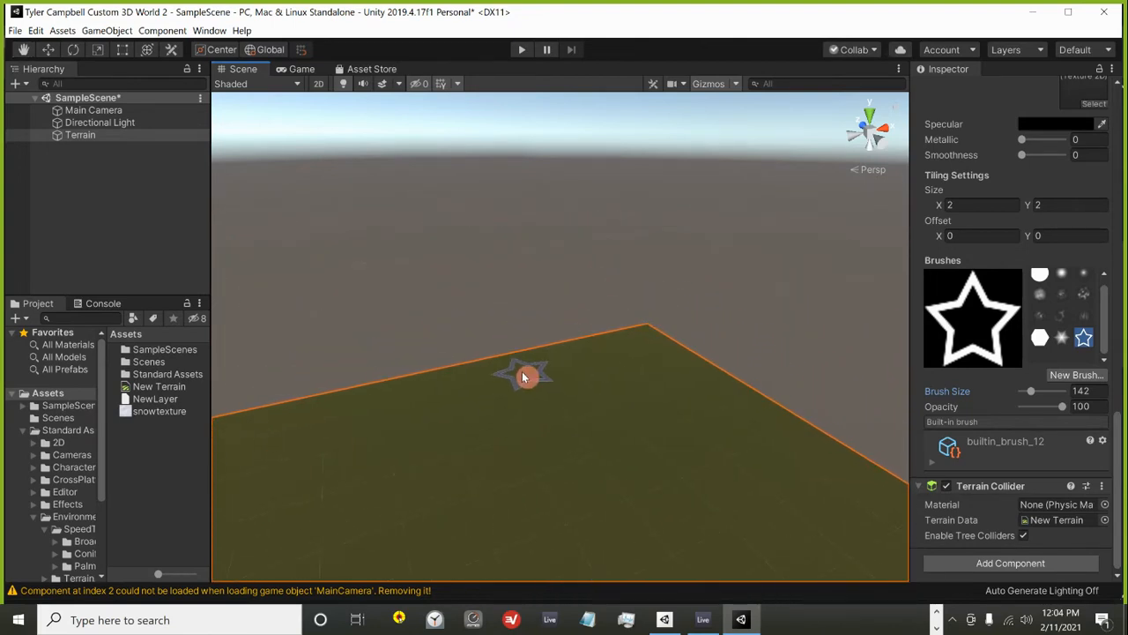
{"action": "mouse_move", "coordinate": [497, 397]}
{"action": "left_mouse_down", "text": "alt"}
{"action": "mouse_move", "coordinate": [763, 383]}
{"action": "mouse_move", "coordinate": [551, 439]}
{"action": "mouse_move", "coordinate": [575, 435]}
{"action": "mouse_move", "coordinate": [582, 383]}
{"action": "mouse_move", "coordinate": [594, 380]}
{"action": "mouse_move", "coordinate": [542, 407]}
{"action": "mouse_move", "coordinate": [592, 447]}
{"action": "mouse_move", "coordinate": [613, 407]}
{"action": "left_mouse_up", "text": "alt"}
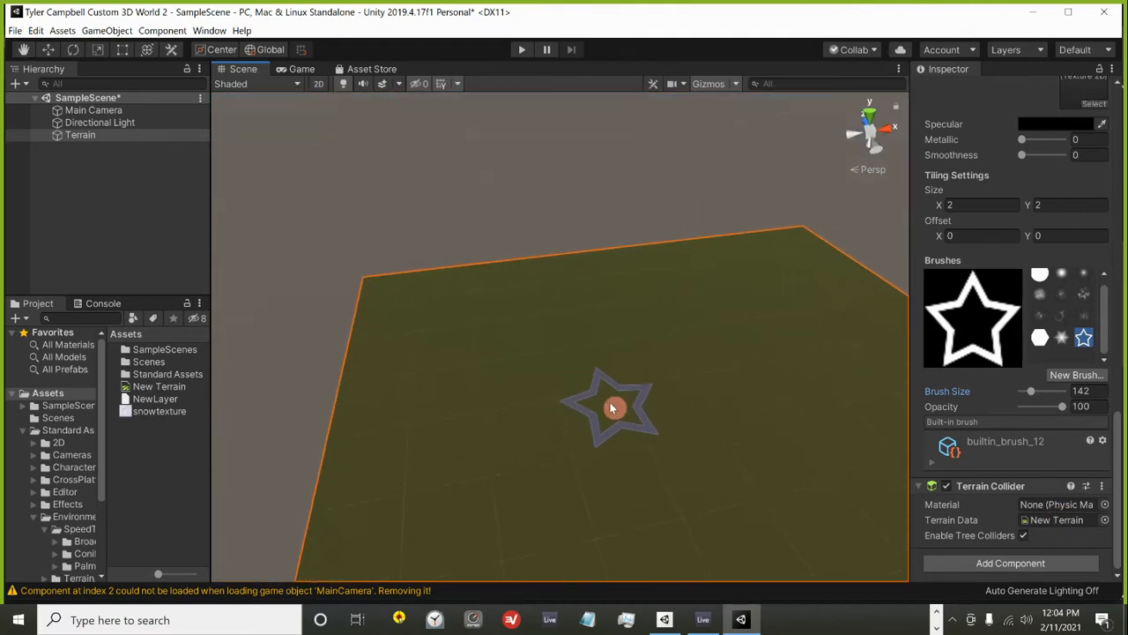
{"action": "scroll", "coordinate": [611, 404], "scroll_direction": "up", "scroll_amount": 2}
{"action": "mouse_move", "coordinate": [615, 315]}
{"action": "middle_mouse_down"}
{"action": "mouse_move", "coordinate": [377, 349]}
{"action": "mouse_move", "coordinate": [544, 344]}
{"action": "middle_mouse_up"}
{"action": "mouse_move", "coordinate": [820, 440]}
{"action": "middle_mouse_down"}
{"action": "mouse_move", "coordinate": [172, 474]}
{"action": "mouse_move", "coordinate": [637, 301]}
{"action": "mouse_move", "coordinate": [651, 492]}
{"action": "middle_mouse_up"}
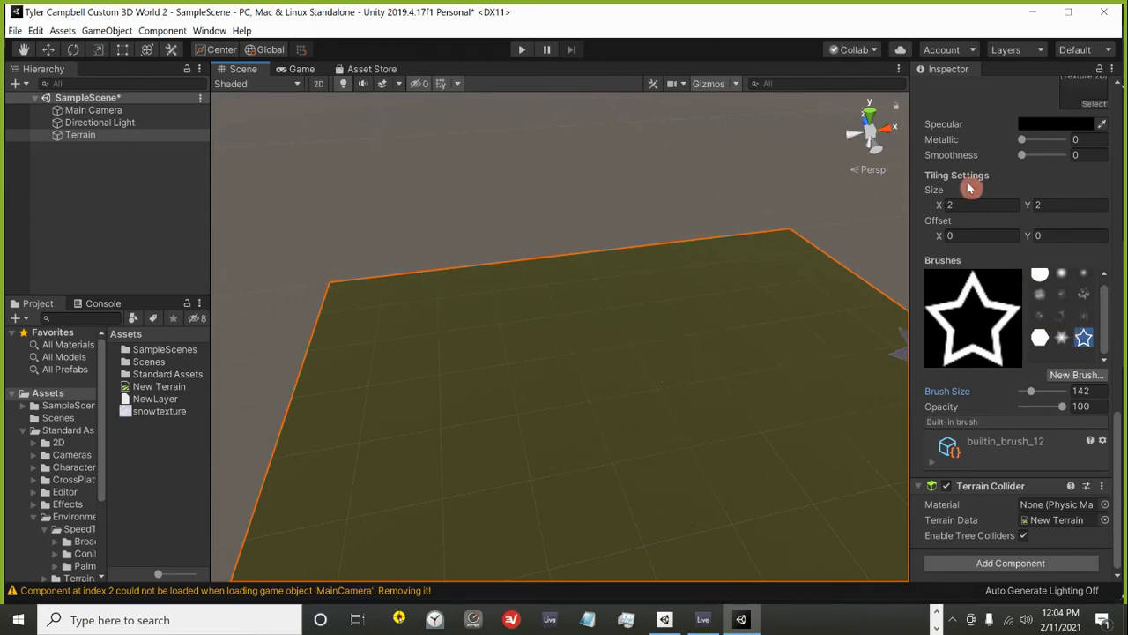
{"action": "scroll", "coordinate": [979, 194], "scroll_direction": "up", "scroll_amount": 10}
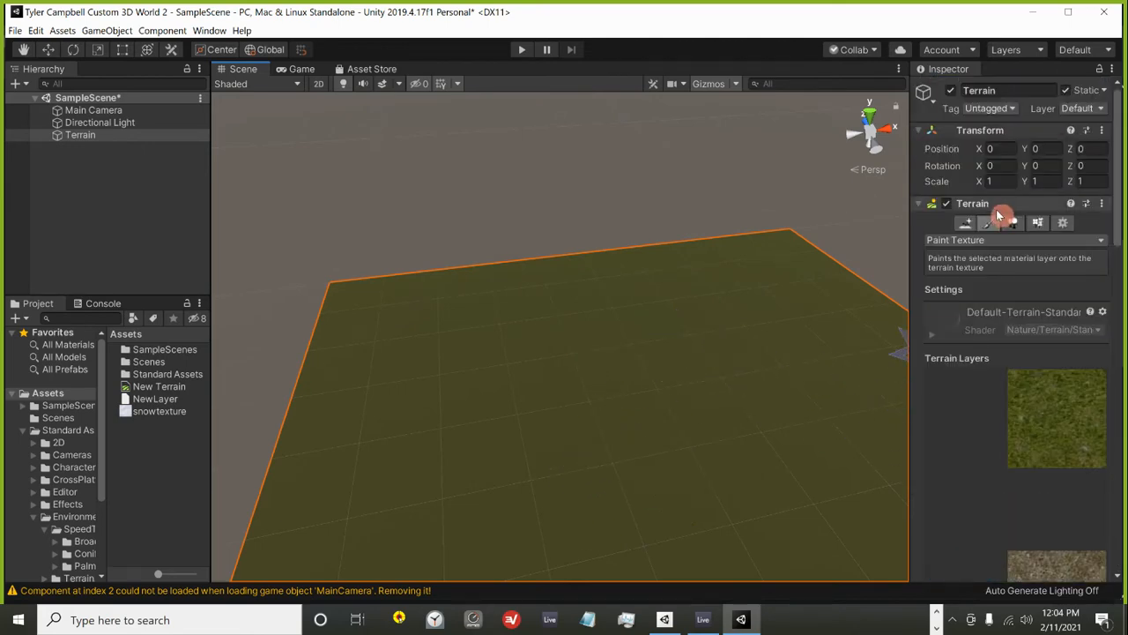
{"action": "left_click", "coordinate": [104, 134]}
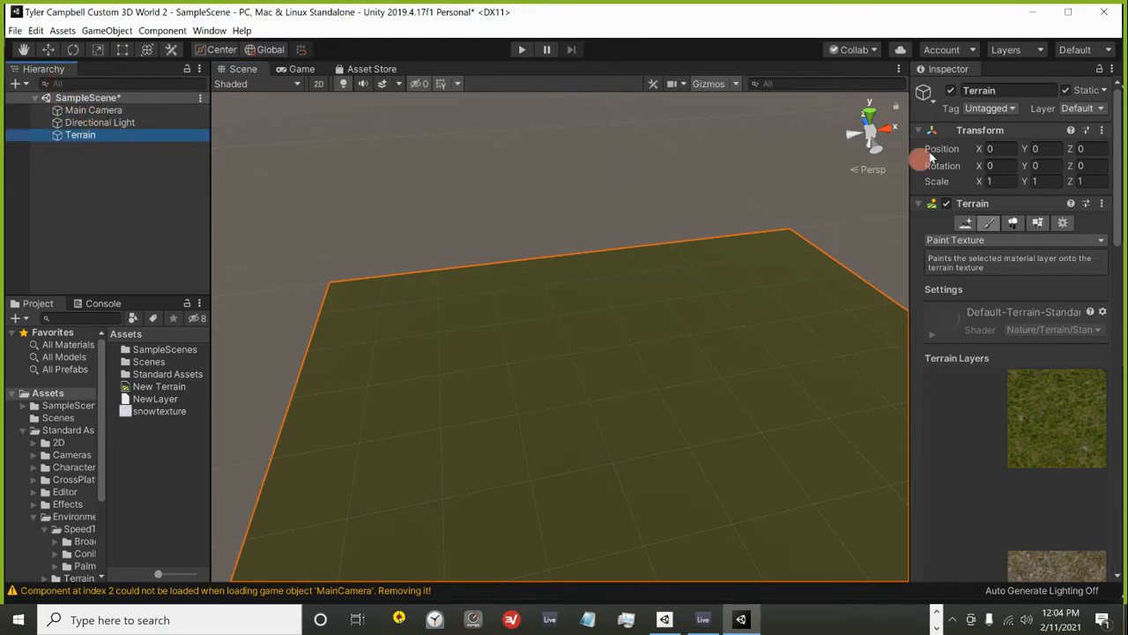
{"action": "left_click", "coordinate": [964, 78]}
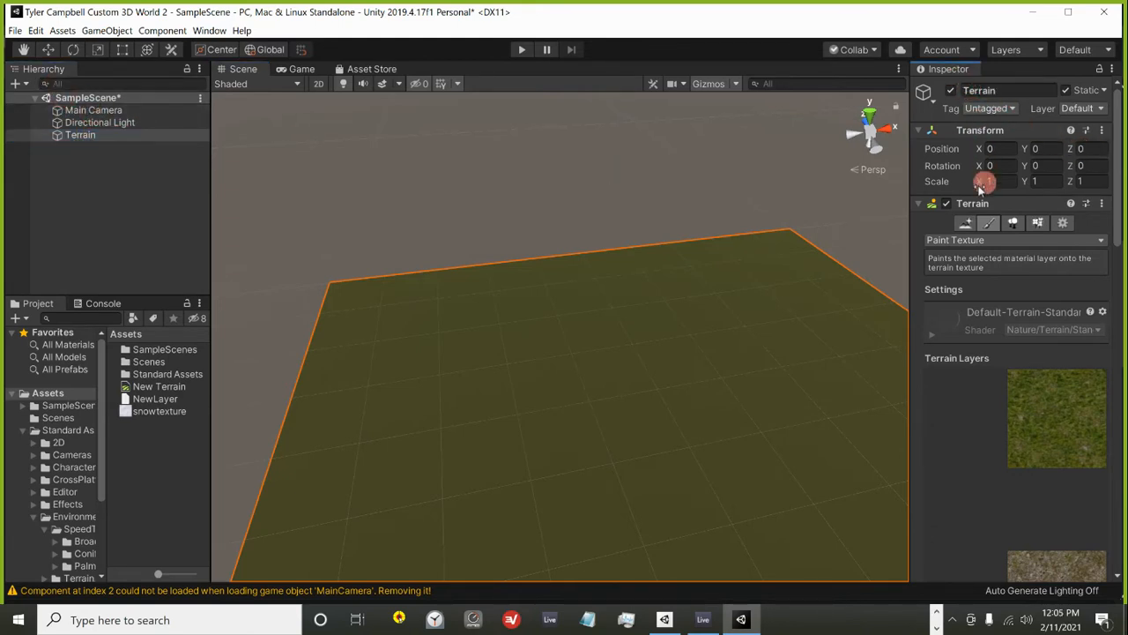
{"action": "left_click", "coordinate": [975, 247]}
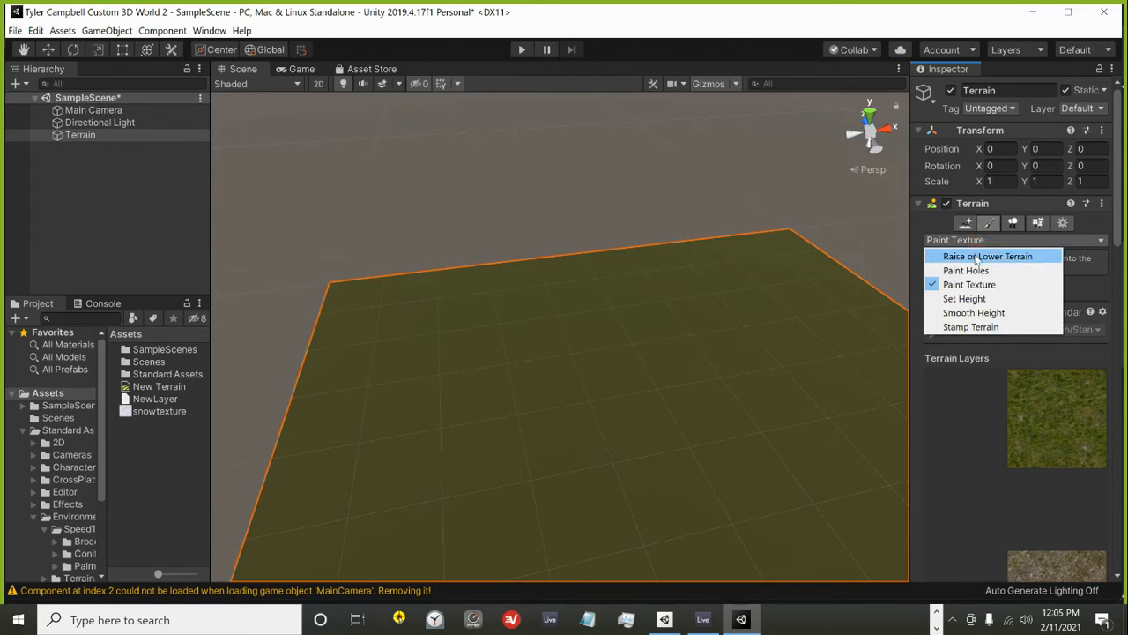
{"action": "left_click", "coordinate": [977, 256]}
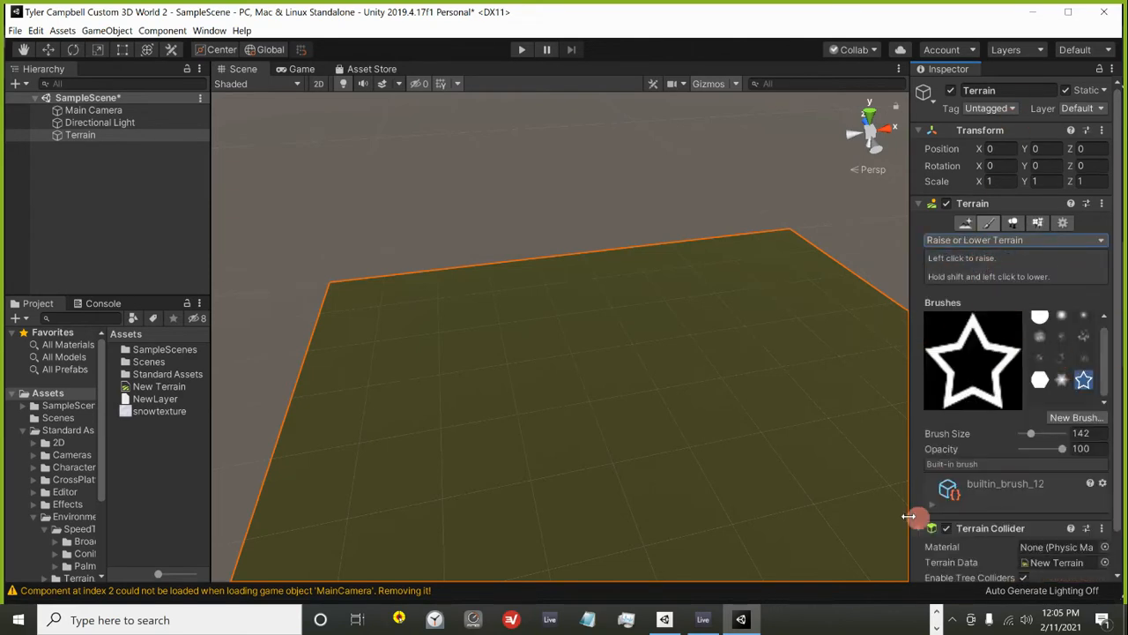
Use the solid round builtin_brush_1 at size 142 to raise a short flat-topped mound and a tall column beside it.
{"action": "scroll", "coordinate": [1053, 347], "scroll_direction": "up", "scroll_amount": 1}
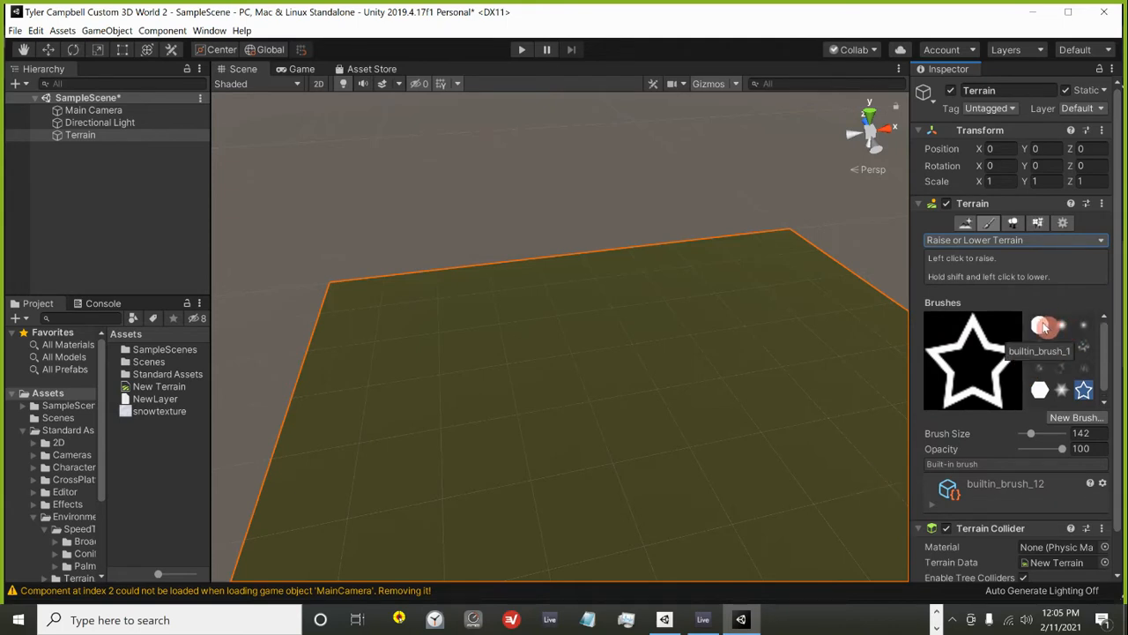
{"action": "left_click", "coordinate": [1042, 326]}
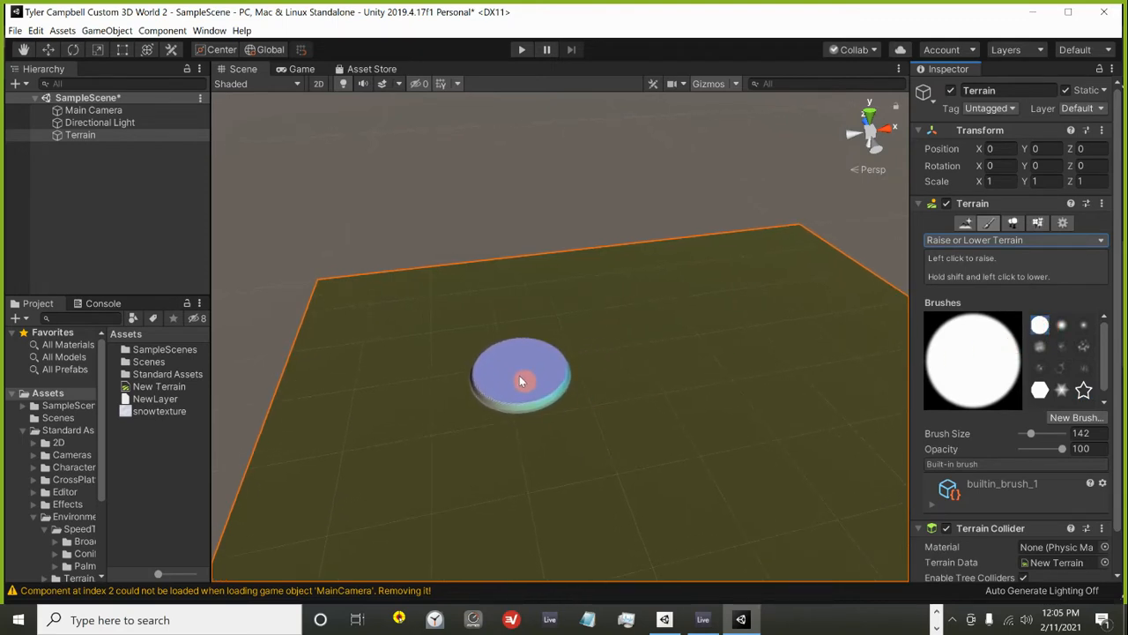
{"action": "left_click_drag", "start_coordinate": [520, 380], "coordinate": [531, 376]}
{"action": "left_click_drag", "start_coordinate": [674, 377], "coordinate": [675, 375]}
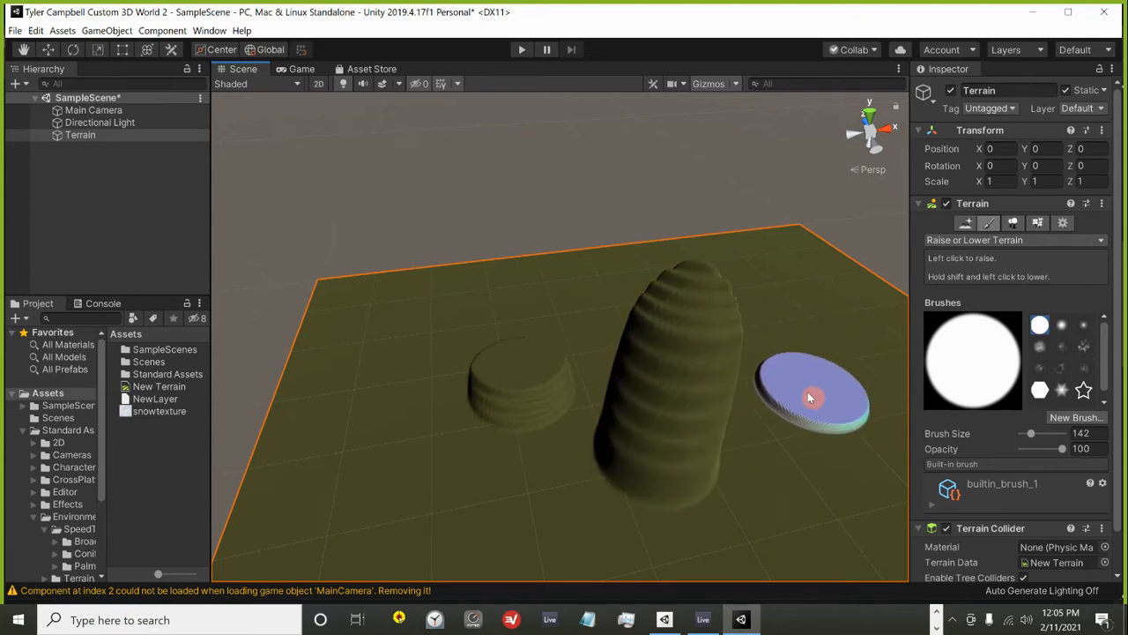
Switch to the soft round builtin_brush_2 and raise a small smooth hill in front of the flat-topped mound.
{"action": "left_click", "coordinate": [1066, 330]}
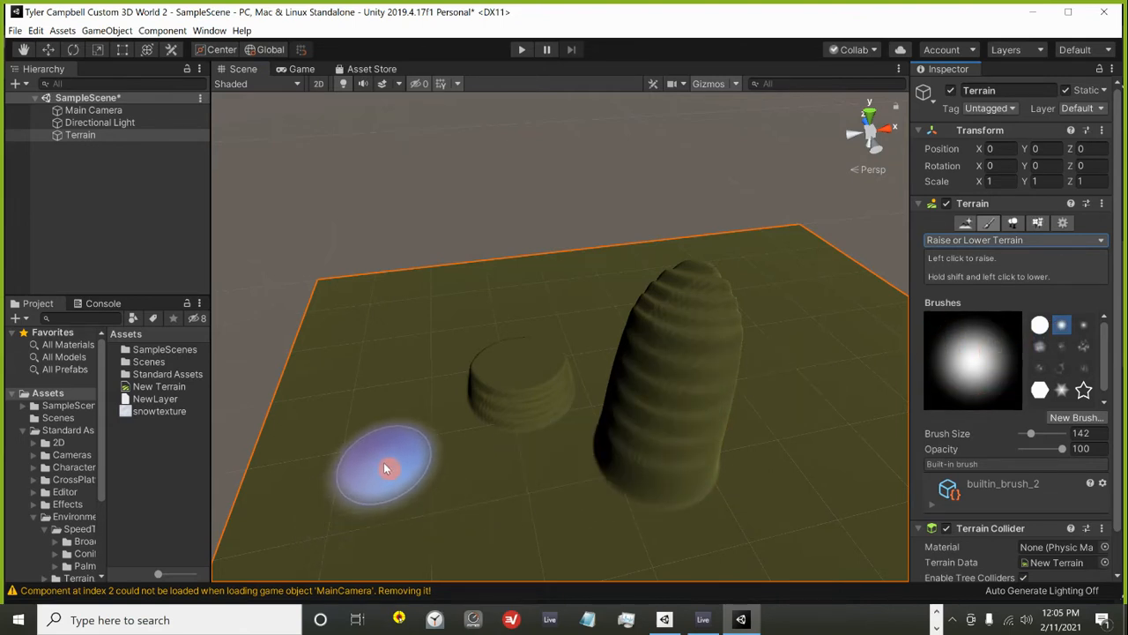
{"action": "left_click_drag", "start_coordinate": [384, 462], "coordinate": [423, 463]}
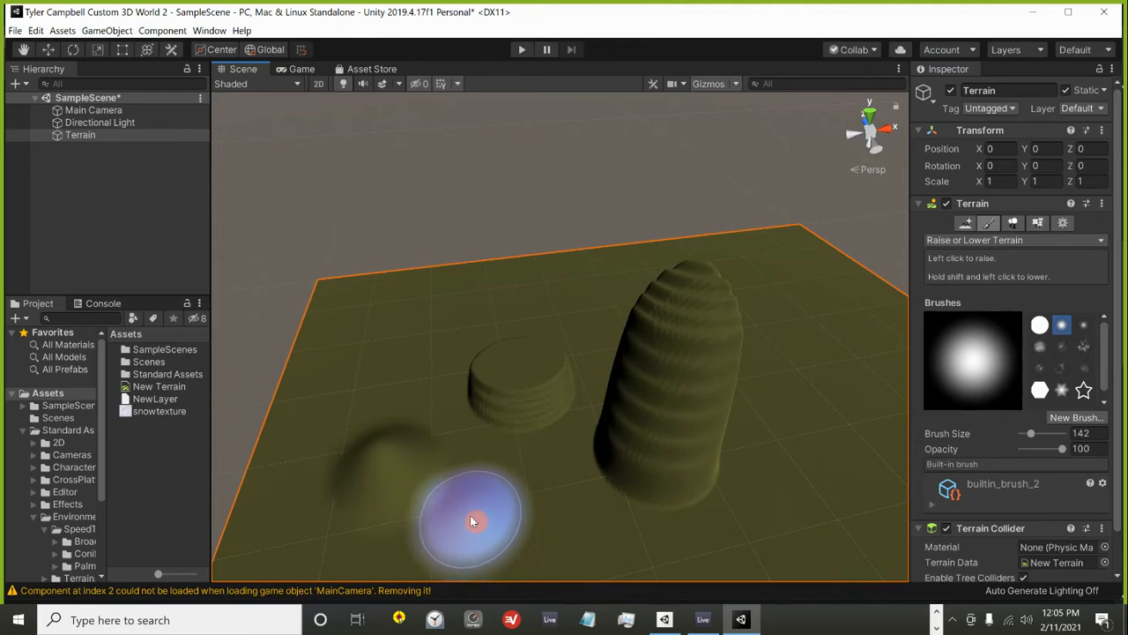
{"action": "scroll", "coordinate": [476, 518], "scroll_direction": "up", "scroll_amount": 2}
{"action": "scroll", "coordinate": [542, 486], "scroll_direction": "up", "scroll_amount": 4}
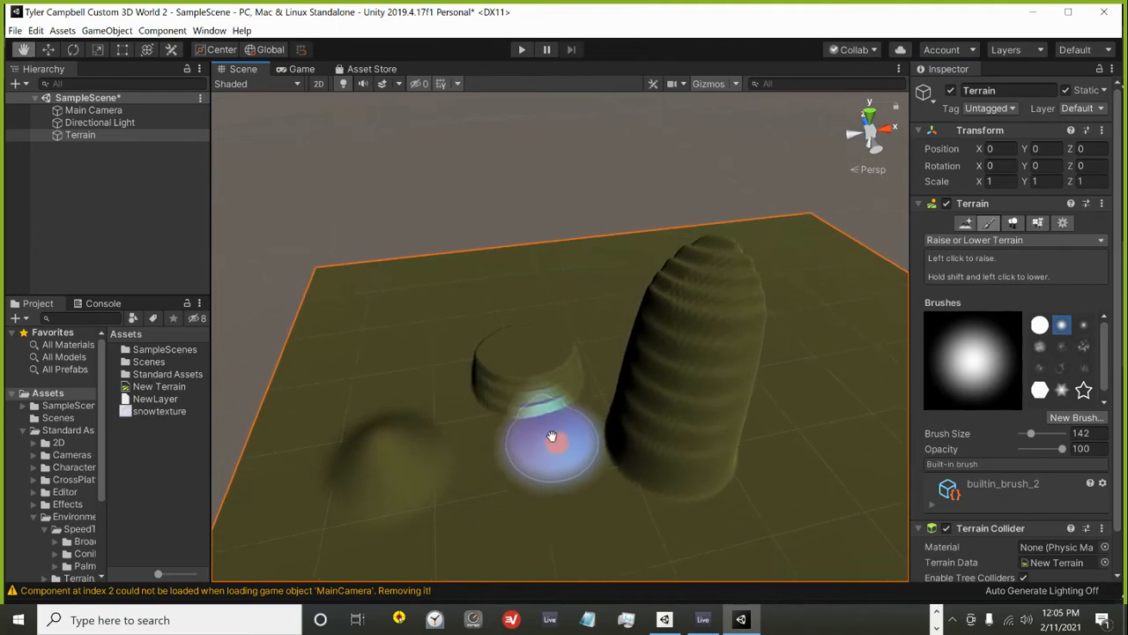
{"action": "middle_click_drag", "start_coordinate": [627, 239], "coordinate": [636, 222]}
{"action": "middle_click_drag", "start_coordinate": [614, 345], "coordinate": [637, 264]}
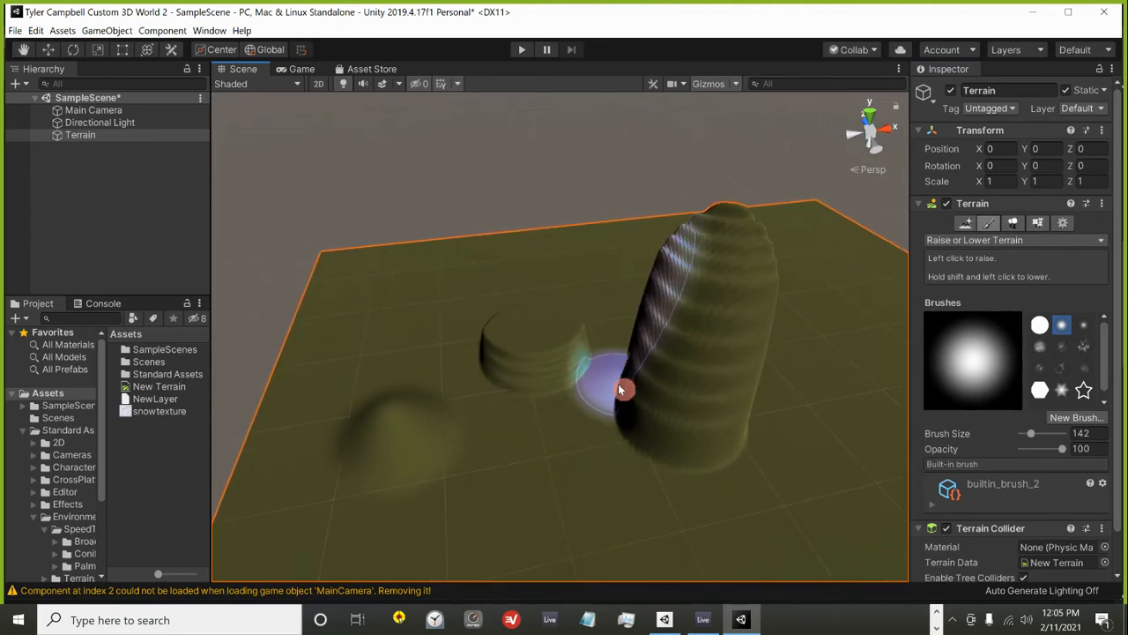
{"action": "middle_click_drag", "start_coordinate": [534, 534], "coordinate": [573, 412]}
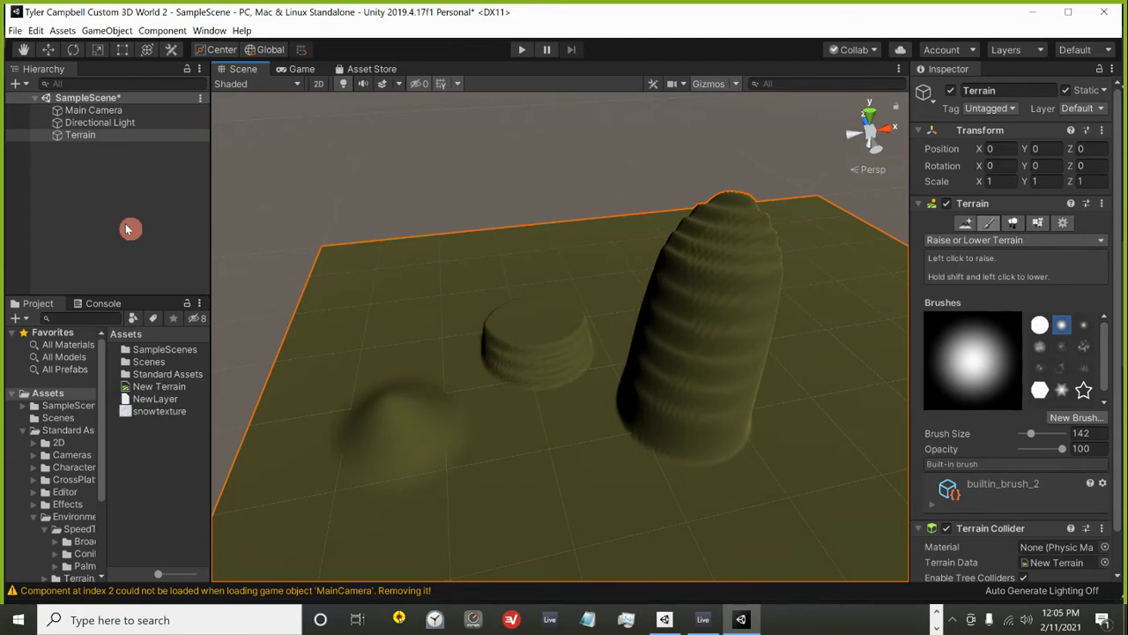
Set the Directional Light's intensity to 2 and increase it further to about 2.5.
{"action": "left_click", "coordinate": [84, 123]}
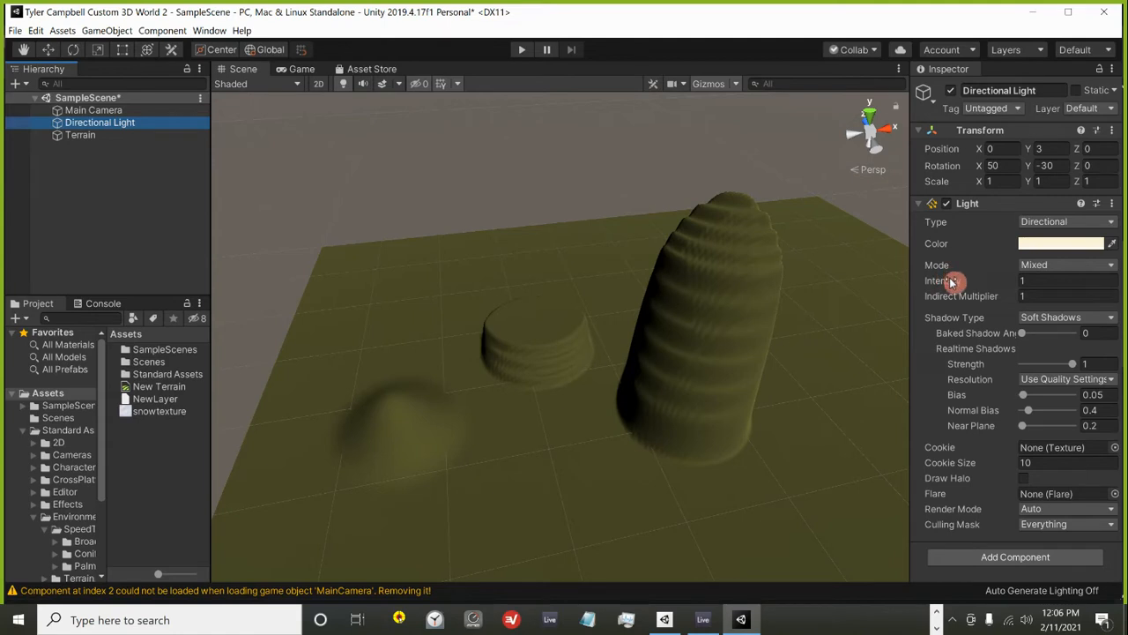
{"action": "left_click", "coordinate": [1031, 280]}
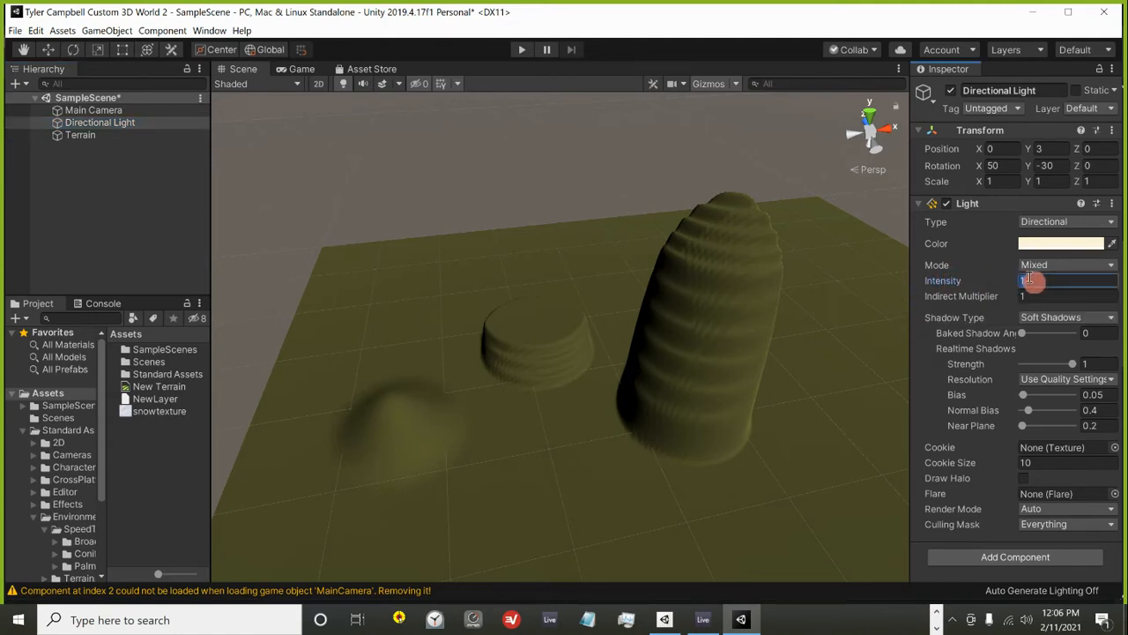
{"action": "type", "text": "2"}
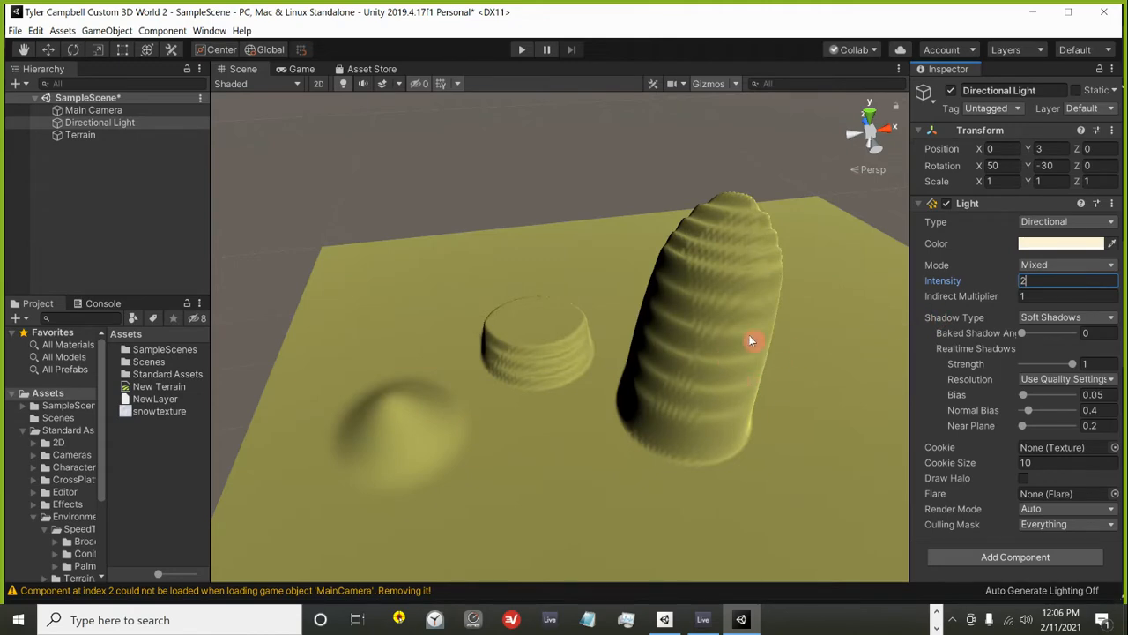
{"action": "left_click", "coordinate": [959, 280]}
{"action": "left_click_drag", "start_coordinate": [952, 277], "coordinate": [974, 265]}
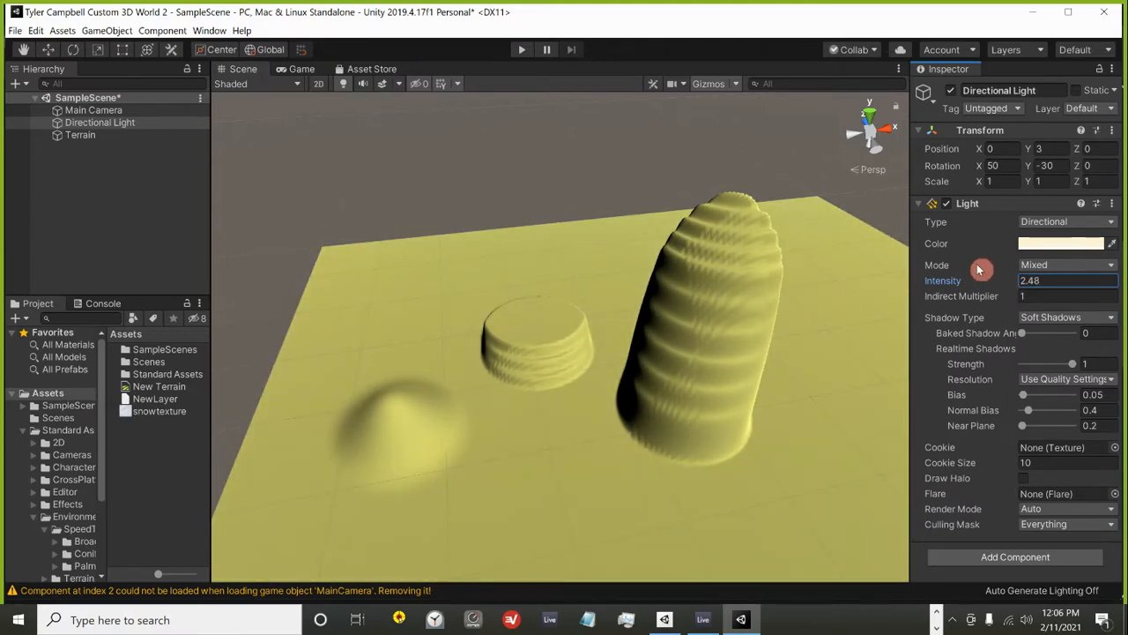
{"action": "left_click", "coordinate": [82, 126]}
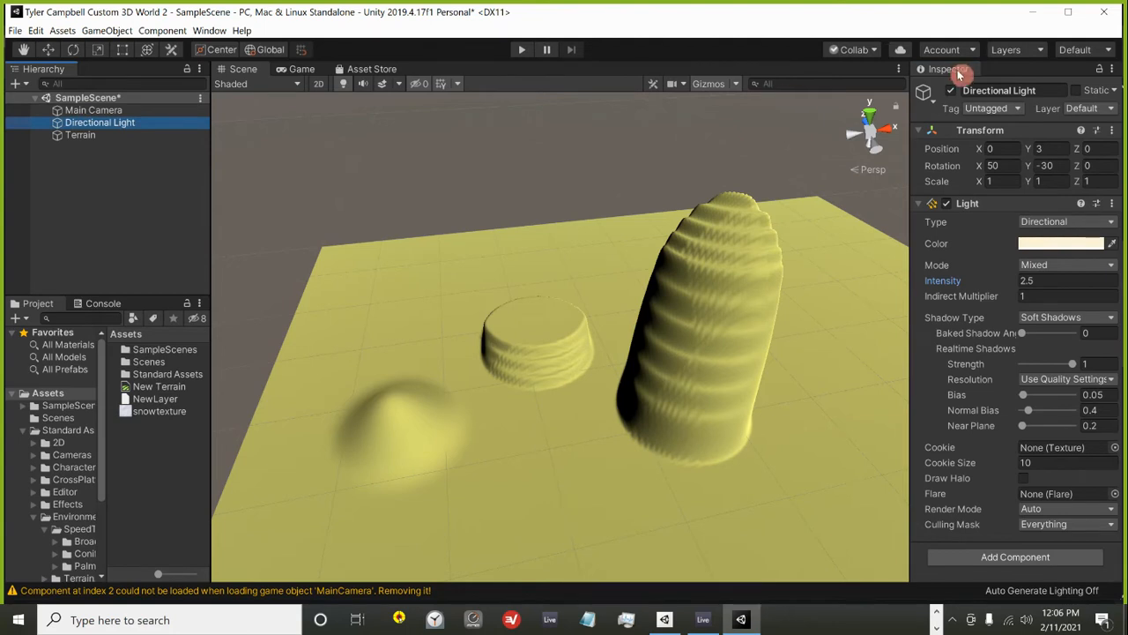
{"action": "left_click", "coordinate": [1020, 280]}
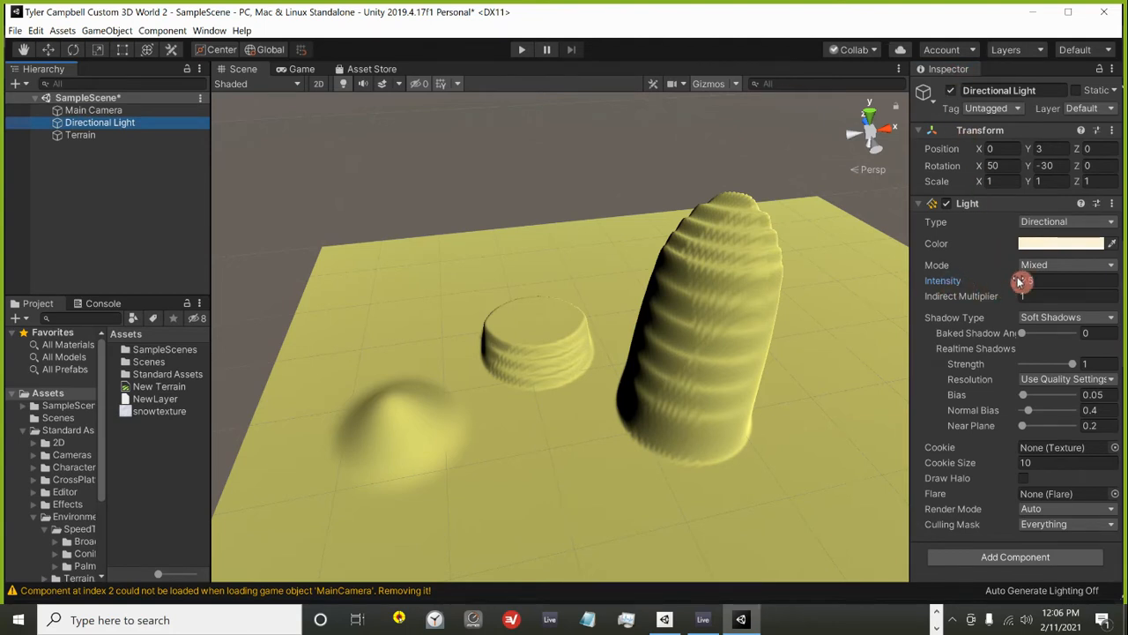
Select the Terrain and lower the column, flat-topped mound and smooth hills back to flat ground with builtin_brush_2 at size 142.
{"action": "left_click", "coordinate": [81, 135]}
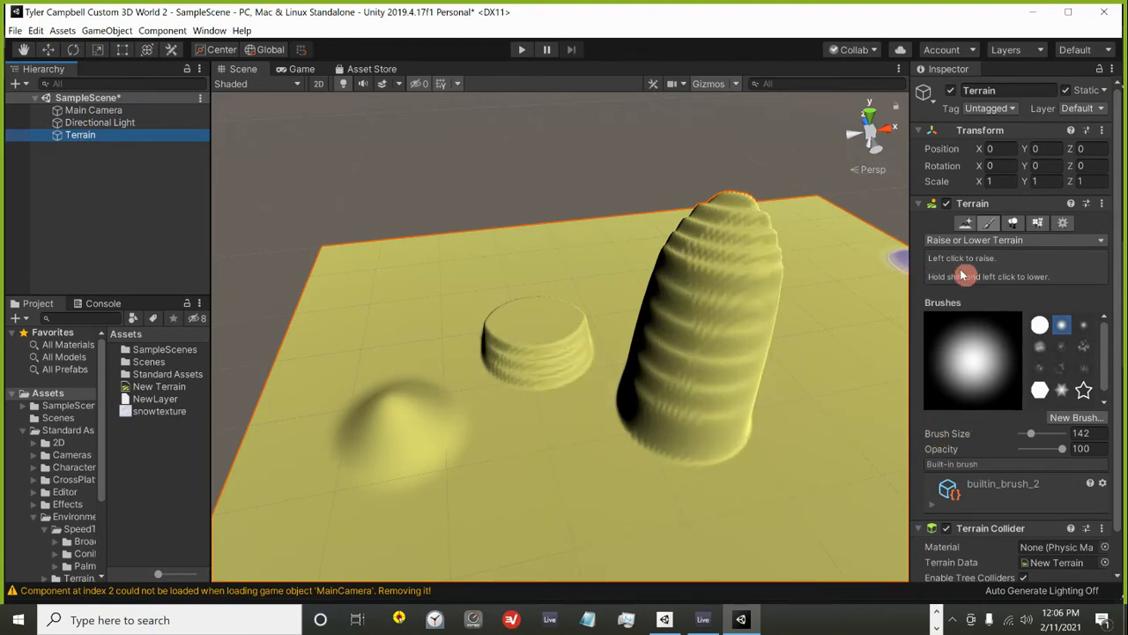
{"action": "left_click", "coordinate": [991, 226]}
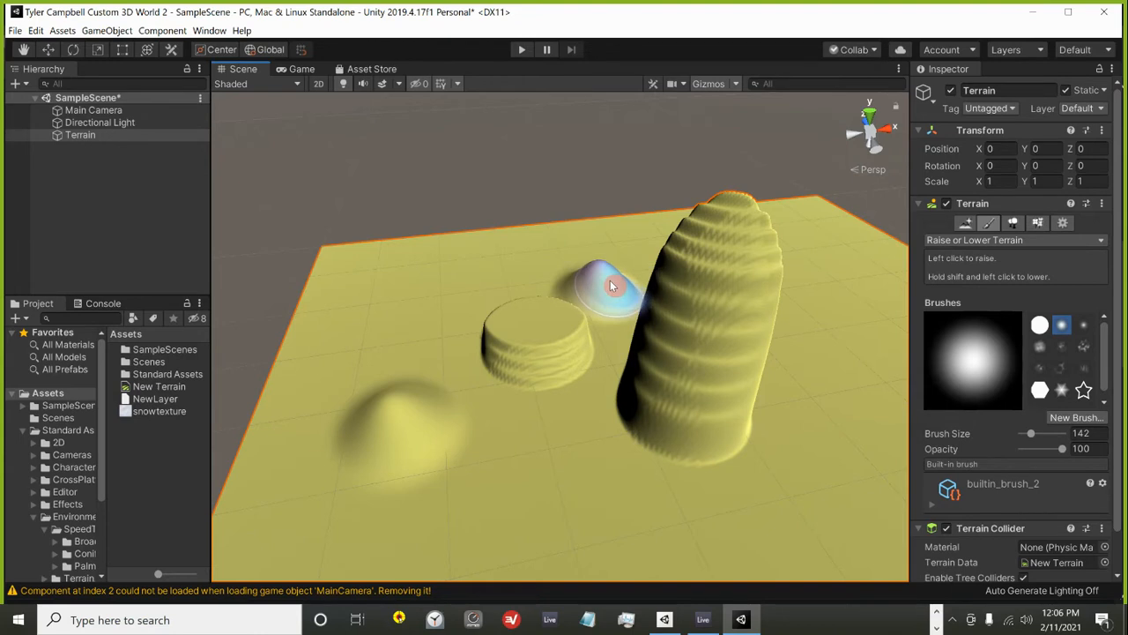
{"action": "mouse_move", "coordinate": [598, 282]}
{"action": "left_mouse_down", "text": "shift"}
{"action": "mouse_move", "coordinate": [714, 277]}
{"action": "mouse_move", "coordinate": [733, 355]}
{"action": "mouse_move", "coordinate": [680, 303]}
{"action": "mouse_move", "coordinate": [675, 385]}
{"action": "mouse_move", "coordinate": [661, 362]}
{"action": "mouse_move", "coordinate": [691, 330]}
{"action": "mouse_move", "coordinate": [717, 394]}
{"action": "mouse_move", "coordinate": [650, 388]}
{"action": "mouse_move", "coordinate": [733, 416]}
{"action": "mouse_move", "coordinate": [603, 281]}
{"action": "mouse_move", "coordinate": [554, 389]}
{"action": "left_mouse_up", "text": "shift"}
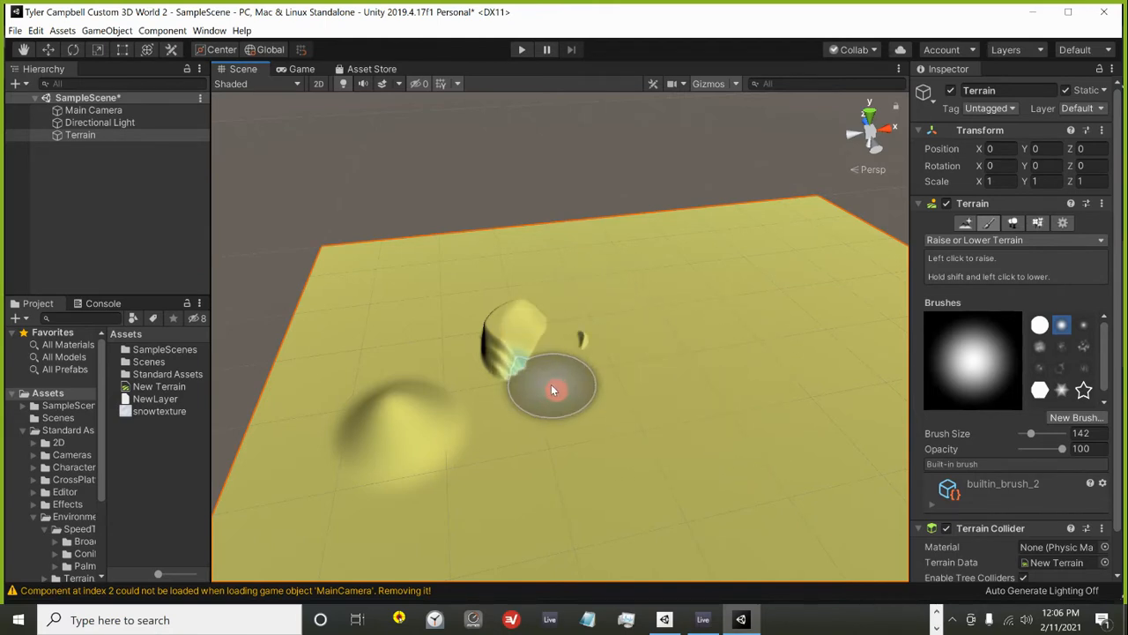
{"action": "mouse_move", "coordinate": [524, 330]}
{"action": "left_mouse_down", "text": "shift"}
{"action": "mouse_move", "coordinate": [486, 468]}
{"action": "mouse_move", "coordinate": [363, 451]}
{"action": "mouse_move", "coordinate": [403, 456]}
{"action": "mouse_move", "coordinate": [434, 412]}
{"action": "left_mouse_up", "text": "shift"}
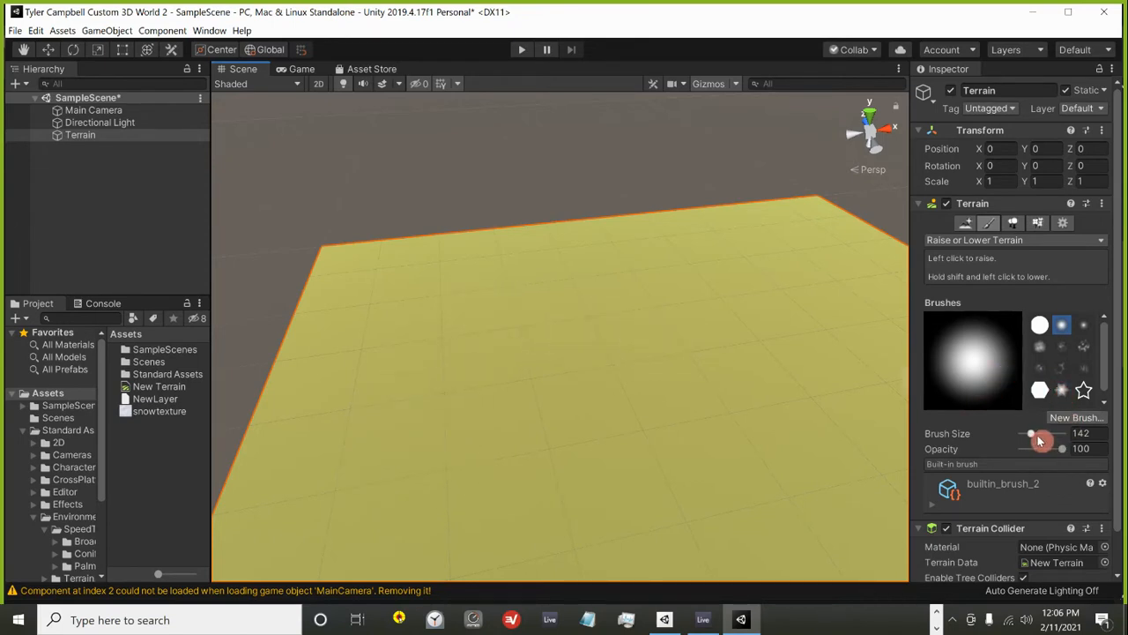
Raise nearly the whole terrain surface at once with the solid round builtin_brush_1 at brush size 1582.
{"action": "left_click_drag", "start_coordinate": [1040, 441], "coordinate": [1042, 437]}
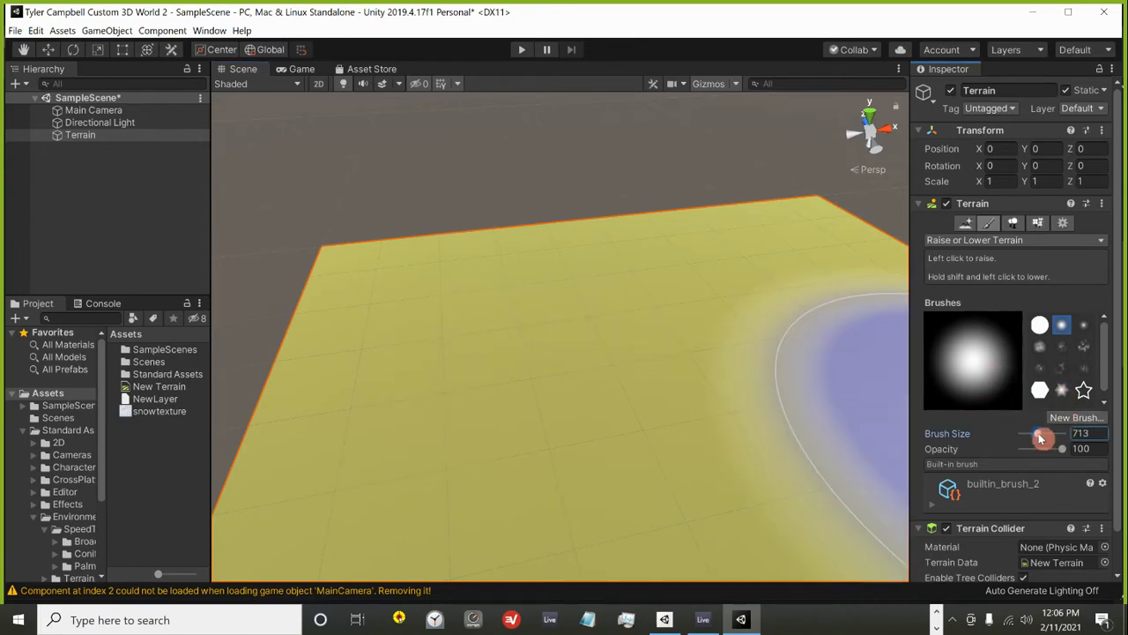
{"action": "left_click", "coordinate": [1040, 326]}
{"action": "mouse_move", "coordinate": [303, 333]}
{"action": "left_mouse_down"}
{"action": "mouse_move", "coordinate": [446, 319]}
{"action": "mouse_move", "coordinate": [690, 336]}
{"action": "left_mouse_up"}
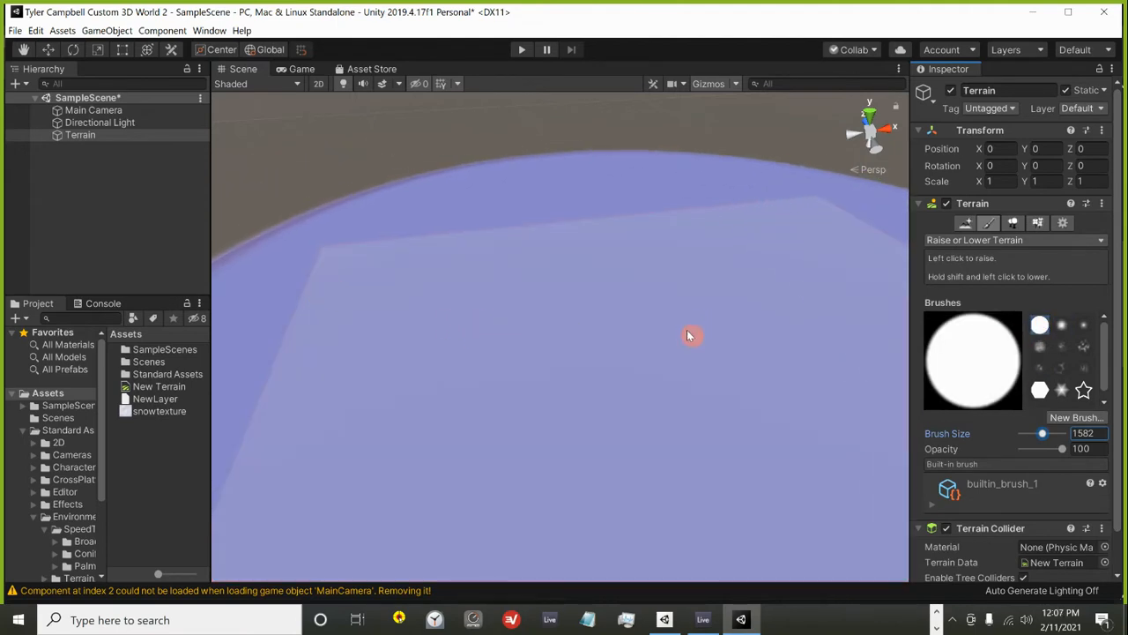
{"action": "left_click", "coordinate": [692, 336]}
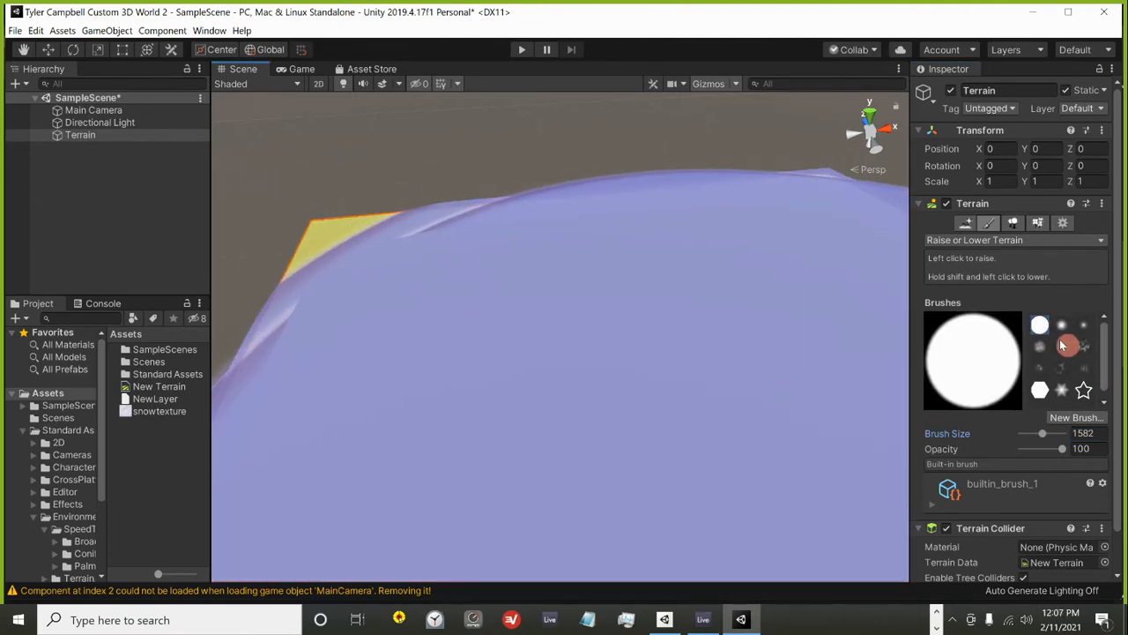
Use the soft round builtin_brush_2 at size 114 to raise an irregular hill mid-terrain and a small peak near the far left corner.
{"action": "left_click_drag", "start_coordinate": [1042, 432], "coordinate": [1036, 433]}
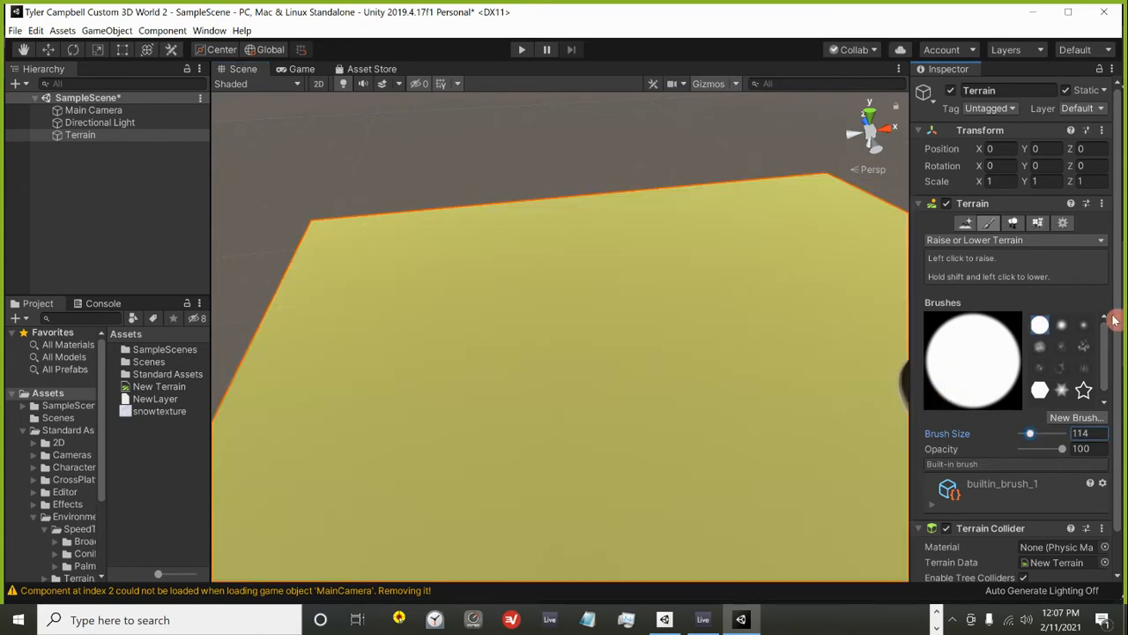
{"action": "left_click", "coordinate": [1061, 327]}
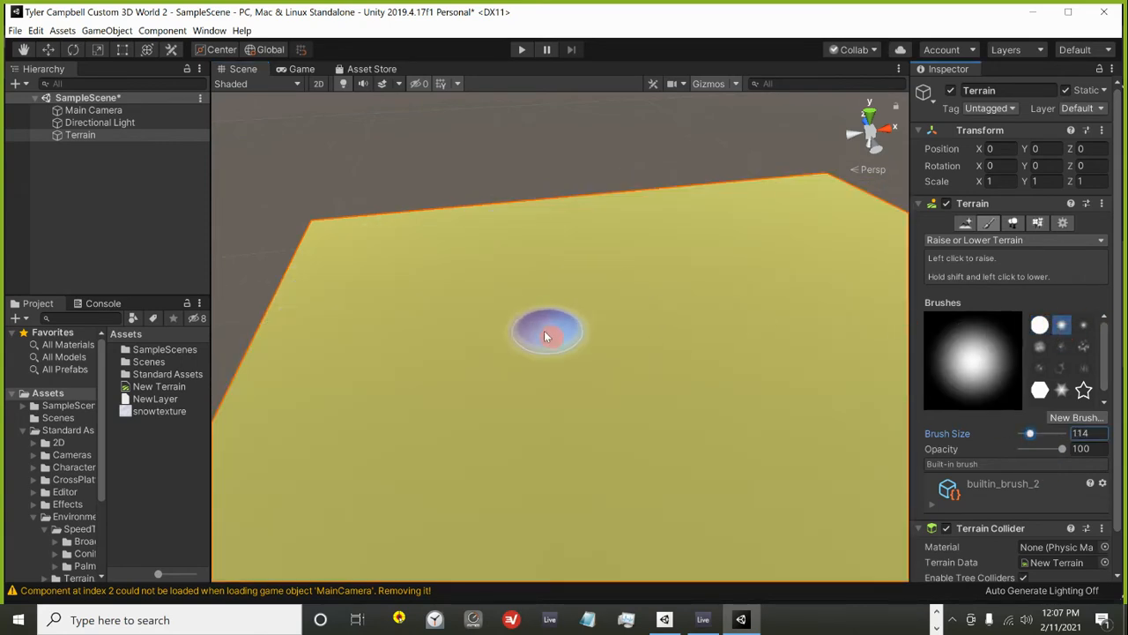
{"action": "mouse_move", "coordinate": [541, 347]}
{"action": "left_mouse_down"}
{"action": "mouse_move", "coordinate": [614, 370]}
{"action": "mouse_move", "coordinate": [569, 330]}
{"action": "mouse_move", "coordinate": [537, 345]}
{"action": "mouse_move", "coordinate": [589, 409]}
{"action": "mouse_move", "coordinate": [623, 365]}
{"action": "mouse_move", "coordinate": [580, 348]}
{"action": "mouse_move", "coordinate": [578, 392]}
{"action": "mouse_move", "coordinate": [564, 353]}
{"action": "mouse_move", "coordinate": [549, 386]}
{"action": "mouse_move", "coordinate": [566, 356]}
{"action": "left_mouse_up"}
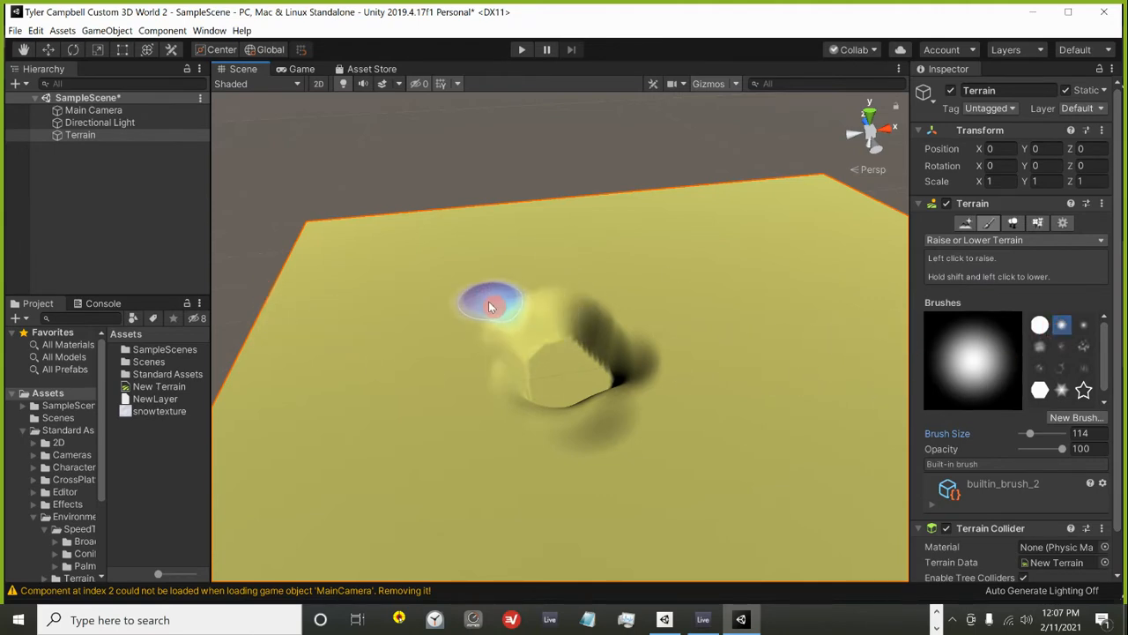
{"action": "left_click", "coordinate": [363, 232]}
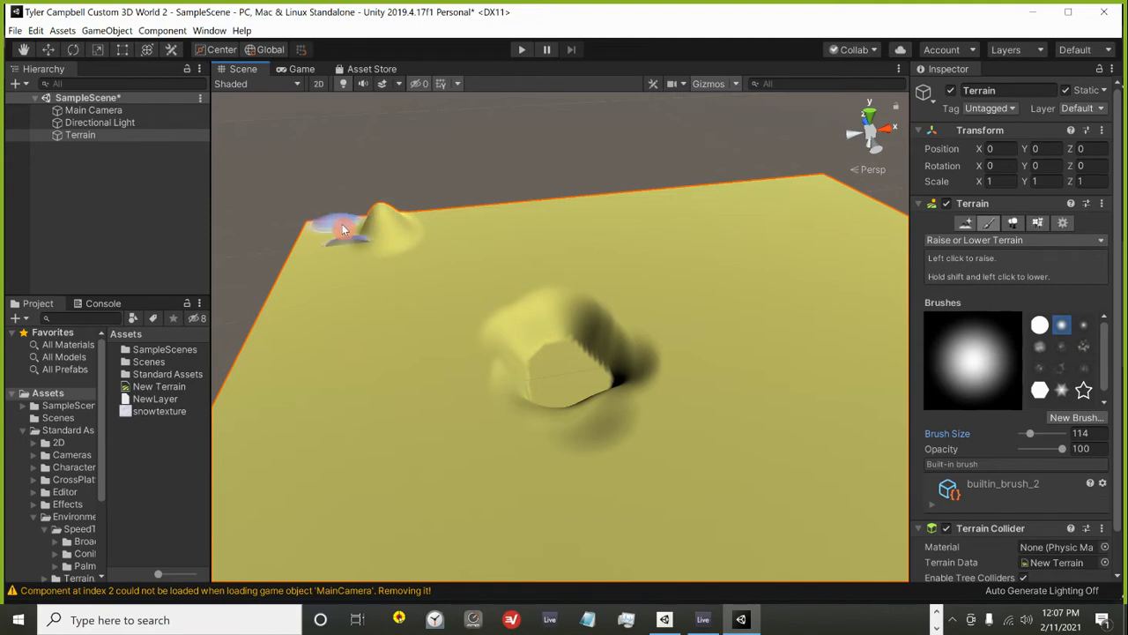
Increase the brush size to 378 and raise broad rolling hills around the far left corner and along the back edge of the terrain.
{"action": "left_click", "coordinate": [1041, 433]}
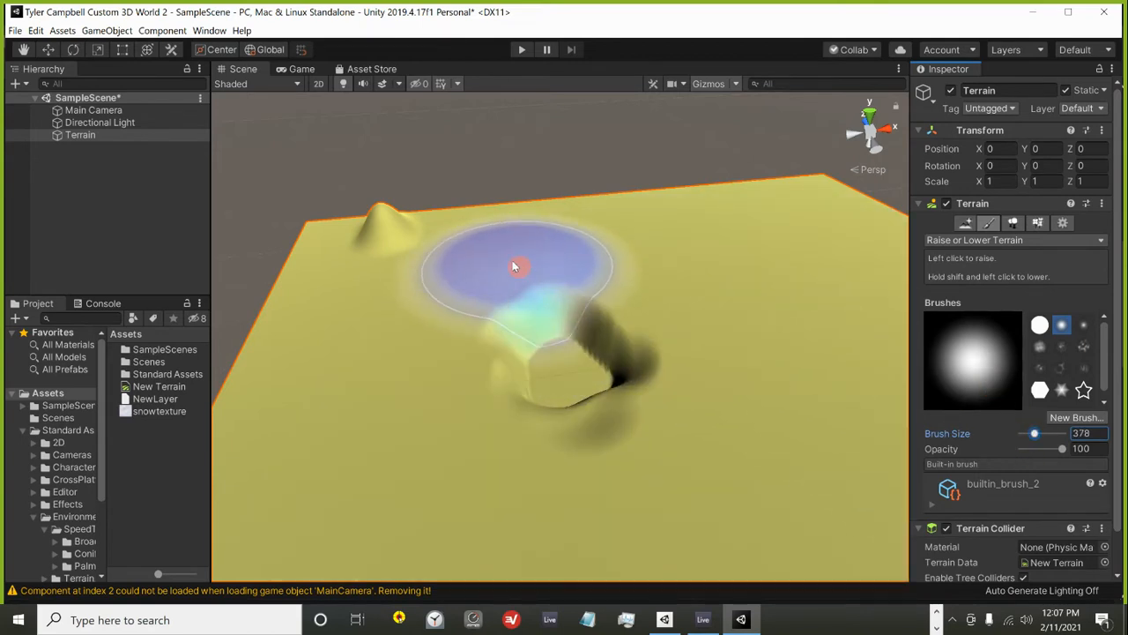
{"action": "left_click_drag", "start_coordinate": [462, 238], "coordinate": [316, 244]}
{"action": "left_click", "coordinate": [329, 221]}
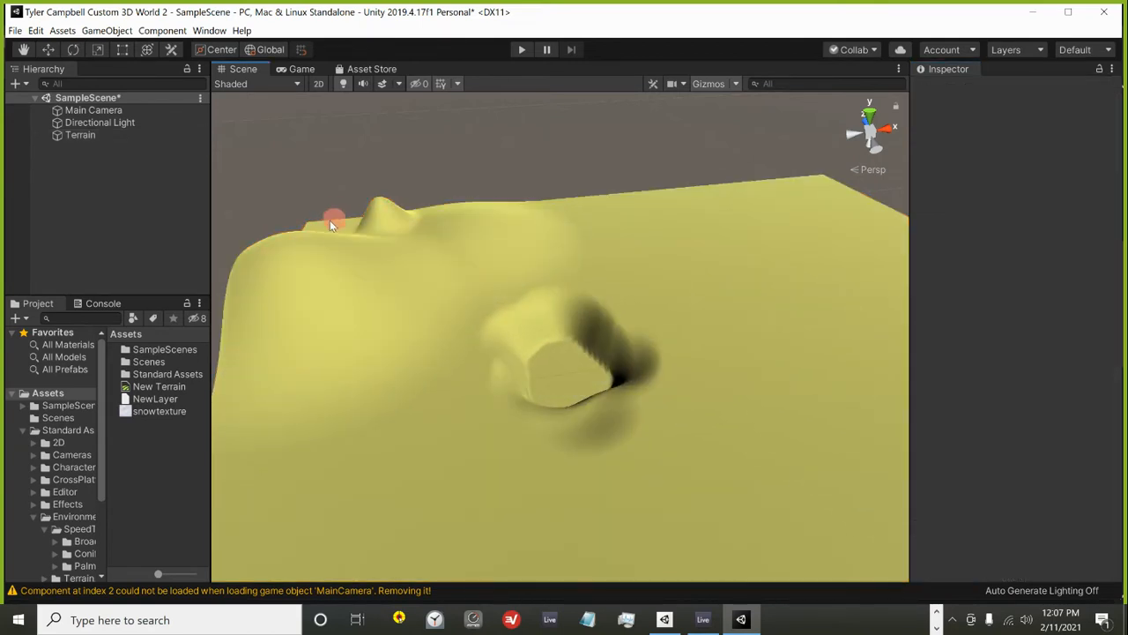
{"action": "left_click", "coordinate": [331, 228]}
{"action": "left_click", "coordinate": [84, 138]}
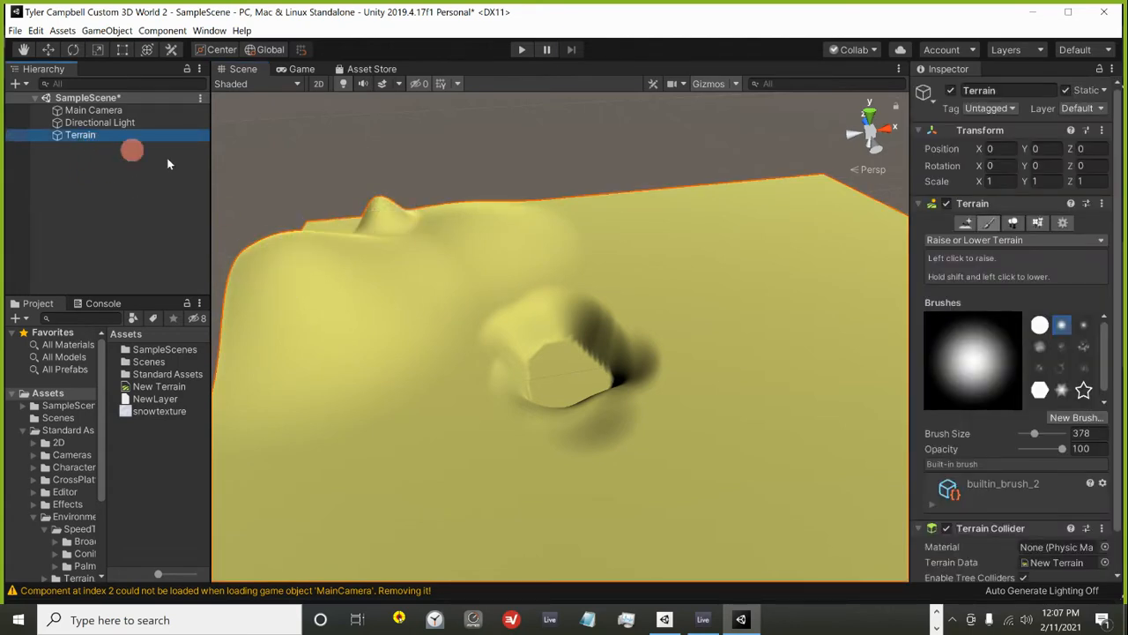
{"action": "left_click_drag", "start_coordinate": [337, 224], "coordinate": [358, 228]}
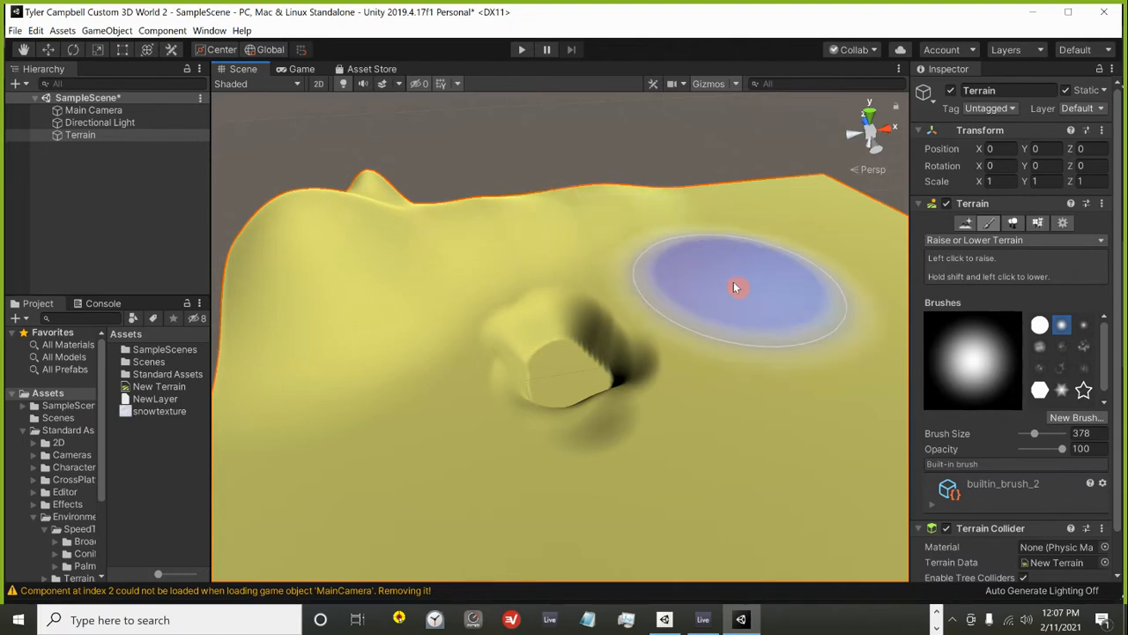
Raise a smooth ridge along the terrain's right edge, with a large hill at the near corner, using builtin_brush_2 at size 378.
{"action": "scroll", "coordinate": [733, 287], "scroll_direction": "down", "scroll_amount": 4}
{"action": "scroll", "coordinate": [769, 337], "scroll_direction": "down", "scroll_amount": 4}
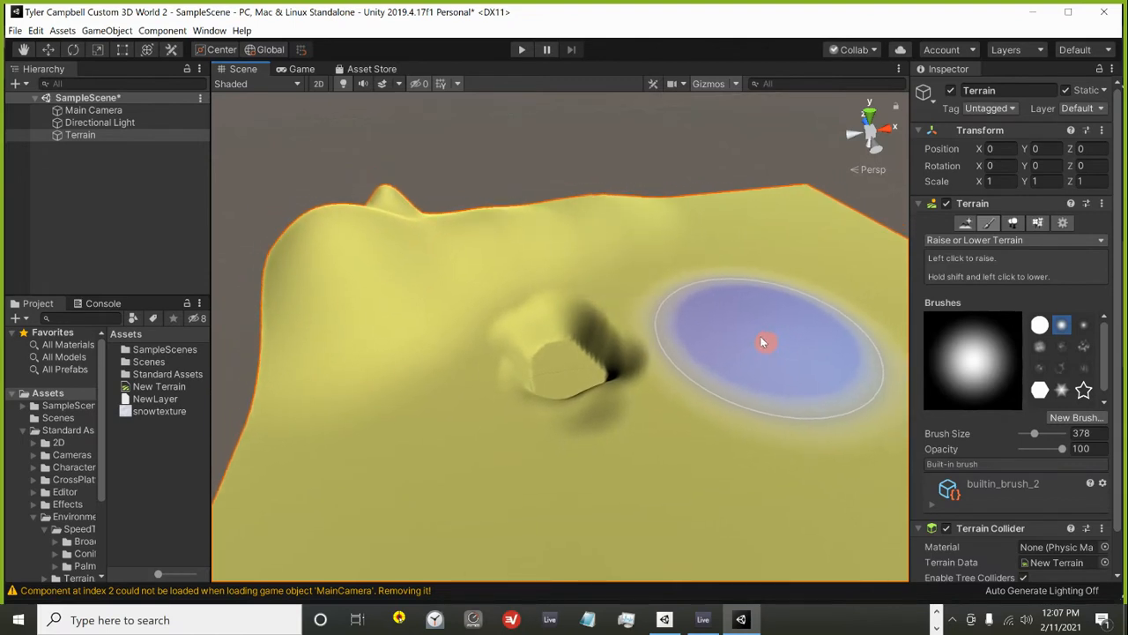
{"action": "middle_click_drag", "start_coordinate": [761, 343], "coordinate": [471, 219]}
{"action": "scroll", "coordinate": [922, 352], "scroll_direction": "down", "scroll_amount": 2}
{"action": "scroll", "coordinate": [811, 381], "scroll_direction": "down", "scroll_amount": 8}
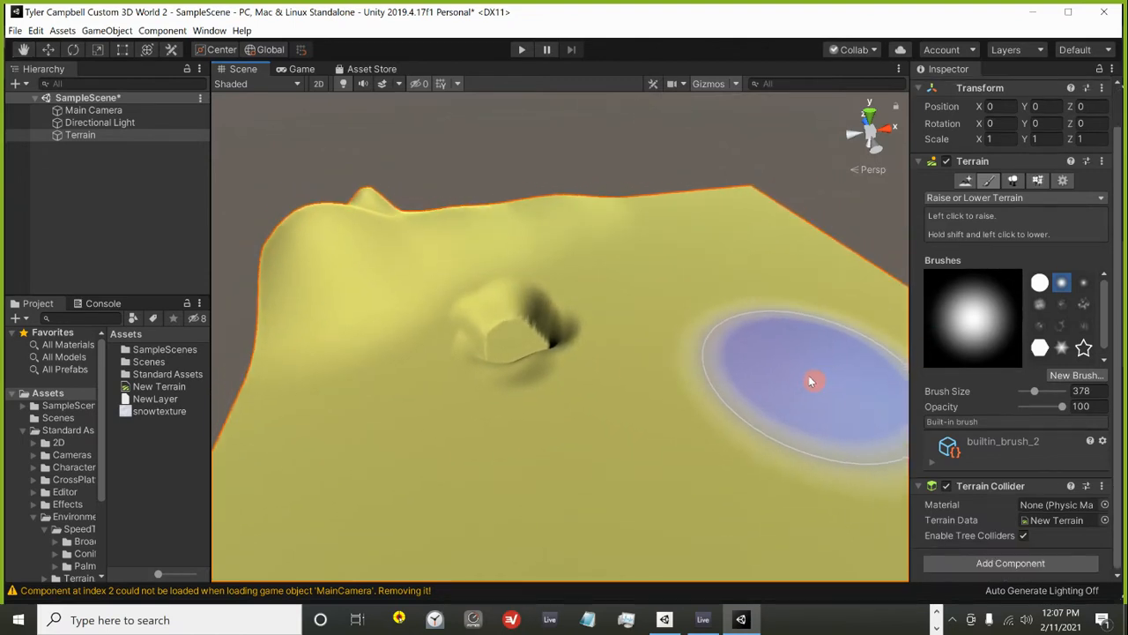
{"action": "middle_click_drag", "start_coordinate": [758, 437], "coordinate": [674, 350]}
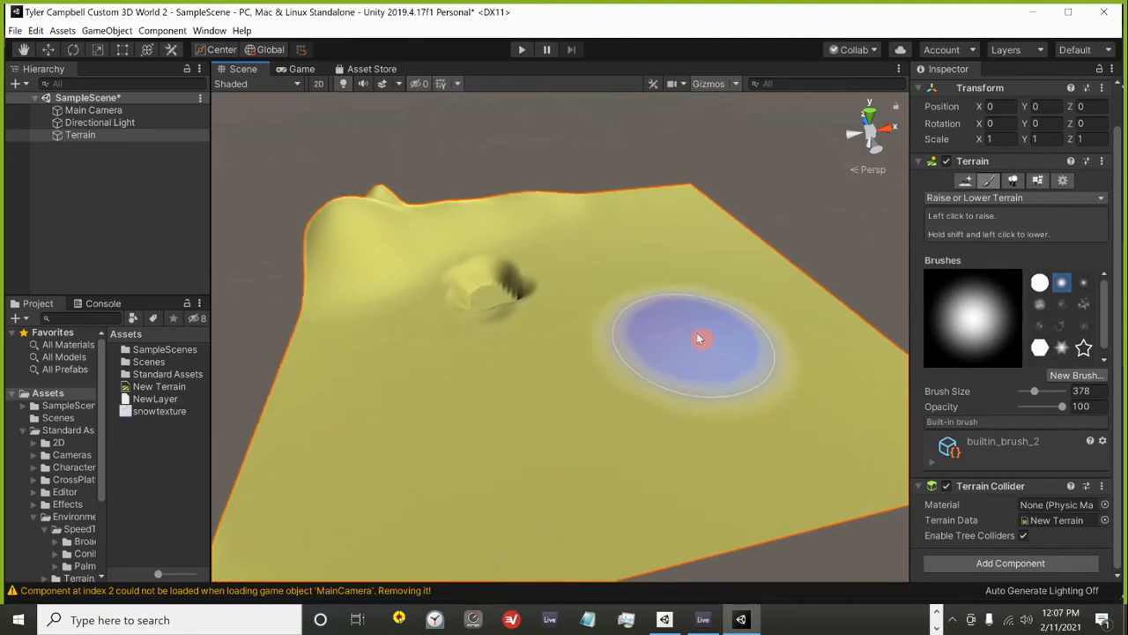
{"action": "mouse_move", "coordinate": [764, 267]}
{"action": "left_mouse_down"}
{"action": "mouse_move", "coordinate": [768, 305]}
{"action": "mouse_move", "coordinate": [892, 397]}
{"action": "mouse_move", "coordinate": [892, 354]}
{"action": "mouse_move", "coordinate": [853, 318]}
{"action": "mouse_move", "coordinate": [829, 347]}
{"action": "mouse_move", "coordinate": [844, 415]}
{"action": "mouse_move", "coordinate": [793, 446]}
{"action": "mouse_move", "coordinate": [748, 411]}
{"action": "mouse_move", "coordinate": [695, 444]}
{"action": "mouse_move", "coordinate": [737, 246]}
{"action": "mouse_move", "coordinate": [592, 205]}
{"action": "left_mouse_up"}
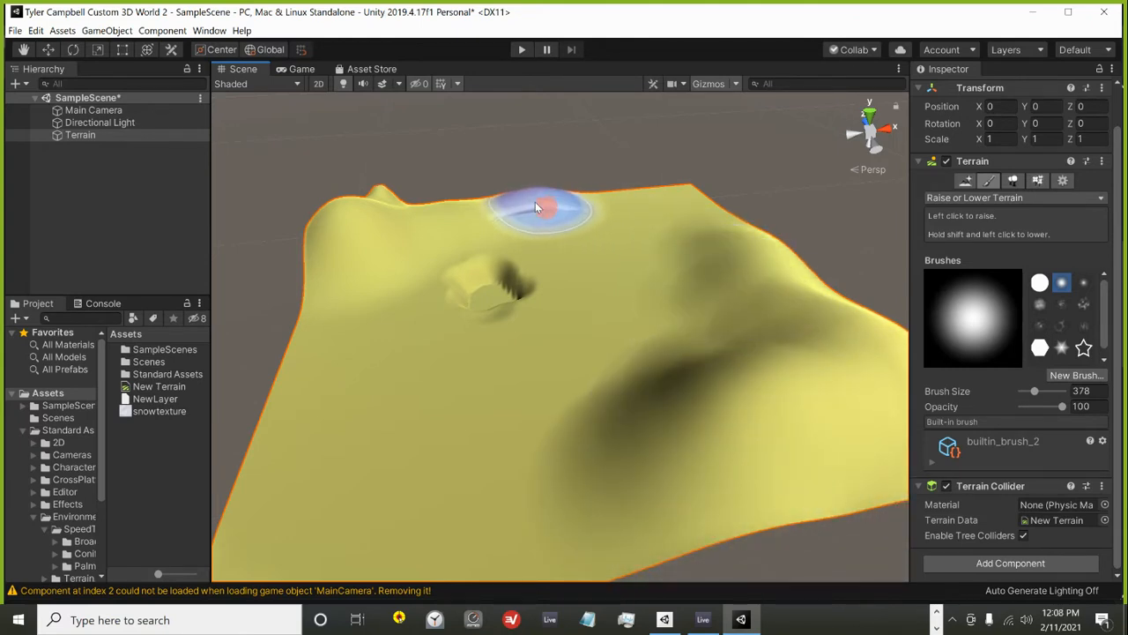
Reselect the Terrain and build up the large near hill and the slopes along the left and back edges.
{"action": "left_click", "coordinate": [368, 206]}
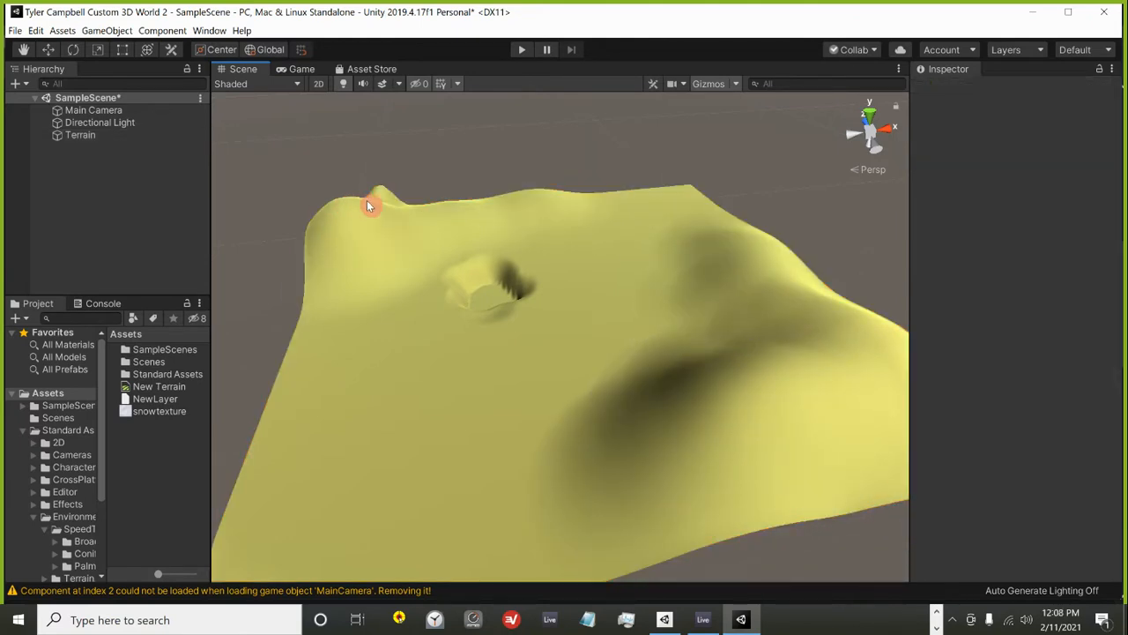
{"action": "left_click", "coordinate": [100, 138]}
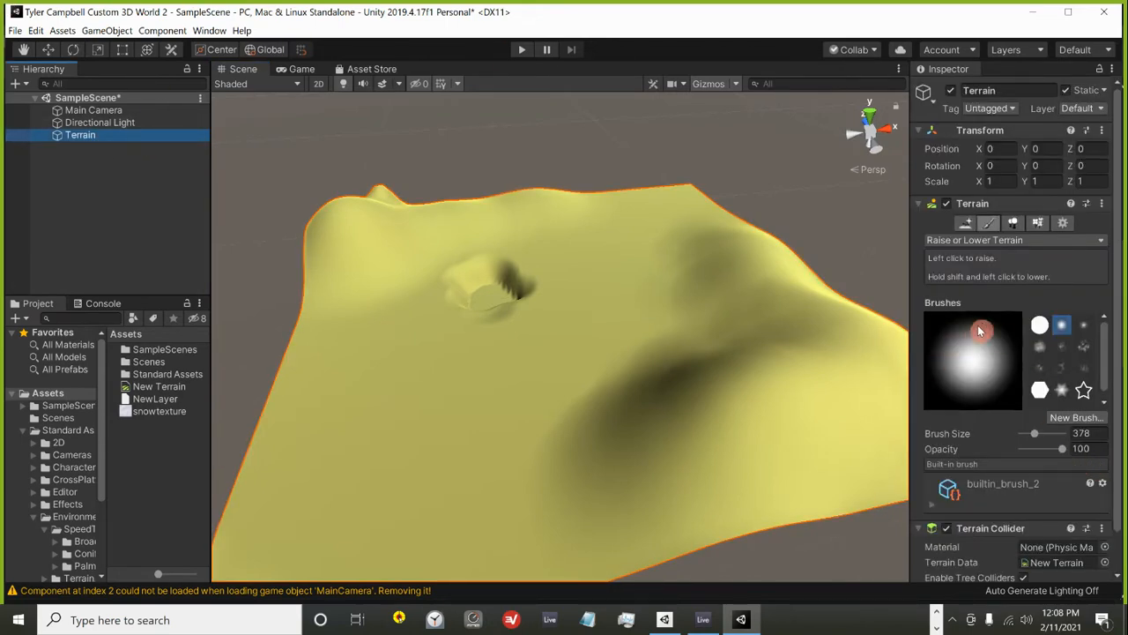
{"action": "left_click_drag", "start_coordinate": [682, 419], "coordinate": [718, 433]}
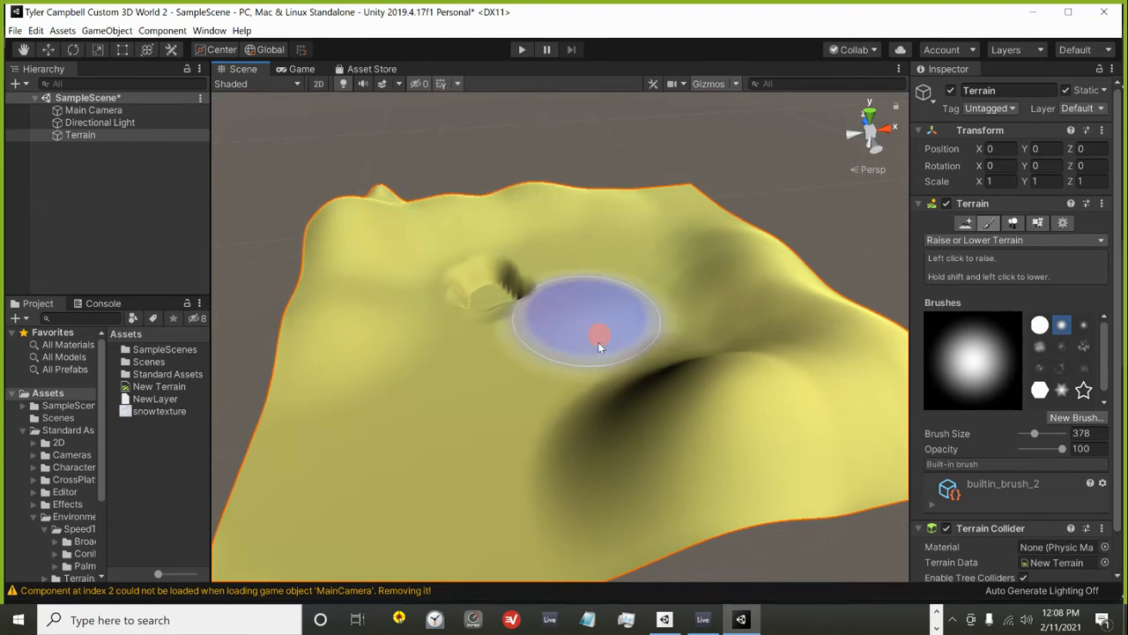
Sculpt jagged peaks onto the hills at the far left corner with the mottled builtin_brush_6 at size 378.
{"action": "mouse_move", "coordinate": [627, 497]}
{"action": "left_mouse_down", "text": "alt"}
{"action": "mouse_move", "coordinate": [567, 367]}
{"action": "mouse_move", "coordinate": [695, 436]}
{"action": "mouse_move", "coordinate": [716, 377]}
{"action": "mouse_move", "coordinate": [745, 374]}
{"action": "left_mouse_up", "text": "alt"}
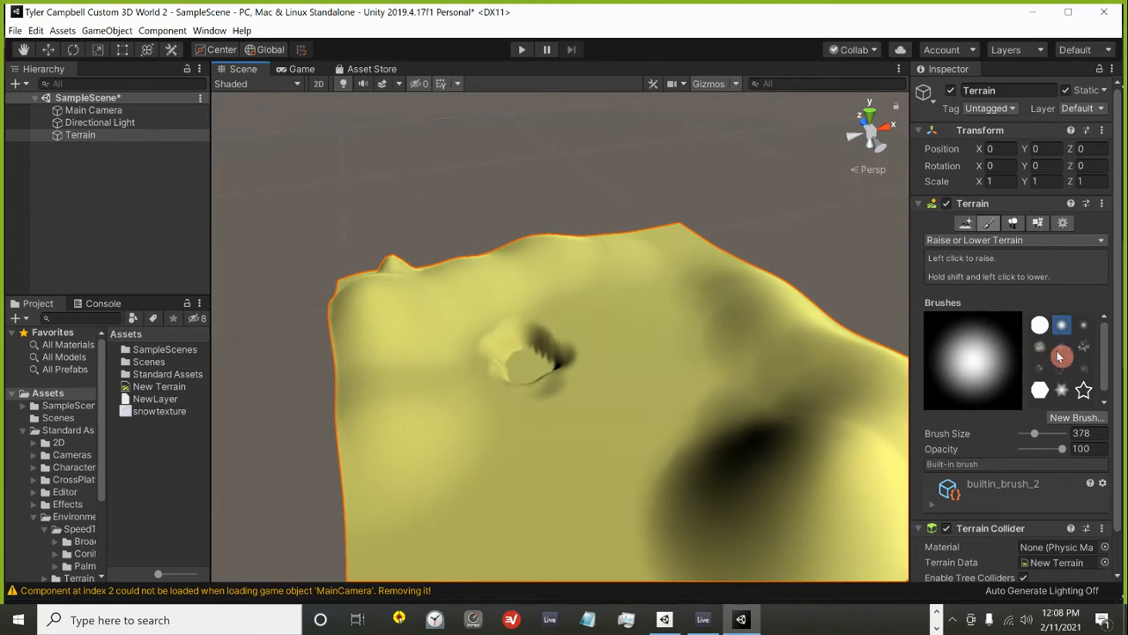
{"action": "left_click", "coordinate": [1085, 352]}
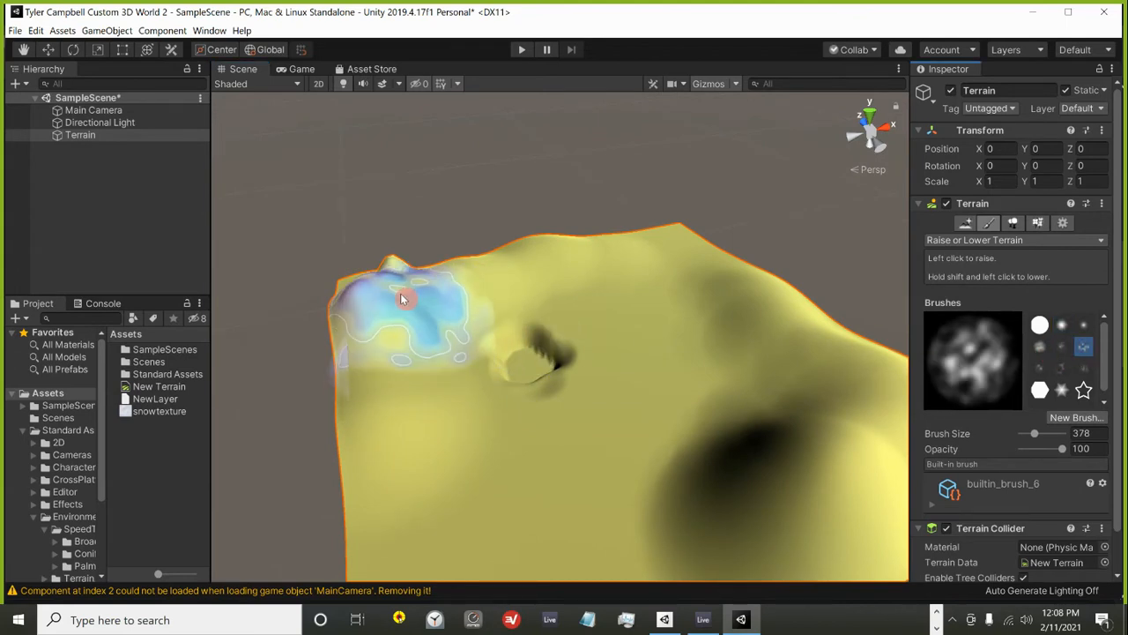
{"action": "mouse_move", "coordinate": [399, 284]}
{"action": "left_mouse_down"}
{"action": "mouse_move", "coordinate": [472, 256]}
{"action": "mouse_move", "coordinate": [501, 261]}
{"action": "mouse_move", "coordinate": [380, 342]}
{"action": "mouse_move", "coordinate": [393, 365]}
{"action": "mouse_move", "coordinate": [384, 406]}
{"action": "mouse_move", "coordinate": [383, 281]}
{"action": "mouse_move", "coordinate": [412, 257]}
{"action": "mouse_move", "coordinate": [492, 246]}
{"action": "left_mouse_up"}
{"action": "left_click", "coordinate": [413, 254]}
{"action": "left_click", "coordinate": [432, 281]}
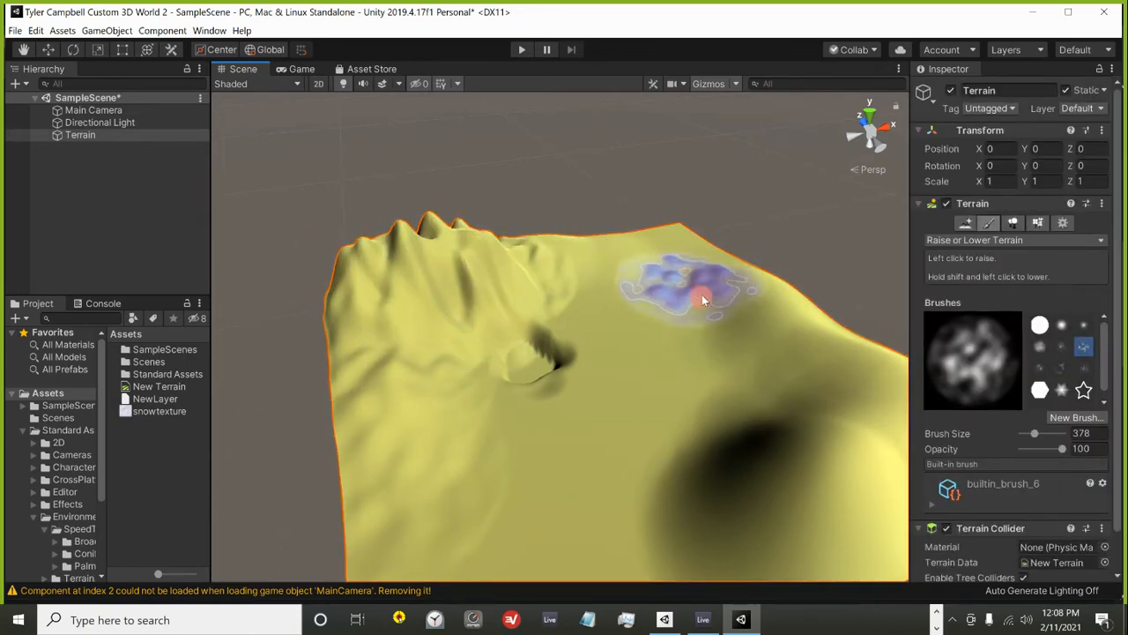
Roughen the ridge along the right edge and the large near hill into mountains with builtin_brush_6.
{"action": "left_click_drag", "start_coordinate": [704, 297], "coordinate": [787, 314]}
{"action": "middle_click_drag", "start_coordinate": [813, 371], "coordinate": [667, 336]}
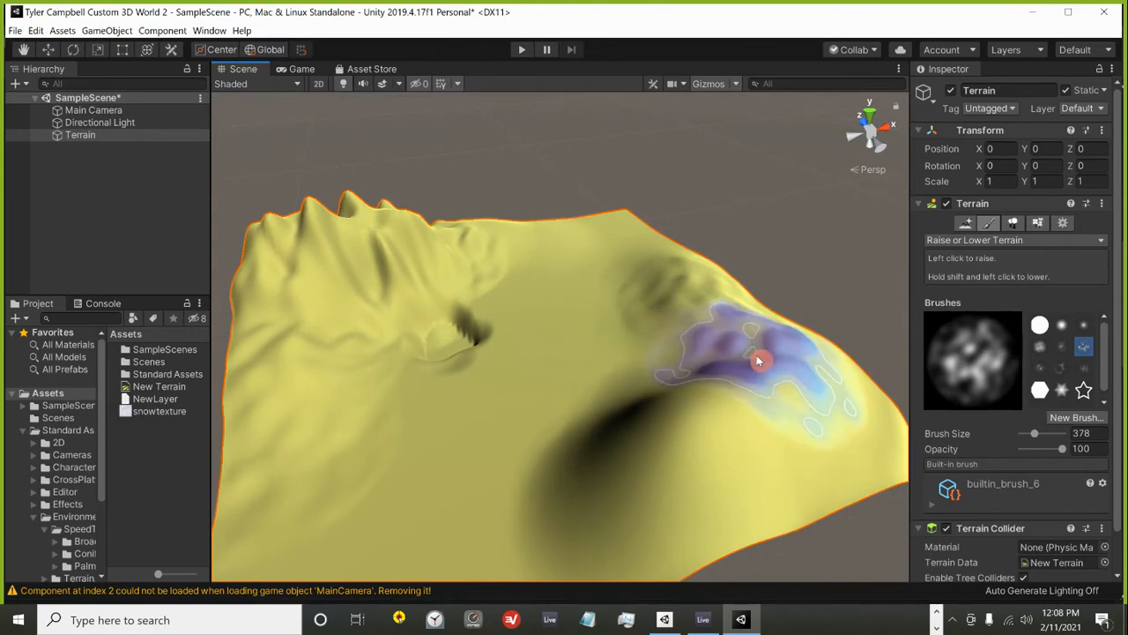
{"action": "mouse_move", "coordinate": [757, 354]}
{"action": "left_mouse_down"}
{"action": "mouse_move", "coordinate": [764, 377]}
{"action": "mouse_move", "coordinate": [740, 420]}
{"action": "left_mouse_up"}
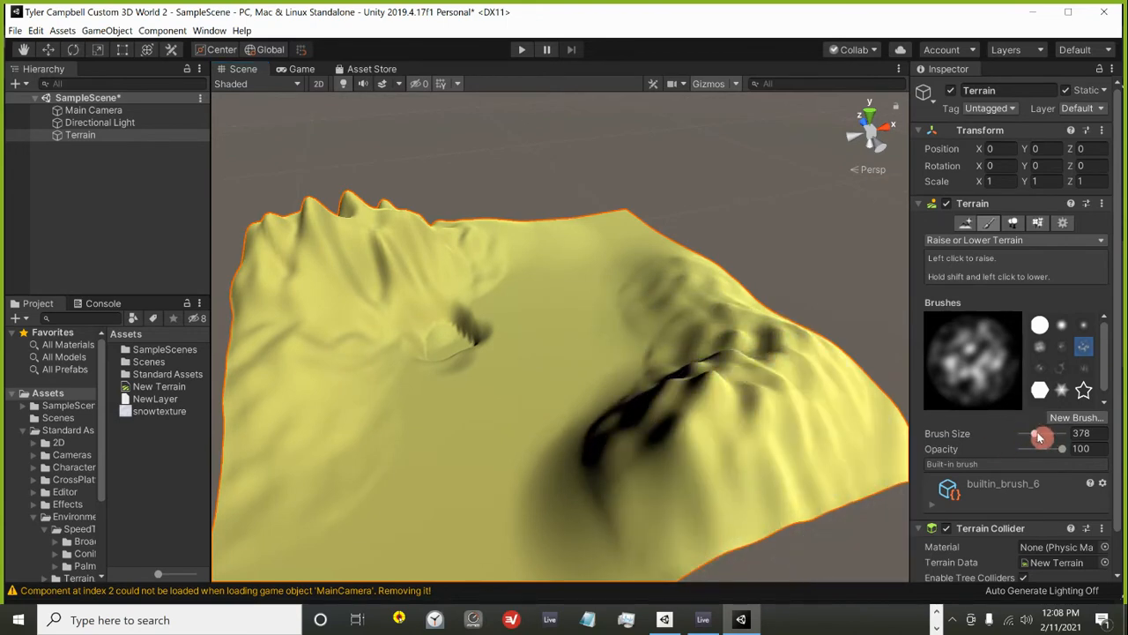
Reduce the brush size to 114 and add finer rocky peaks across the mountain along the terrain's right edge.
{"action": "left_click", "coordinate": [746, 400]}
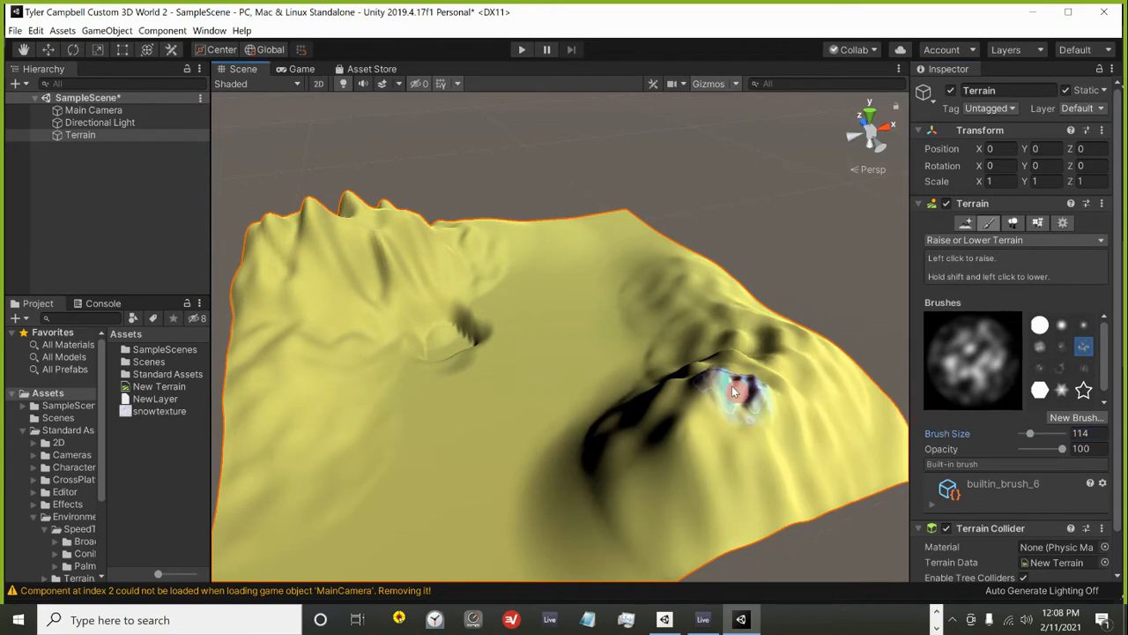
{"action": "mouse_move", "coordinate": [754, 355]}
{"action": "left_mouse_down"}
{"action": "mouse_move", "coordinate": [755, 323]}
{"action": "mouse_move", "coordinate": [736, 302]}
{"action": "left_mouse_up"}
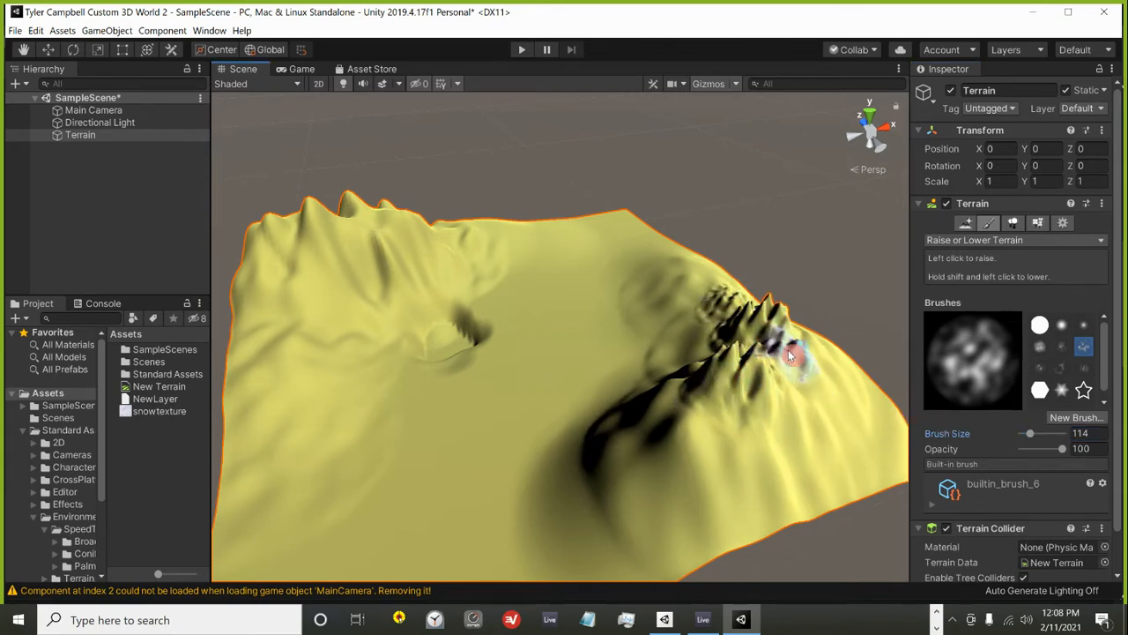
{"action": "mouse_move", "coordinate": [818, 342]}
{"action": "left_mouse_down"}
{"action": "mouse_move", "coordinate": [833, 415]}
{"action": "mouse_move", "coordinate": [847, 386]}
{"action": "mouse_move", "coordinate": [867, 415]}
{"action": "mouse_move", "coordinate": [811, 448]}
{"action": "mouse_move", "coordinate": [781, 441]}
{"action": "left_mouse_up"}
{"action": "middle_click_drag", "start_coordinate": [781, 441], "coordinate": [539, 429]}
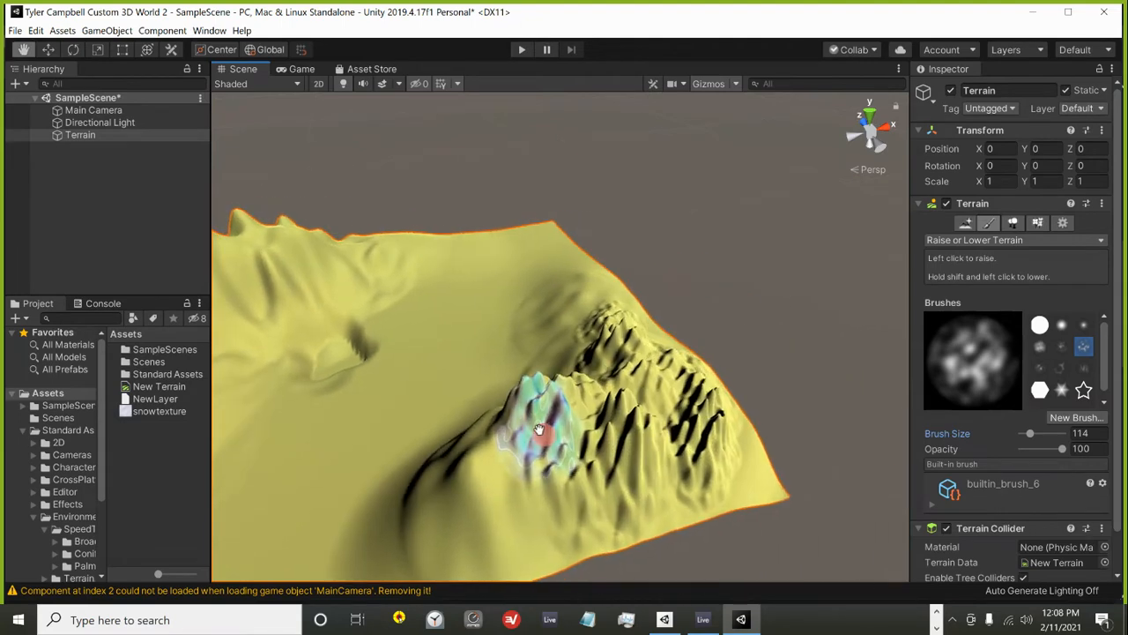
{"action": "scroll", "coordinate": [691, 458], "scroll_direction": "up", "scroll_amount": 6}
{"action": "scroll", "coordinate": [670, 424], "scroll_direction": "down", "scroll_amount": 1}
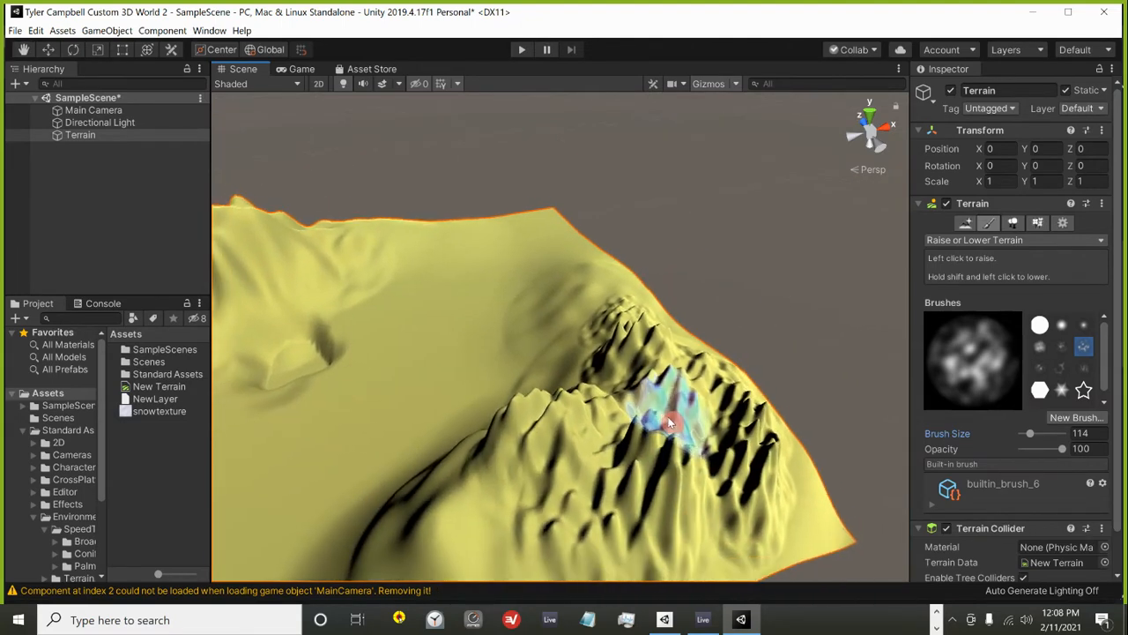
Change the paint tool to Smooth Height and soften the sharp ridges of the rocky mountain with builtin_brush_6.
{"action": "left_click", "coordinate": [989, 246]}
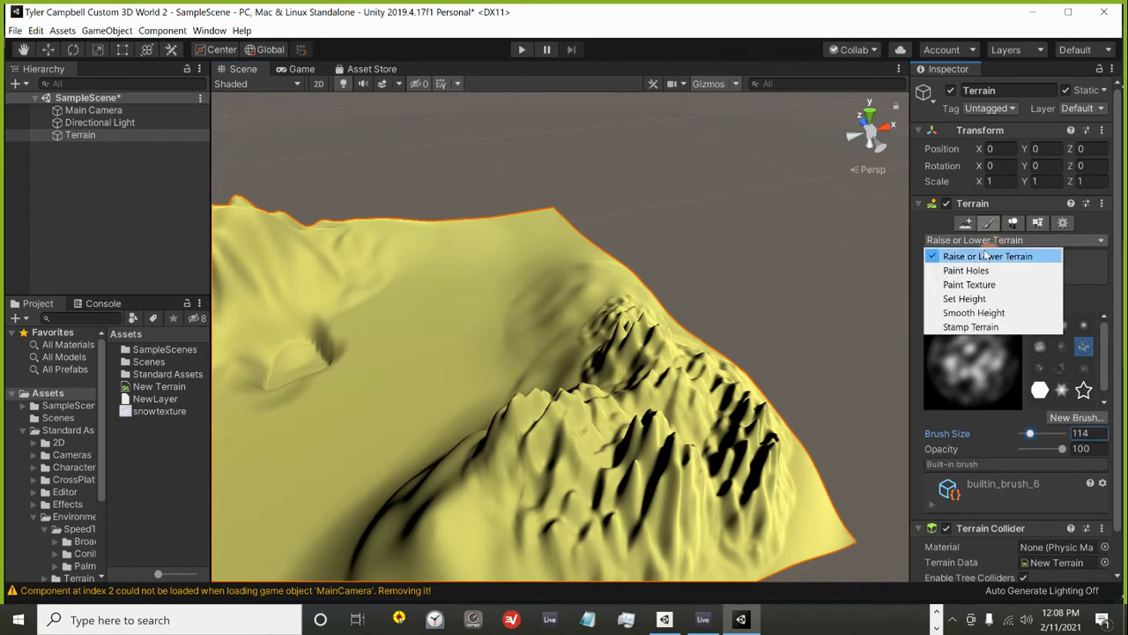
{"action": "left_click", "coordinate": [974, 313]}
{"action": "mouse_move", "coordinate": [685, 433]}
{"action": "left_mouse_down"}
{"action": "mouse_move", "coordinate": [680, 461]}
{"action": "mouse_move", "coordinate": [663, 454]}
{"action": "mouse_move", "coordinate": [740, 435]}
{"action": "mouse_move", "coordinate": [692, 368]}
{"action": "mouse_move", "coordinate": [642, 445]}
{"action": "mouse_move", "coordinate": [662, 433]}
{"action": "mouse_move", "coordinate": [746, 443]}
{"action": "mouse_move", "coordinate": [731, 461]}
{"action": "mouse_move", "coordinate": [574, 503]}
{"action": "mouse_move", "coordinate": [644, 372]}
{"action": "mouse_move", "coordinate": [627, 328]}
{"action": "mouse_move", "coordinate": [649, 339]}
{"action": "mouse_move", "coordinate": [622, 358]}
{"action": "left_mouse_up"}
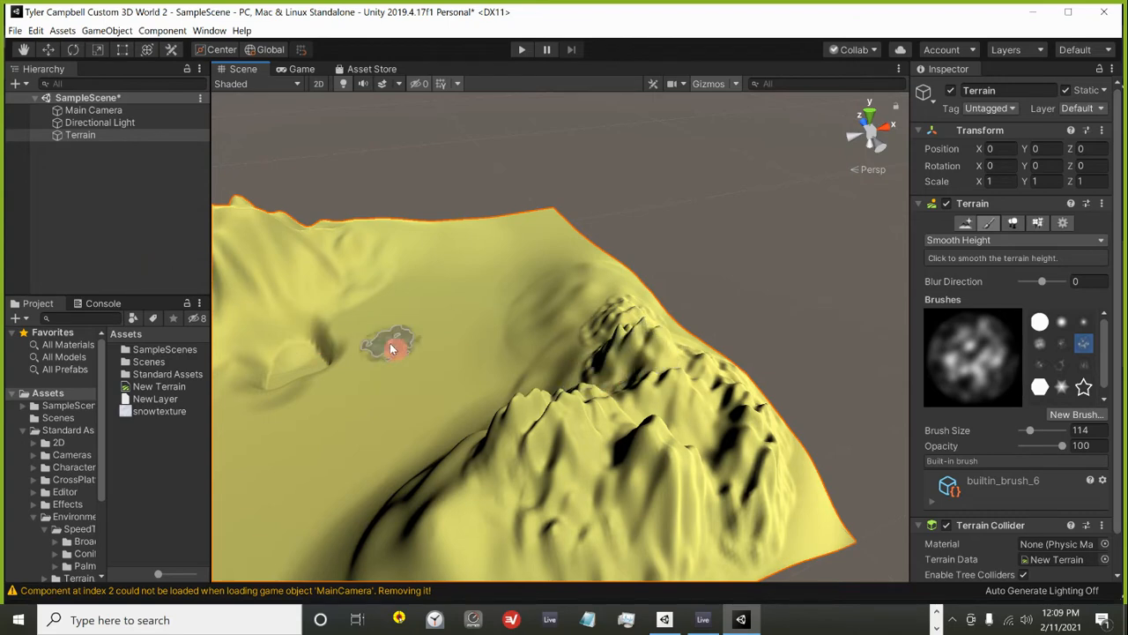
Select the star-shaped builtin_brush_12 and try it on the flat valley floor with Smooth Height.
{"action": "middle_click_drag", "start_coordinate": [393, 347], "coordinate": [688, 368]}
{"action": "mouse_move", "coordinate": [681, 622]}
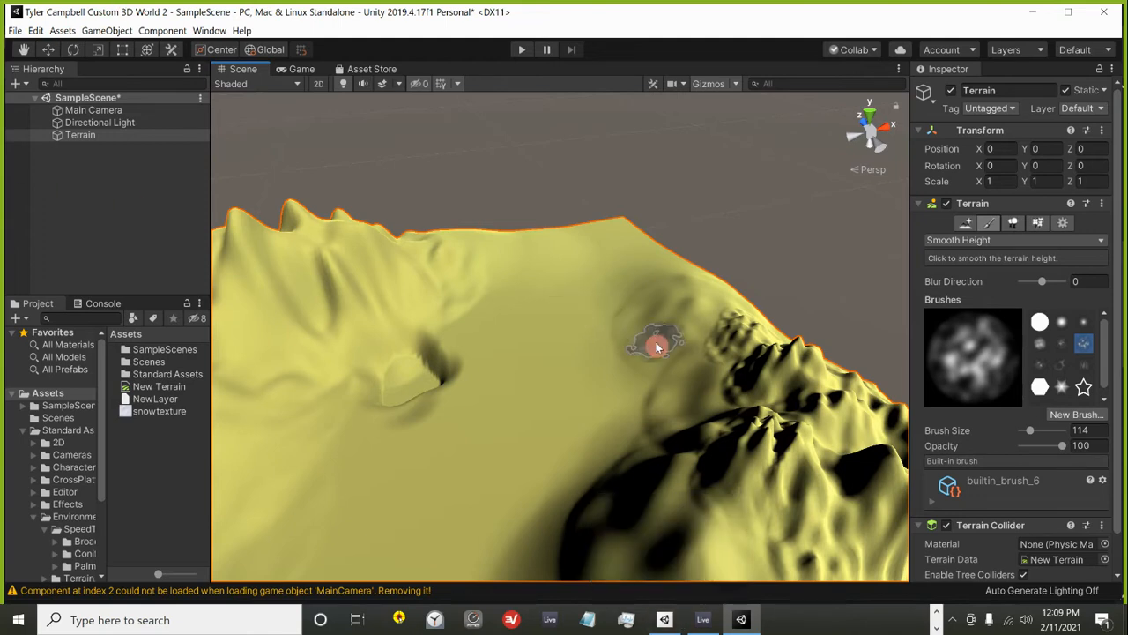
{"action": "left_click", "coordinate": [976, 240]}
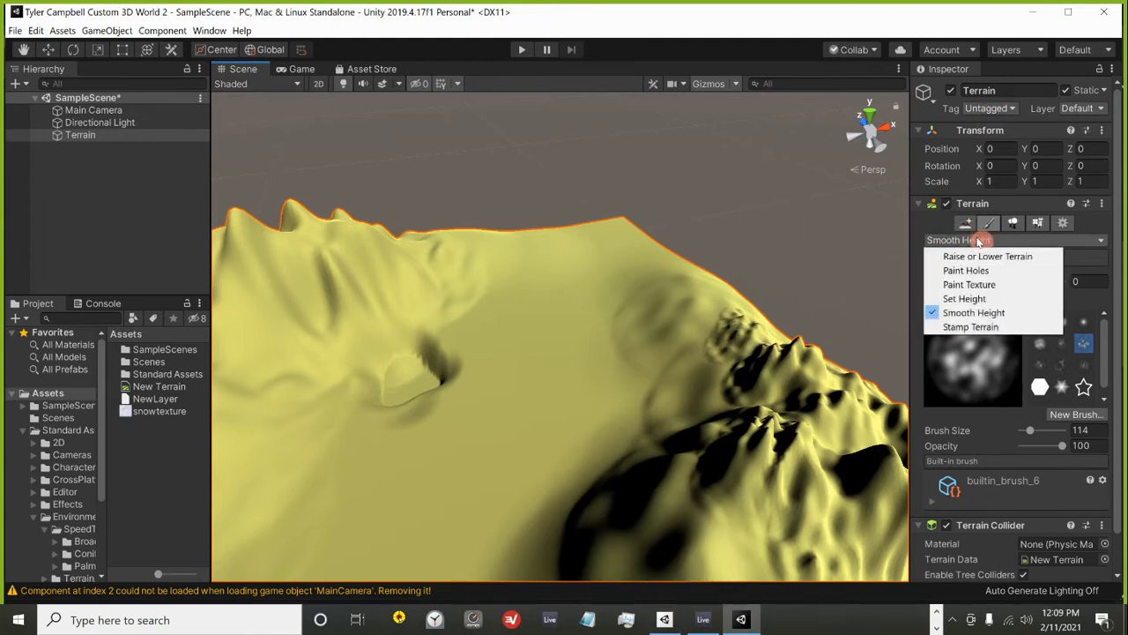
{"action": "left_click", "coordinate": [1084, 347]}
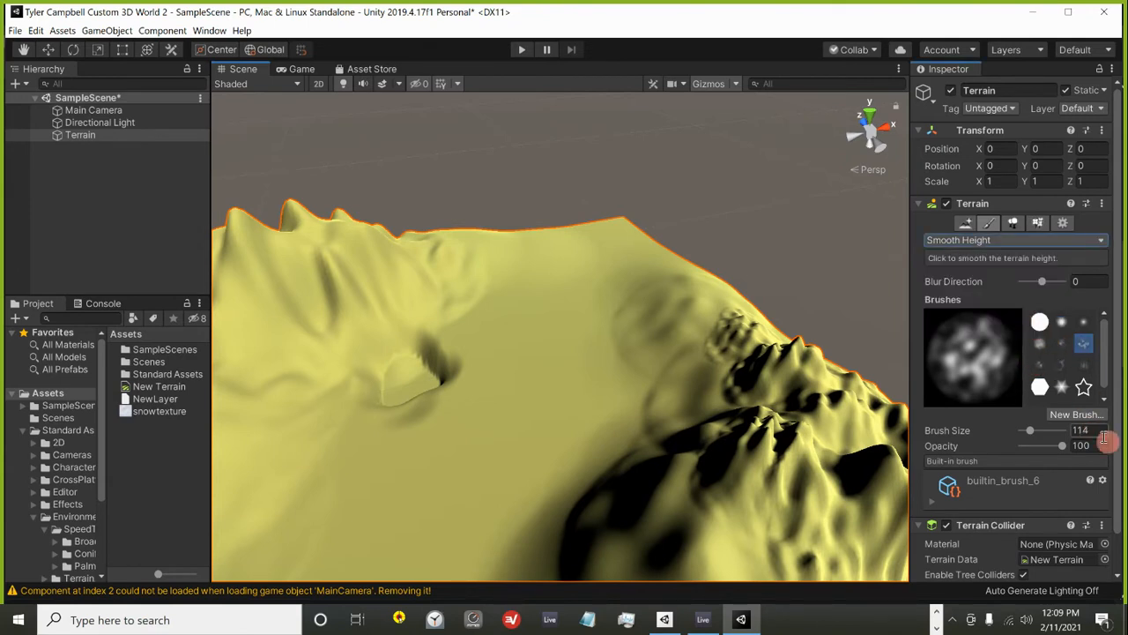
{"action": "left_click", "coordinate": [1084, 388]}
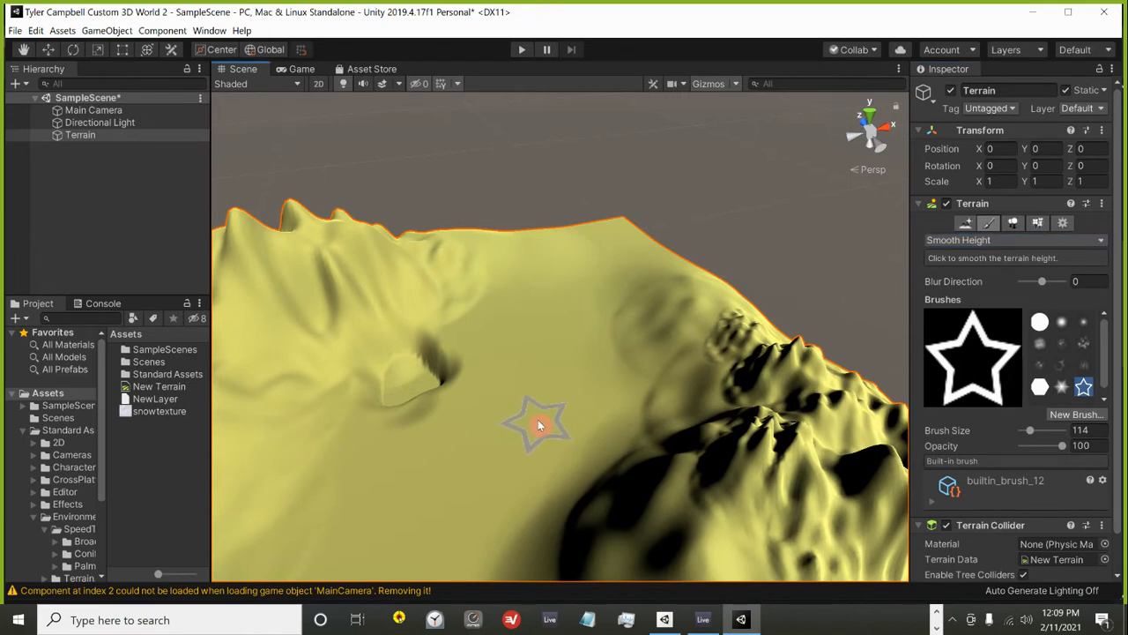
{"action": "left_click", "coordinate": [834, 333]}
{"action": "left_click", "coordinate": [556, 441]}
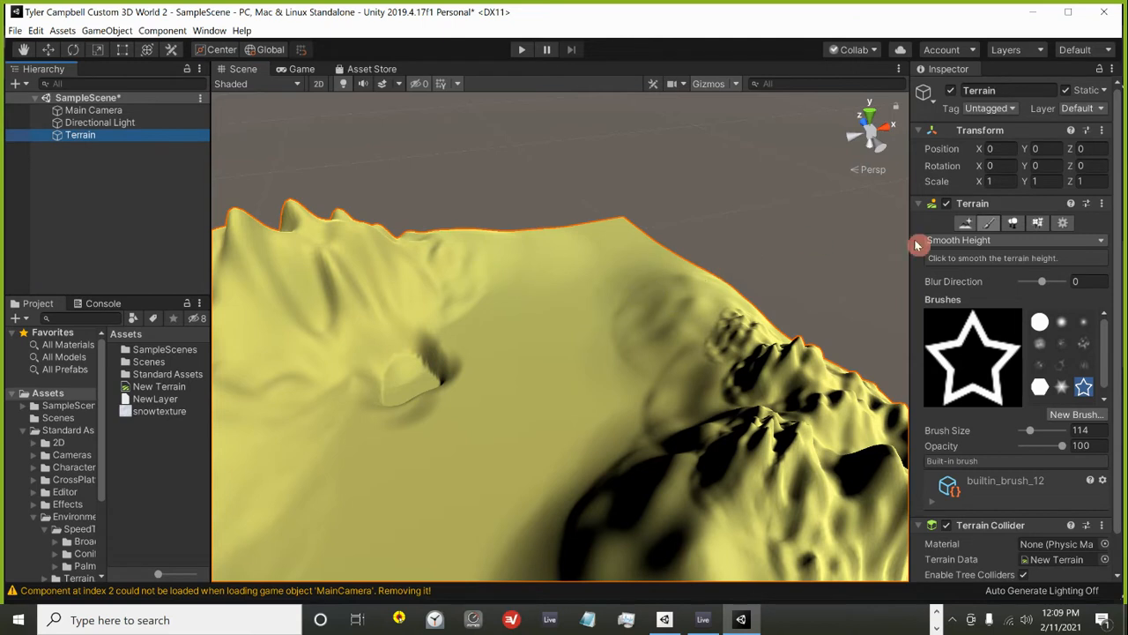
Change the paint tool to Raise or Lower Terrain and raise several star-shaped walls on the valley floor with builtin_brush_12 at size 114.
{"action": "left_click", "coordinate": [987, 240]}
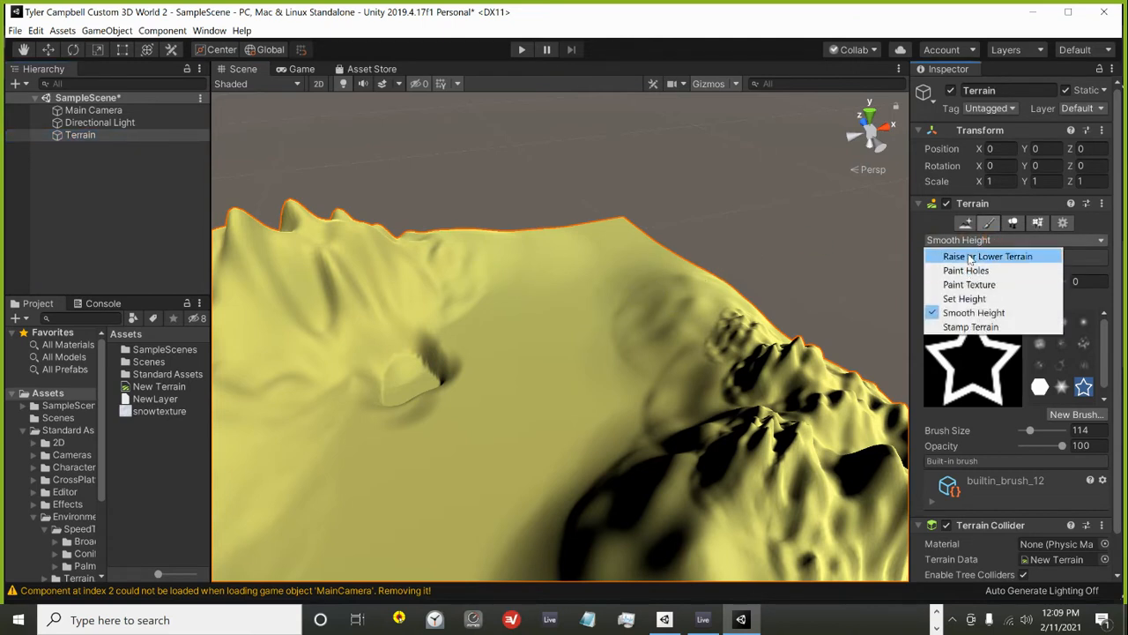
{"action": "left_click", "coordinate": [971, 256]}
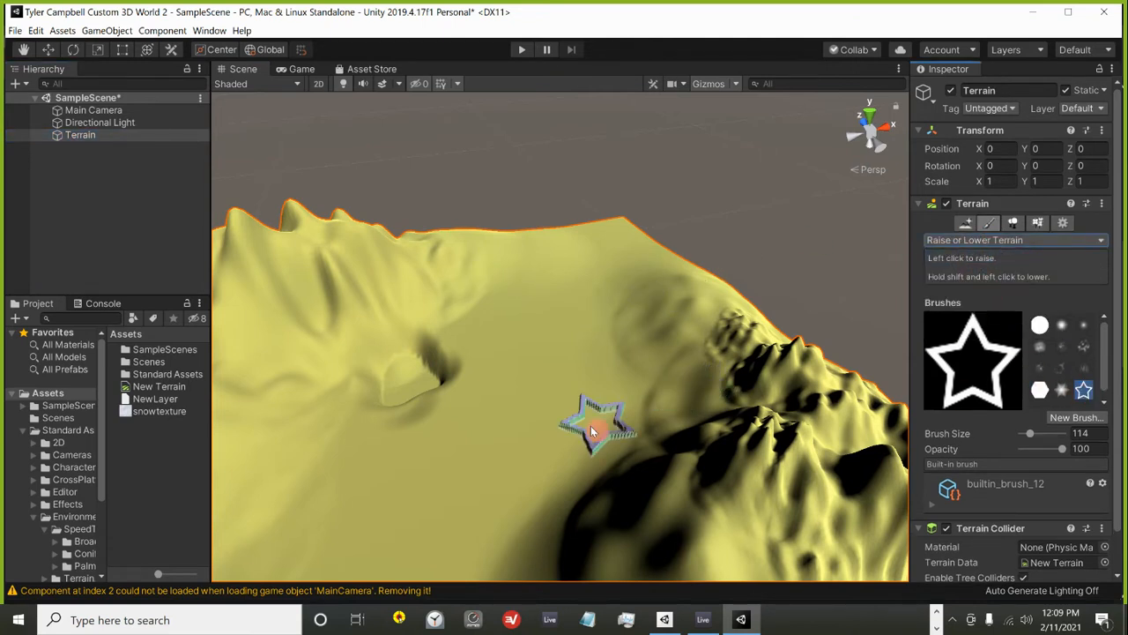
{"action": "left_click", "coordinate": [493, 473]}
{"action": "left_click", "coordinate": [493, 472]}
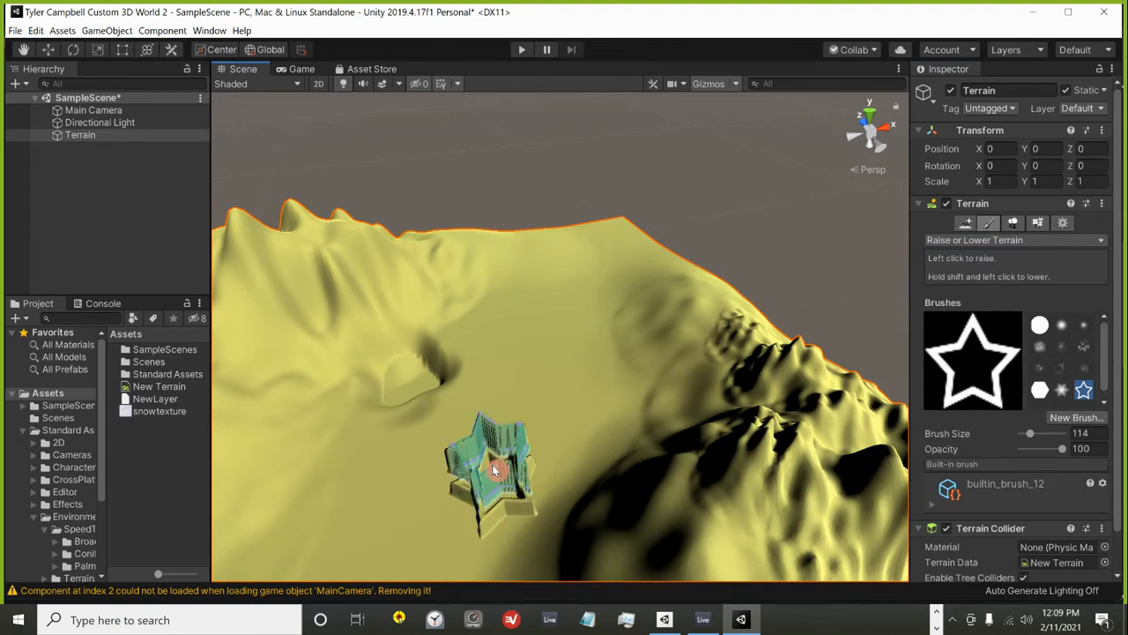
{"action": "left_click", "coordinate": [401, 518]}
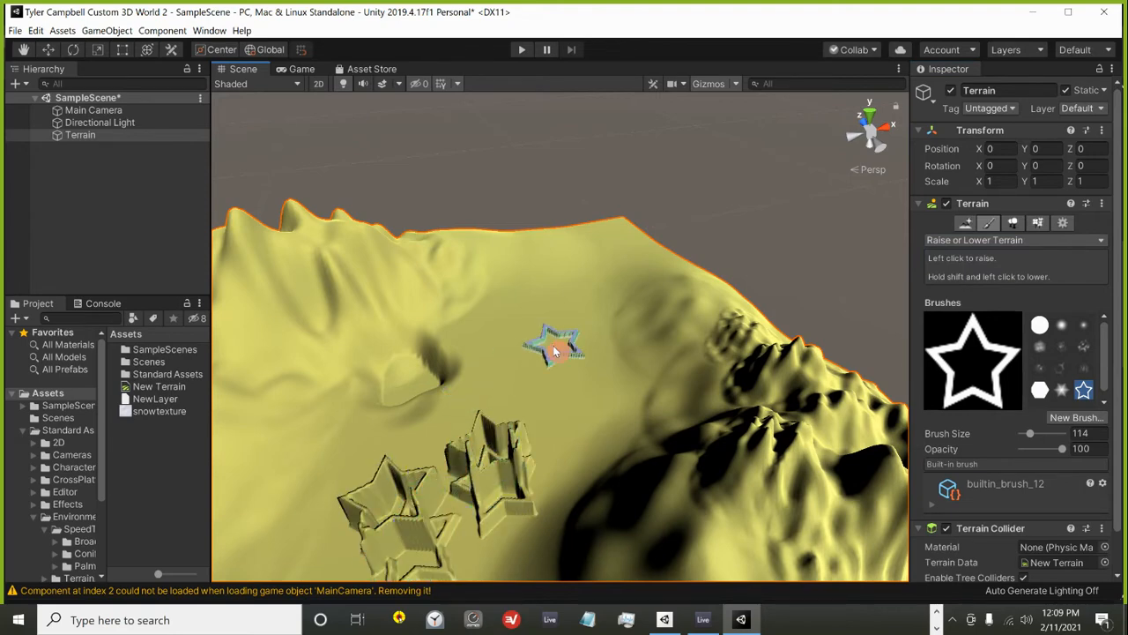
{"action": "left_click", "coordinate": [554, 348]}
Undo all the star-shaped walls raised on the valley floor.
{"action": "scroll", "coordinate": [552, 421], "scroll_direction": "up", "scroll_amount": 3}
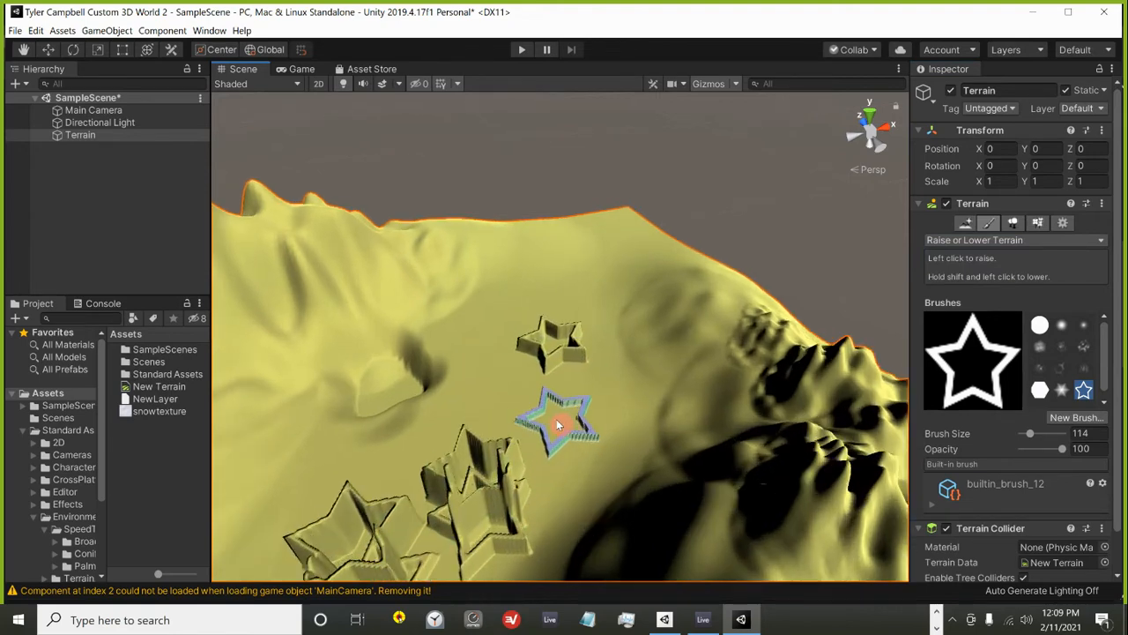
{"action": "scroll", "coordinate": [555, 414], "scroll_direction": "down", "scroll_amount": 2}
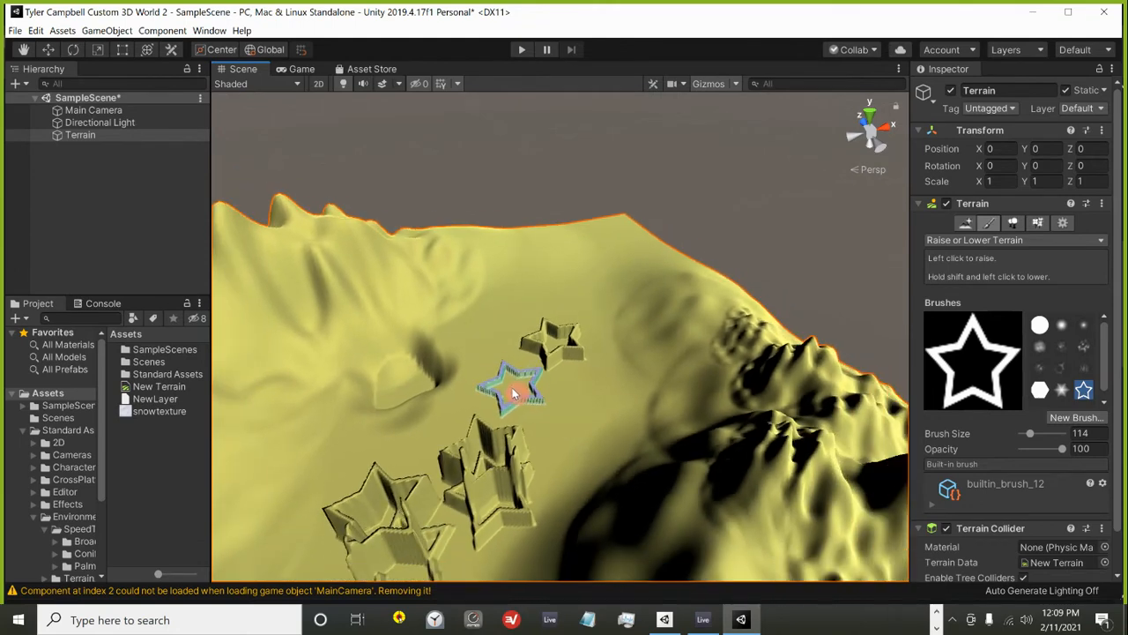
{"action": "key", "text": "ctrl+z"}
{"action": "key", "text": "ctrl+z"}
{"action": "key", "text": "ctrl+z"}
{"action": "key", "text": "ctrl+z"}
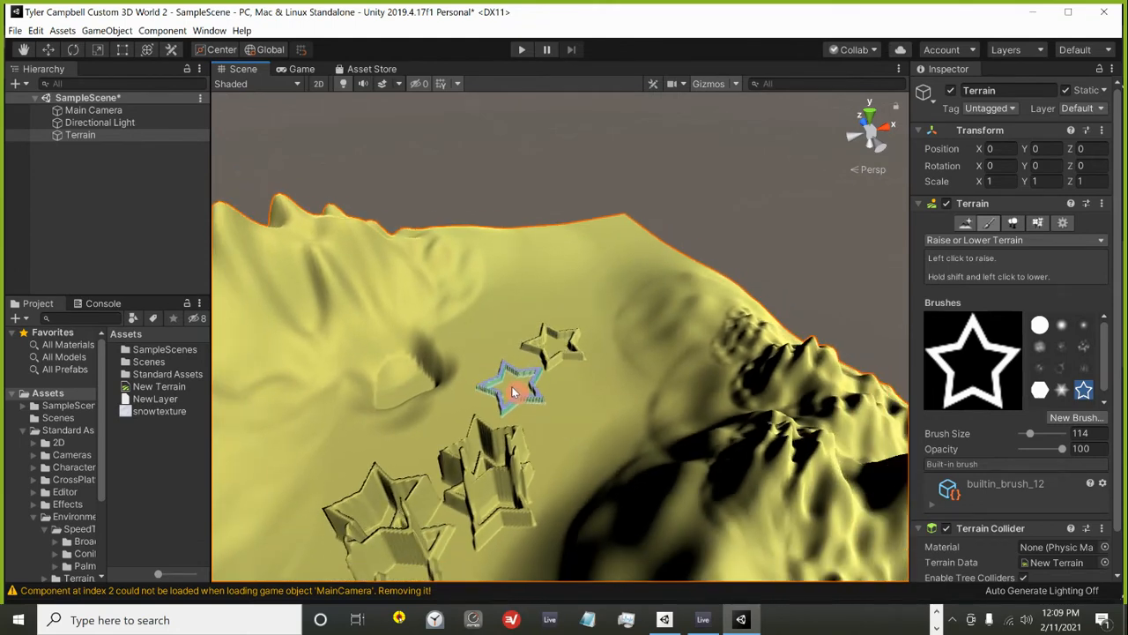
{"action": "key", "text": "ctrl+z"}
{"action": "key", "text": "ctrl+z"}
{"action": "key", "text": "ctrl+z"}
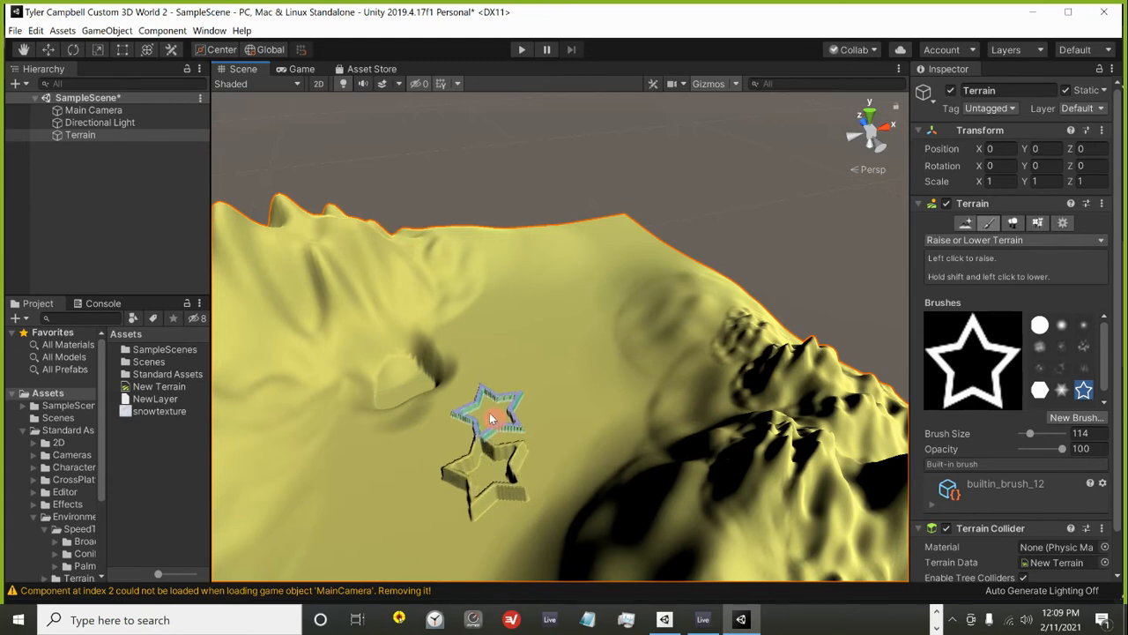
{"action": "key", "text": "ctrl+z"}
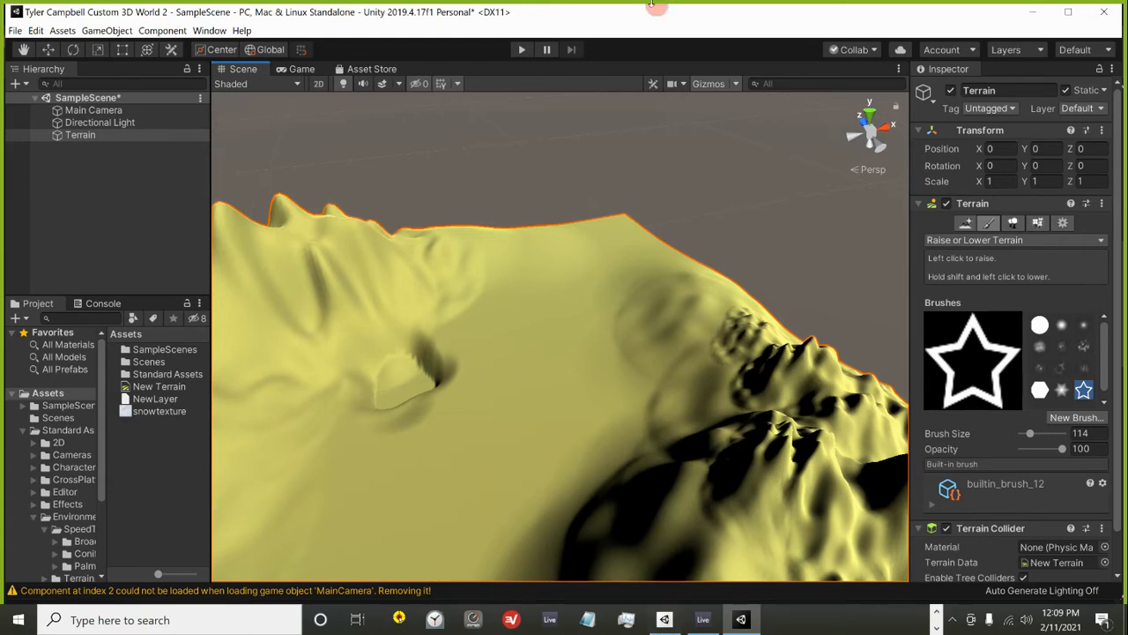
Change the paint tool to Paint Texture and select the rocky dirt terrain layer NewLayer 1.
{"action": "scroll", "coordinate": [472, 415], "scroll_direction": "down", "scroll_amount": 5}
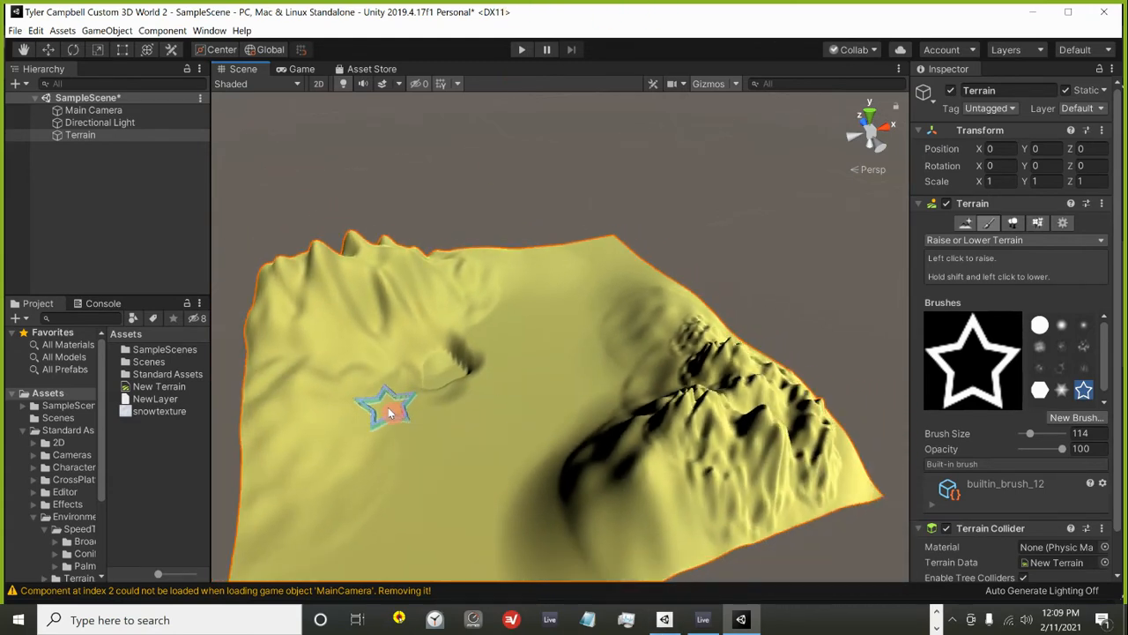
{"action": "scroll", "coordinate": [477, 399], "scroll_direction": "up", "scroll_amount": 5}
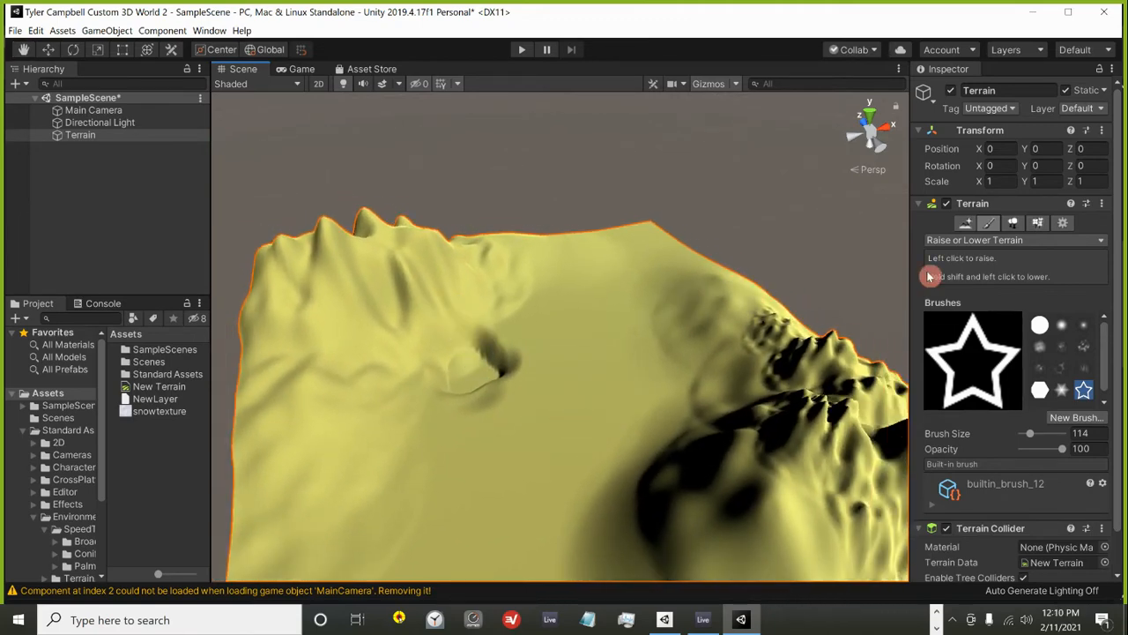
{"action": "left_click", "coordinate": [995, 246]}
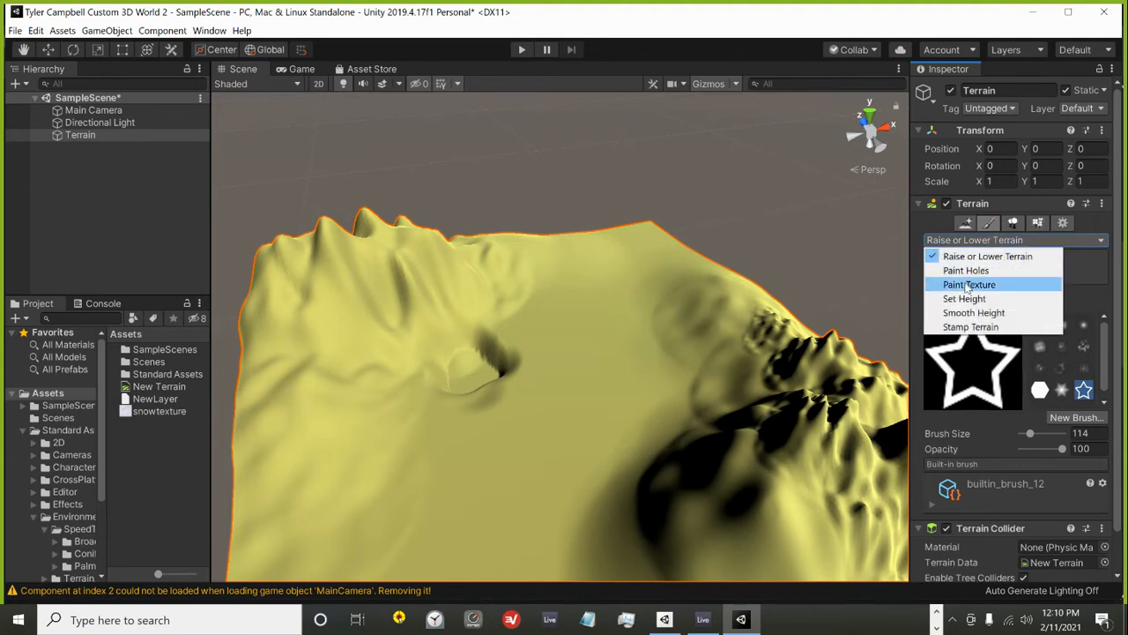
{"action": "left_click", "coordinate": [967, 284]}
{"action": "scroll", "coordinate": [1020, 410], "scroll_direction": "down", "scroll_amount": 3}
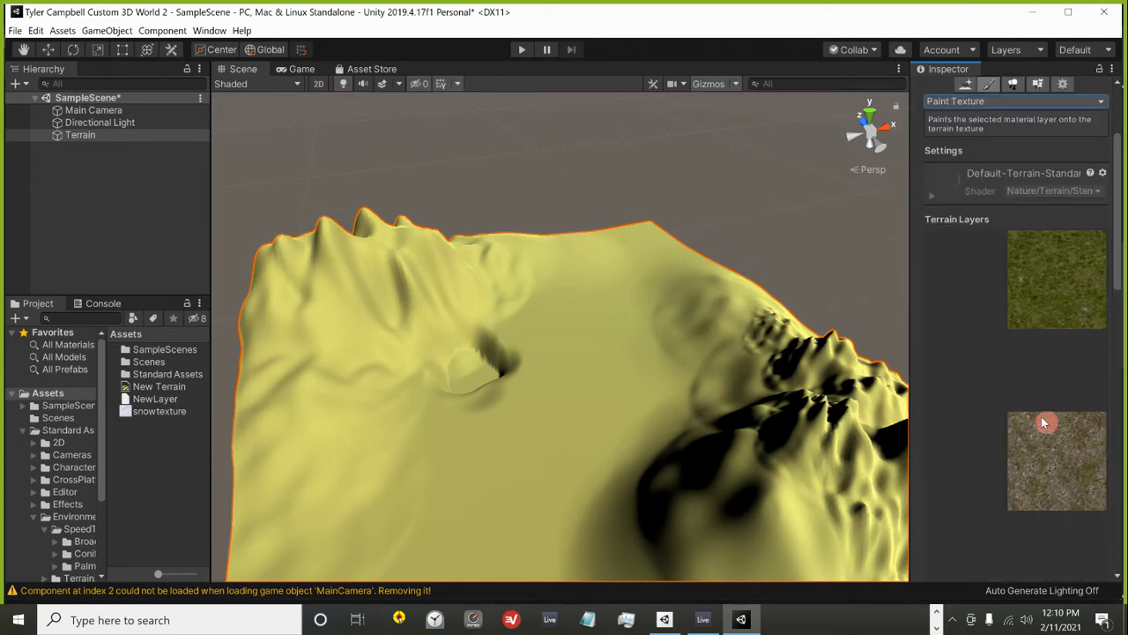
{"action": "left_click", "coordinate": [1042, 443]}
{"action": "scroll", "coordinate": [1042, 442], "scroll_direction": "down", "scroll_amount": 3}
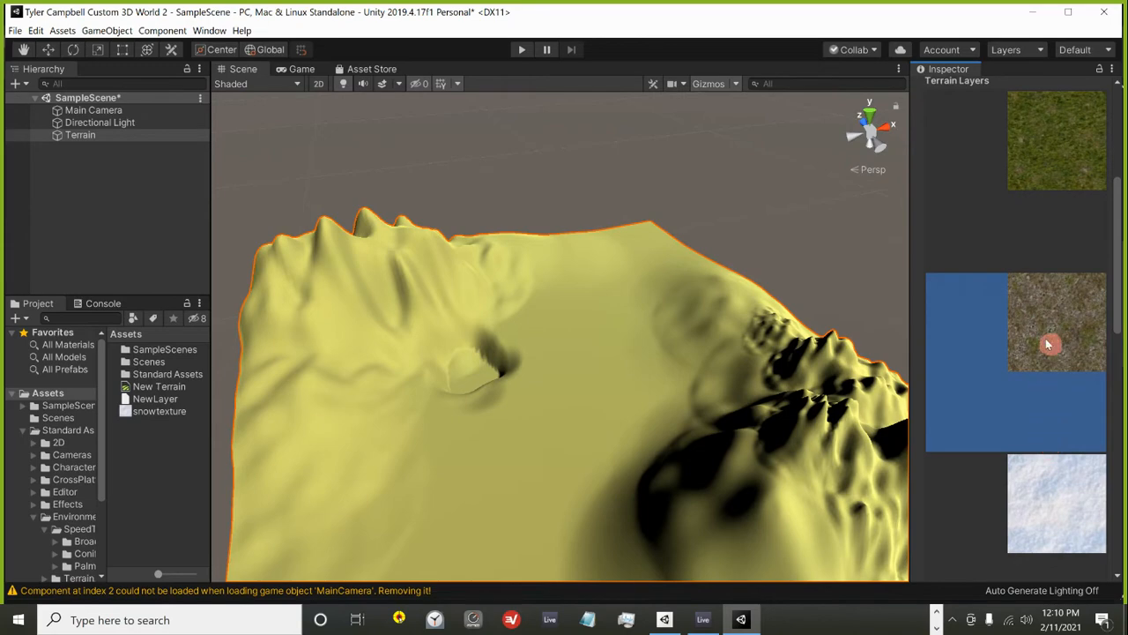
{"action": "scroll", "coordinate": [1046, 344], "scroll_direction": "up", "scroll_amount": 6}
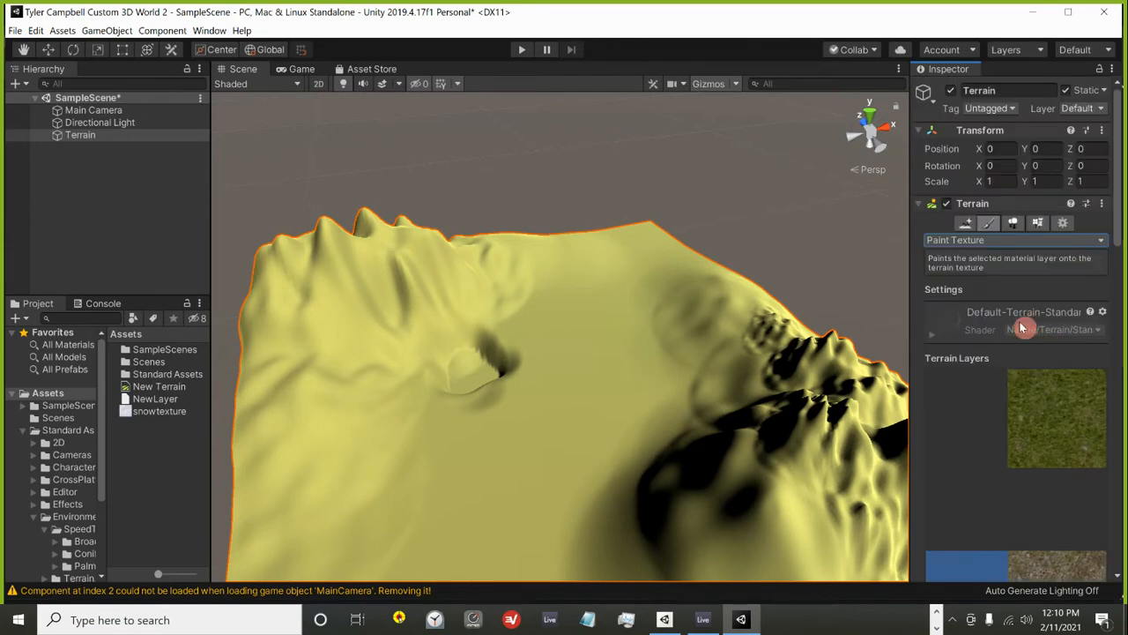
{"action": "scroll", "coordinate": [1028, 284], "scroll_direction": "down", "scroll_amount": 10}
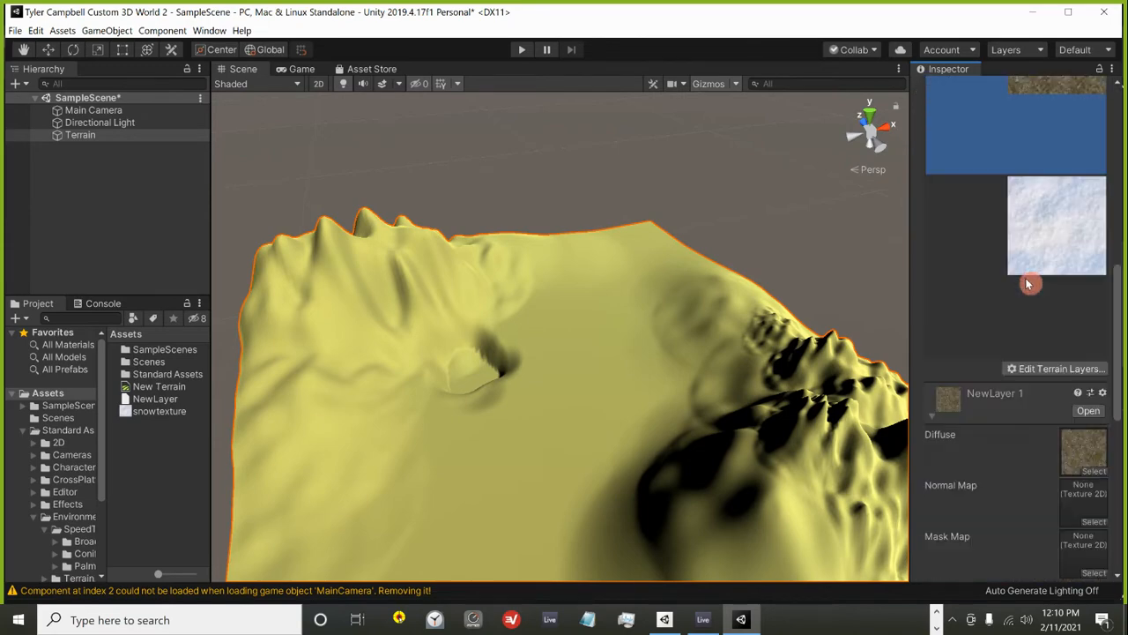
{"action": "left_click", "coordinate": [1035, 369]}
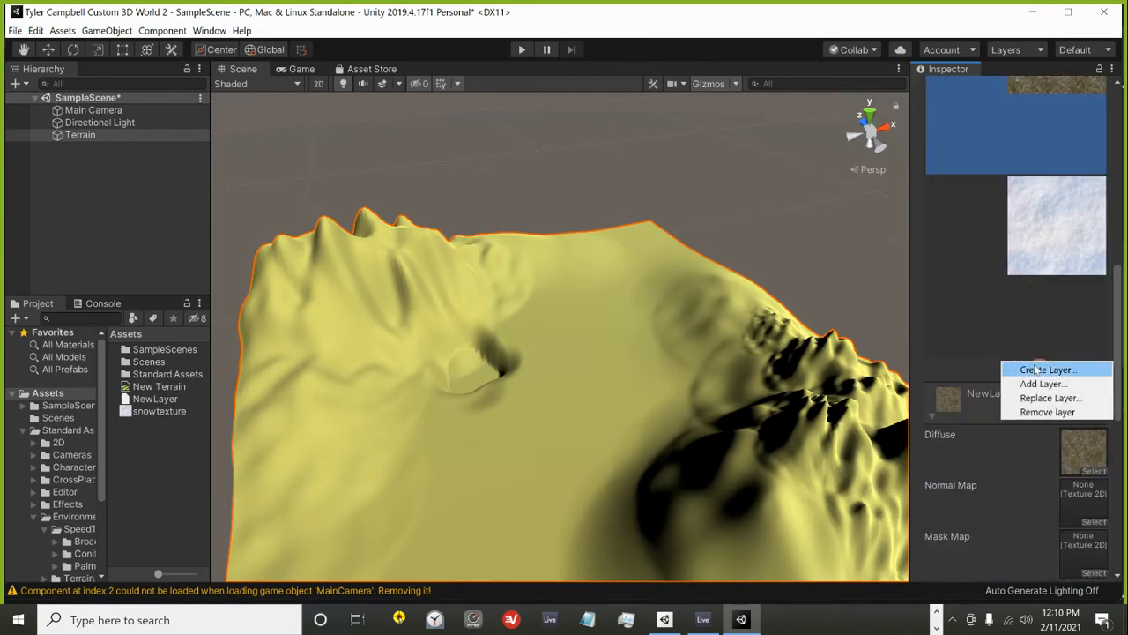
{"action": "left_click", "coordinate": [1032, 262]}
{"action": "scroll", "coordinate": [1032, 263], "scroll_direction": "up", "scroll_amount": 6}
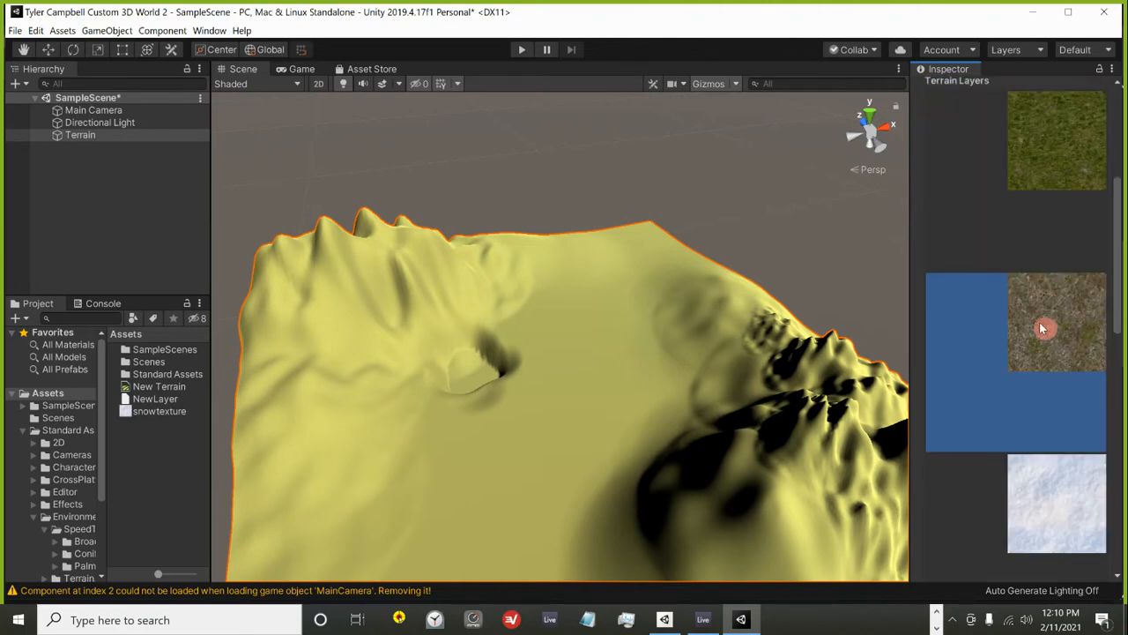
Choose the soft round builtin_brush_2 and paint a rocky dirt patch on the near left slope, reducing the opacity to 72.
{"action": "scroll", "coordinate": [1039, 328], "scroll_direction": "down", "scroll_amount": 10}
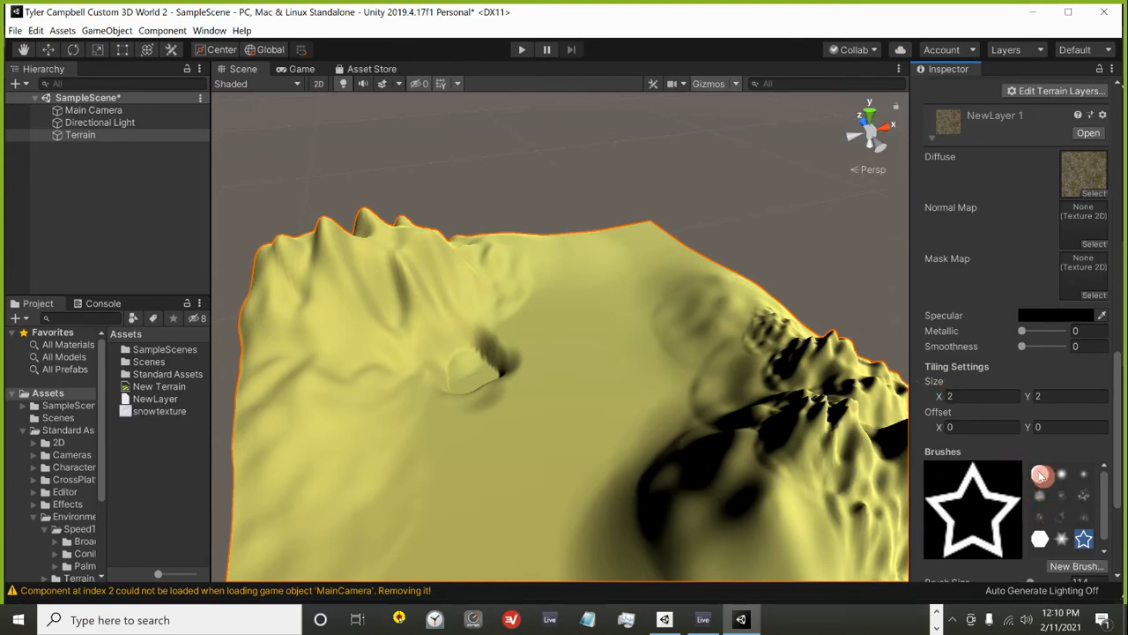
{"action": "left_click", "coordinate": [1061, 476]}
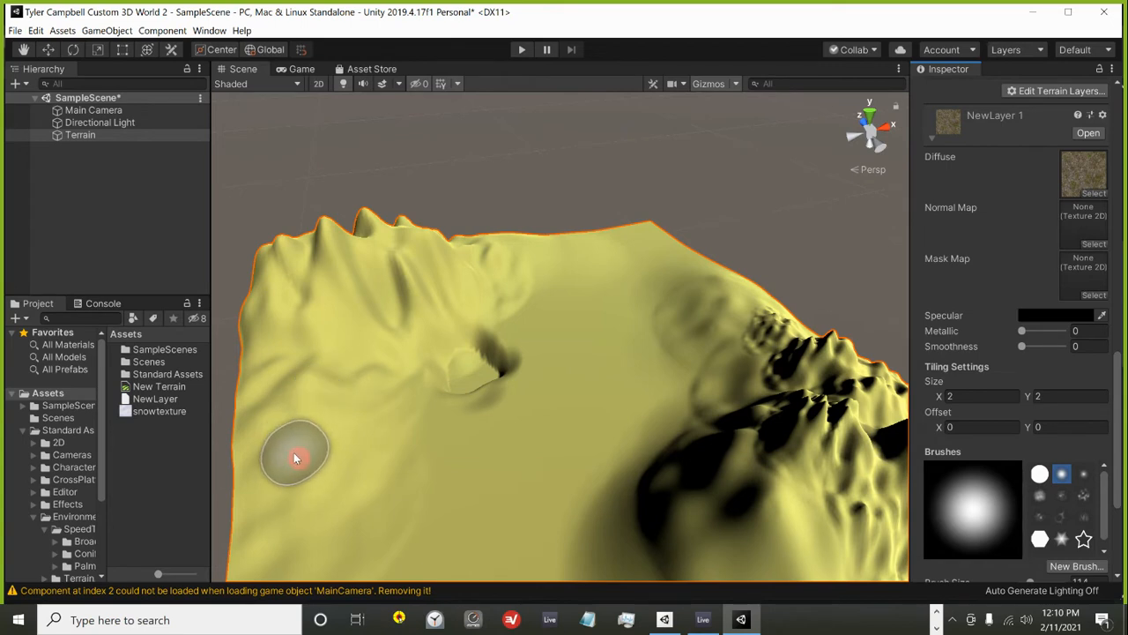
{"action": "mouse_move", "coordinate": [297, 458]}
{"action": "left_mouse_down"}
{"action": "mouse_move", "coordinate": [290, 529]}
{"action": "mouse_move", "coordinate": [305, 502]}
{"action": "mouse_move", "coordinate": [280, 487]}
{"action": "mouse_move", "coordinate": [266, 412]}
{"action": "left_mouse_up"}
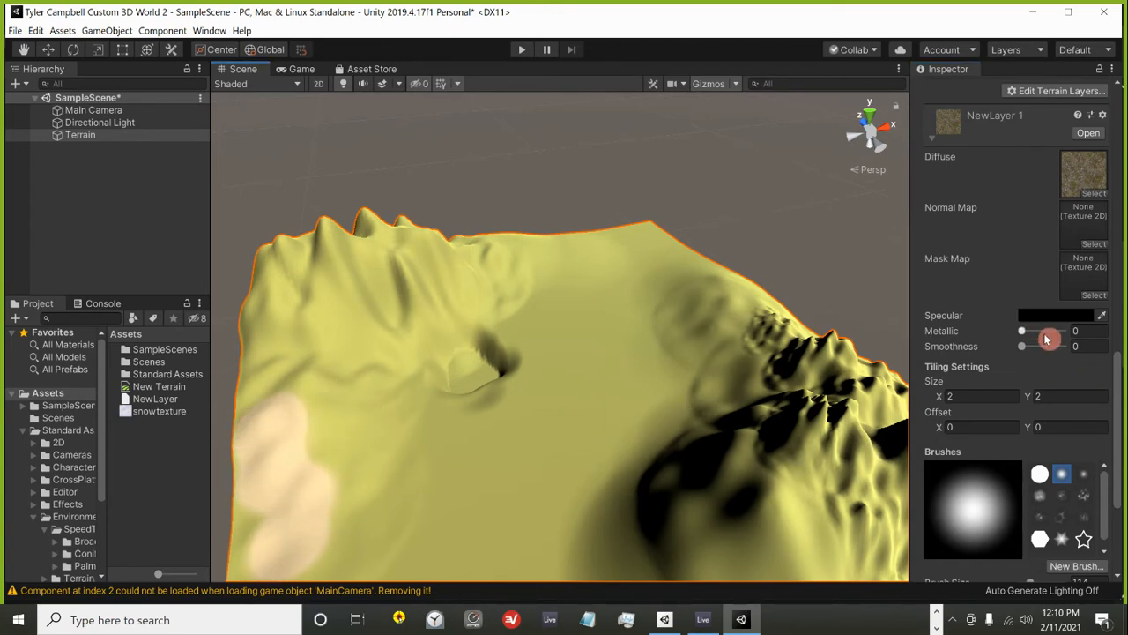
{"action": "scroll", "coordinate": [1046, 339], "scroll_direction": "down", "scroll_amount": 3}
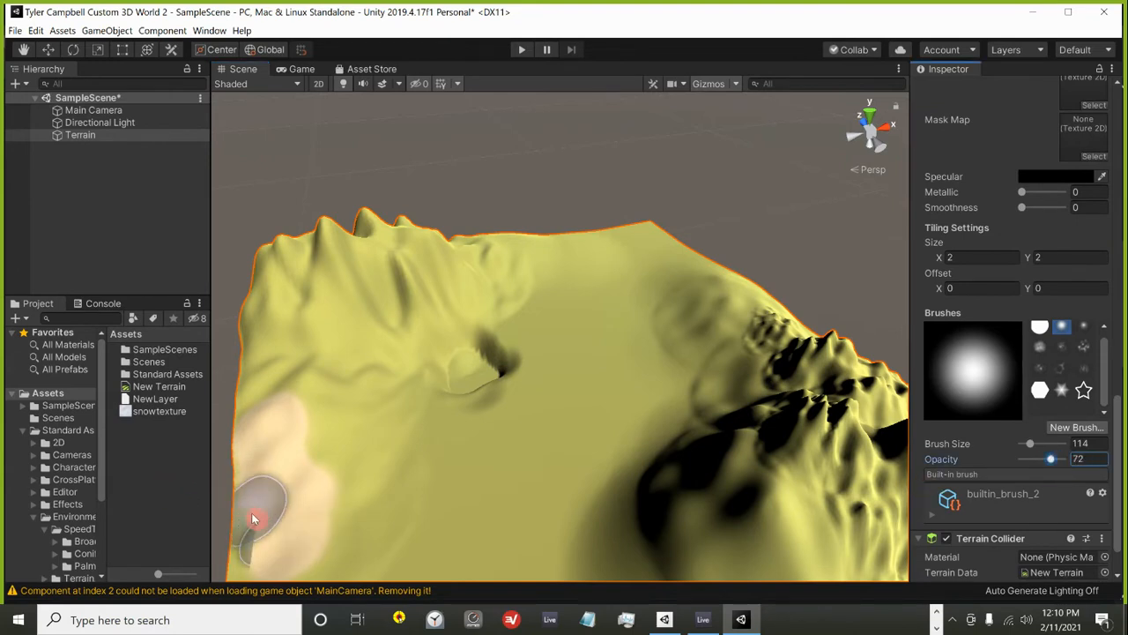
{"action": "left_click", "coordinate": [277, 592]}
{"action": "mouse_move", "coordinate": [272, 564]}
{"action": "left_mouse_down"}
{"action": "mouse_move", "coordinate": [344, 522]}
{"action": "mouse_move", "coordinate": [361, 461]}
{"action": "mouse_move", "coordinate": [332, 435]}
{"action": "mouse_move", "coordinate": [341, 403]}
{"action": "mouse_move", "coordinate": [368, 500]}
{"action": "left_mouse_up"}
{"action": "scroll", "coordinate": [397, 499], "scroll_direction": "down", "scroll_amount": 4}
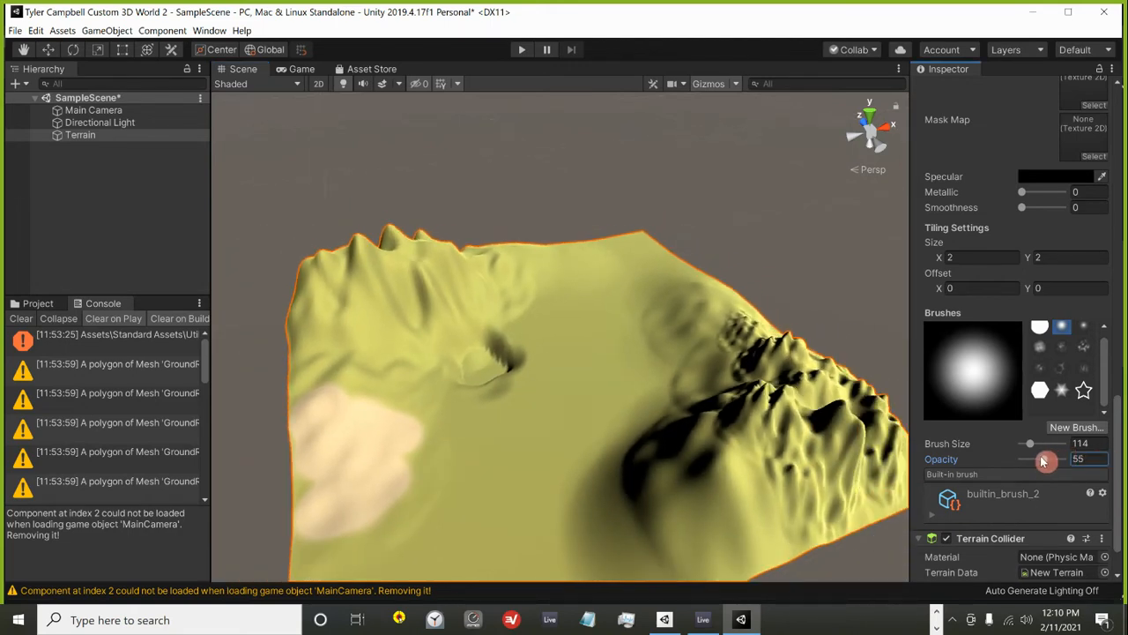
Reduce the opacity to 29 and paint the rocky dirt texture over the left hills and the right mountain range.
{"action": "mouse_move", "coordinate": [360, 537]}
{"action": "left_mouse_down"}
{"action": "mouse_move", "coordinate": [335, 549]}
{"action": "mouse_move", "coordinate": [386, 538]}
{"action": "mouse_move", "coordinate": [444, 448]}
{"action": "mouse_move", "coordinate": [429, 440]}
{"action": "mouse_move", "coordinate": [446, 355]}
{"action": "mouse_move", "coordinate": [468, 337]}
{"action": "mouse_move", "coordinate": [473, 308]}
{"action": "mouse_move", "coordinate": [532, 276]}
{"action": "left_mouse_up"}
{"action": "left_click", "coordinate": [565, 235]}
{"action": "left_click", "coordinate": [537, 250]}
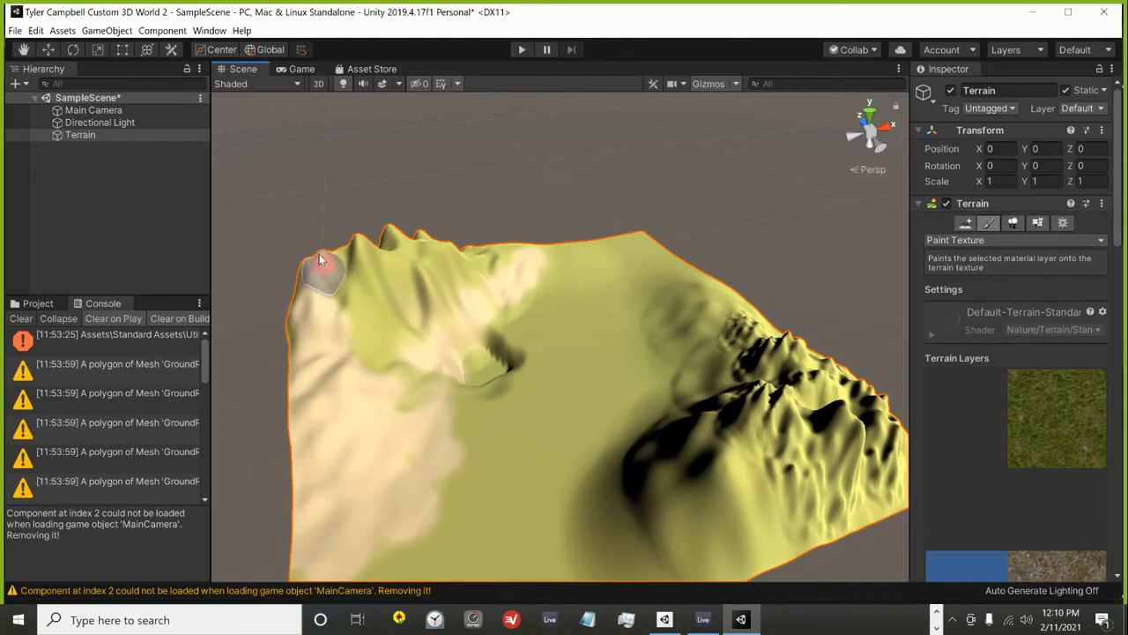
{"action": "mouse_move", "coordinate": [319, 254]}
{"action": "left_mouse_down"}
{"action": "mouse_move", "coordinate": [351, 299]}
{"action": "mouse_move", "coordinate": [366, 254]}
{"action": "left_mouse_up"}
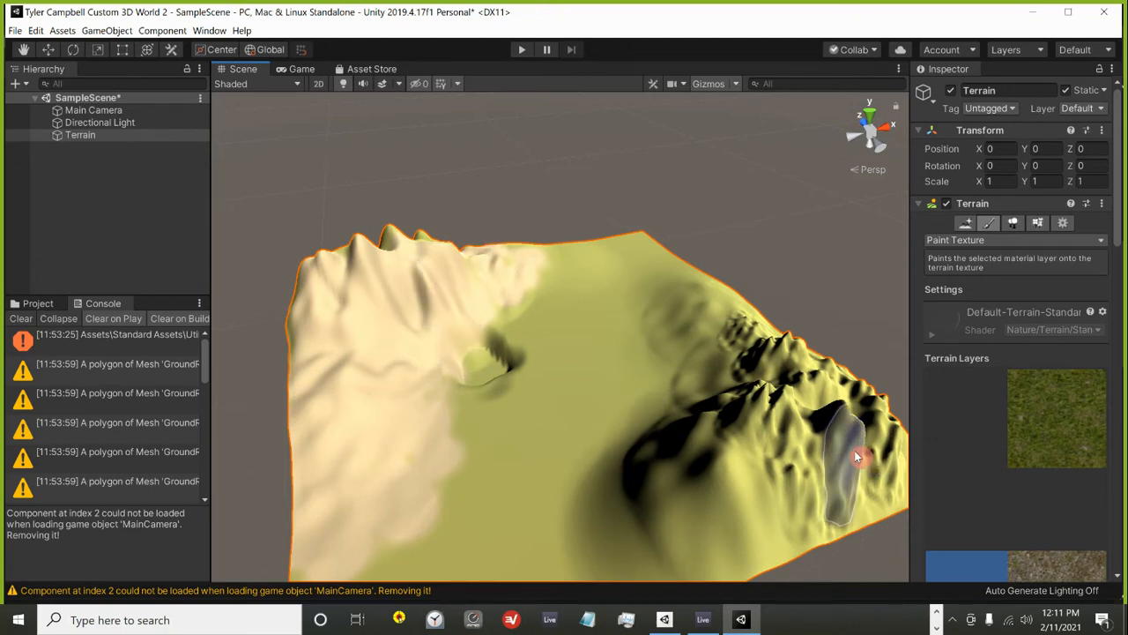
{"action": "mouse_move", "coordinate": [723, 449]}
{"action": "left_mouse_down"}
{"action": "mouse_move", "coordinate": [732, 425]}
{"action": "mouse_move", "coordinate": [781, 465]}
{"action": "mouse_move", "coordinate": [737, 481]}
{"action": "mouse_move", "coordinate": [743, 331]}
{"action": "mouse_move", "coordinate": [838, 400]}
{"action": "mouse_move", "coordinate": [805, 466]}
{"action": "mouse_move", "coordinate": [804, 449]}
{"action": "mouse_move", "coordinate": [827, 465]}
{"action": "mouse_move", "coordinate": [894, 416]}
{"action": "mouse_move", "coordinate": [804, 533]}
{"action": "mouse_move", "coordinate": [749, 517]}
{"action": "mouse_move", "coordinate": [697, 487]}
{"action": "mouse_move", "coordinate": [696, 390]}
{"action": "mouse_move", "coordinate": [713, 323]}
{"action": "mouse_move", "coordinate": [756, 367]}
{"action": "left_mouse_up"}
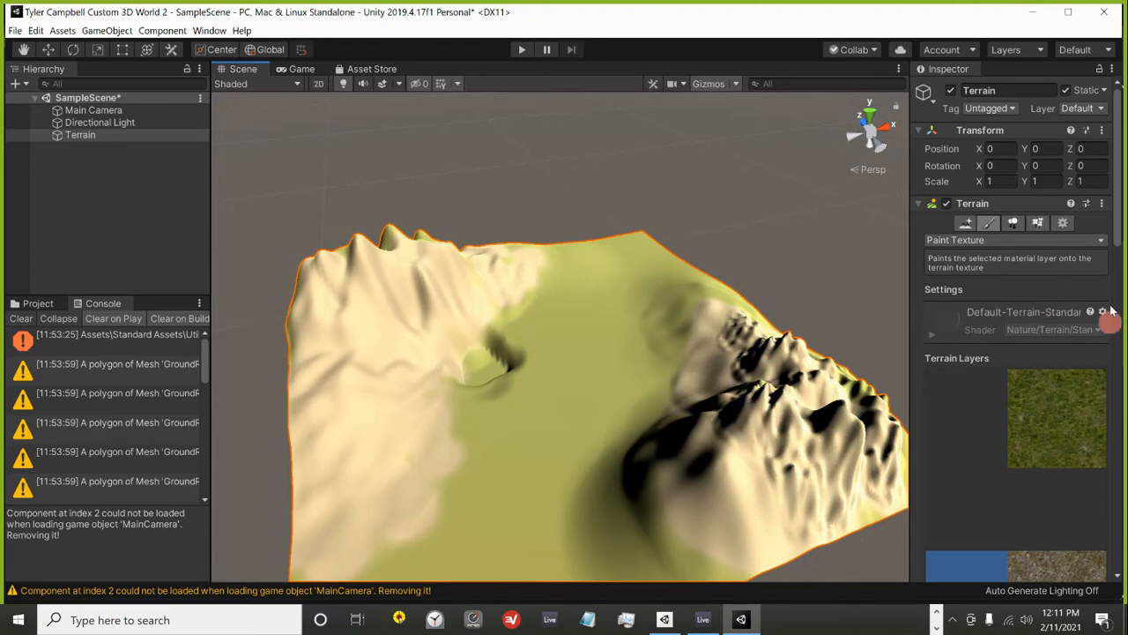
{"action": "left_click_drag", "start_coordinate": [677, 604], "coordinate": [673, 596]}
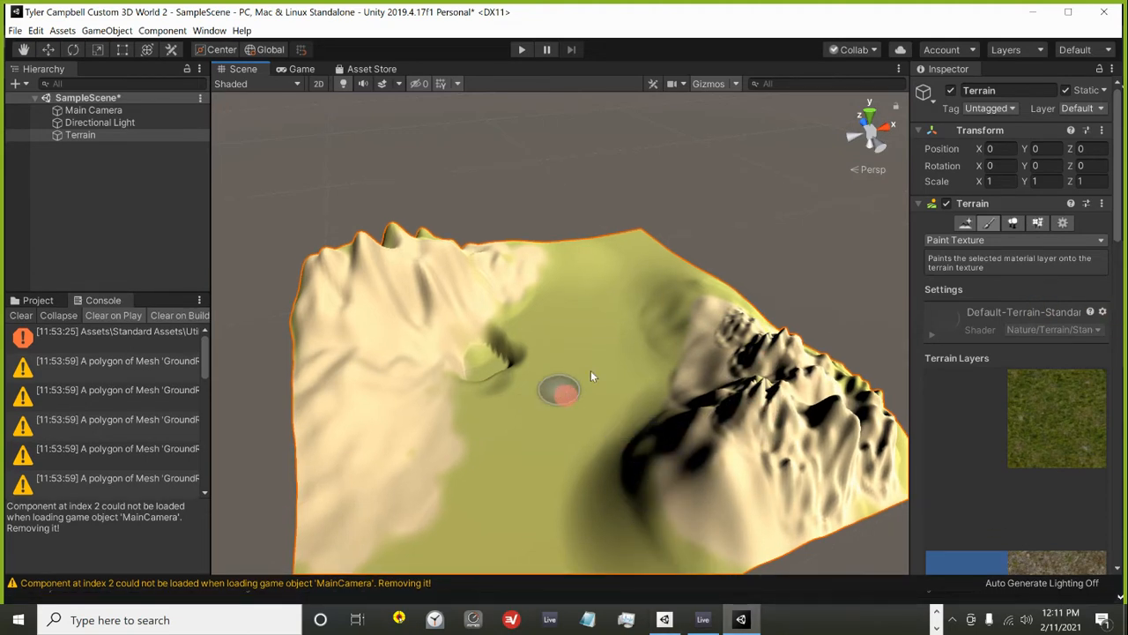
Select the grass terrain layer and paint a few grassy spots onto the rocky left slope.
{"action": "left_click", "coordinate": [1036, 394]}
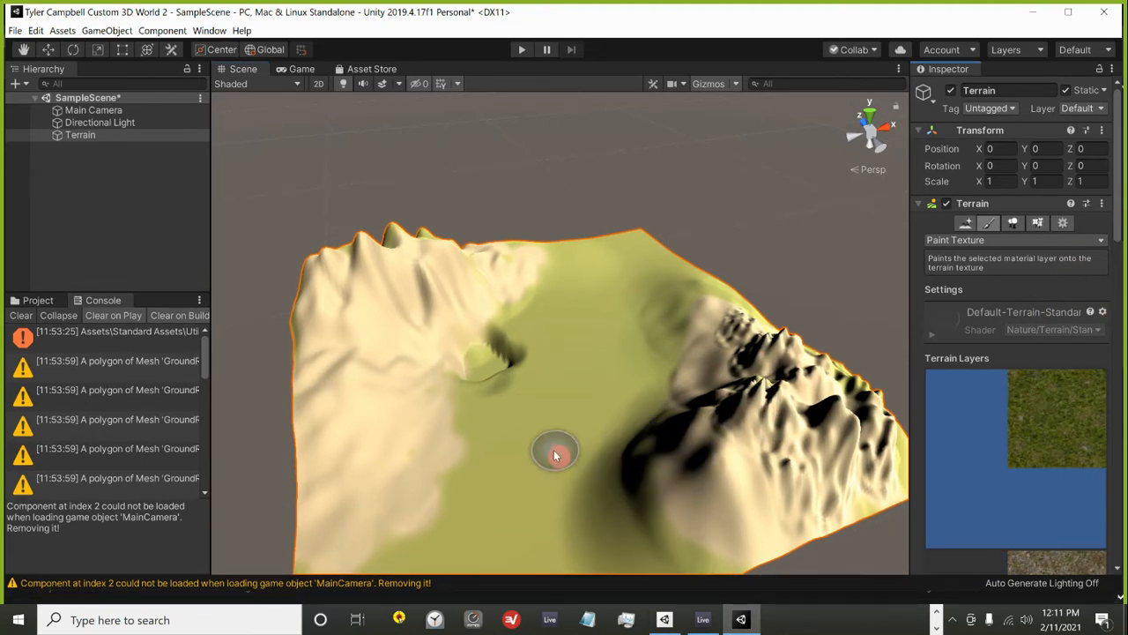
{"action": "mouse_move", "coordinate": [392, 522]}
{"action": "left_mouse_down"}
{"action": "mouse_move", "coordinate": [403, 408]}
{"action": "mouse_move", "coordinate": [368, 493]}
{"action": "mouse_move", "coordinate": [423, 485]}
{"action": "left_mouse_up"}
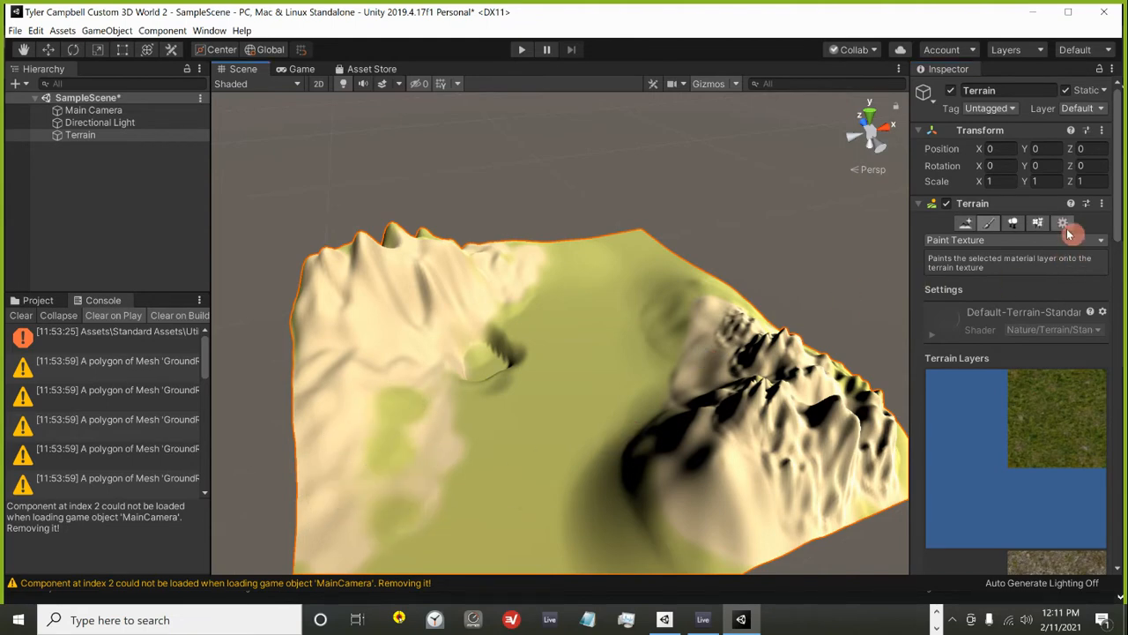
{"action": "scroll", "coordinate": [1023, 299], "scroll_direction": "down", "scroll_amount": 10}
{"action": "scroll", "coordinate": [1032, 363], "scroll_direction": "down", "scroll_amount": 8}
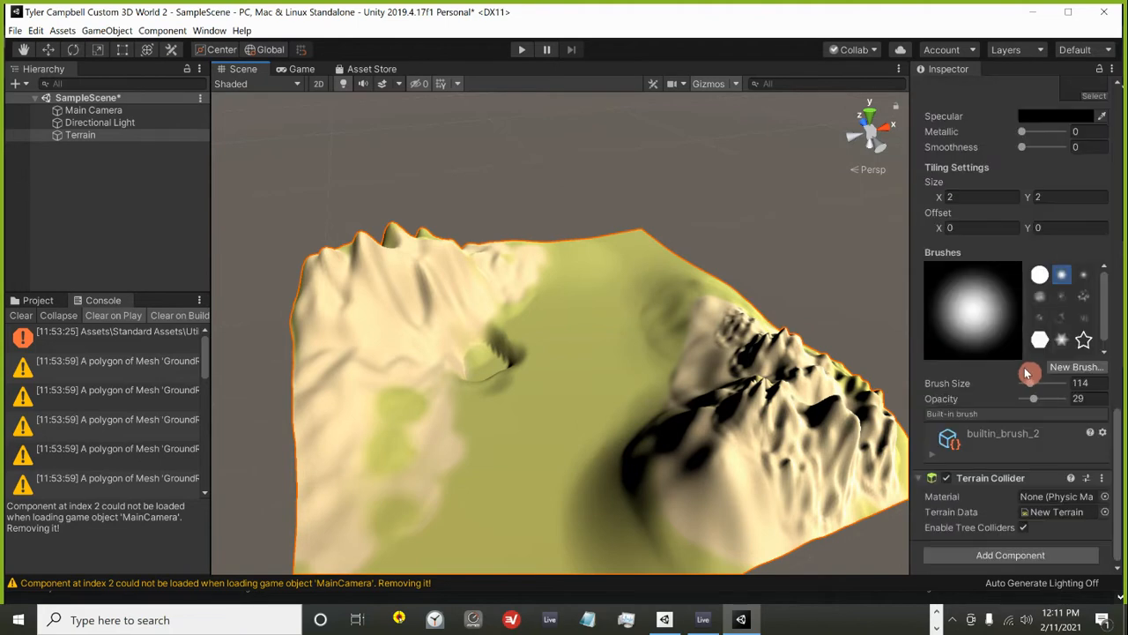
Choose the mottled brush builtin_brush_6 and paint scattered patches of the brown dirt layer over the valley floor.
{"action": "left_click", "coordinate": [1082, 297]}
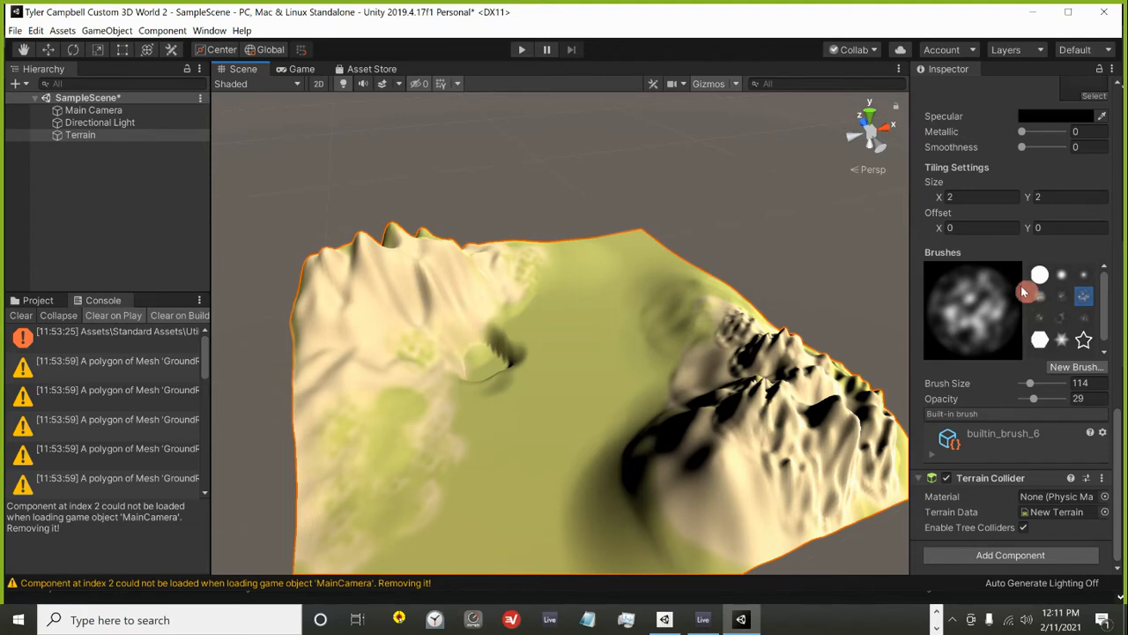
{"action": "scroll", "coordinate": [1023, 317], "scroll_direction": "up", "scroll_amount": 6}
{"action": "scroll", "coordinate": [1056, 273], "scroll_direction": "down", "scroll_amount": 3}
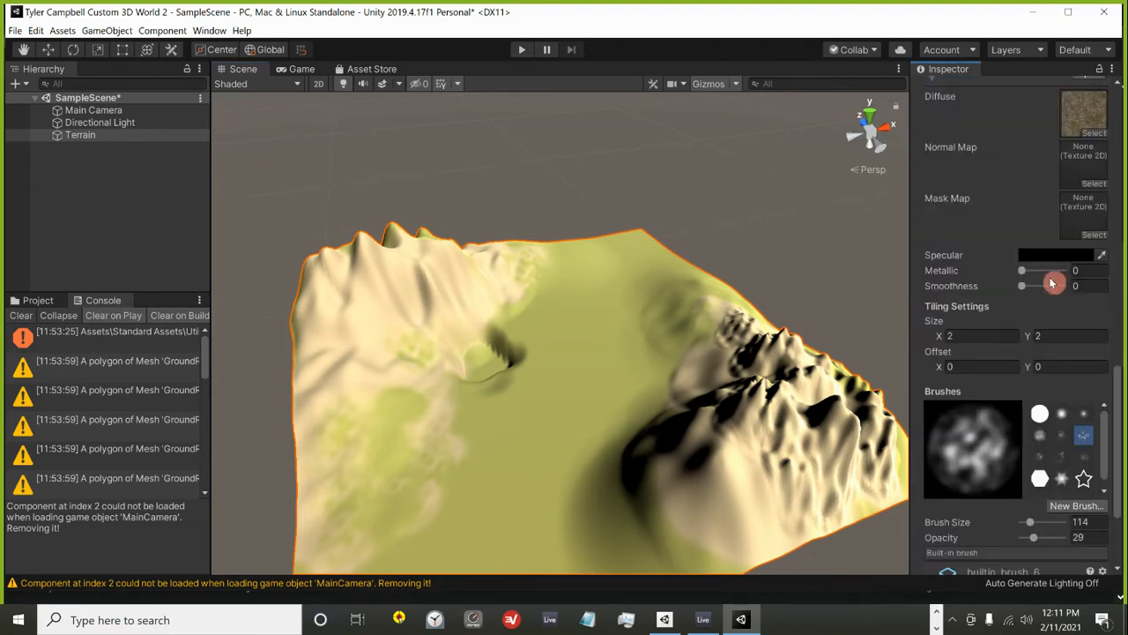
{"action": "scroll", "coordinate": [541, 525], "scroll_direction": "down", "scroll_amount": 1}
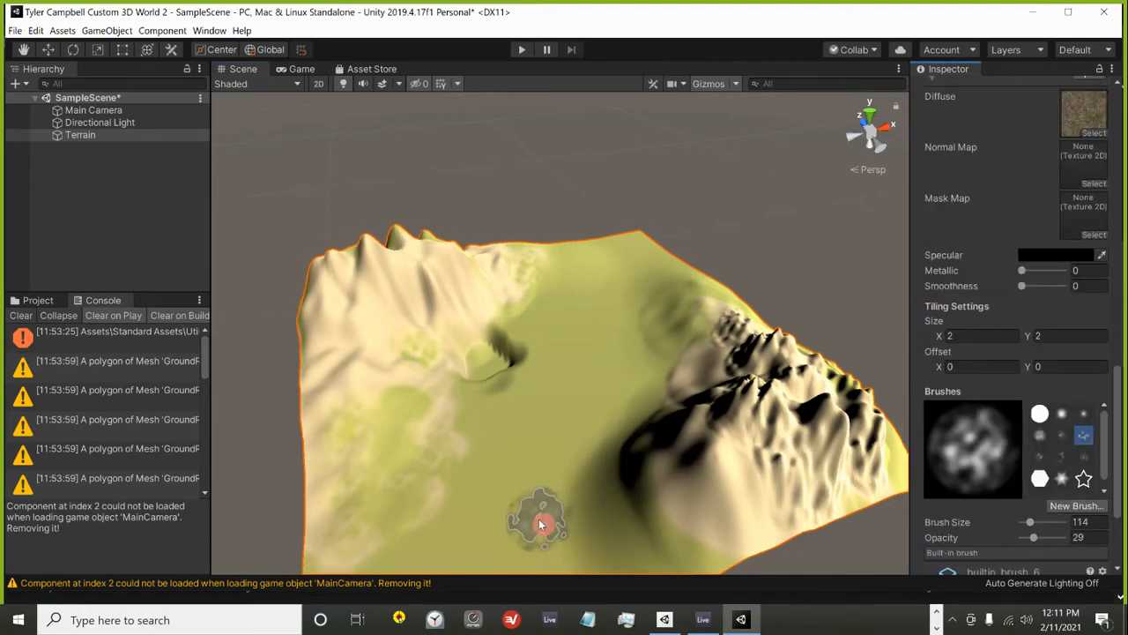
{"action": "left_click", "coordinate": [532, 505]}
{"action": "mouse_move", "coordinate": [486, 453]}
{"action": "left_mouse_down"}
{"action": "mouse_move", "coordinate": [538, 561]}
{"action": "mouse_move", "coordinate": [475, 552]}
{"action": "mouse_move", "coordinate": [484, 504]}
{"action": "mouse_move", "coordinate": [626, 264]}
{"action": "left_mouse_up"}
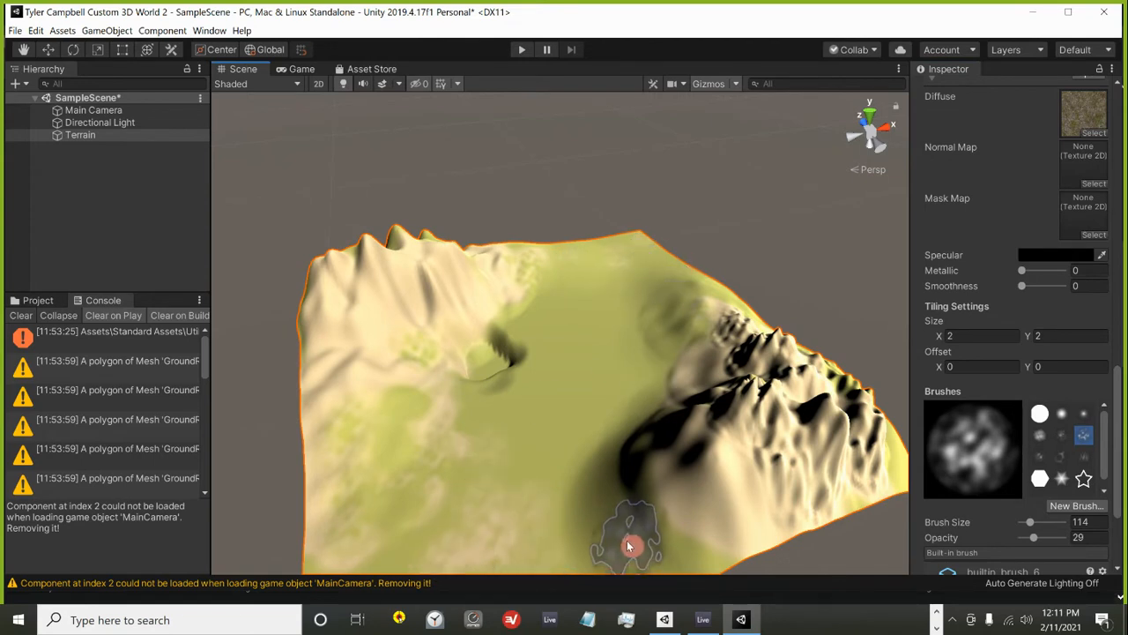
Dab more brown dirt patches onto the flat ground along the terrain's near edge.
{"action": "scroll", "coordinate": [623, 536], "scroll_direction": "down", "scroll_amount": 2}
{"action": "middle_click_drag", "start_coordinate": [624, 535], "coordinate": [623, 385]}
{"action": "scroll", "coordinate": [623, 385], "scroll_direction": "up", "scroll_amount": 3}
{"action": "scroll", "coordinate": [624, 389], "scroll_direction": "up", "scroll_amount": 2}
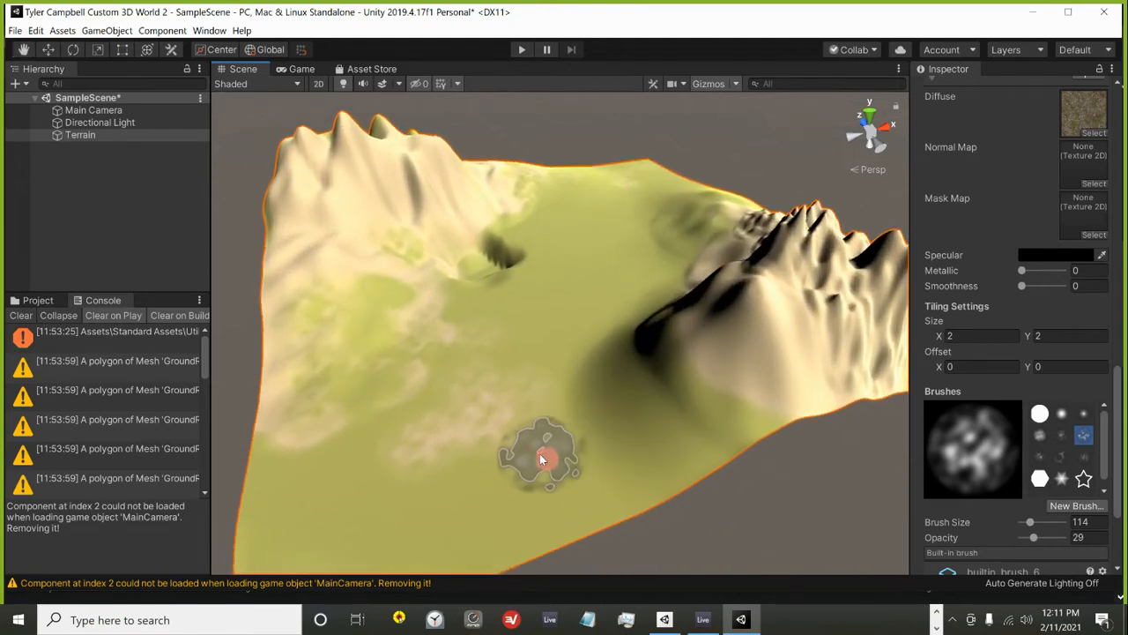
{"action": "left_click", "coordinate": [471, 555]}
{"action": "left_click", "coordinate": [331, 564]}
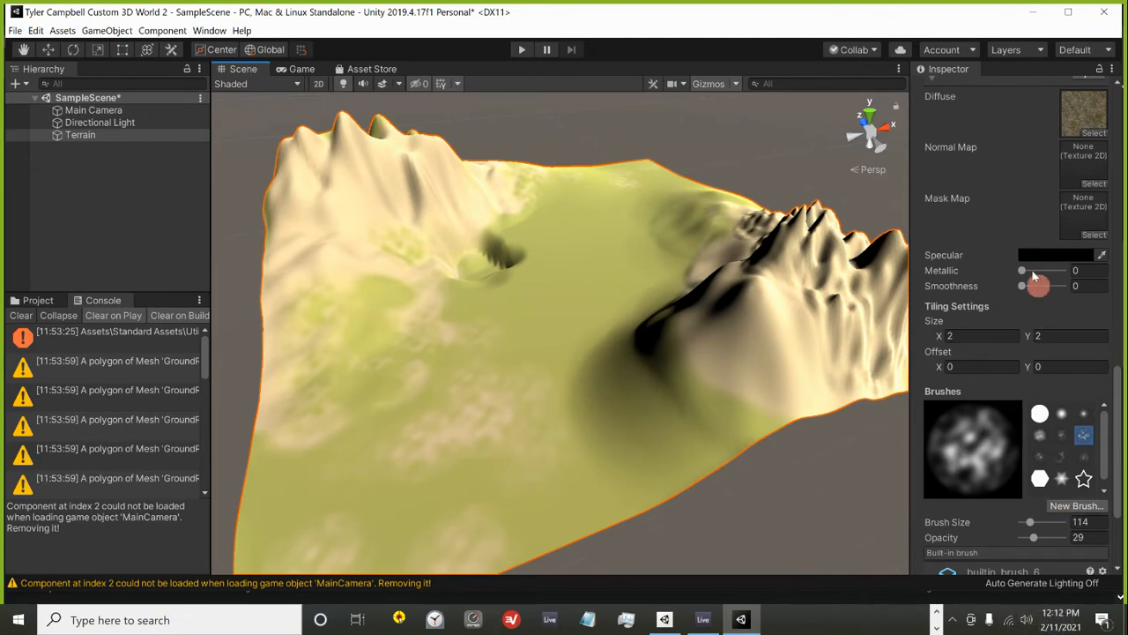
Make the snow texture the active terrain layer and set the terrain tool to Paint Texture.
{"action": "scroll", "coordinate": [1037, 265], "scroll_direction": "up", "scroll_amount": 5}
{"action": "left_click", "coordinate": [1045, 443]}
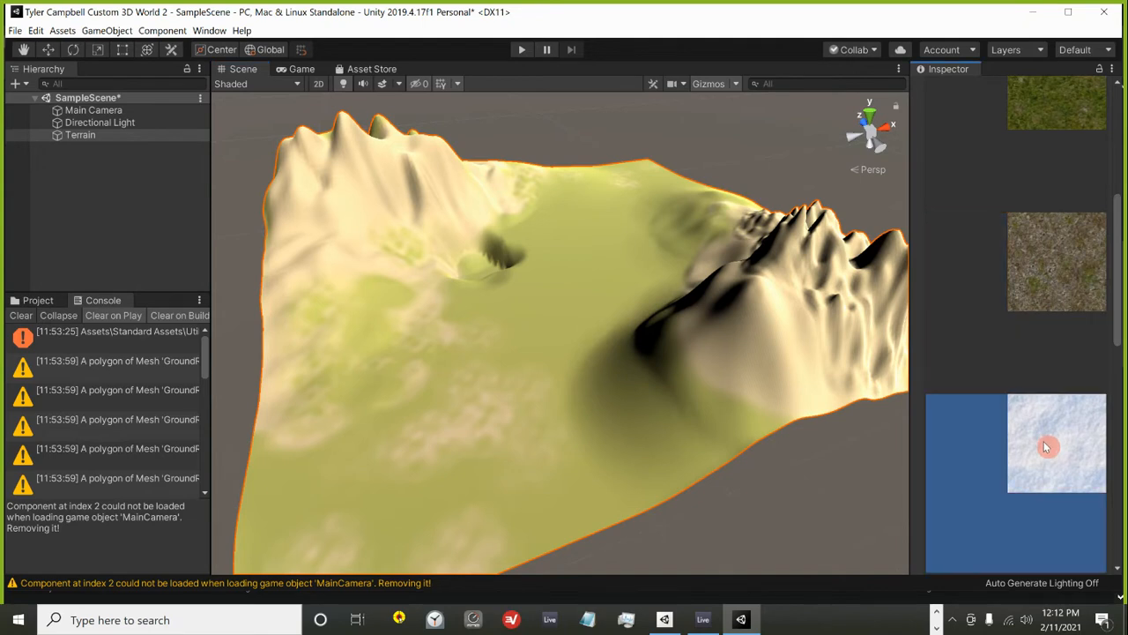
{"action": "scroll", "coordinate": [1043, 441], "scroll_direction": "up", "scroll_amount": 4}
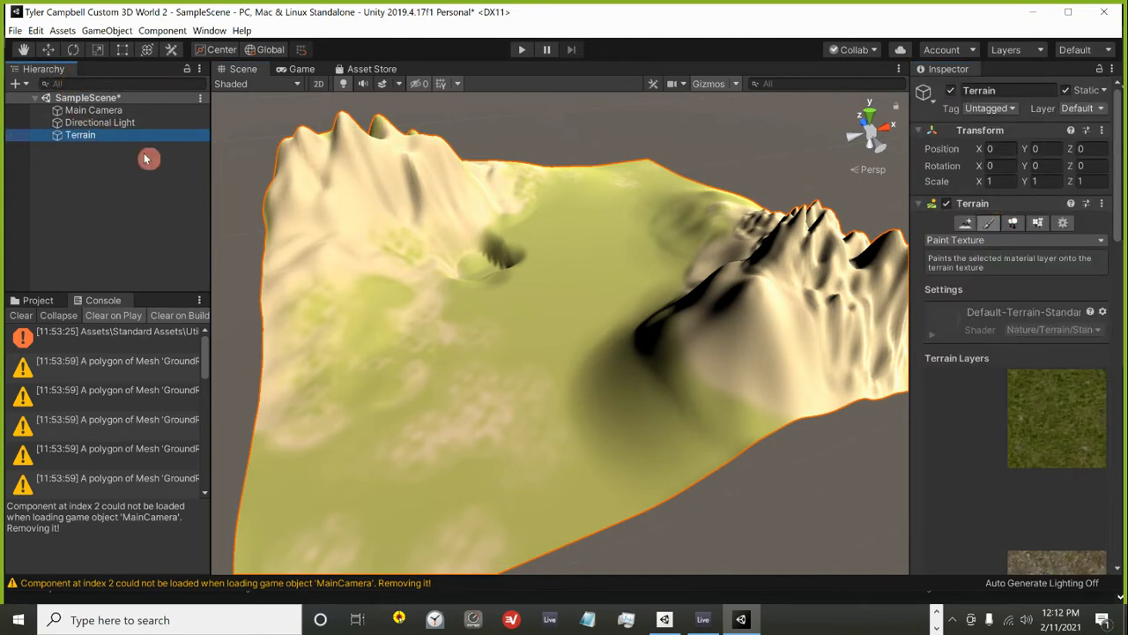
{"action": "left_click", "coordinate": [991, 225]}
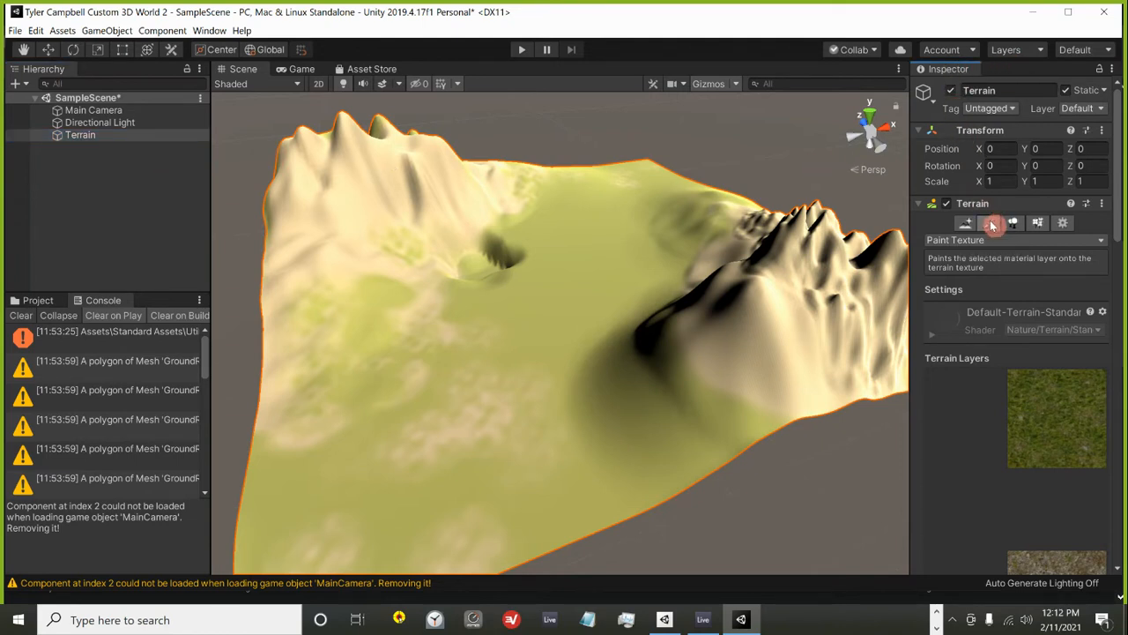
{"action": "left_click", "coordinate": [990, 241]}
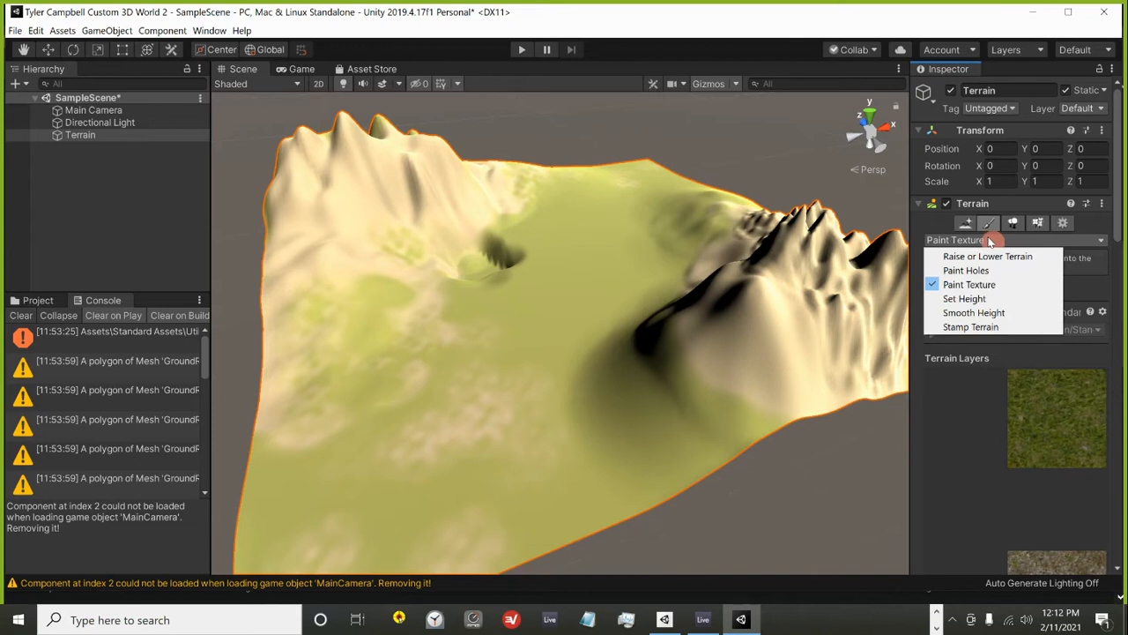
{"action": "left_click", "coordinate": [981, 287]}
{"action": "scroll", "coordinate": [996, 300], "scroll_direction": "down", "scroll_amount": 5}
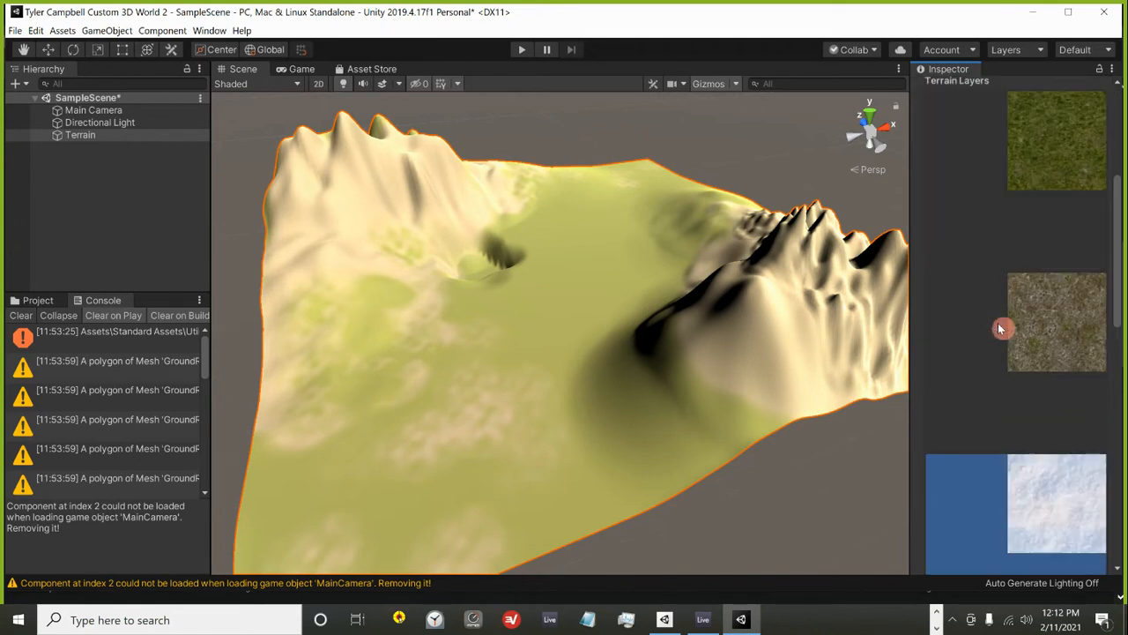
Paint the first snow patches with the mottled brush on the end slope of the dark jagged mountain range.
{"action": "left_click", "coordinate": [779, 293]}
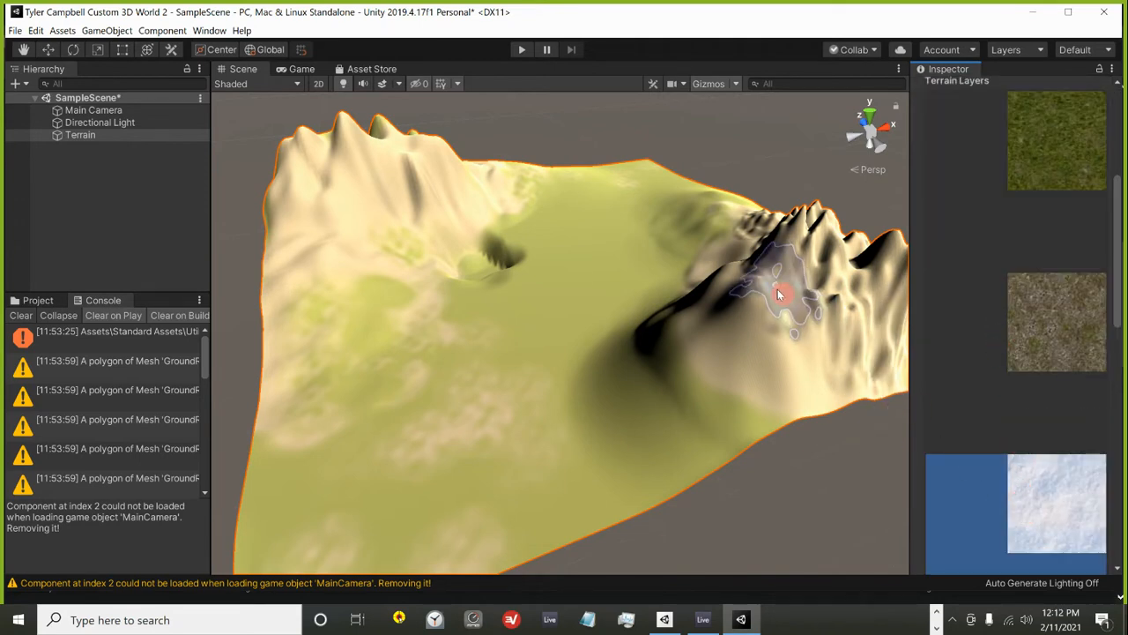
{"action": "scroll", "coordinate": [1058, 420], "scroll_direction": "down", "scroll_amount": 5}
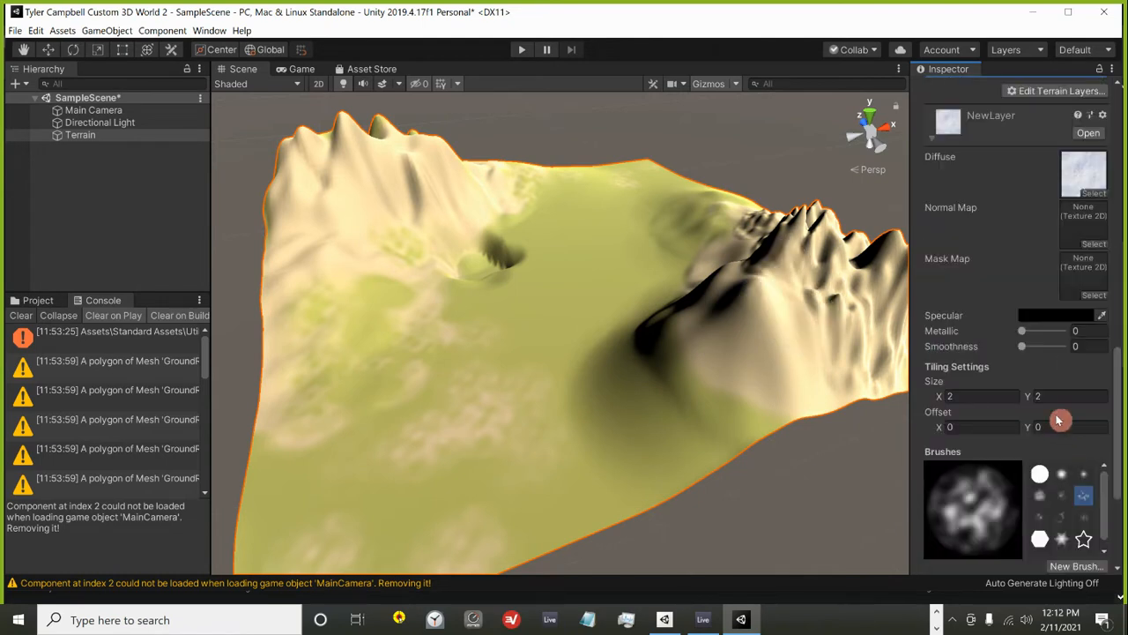
{"action": "scroll", "coordinate": [1060, 490], "scroll_direction": "down", "scroll_amount": 1}
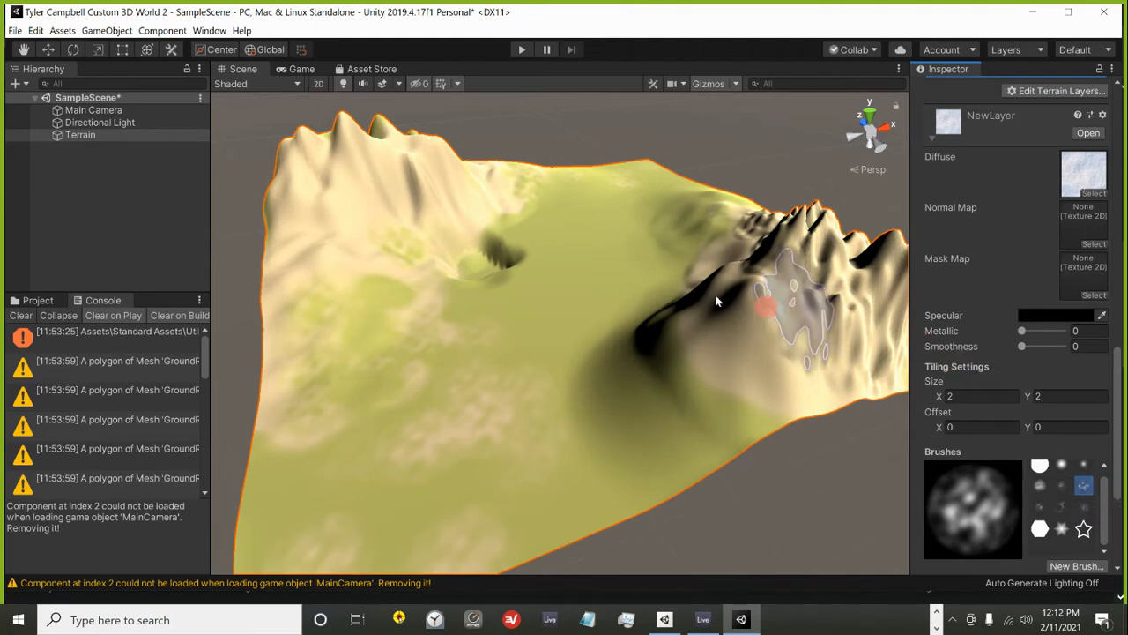
{"action": "mouse_move", "coordinate": [753, 299]}
{"action": "left_mouse_down"}
{"action": "mouse_move", "coordinate": [809, 252]}
{"action": "mouse_move", "coordinate": [780, 222]}
{"action": "mouse_move", "coordinate": [496, 453]}
{"action": "mouse_move", "coordinate": [634, 361]}
{"action": "mouse_move", "coordinate": [628, 316]}
{"action": "mouse_move", "coordinate": [676, 327]}
{"action": "mouse_move", "coordinate": [650, 373]}
{"action": "mouse_move", "coordinate": [569, 396]}
{"action": "mouse_move", "coordinate": [658, 359]}
{"action": "mouse_move", "coordinate": [534, 403]}
{"action": "mouse_move", "coordinate": [617, 327]}
{"action": "mouse_move", "coordinate": [637, 246]}
{"action": "mouse_move", "coordinate": [572, 250]}
{"action": "mouse_move", "coordinate": [614, 269]}
{"action": "mouse_move", "coordinate": [617, 370]}
{"action": "left_mouse_up"}
{"action": "left_click", "coordinate": [780, 223]}
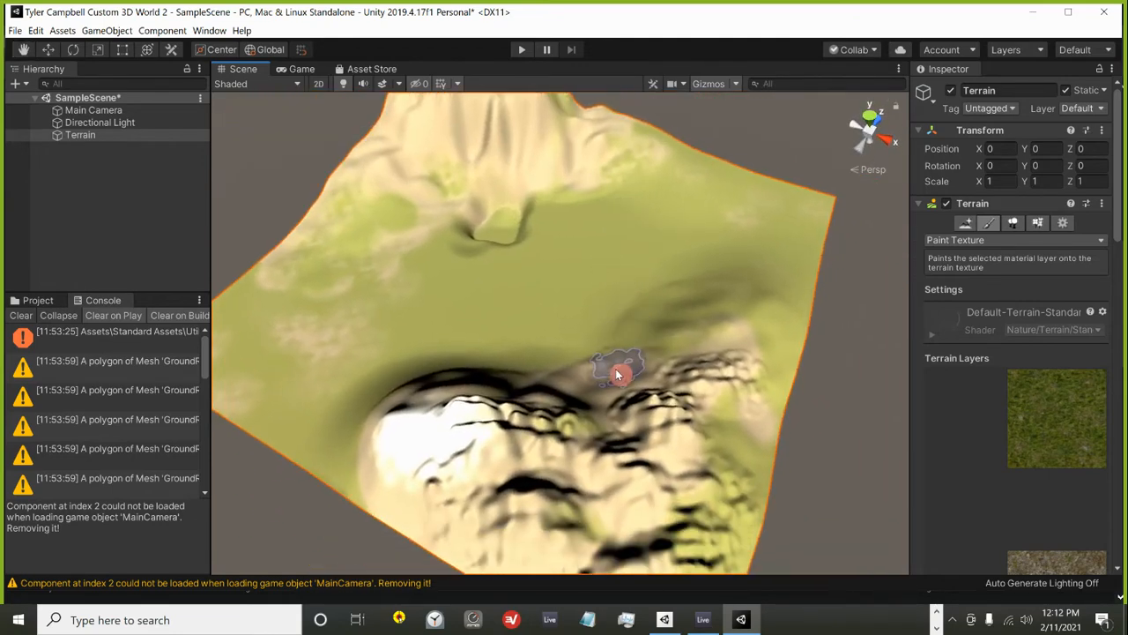
Reactivate terrain texture painting and spread snow across the ridges and peaks of the dark jagged mountain range.
{"action": "left_click", "coordinate": [26, 50]}
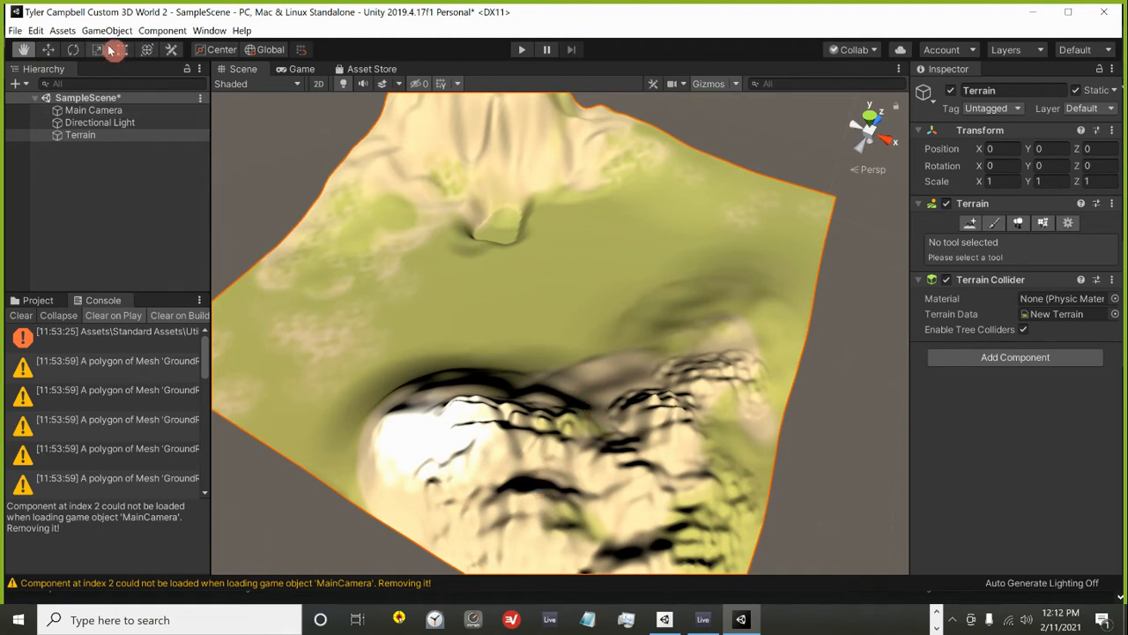
{"action": "left_click", "coordinate": [49, 50]}
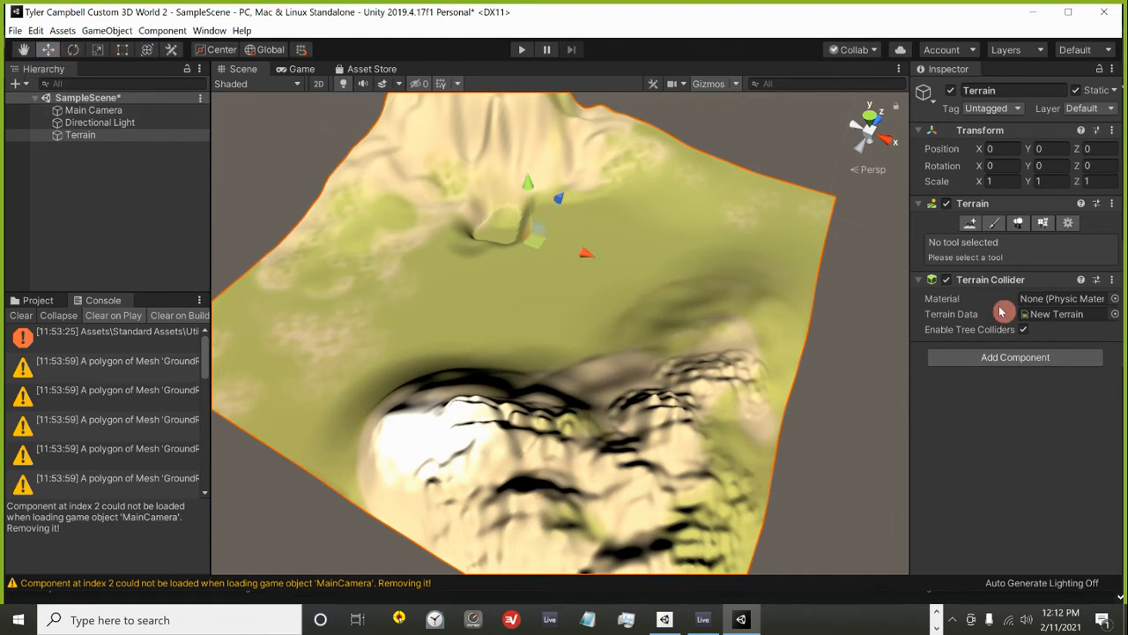
{"action": "left_click", "coordinate": [997, 223]}
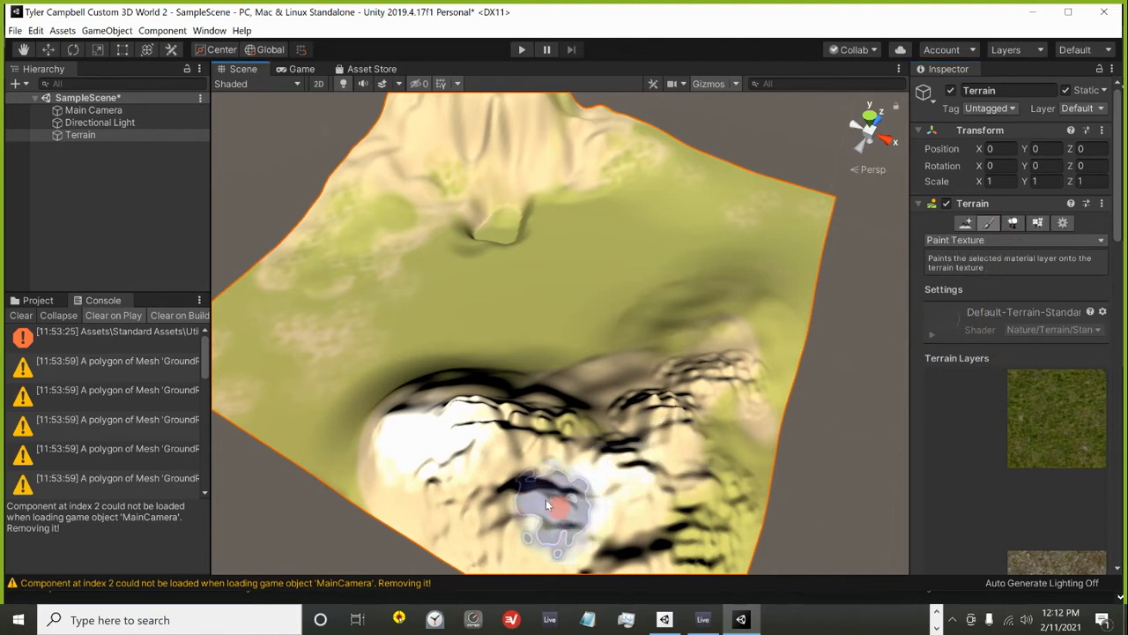
{"action": "mouse_move", "coordinate": [545, 499]}
{"action": "left_mouse_down"}
{"action": "mouse_move", "coordinate": [486, 502]}
{"action": "mouse_move", "coordinate": [537, 473]}
{"action": "mouse_move", "coordinate": [607, 492]}
{"action": "left_mouse_up"}
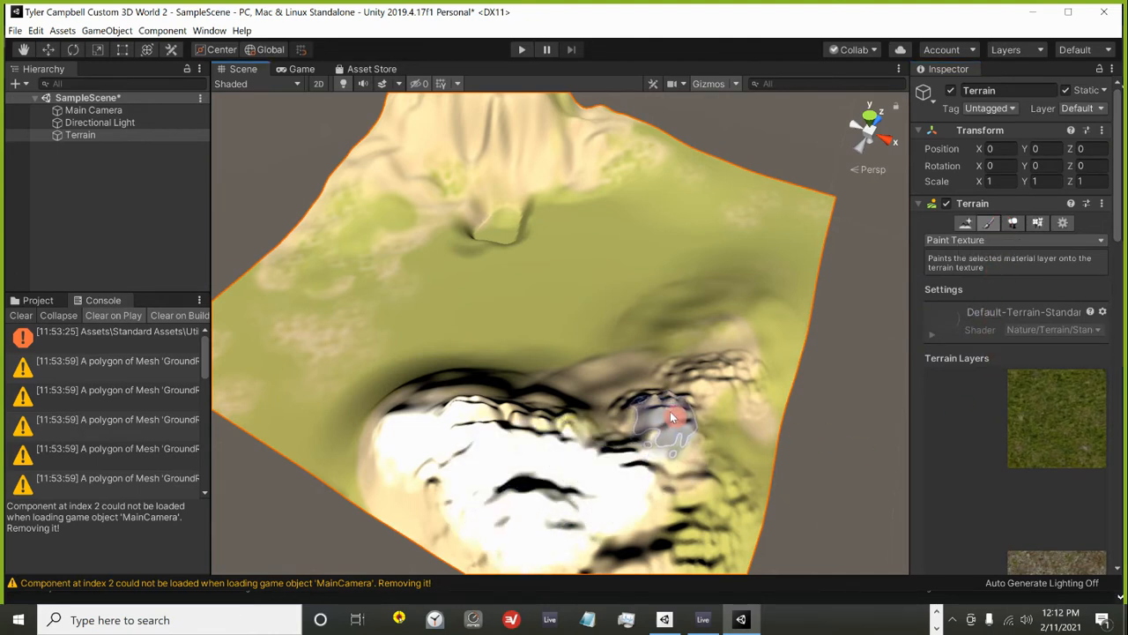
{"action": "mouse_move", "coordinate": [690, 405]}
{"action": "left_mouse_down"}
{"action": "mouse_move", "coordinate": [584, 521]}
{"action": "mouse_move", "coordinate": [626, 513]}
{"action": "mouse_move", "coordinate": [433, 454]}
{"action": "left_mouse_up"}
Paint snow over the peaks and upper slopes of the mountain on the opposite side of the valley.
{"action": "scroll", "coordinate": [585, 519], "scroll_direction": "down", "scroll_amount": 2}
{"action": "middle_click_drag", "start_coordinate": [537, 200], "coordinate": [538, 353]}
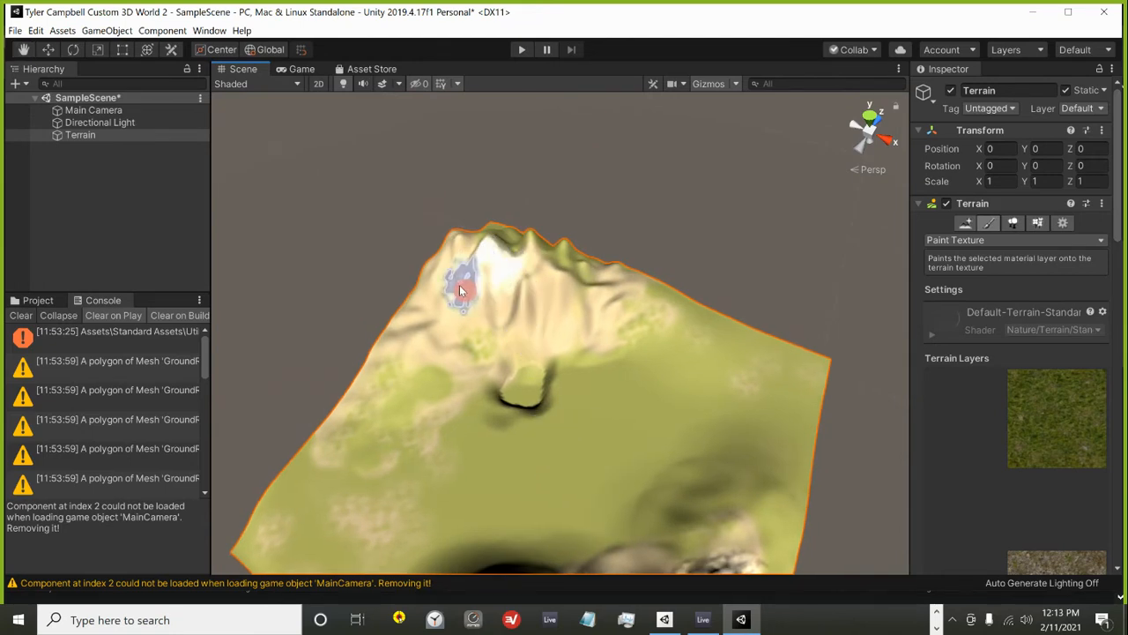
{"action": "mouse_move", "coordinate": [434, 340]}
{"action": "left_mouse_down"}
{"action": "mouse_move", "coordinate": [408, 322]}
{"action": "mouse_move", "coordinate": [441, 293]}
{"action": "left_mouse_up"}
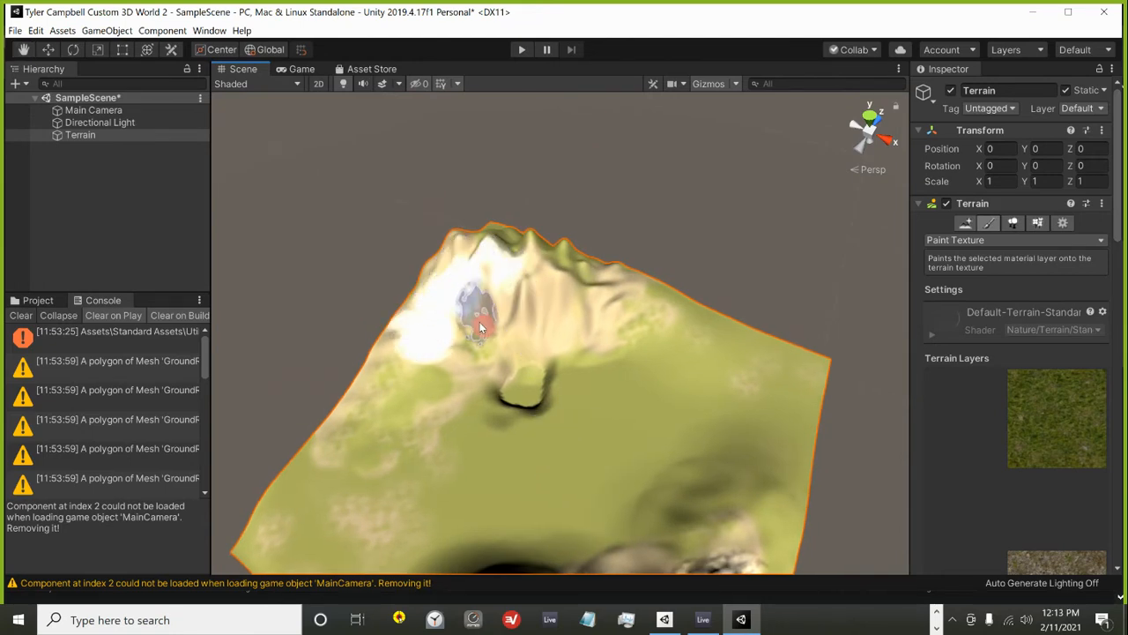
{"action": "scroll", "coordinate": [477, 321], "scroll_direction": "up", "scroll_amount": 5}
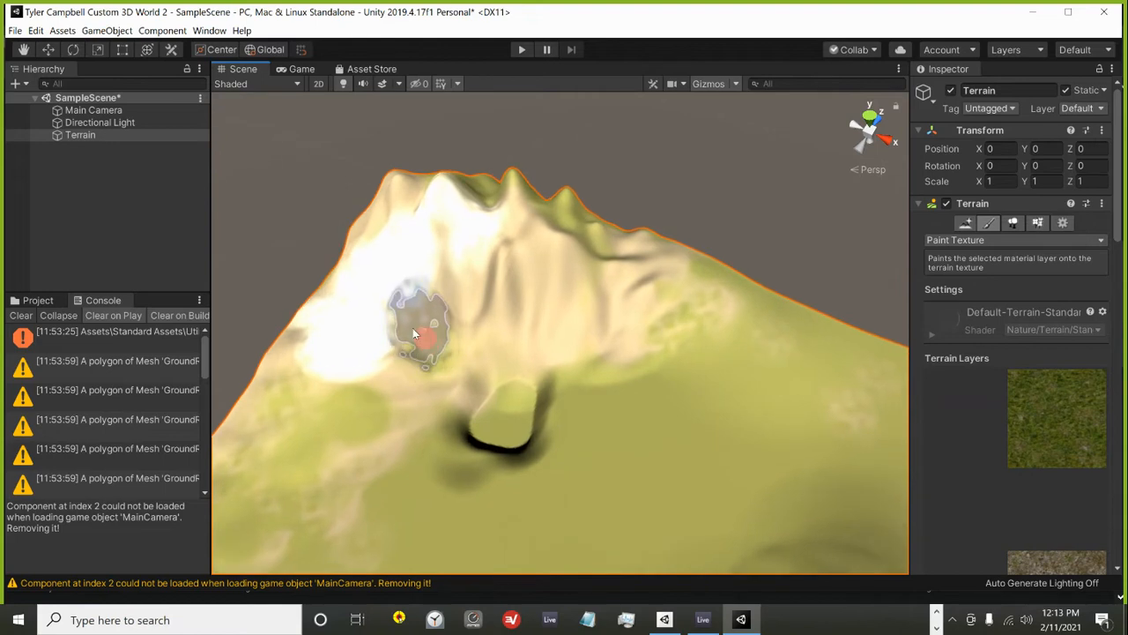
{"action": "mouse_move", "coordinate": [412, 331]}
{"action": "middle_mouse_down"}
{"action": "mouse_move", "coordinate": [1083, 118]}
{"action": "mouse_move", "coordinate": [1038, 145]}
{"action": "middle_mouse_up"}
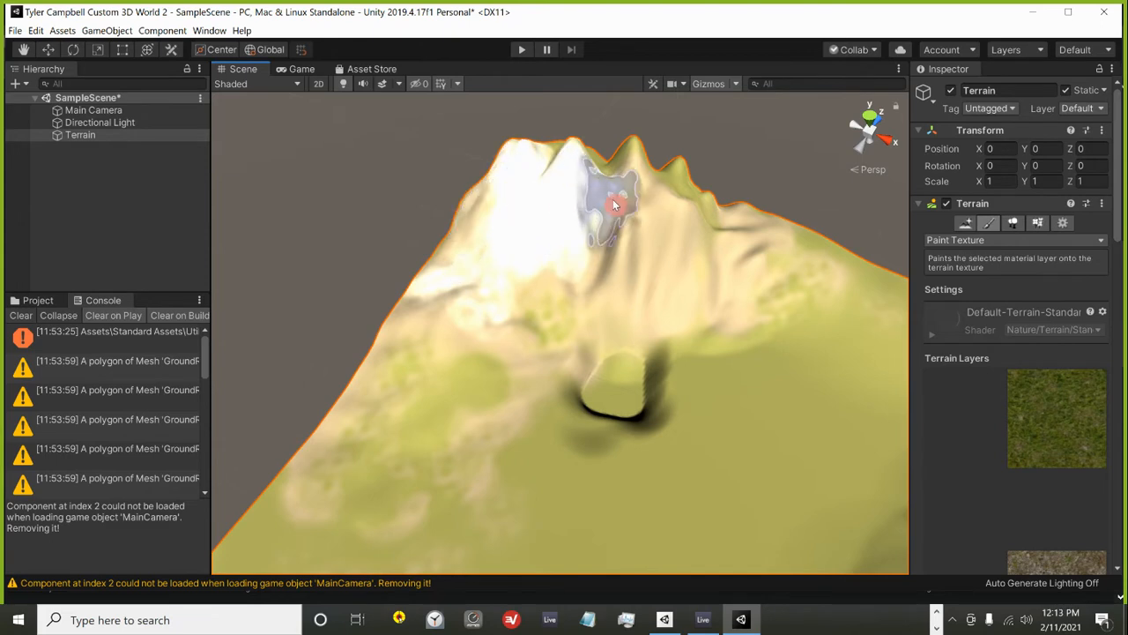
{"action": "mouse_move", "coordinate": [643, 172]}
{"action": "left_mouse_down"}
{"action": "mouse_move", "coordinate": [676, 205]}
{"action": "mouse_move", "coordinate": [631, 235]}
{"action": "left_mouse_up"}
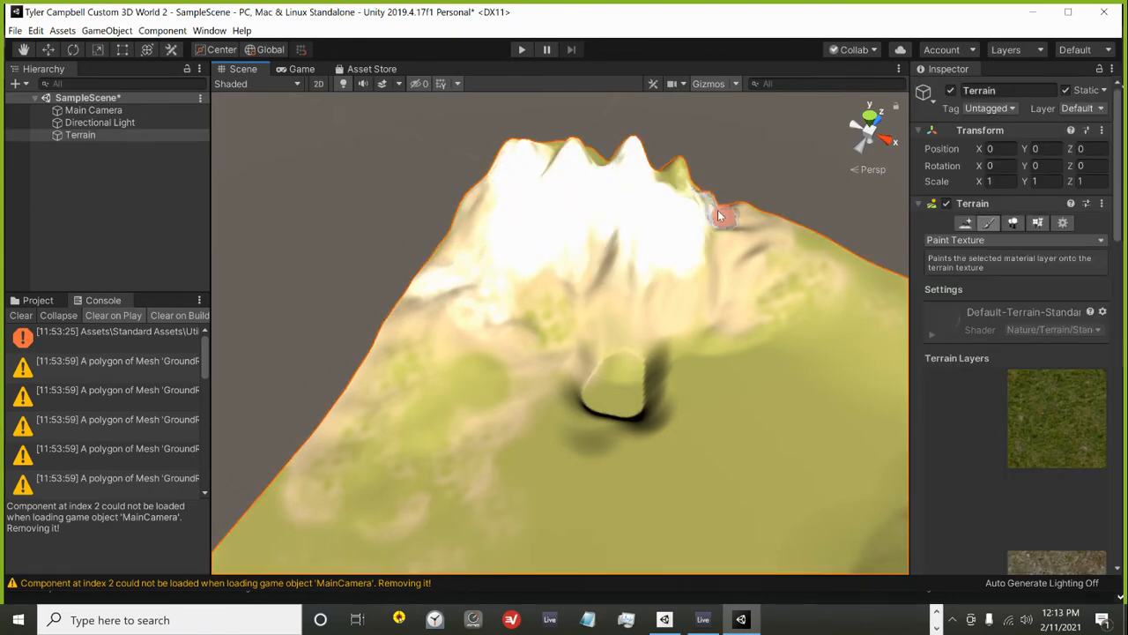
Increase the brush size to 525 and paint snow broadly over the peaks of the opposite mountain.
{"action": "scroll", "coordinate": [976, 408], "scroll_direction": "down", "scroll_amount": 5}
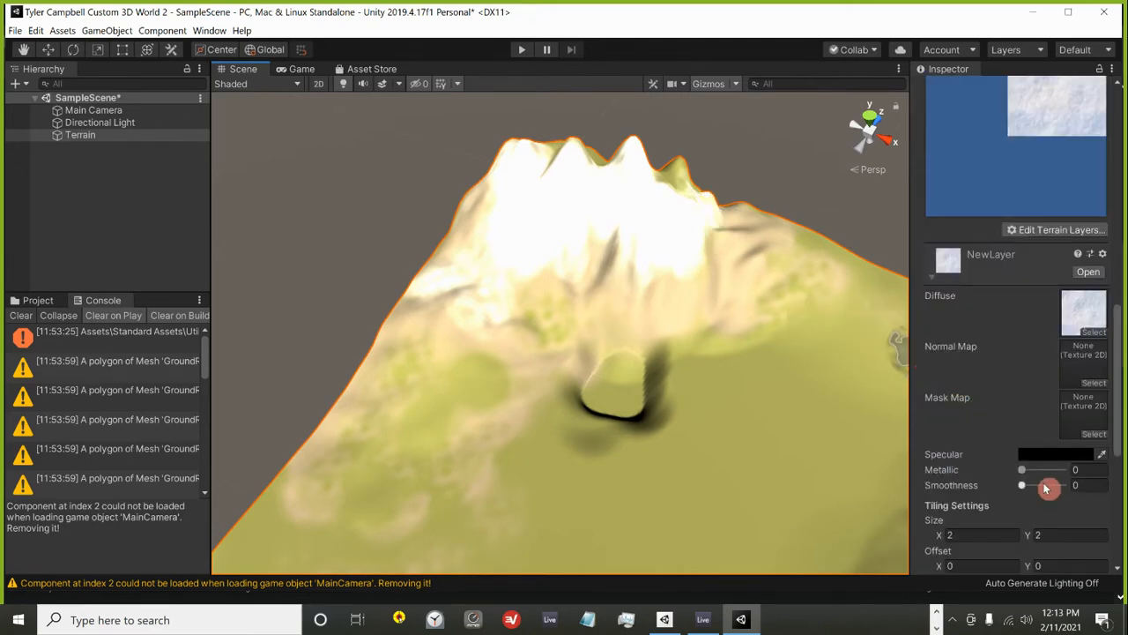
{"action": "scroll", "coordinate": [1045, 459], "scroll_direction": "down", "scroll_amount": 3}
{"action": "scroll", "coordinate": [1032, 370], "scroll_direction": "up", "scroll_amount": 6}
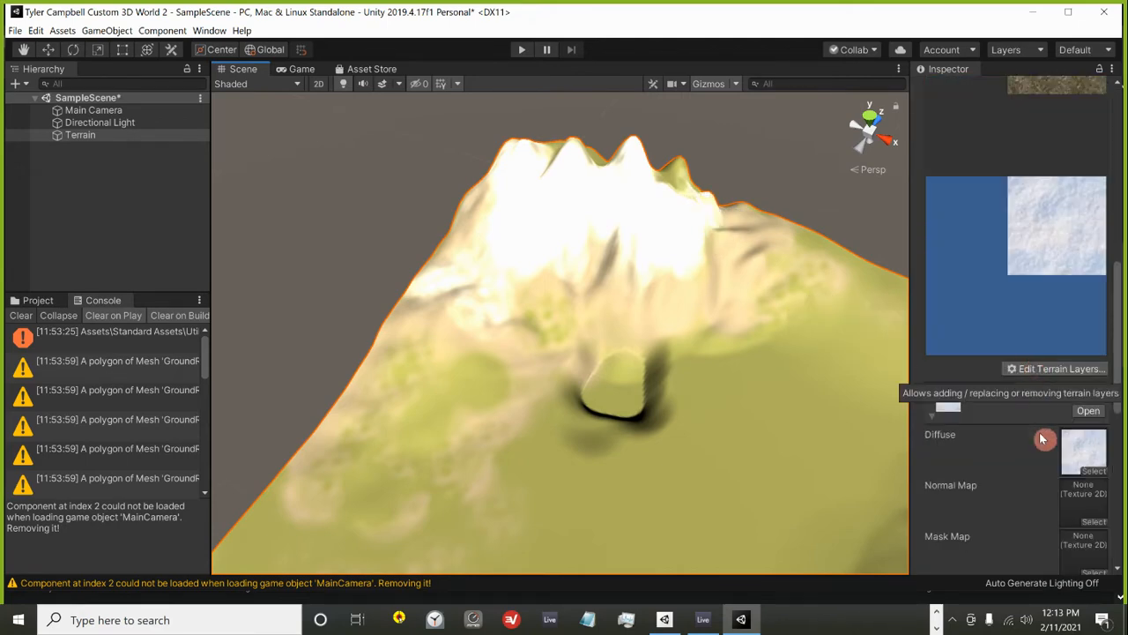
{"action": "scroll", "coordinate": [1042, 432], "scroll_direction": "up", "scroll_amount": 10}
{"action": "scroll", "coordinate": [1040, 421], "scroll_direction": "down", "scroll_amount": 5}
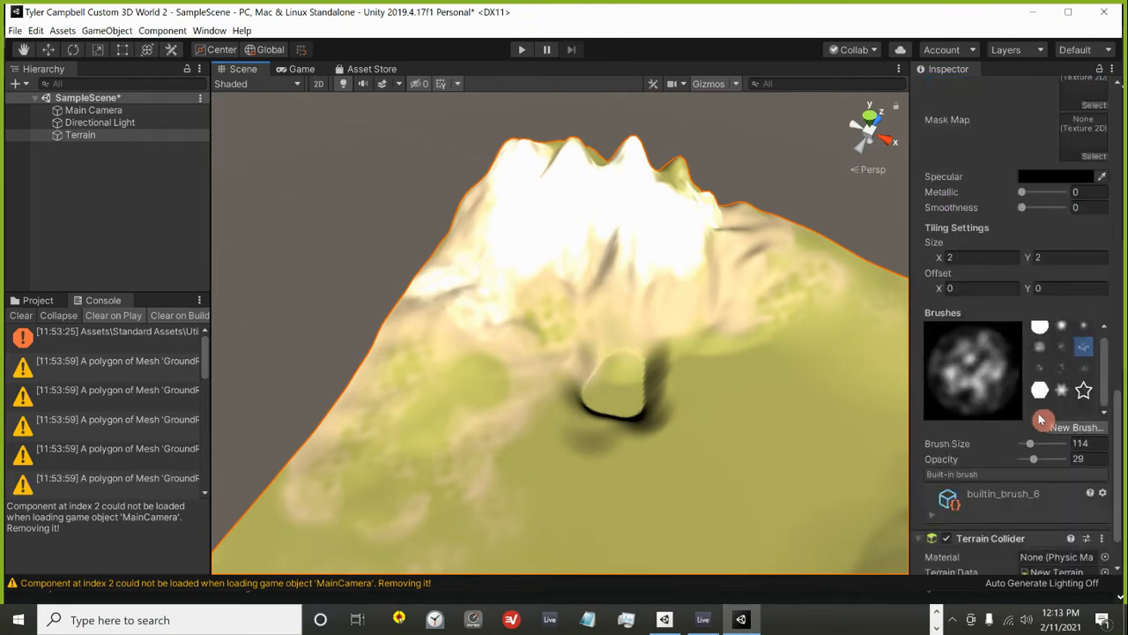
{"action": "left_click", "coordinate": [1035, 461]}
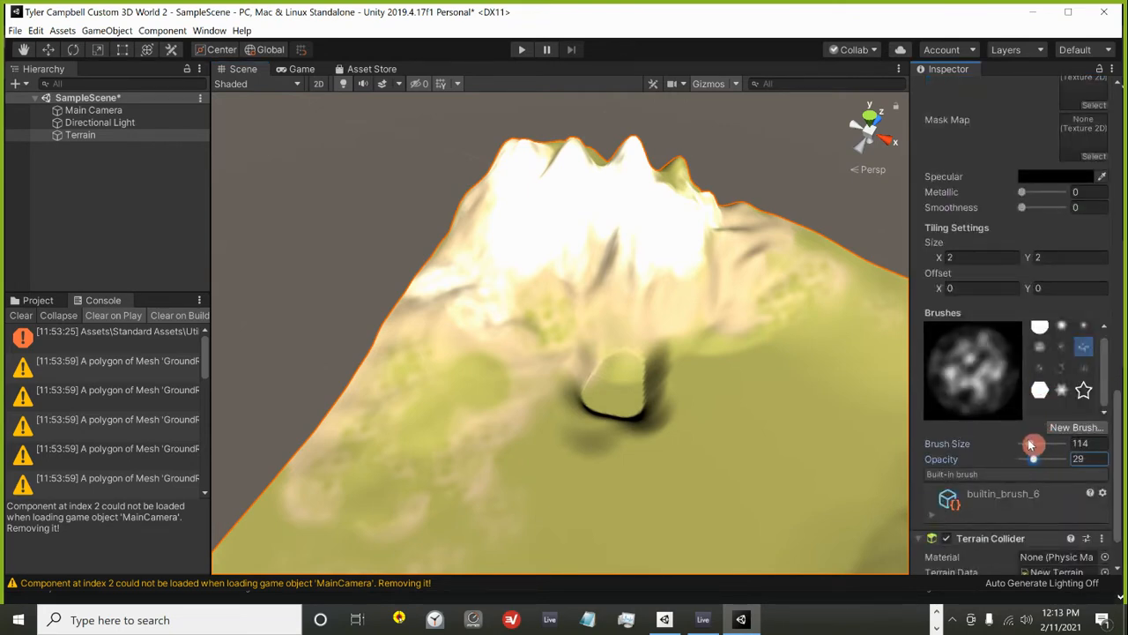
{"action": "left_click_drag", "start_coordinate": [1030, 446], "coordinate": [1037, 444]}
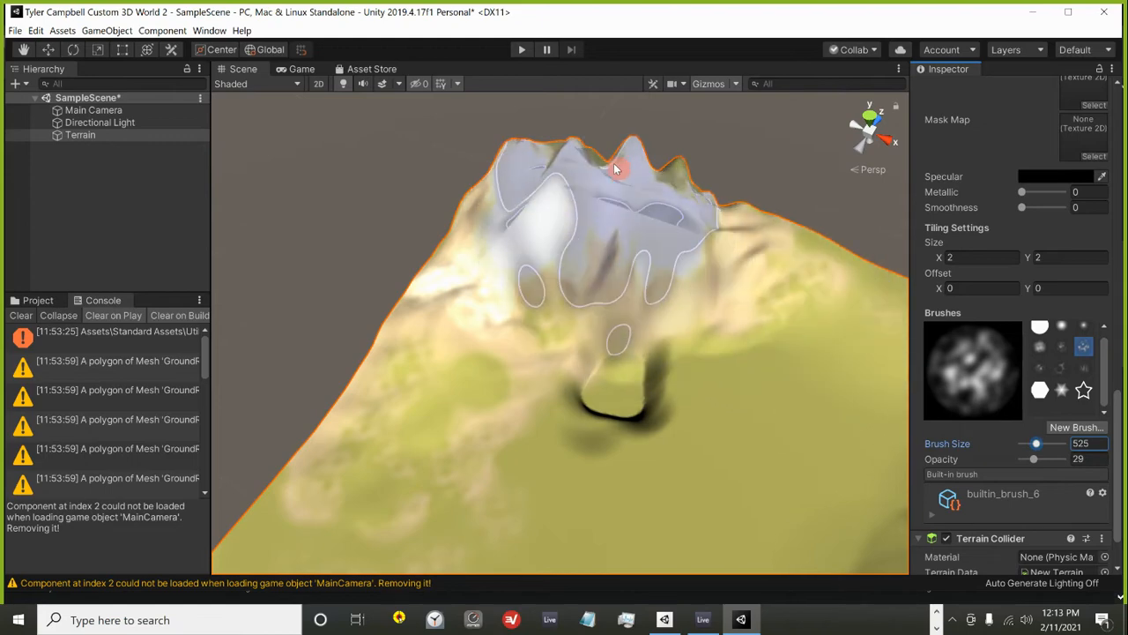
{"action": "left_click_drag", "start_coordinate": [615, 168], "coordinate": [685, 186]}
Reduce the brush size to 114 and paint snow along the edges of the mountain's lower side slopes.
{"action": "left_click", "coordinate": [1038, 444]}
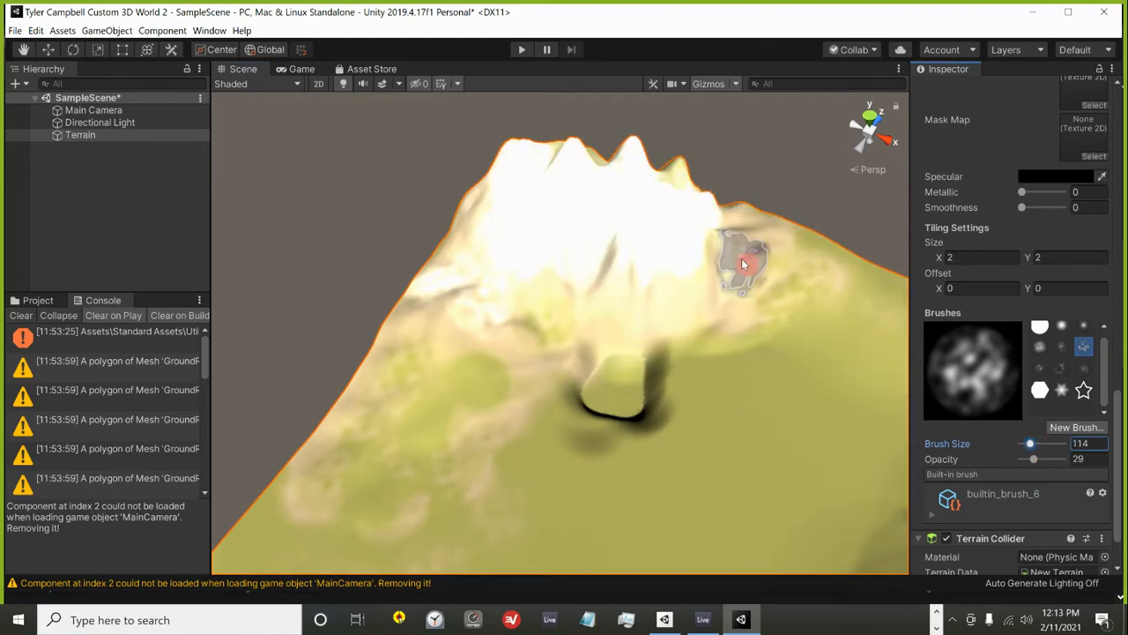
{"action": "mouse_move", "coordinate": [454, 280]}
{"action": "left_mouse_down"}
{"action": "mouse_move", "coordinate": [468, 221]}
{"action": "mouse_move", "coordinate": [454, 312]}
{"action": "left_mouse_up"}
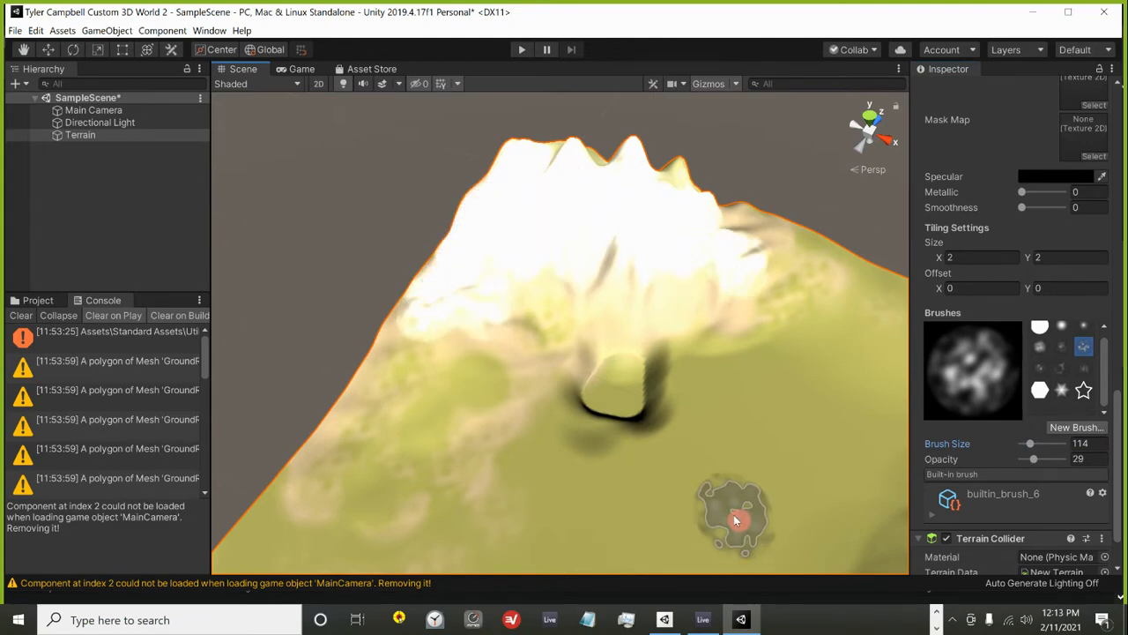
Lower the Directional Light's intensity to 1.98.
{"action": "scroll", "coordinate": [737, 499], "scroll_direction": "up", "scroll_amount": 4}
{"action": "middle_click_drag", "start_coordinate": [779, 236], "coordinate": [789, 218]}
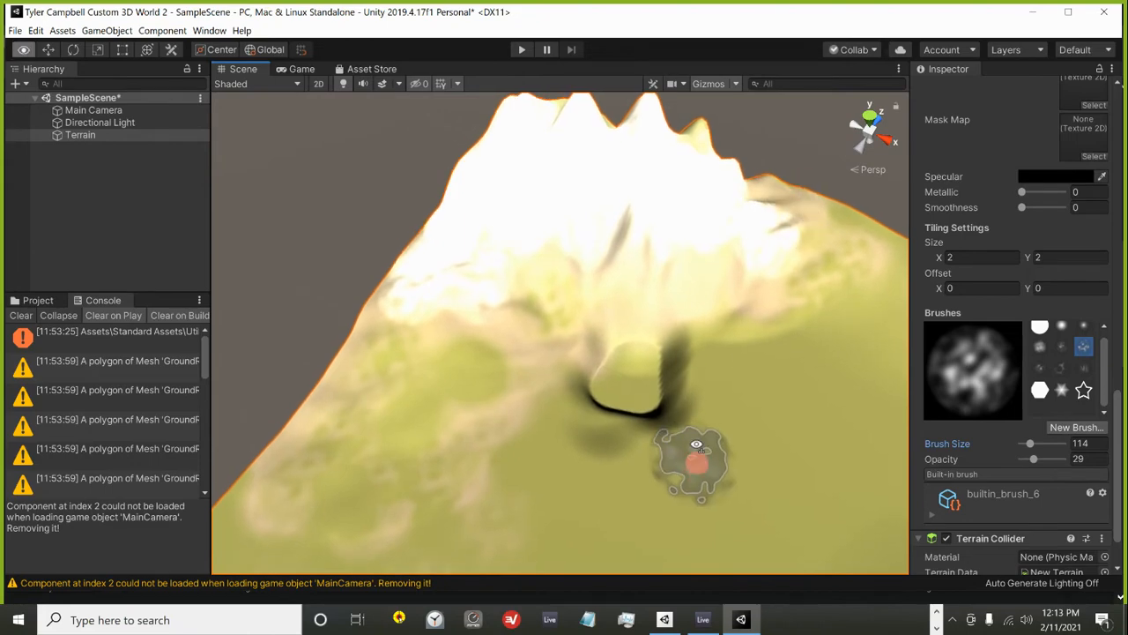
{"action": "right_click_drag", "start_coordinate": [695, 461], "coordinate": [819, 420]}
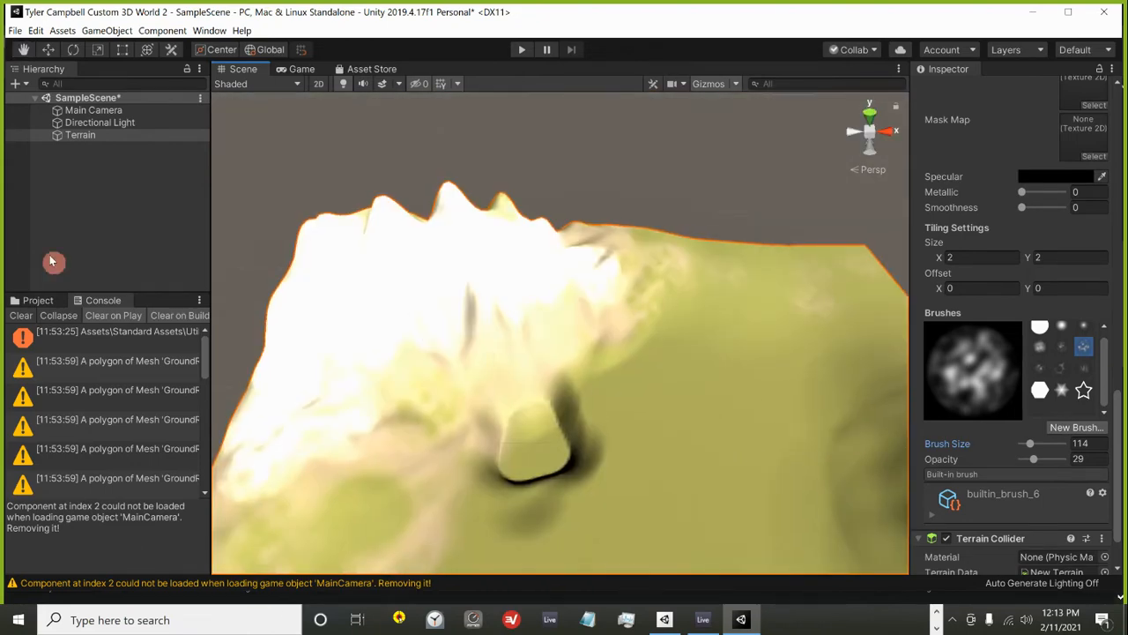
{"action": "left_click", "coordinate": [82, 122]}
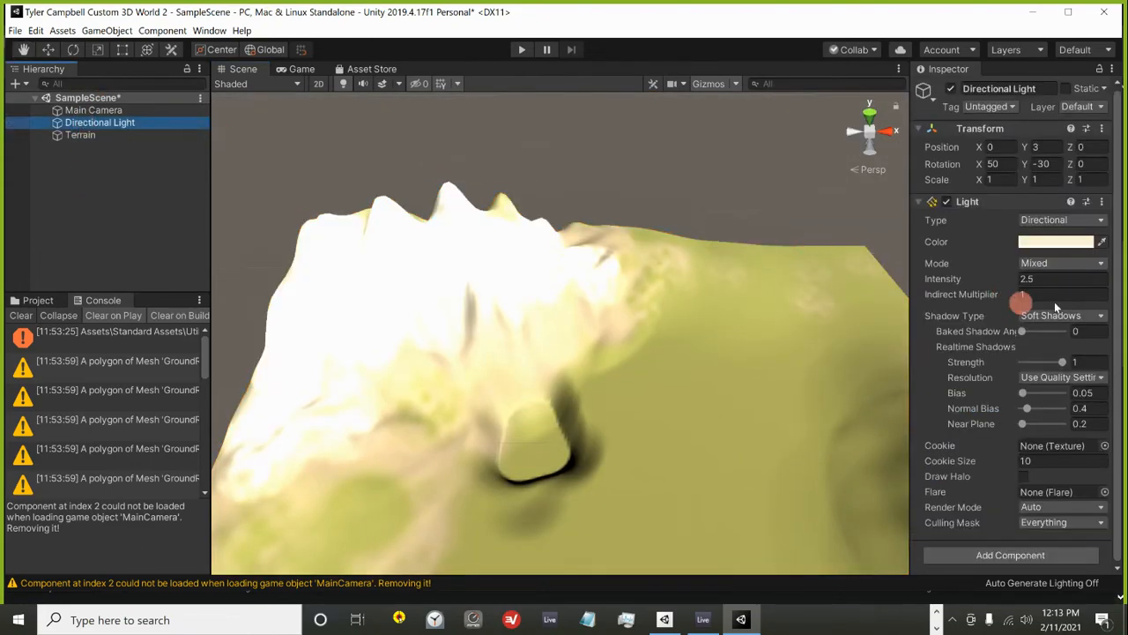
{"action": "left_click_drag", "start_coordinate": [942, 278], "coordinate": [951, 296]}
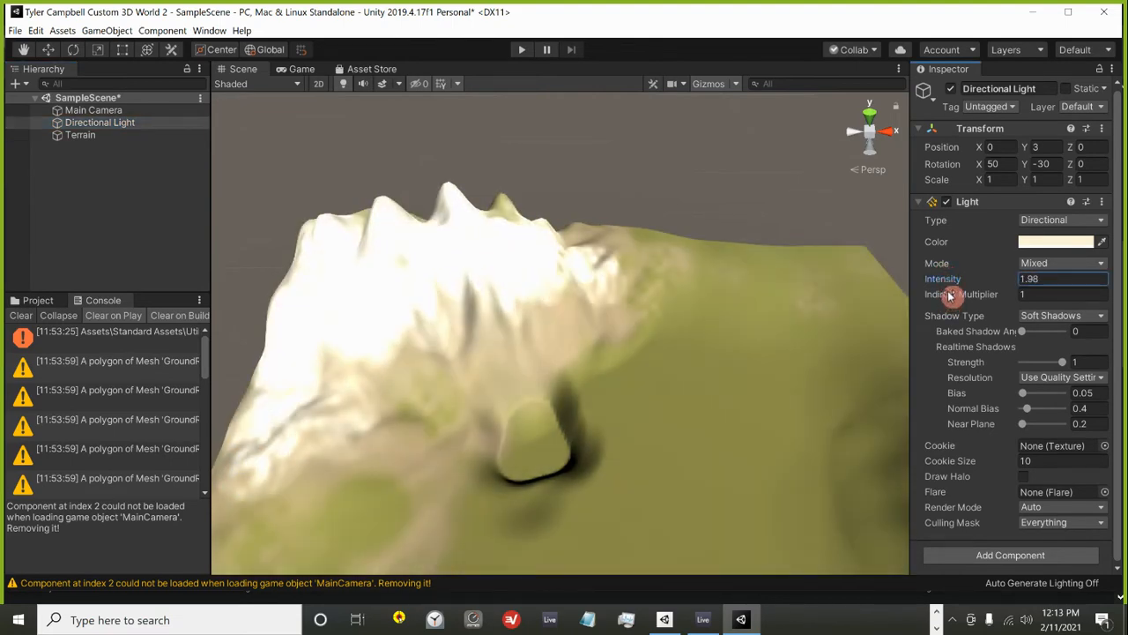
Lower the Directional Light's intensity to 1.73 while checking the snowy mountains from a wider view.
{"action": "right_click_drag", "start_coordinate": [628, 357], "coordinate": [738, 397]}
{"action": "right_click_drag", "start_coordinate": [617, 394], "coordinate": [490, 357]}
{"action": "scroll", "coordinate": [494, 360], "scroll_direction": "down", "scroll_amount": 4}
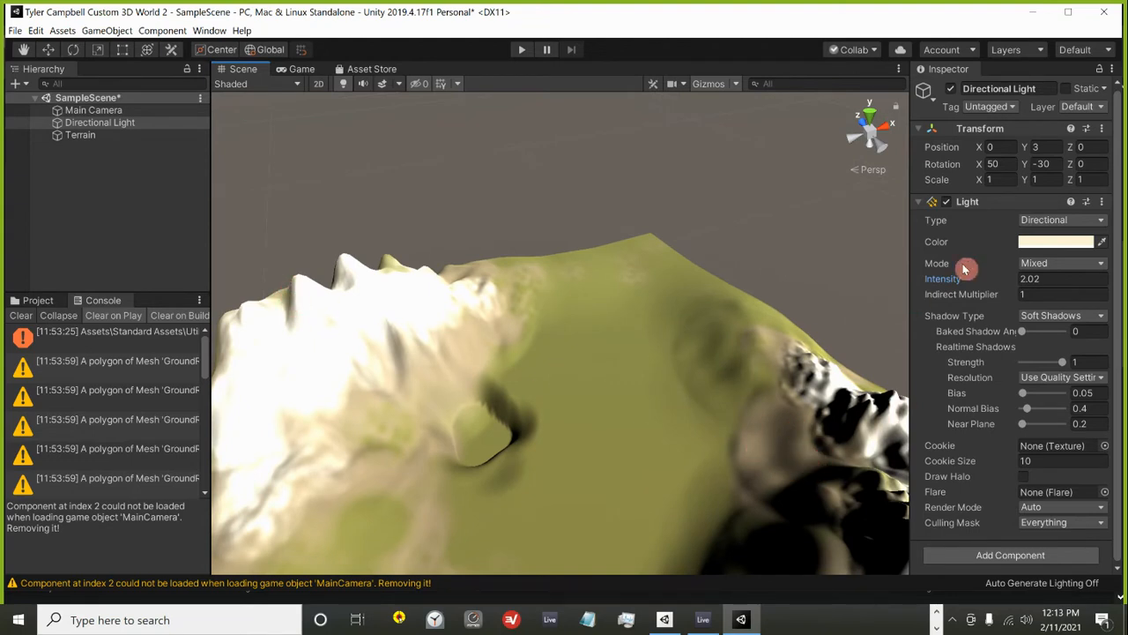
{"action": "left_click", "coordinate": [933, 282]}
{"action": "left_click_drag", "start_coordinate": [932, 288], "coordinate": [934, 292]}
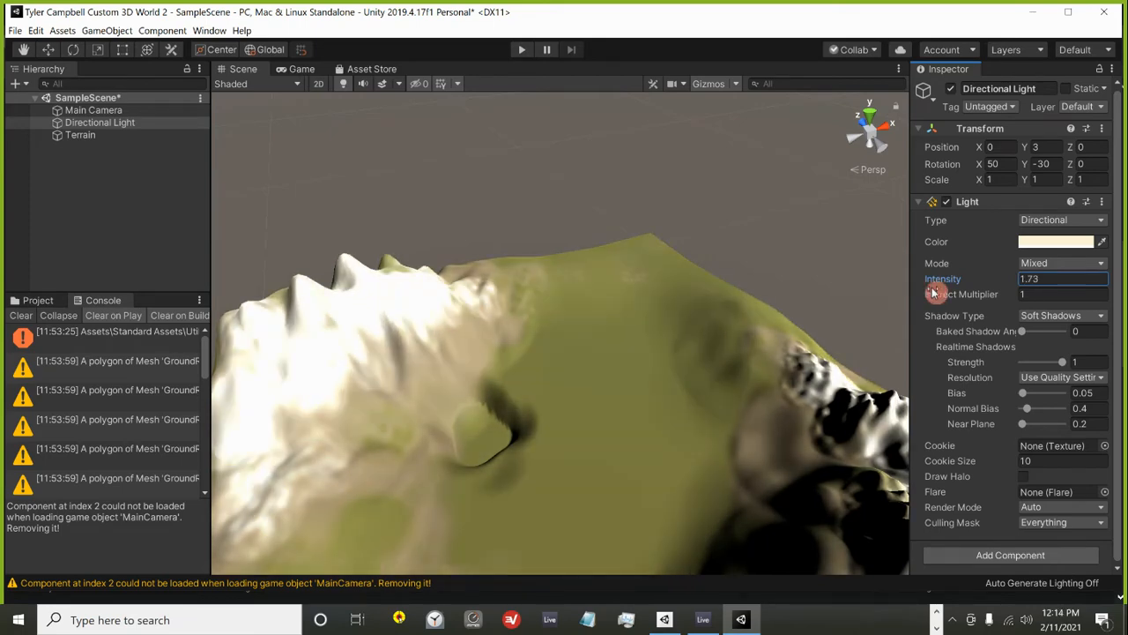
{"action": "scroll", "coordinate": [696, 357], "scroll_direction": "down", "scroll_amount": 2}
{"action": "scroll", "coordinate": [600, 450], "scroll_direction": "up", "scroll_amount": 4}
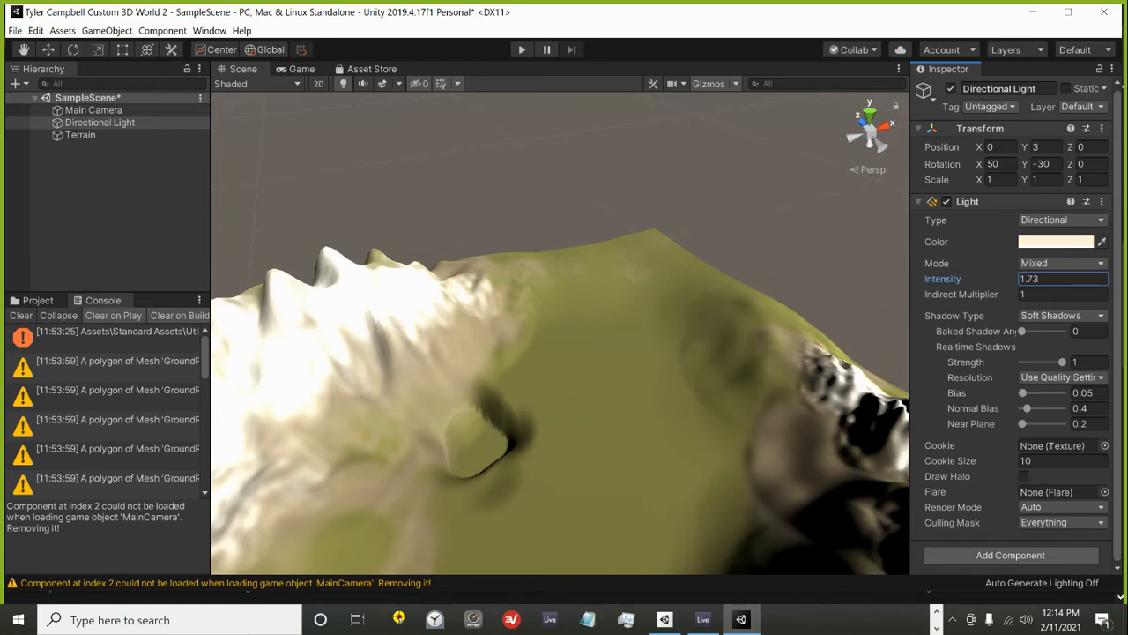
Browse the project's Standard Assets folders and inspect the ParticleSystems folder, including its Prefabs subfolder.
{"action": "left_click", "coordinate": [34, 302]}
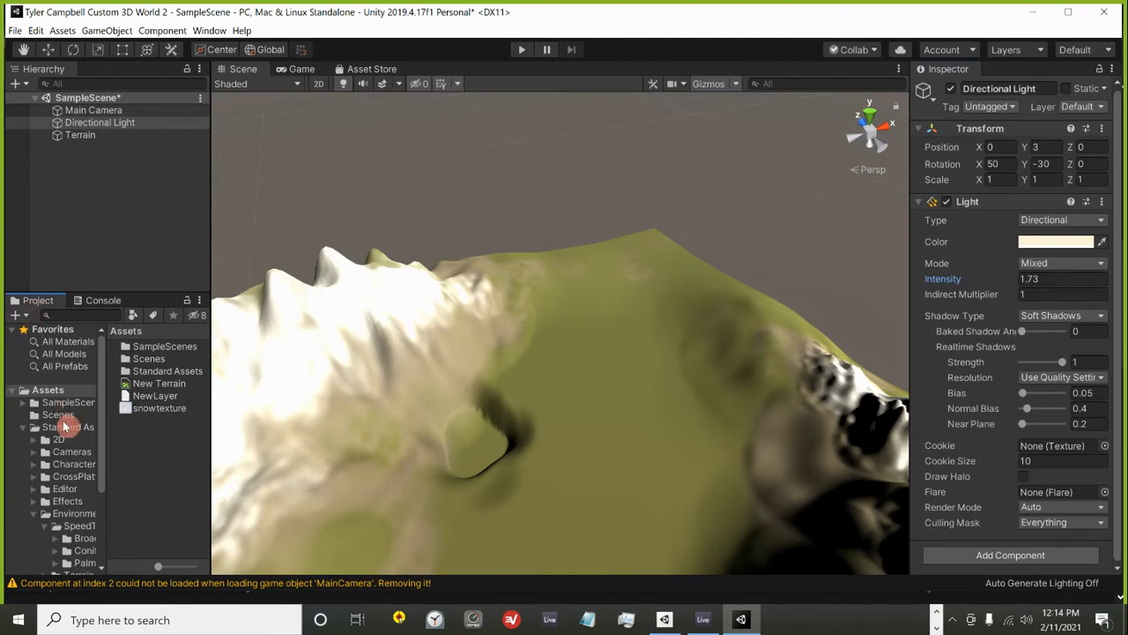
{"action": "scroll", "coordinate": [76, 461], "scroll_direction": "down", "scroll_amount": 3}
{"action": "scroll", "coordinate": [73, 465], "scroll_direction": "down", "scroll_amount": 1}
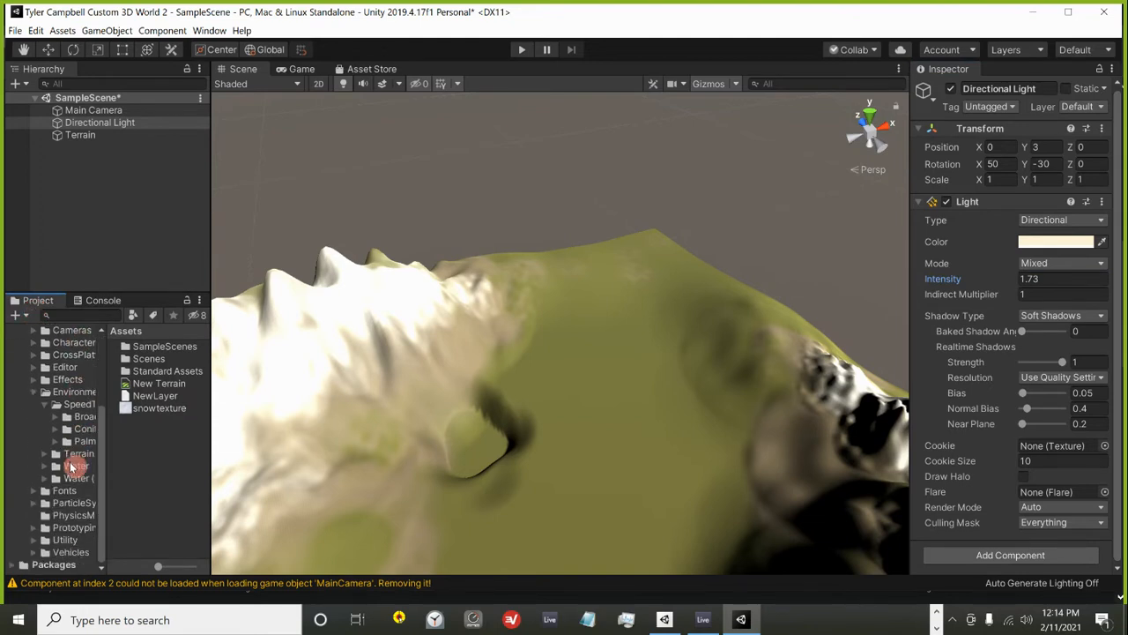
{"action": "left_click", "coordinate": [69, 504]}
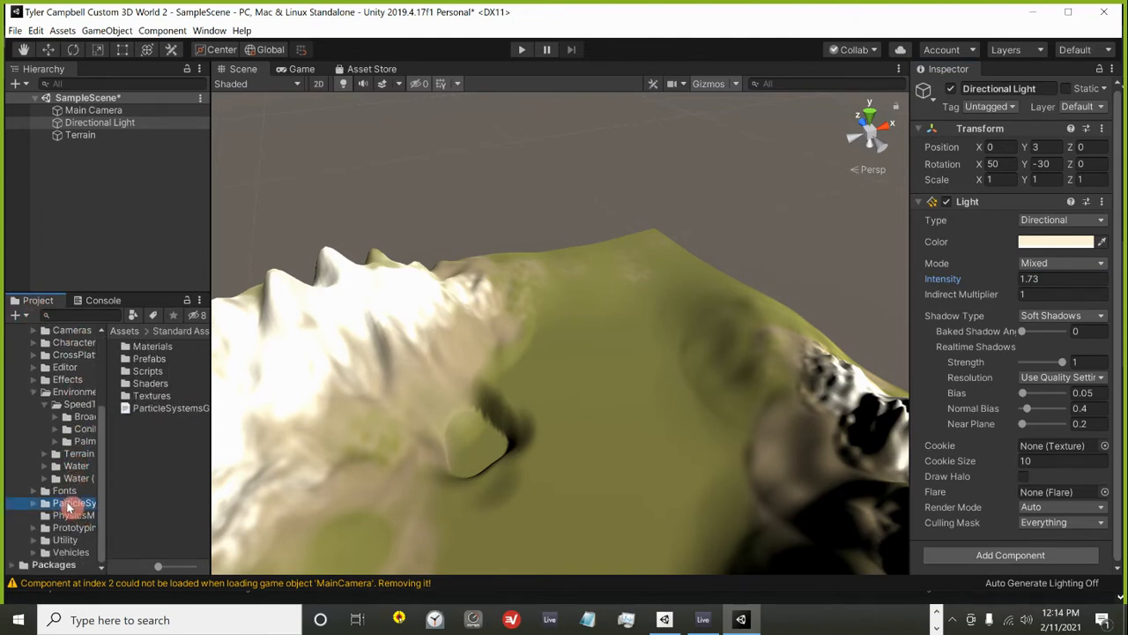
{"action": "left_click", "coordinate": [163, 359]}
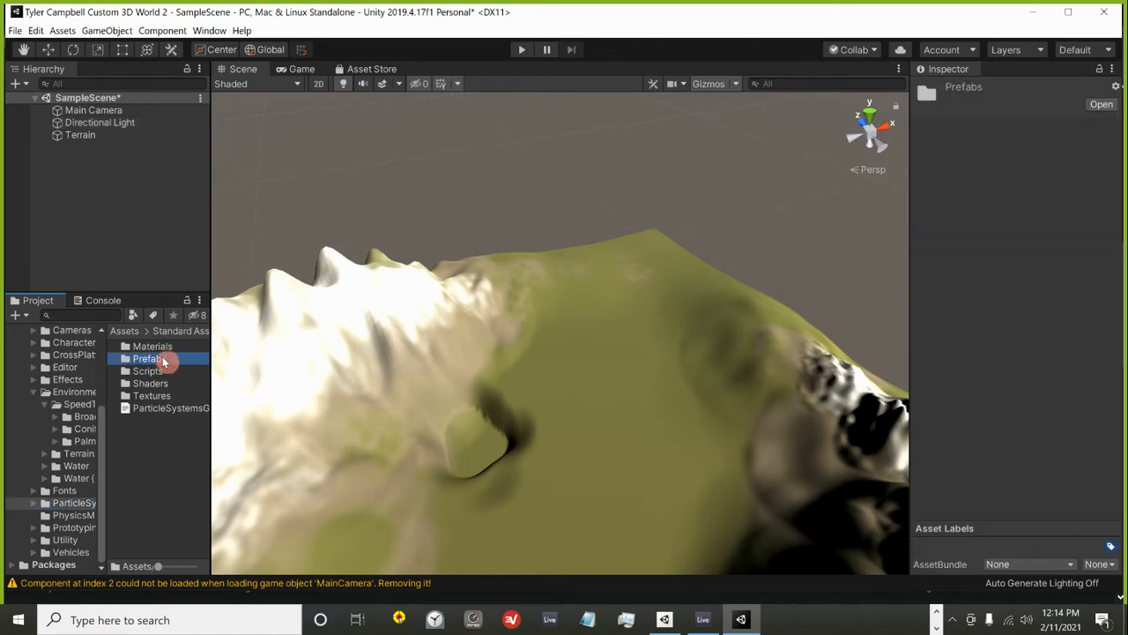
{"action": "double_click", "coordinate": [163, 359]}
{"action": "left_click", "coordinate": [74, 504]}
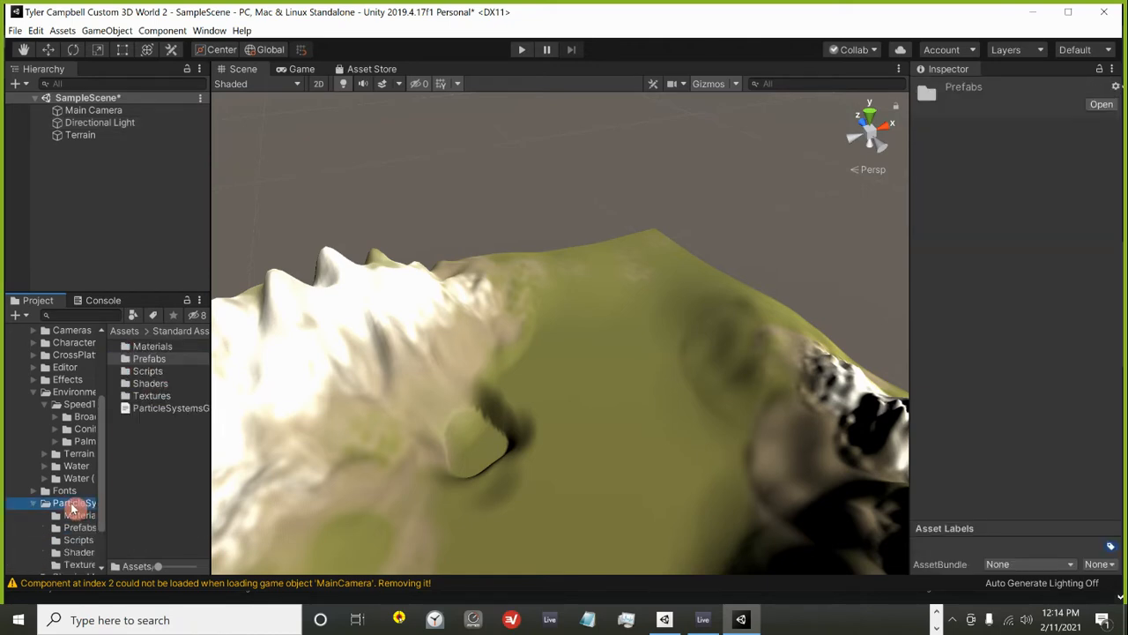
Switch to the Unity Asset Store in the browser, search the free 3D assets for "skybox" and review the results.
{"action": "key", "text": "alt+Tab"}
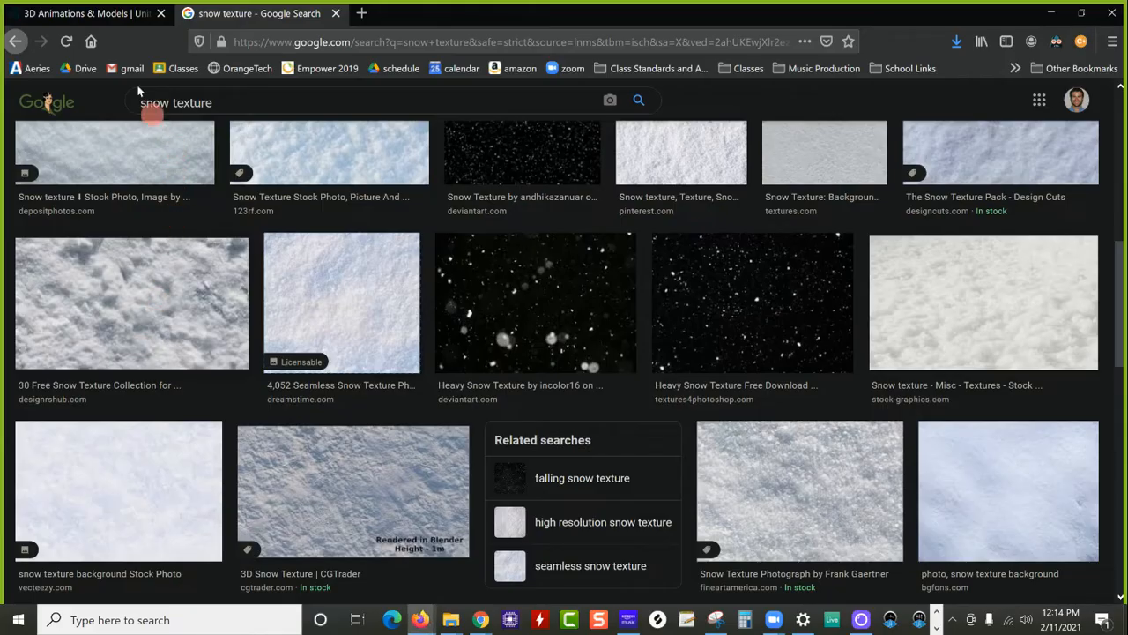
{"action": "left_click", "coordinate": [84, 13]}
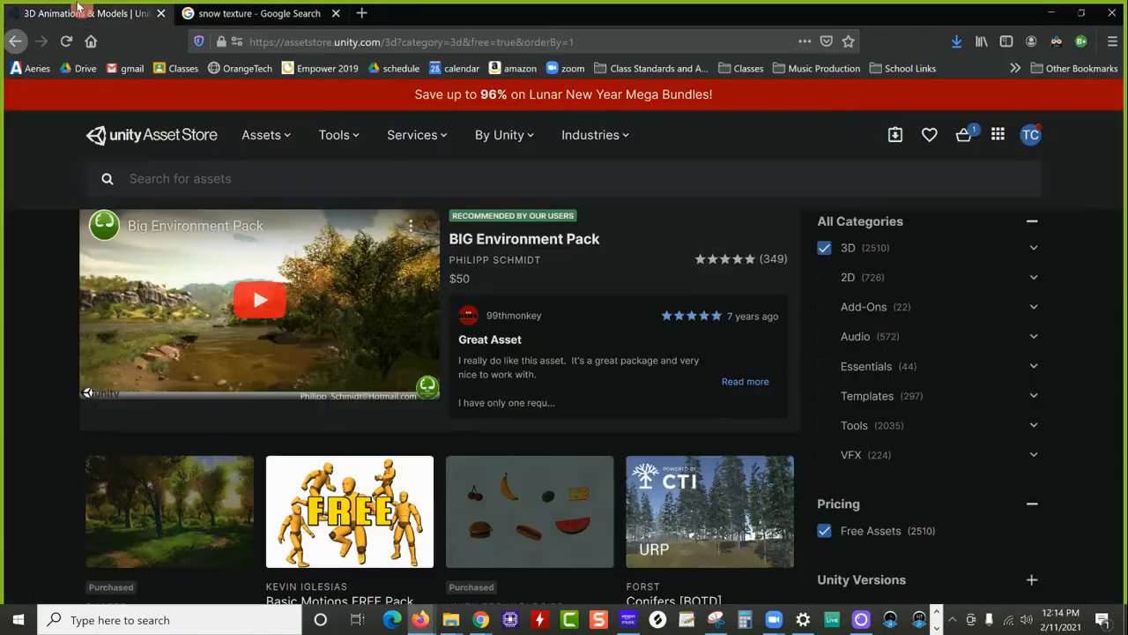
{"action": "left_click", "coordinate": [240, 183]}
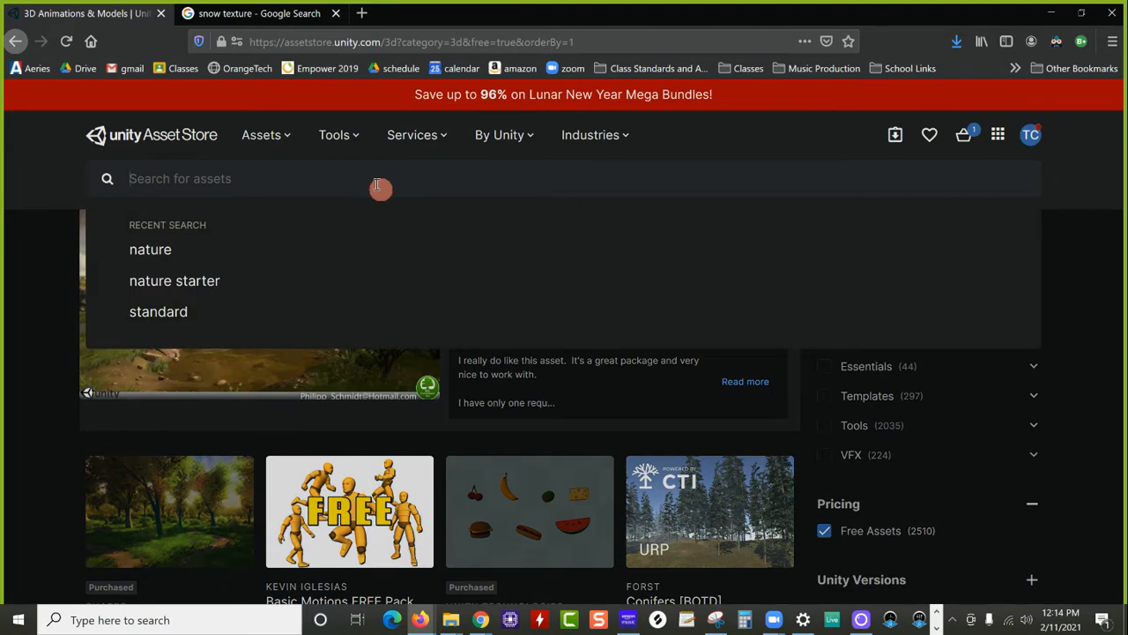
{"action": "type", "text": "skybox"}
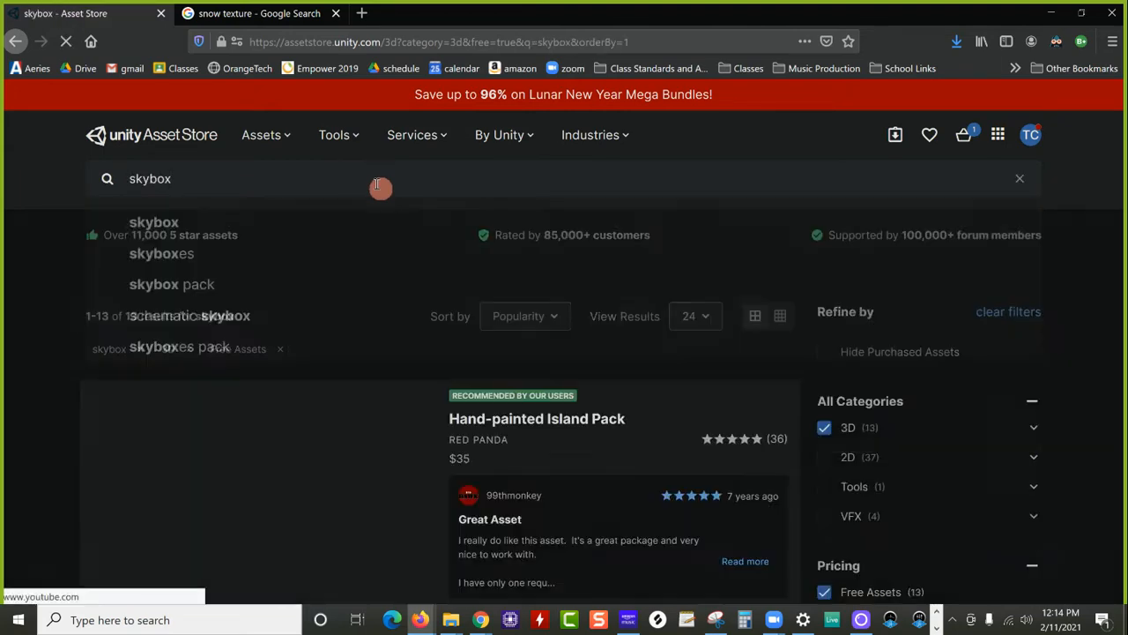
{"action": "scroll", "coordinate": [873, 467], "scroll_direction": "down", "scroll_amount": 2}
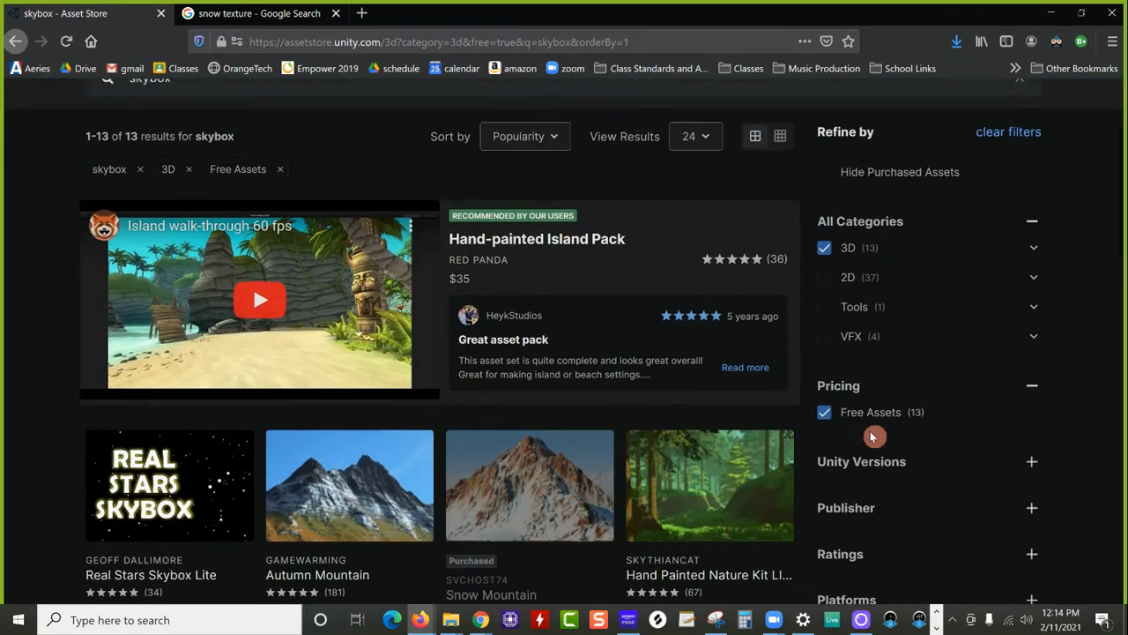
{"action": "scroll", "coordinate": [872, 436], "scroll_direction": "down", "scroll_amount": 2}
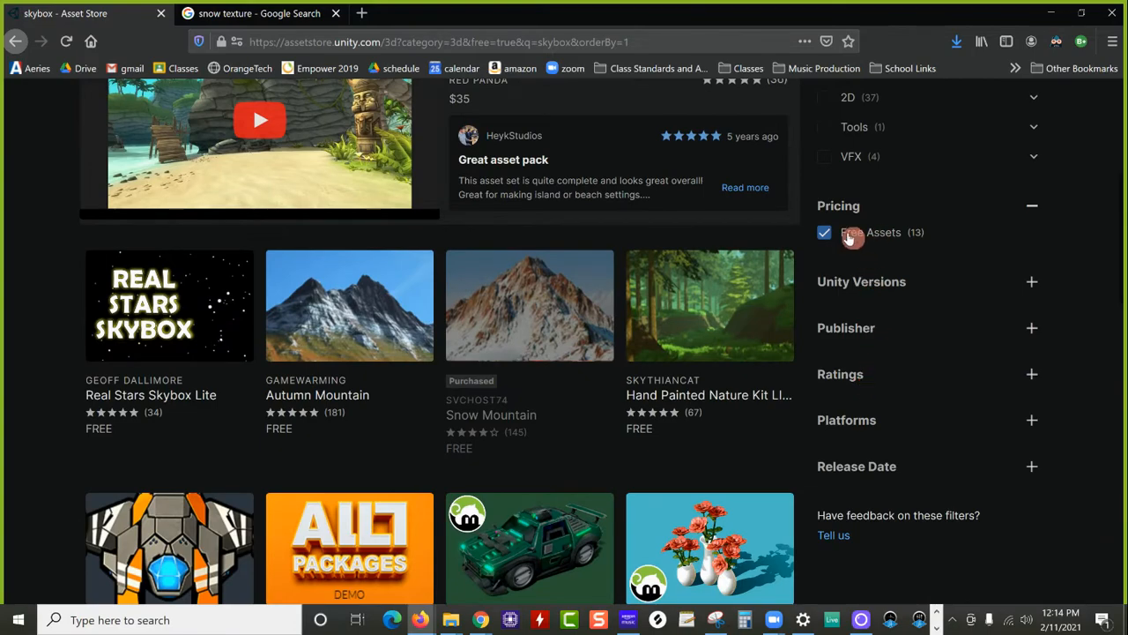
{"action": "scroll", "coordinate": [291, 362], "scroll_direction": "down", "scroll_amount": 5}
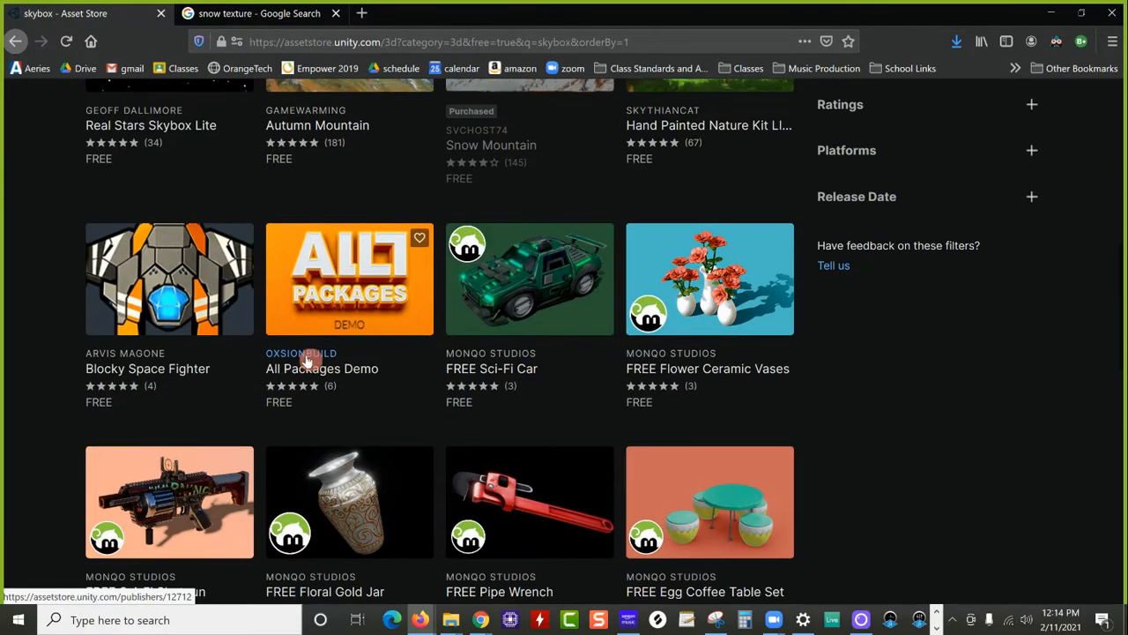
{"action": "scroll", "coordinate": [304, 366], "scroll_direction": "up", "scroll_amount": 9}
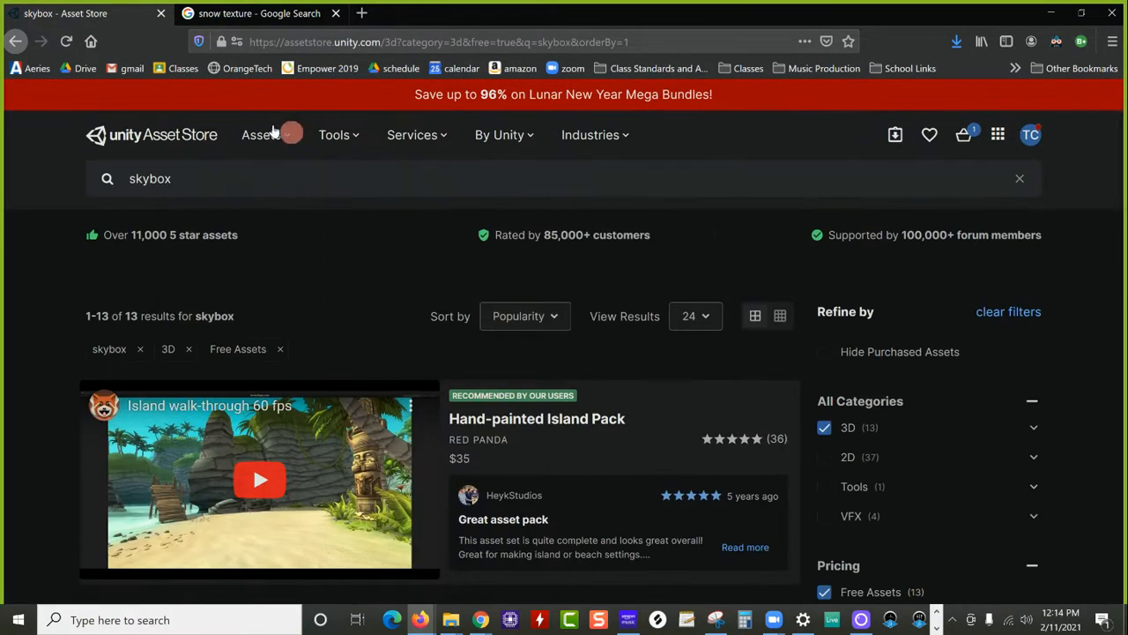
Open the Asset Store's 3D category, expand its subcategories and look through the listed packs.
{"action": "mouse_move", "coordinate": [273, 134]}
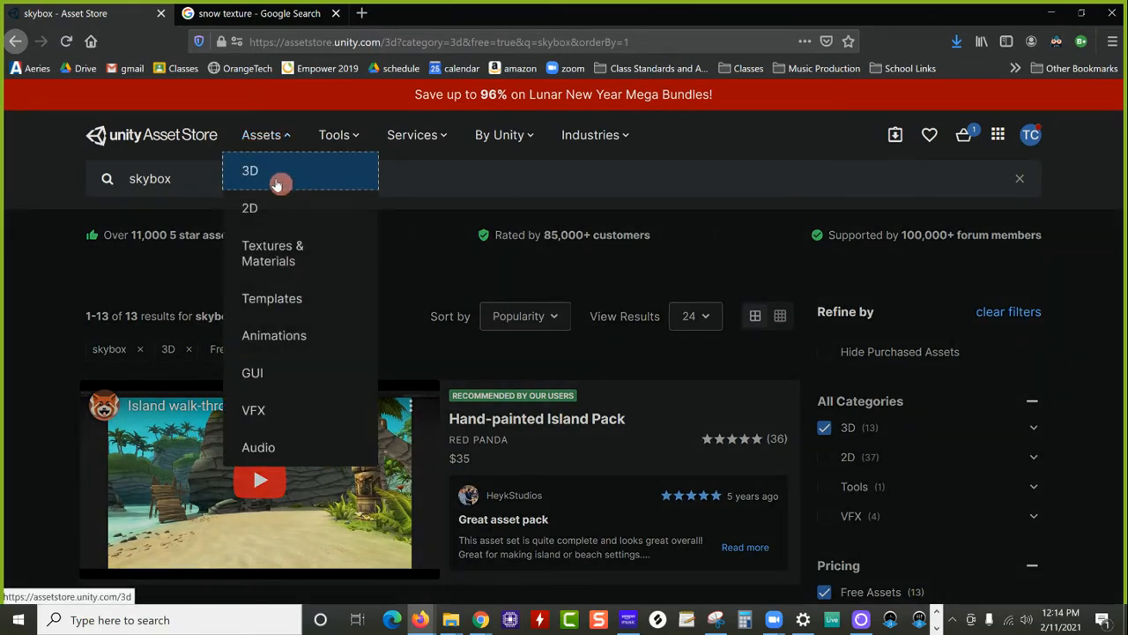
{"action": "left_click", "coordinate": [277, 180]}
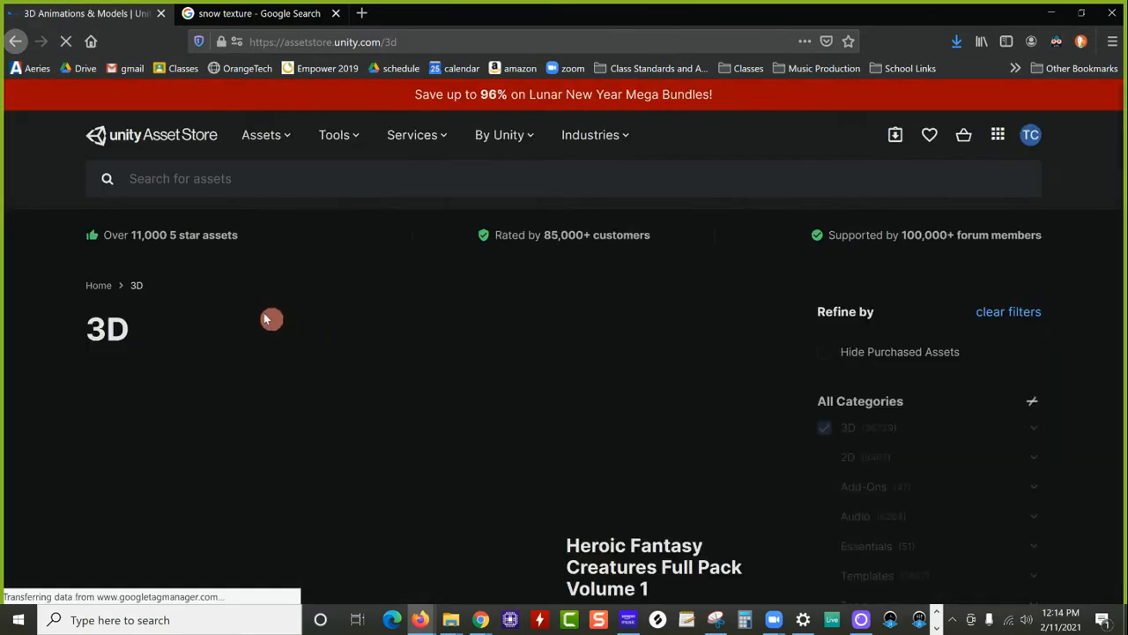
{"action": "scroll", "coordinate": [982, 401], "scroll_direction": "down", "scroll_amount": 2}
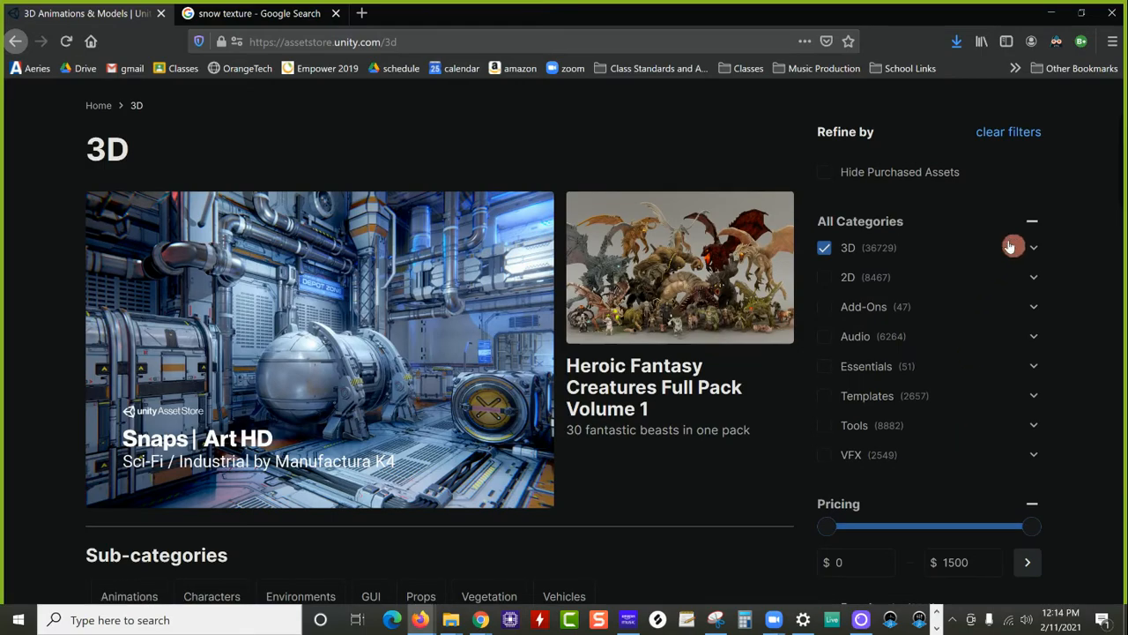
{"action": "left_click", "coordinate": [1031, 247]}
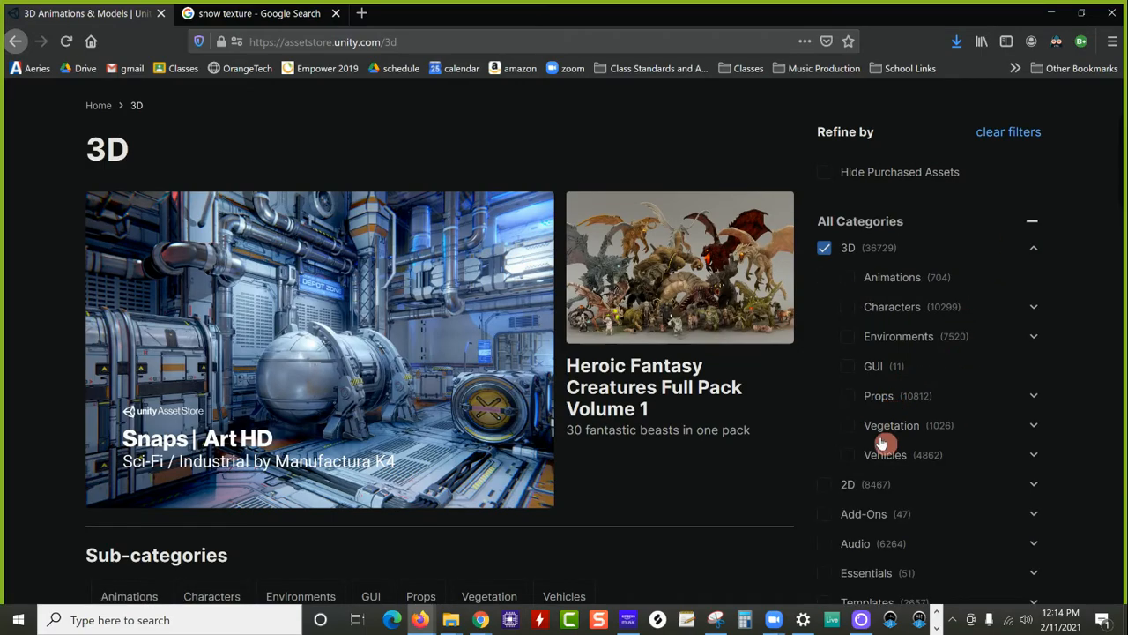
{"action": "scroll", "coordinate": [872, 363], "scroll_direction": "down", "scroll_amount": 3}
{"action": "scroll", "coordinate": [534, 432], "scroll_direction": "down", "scroll_amount": 2}
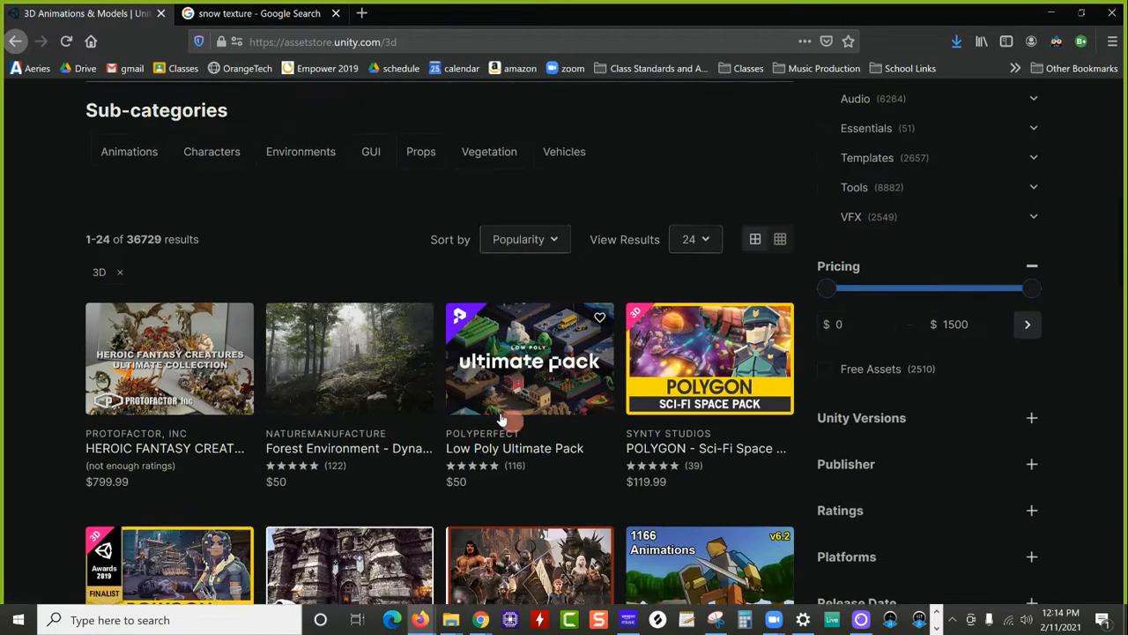
Search the 3D assets for "skyboxes" and restrict the results to free assets.
{"action": "scroll", "coordinate": [503, 420], "scroll_direction": "up", "scroll_amount": 10}
{"action": "left_click", "coordinate": [176, 176]}
{"action": "type", "text": "sk"}
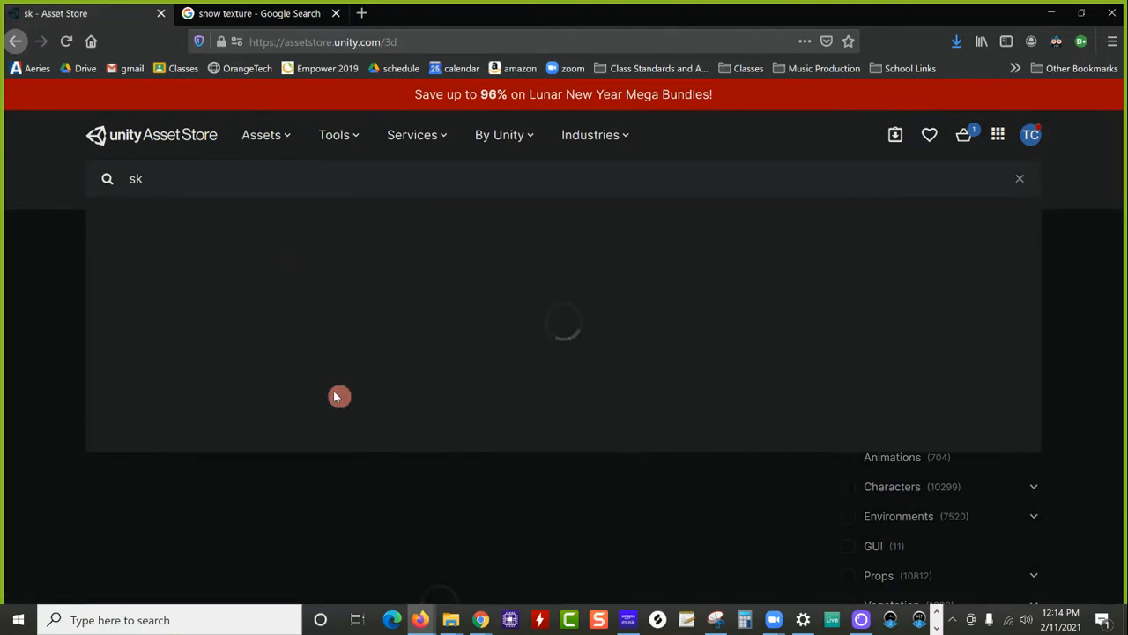
{"action": "type", "text": "yboxes"}
{"action": "key", "text": "Return"}
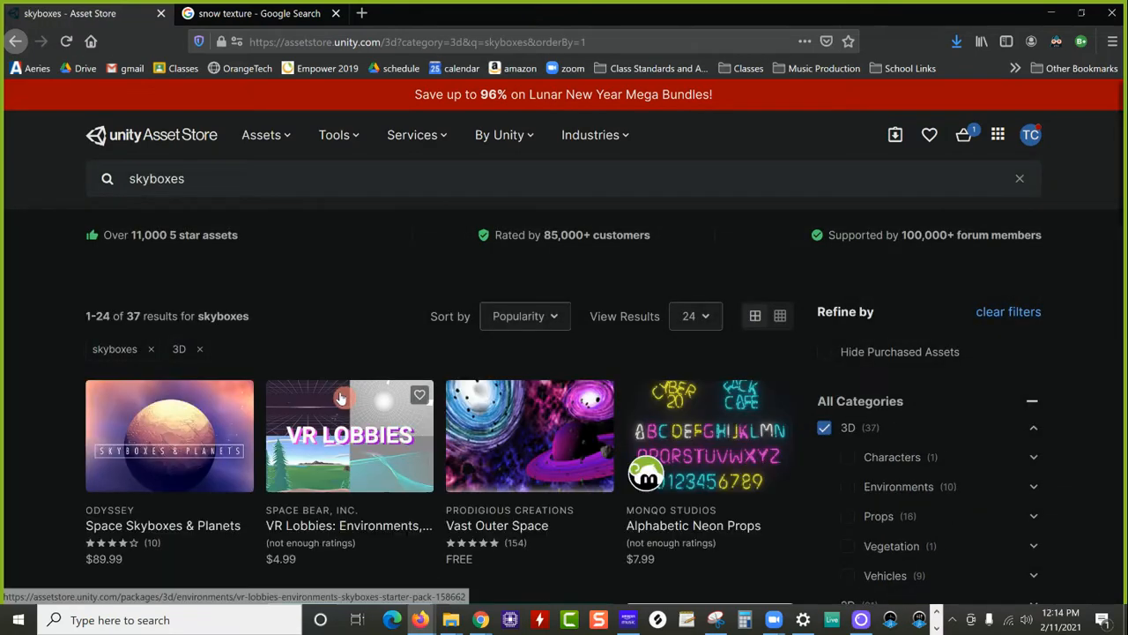
{"action": "scroll", "coordinate": [889, 402], "scroll_direction": "down", "scroll_amount": 3}
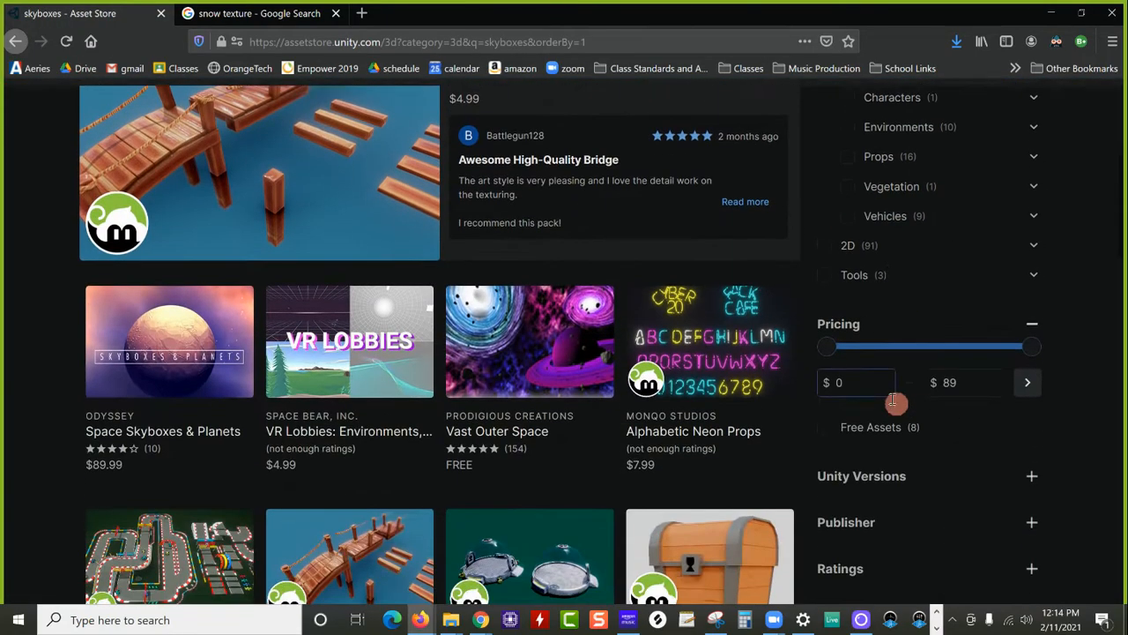
{"action": "left_click", "coordinate": [869, 428]}
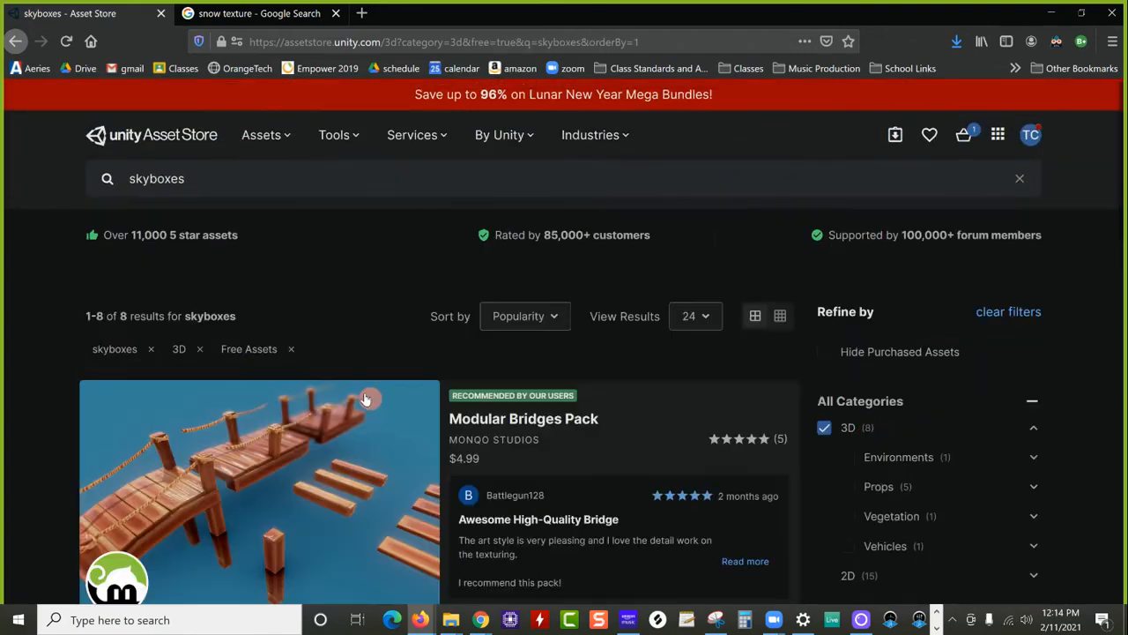
{"action": "scroll", "coordinate": [366, 399], "scroll_direction": "down", "scroll_amount": 4}
{"action": "scroll", "coordinate": [222, 353], "scroll_direction": "down", "scroll_amount": 1}
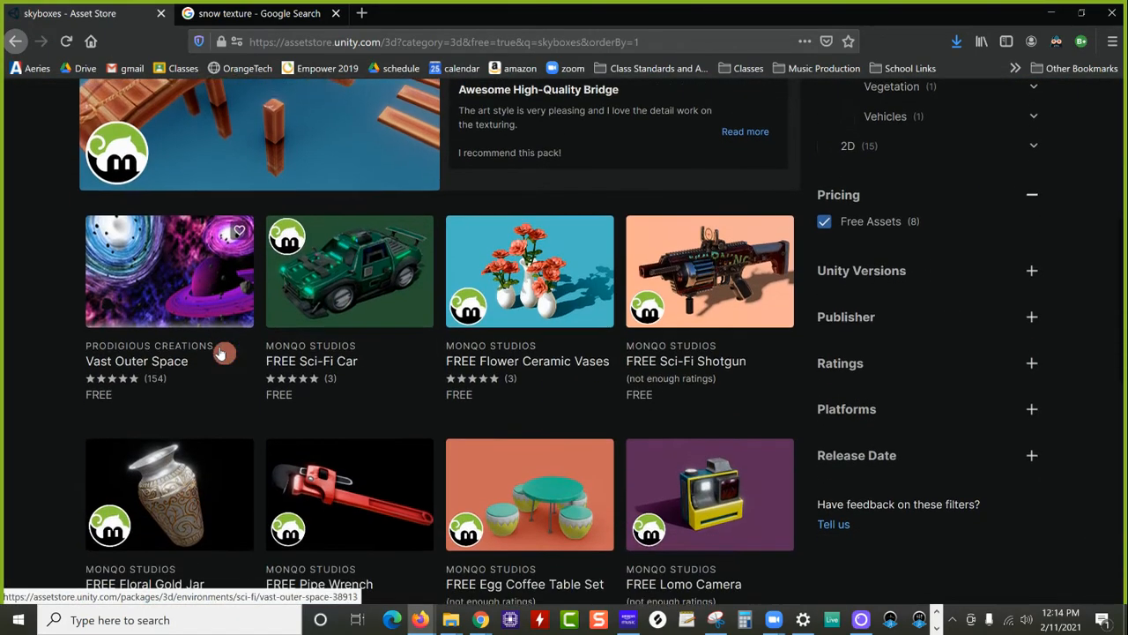
Open the free Vast Outer Space pack's page and add the pack to My Assets.
{"action": "left_click", "coordinate": [174, 249]}
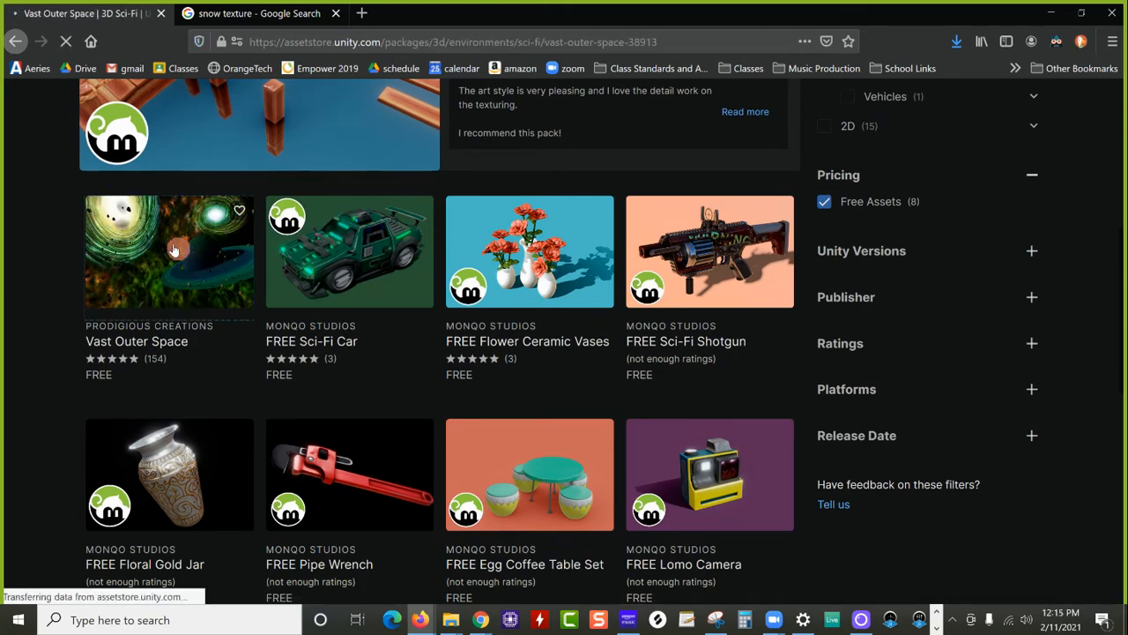
{"action": "scroll", "coordinate": [360, 394], "scroll_direction": "down", "scroll_amount": 2}
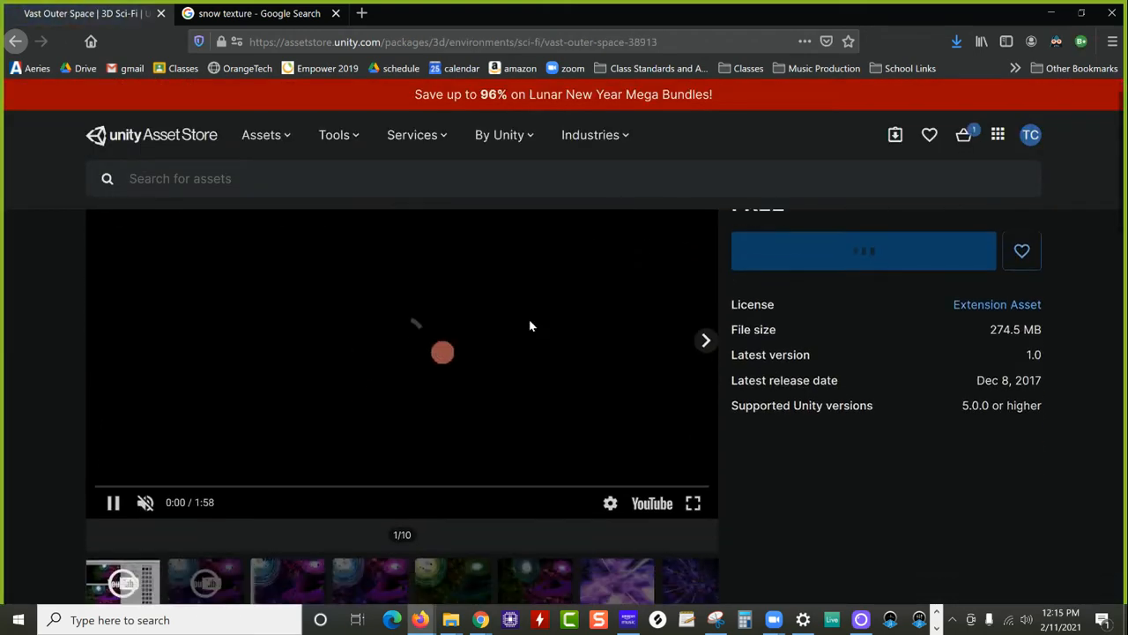
{"action": "left_click", "coordinate": [866, 253]}
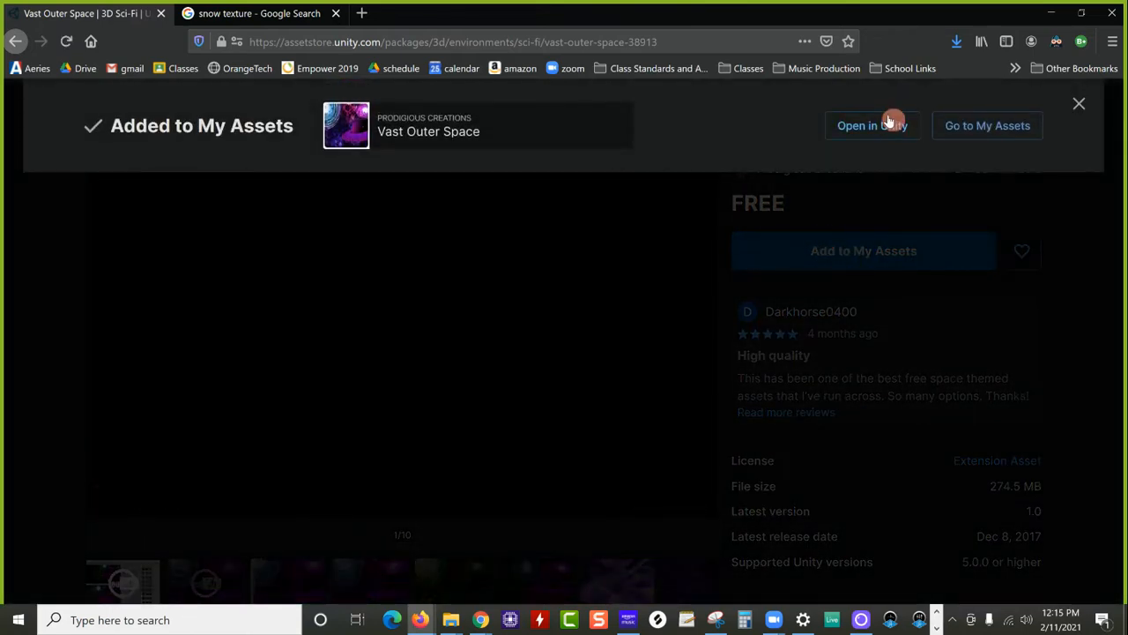
Open the Vast Outer Space pack in the Unity Editor and download it through the Package Manager.
{"action": "left_click", "coordinate": [885, 122]}
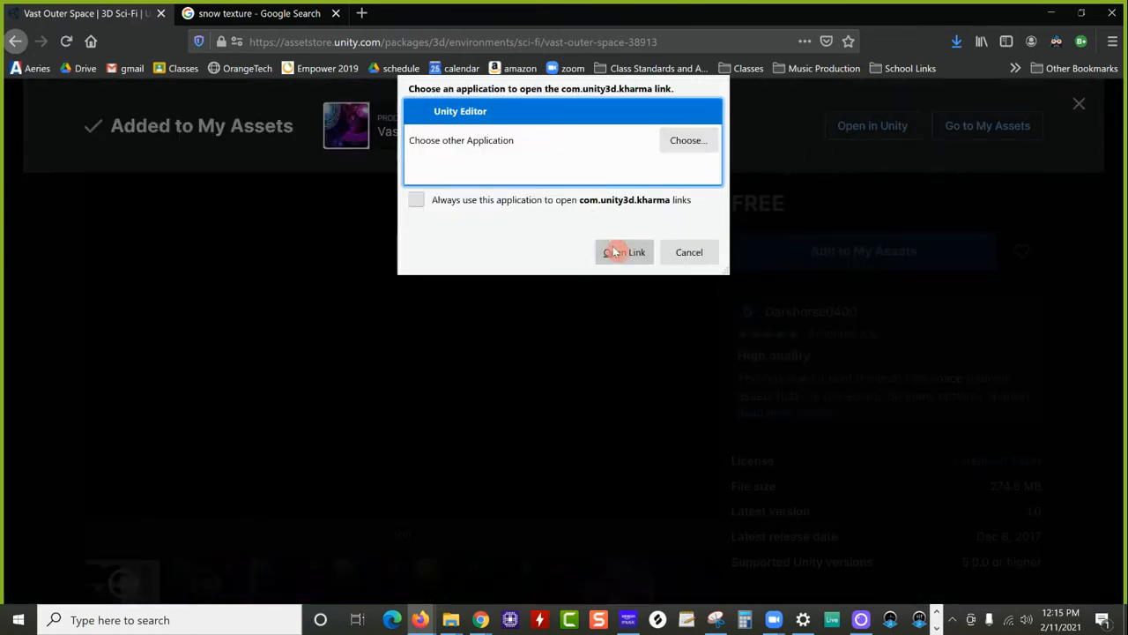
{"action": "left_click", "coordinate": [624, 252]}
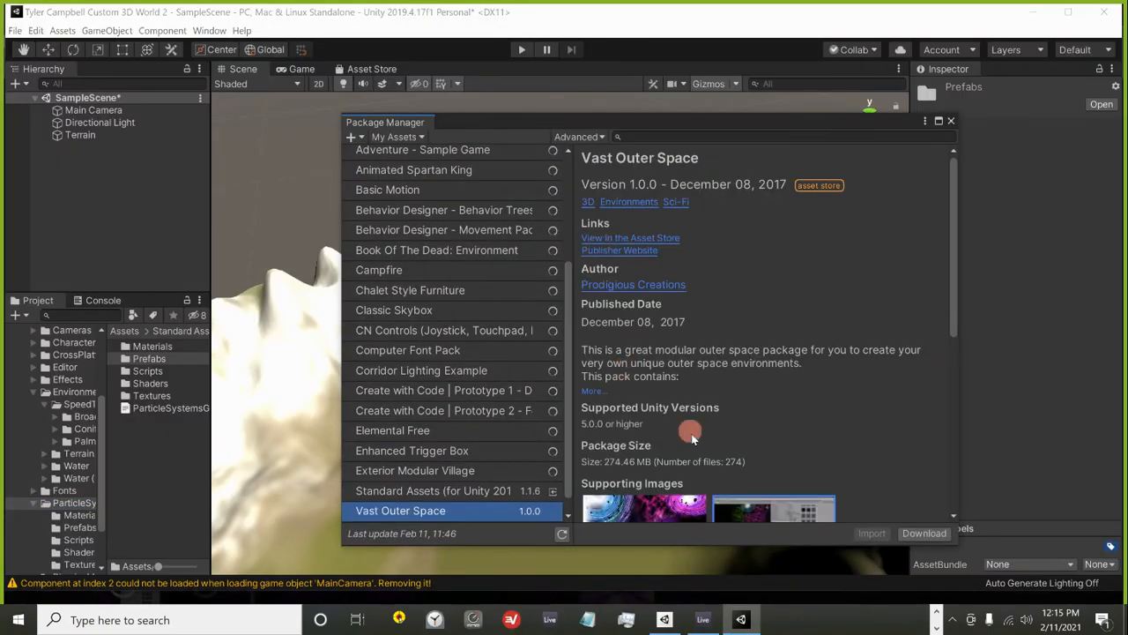
{"action": "left_click", "coordinate": [938, 534]}
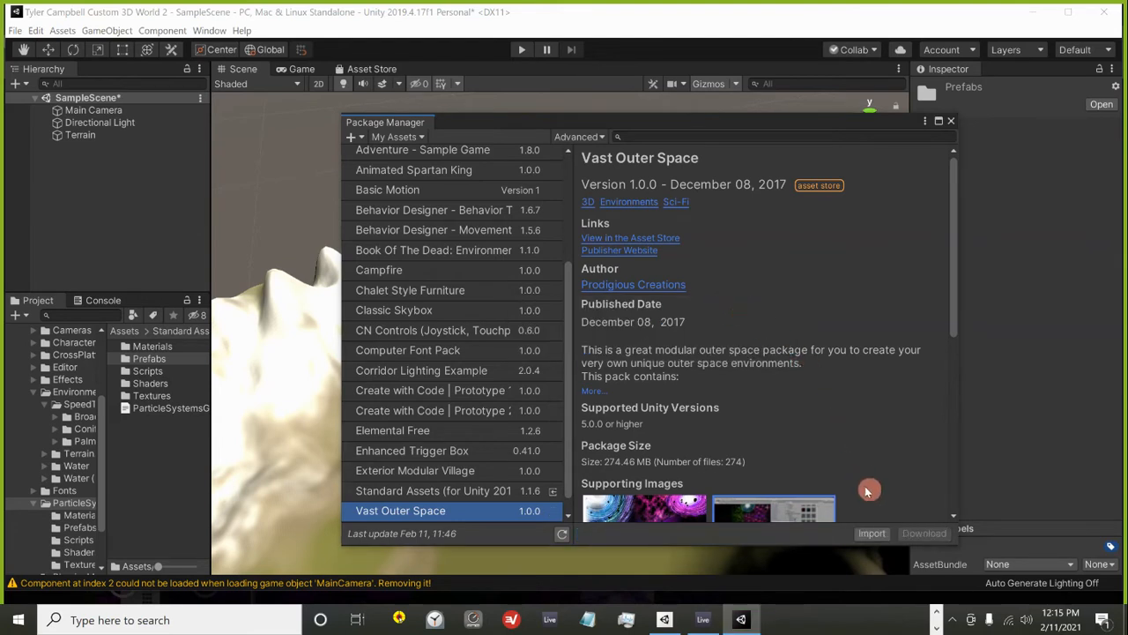
Import all files of the Vast Outer Space package into the project.
{"action": "left_click", "coordinate": [871, 534]}
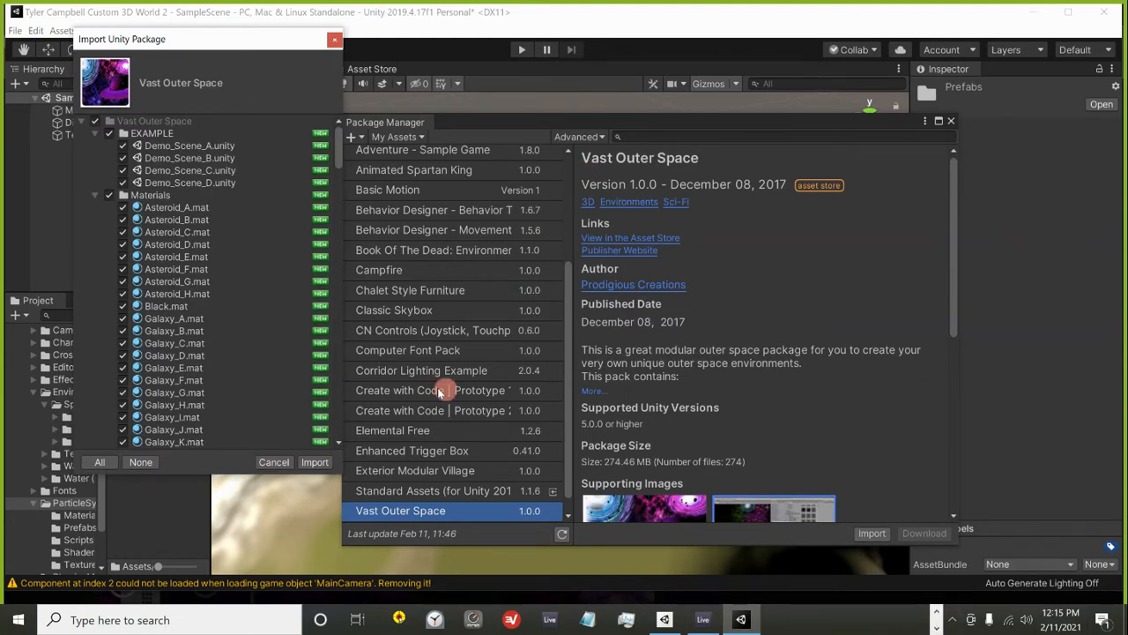
{"action": "left_click", "coordinate": [316, 462]}
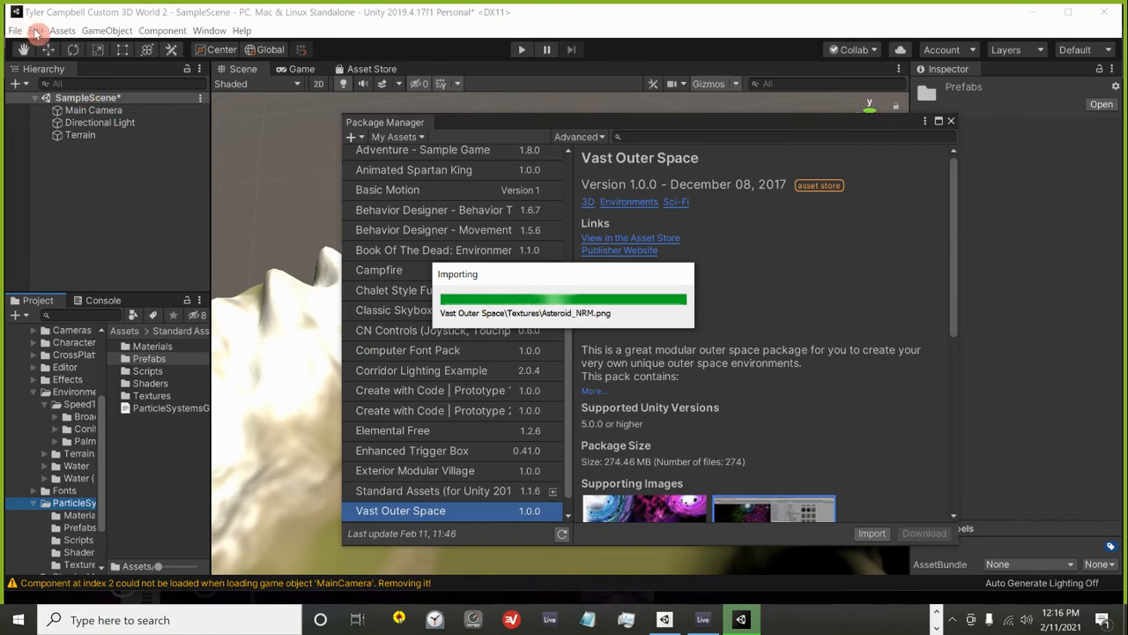
{"action": "key", "text": "alt+Tab"}
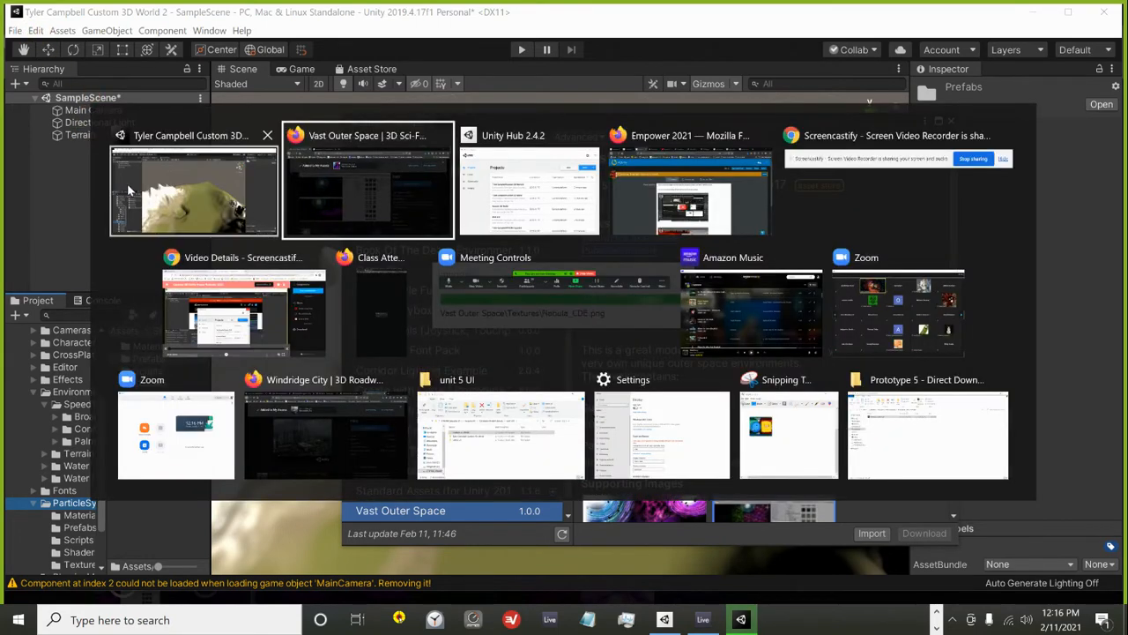
Switch to the Firefox browser and open a new tab.
{"action": "key", "text": "ctrl+t"}
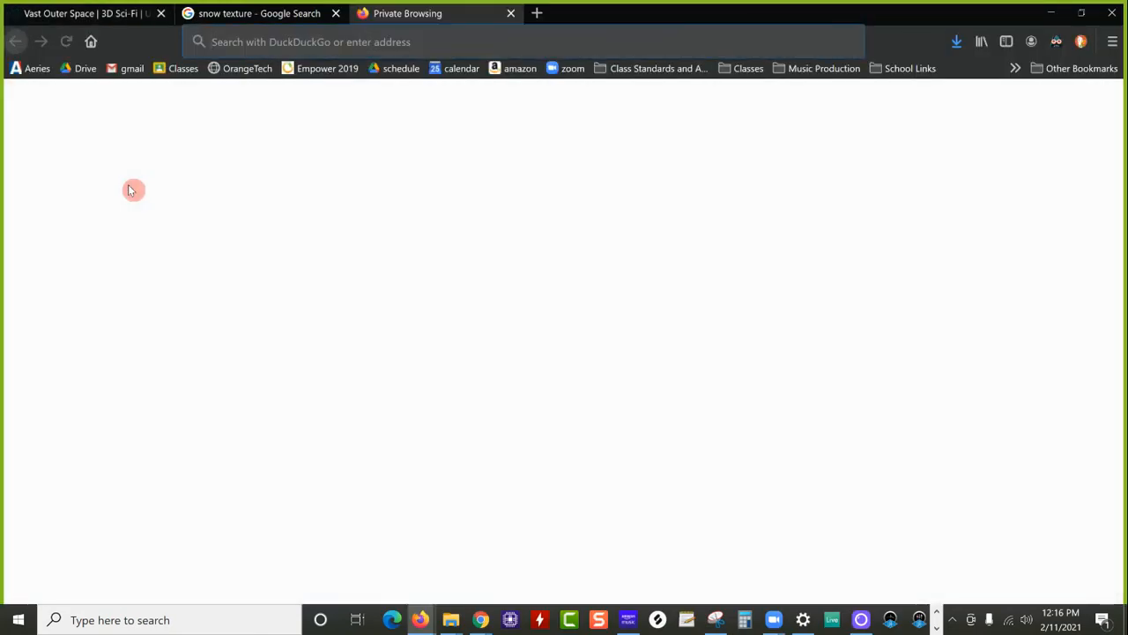
{"action": "type", "text": "change skybox"}
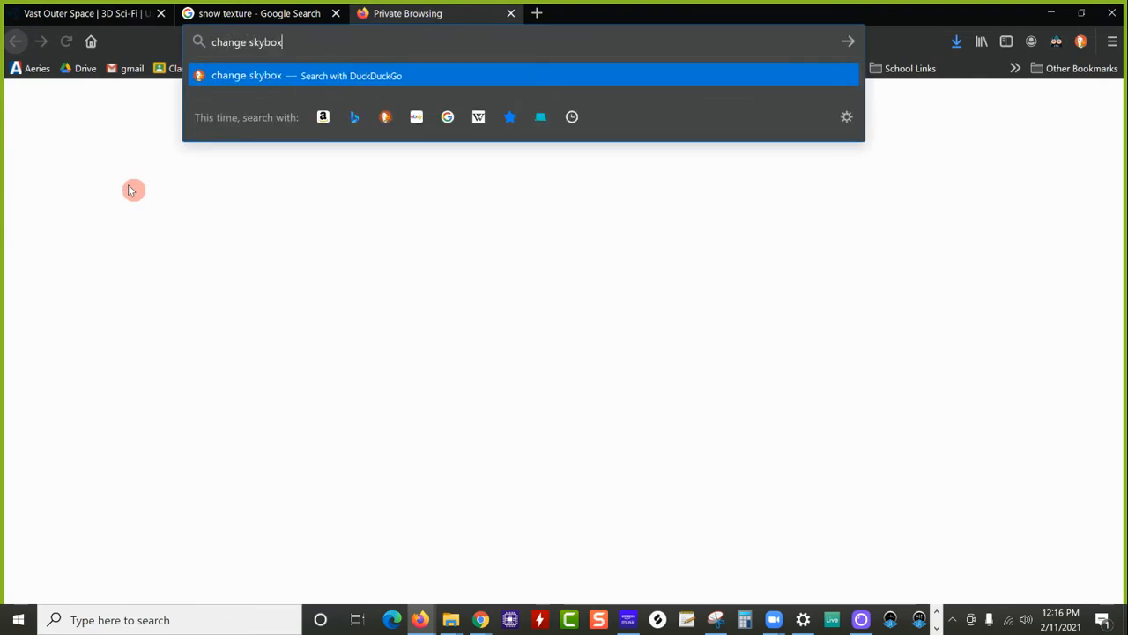
{"action": "type", "text": " in"}
{"action": "key", "text": "BackSpace"}
{"action": "key", "text": "BackSpace"}
{"action": "key", "text": "BackSpace"}
{"action": "key", "text": "BackSpace"}
{"action": "key", "text": "BackSpace"}
{"action": "key", "text": "BackSpace"}
{"action": "key", "text": "BackSpace"}
{"action": "key", "text": "BackSpace"}
{"action": "key", "text": "BackSpace"}
{"action": "key", "text": "BackSpace"}
{"action": "key", "text": "BackSpace"}
{"action": "key", "text": "BackSpace"}
{"action": "key", "text": "BackSpace"}
{"action": "key", "text": "BackSpace"}
{"action": "key", "text": "BackSpace"}
{"action": "key", "text": "BackSpace"}
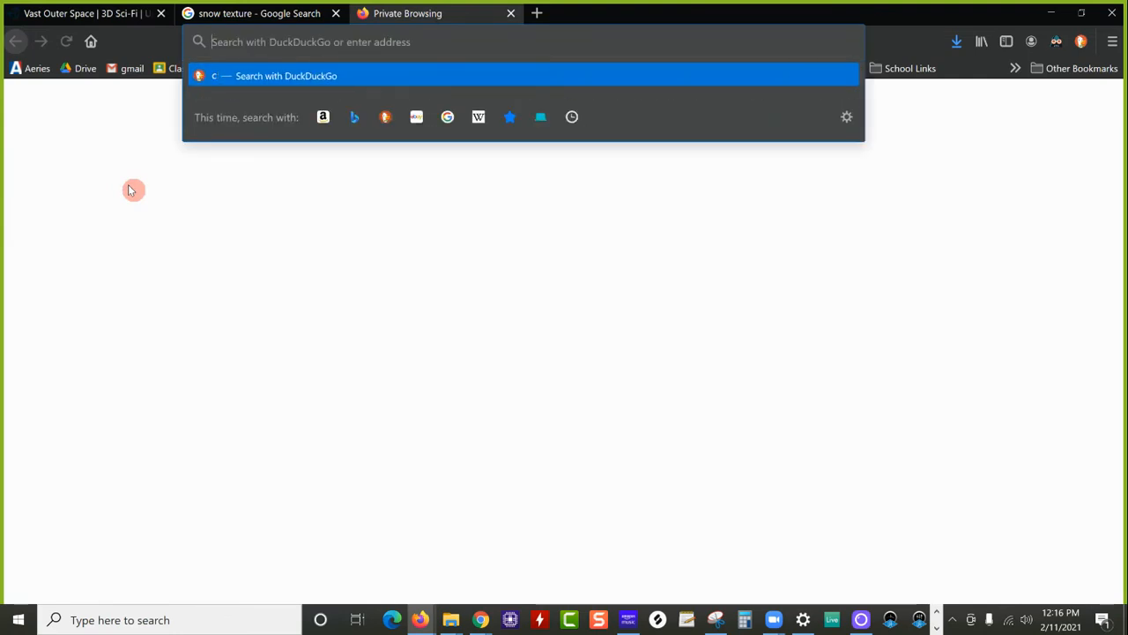
Open the Google home page.
{"action": "type", "text": "google"}
{"action": "key", "text": "Return"}
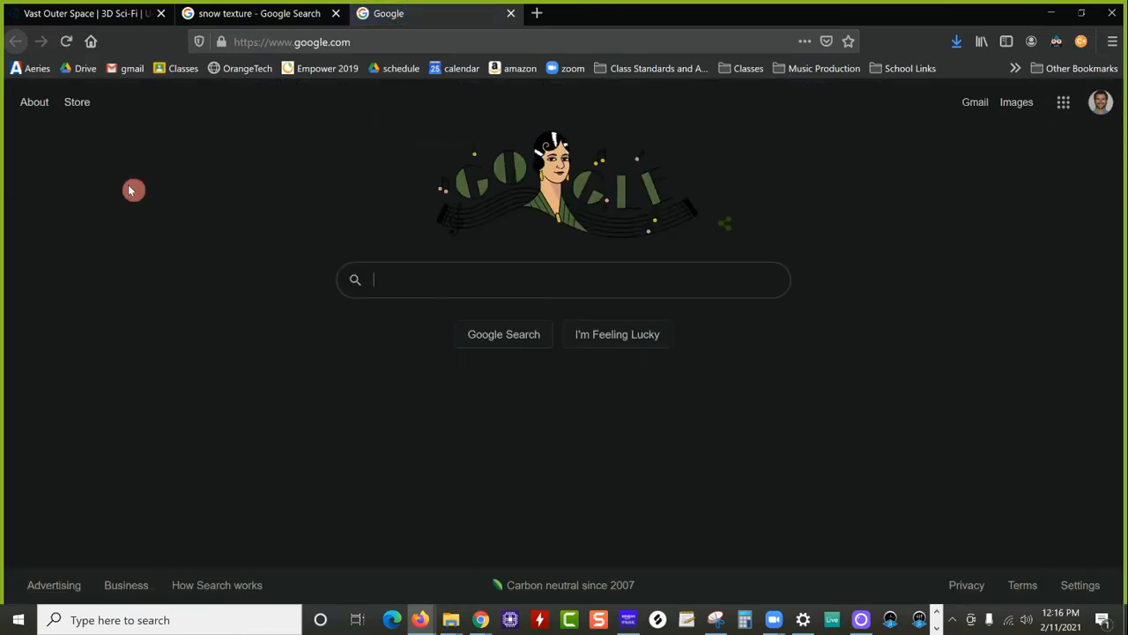
{"action": "type", "text": "how to"}
{"action": "key", "text": "BackSpace"}
{"action": "key", "text": "BackSpace"}
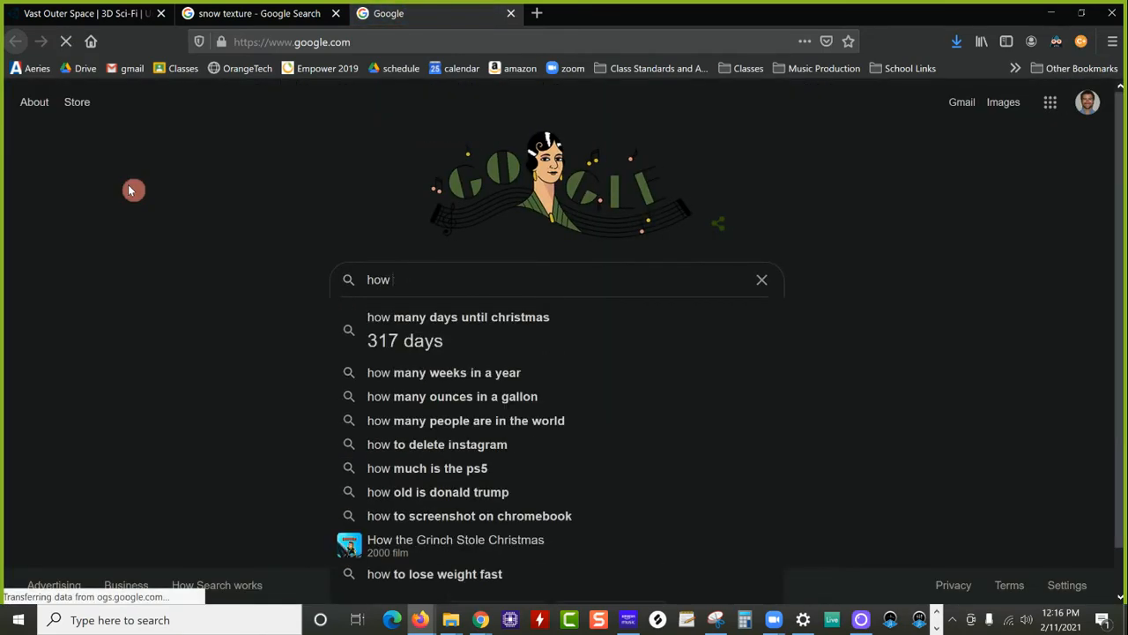
{"action": "key", "text": "BackSpace"}
{"action": "key", "text": "BackSpace"}
{"action": "key", "text": "BackSpace"}
{"action": "key", "text": "BackSpace"}
Search Google for "unity change skybox".
{"action": "type", "text": "unity change"}
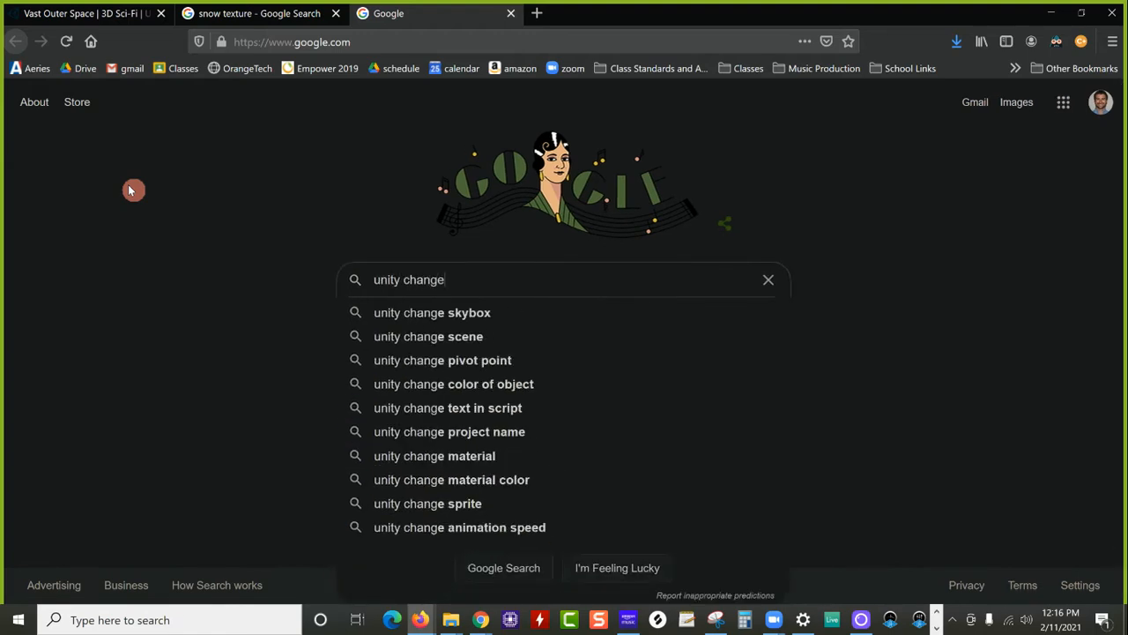
{"action": "type", "text": " skybox"}
{"action": "key", "text": "Return"}
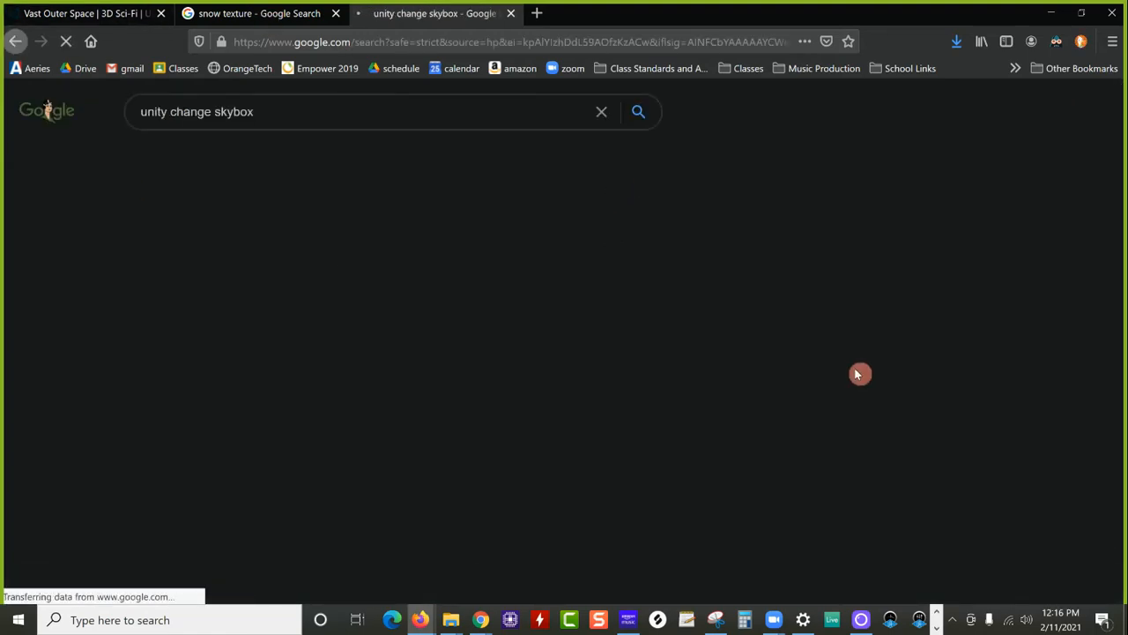
Open the Unity Manual's Skybox page from the results and read its properties, details and hints on implementing a skybox.
{"action": "scroll", "coordinate": [300, 370], "scroll_direction": "down", "scroll_amount": 3}
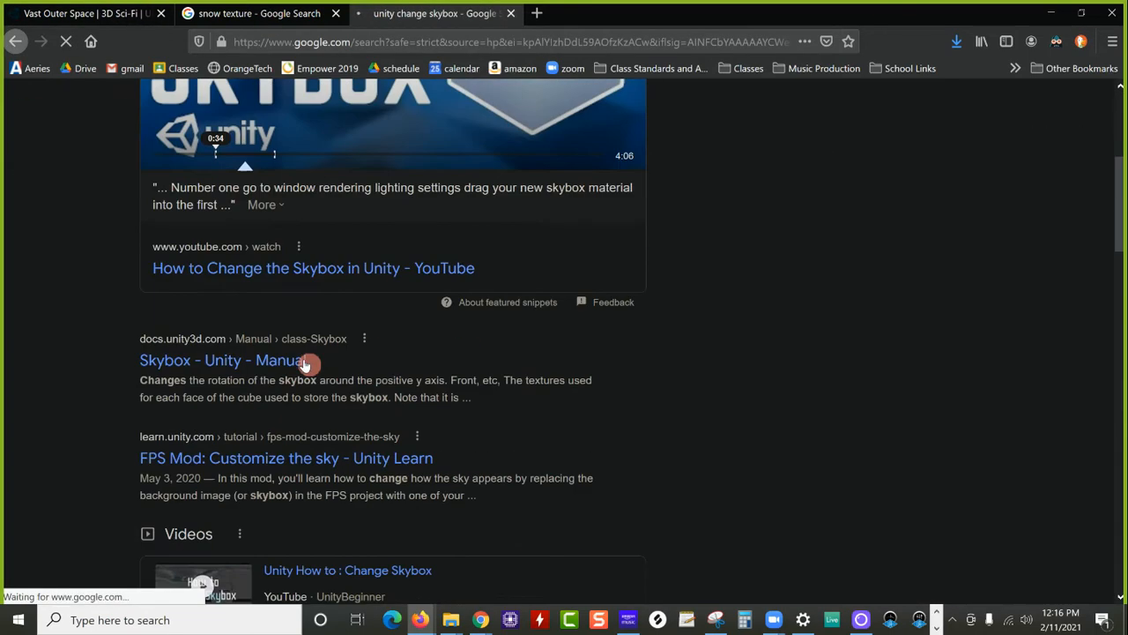
{"action": "left_click", "coordinate": [250, 361]}
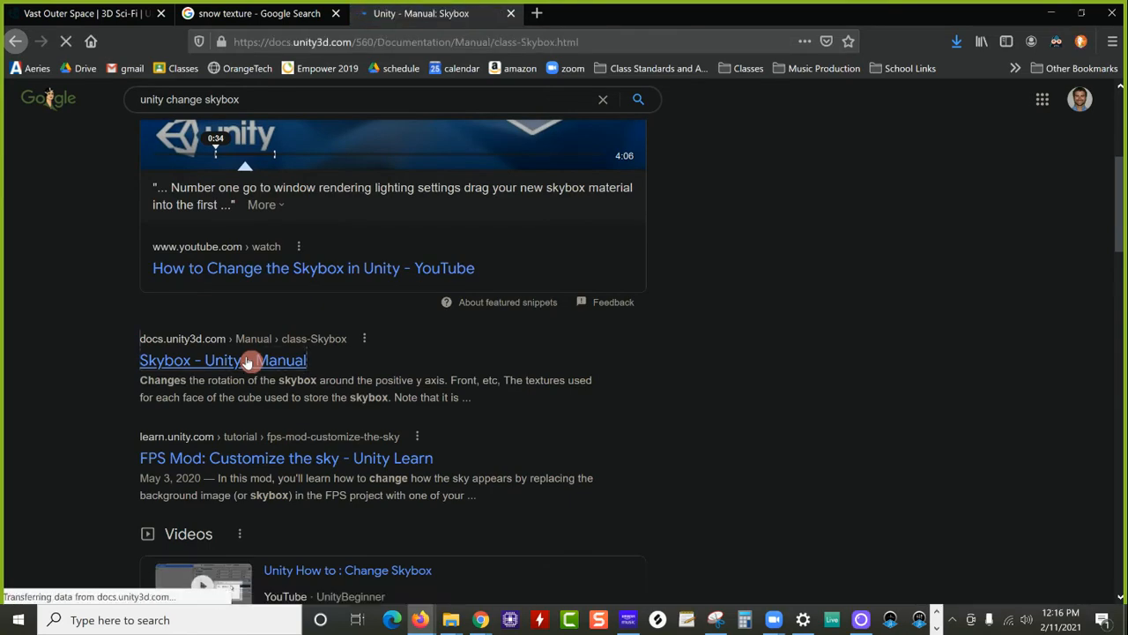
{"action": "scroll", "coordinate": [254, 357], "scroll_direction": "down", "scroll_amount": 2}
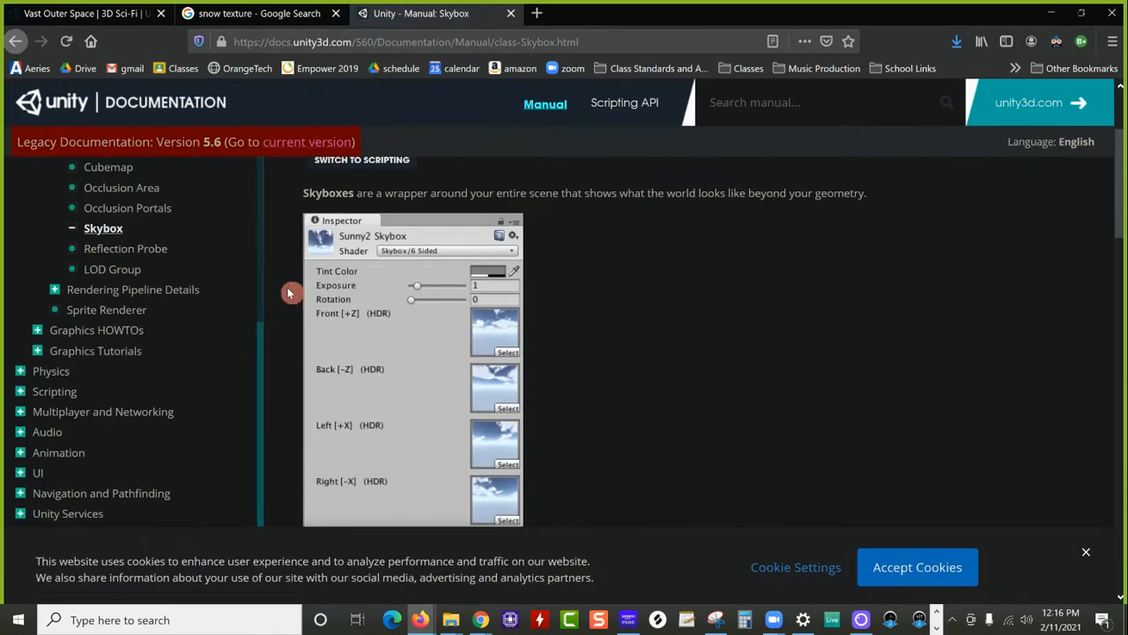
{"action": "scroll", "coordinate": [288, 294], "scroll_direction": "down", "scroll_amount": 6}
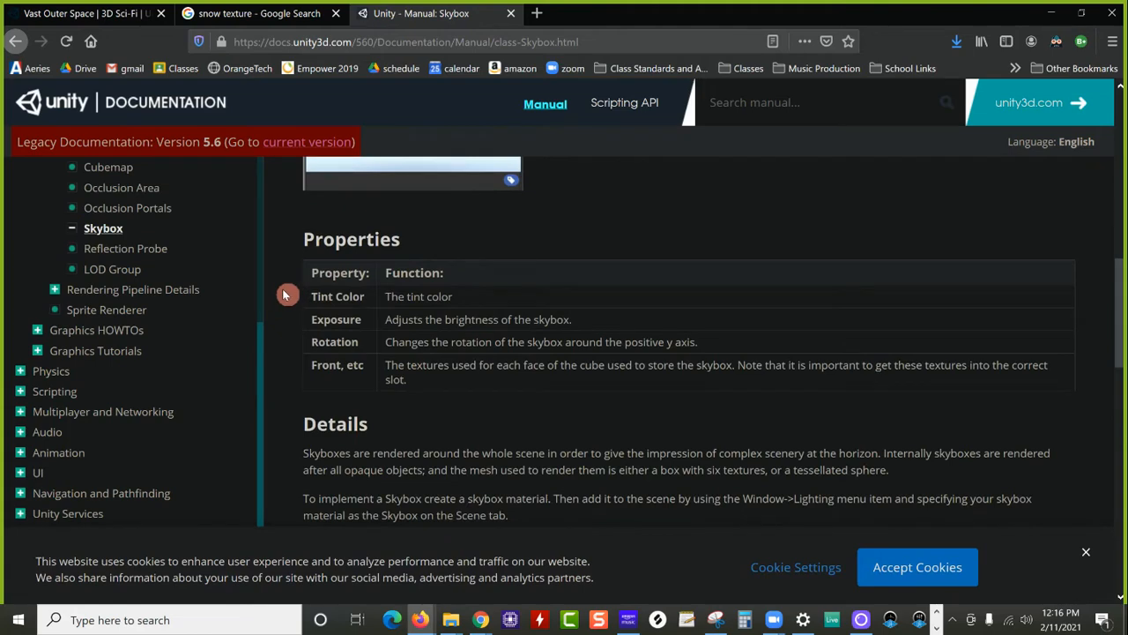
{"action": "scroll", "coordinate": [286, 295], "scroll_direction": "down", "scroll_amount": 3}
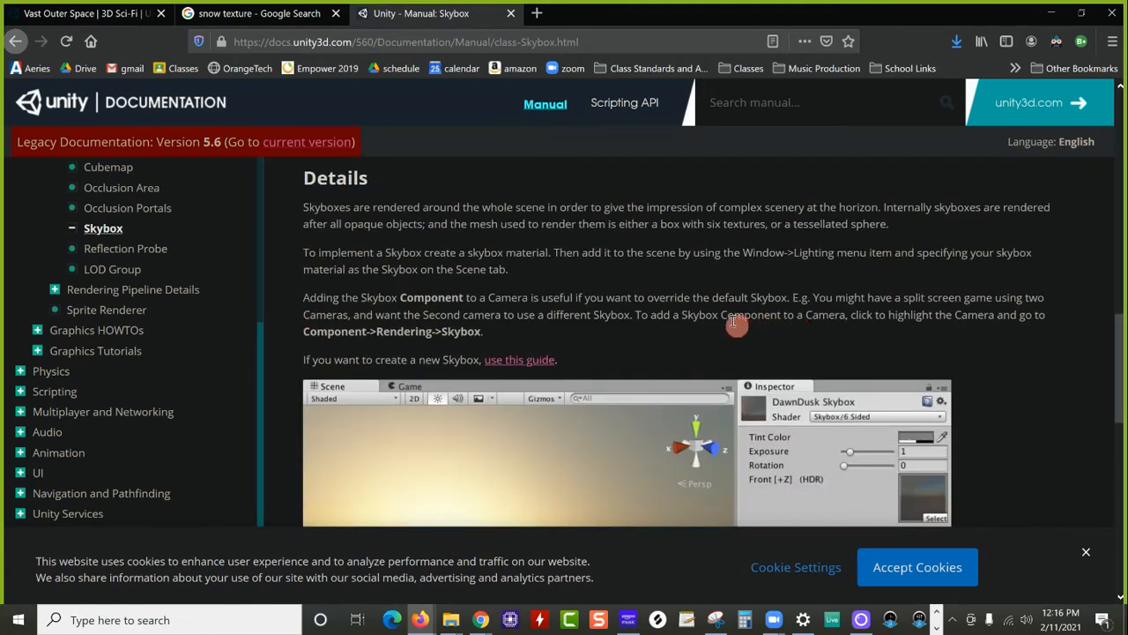
{"action": "scroll", "coordinate": [680, 325], "scroll_direction": "down", "scroll_amount": 7}
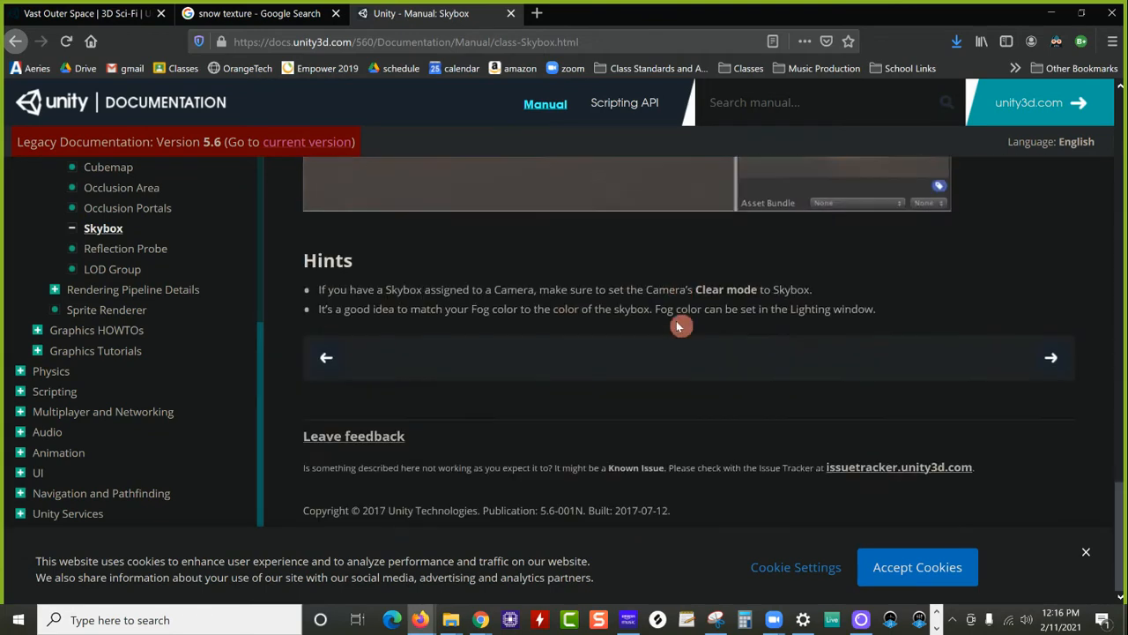
{"action": "scroll", "coordinate": [624, 358], "scroll_direction": "up", "scroll_amount": 5}
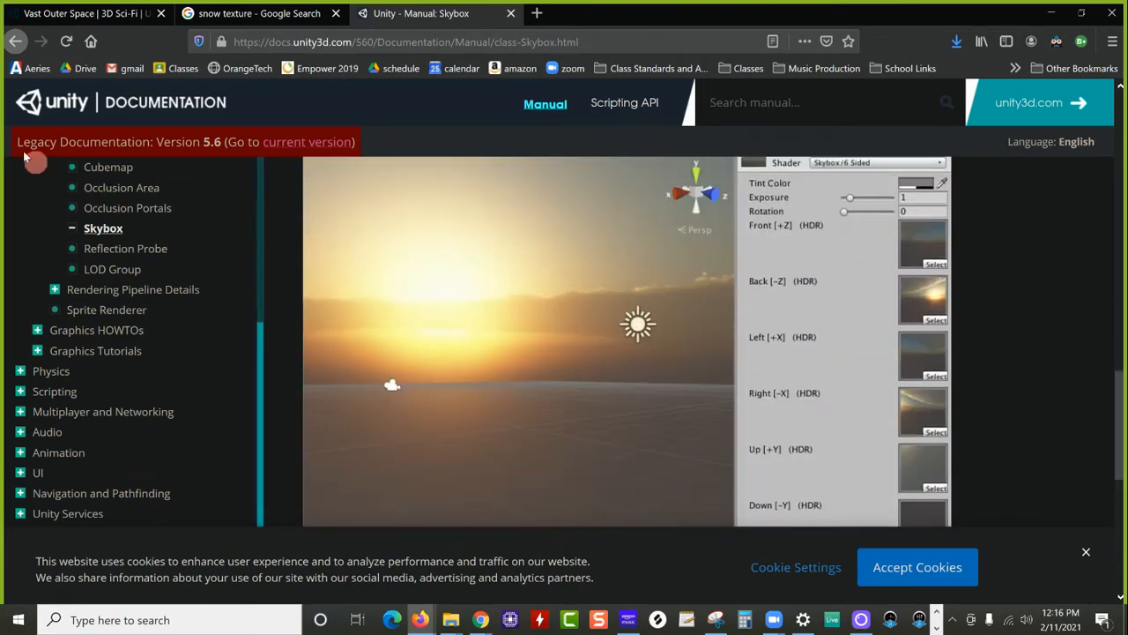
Return to the search results and open the Unity Learn tutorial "FPS Mod: Customize the sky".
{"action": "left_click", "coordinate": [18, 43]}
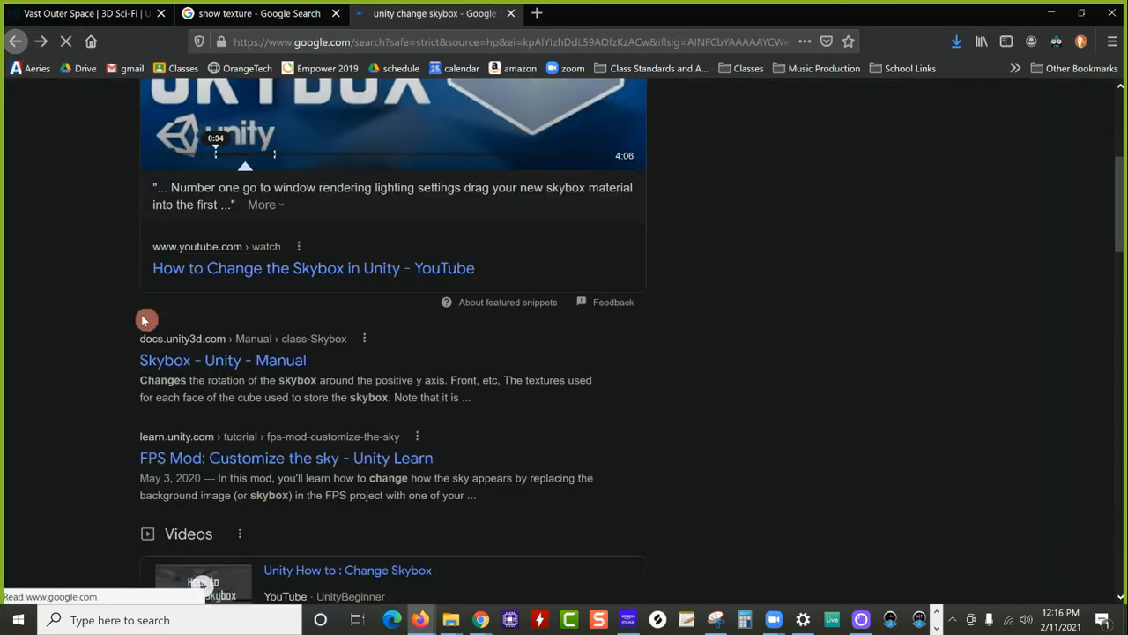
{"action": "scroll", "coordinate": [152, 314], "scroll_direction": "down", "scroll_amount": 1}
{"action": "scroll", "coordinate": [183, 289], "scroll_direction": "down", "scroll_amount": 1}
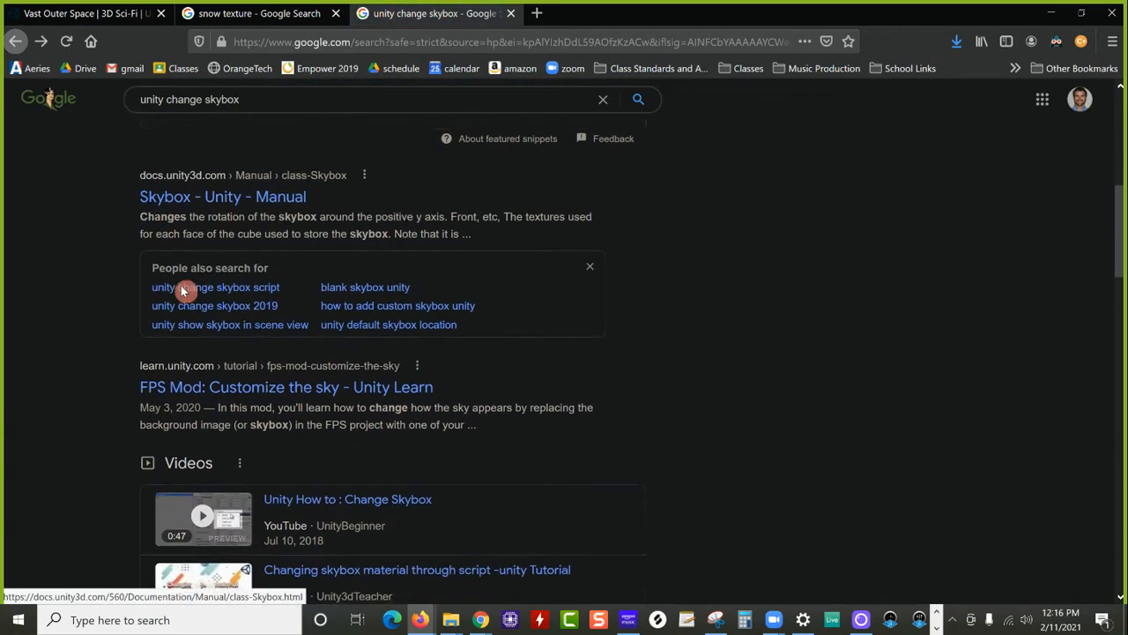
{"action": "left_click", "coordinate": [202, 388]}
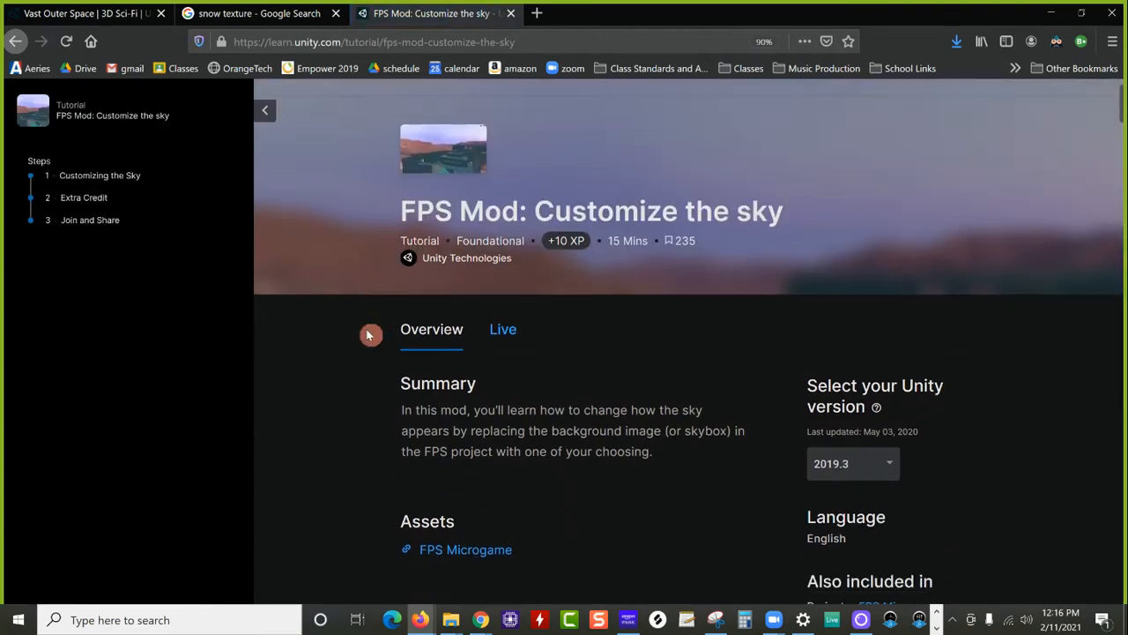
Read the tutorial's instructions on importing a skybox, creating its material and assigning it to the scene in the lighting settings.
{"action": "scroll", "coordinate": [370, 333], "scroll_direction": "down", "scroll_amount": 8}
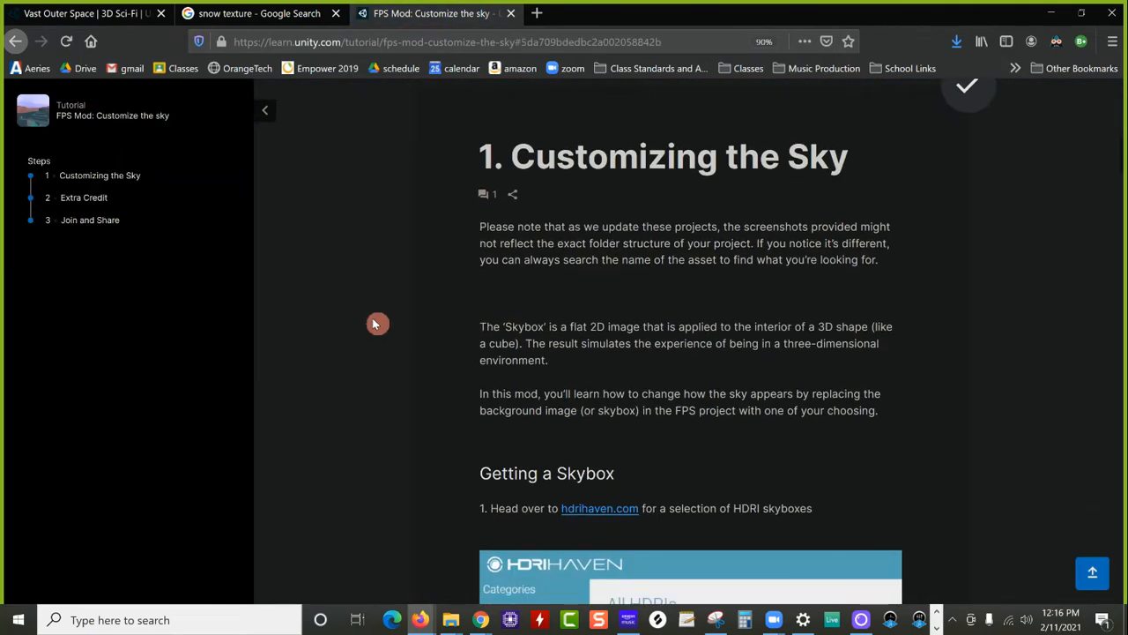
{"action": "scroll", "coordinate": [374, 325], "scroll_direction": "down", "scroll_amount": 12}
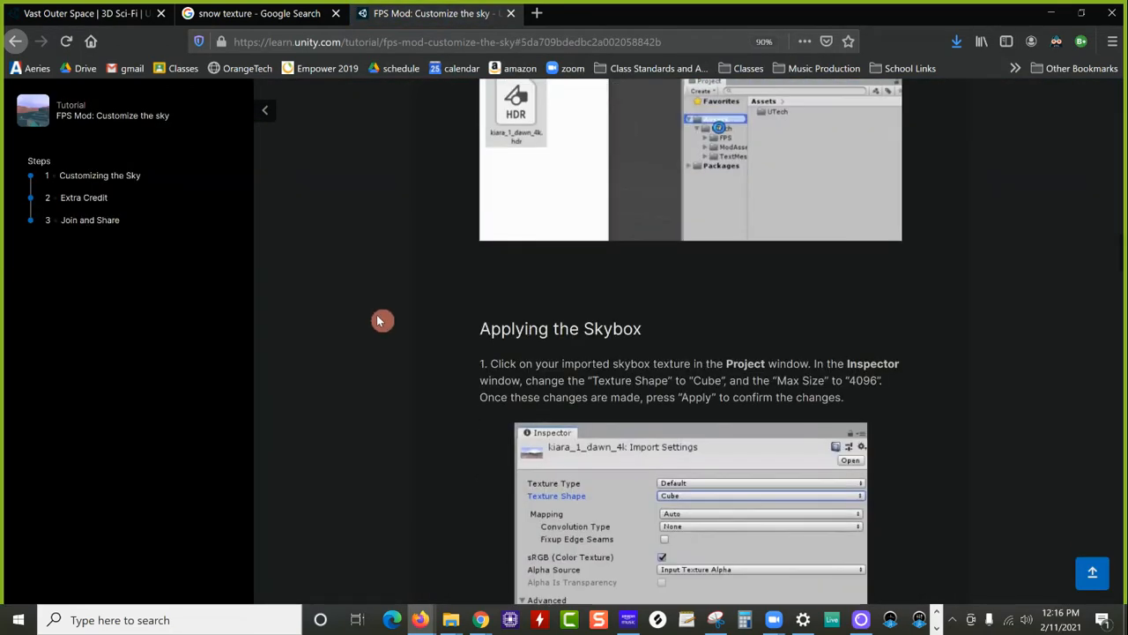
{"action": "scroll", "coordinate": [385, 313], "scroll_direction": "up", "scroll_amount": 1}
{"action": "scroll", "coordinate": [411, 317], "scroll_direction": "down", "scroll_amount": 2}
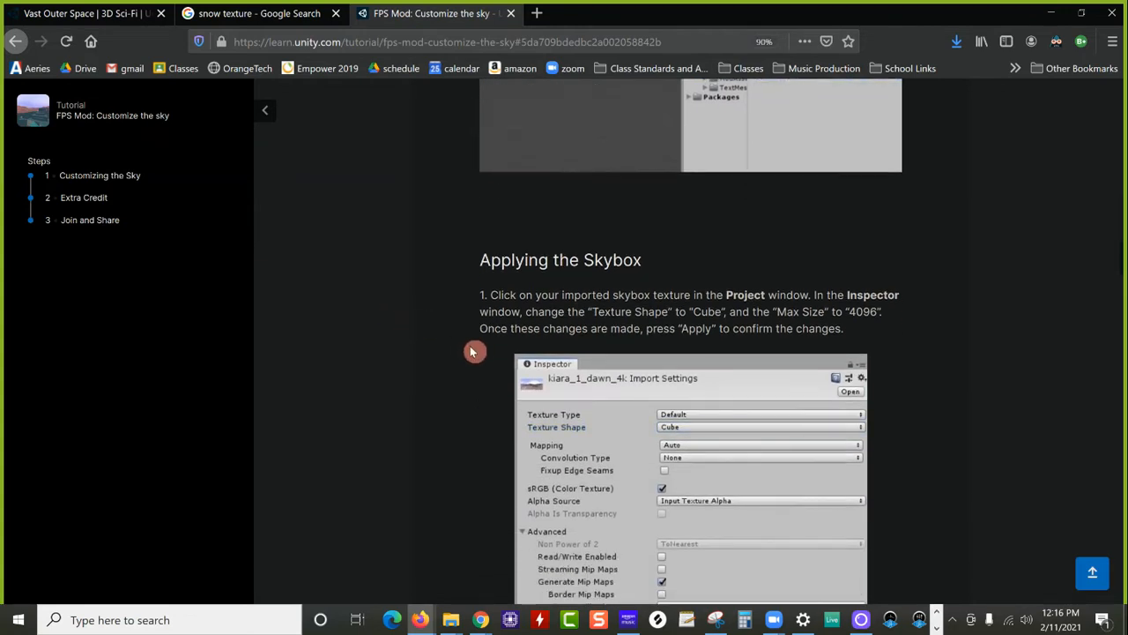
{"action": "scroll", "coordinate": [479, 345], "scroll_direction": "up", "scroll_amount": 2}
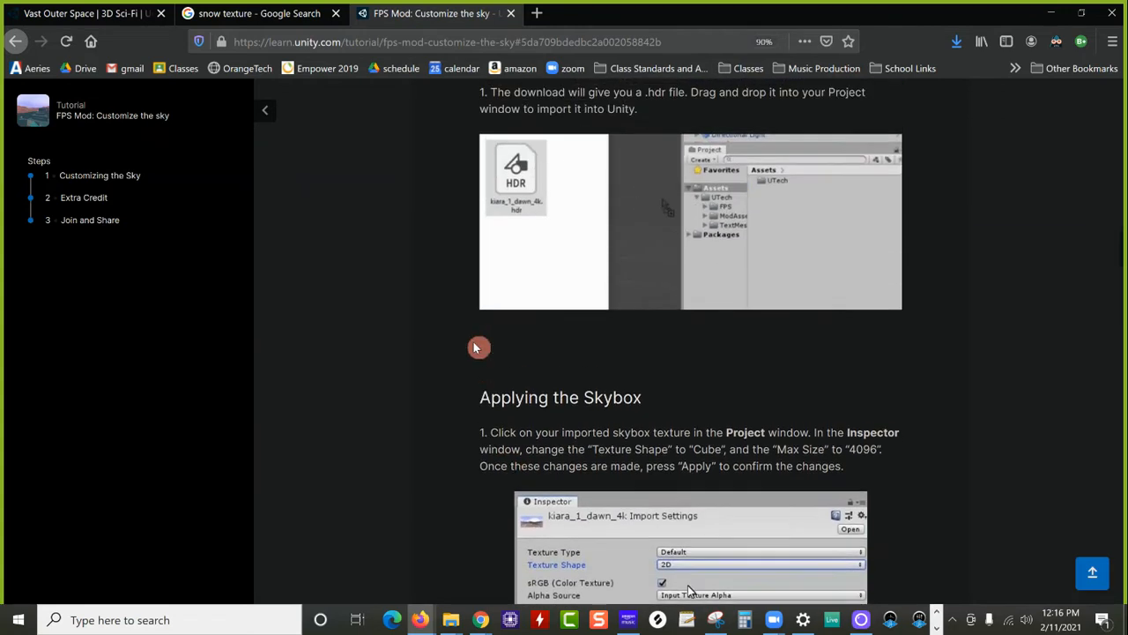
{"action": "scroll", "coordinate": [452, 356], "scroll_direction": "up", "scroll_amount": 1}
{"action": "scroll", "coordinate": [449, 357], "scroll_direction": "up", "scroll_amount": 1}
{"action": "scroll", "coordinate": [449, 357], "scroll_direction": "down", "scroll_amount": 2}
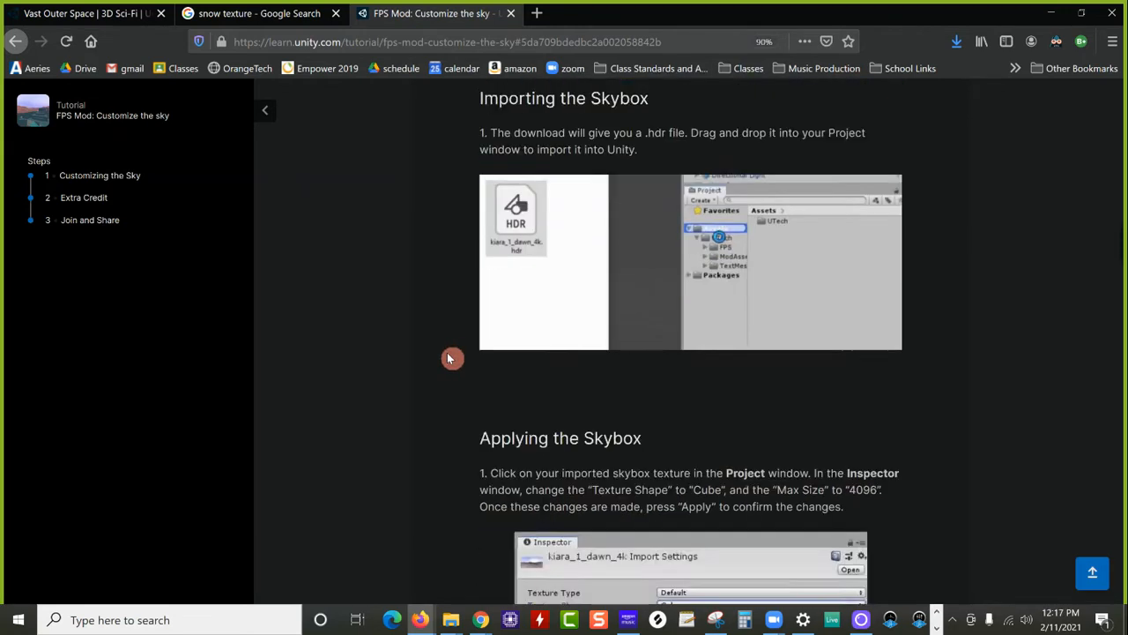
{"action": "scroll", "coordinate": [448, 357], "scroll_direction": "down", "scroll_amount": 8}
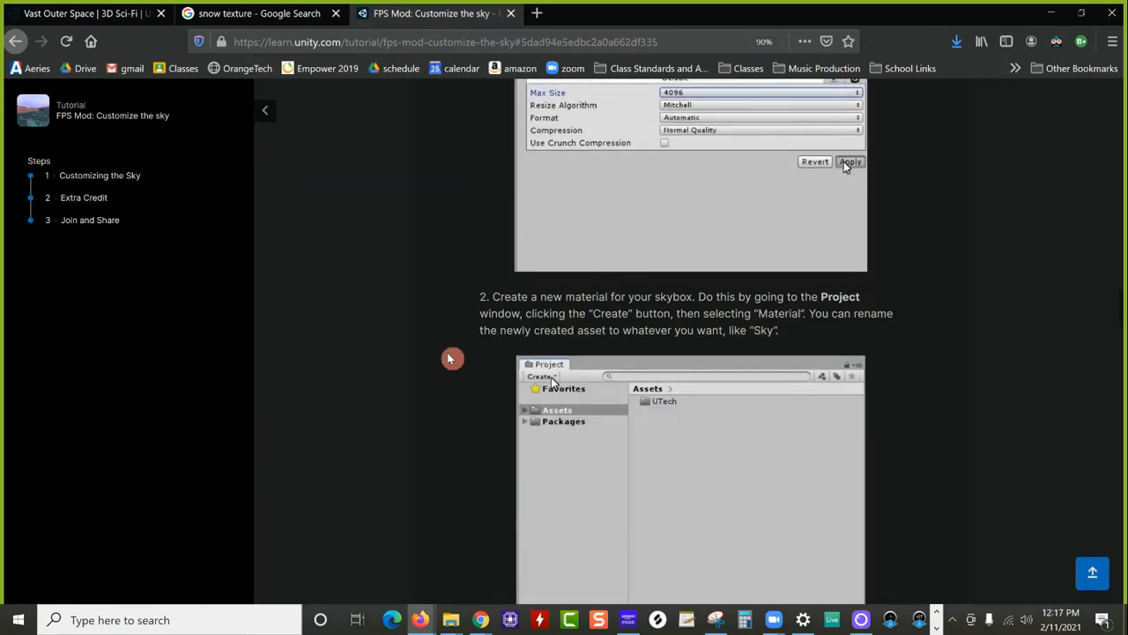
{"action": "scroll", "coordinate": [453, 358], "scroll_direction": "down", "scroll_amount": 4}
{"action": "scroll", "coordinate": [452, 358], "scroll_direction": "down", "scroll_amount": 3}
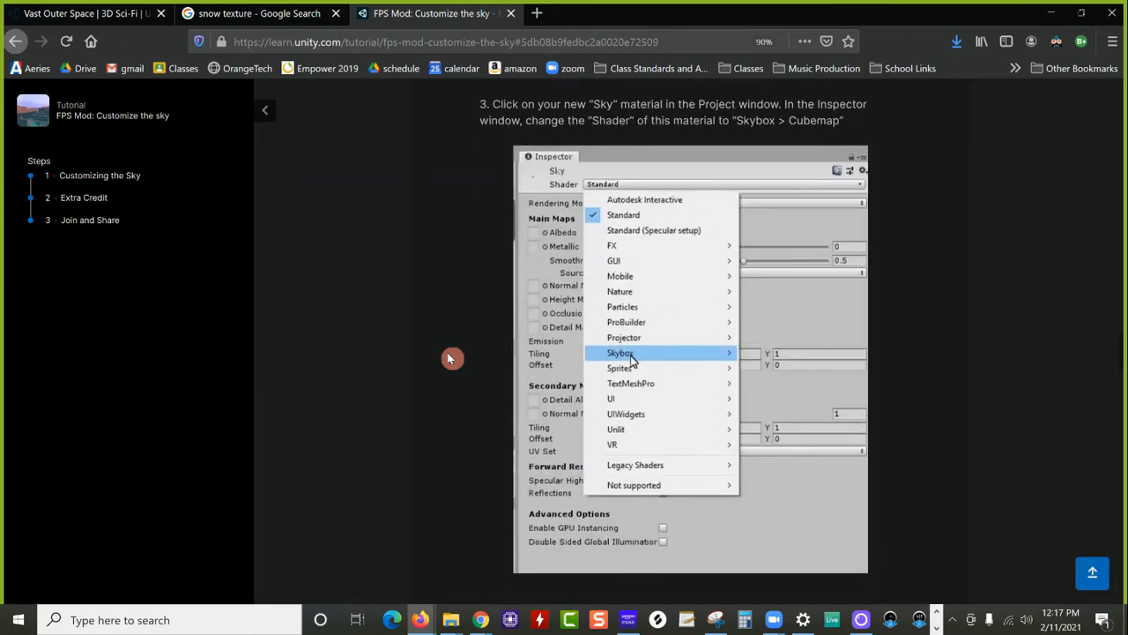
{"action": "scroll", "coordinate": [449, 358], "scroll_direction": "down", "scroll_amount": 3}
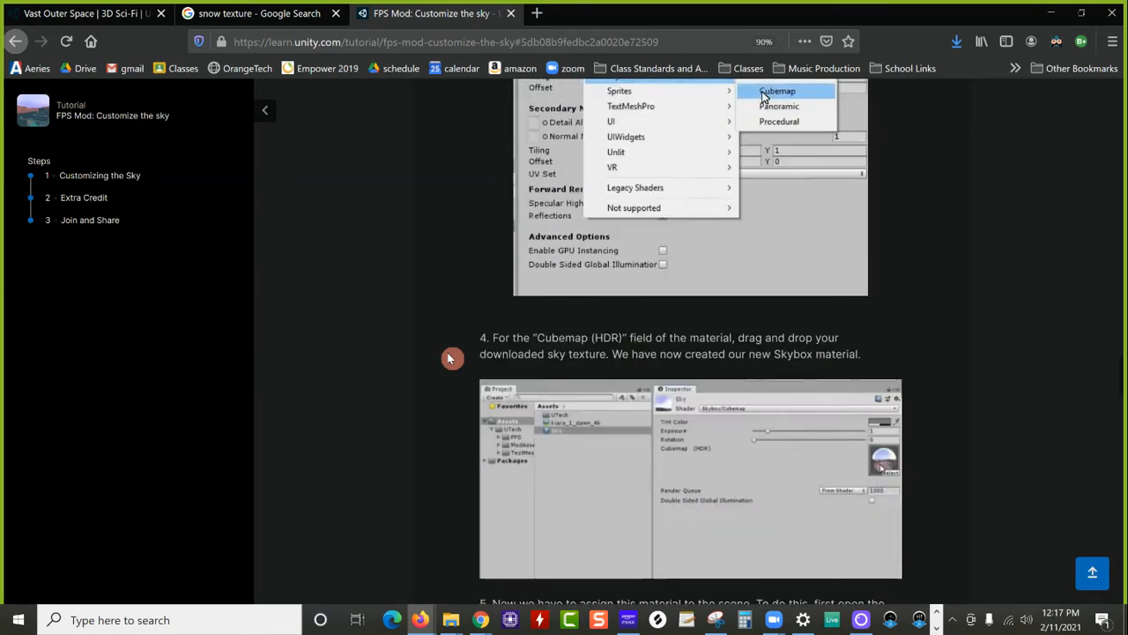
{"action": "scroll", "coordinate": [450, 358], "scroll_direction": "down", "scroll_amount": 4}
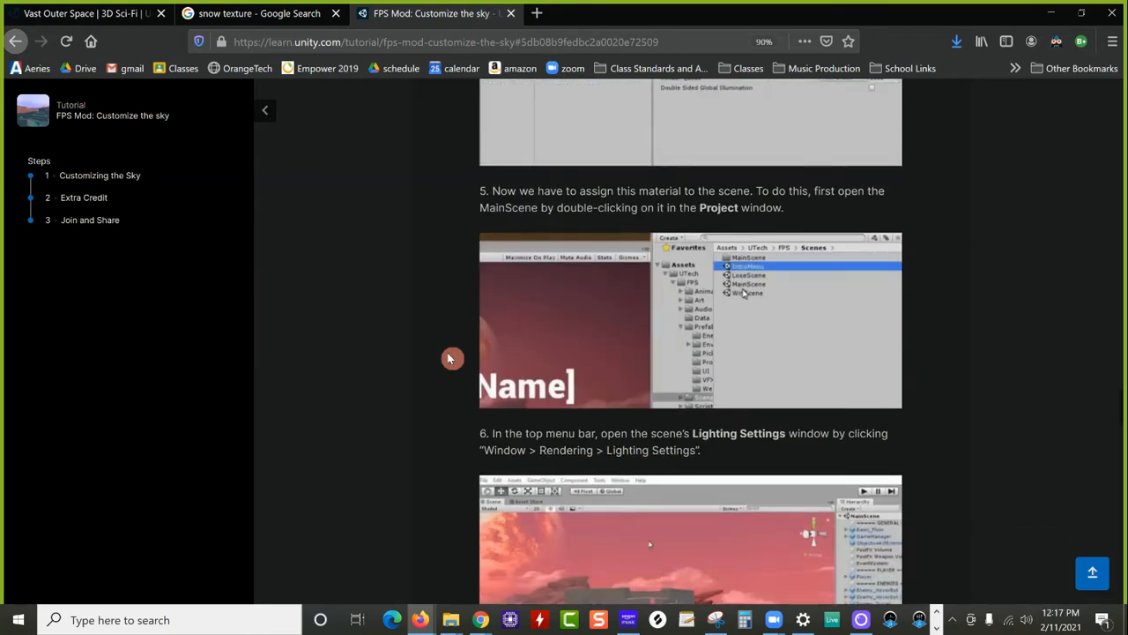
{"action": "scroll", "coordinate": [449, 357], "scroll_direction": "down", "scroll_amount": 1}
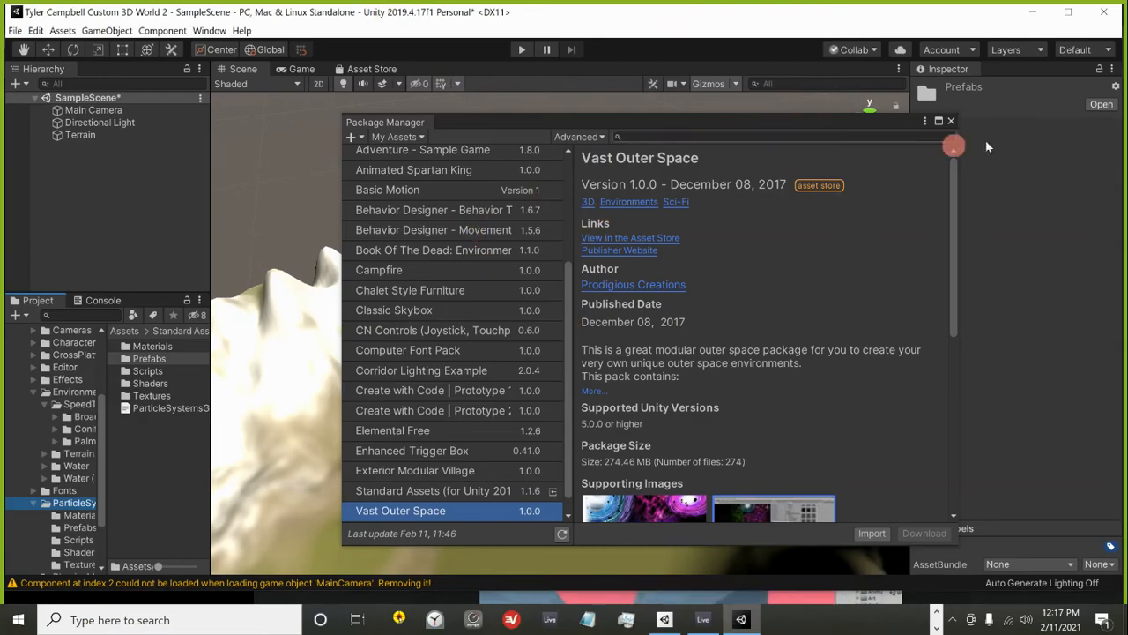
Switch back to the Unity Editor, close the Package Manager and open the scene's Lighting settings.
{"action": "left_click", "coordinate": [951, 120]}
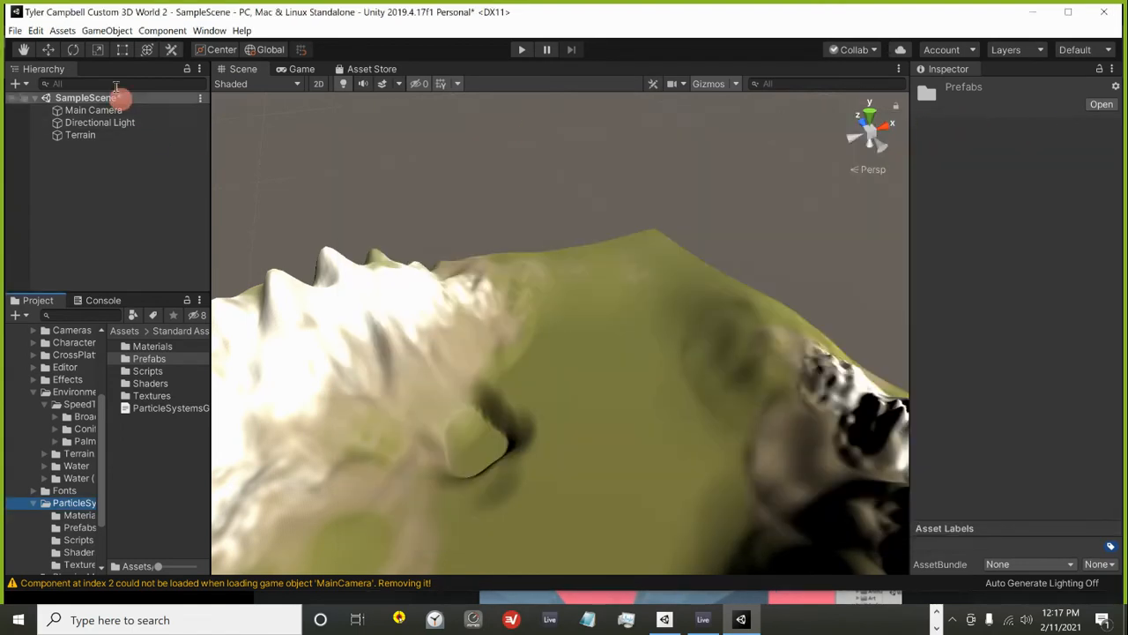
{"action": "left_click", "coordinate": [209, 30]}
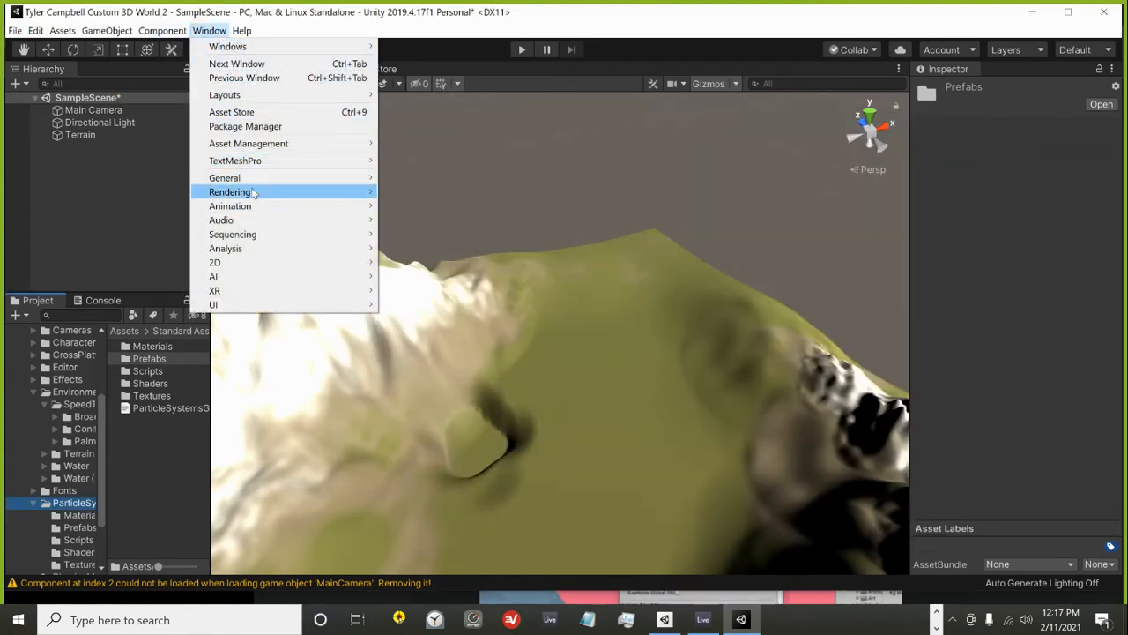
{"action": "mouse_move", "coordinate": [254, 191]}
{"action": "left_click", "coordinate": [463, 192]}
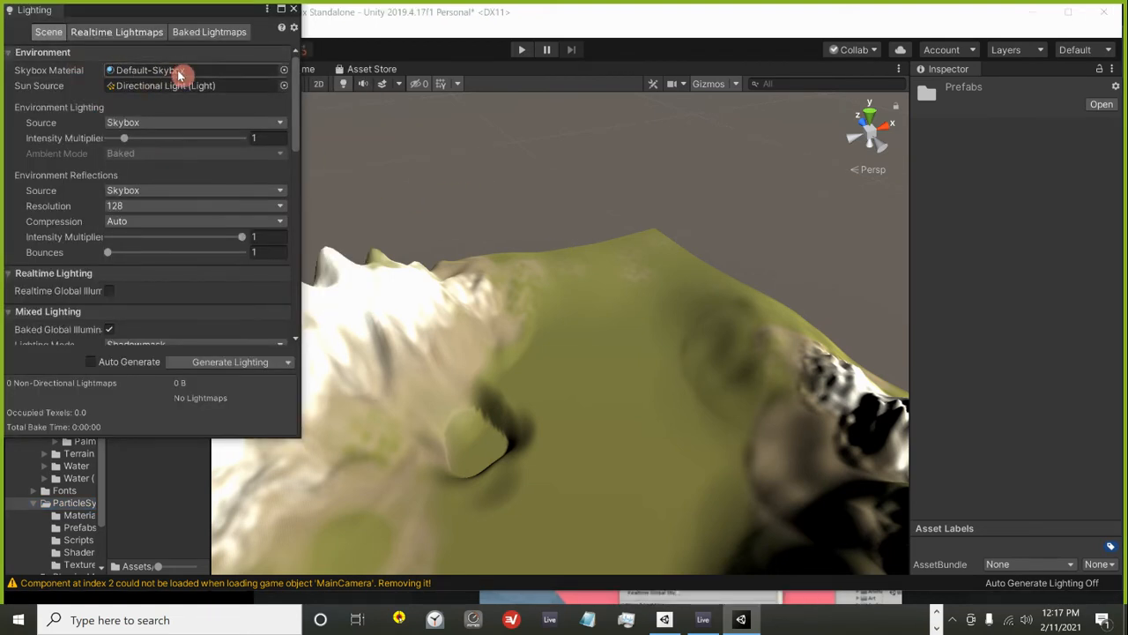
Browse the available materials and assign Galaxy_H as the scene's skybox material.
{"action": "left_click", "coordinate": [284, 74]}
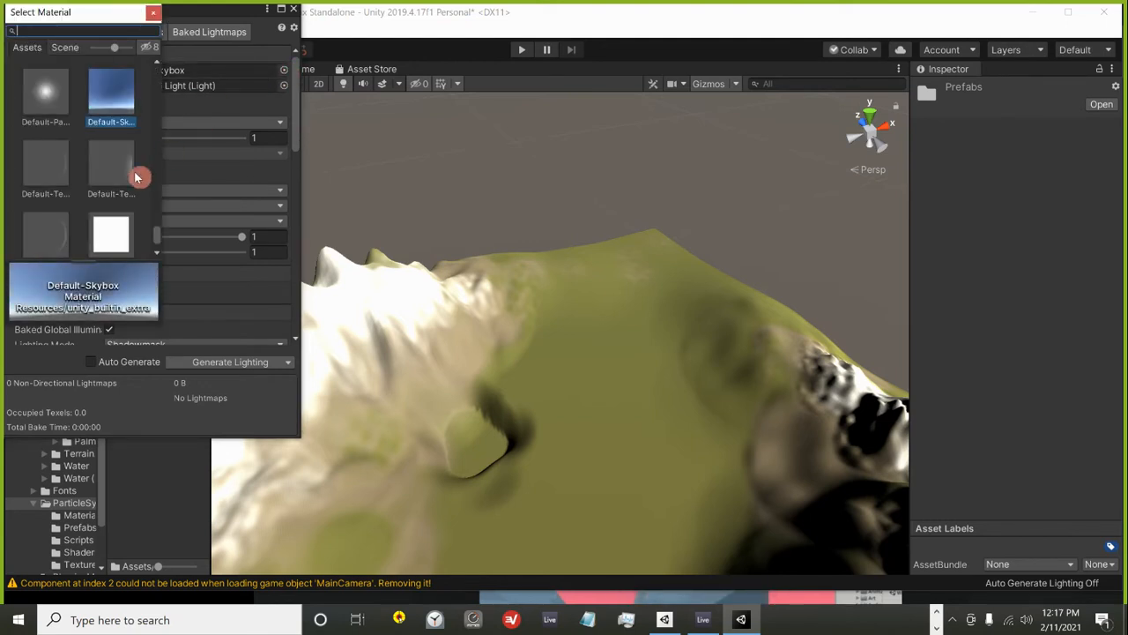
{"action": "scroll", "coordinate": [111, 181], "scroll_direction": "up", "scroll_amount": 10}
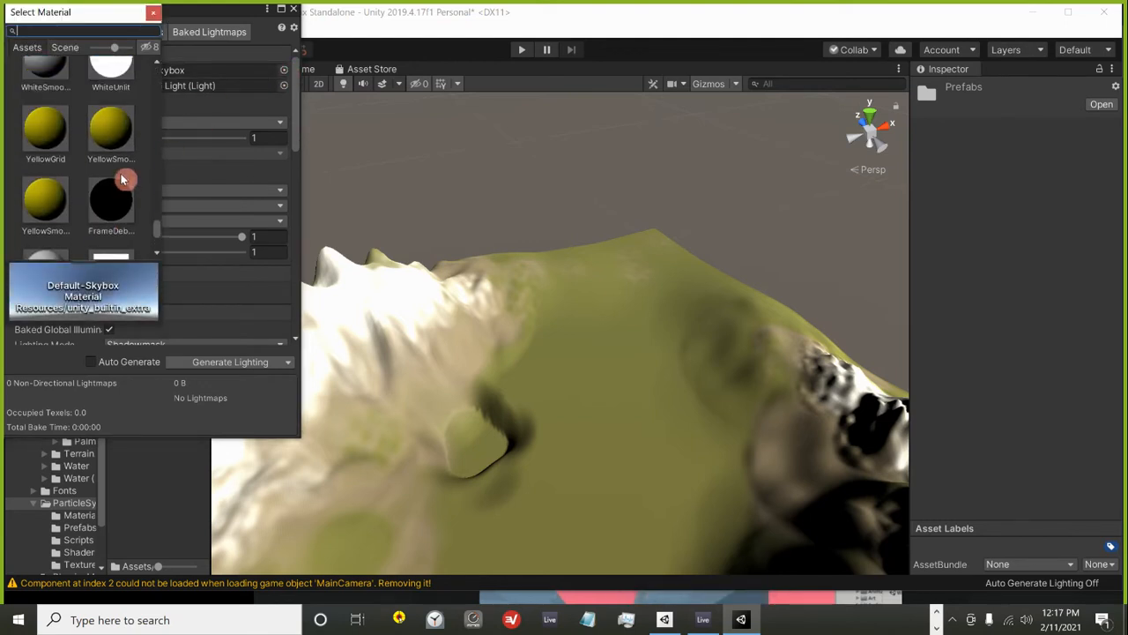
{"action": "scroll", "coordinate": [141, 201], "scroll_direction": "up", "scroll_amount": 2}
{"action": "scroll", "coordinate": [153, 224], "scroll_direction": "up", "scroll_amount": 8}
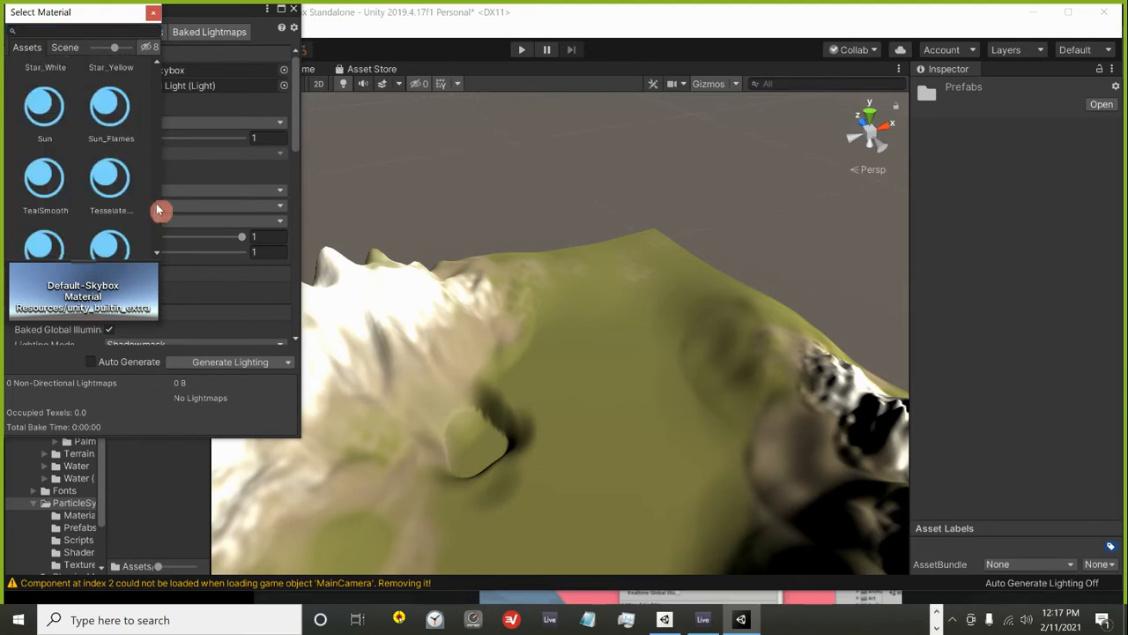
{"action": "scroll", "coordinate": [150, 97], "scroll_direction": "up", "scroll_amount": 10}
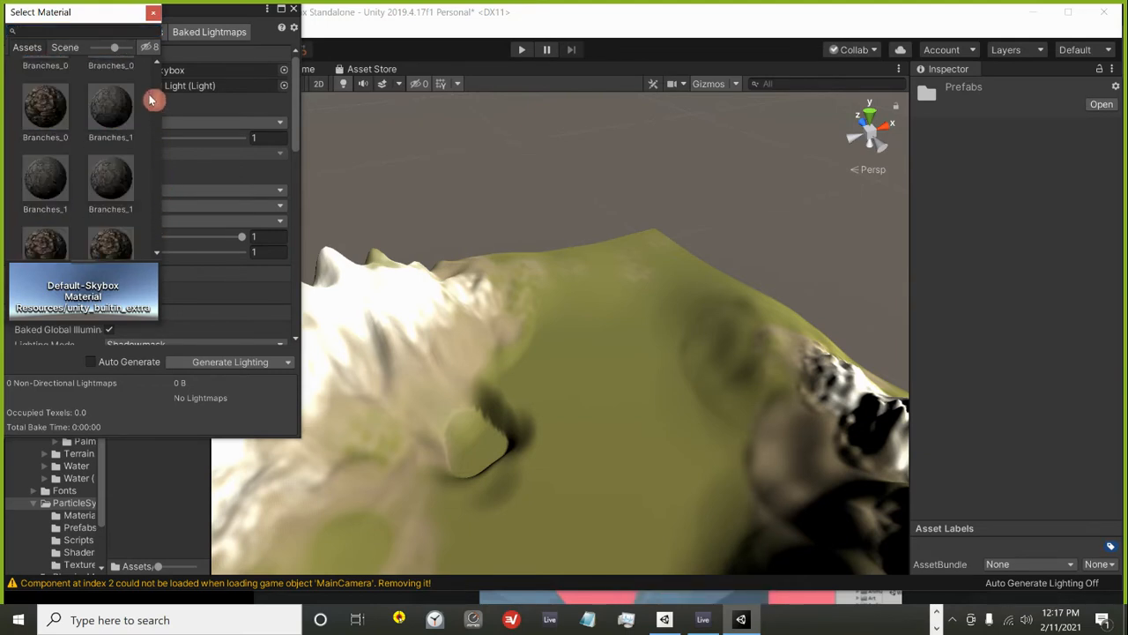
{"action": "scroll", "coordinate": [149, 81], "scroll_direction": "up", "scroll_amount": 2}
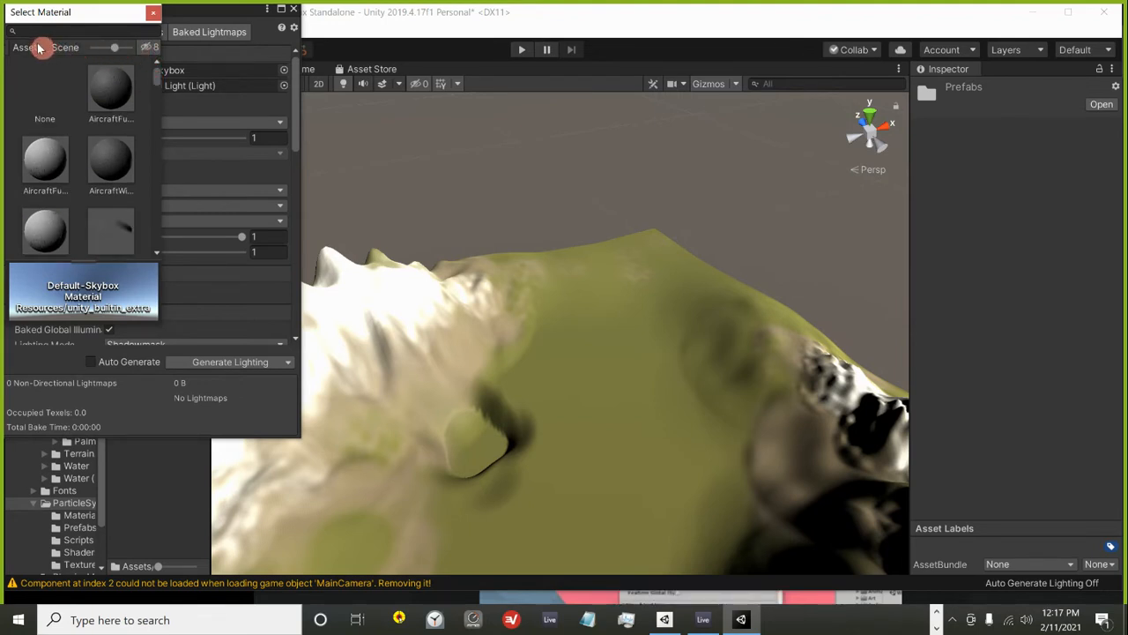
{"action": "scroll", "coordinate": [135, 77], "scroll_direction": "down", "scroll_amount": 3}
{"action": "scroll", "coordinate": [135, 77], "scroll_direction": "down", "scroll_amount": 10}
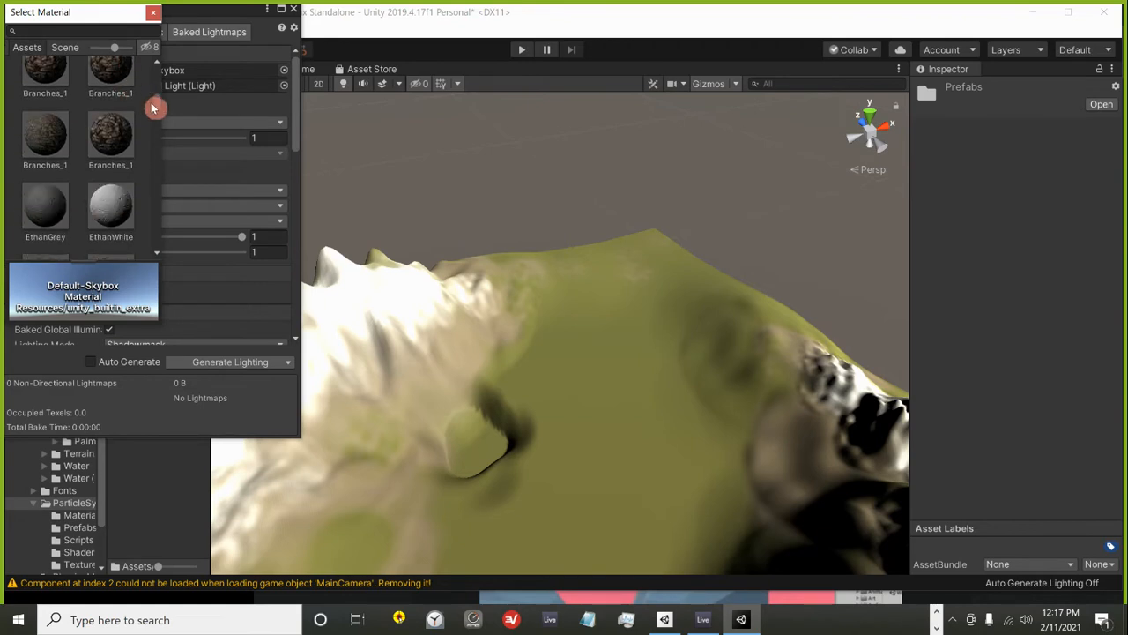
{"action": "left_click_drag", "start_coordinate": [154, 106], "coordinate": [161, 131]}
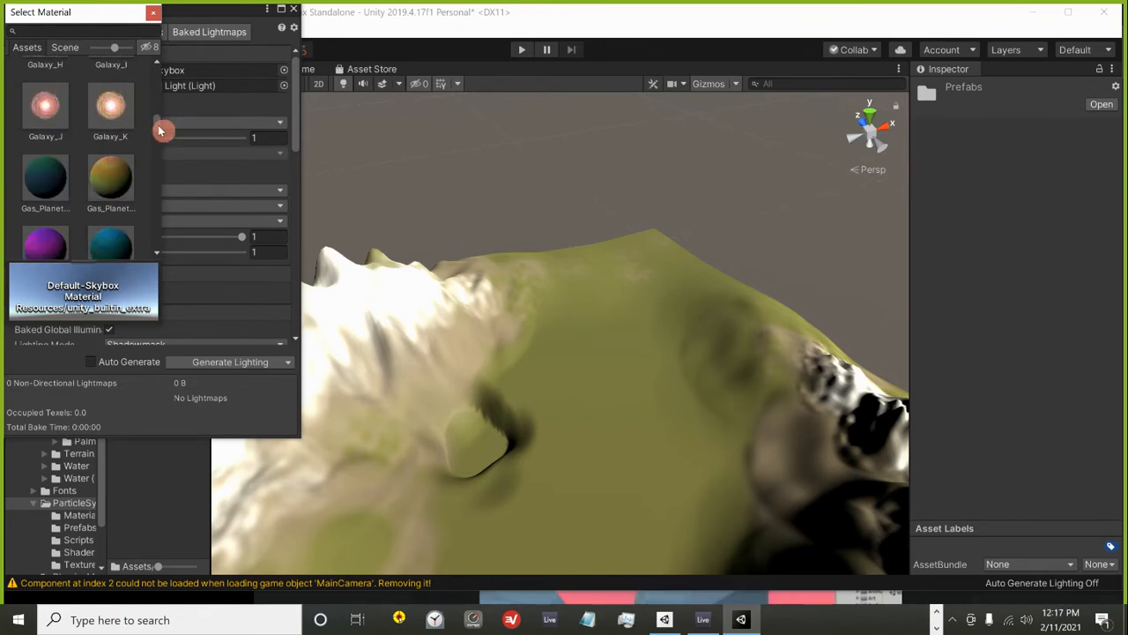
{"action": "scroll", "coordinate": [117, 152], "scroll_direction": "up", "scroll_amount": 2}
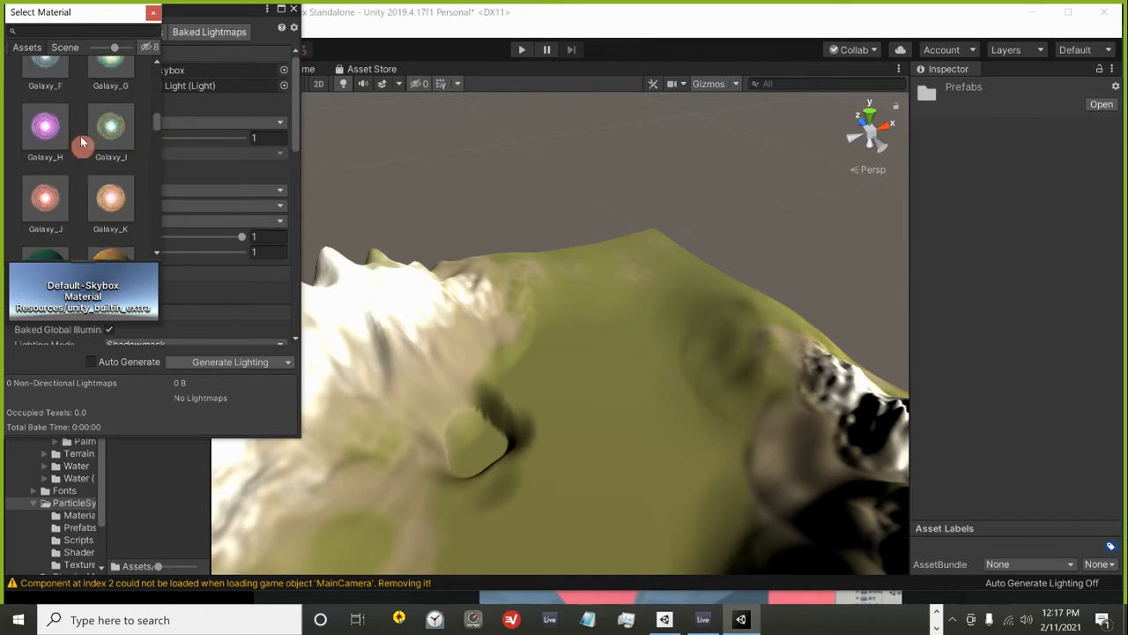
{"action": "left_click", "coordinate": [51, 122]}
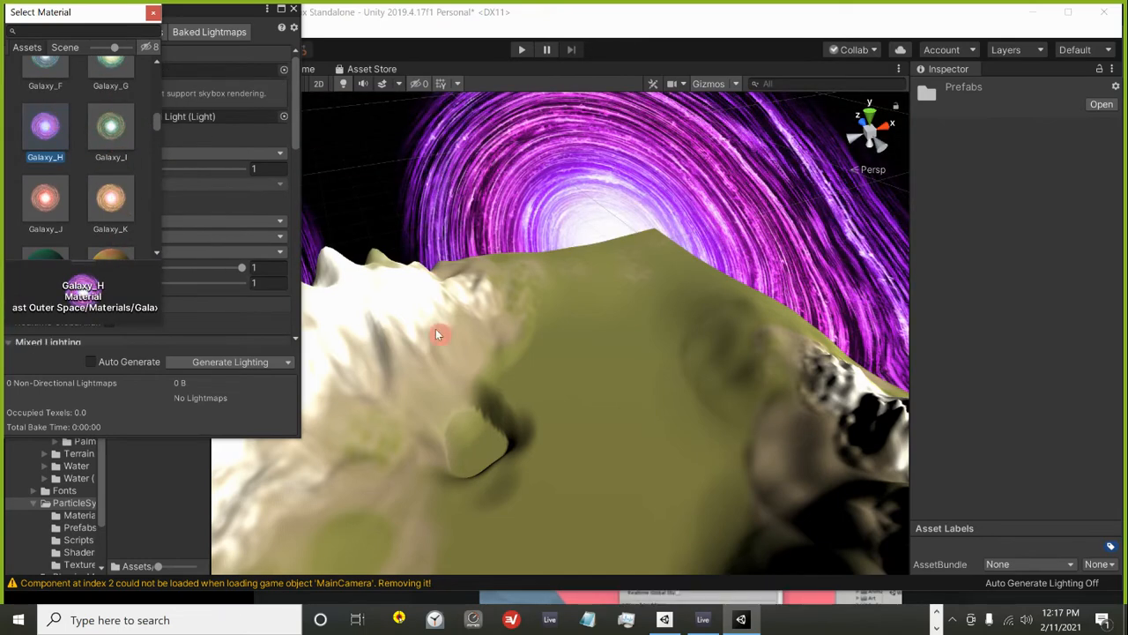
{"action": "scroll", "coordinate": [653, 409], "scroll_direction": "down", "scroll_amount": 1}
{"action": "scroll", "coordinate": [652, 411], "scroll_direction": "up", "scroll_amount": 1}
{"action": "scroll", "coordinate": [651, 411], "scroll_direction": "down", "scroll_amount": 1}
{"action": "left_click", "coordinate": [651, 411]}
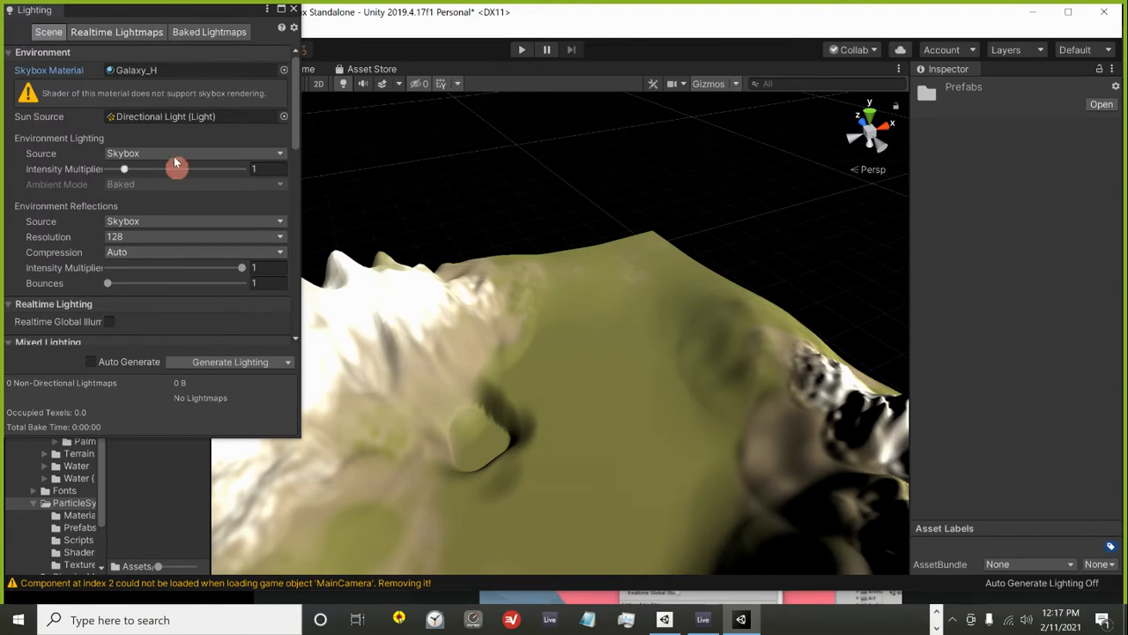
Preview Gas_Planet_J as the sky, assign Galaxy_K as the scene's skybox material instead, and close the Lighting settings.
{"action": "left_click", "coordinate": [284, 70]}
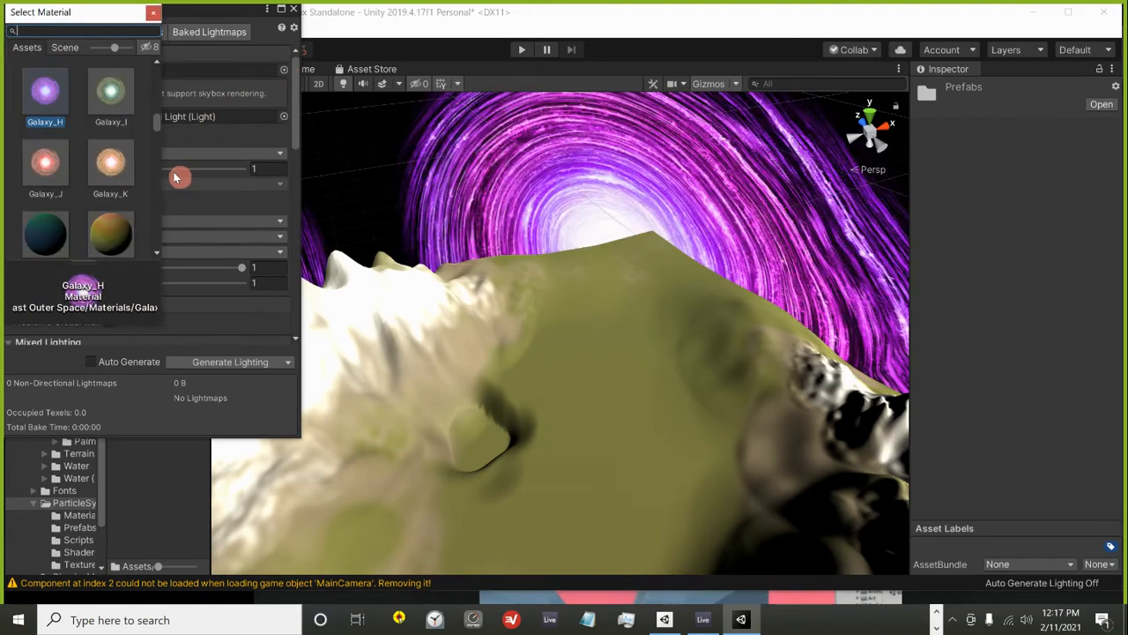
{"action": "scroll", "coordinate": [121, 210], "scroll_direction": "down", "scroll_amount": 3}
{"action": "scroll", "coordinate": [121, 208], "scroll_direction": "down", "scroll_amount": 4}
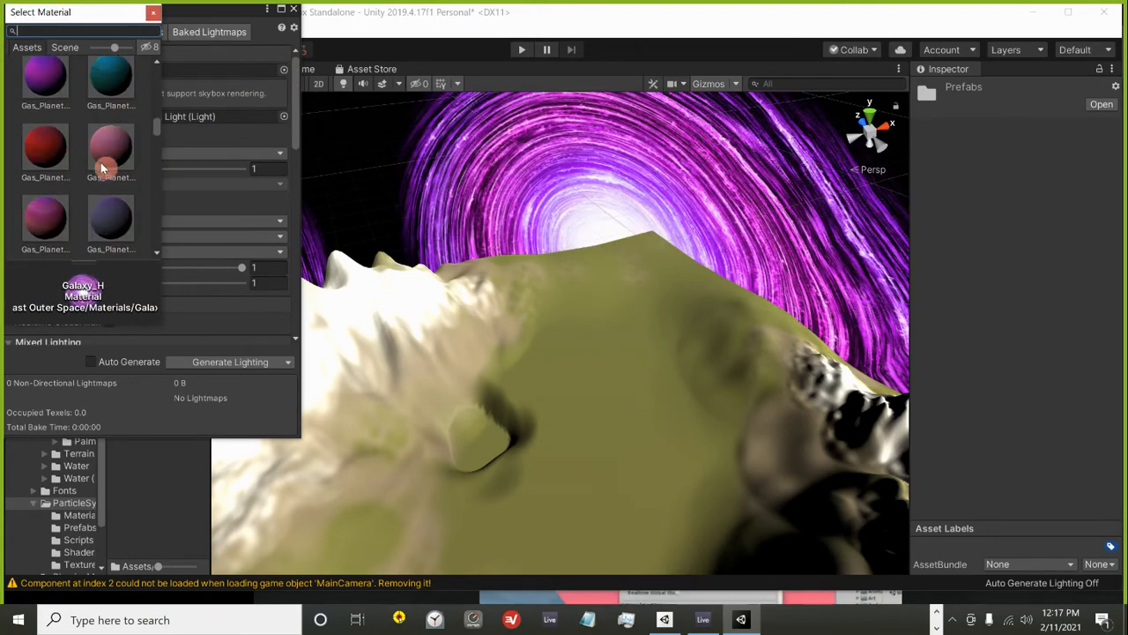
{"action": "scroll", "coordinate": [88, 176], "scroll_direction": "up", "scroll_amount": 3}
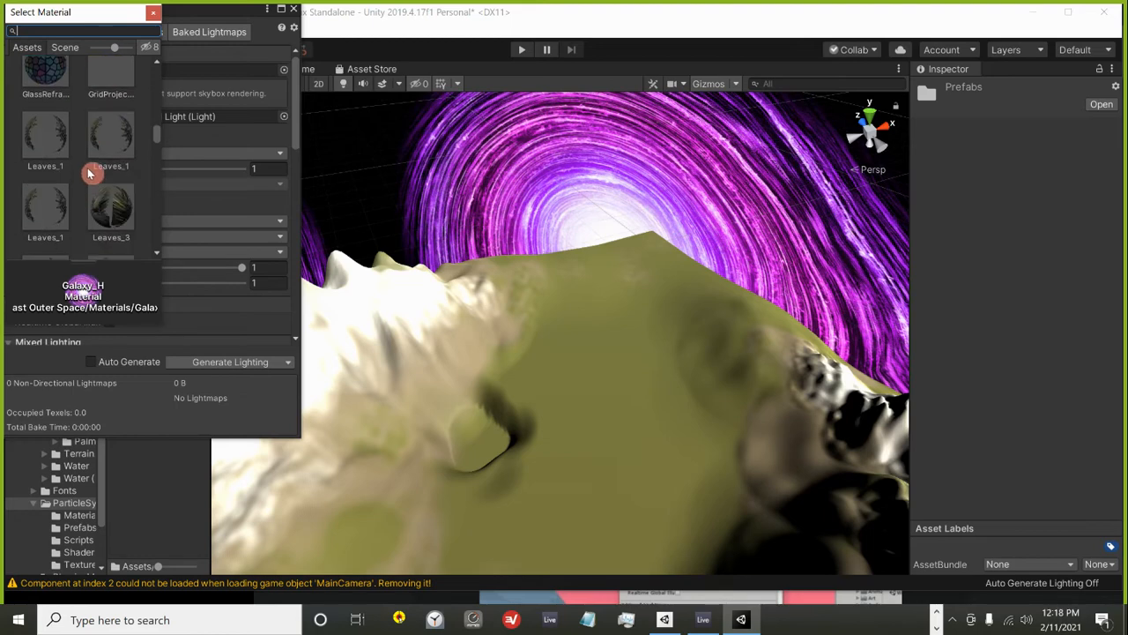
{"action": "left_click", "coordinate": [106, 156]}
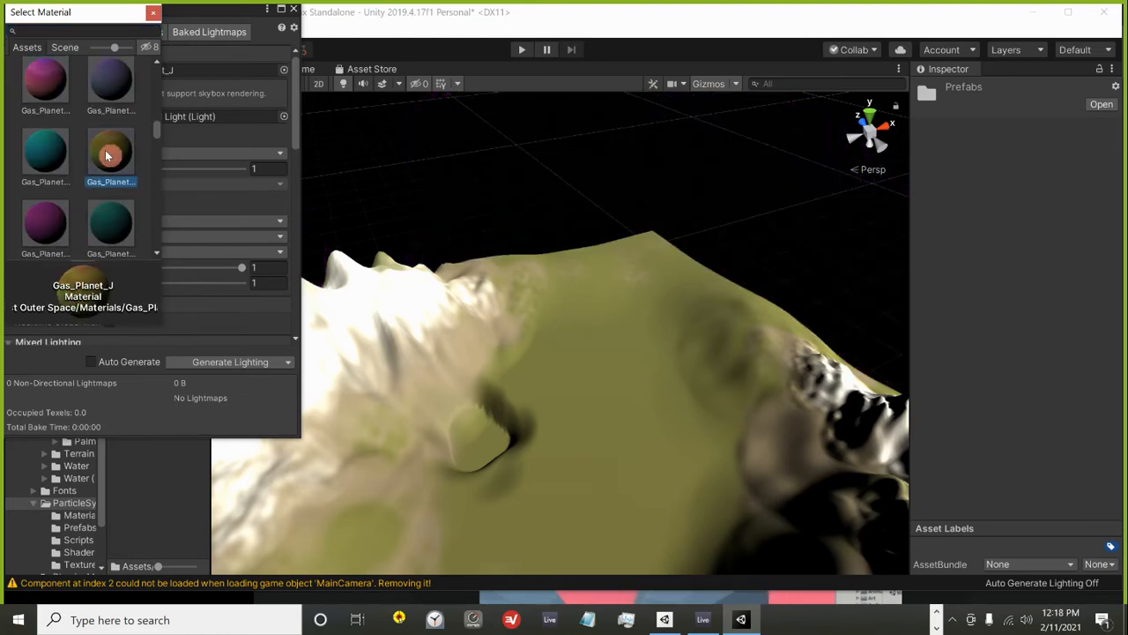
{"action": "scroll", "coordinate": [97, 106], "scroll_direction": "up", "scroll_amount": 4}
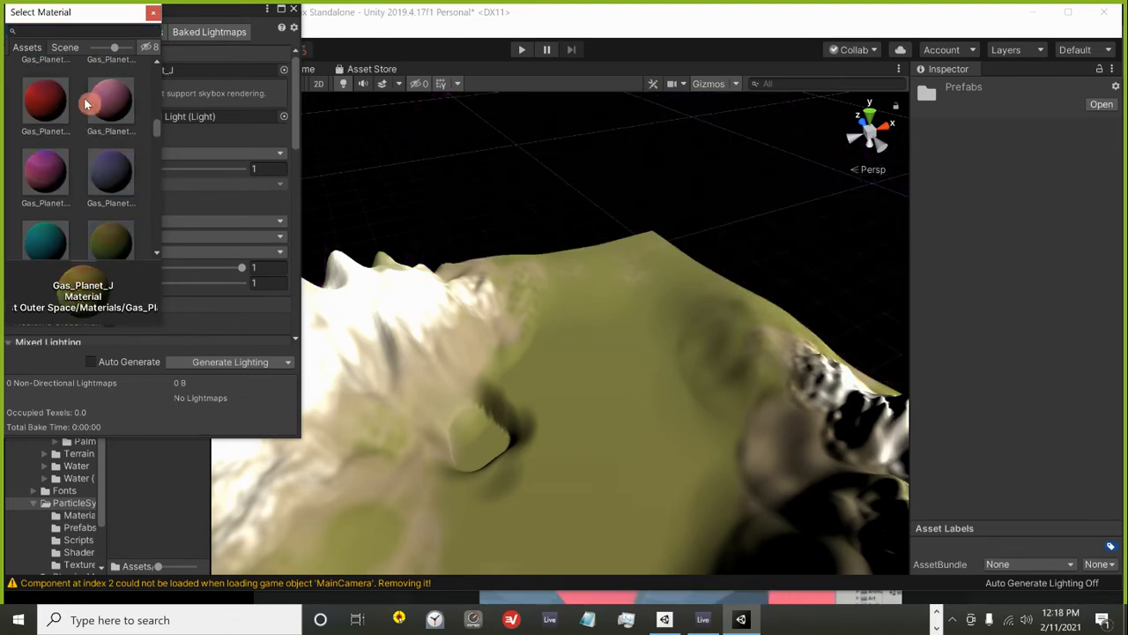
{"action": "left_click", "coordinate": [106, 122]}
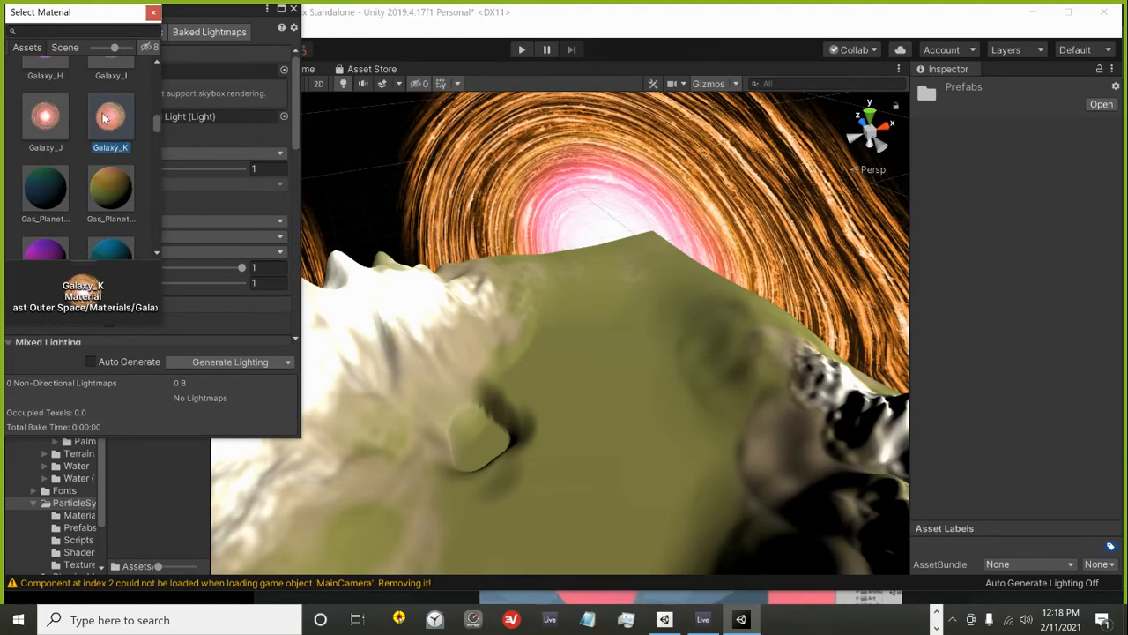
{"action": "double_click", "coordinate": [104, 118]}
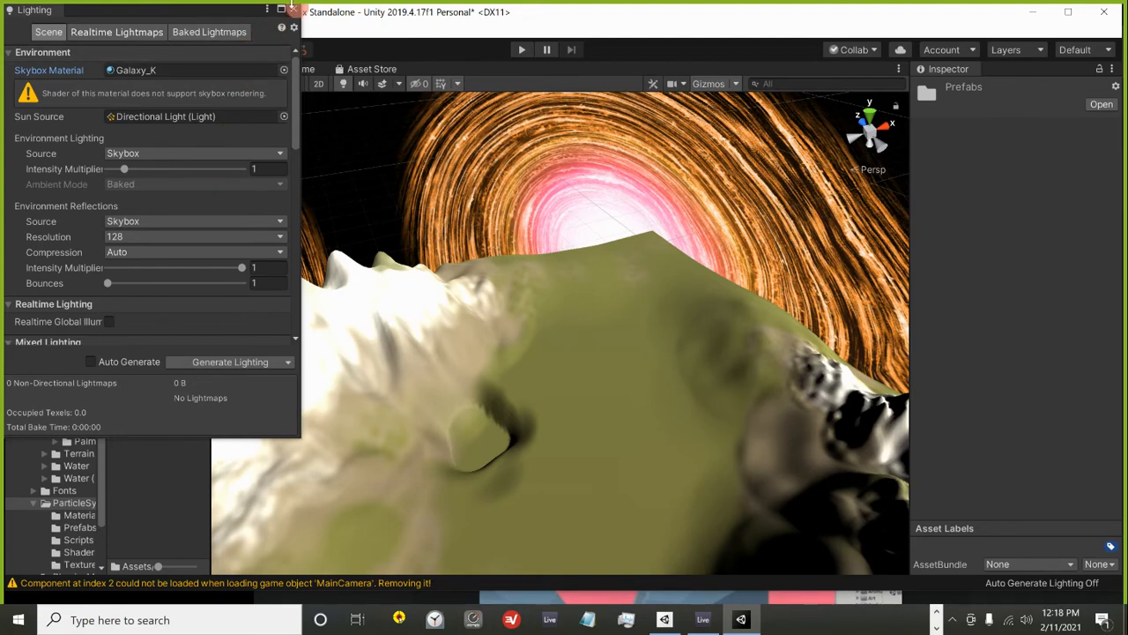
{"action": "left_click", "coordinate": [297, 9]}
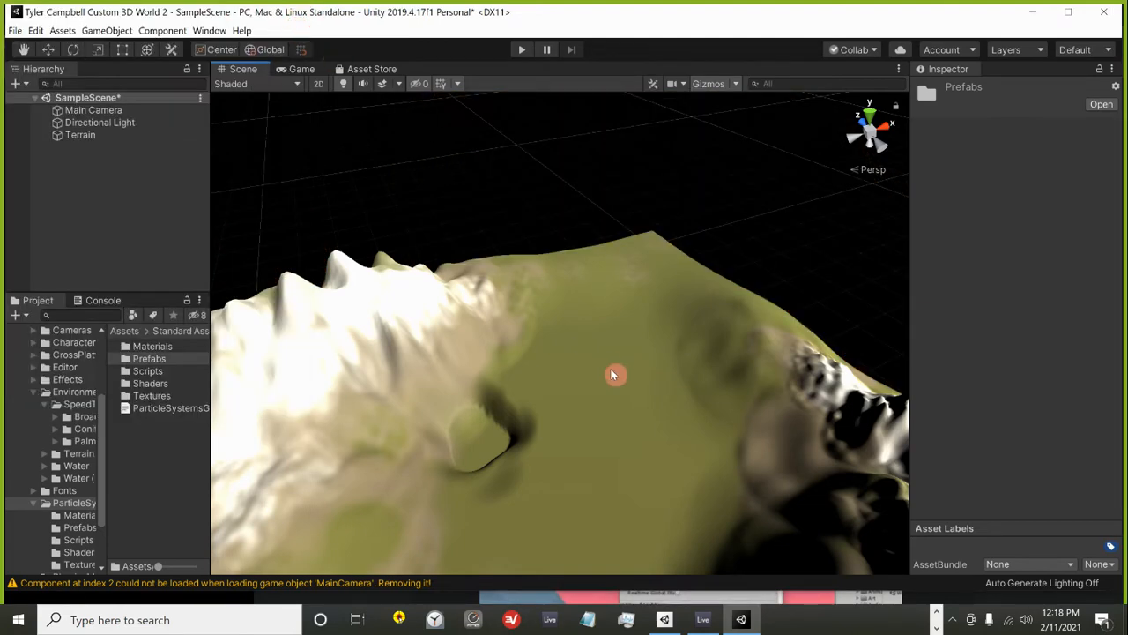
Check the sky around the terrain from another angle and reopen the scene's Lighting settings.
{"action": "right_click_drag", "start_coordinate": [613, 375], "coordinate": [571, 328]}
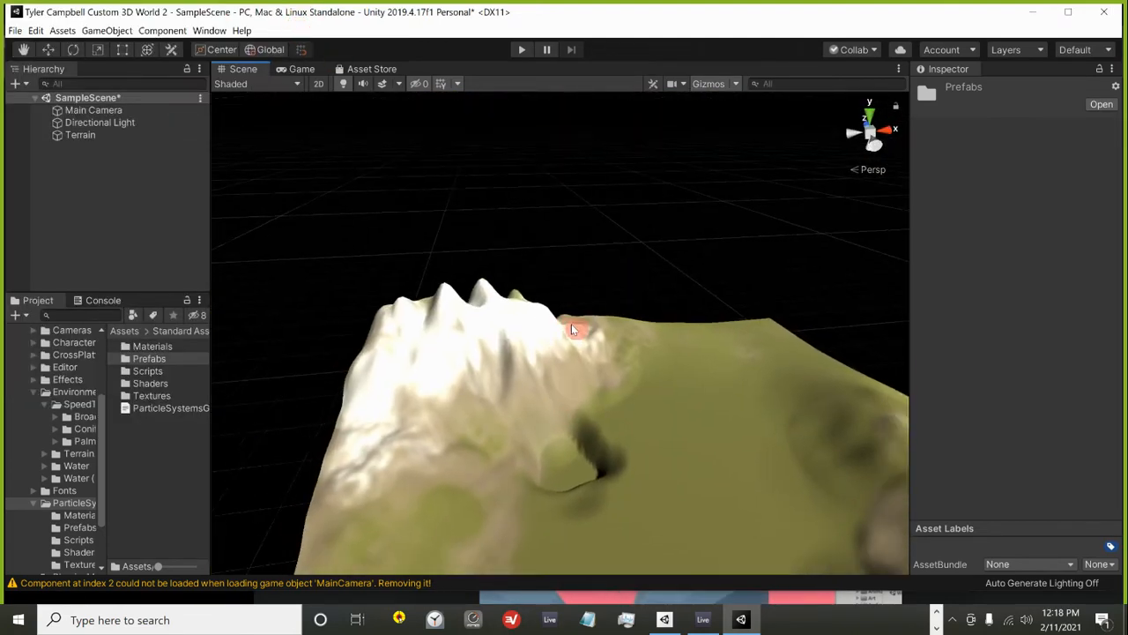
{"action": "scroll", "coordinate": [599, 442], "scroll_direction": "down", "scroll_amount": 4}
{"action": "middle_click_drag", "start_coordinate": [596, 431], "coordinate": [543, 349]}
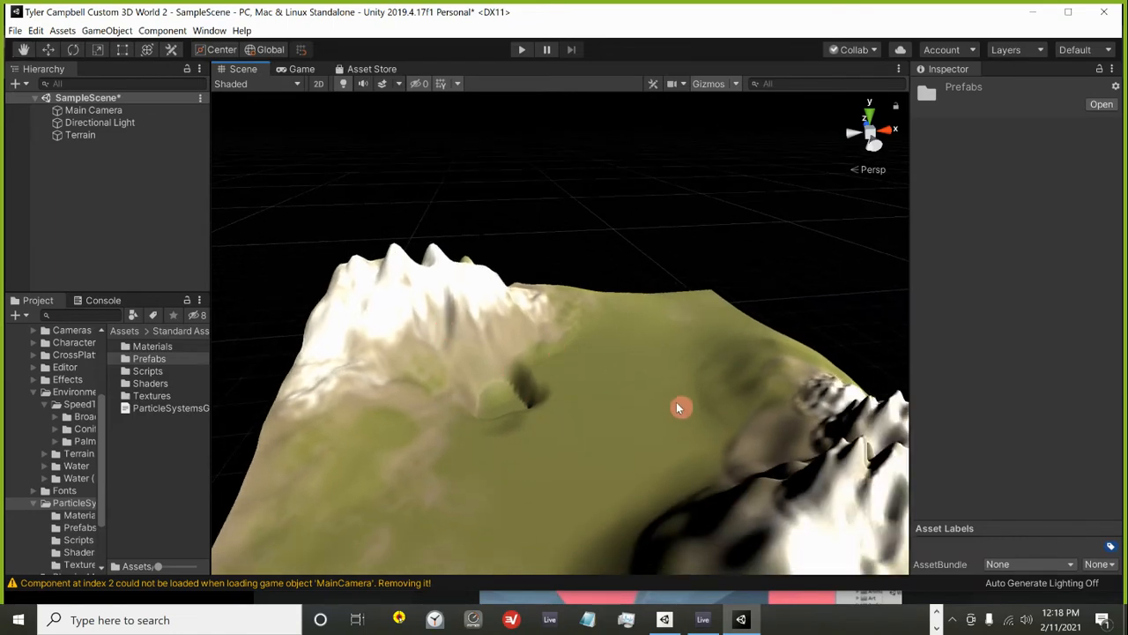
{"action": "scroll", "coordinate": [676, 402], "scroll_direction": "up", "scroll_amount": 5}
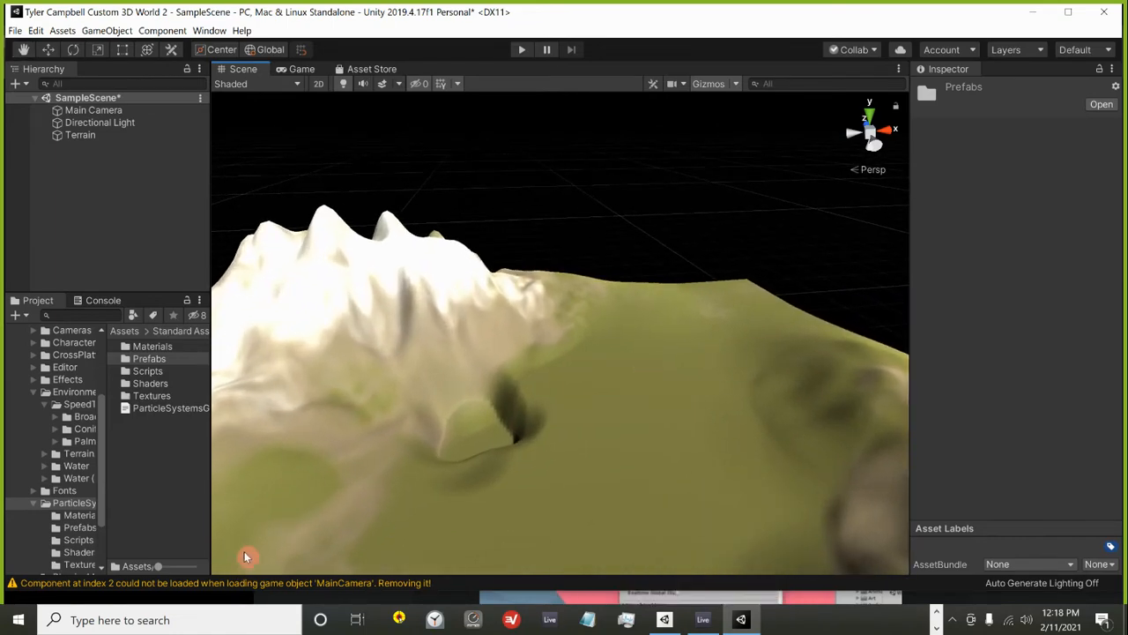
{"action": "left_click", "coordinate": [212, 30]}
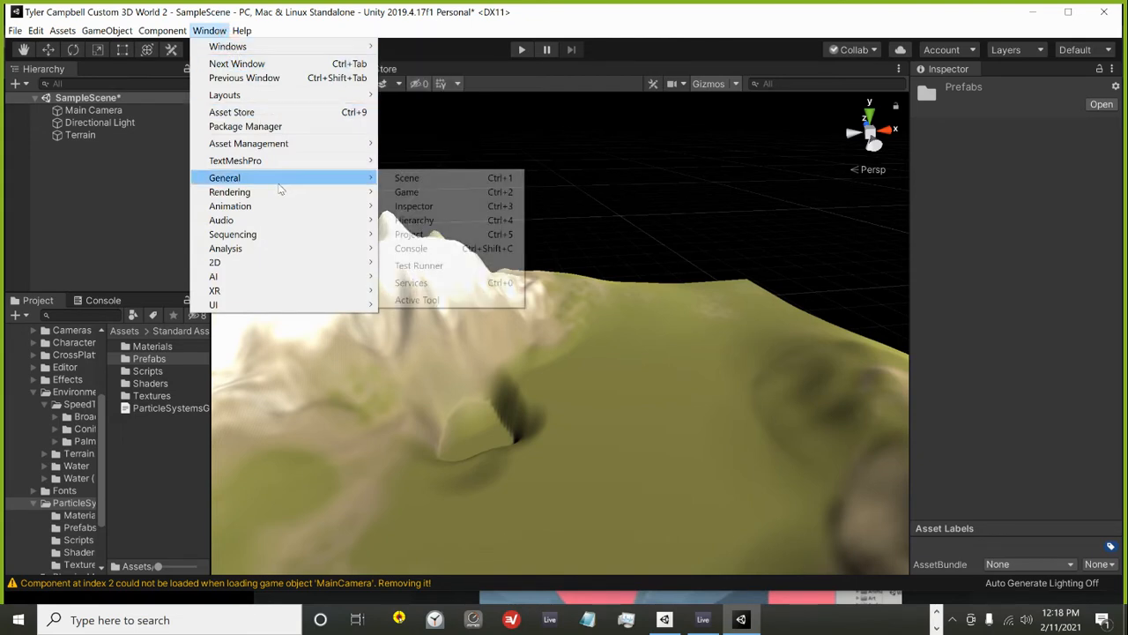
{"action": "mouse_move", "coordinate": [284, 193]}
{"action": "left_click", "coordinate": [427, 192]}
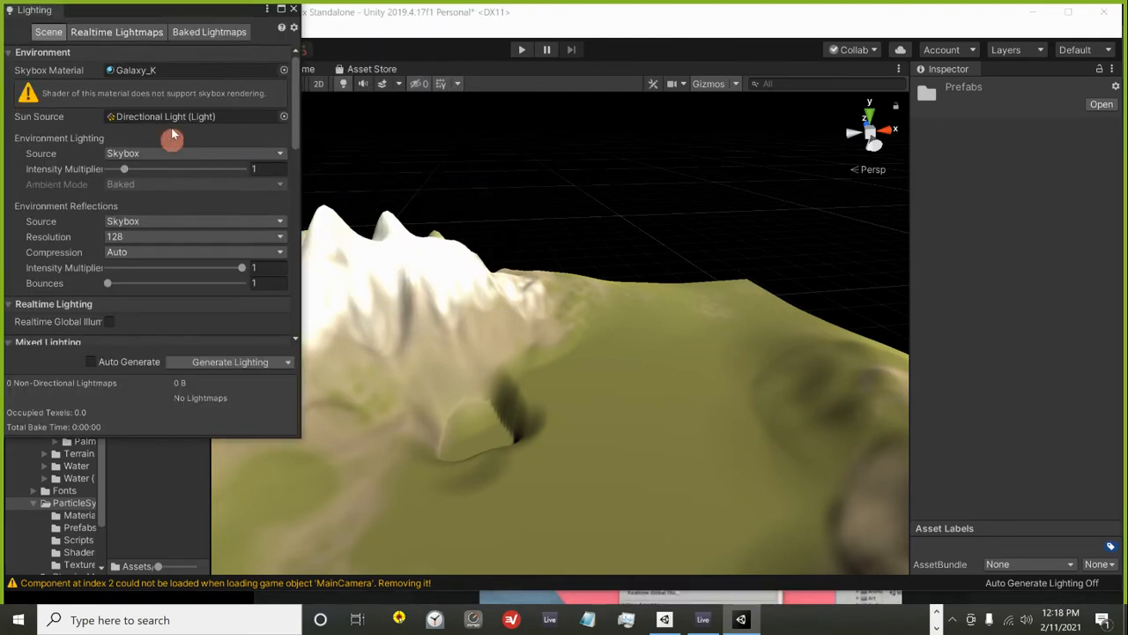
Preview the Skybox materials such as Skybox_E, assign Skybox_A as the scene's skybox material, and close the Lighting settings.
{"action": "left_click", "coordinate": [284, 70]}
{"action": "scroll", "coordinate": [97, 178], "scroll_direction": "down", "scroll_amount": 2}
{"action": "scroll", "coordinate": [100, 179], "scroll_direction": "down", "scroll_amount": 5}
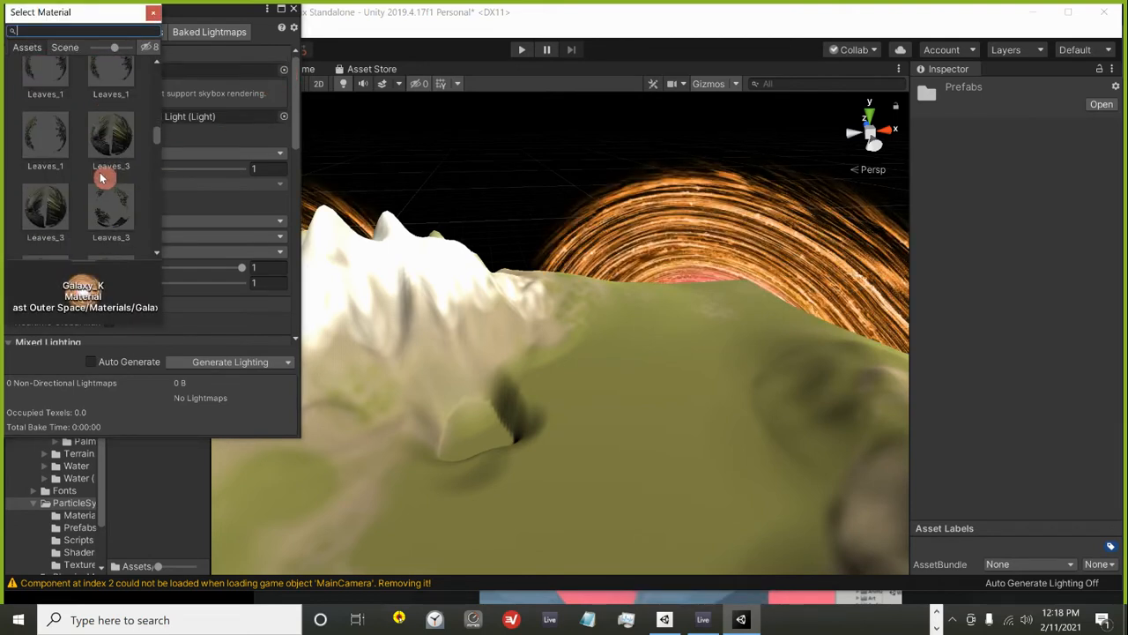
{"action": "left_click_drag", "start_coordinate": [151, 150], "coordinate": [161, 160]}
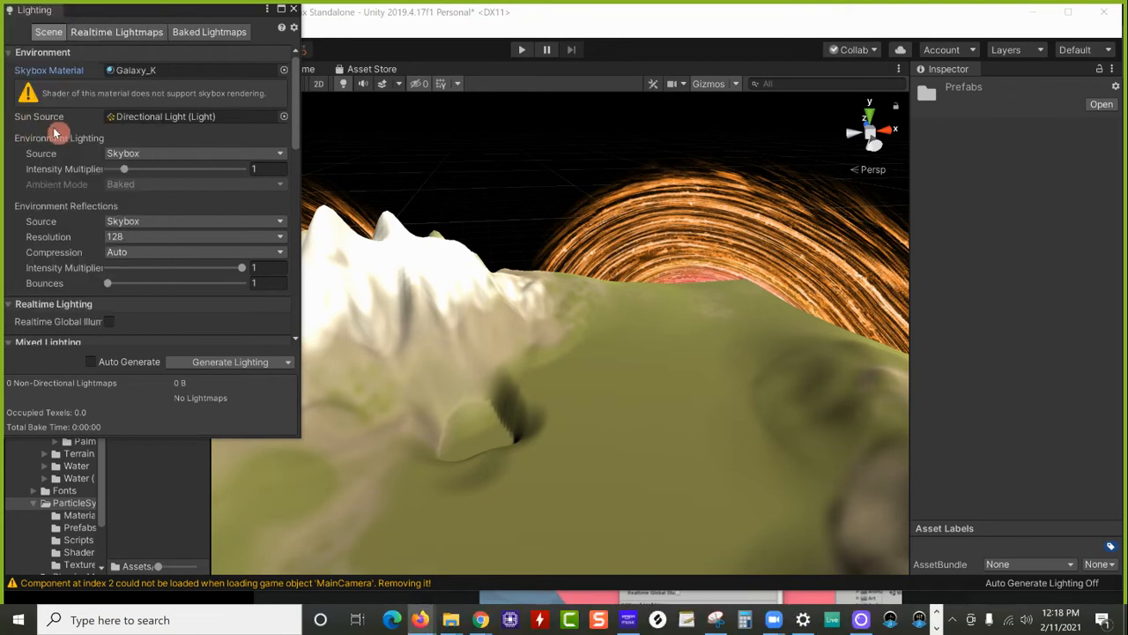
{"action": "left_click", "coordinate": [285, 70]}
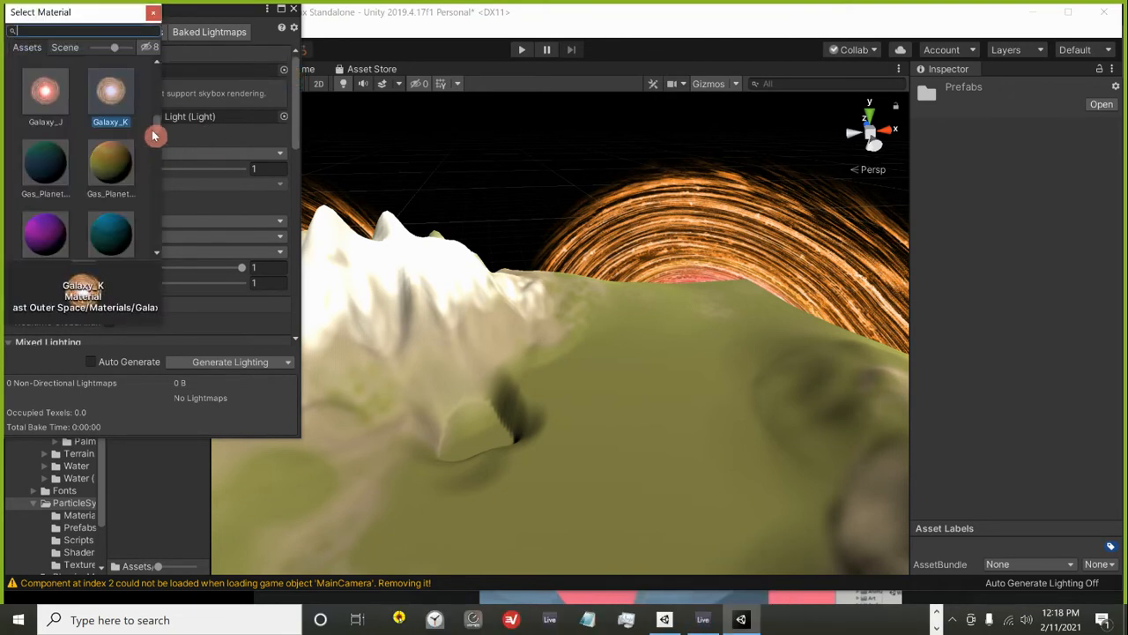
{"action": "left_click_drag", "start_coordinate": [155, 130], "coordinate": [164, 203]}
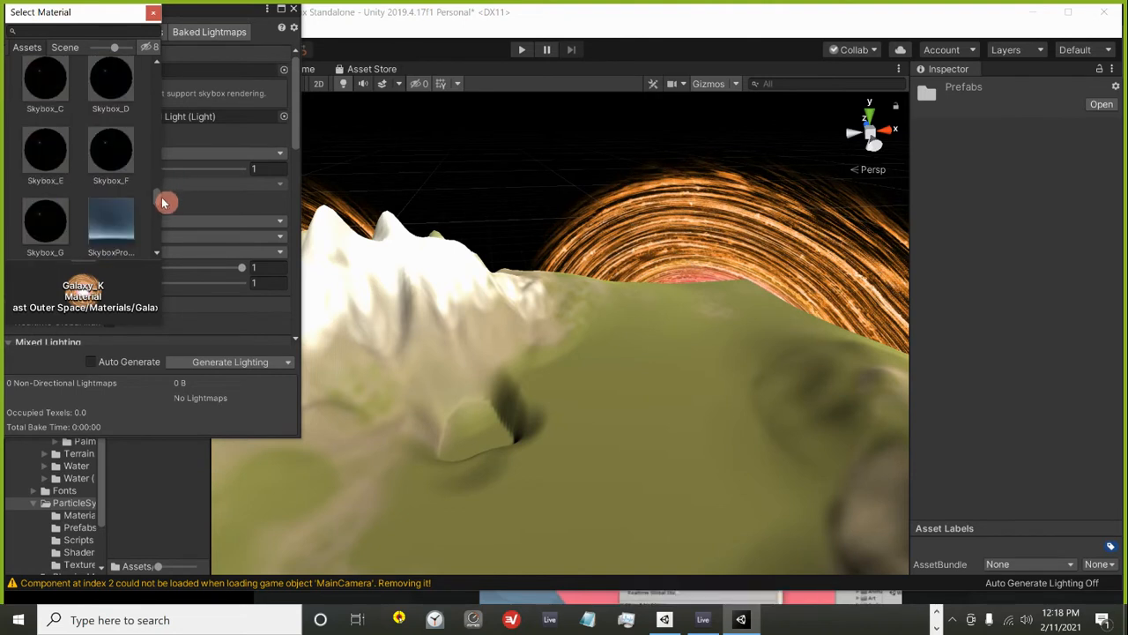
{"action": "left_click", "coordinate": [116, 161]}
{"action": "left_click", "coordinate": [48, 155]}
{"action": "left_click", "coordinate": [49, 95]}
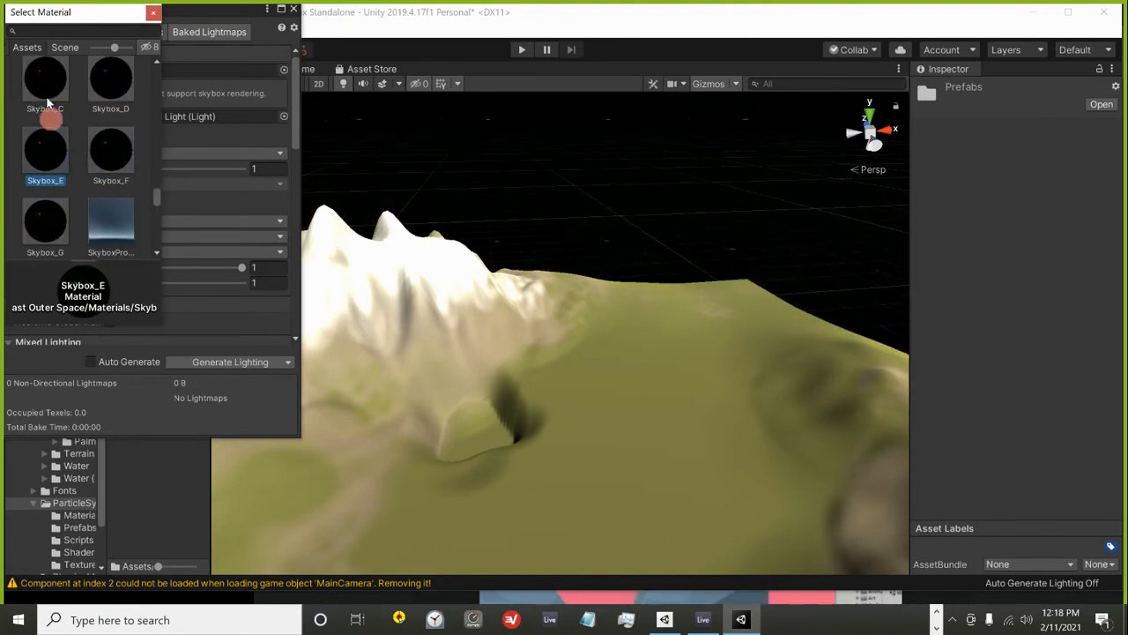
{"action": "scroll", "coordinate": [51, 113], "scroll_direction": "up", "scroll_amount": 2}
{"action": "left_click", "coordinate": [54, 107]}
{"action": "scroll", "coordinate": [51, 110], "scroll_direction": "up", "scroll_amount": 2}
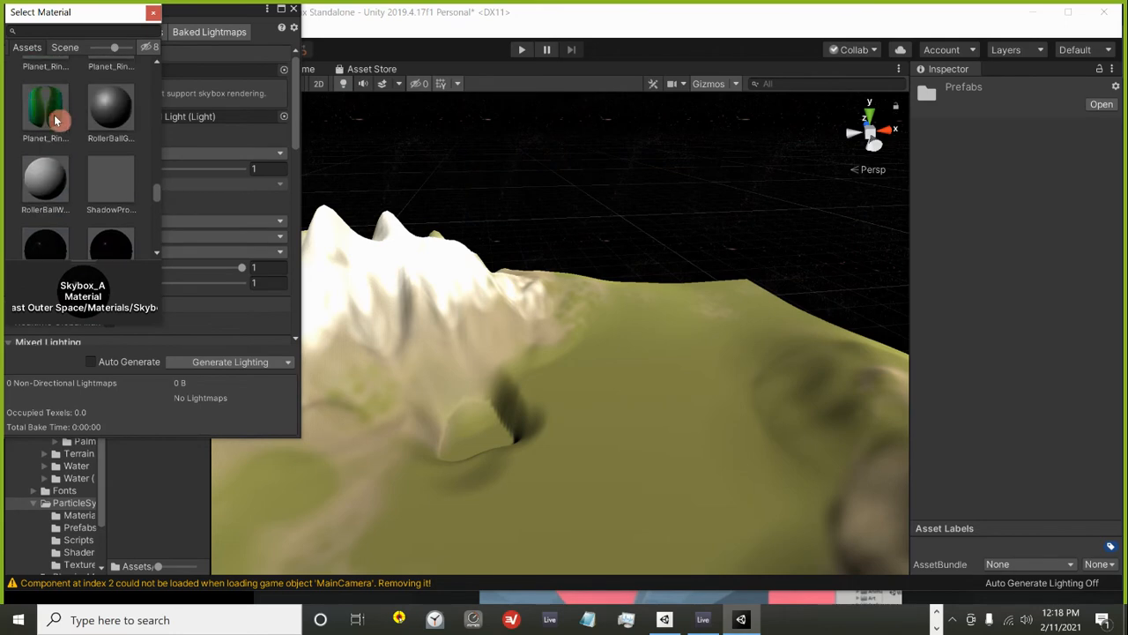
{"action": "scroll", "coordinate": [49, 132], "scroll_direction": "down", "scroll_amount": 1}
{"action": "double_click", "coordinate": [44, 223]}
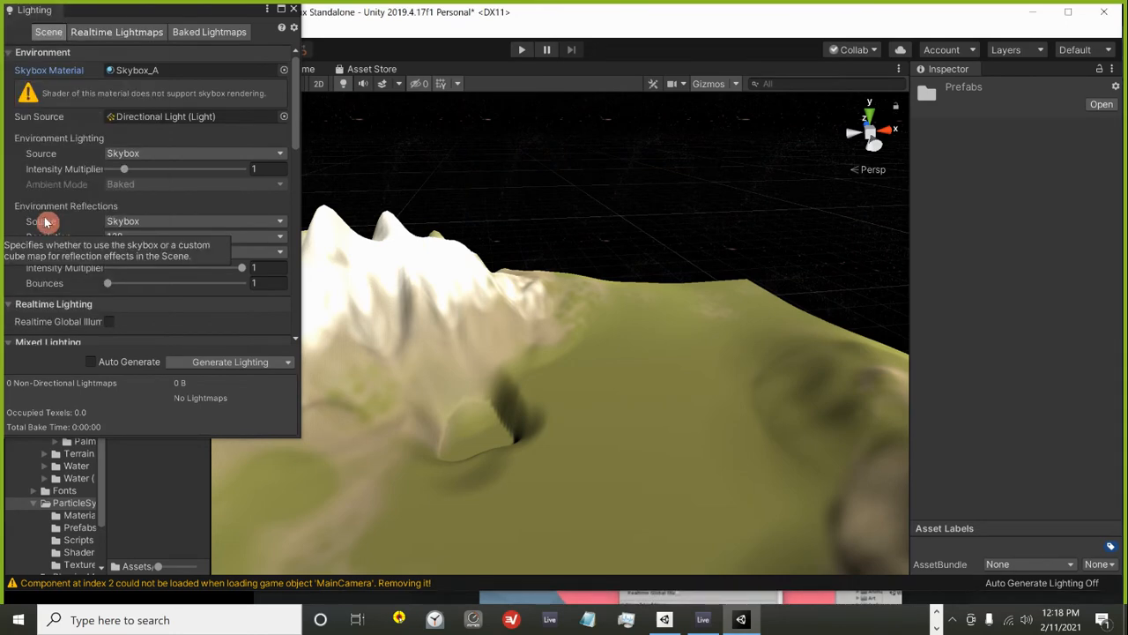
{"action": "left_click", "coordinate": [294, 11]}
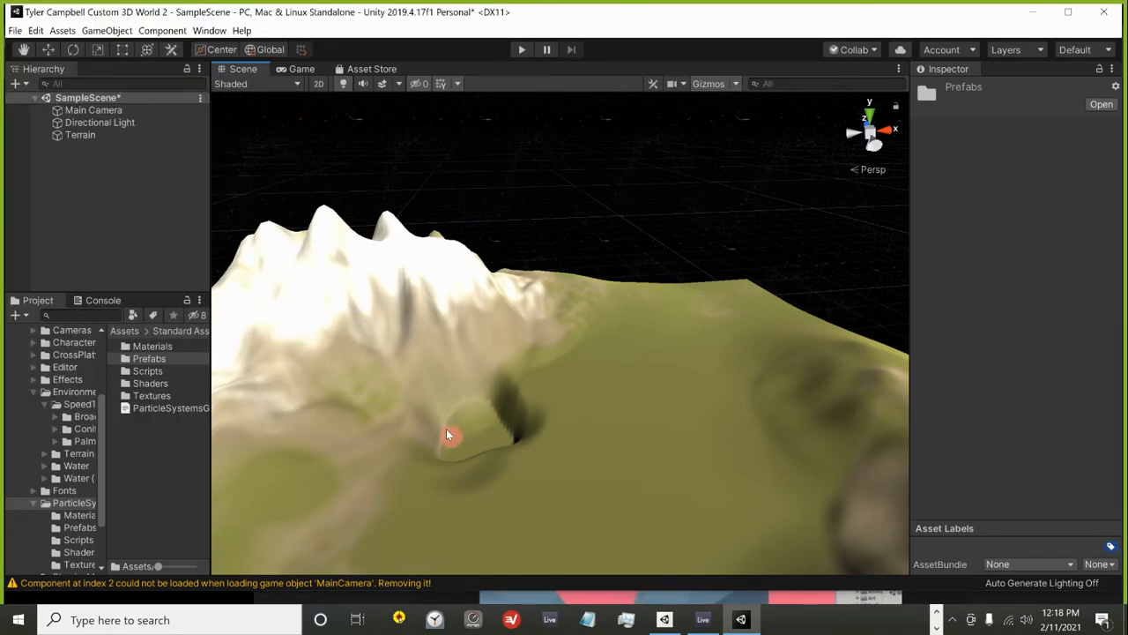
Look over the terrain under the new sky and show the contents of the project's Standard Assets folder.
{"action": "right_click_drag", "start_coordinate": [449, 433], "coordinate": [420, 341]}
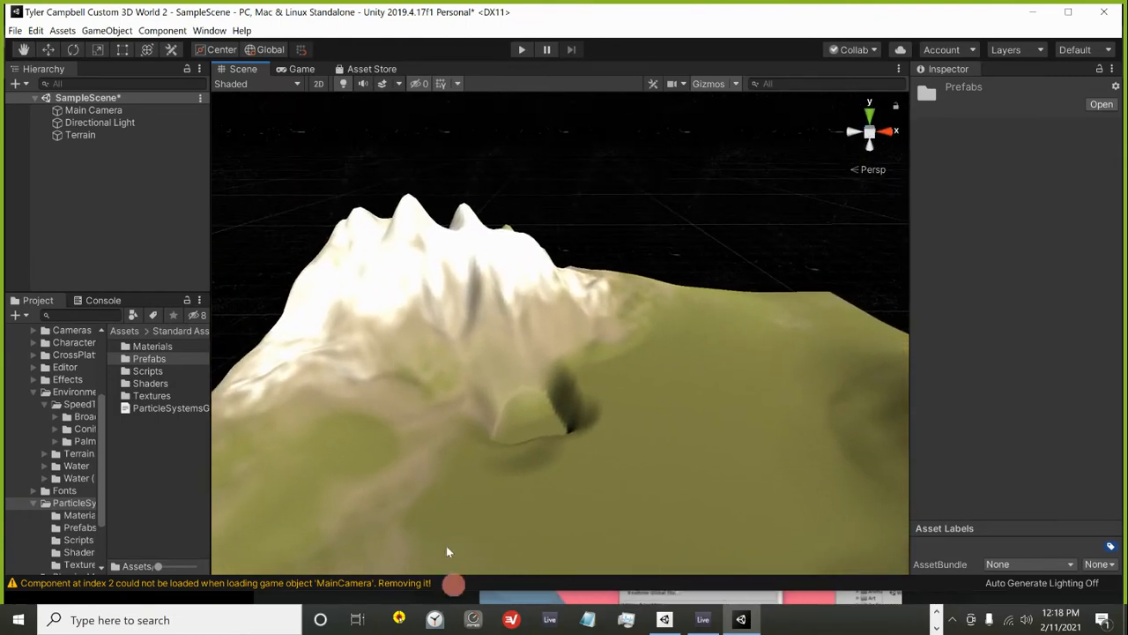
{"action": "scroll", "coordinate": [66, 368], "scroll_direction": "up", "scroll_amount": 3}
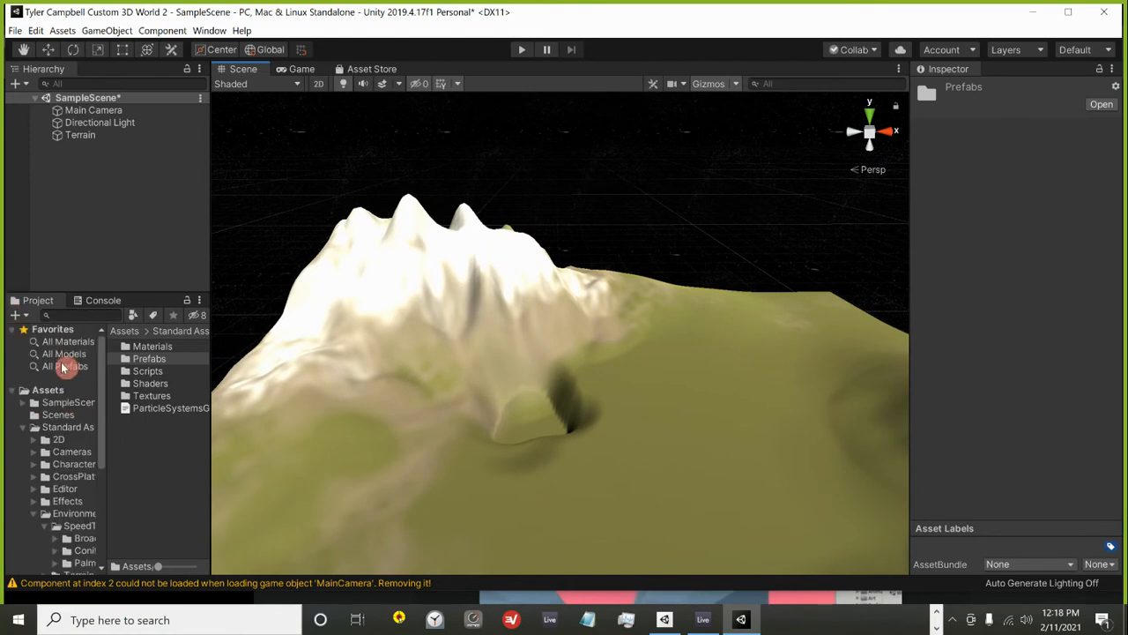
{"action": "scroll", "coordinate": [65, 390], "scroll_direction": "down", "scroll_amount": 2}
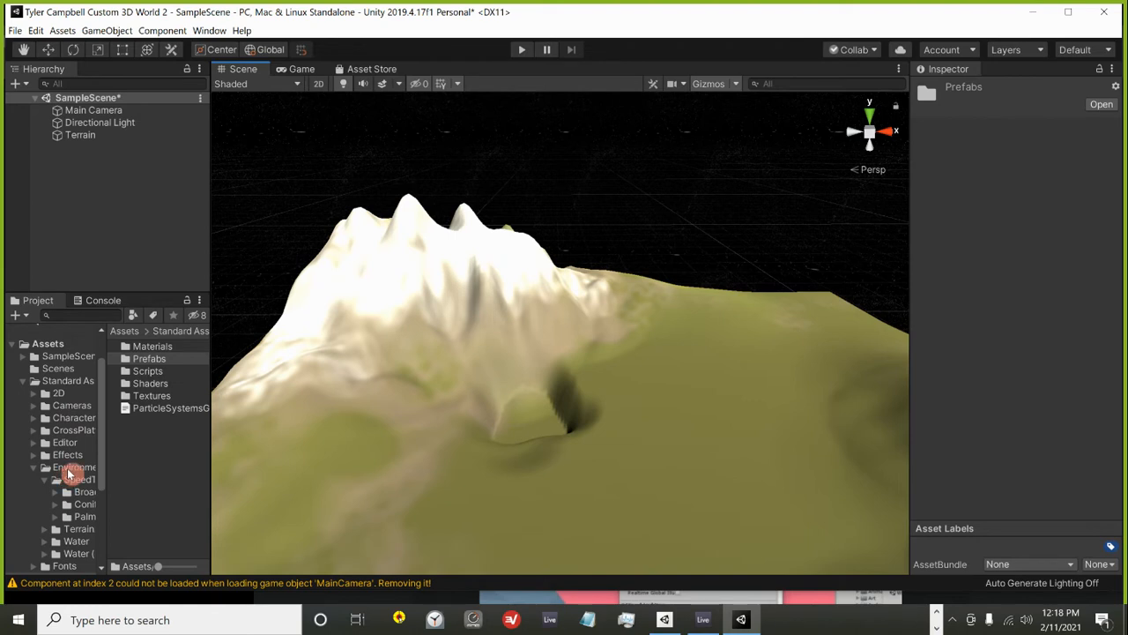
{"action": "left_click", "coordinate": [57, 381]}
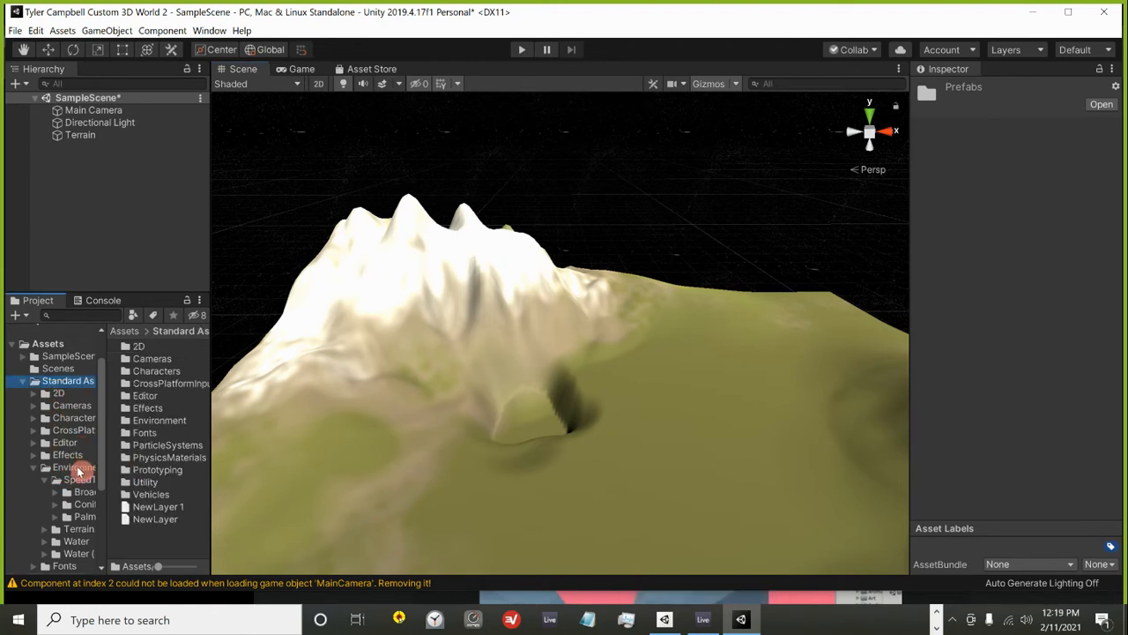
Browse the Environment folder in Standard Assets, examining TerrainAssets and the Broadleaf and Conifer folders of SpeedTree.
{"action": "left_click", "coordinate": [78, 469]}
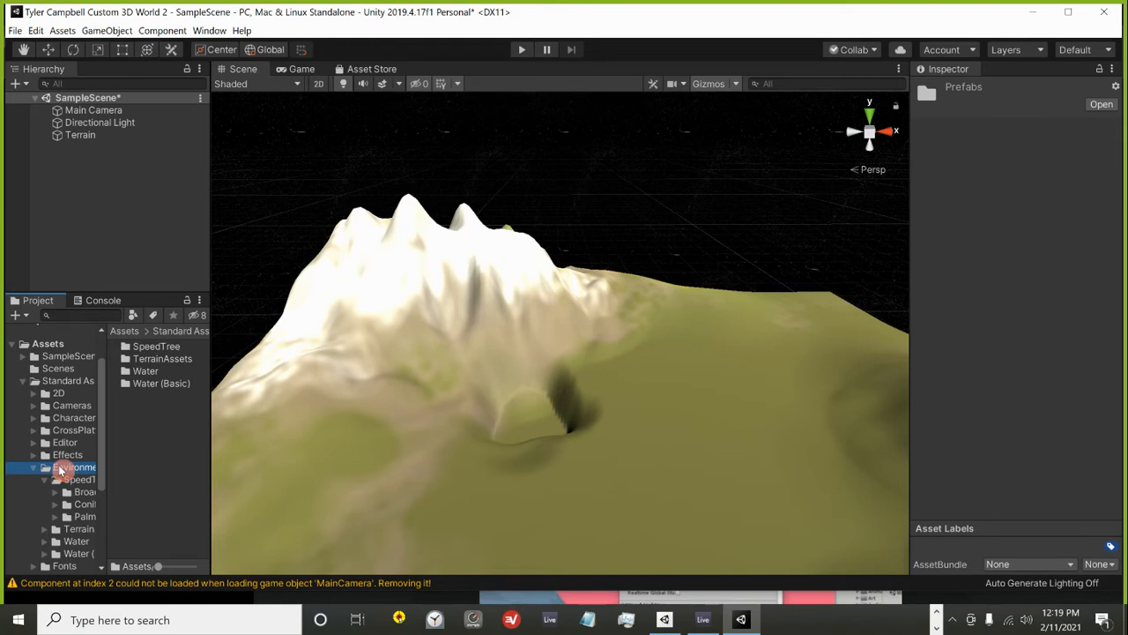
{"action": "left_click", "coordinate": [60, 469]}
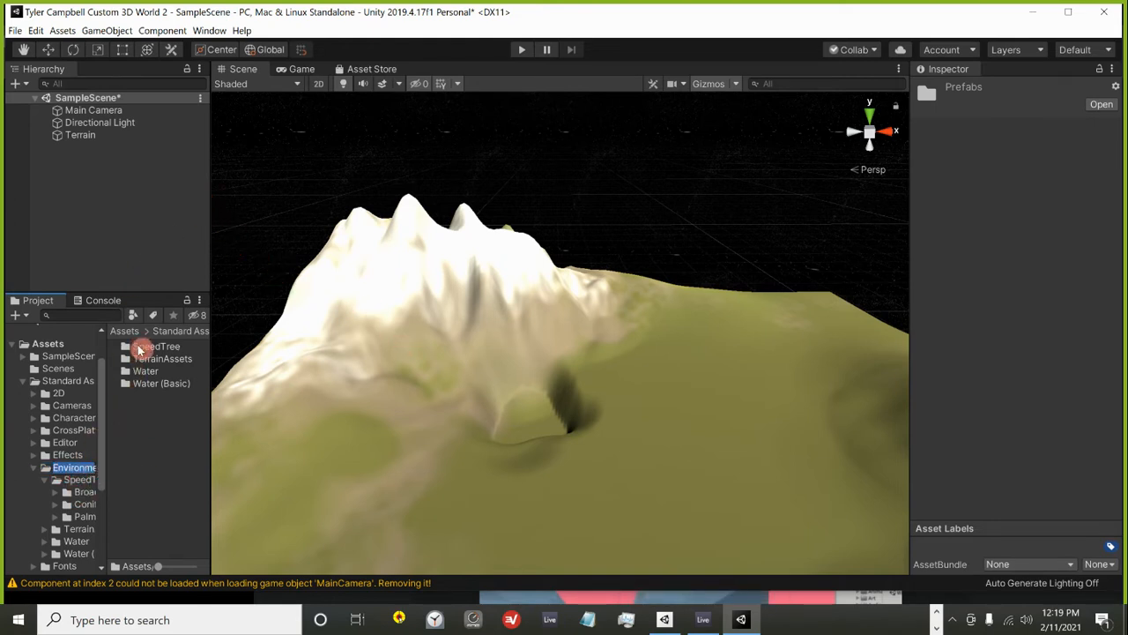
{"action": "double_click", "coordinate": [155, 349]}
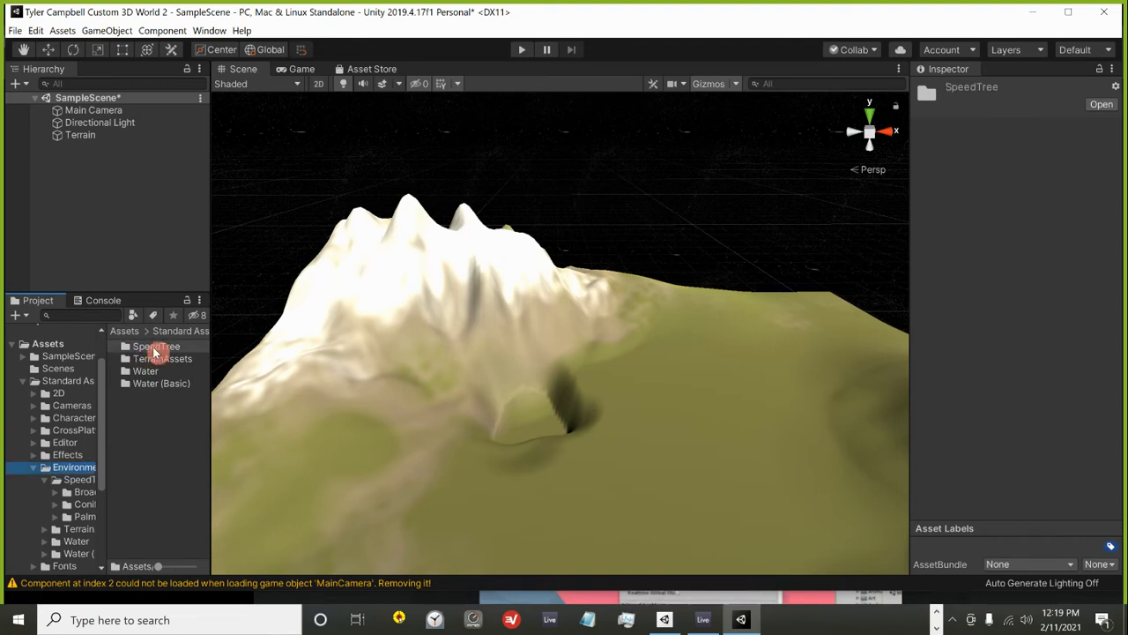
{"action": "double_click", "coordinate": [154, 348]}
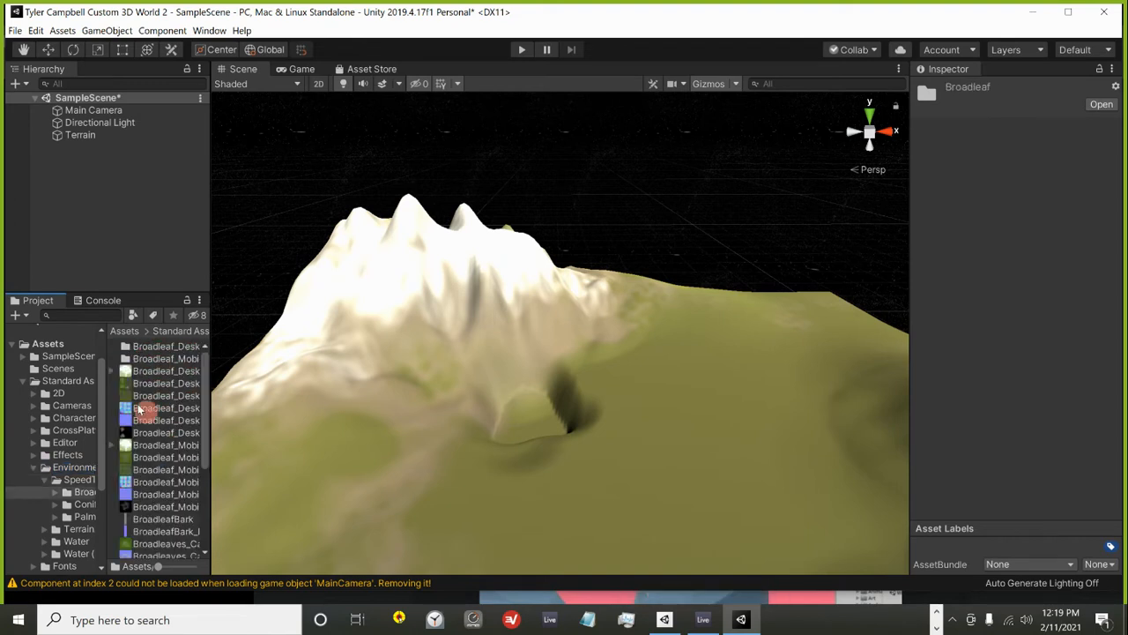
{"action": "left_click", "coordinate": [122, 330]}
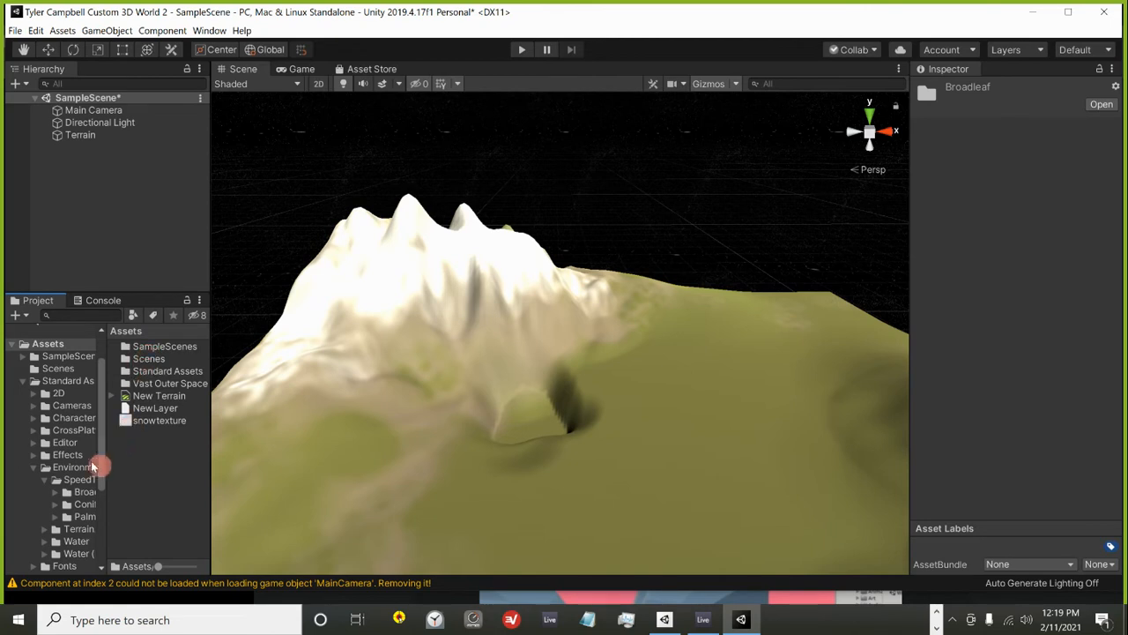
{"action": "left_click", "coordinate": [74, 467]}
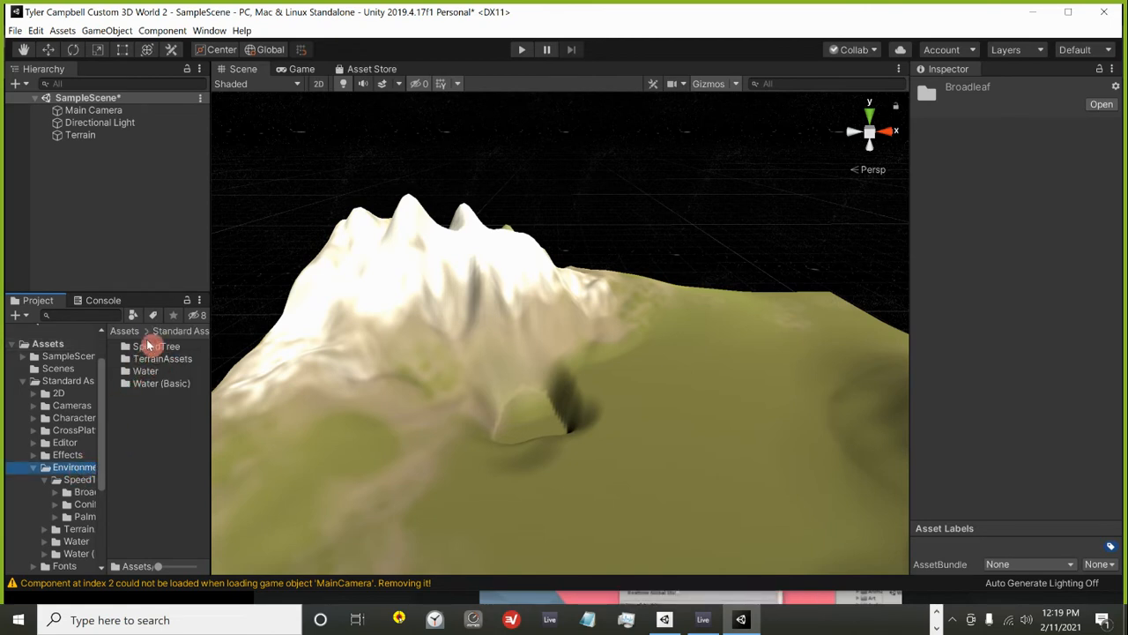
{"action": "double_click", "coordinate": [148, 360]}
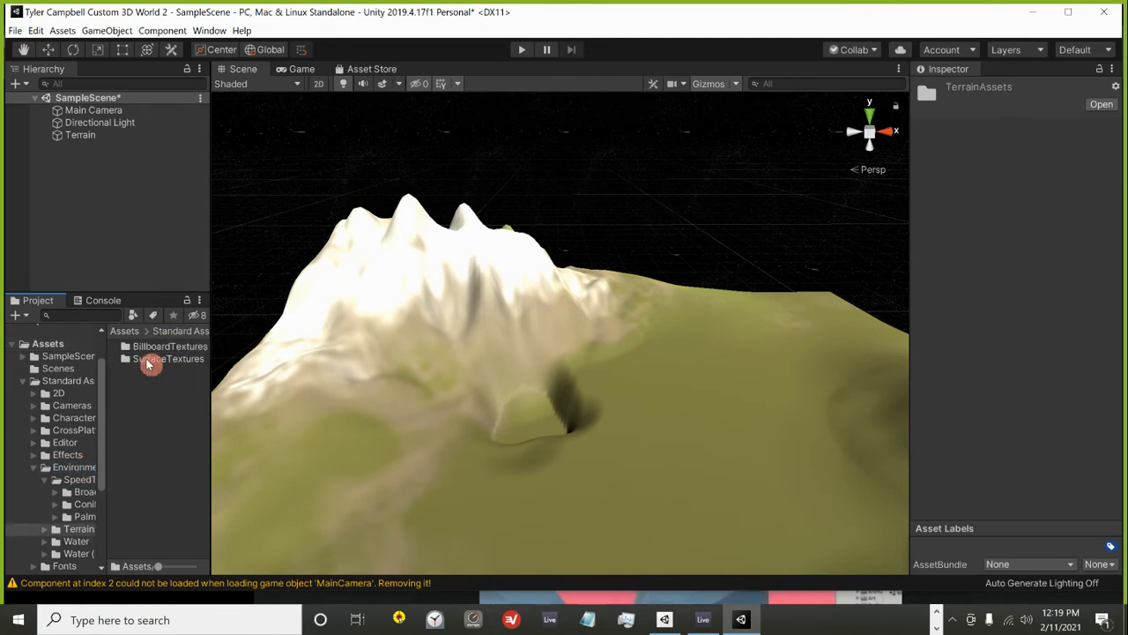
{"action": "left_click", "coordinate": [127, 331]}
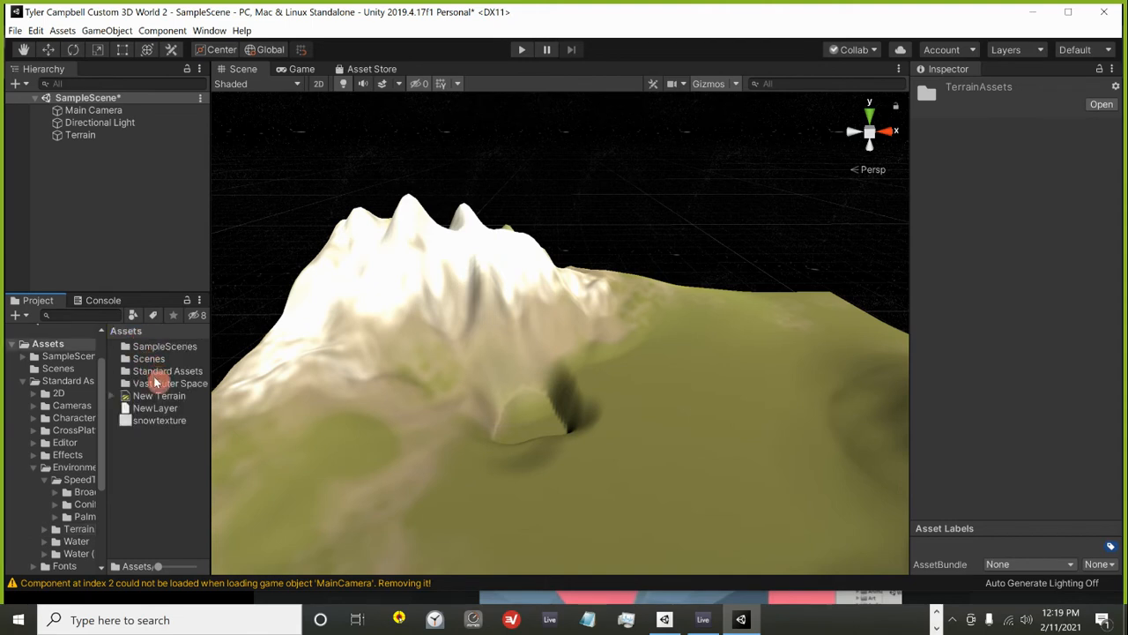
{"action": "left_click", "coordinate": [81, 467]}
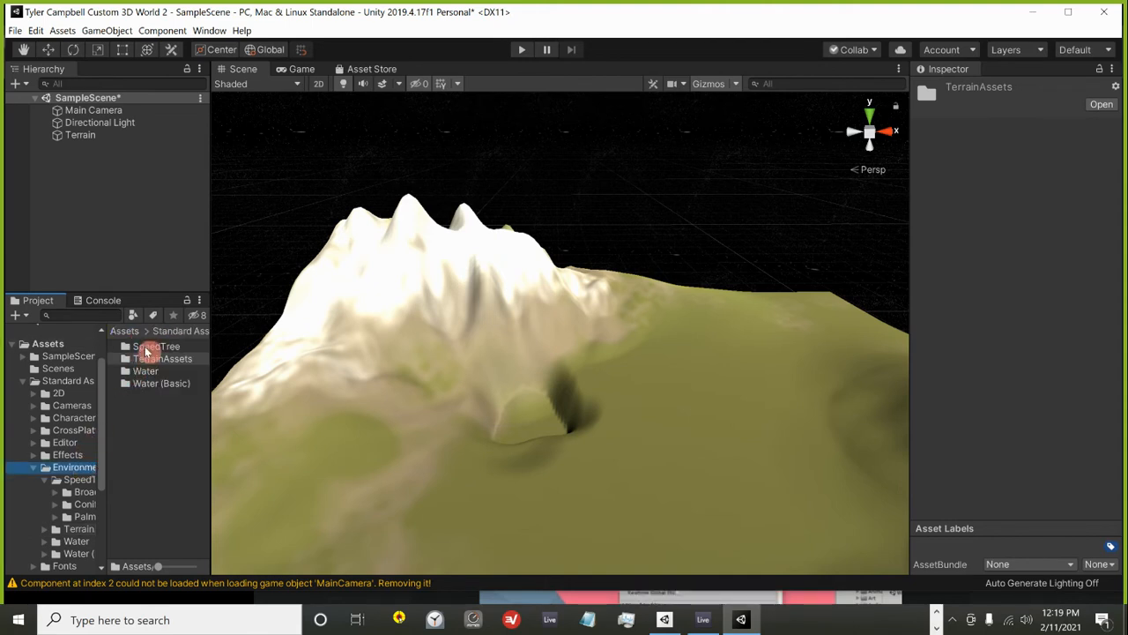
{"action": "double_click", "coordinate": [147, 348]}
{"action": "double_click", "coordinate": [146, 361]}
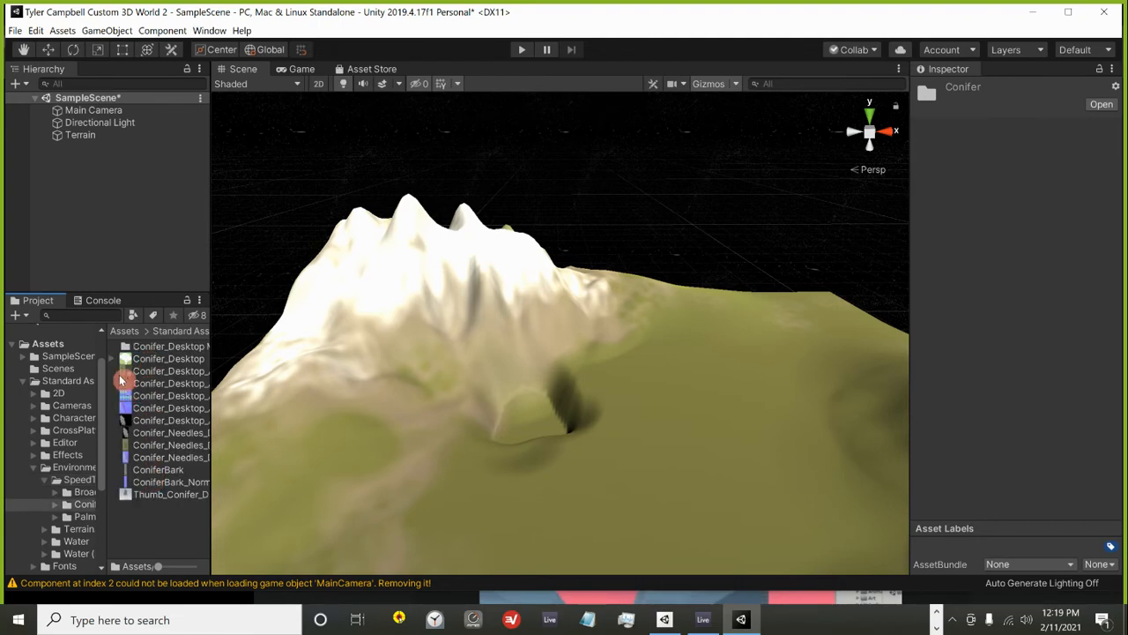
Switch to Firefox, return to the Vast Outer Space page on the Unity Asset Store, and dismiss its added-to-assets notice.
{"action": "key", "text": "alt+Tab"}
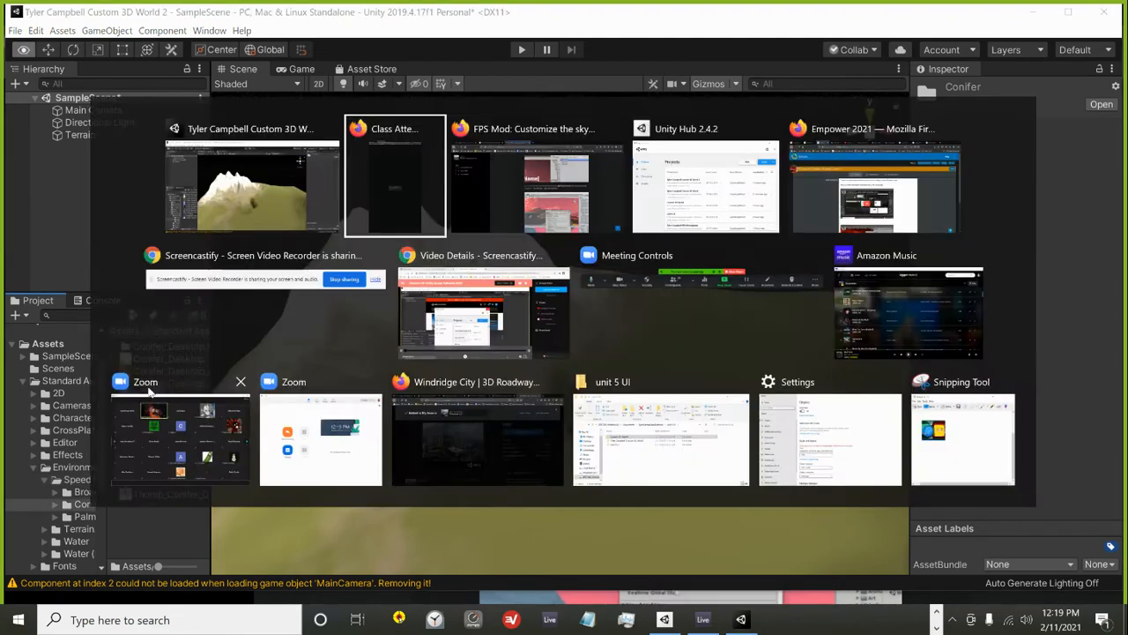
{"action": "key", "text": "alt+Tab"}
{"action": "scroll", "coordinate": [349, 251], "scroll_direction": "up", "scroll_amount": 6}
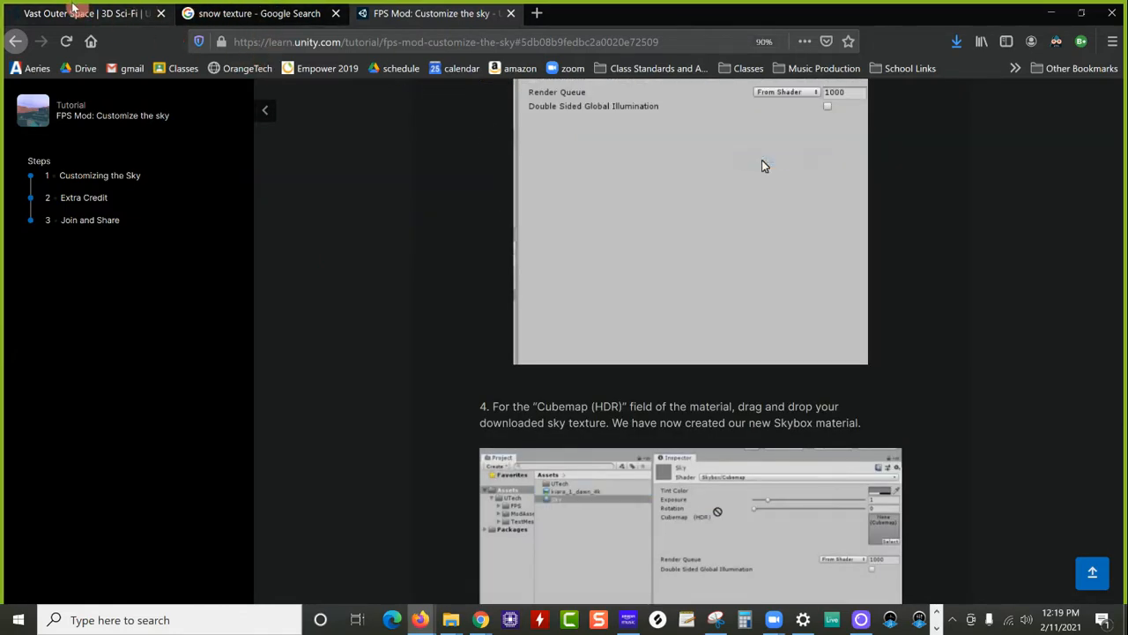
{"action": "left_click", "coordinate": [67, 13]}
{"action": "left_click", "coordinate": [886, 132]}
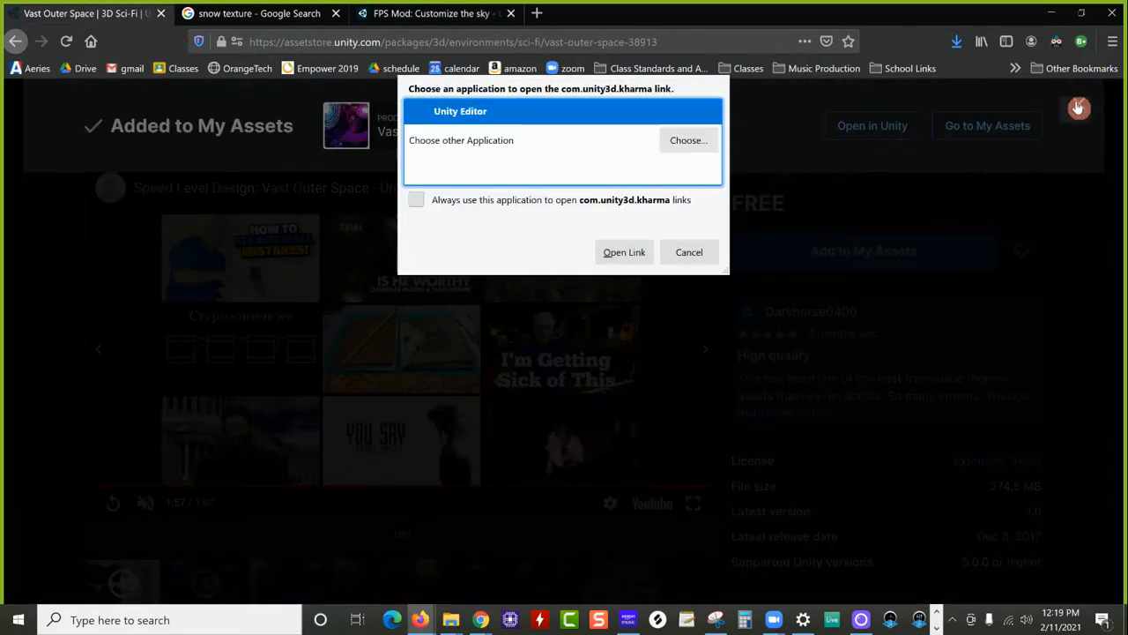
{"action": "left_click", "coordinate": [1077, 105]}
{"action": "scroll", "coordinate": [599, 150], "scroll_direction": "up", "scroll_amount": 3}
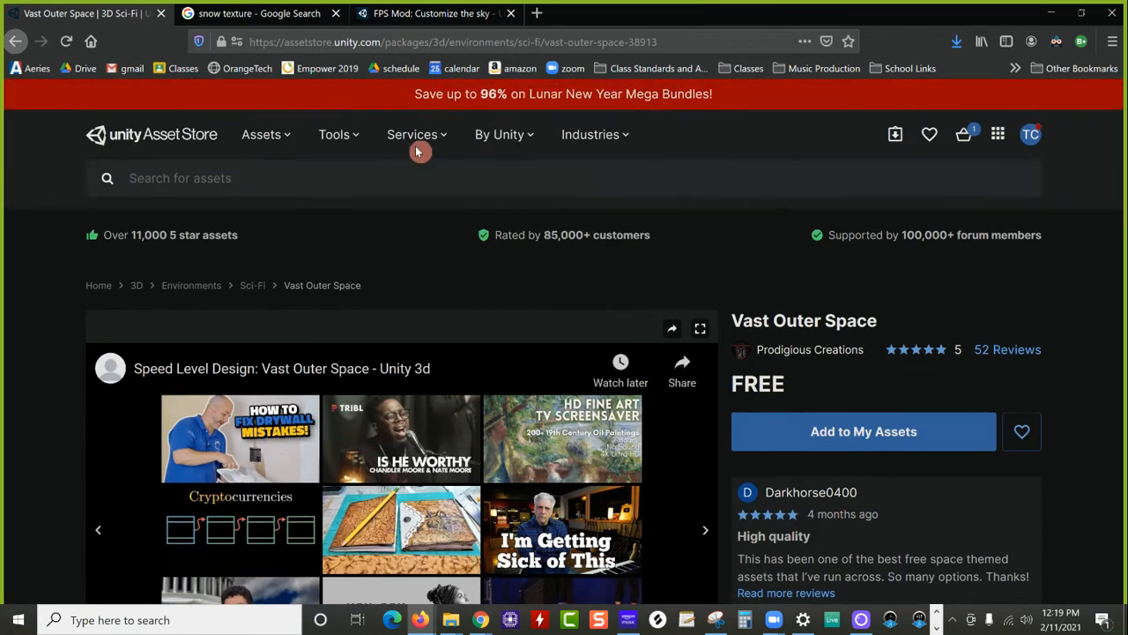
Search the Asset Store for "nature starter" and open the Nature Starter Kit 2 page.
{"action": "left_click", "coordinate": [283, 181]}
{"action": "left_click", "coordinate": [402, 310]}
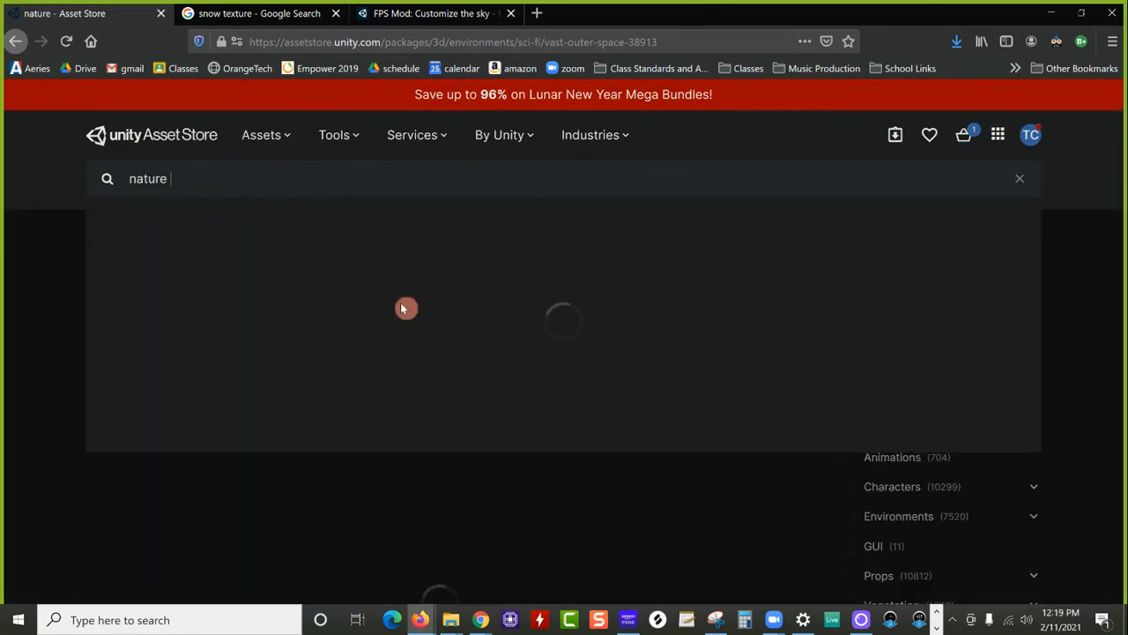
{"action": "type", "text": "starter"}
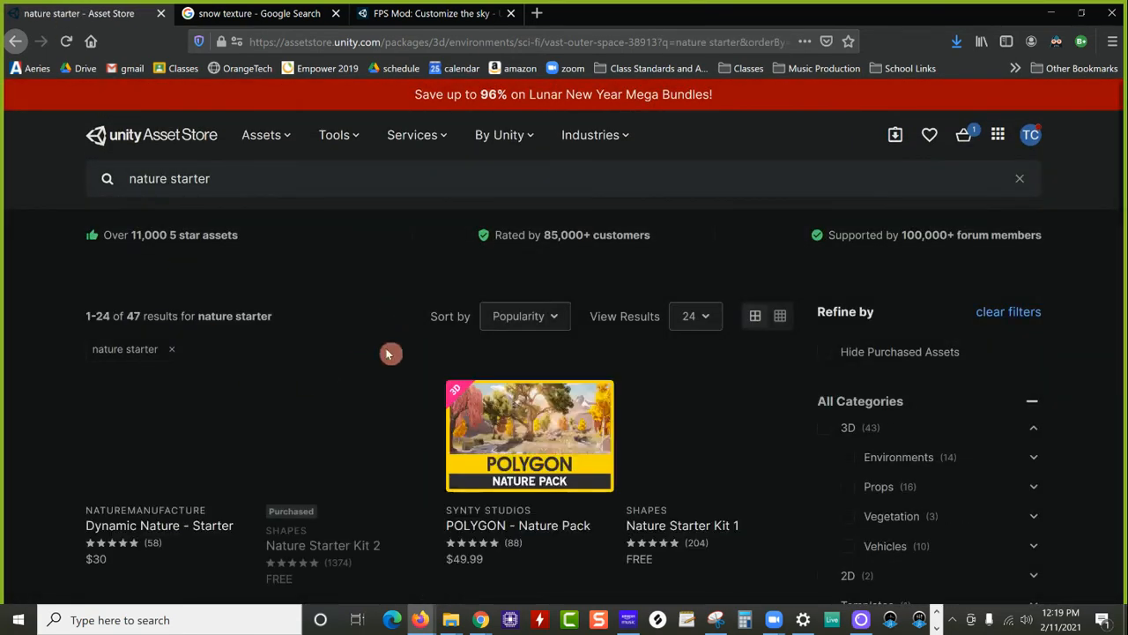
{"action": "scroll", "coordinate": [459, 328], "scroll_direction": "down", "scroll_amount": 5}
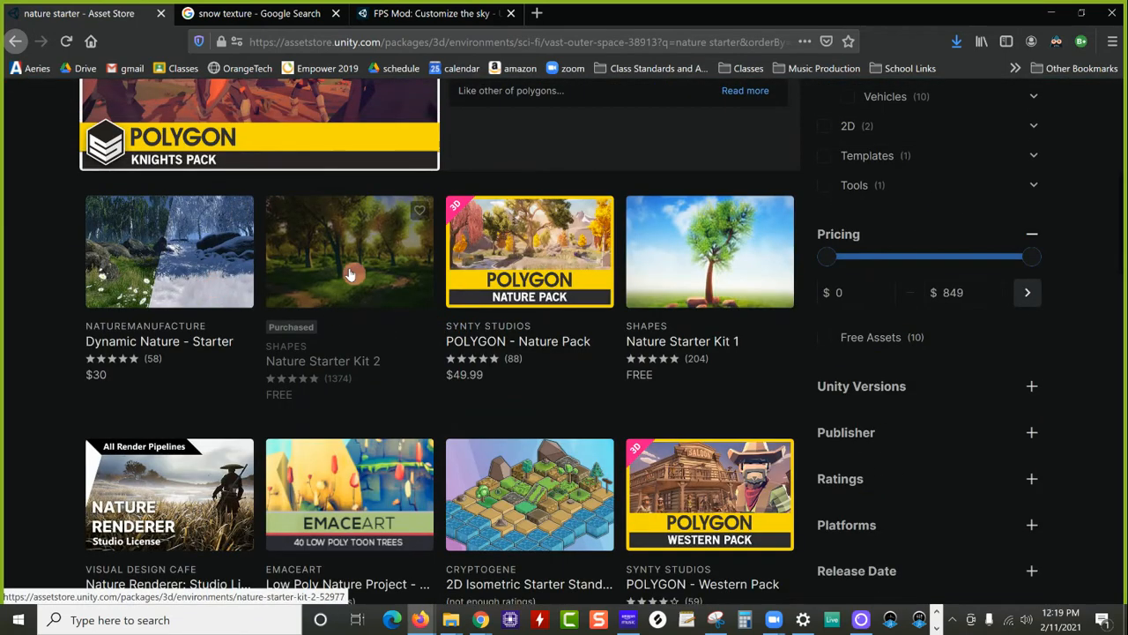
{"action": "left_click", "coordinate": [350, 254]}
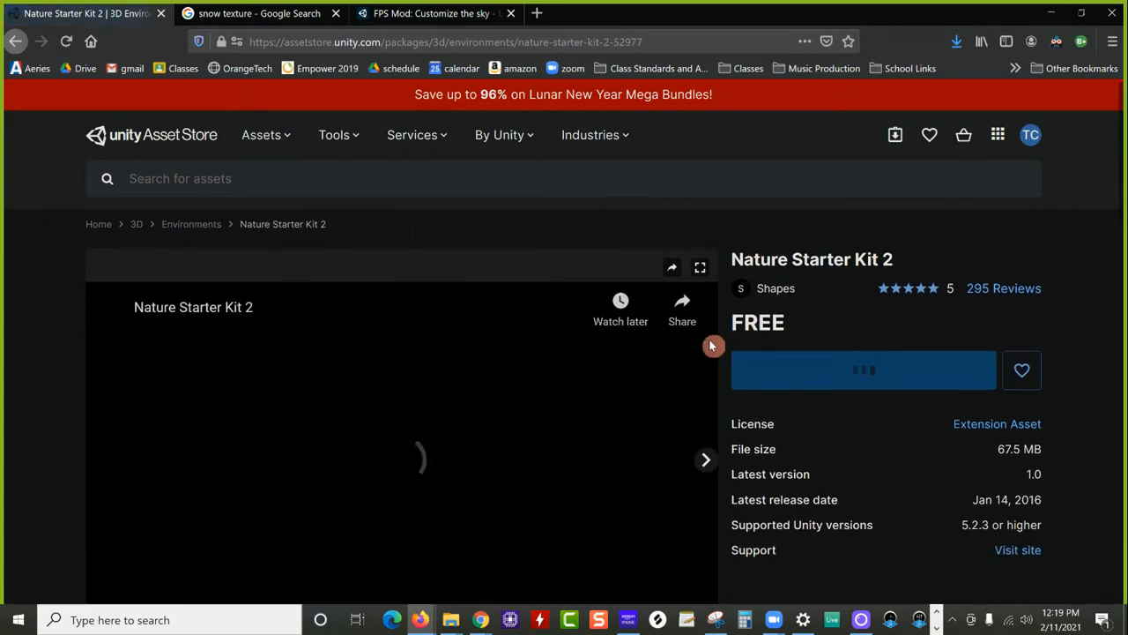
{"action": "scroll", "coordinate": [712, 345], "scroll_direction": "down", "scroll_amount": 2}
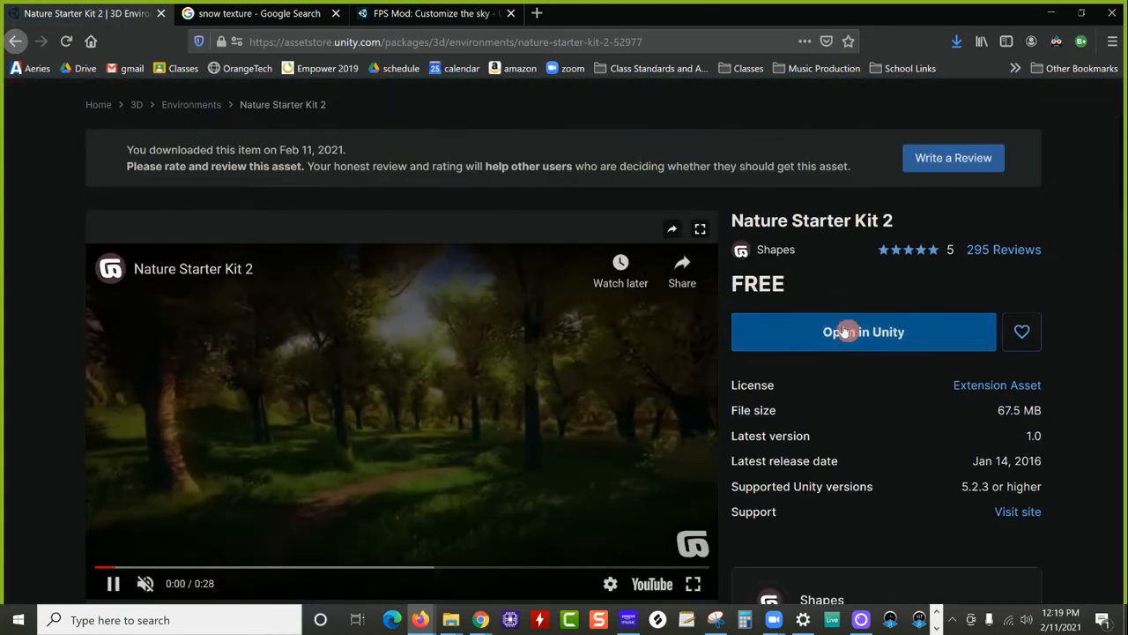
Open Nature Starter Kit 2 in the Unity Editor and import all of its package items into the project.
{"action": "left_click", "coordinate": [843, 331]}
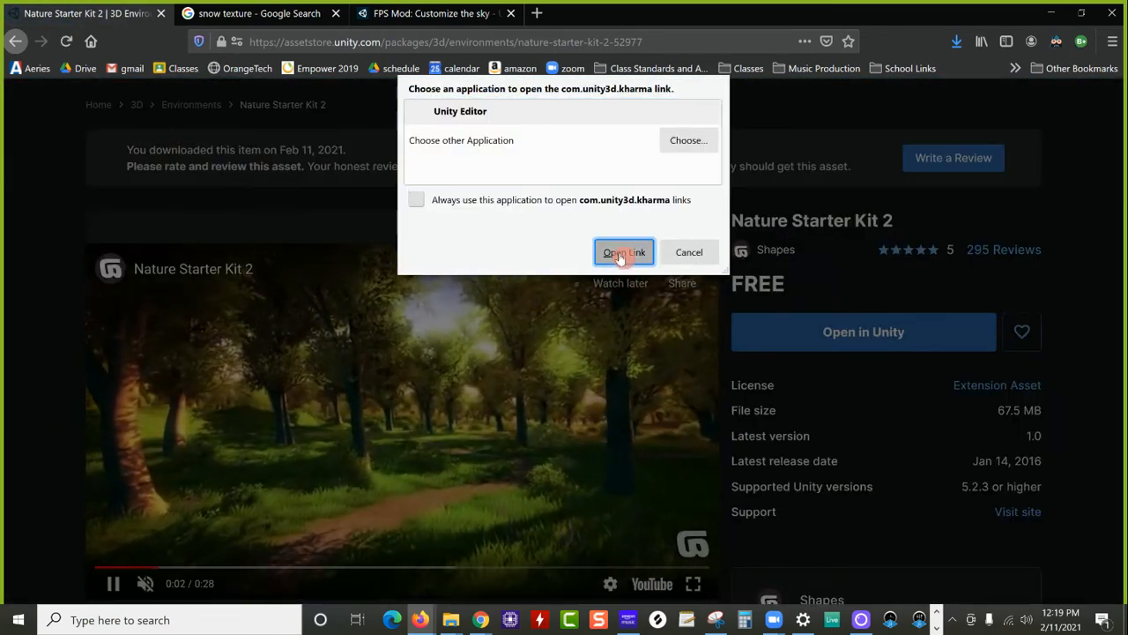
{"action": "left_click", "coordinate": [622, 254]}
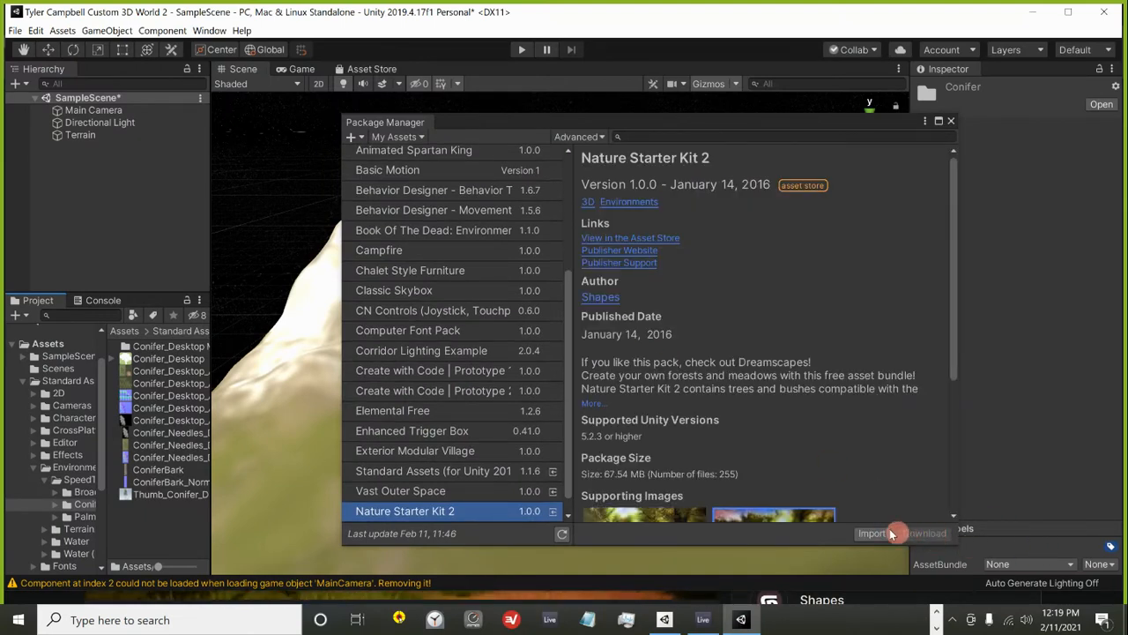
{"action": "left_click", "coordinate": [875, 532]}
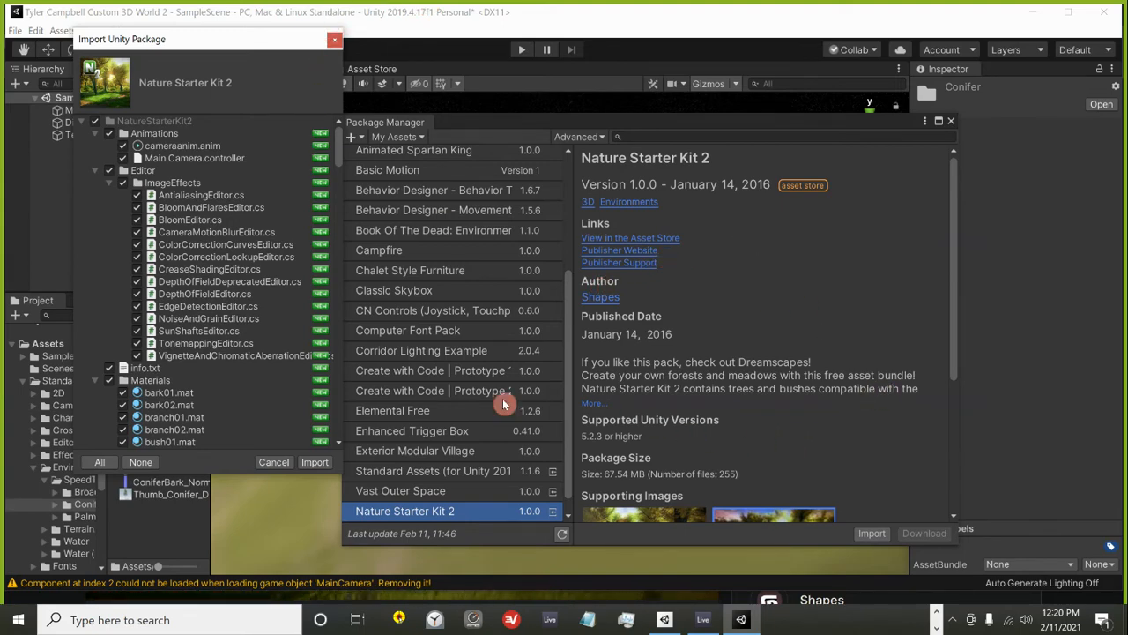
{"action": "left_click", "coordinate": [314, 463]}
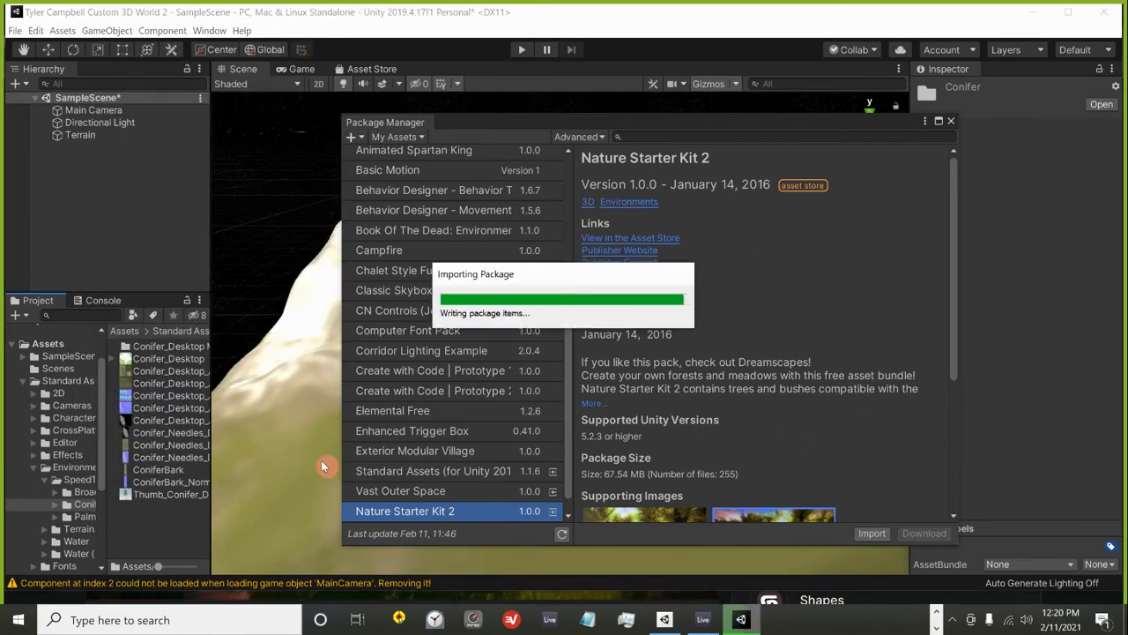
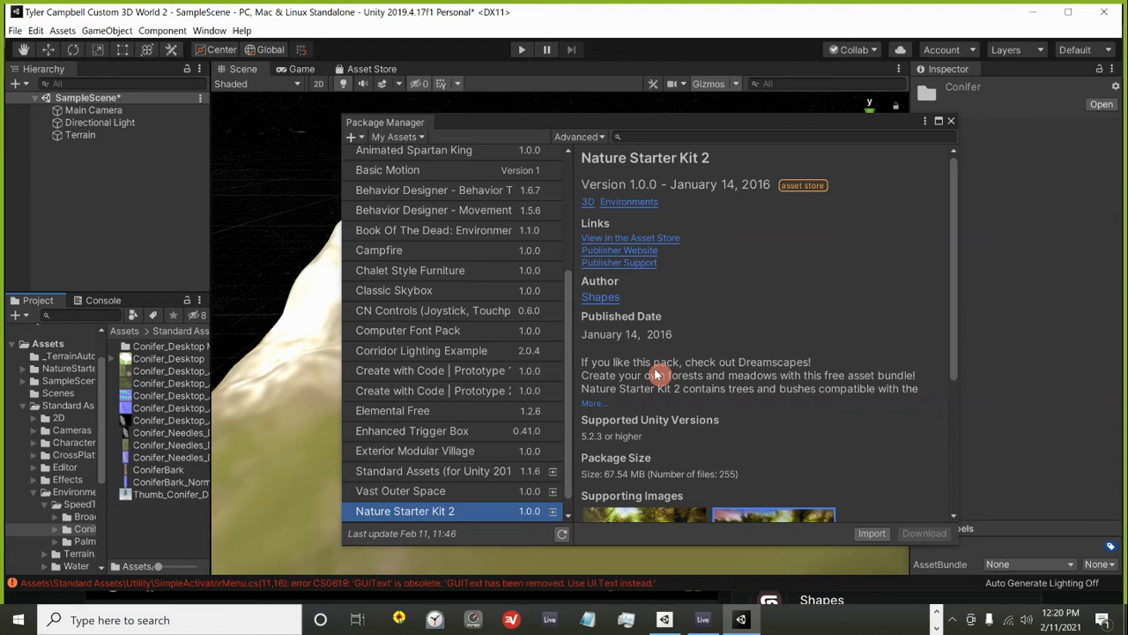
Bring up and close the Unity Hub window, and close the Package Manager to return to the scene.
{"action": "left_click", "coordinate": [672, 619]}
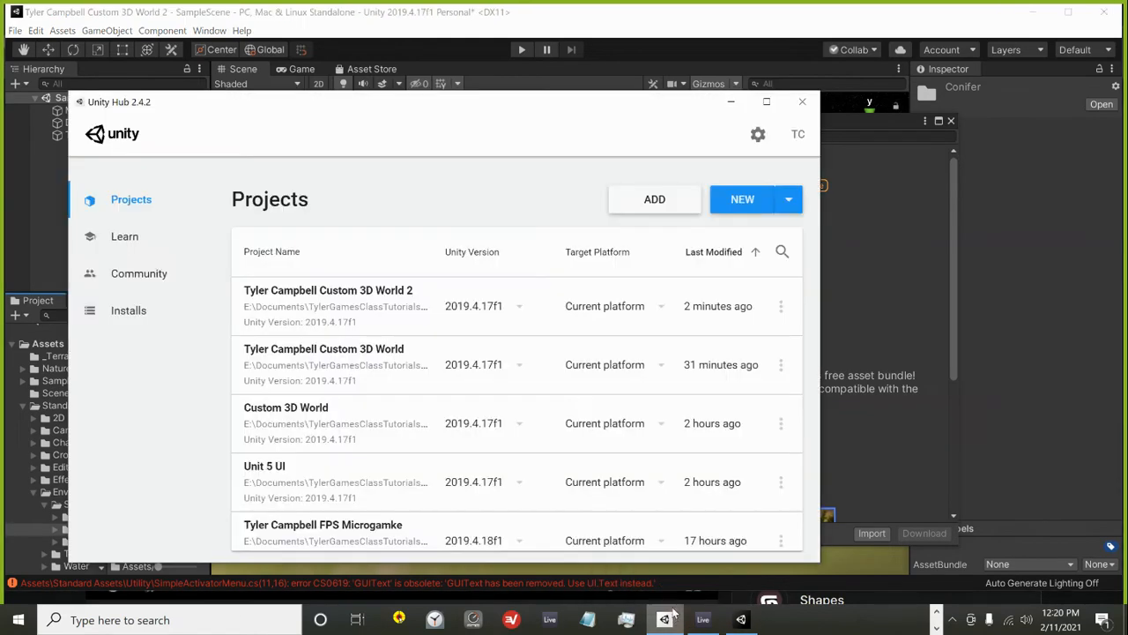
{"action": "left_click", "coordinate": [800, 102]}
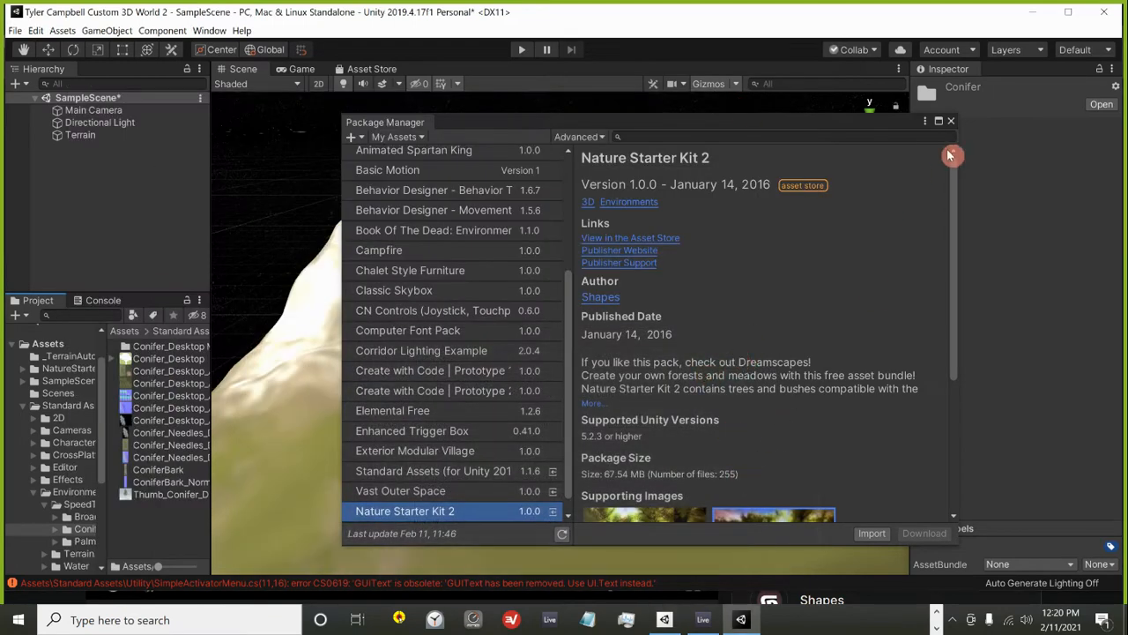
{"action": "left_click", "coordinate": [952, 123]}
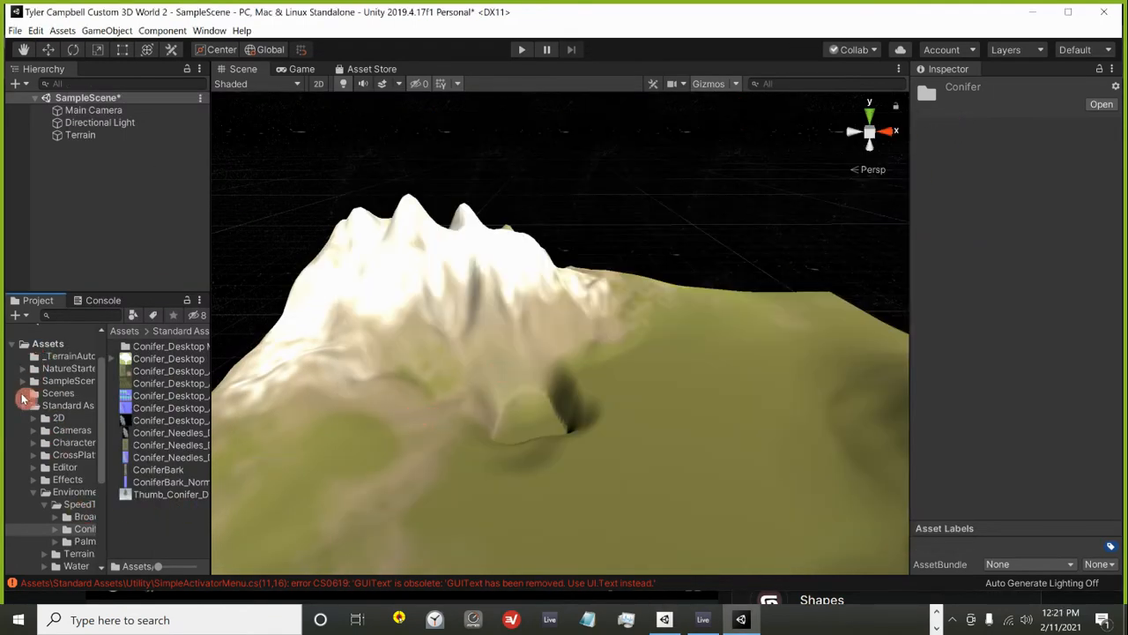
Show the tree and bush prefabs in the Nature folder of NatureStarterKit2 in the project assets.
{"action": "left_click", "coordinate": [35, 343]}
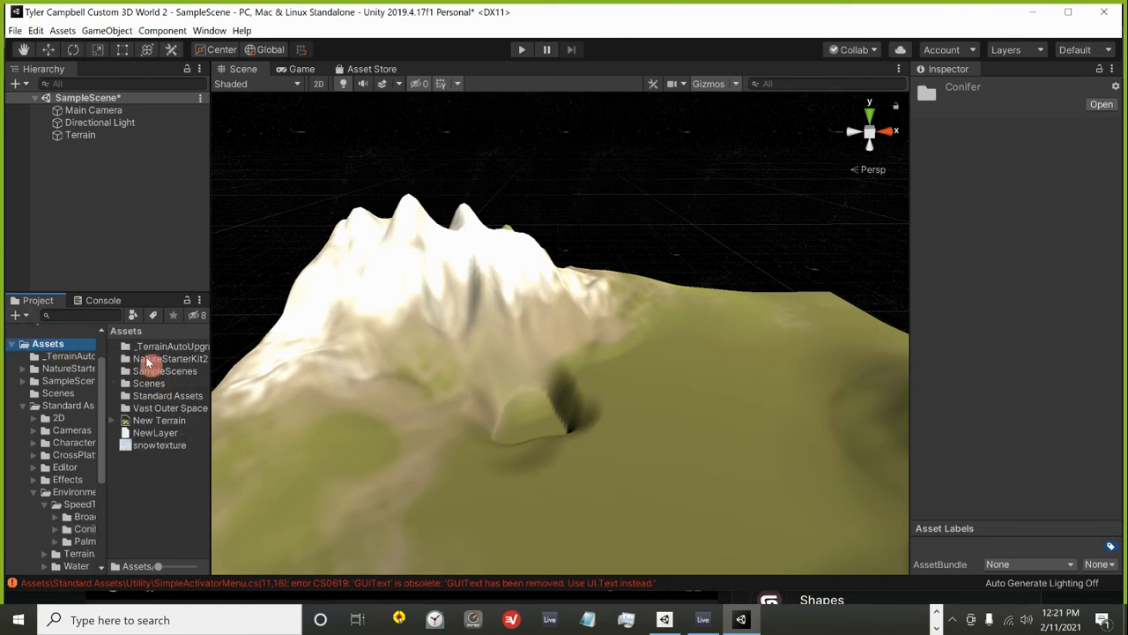
{"action": "left_click", "coordinate": [148, 360]}
{"action": "left_click", "coordinate": [149, 397]}
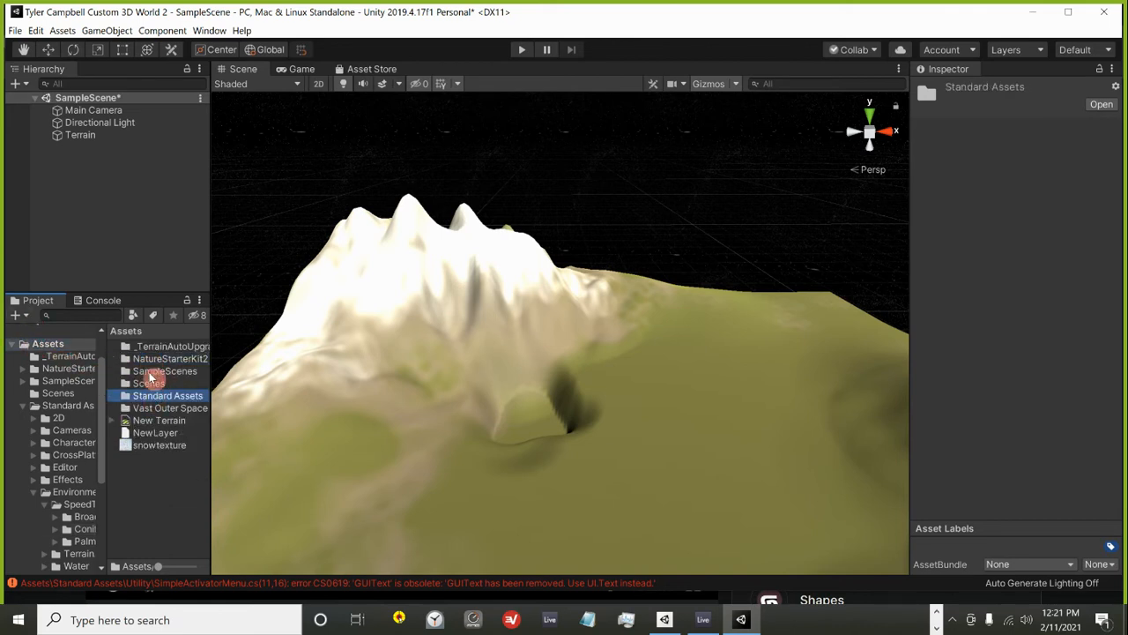
{"action": "left_click", "coordinate": [152, 371]}
{"action": "left_click", "coordinate": [152, 347]}
{"action": "left_click", "coordinate": [151, 360]}
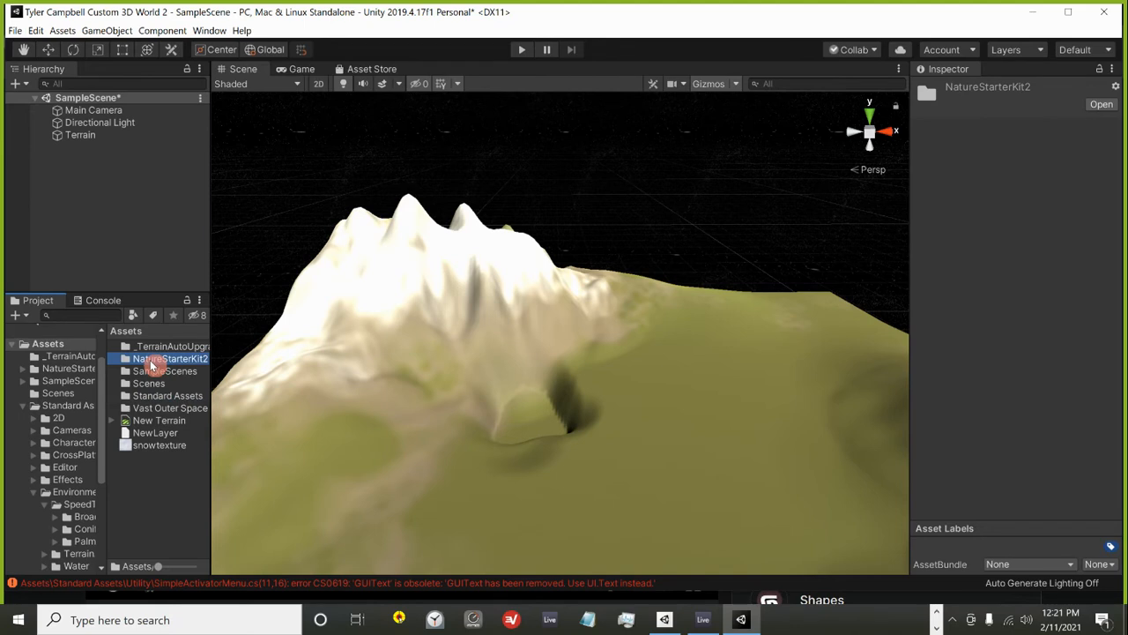
{"action": "double_click", "coordinate": [151, 360]}
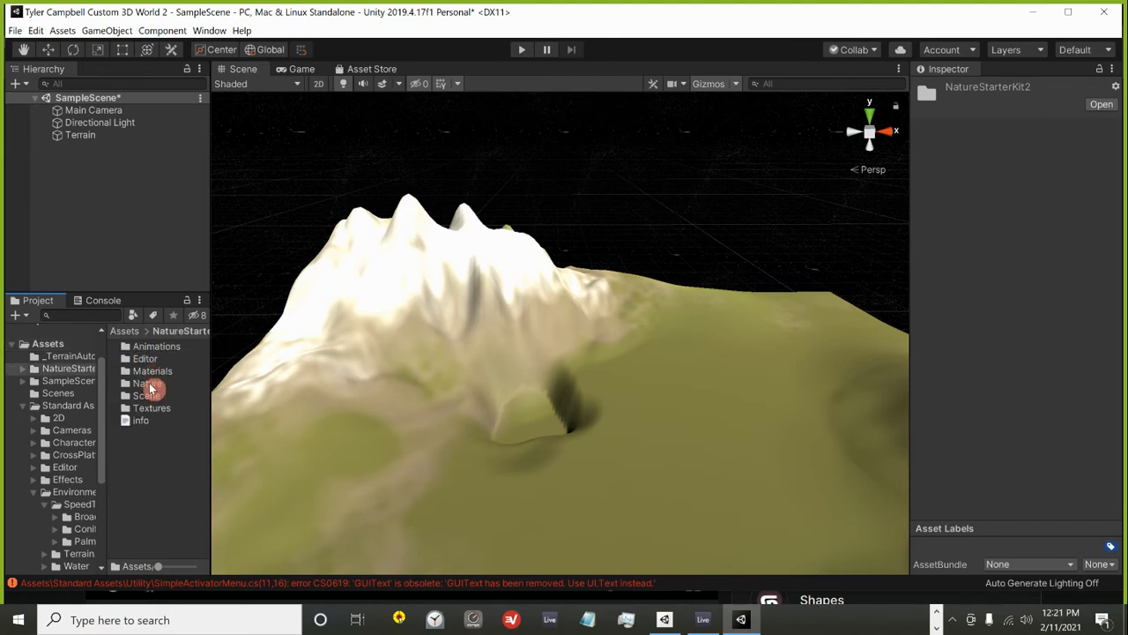
{"action": "double_click", "coordinate": [149, 384]}
{"action": "scroll", "coordinate": [153, 418], "scroll_direction": "down", "scroll_amount": 1}
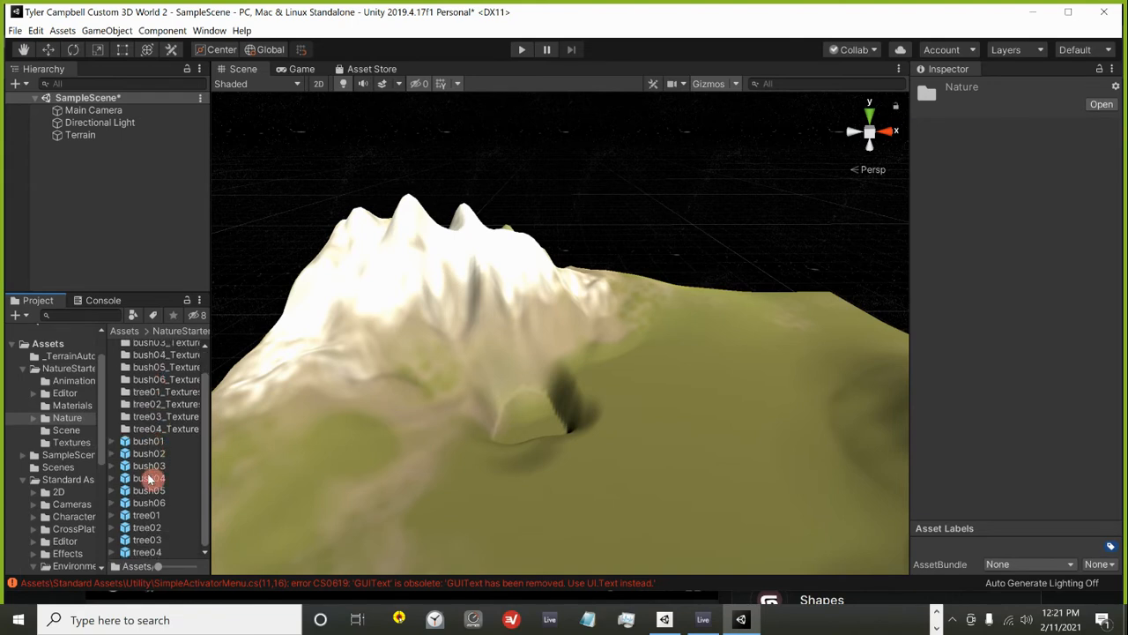
Place tree01 on the grassy plain in front of the mountain, frame it in the scene view, and add bush02 beside it.
{"action": "left_click_drag", "start_coordinate": [152, 521], "coordinate": [397, 511]}
{"action": "left_click_drag", "start_coordinate": [597, 491], "coordinate": [598, 491]}
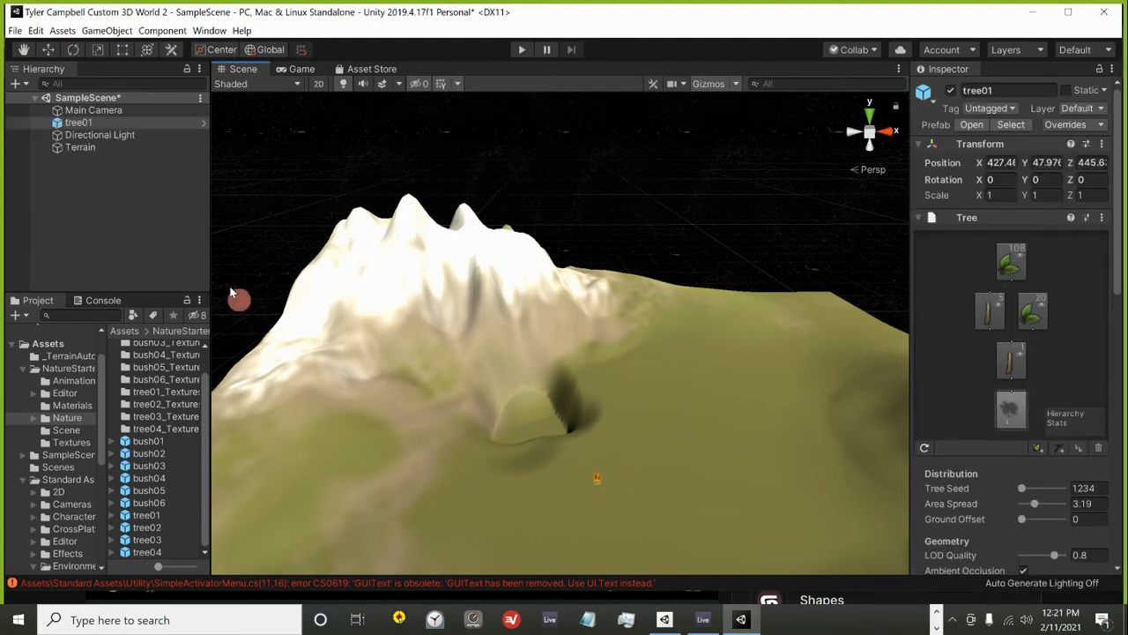
{"action": "double_click", "coordinate": [81, 123]}
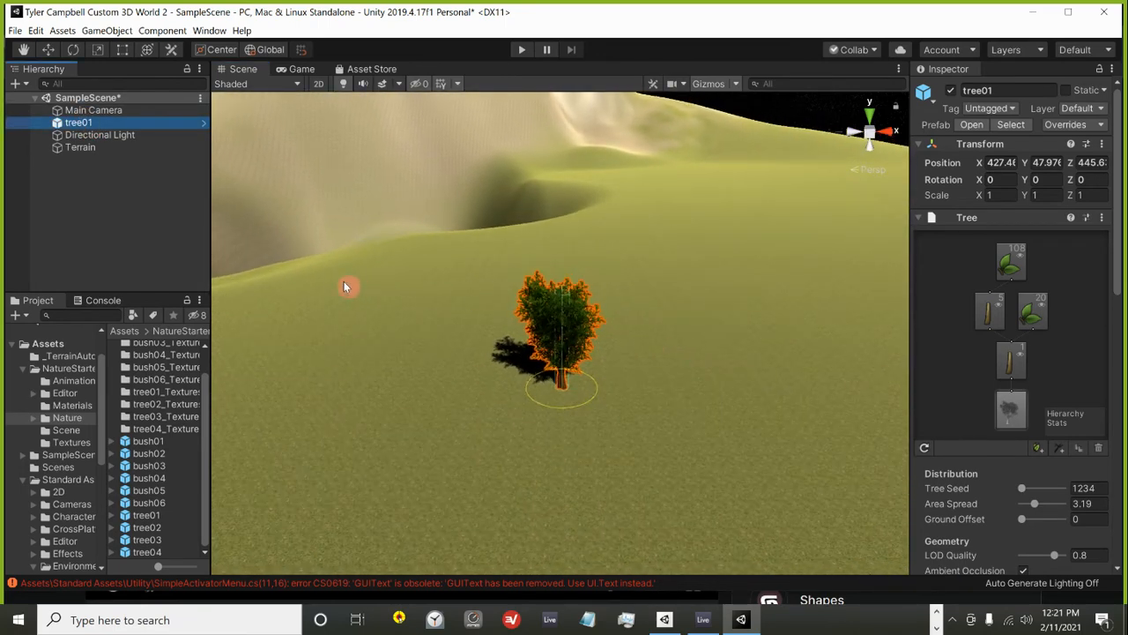
{"action": "left_click_drag", "start_coordinate": [163, 447], "coordinate": [421, 363]}
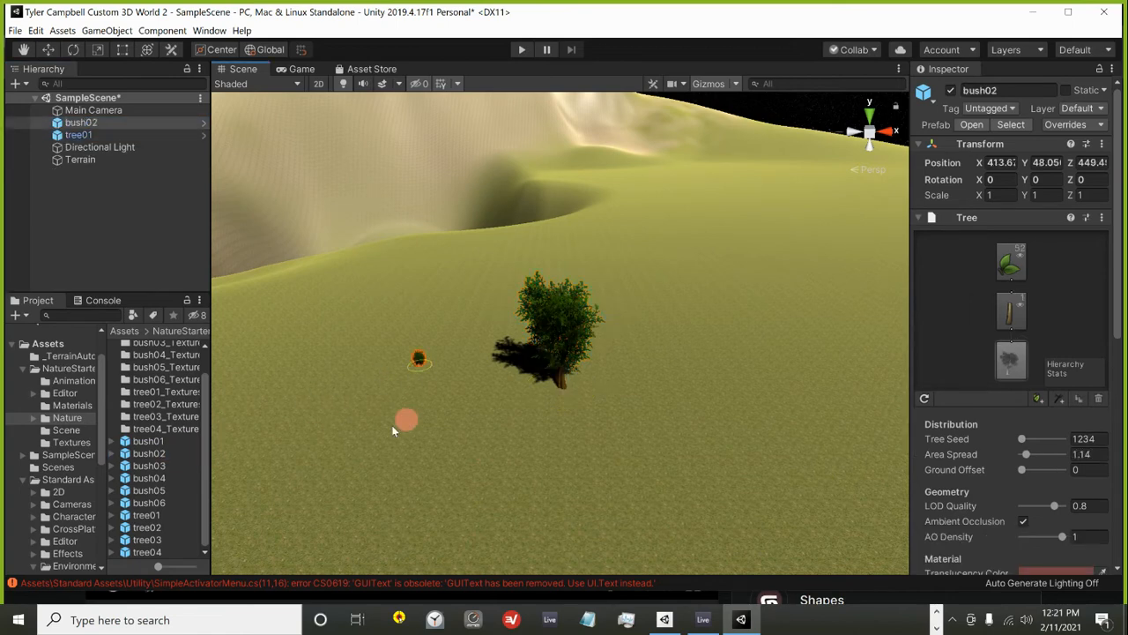
Place bush04 on the grassy plain near tree01 and bush02.
{"action": "left_click_drag", "start_coordinate": [176, 482], "coordinate": [410, 448]}
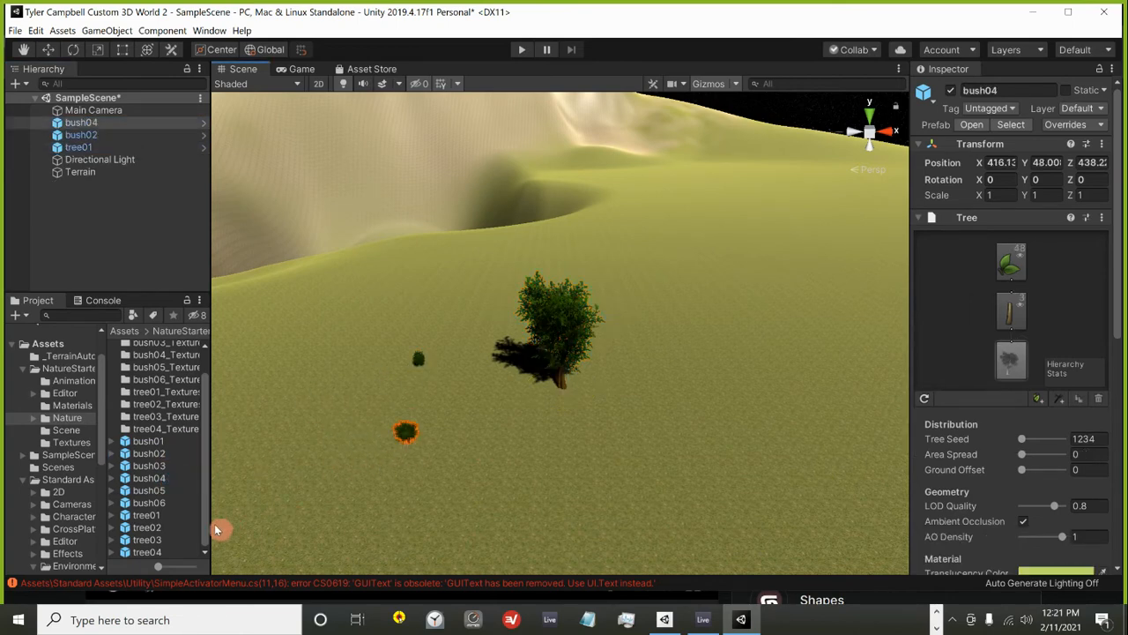
Delete the individually placed bush04, bush02 and tree01 from the scene.
{"action": "left_click", "coordinate": [86, 148]}
{"action": "left_click", "coordinate": [85, 135]}
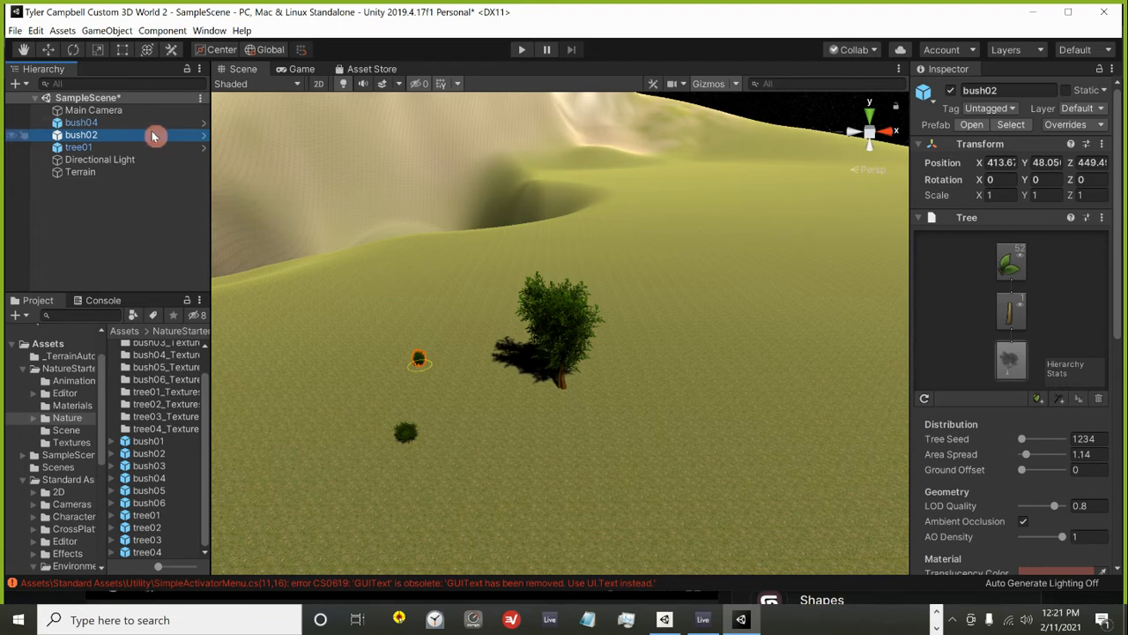
{"action": "key", "text": "Down"}
{"action": "key", "text": "Up"}
{"action": "key", "text": "Up"}
{"action": "key", "text": "Delete"}
{"action": "key", "text": "Delete"}
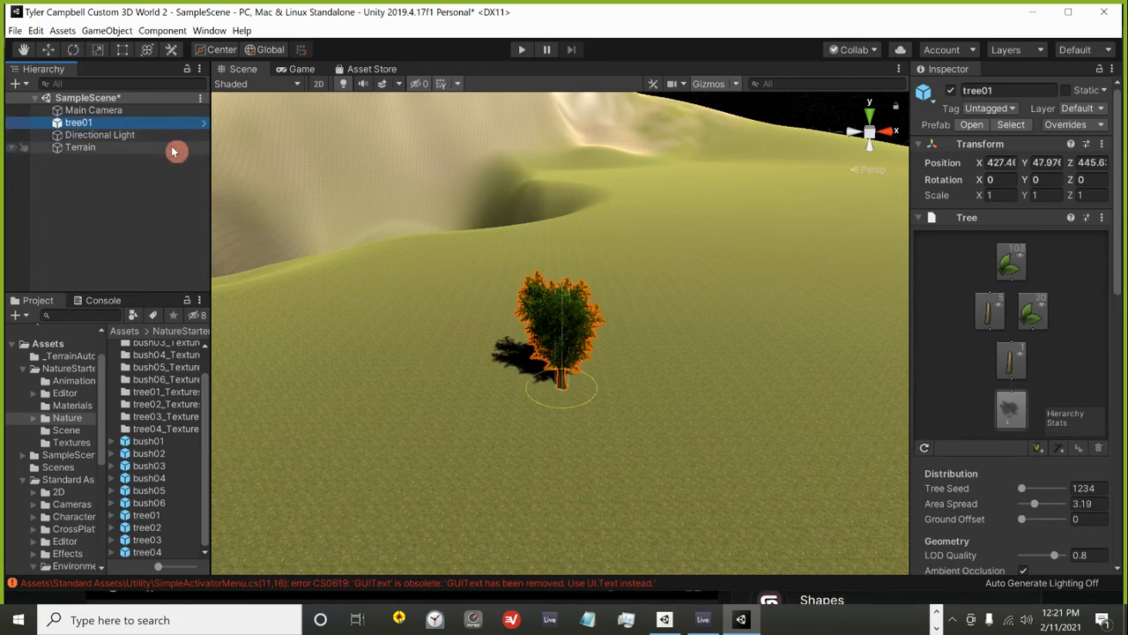
{"action": "key", "text": "Delete"}
Select the Terrain object and activate its Paint Trees tool.
{"action": "left_click", "coordinate": [84, 135]}
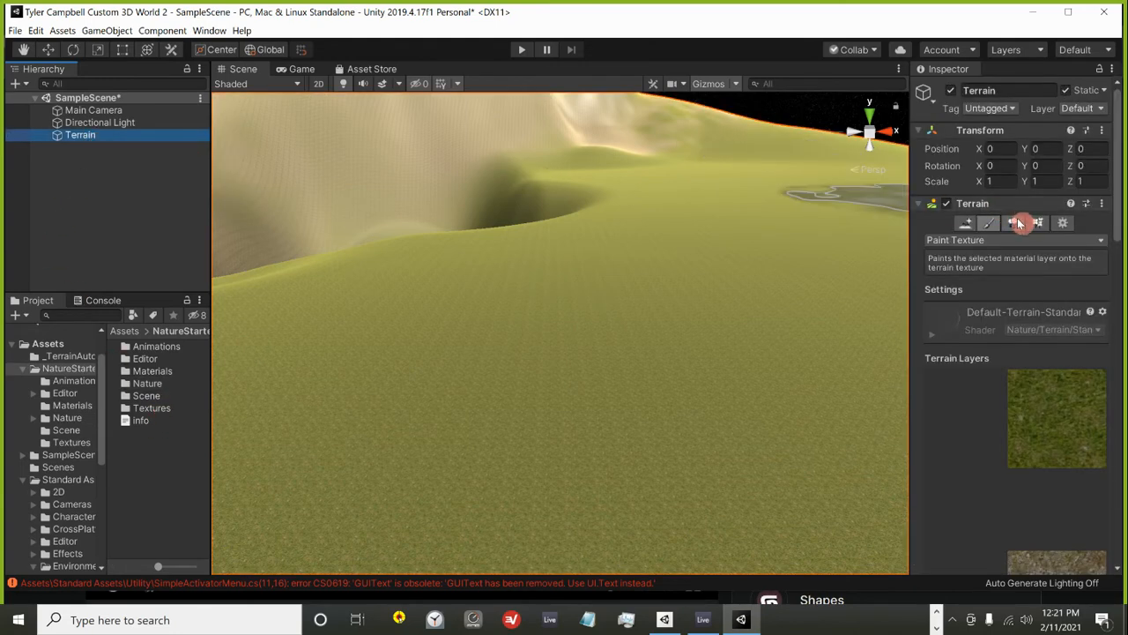
{"action": "left_click", "coordinate": [1013, 224]}
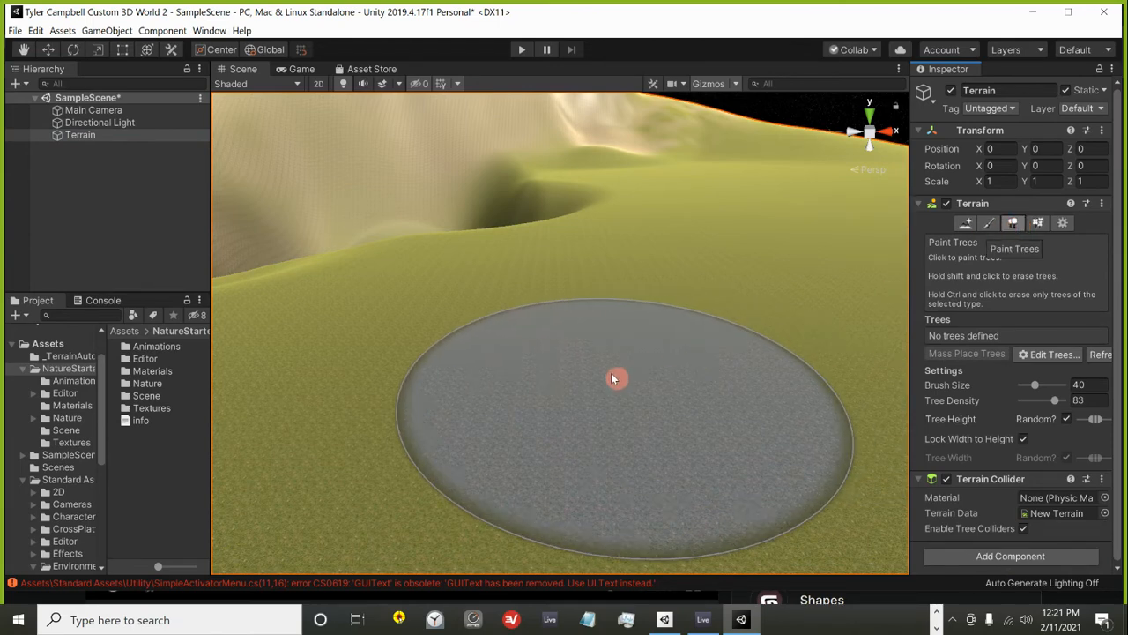
{"action": "scroll", "coordinate": [615, 357], "scroll_direction": "down", "scroll_amount": 10}
{"action": "scroll", "coordinate": [627, 283], "scroll_direction": "up", "scroll_amount": 5}
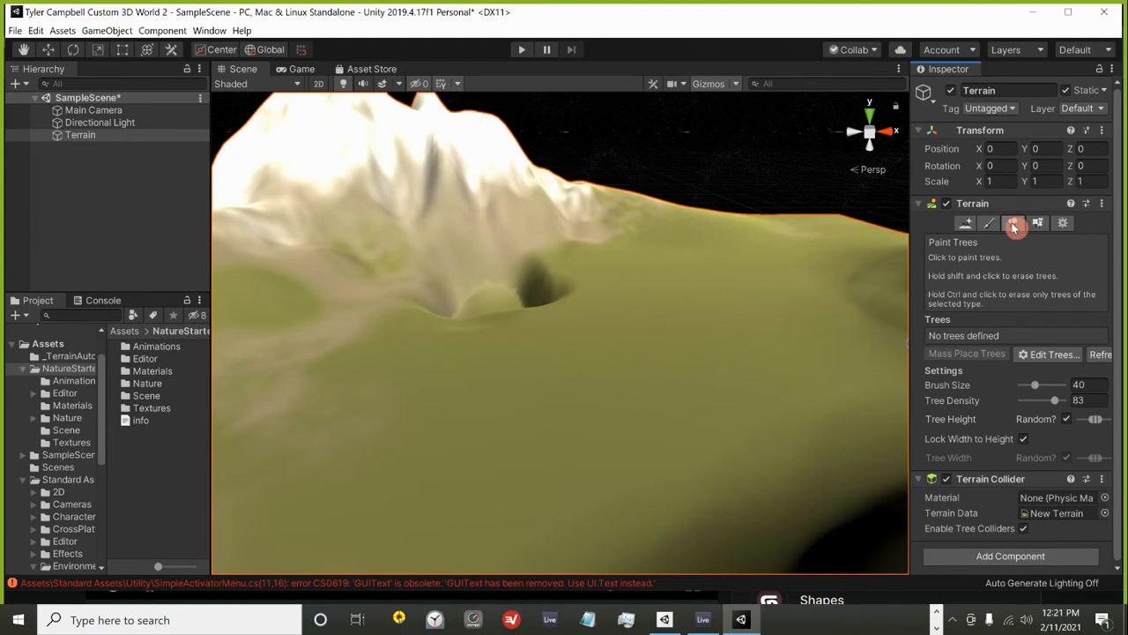
Add the Broadleaf_Desktop prefab to the terrain's paintable trees.
{"action": "left_click", "coordinate": [1035, 354]}
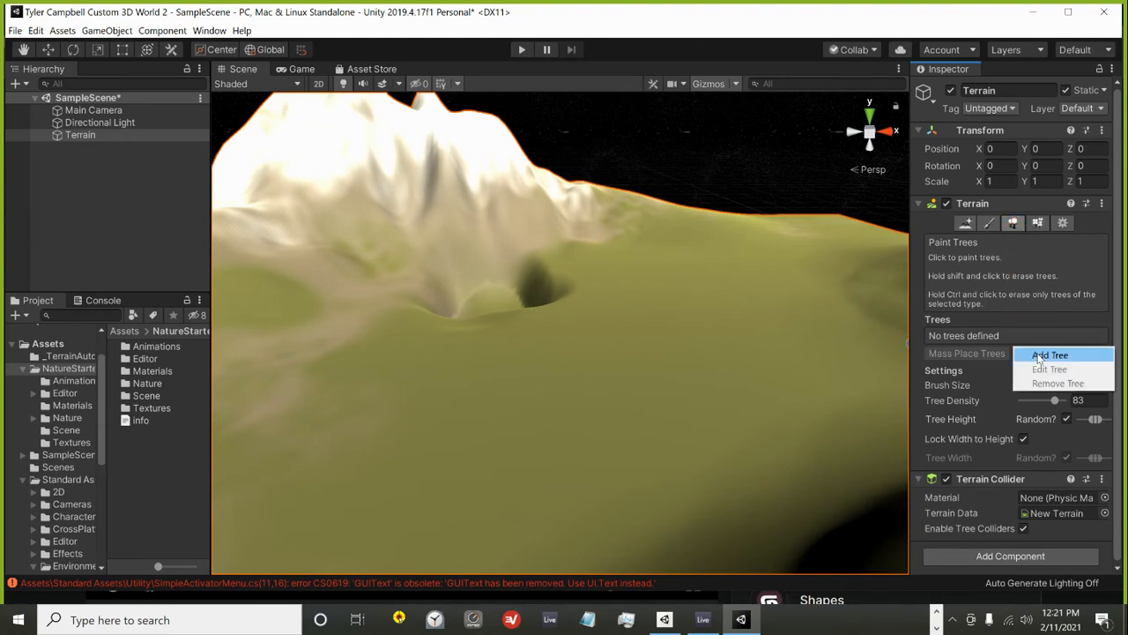
{"action": "left_click", "coordinate": [1038, 357]}
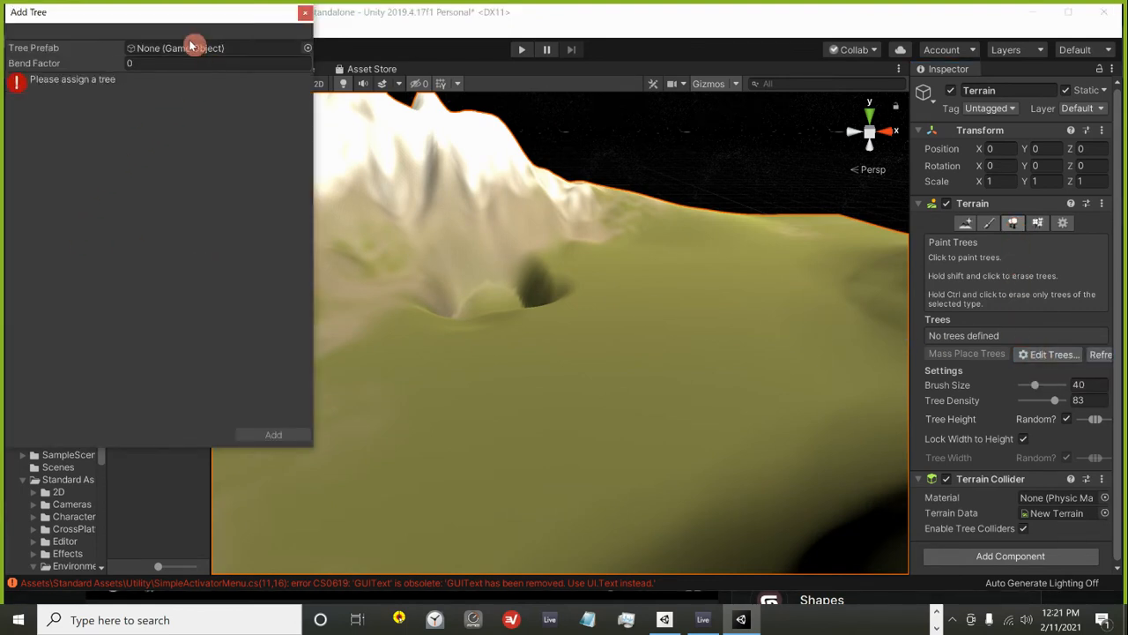
{"action": "left_click", "coordinate": [304, 49]}
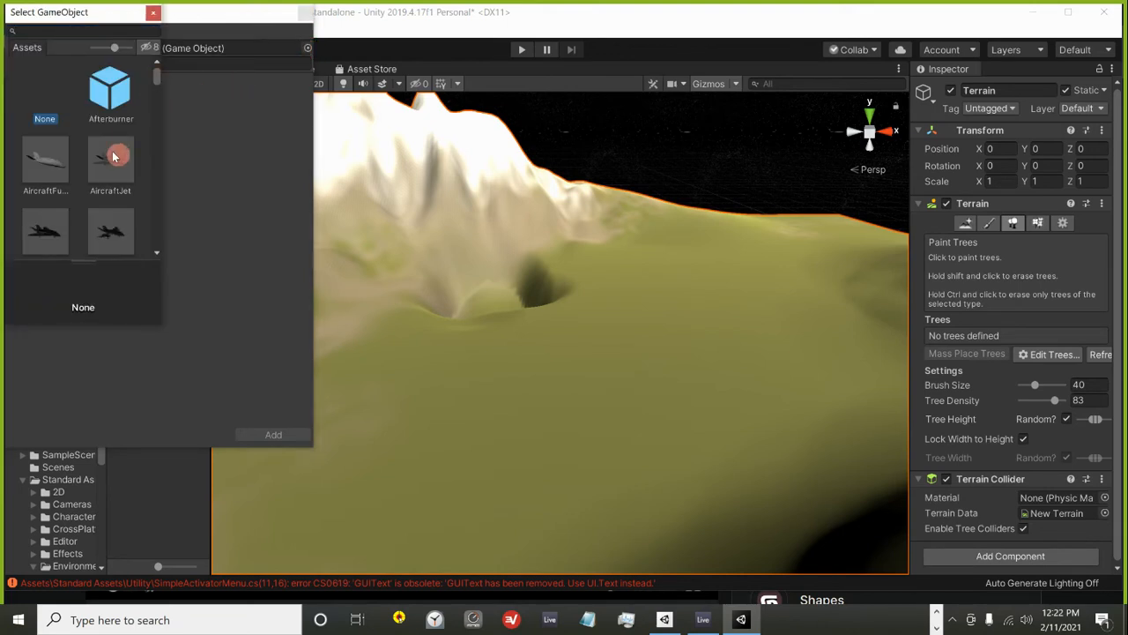
{"action": "left_click_drag", "start_coordinate": [154, 83], "coordinate": [162, 112]}
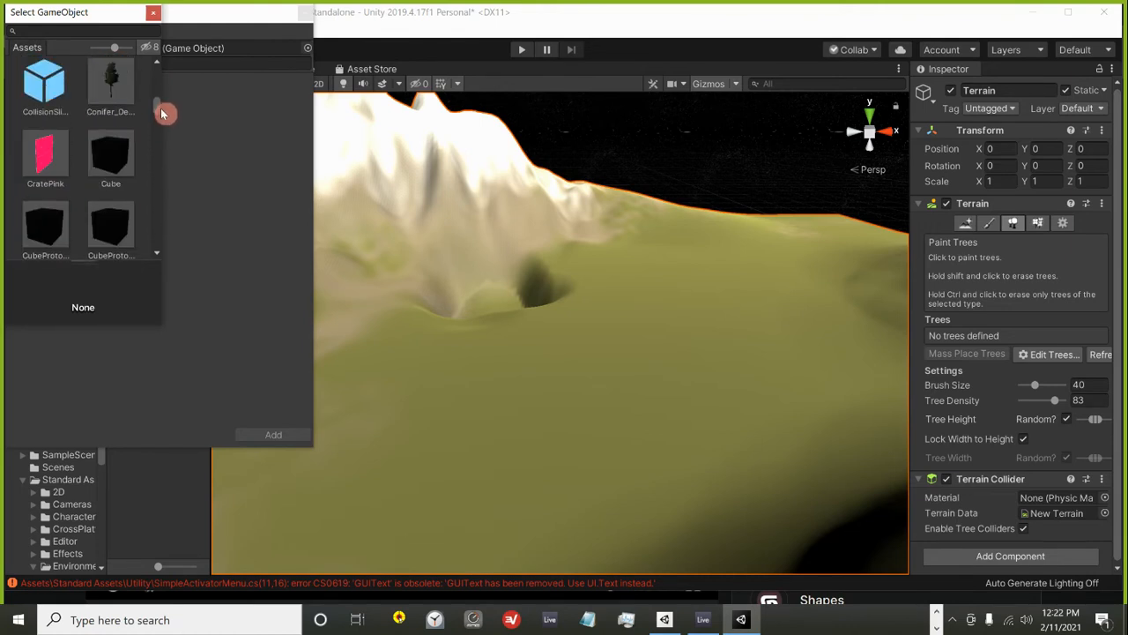
{"action": "scroll", "coordinate": [139, 133], "scroll_direction": "up", "scroll_amount": 8}
{"action": "scroll", "coordinate": [132, 141], "scroll_direction": "up", "scroll_amount": 3}
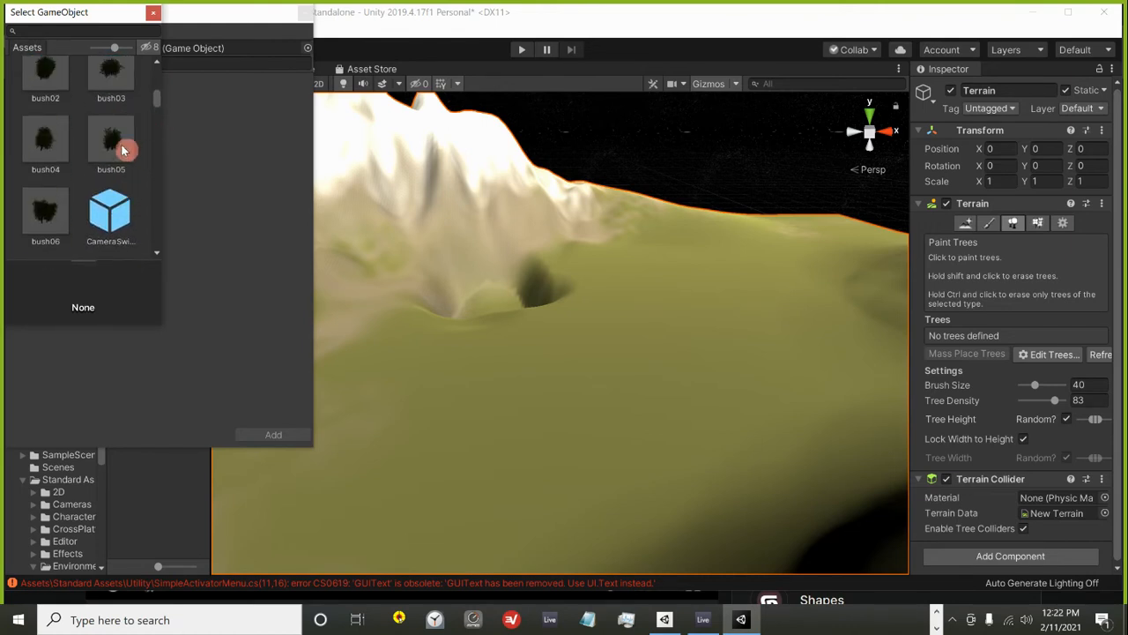
{"action": "scroll", "coordinate": [48, 150], "scroll_direction": "up", "scroll_amount": 1}
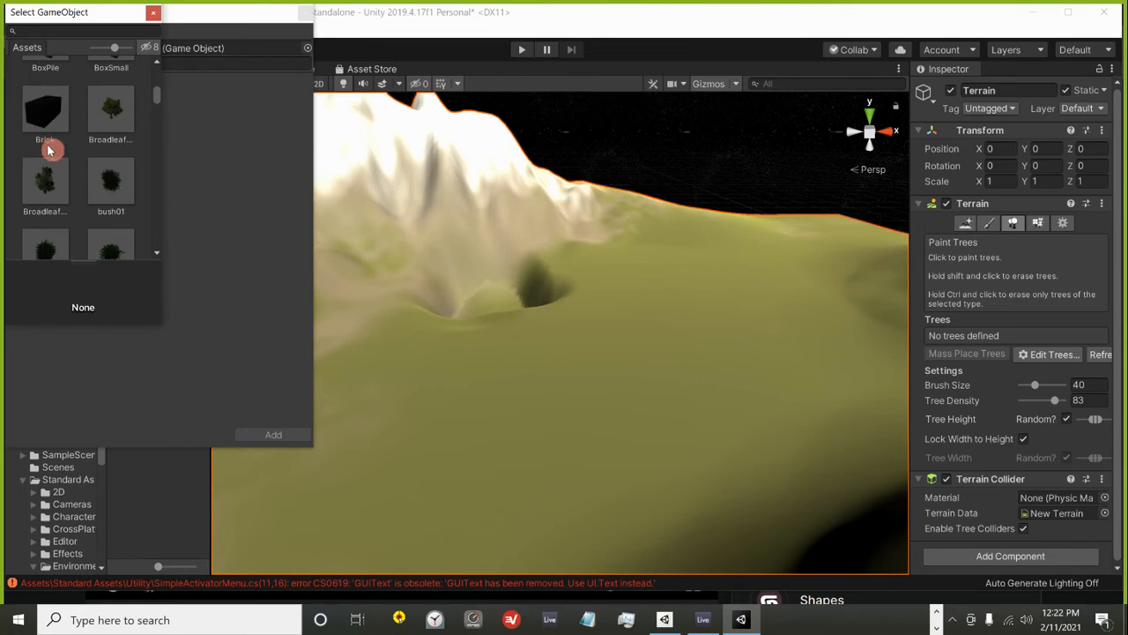
{"action": "double_click", "coordinate": [105, 122]}
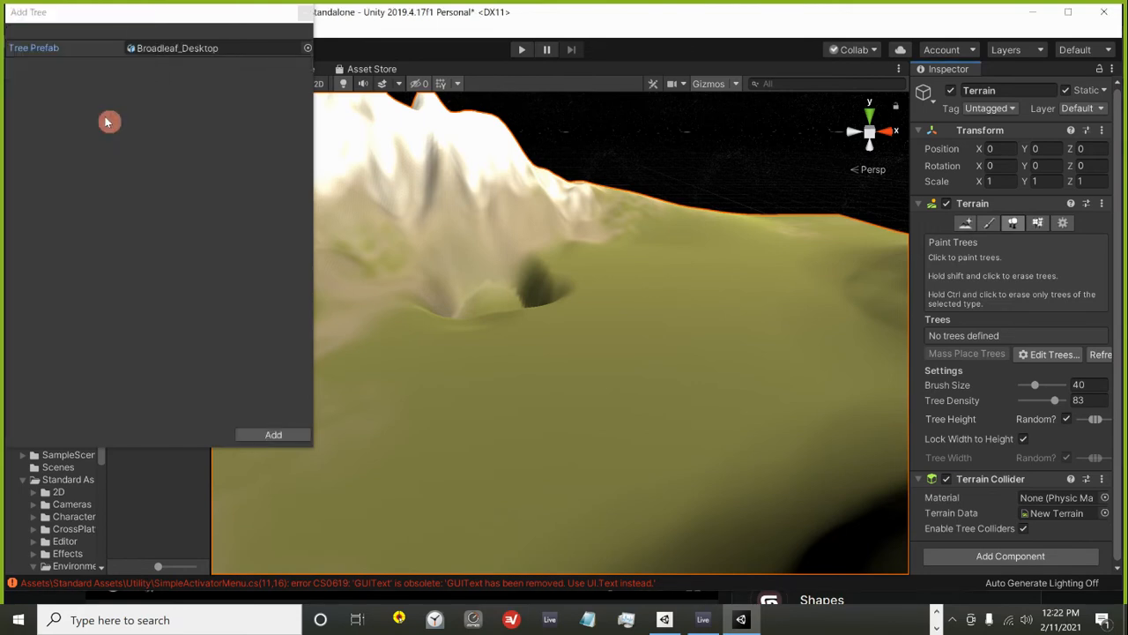
{"action": "left_click", "coordinate": [280, 433]}
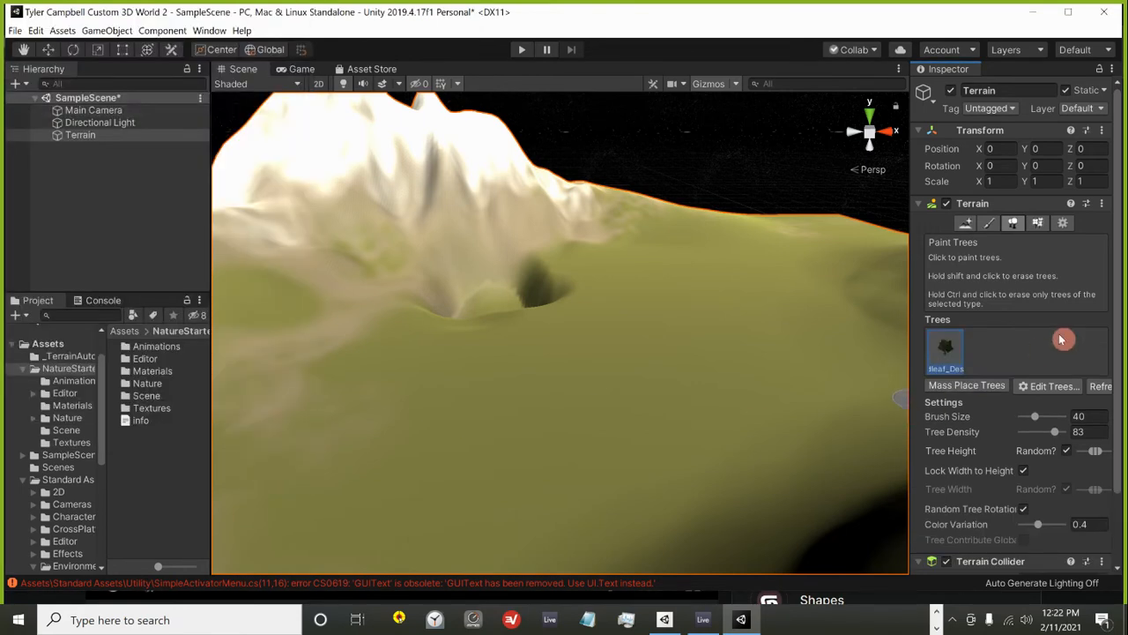
Add the bush03 prefab to the terrain's paintable trees.
{"action": "left_click", "coordinate": [1029, 386]}
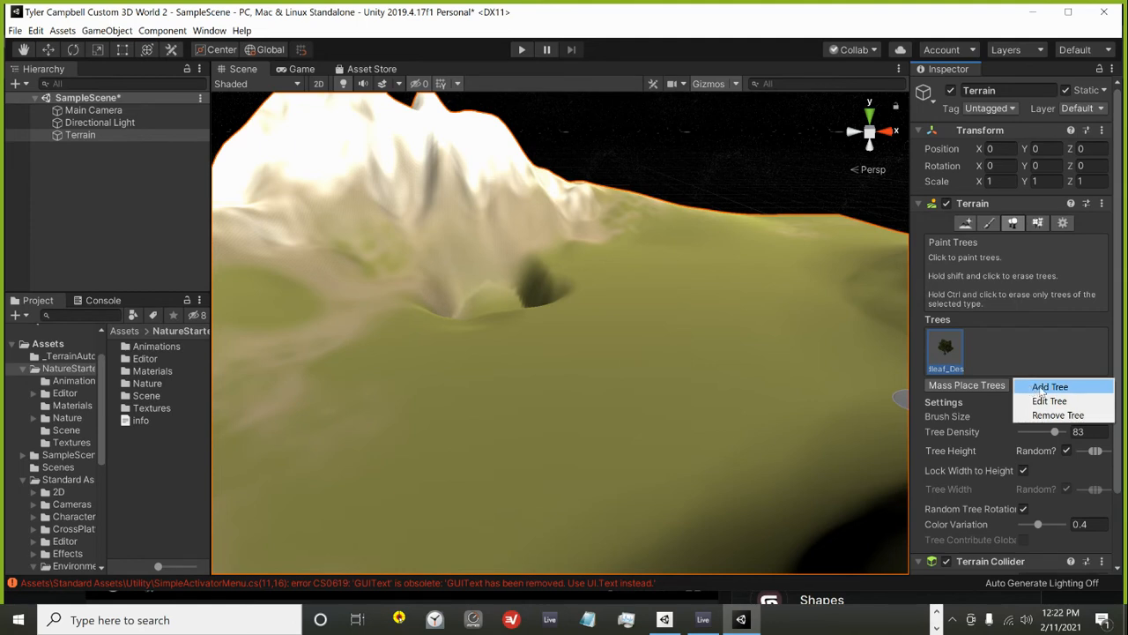
{"action": "left_click", "coordinate": [1049, 387]}
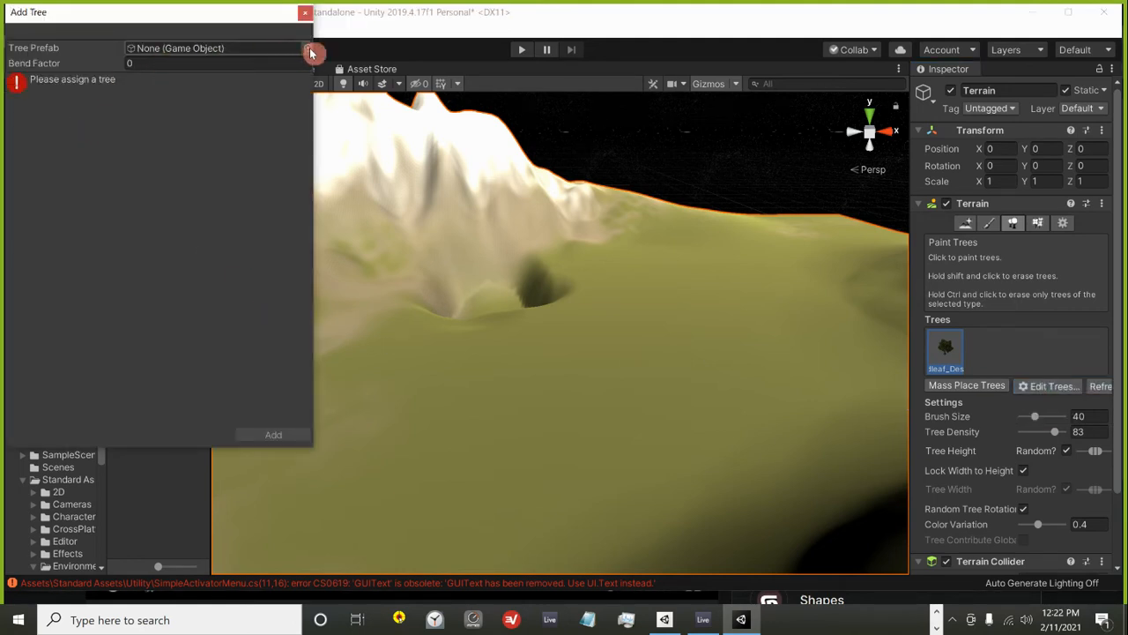
{"action": "left_click", "coordinate": [309, 50]}
{"action": "scroll", "coordinate": [151, 176], "scroll_direction": "down", "scroll_amount": 5}
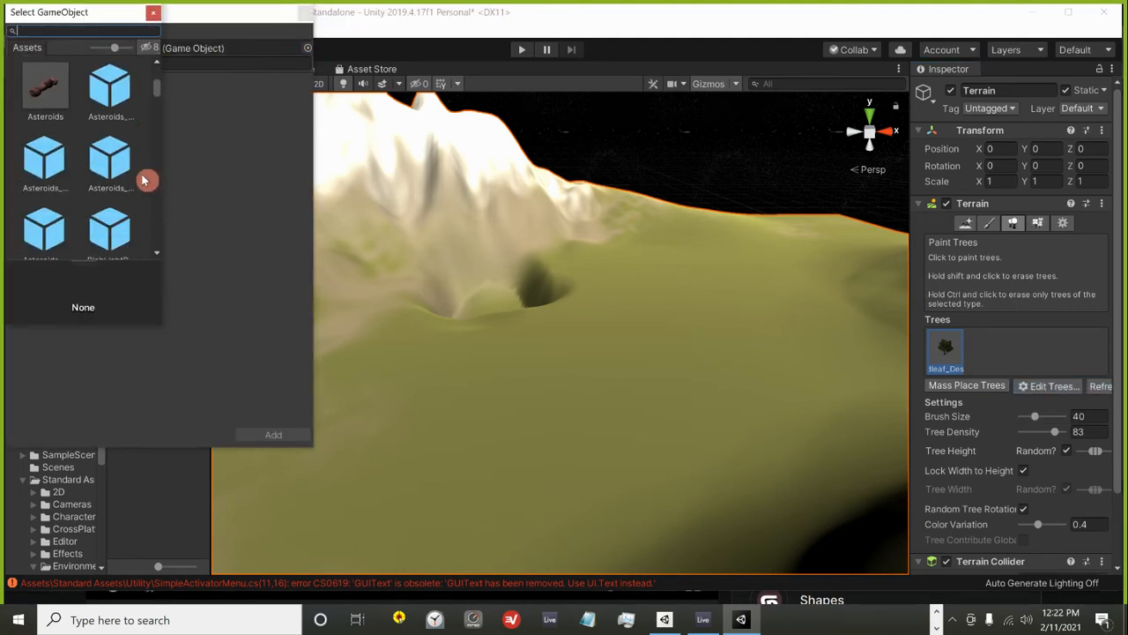
{"action": "scroll", "coordinate": [146, 180], "scroll_direction": "down", "scroll_amount": 5}
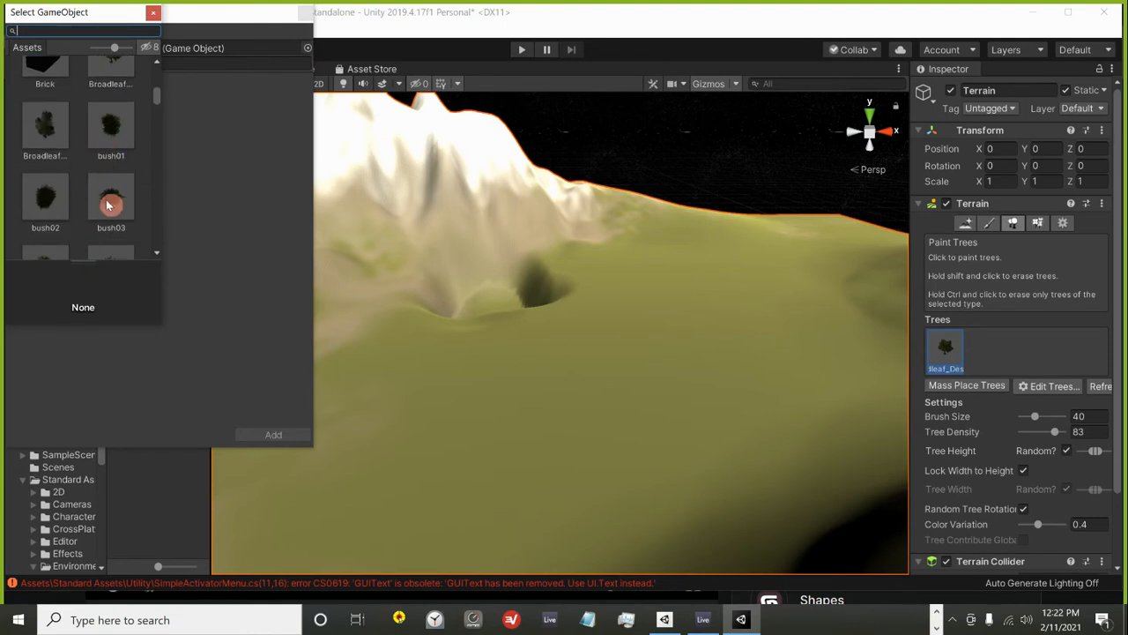
{"action": "double_click", "coordinate": [108, 205]}
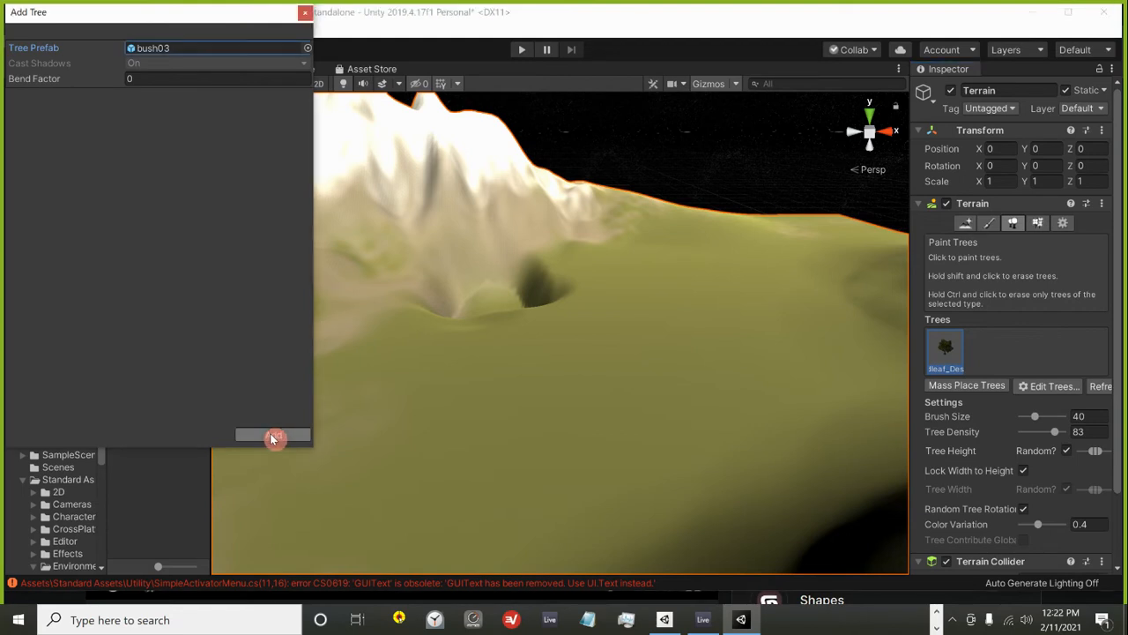
{"action": "left_click", "coordinate": [273, 437]}
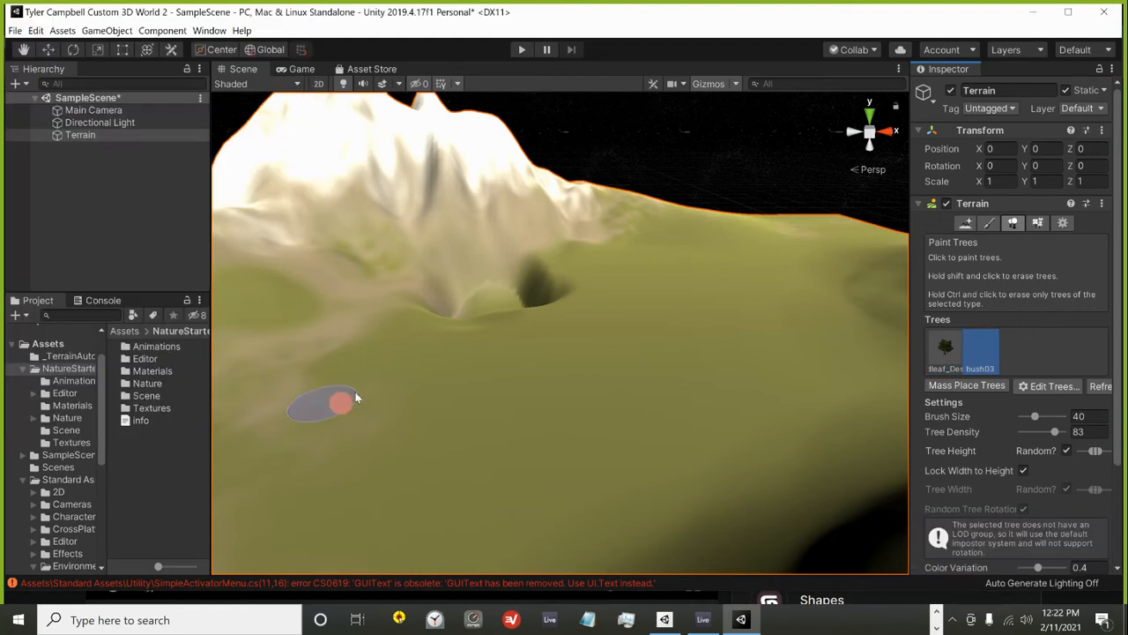
Set the brush size to 234 and paint a cluster of Broadleaf_Desktop trees on the grass at the foot of the snowy mountain.
{"action": "left_click", "coordinate": [948, 346]}
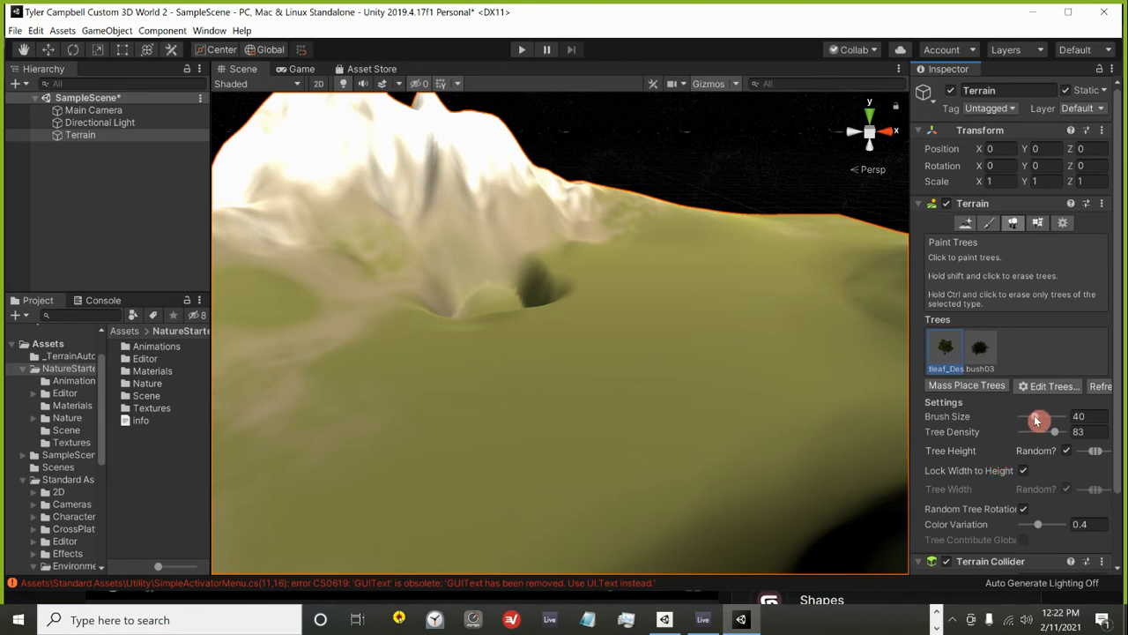
{"action": "left_click_drag", "start_coordinate": [1035, 416], "coordinate": [1057, 416]}
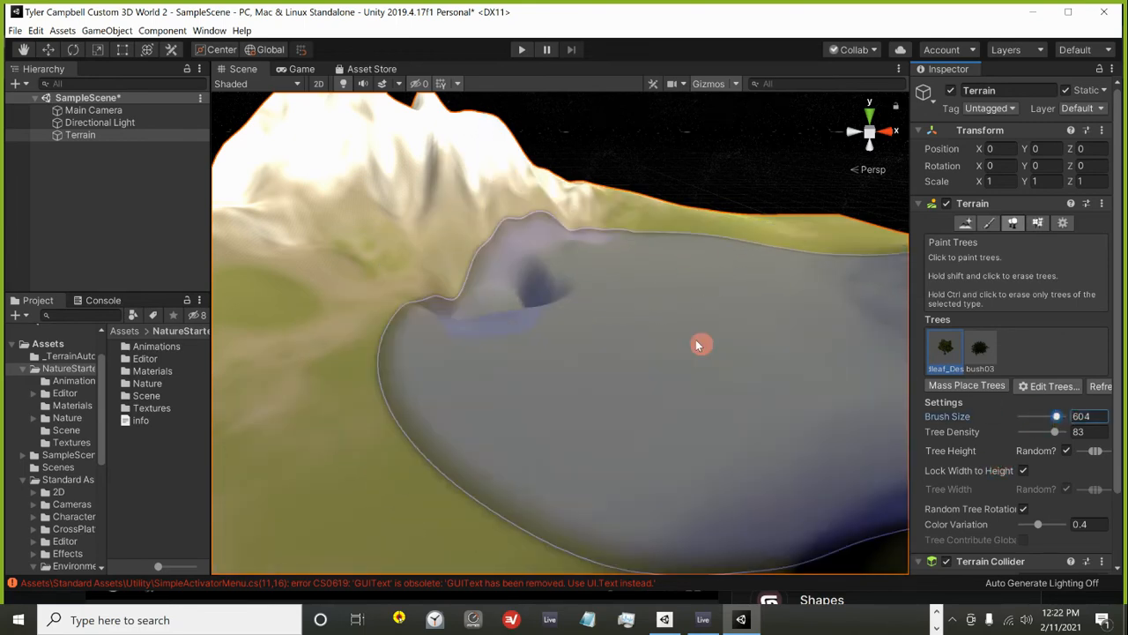
{"action": "scroll", "coordinate": [602, 278], "scroll_direction": "down", "scroll_amount": 2}
{"action": "left_click_drag", "start_coordinate": [601, 280], "coordinate": [413, 421], "text": "alt"}
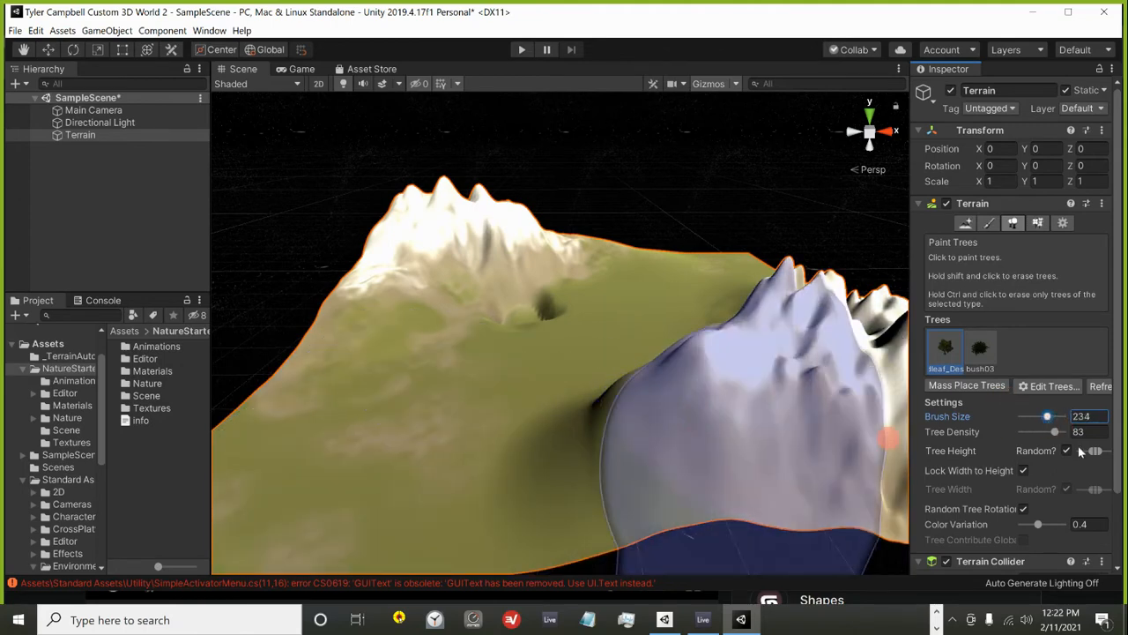
{"action": "left_click", "coordinate": [423, 371]}
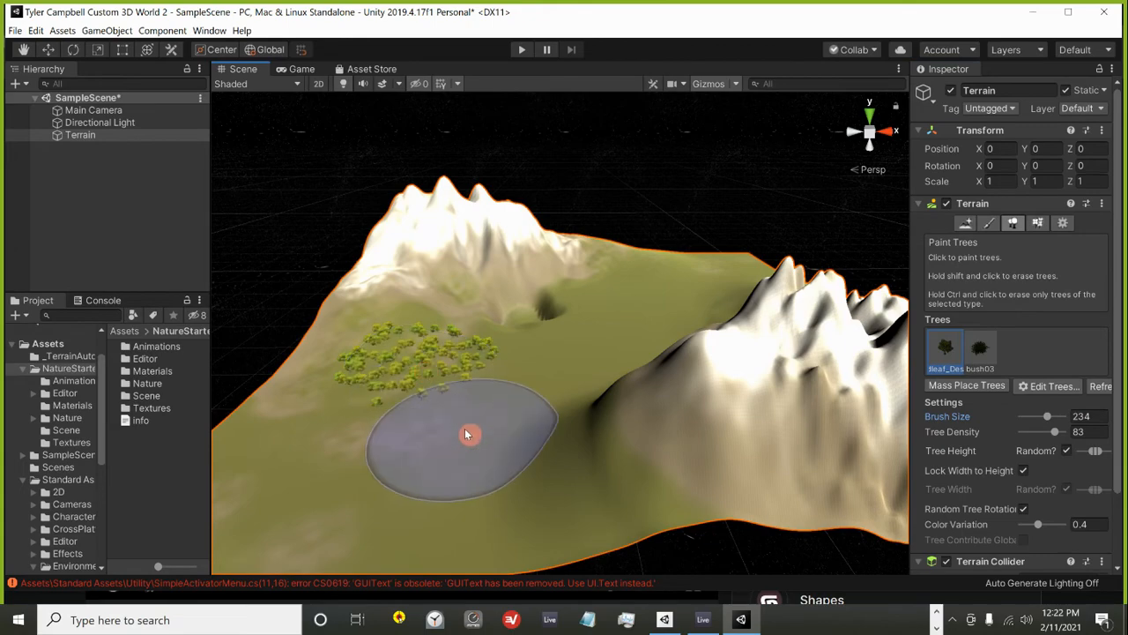
Examine the painted cluster of broadleaf trees up close, then return to an overview of the terrain.
{"action": "scroll", "coordinate": [449, 425], "scroll_direction": "up", "scroll_amount": 3}
{"action": "scroll", "coordinate": [448, 423], "scroll_direction": "up", "scroll_amount": 3}
{"action": "middle_click_drag", "start_coordinate": [471, 429], "coordinate": [540, 404]}
{"action": "scroll", "coordinate": [542, 403], "scroll_direction": "up", "scroll_amount": 3}
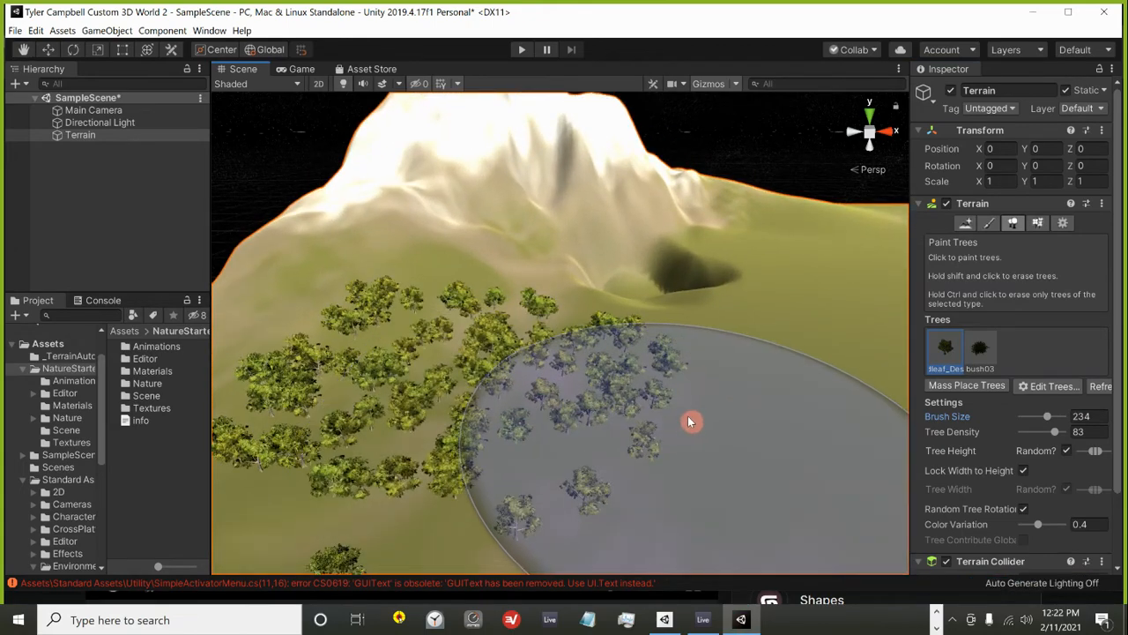
{"action": "scroll", "coordinate": [687, 420], "scroll_direction": "down", "scroll_amount": 2}
{"action": "scroll", "coordinate": [687, 421], "scroll_direction": "down", "scroll_amount": 4}
{"action": "scroll", "coordinate": [736, 414], "scroll_direction": "up", "scroll_amount": 1}
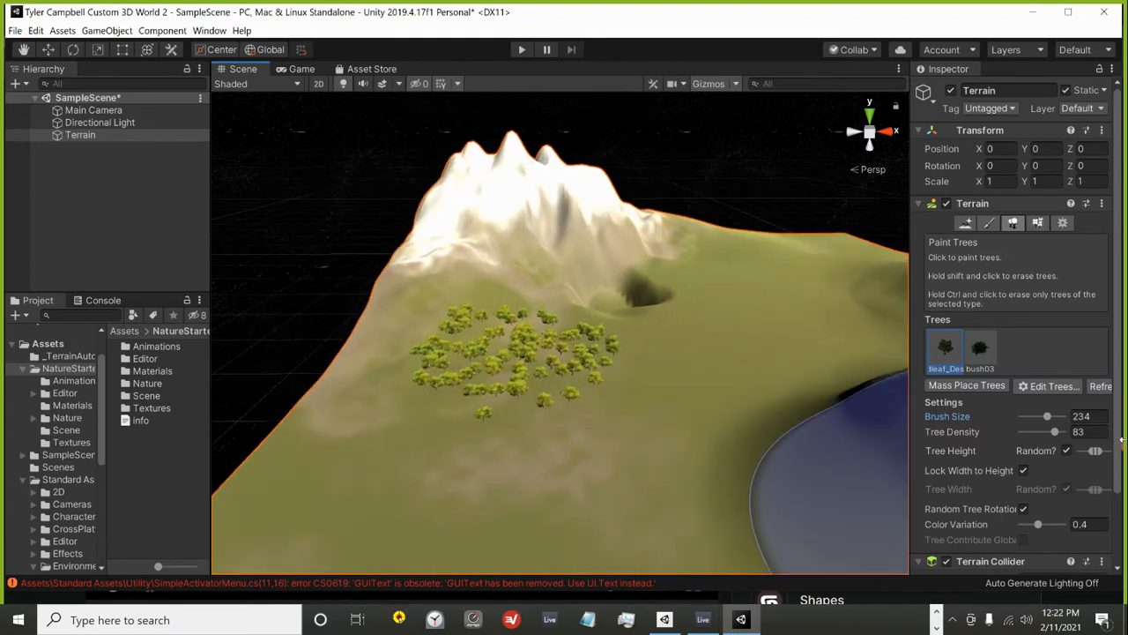
Set the tree density to 42 and paint a sparser patch of broadleaf trees in front of the first cluster.
{"action": "left_click_drag", "start_coordinate": [1052, 433], "coordinate": [1036, 434]}
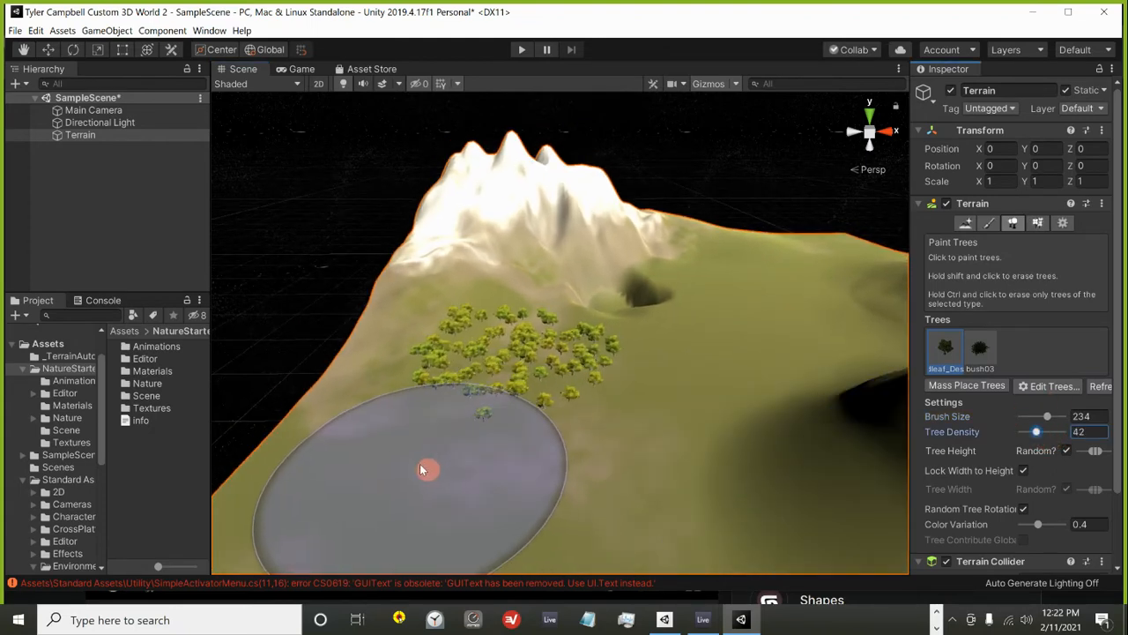
{"action": "mouse_move", "coordinate": [423, 468]}
{"action": "left_mouse_down"}
{"action": "mouse_move", "coordinate": [393, 468]}
{"action": "mouse_move", "coordinate": [448, 471]}
{"action": "left_mouse_up"}
{"action": "scroll", "coordinate": [460, 470], "scroll_direction": "down", "scroll_amount": 1}
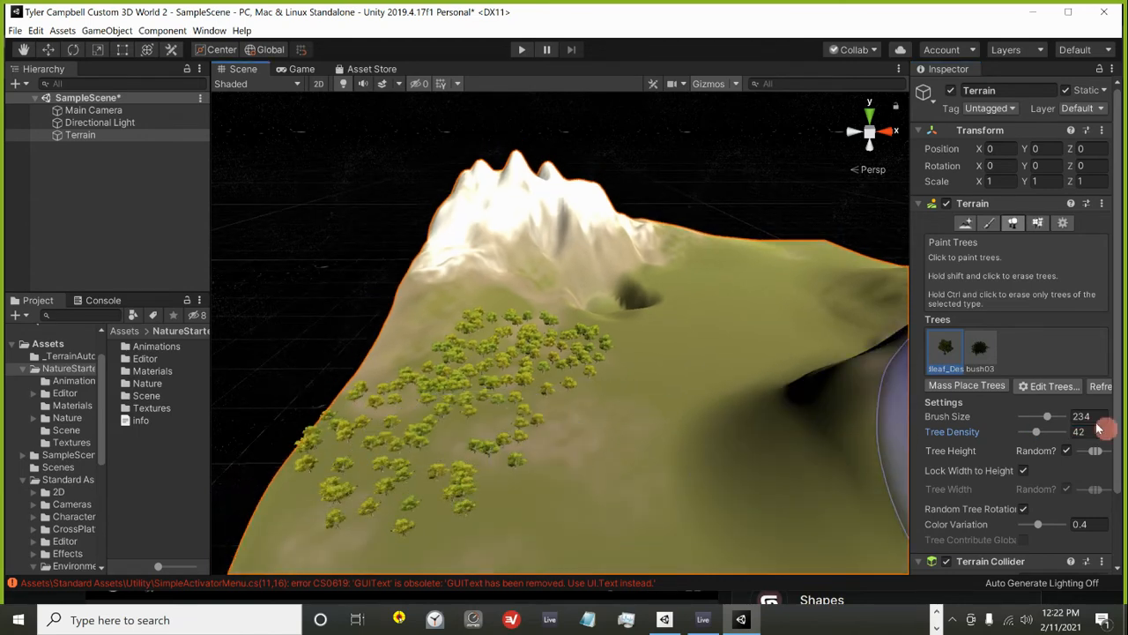
Set the tree density to 20 and paint several overlapping patches of broadleaf trees along the far edge of the plain behind the crater.
{"action": "left_click", "coordinate": [1036, 434]}
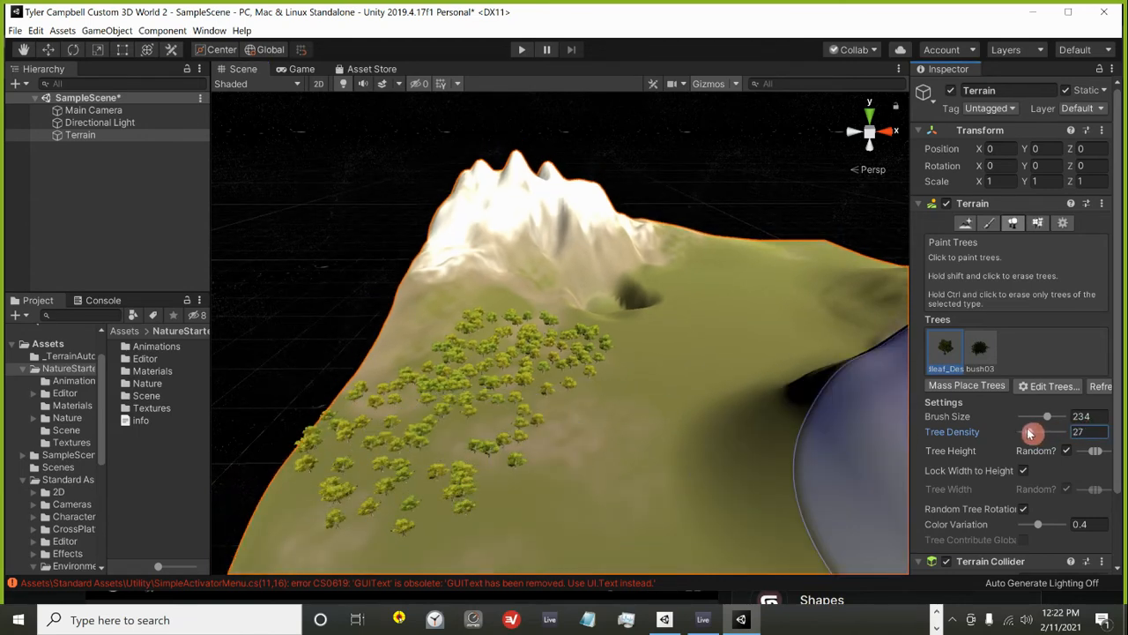
{"action": "left_click", "coordinate": [697, 258]}
{"action": "left_click", "coordinate": [757, 252]}
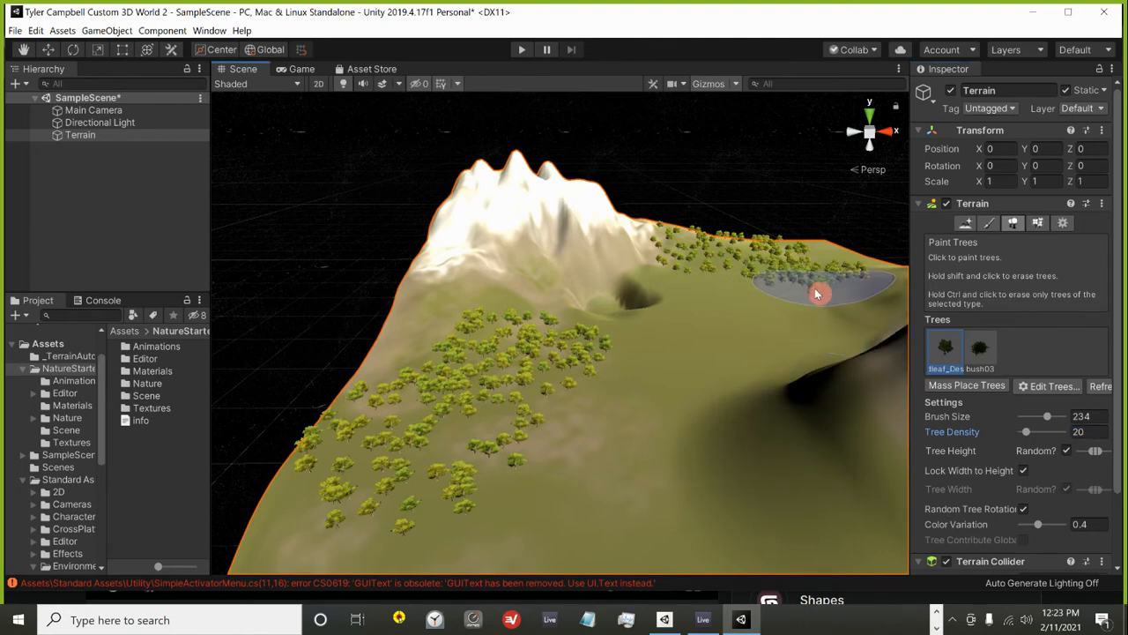
{"action": "left_click", "coordinate": [815, 287]}
{"action": "left_click", "coordinate": [728, 251]}
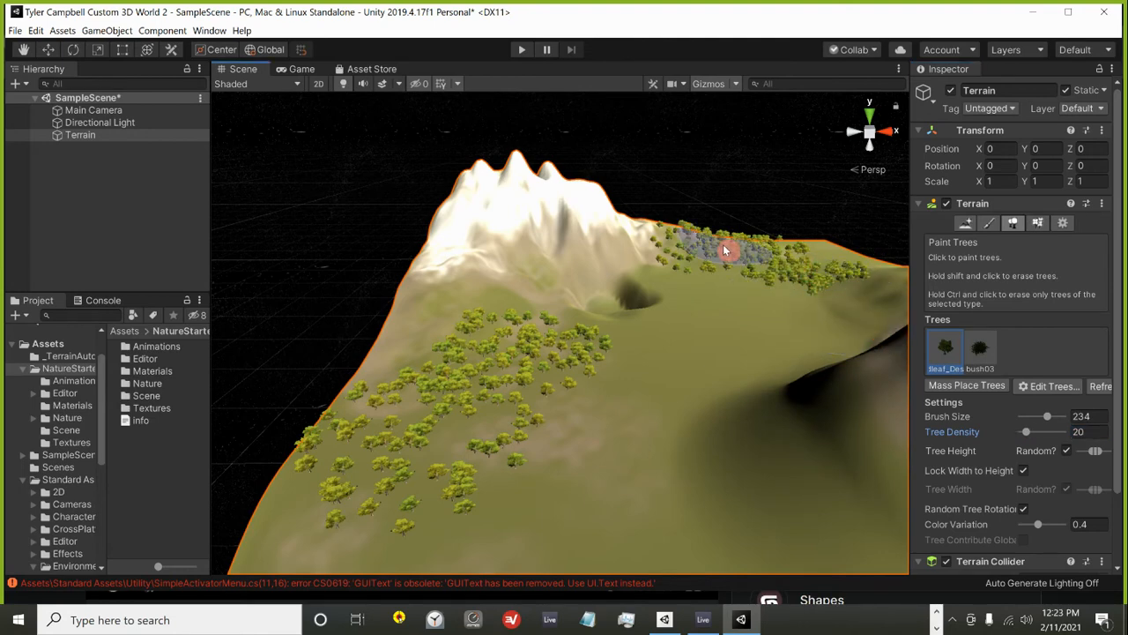
{"action": "left_click", "coordinate": [826, 256]}
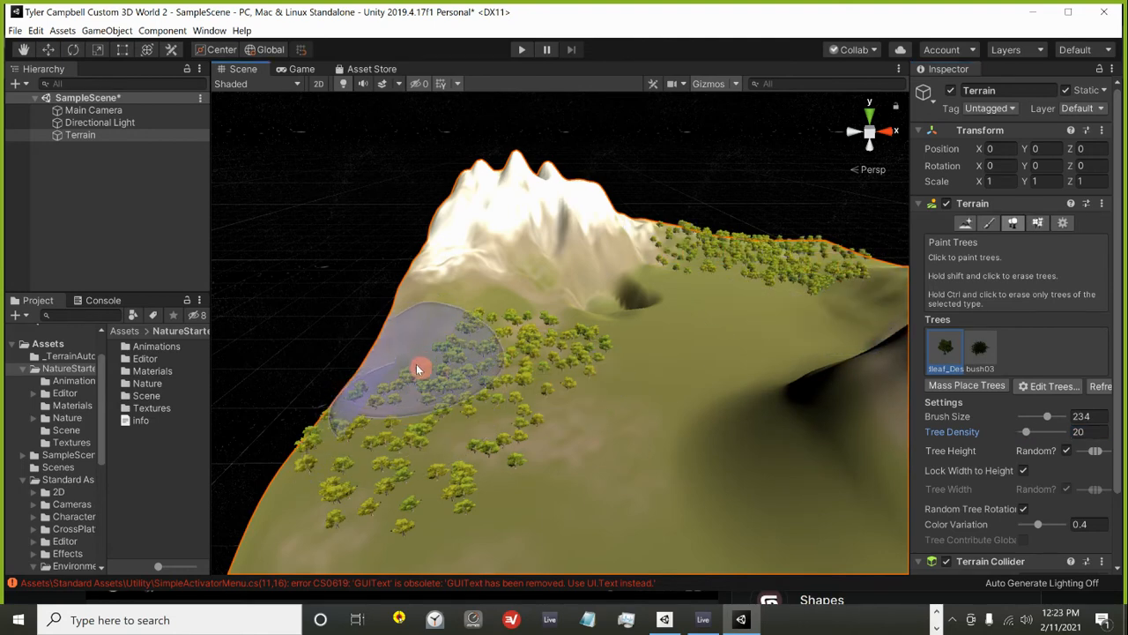
Set the brush size to 38 and paint a winding band of broadleaf trees along the base of the second mountain toward the near terrain edge.
{"action": "scroll", "coordinate": [421, 398], "scroll_direction": "down", "scroll_amount": 3}
{"action": "left_click_drag", "start_coordinate": [421, 398], "coordinate": [745, 361], "text": "alt"}
{"action": "left_click_drag", "start_coordinate": [1047, 417], "coordinate": [1035, 417]}
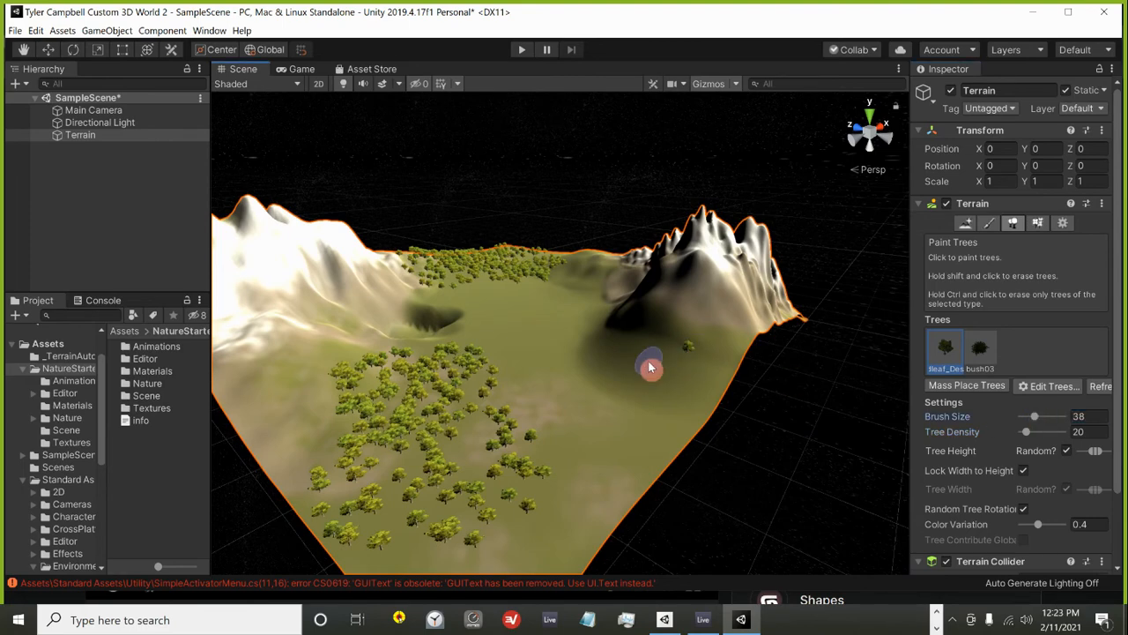
{"action": "left_click", "coordinate": [670, 365]}
{"action": "mouse_move", "coordinate": [670, 364]}
{"action": "left_mouse_down"}
{"action": "mouse_move", "coordinate": [626, 350]}
{"action": "mouse_move", "coordinate": [647, 351]}
{"action": "mouse_move", "coordinate": [662, 397]}
{"action": "mouse_move", "coordinate": [626, 361]}
{"action": "mouse_move", "coordinate": [598, 276]}
{"action": "left_mouse_up"}
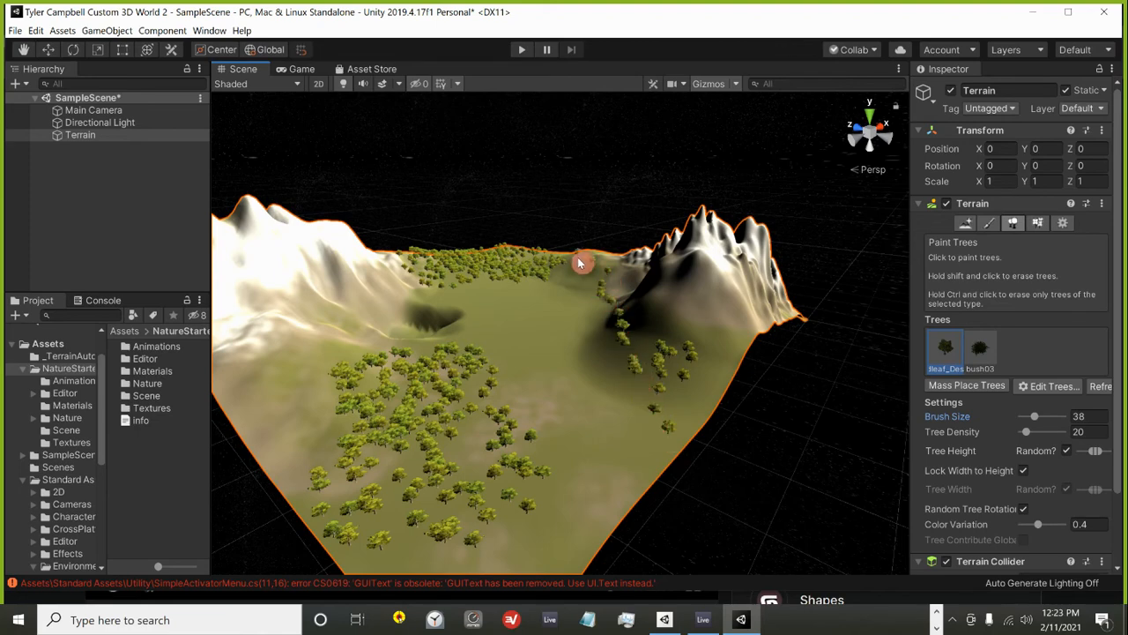
{"action": "mouse_move", "coordinate": [581, 263]}
{"action": "left_mouse_down"}
{"action": "mouse_move", "coordinate": [605, 269]}
{"action": "mouse_move", "coordinate": [651, 448]}
{"action": "left_mouse_up"}
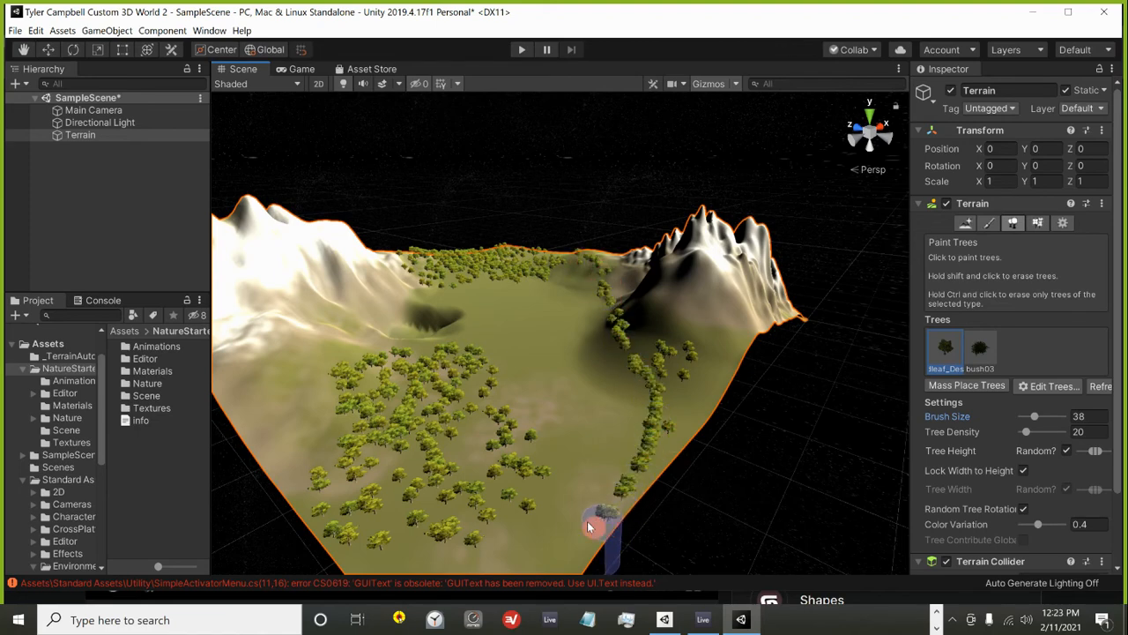
Undo the near part of the tree band, paint scattered broadleaf trees near the cluster, and add a strip along the first mountain's foot.
{"action": "key", "text": "ctrl+z"}
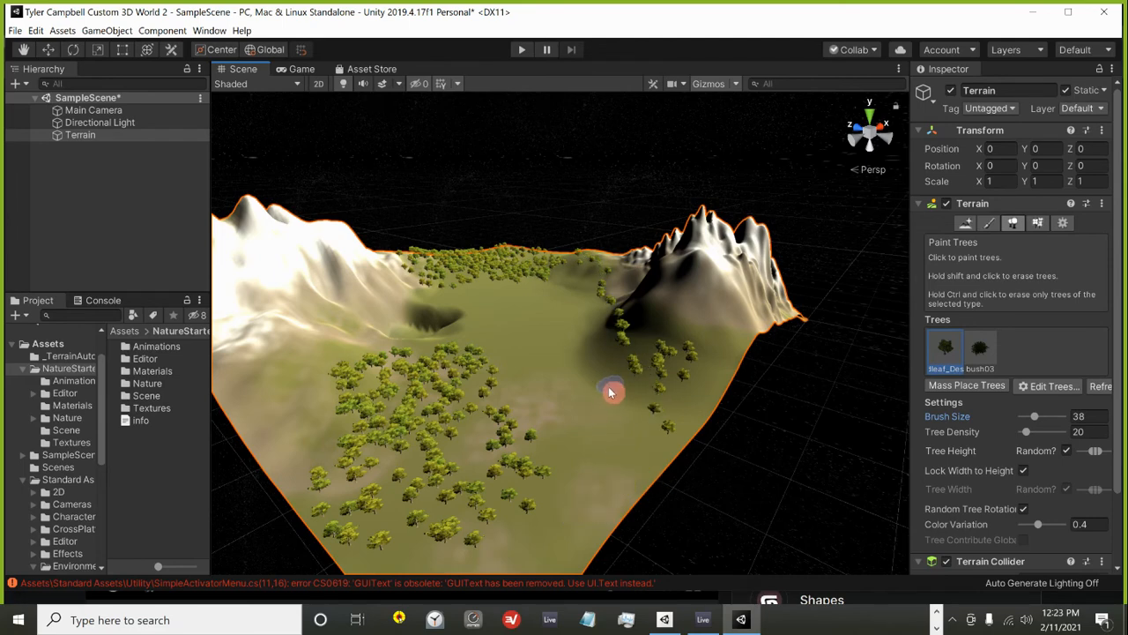
{"action": "left_click", "coordinate": [629, 433]}
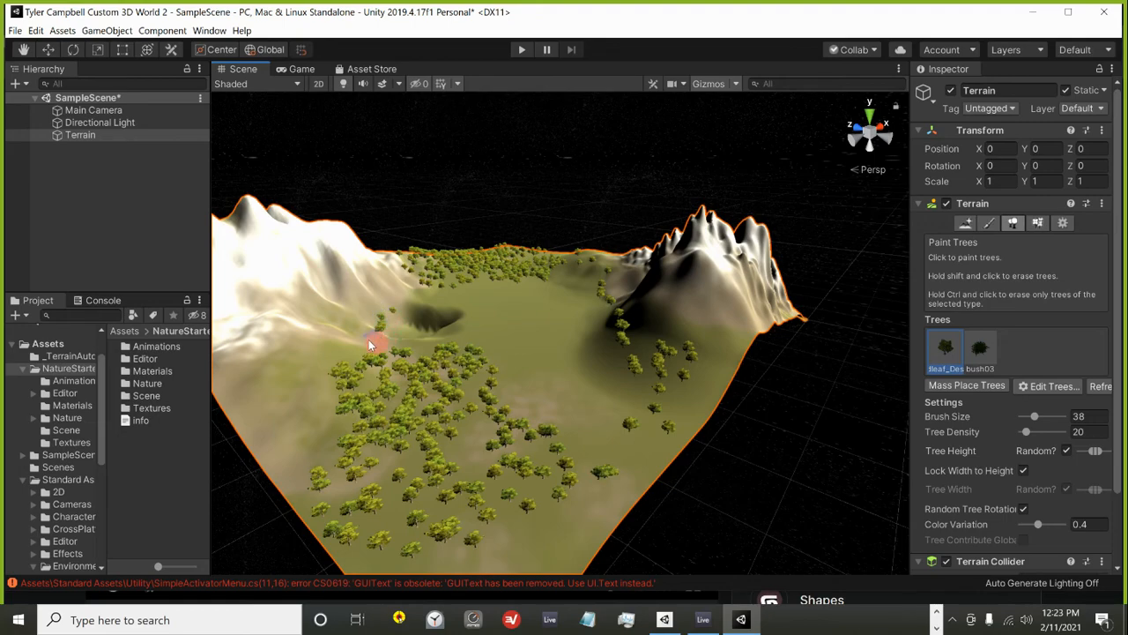
{"action": "mouse_move", "coordinate": [331, 348]}
{"action": "left_mouse_down"}
{"action": "mouse_move", "coordinate": [298, 382]}
{"action": "mouse_move", "coordinate": [312, 424]}
{"action": "left_mouse_up"}
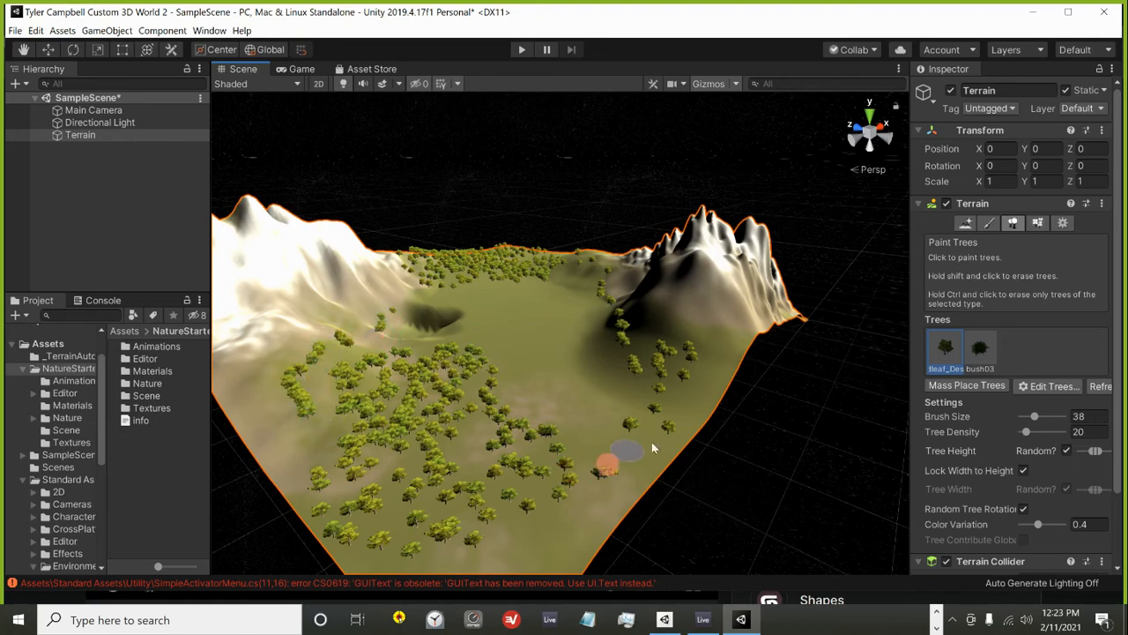
Choose the bush03 tree type, set the brush size to 140, and paint bushes over the broadleaf tree cluster.
{"action": "scroll", "coordinate": [466, 411], "scroll_direction": "up", "scroll_amount": 8}
{"action": "middle_click_drag", "start_coordinate": [474, 410], "coordinate": [552, 461]}
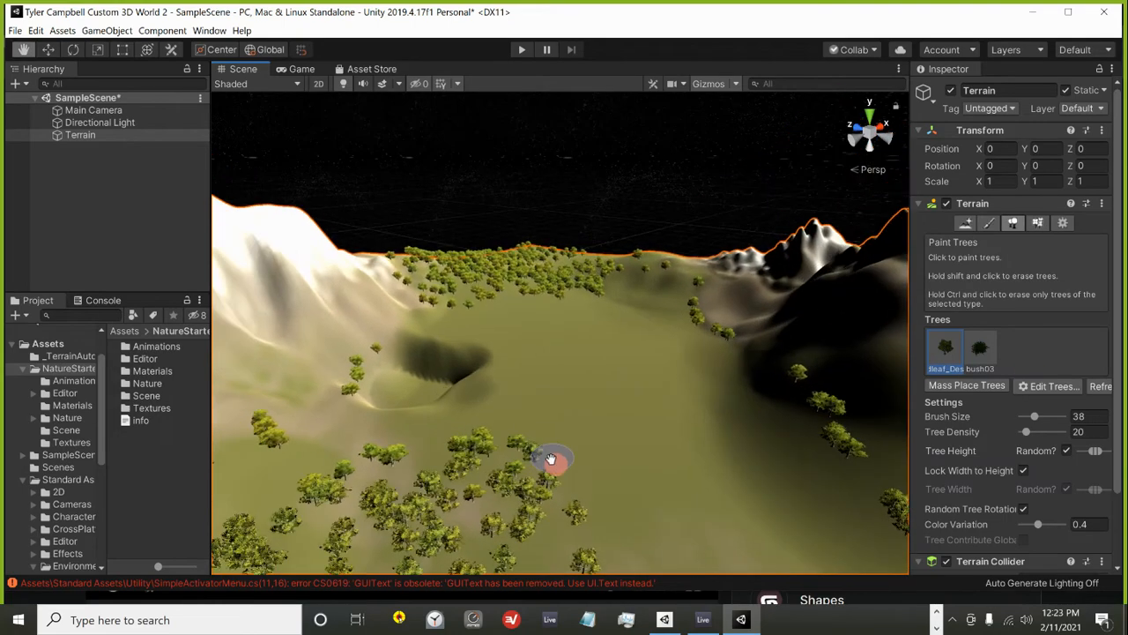
{"action": "scroll", "coordinate": [548, 452], "scroll_direction": "down", "scroll_amount": 2}
{"action": "scroll", "coordinate": [547, 451], "scroll_direction": "down", "scroll_amount": 4}
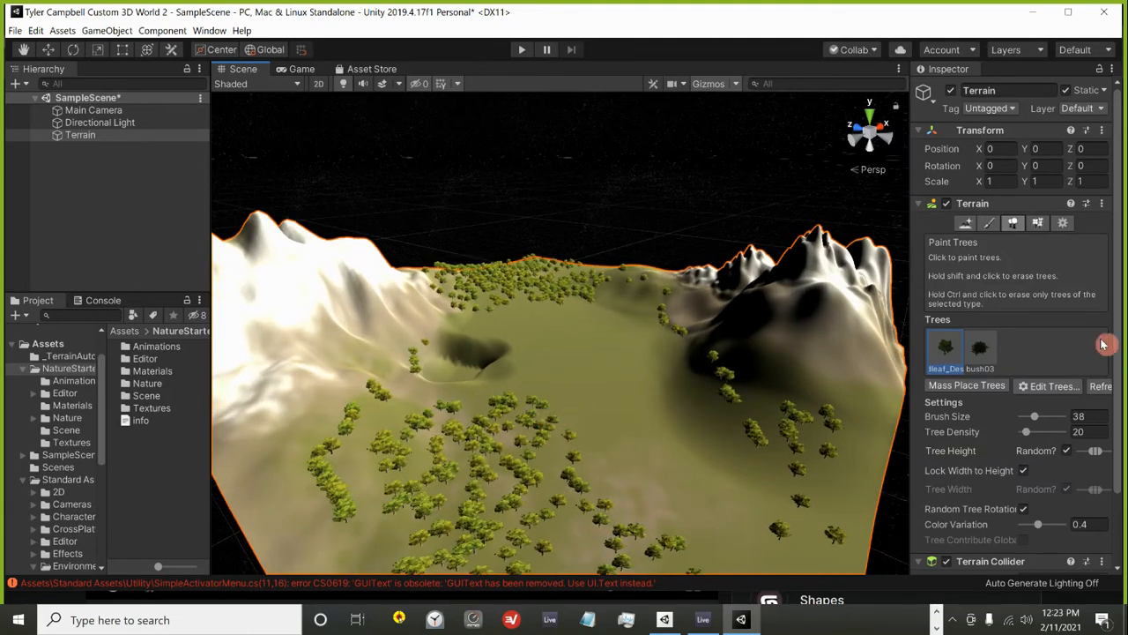
{"action": "left_click", "coordinate": [988, 348]}
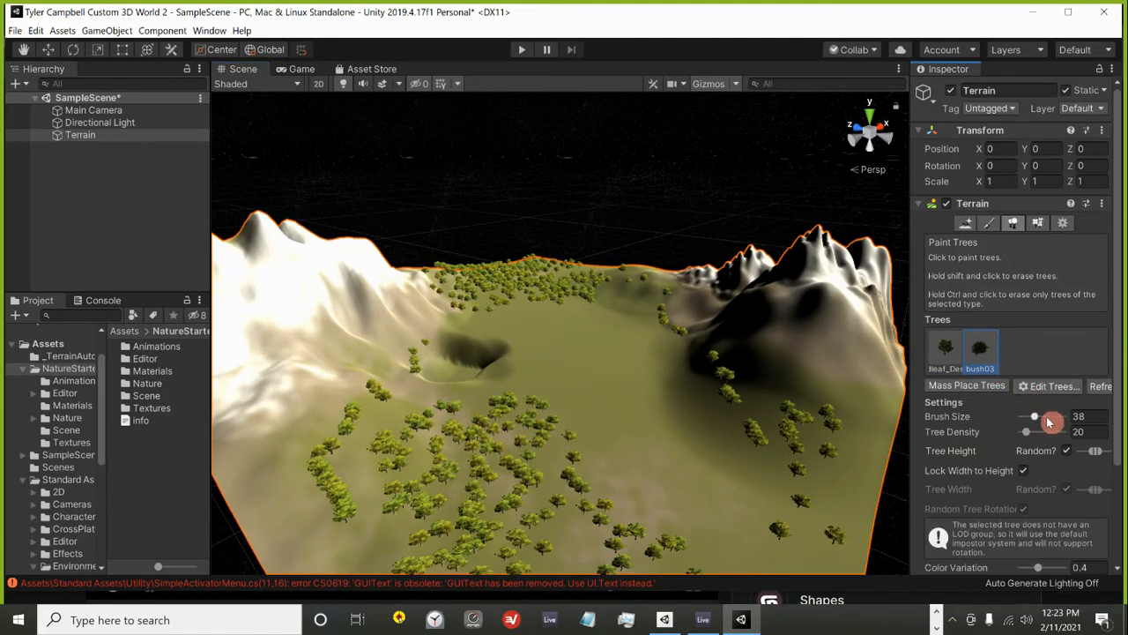
{"action": "left_click", "coordinate": [427, 433]}
{"action": "scroll", "coordinate": [427, 433], "scroll_direction": "up", "scroll_amount": 10}
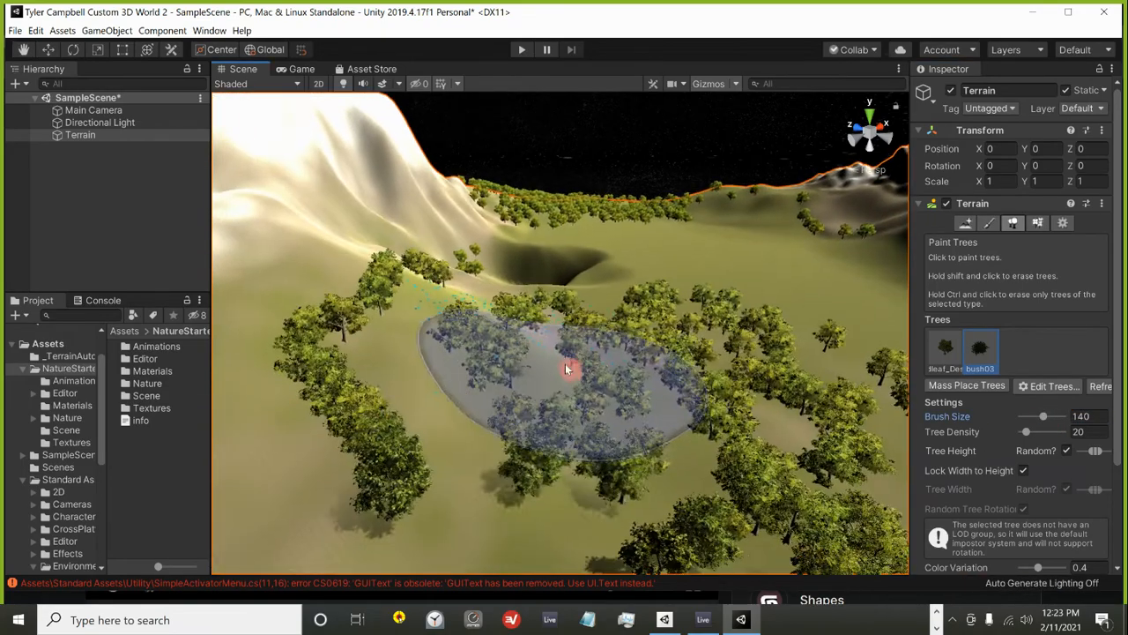
{"action": "scroll", "coordinate": [555, 394], "scroll_direction": "down", "scroll_amount": 10}
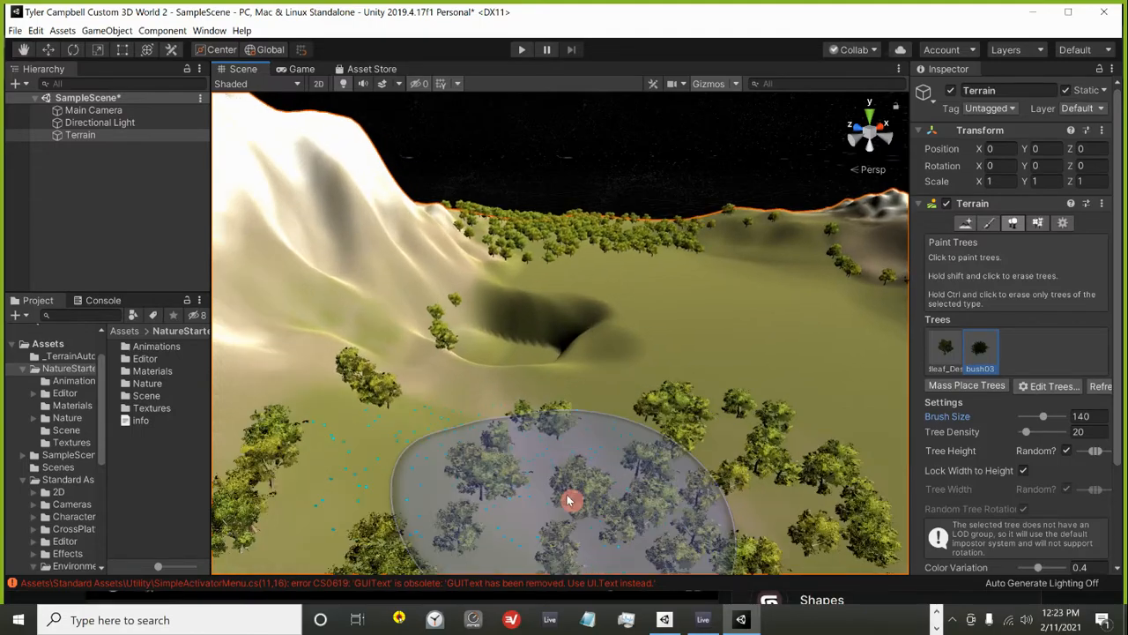
Paint more bushes through the near tree cluster, around the crater and on the near plain below the second mountain.
{"action": "scroll", "coordinate": [584, 465], "scroll_direction": "up", "scroll_amount": 8}
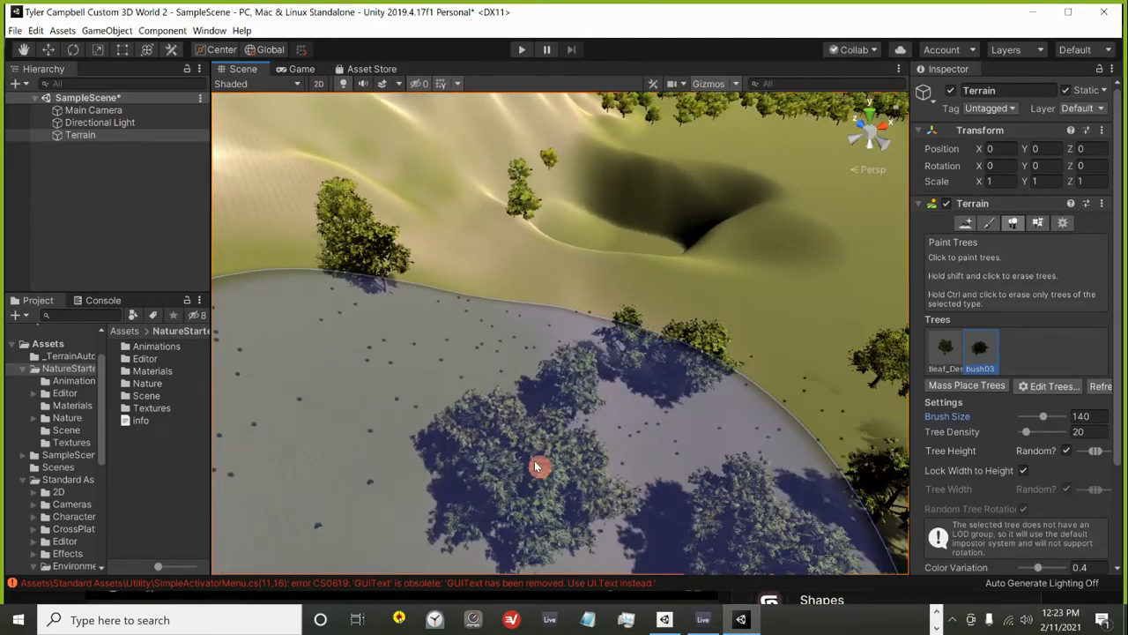
{"action": "scroll", "coordinate": [875, 498], "scroll_direction": "down", "scroll_amount": 8}
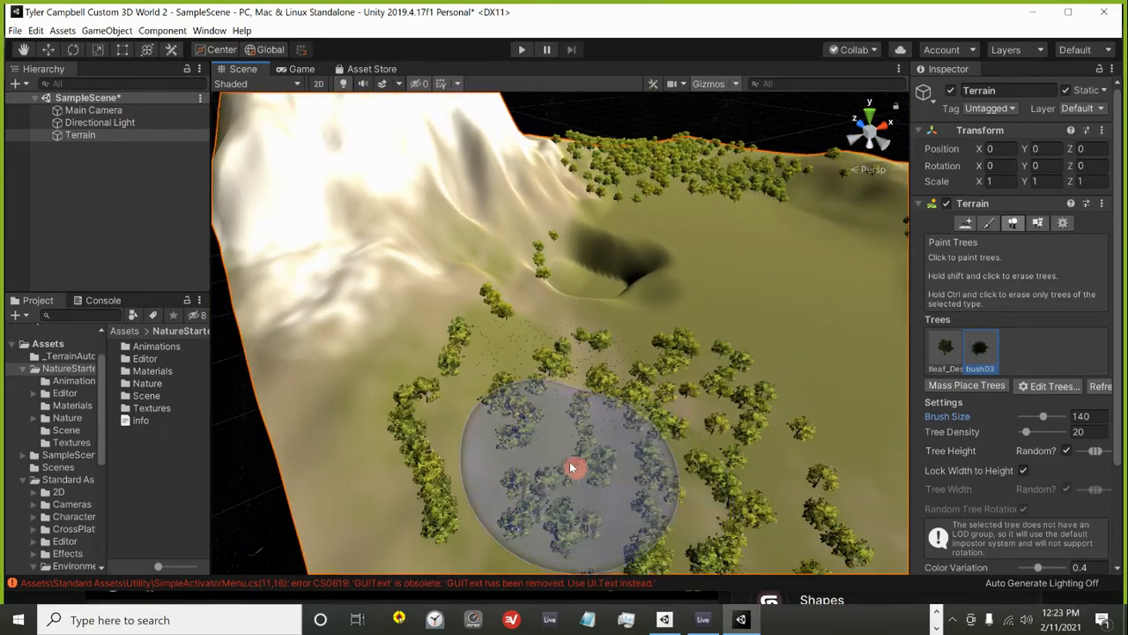
{"action": "scroll", "coordinate": [553, 459], "scroll_direction": "up", "scroll_amount": 6}
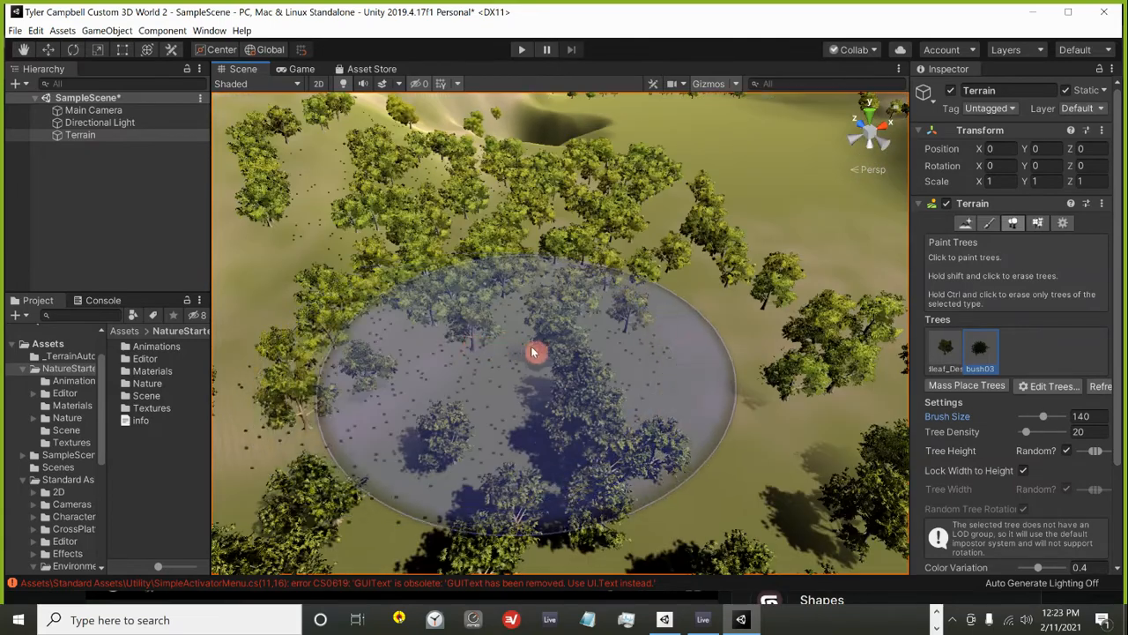
{"action": "scroll", "coordinate": [536, 353], "scroll_direction": "down", "scroll_amount": 6}
{"action": "scroll", "coordinate": [715, 232], "scroll_direction": "down", "scroll_amount": 4}
{"action": "middle_click_drag", "start_coordinate": [715, 232], "coordinate": [605, 335]}
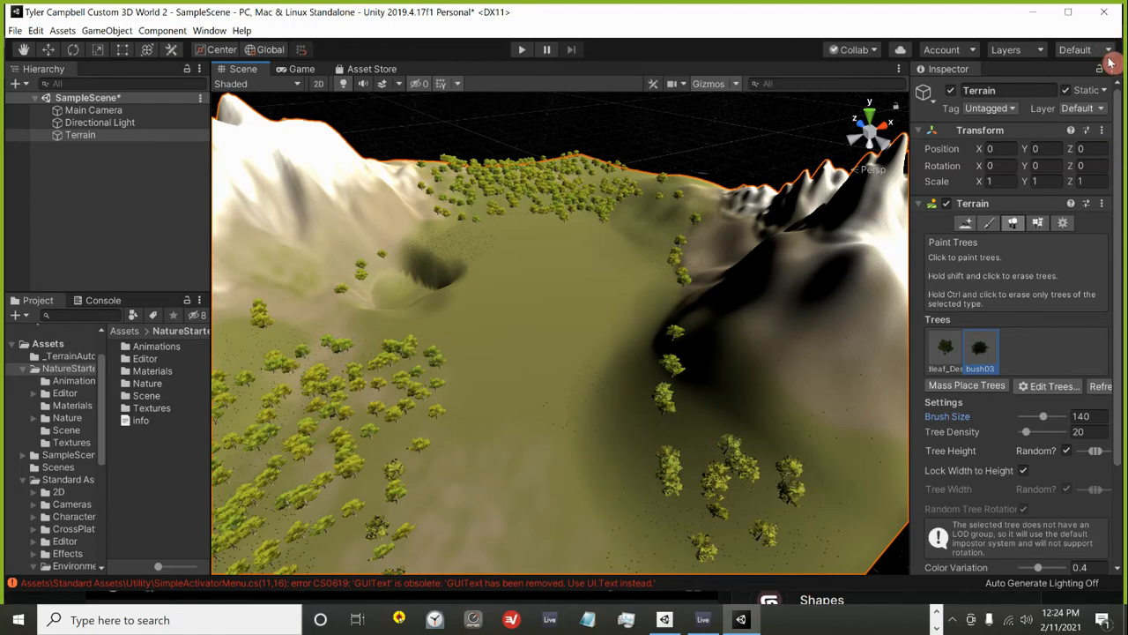
{"action": "mouse_move", "coordinate": [457, 276]}
{"action": "middle_mouse_down"}
{"action": "mouse_move", "coordinate": [531, 272]}
{"action": "mouse_move", "coordinate": [565, 304]}
{"action": "mouse_move", "coordinate": [578, 269]}
{"action": "mouse_move", "coordinate": [624, 287]}
{"action": "mouse_move", "coordinate": [599, 371]}
{"action": "mouse_move", "coordinate": [553, 225]}
{"action": "middle_mouse_up"}
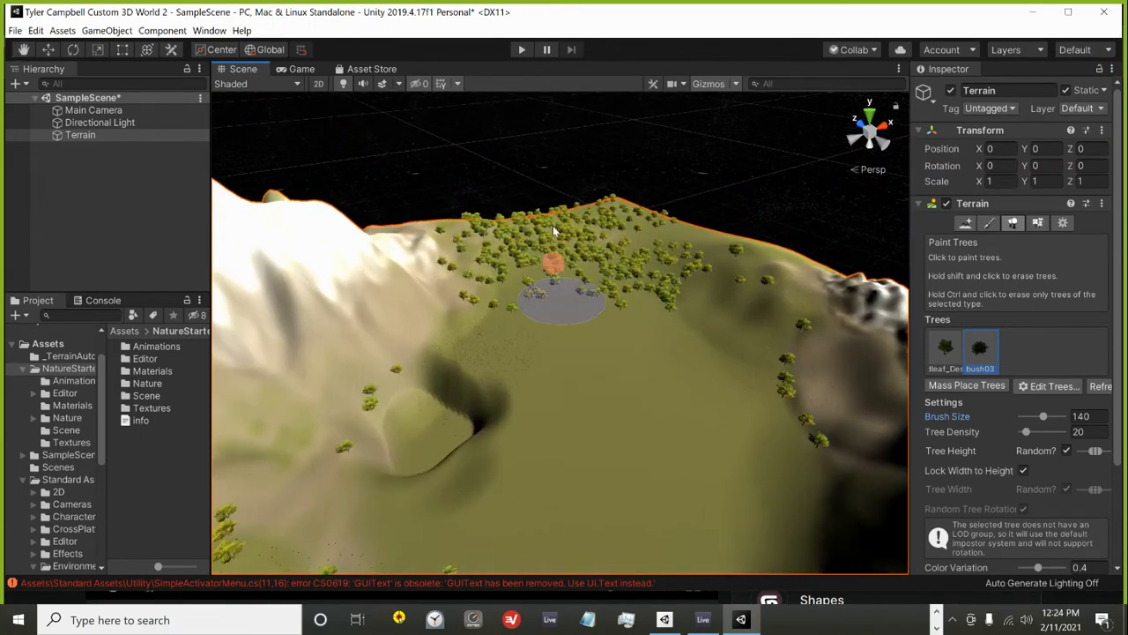
Place the WaterProDaytime prefab from the Standard Assets Environment water prefabs inside the crater.
{"action": "left_click", "coordinate": [70, 479]}
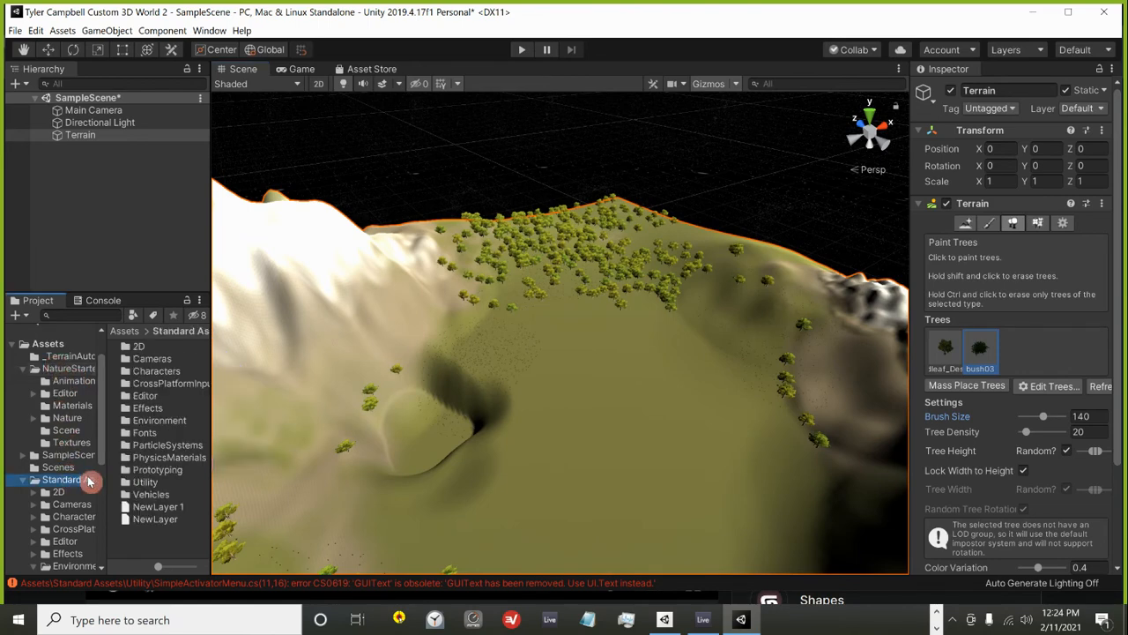
{"action": "left_click", "coordinate": [139, 422]}
{"action": "double_click", "coordinate": [139, 425]}
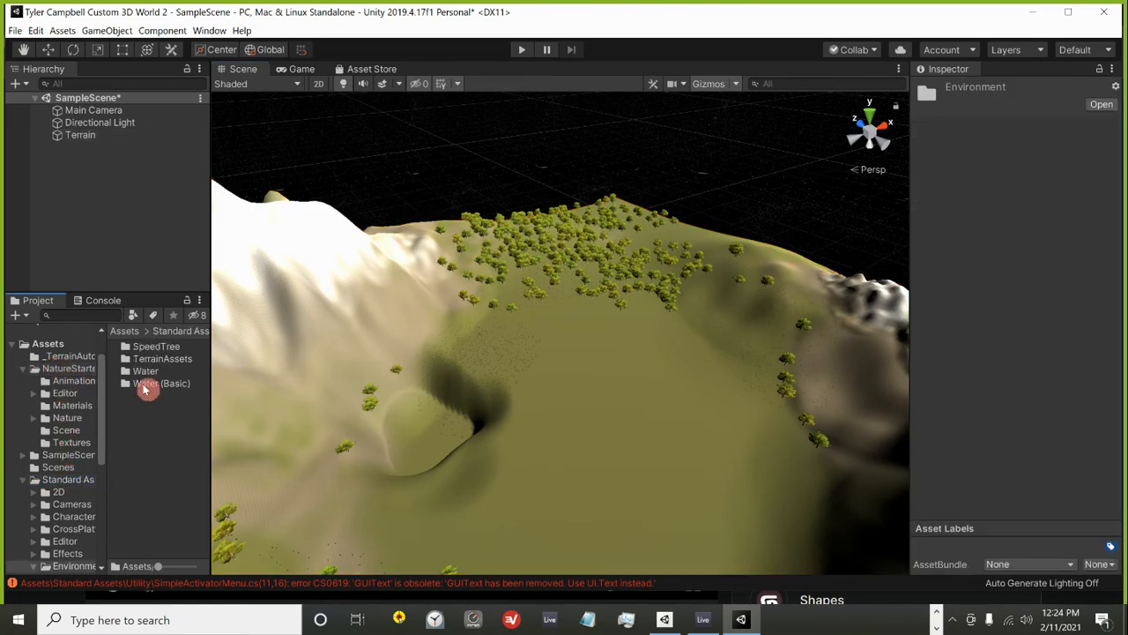
{"action": "left_click", "coordinate": [146, 375]}
{"action": "double_click", "coordinate": [146, 376]}
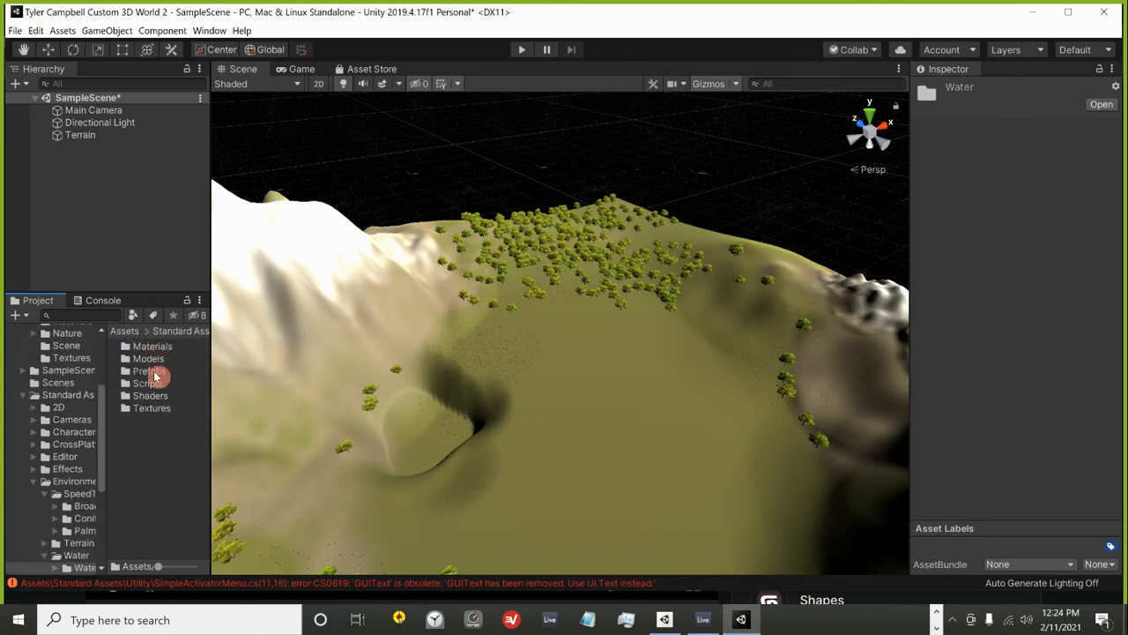
{"action": "left_click", "coordinate": [155, 376]}
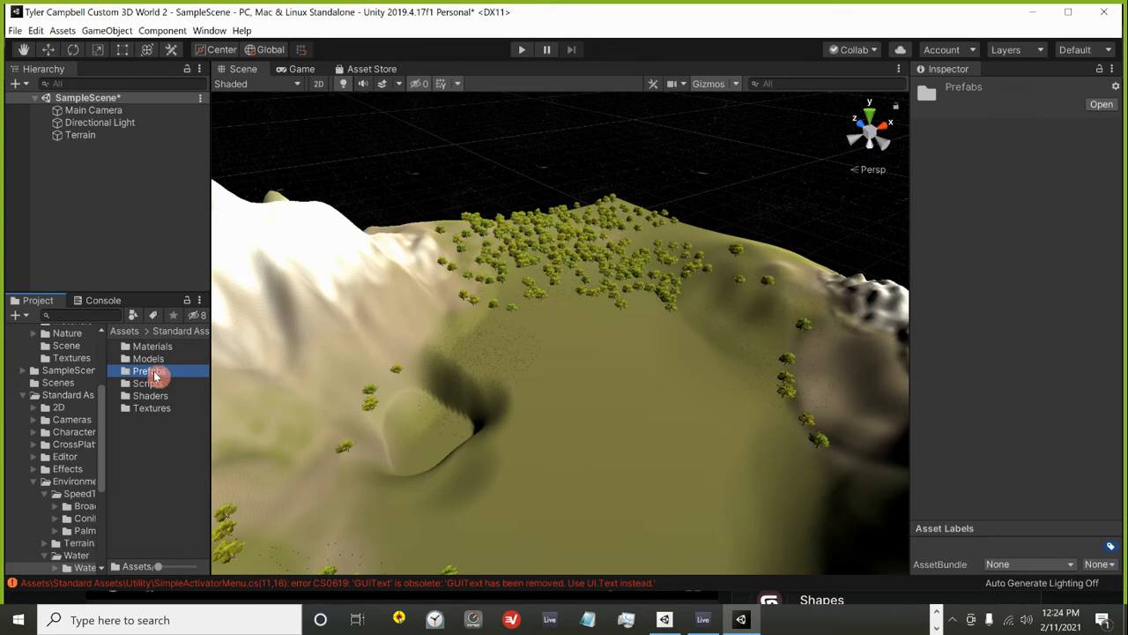
{"action": "double_click", "coordinate": [155, 376]}
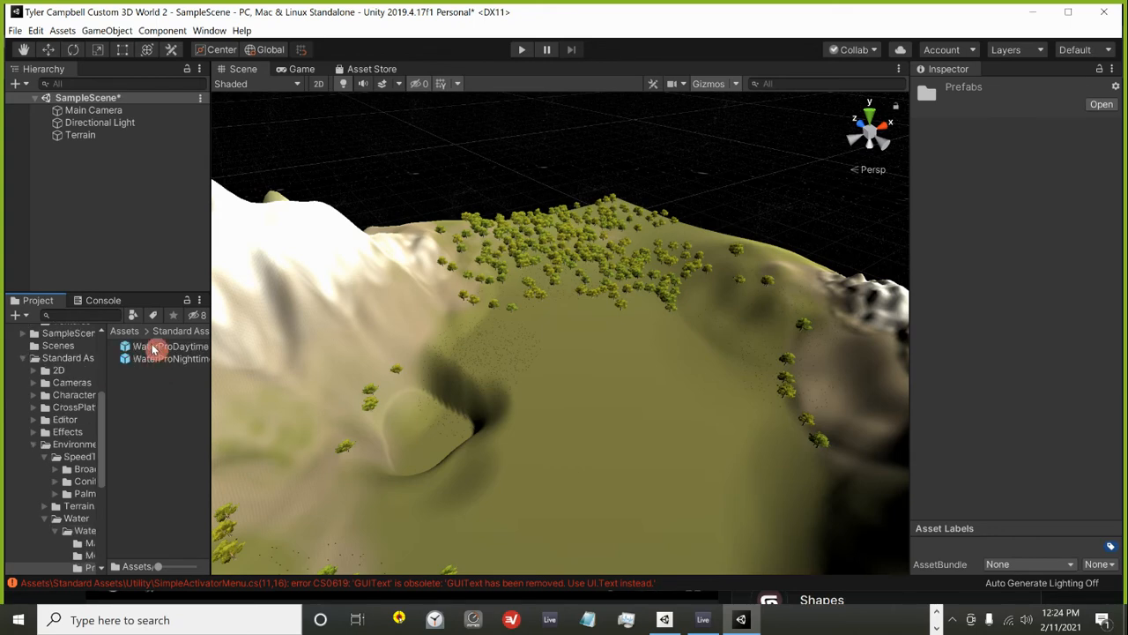
{"action": "left_click_drag", "start_coordinate": [152, 348], "coordinate": [418, 441]}
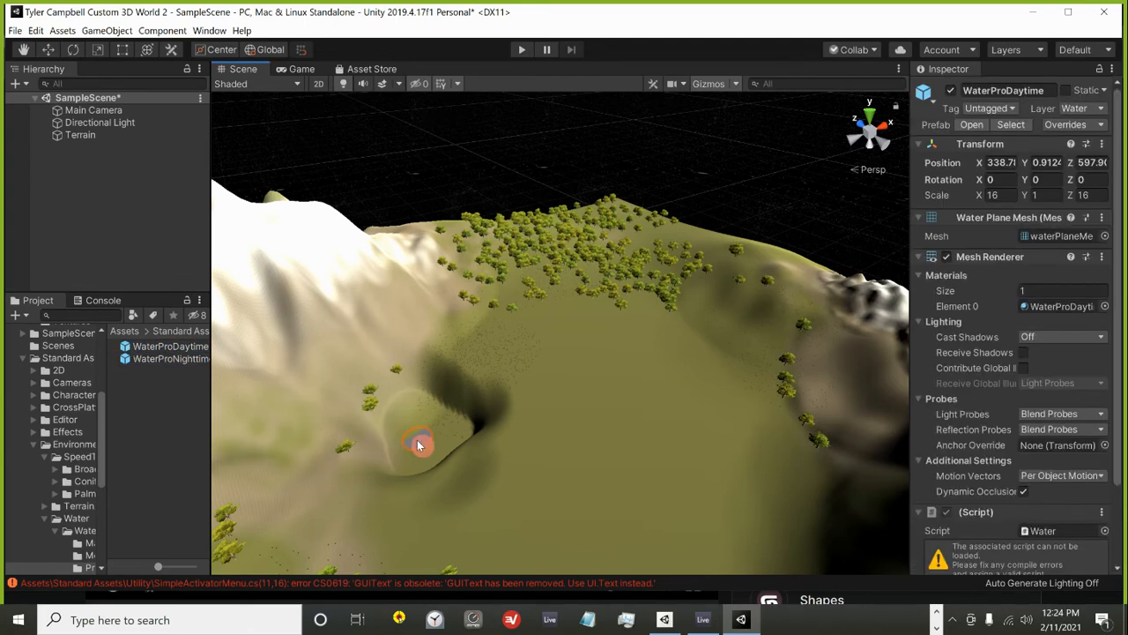
Raise the water plane to Y 21.2 and scale it to about 68.8 in X and 146.2 in Z to fill the crater.
{"action": "left_click", "coordinate": [50, 50]}
{"action": "left_click_drag", "start_coordinate": [412, 401], "coordinate": [402, 385]}
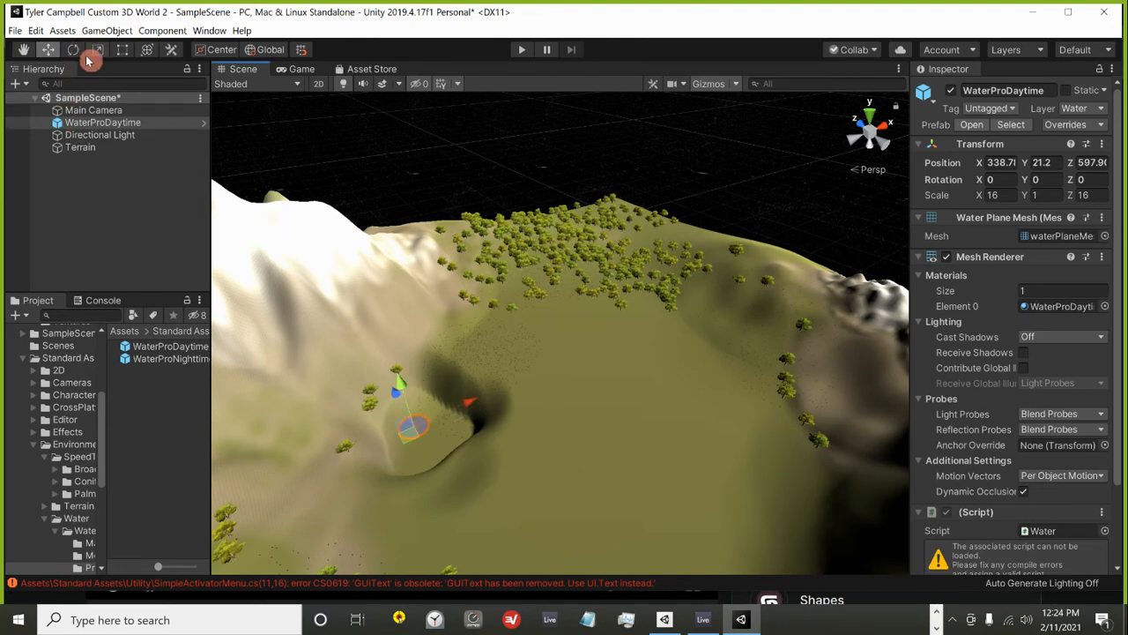
{"action": "left_click", "coordinate": [98, 50]}
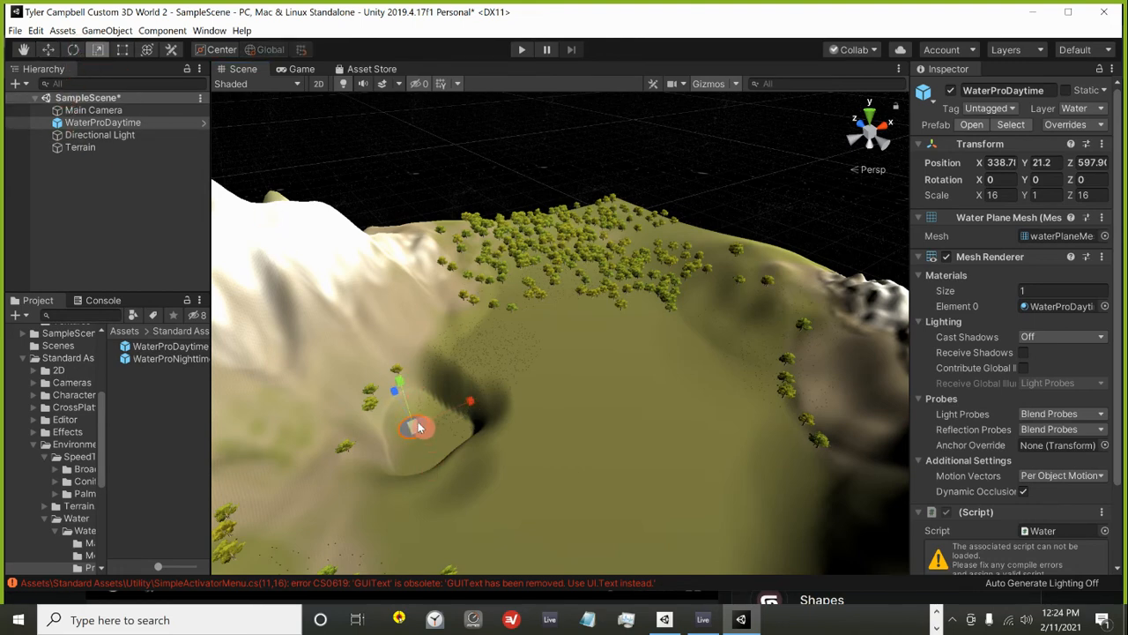
{"action": "left_click_drag", "start_coordinate": [401, 403], "coordinate": [621, 327]}
{"action": "left_click_drag", "start_coordinate": [396, 386], "coordinate": [358, 334]}
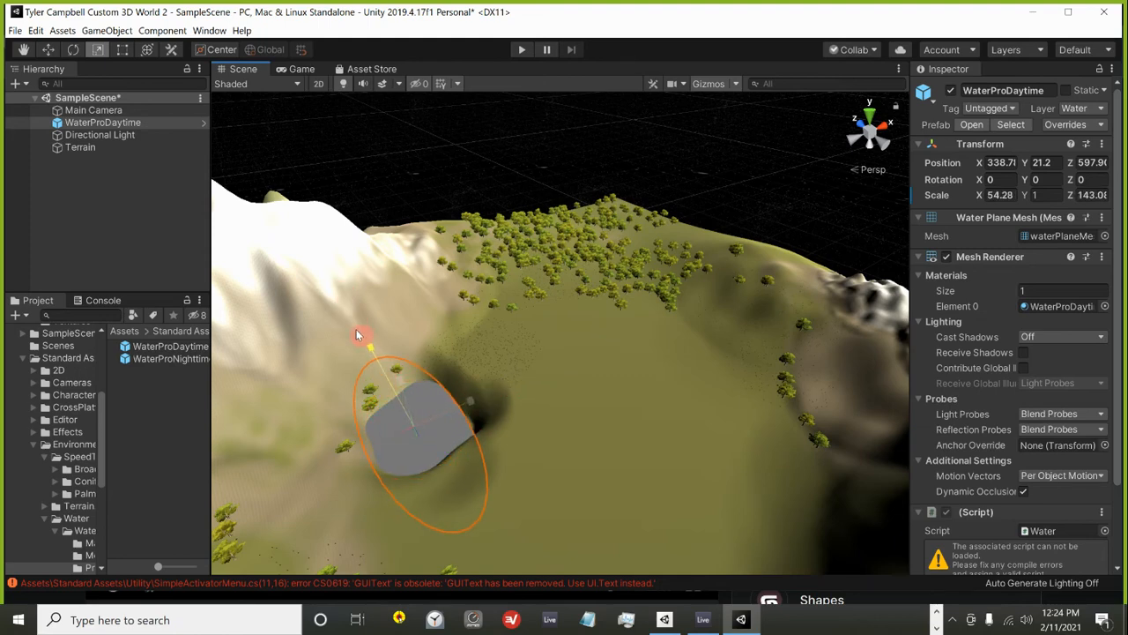
{"action": "left_click_drag", "start_coordinate": [453, 396], "coordinate": [489, 390]}
Examine how the water plane fits the crater from close up and from across the terrain.
{"action": "scroll", "coordinate": [424, 450], "scroll_direction": "up", "scroll_amount": 5}
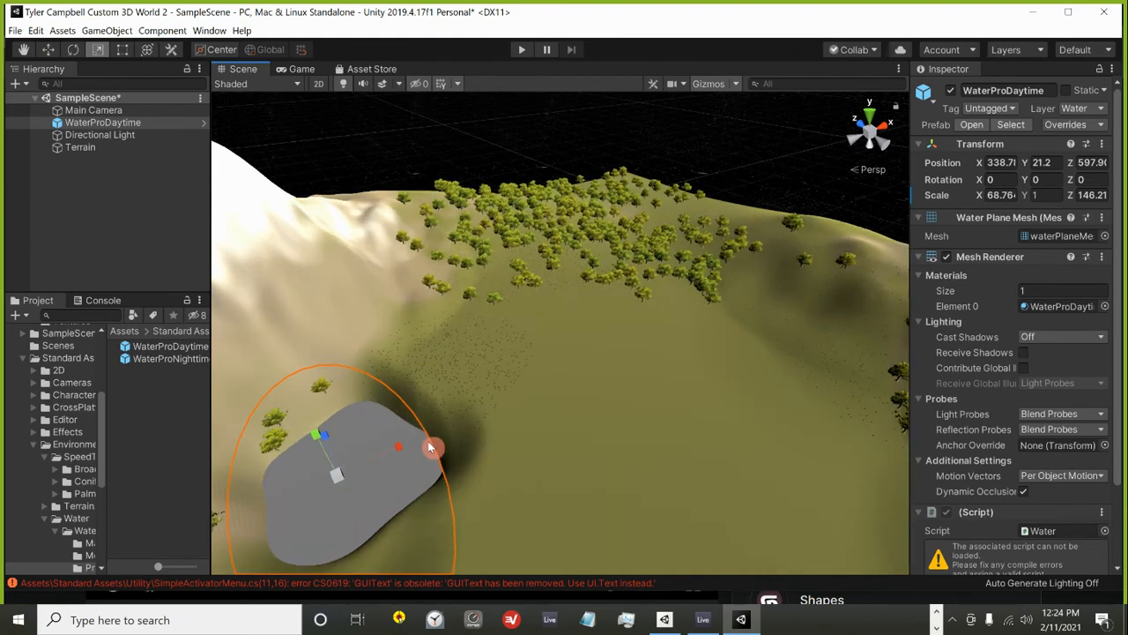
{"action": "middle_click_drag", "start_coordinate": [428, 441], "coordinate": [497, 375]}
{"action": "scroll", "coordinate": [495, 372], "scroll_direction": "up", "scroll_amount": 5}
{"action": "scroll", "coordinate": [481, 331], "scroll_direction": "up", "scroll_amount": 4}
{"action": "scroll", "coordinate": [479, 325], "scroll_direction": "down", "scroll_amount": 15}
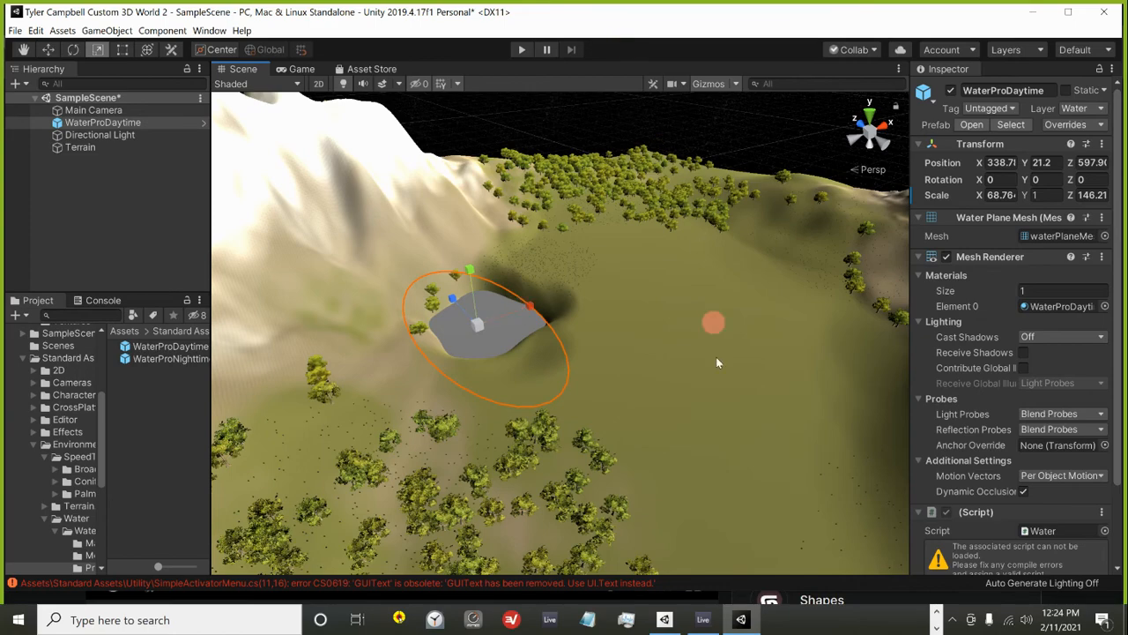
{"action": "middle_click_drag", "start_coordinate": [698, 357], "coordinate": [617, 356]}
{"action": "scroll", "coordinate": [563, 304], "scroll_direction": "down", "scroll_amount": 3}
{"action": "scroll", "coordinate": [567, 315], "scroll_direction": "down", "scroll_amount": 3}
{"action": "scroll", "coordinate": [570, 331], "scroll_direction": "up", "scroll_amount": 6}
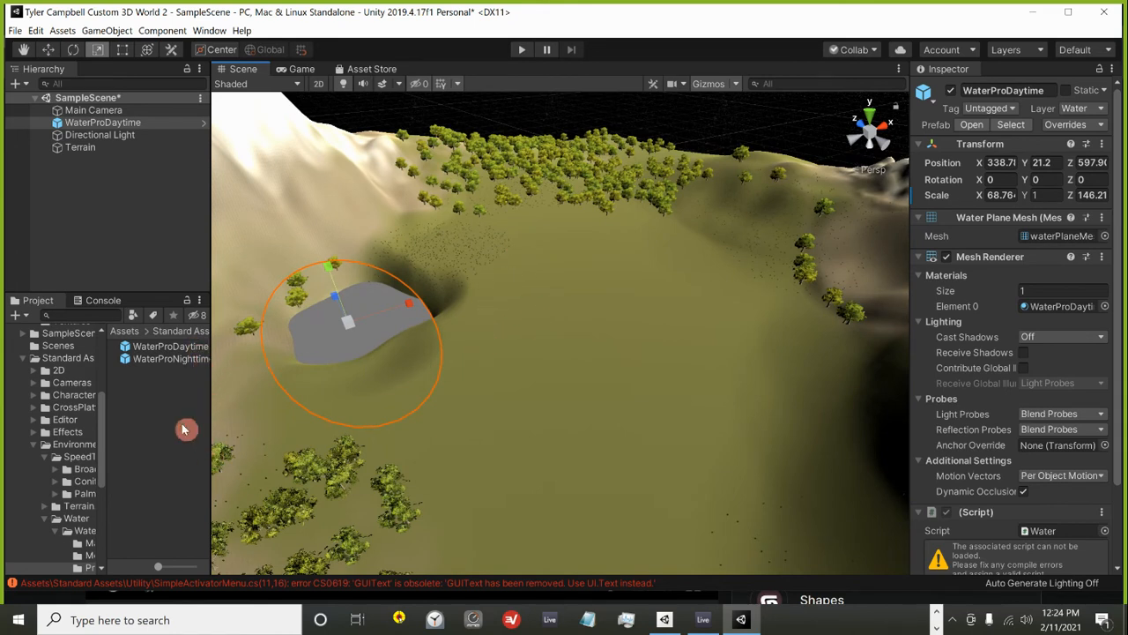
Place the FPSController prefab from the Standard Assets FirstPersonCharacter prefabs on the open plain beside the crater lake.
{"action": "scroll", "coordinate": [64, 388], "scroll_direction": "up", "scroll_amount": 5}
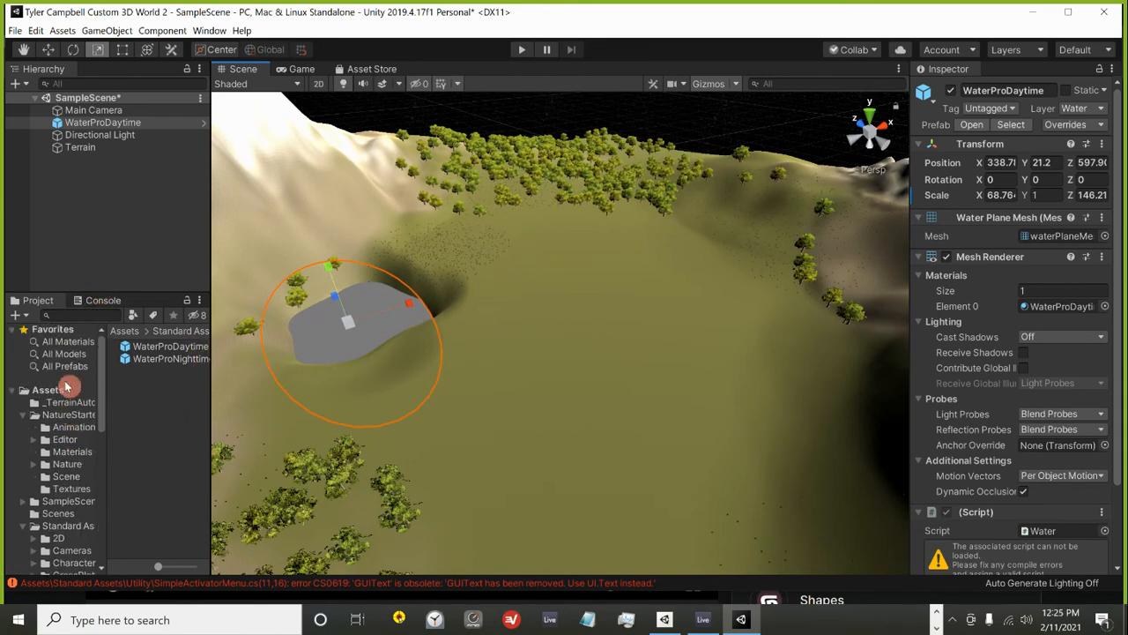
{"action": "scroll", "coordinate": [56, 407], "scroll_direction": "down", "scroll_amount": 3}
{"action": "left_click", "coordinate": [64, 434]}
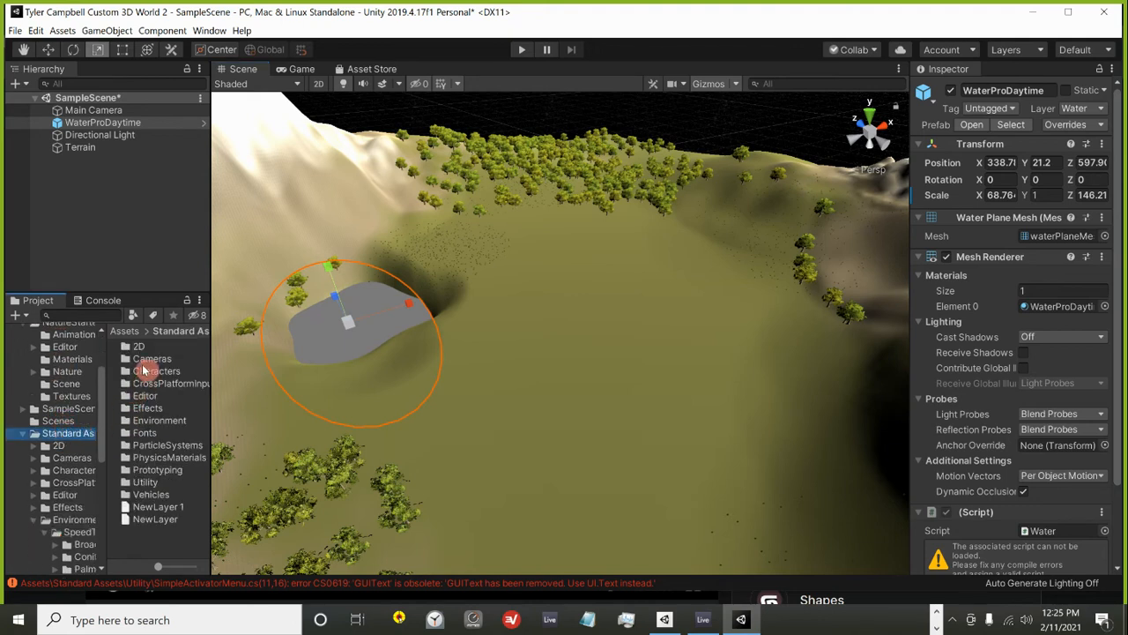
{"action": "double_click", "coordinate": [145, 371]}
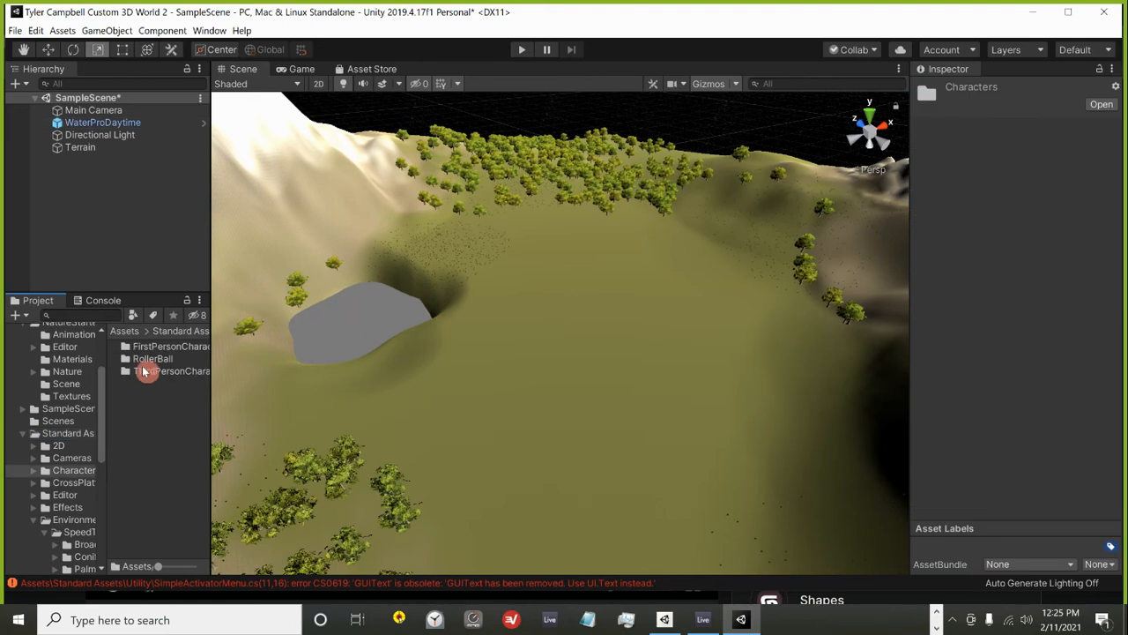
{"action": "left_click", "coordinate": [143, 348]}
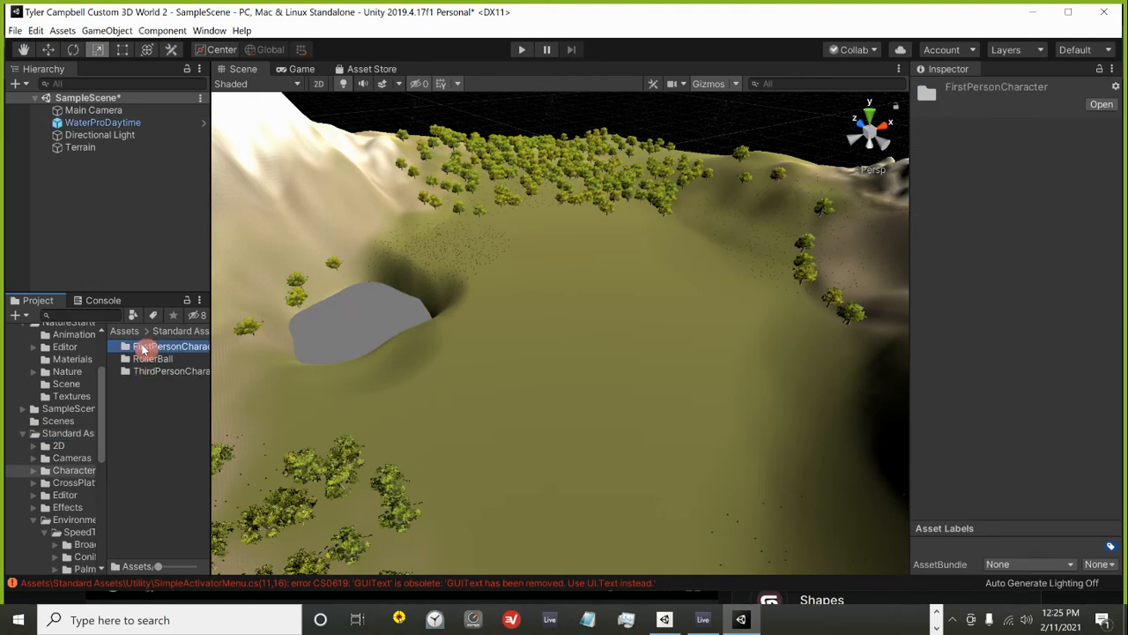
{"action": "double_click", "coordinate": [144, 349]}
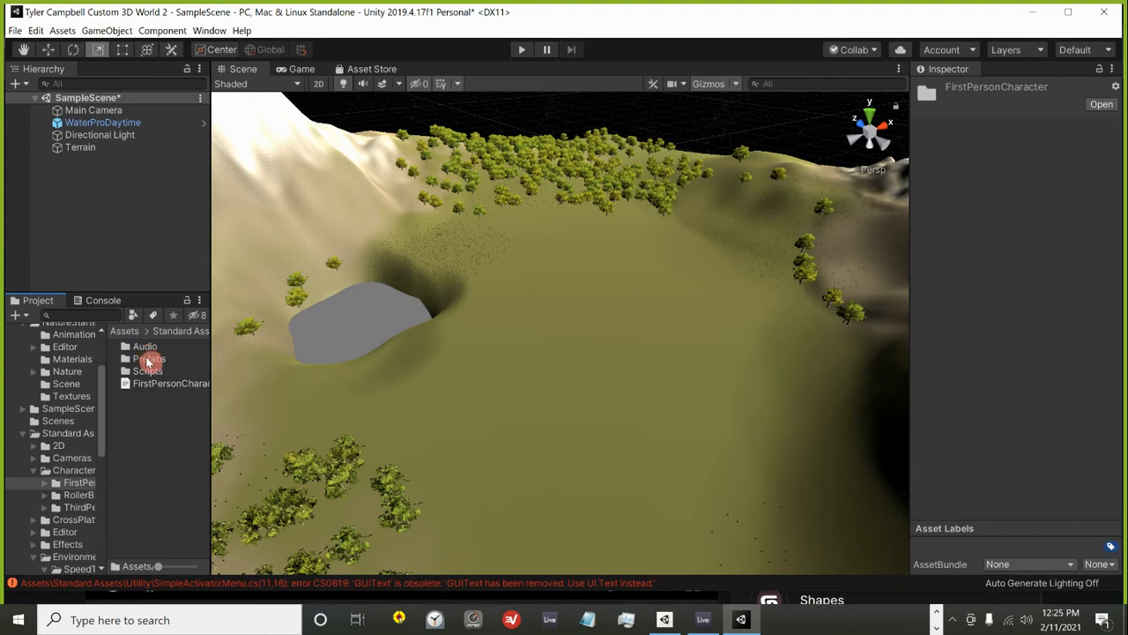
{"action": "double_click", "coordinate": [148, 360]}
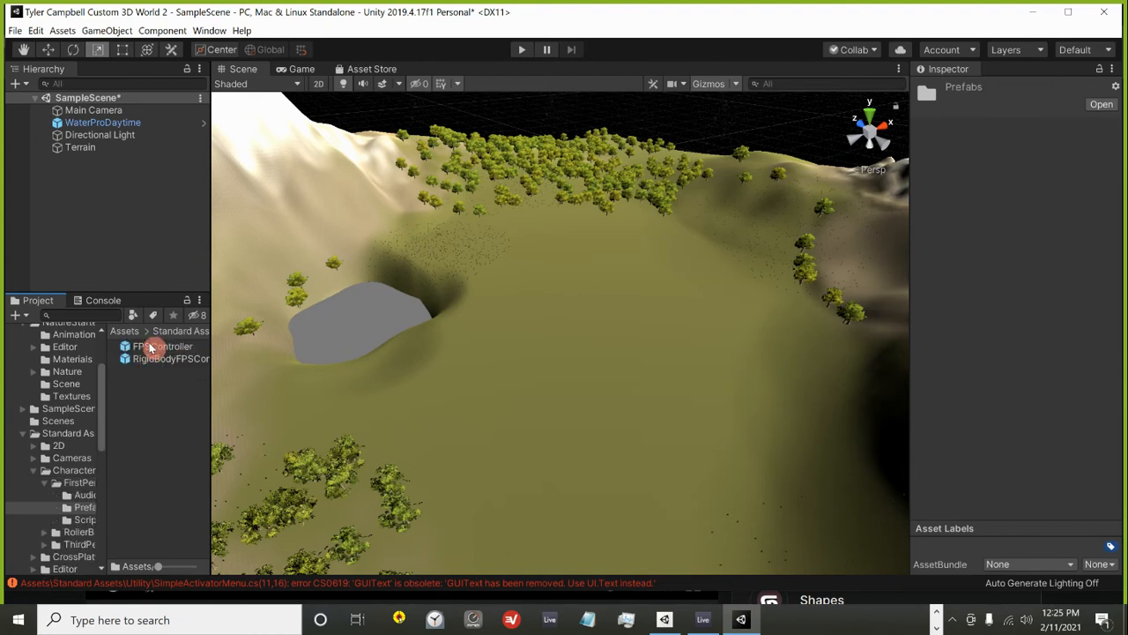
{"action": "left_click_drag", "start_coordinate": [150, 347], "coordinate": [465, 418]}
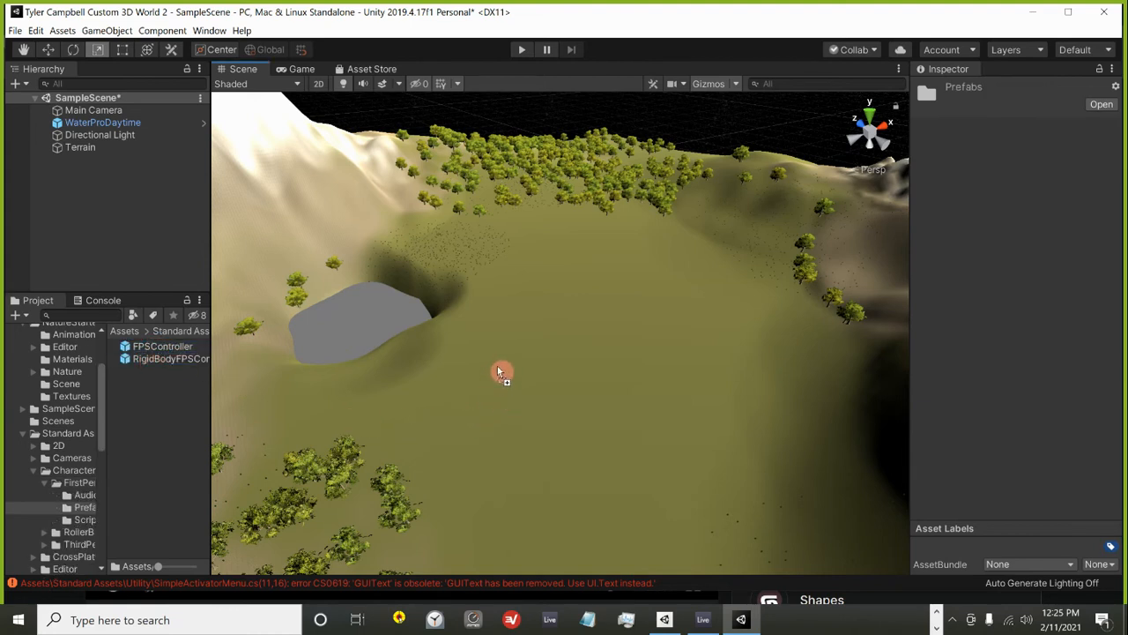
{"action": "left_click_drag", "start_coordinate": [499, 350], "coordinate": [500, 350]}
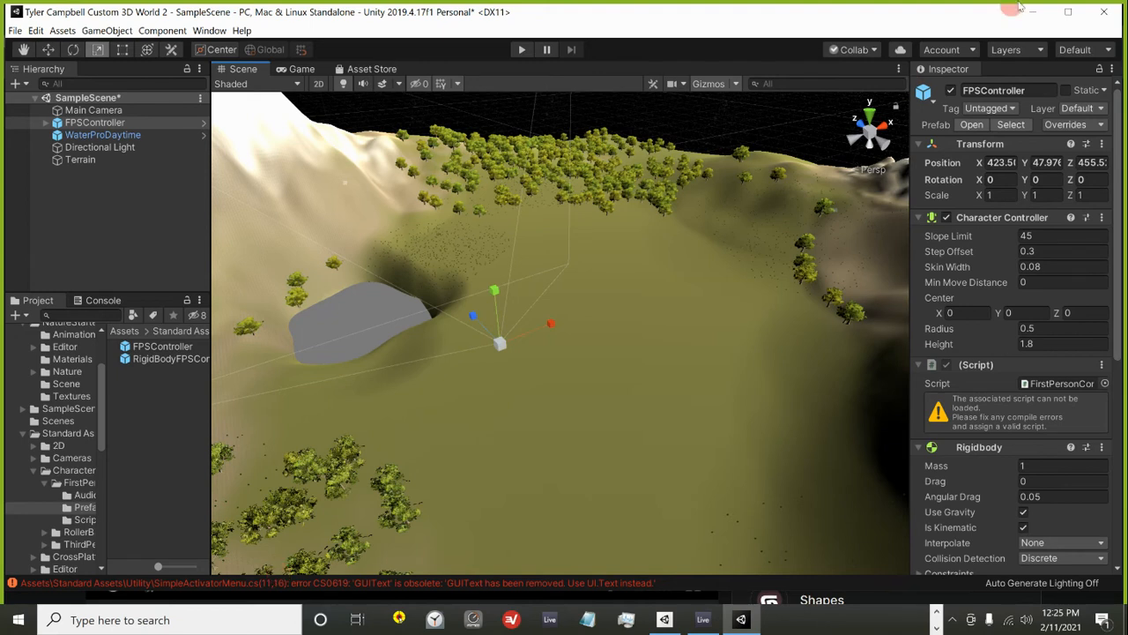
Show the Console and dock it above the Scene view.
{"action": "left_click", "coordinate": [111, 302]}
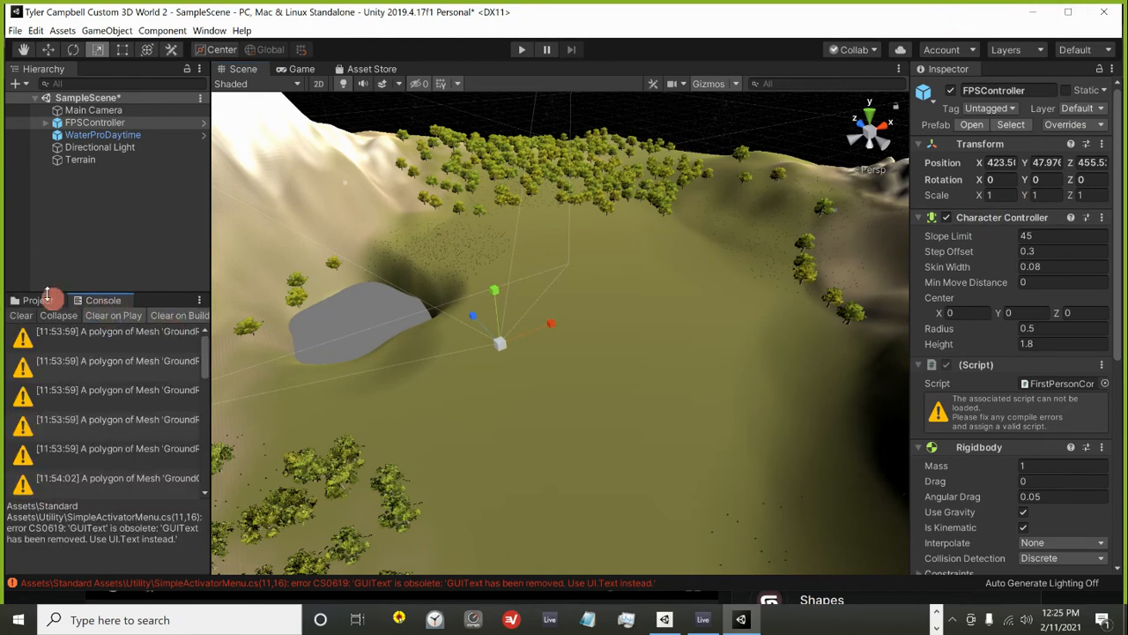
{"action": "left_click_drag", "start_coordinate": [87, 302], "coordinate": [465, 141]}
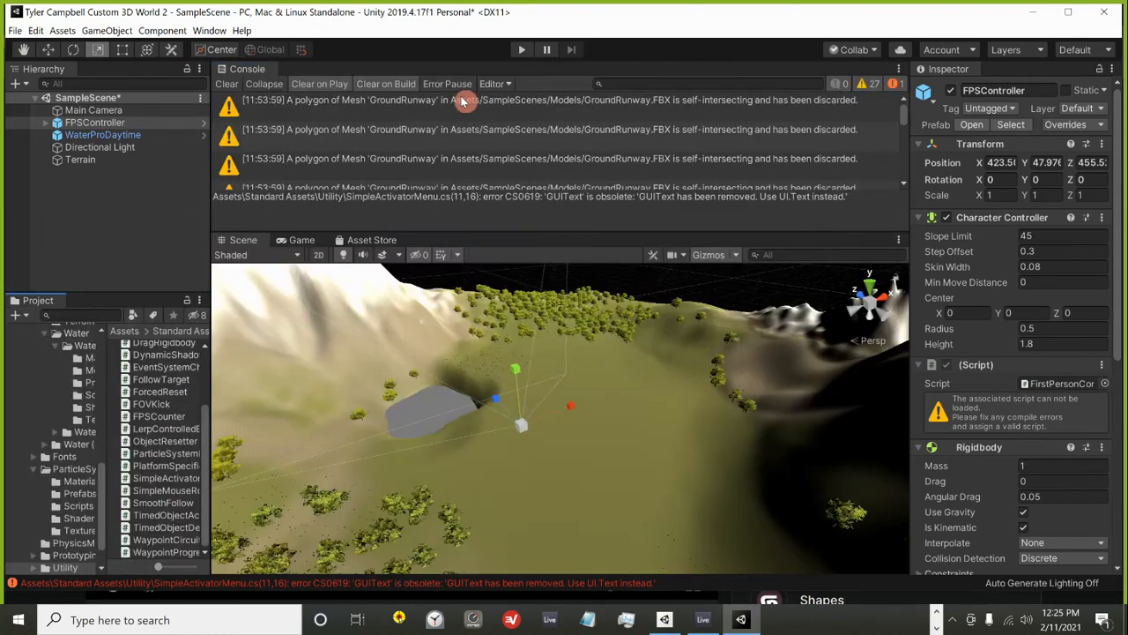
Clear the GroundRunway mesh warnings from the Console and read the full SimpleActivatorMenu.cs compile error.
{"action": "left_click", "coordinate": [424, 143]}
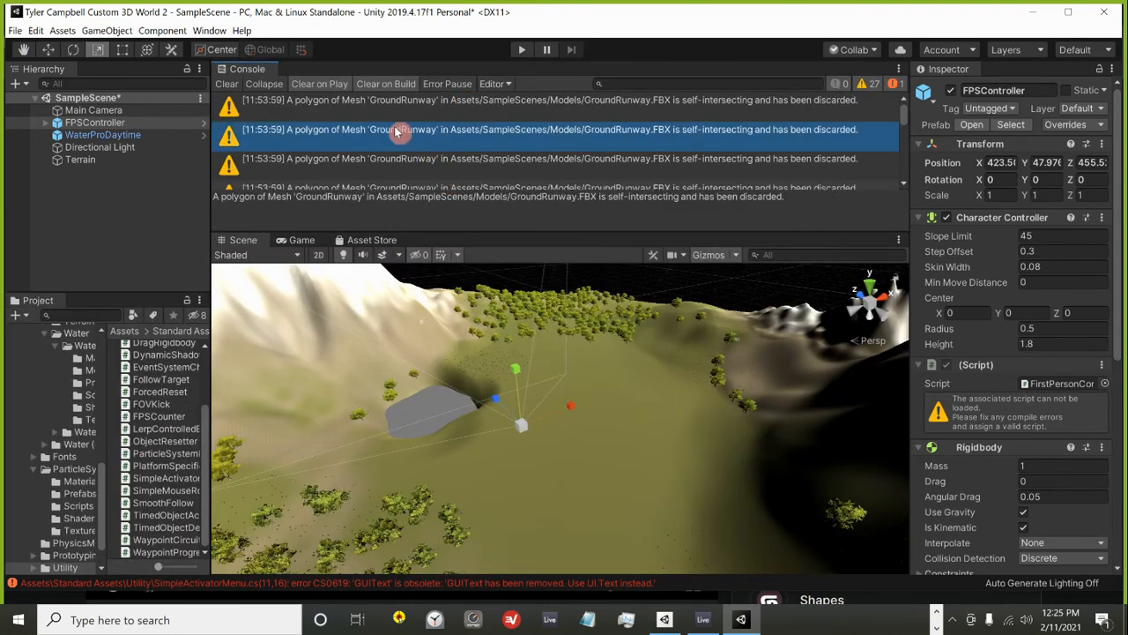
{"action": "left_click", "coordinate": [226, 84]}
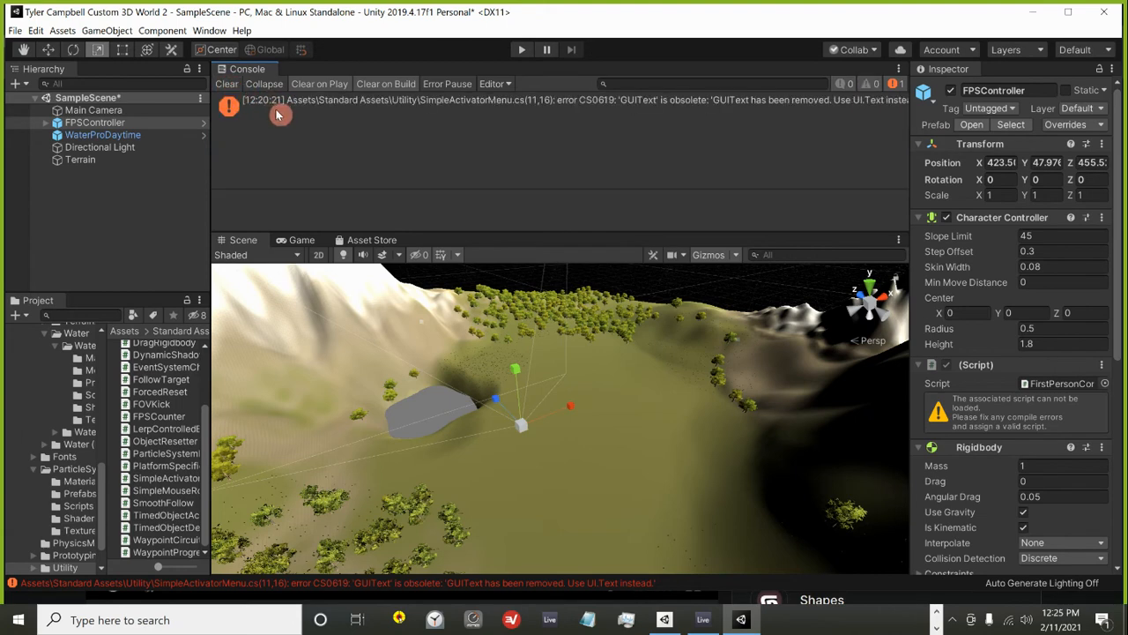
{"action": "left_click", "coordinate": [306, 104]}
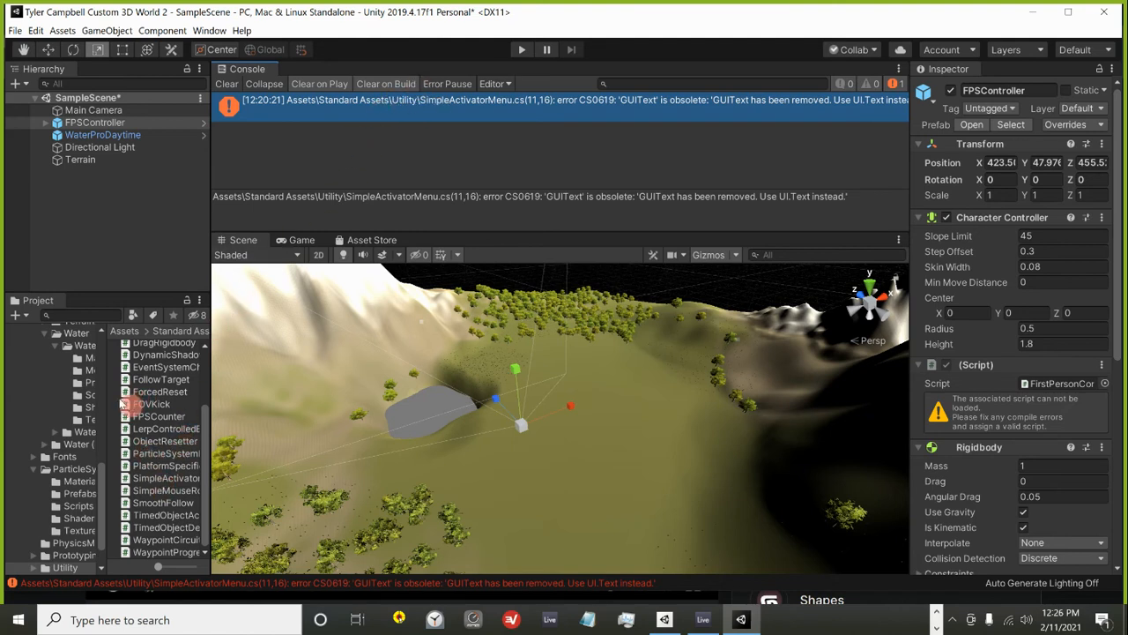
Delete everything inside the Standard Assets Utility folder, including its scripts and the Prefabs subfolder.
{"action": "scroll", "coordinate": [134, 392], "scroll_direction": "up", "scroll_amount": 3}
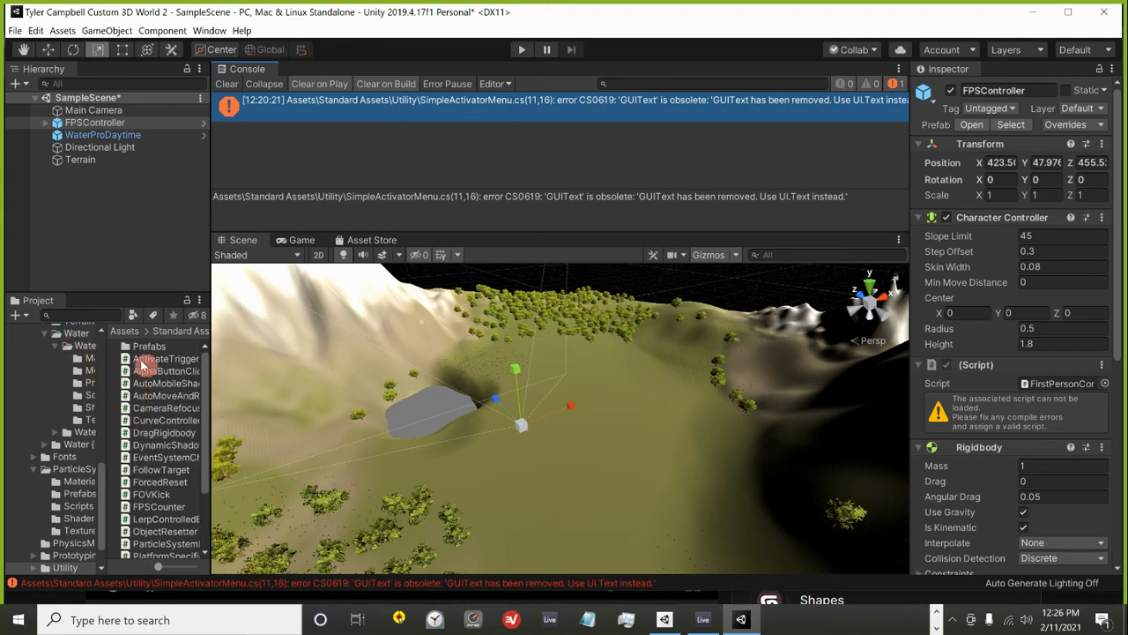
{"action": "left_click", "coordinate": [144, 348]}
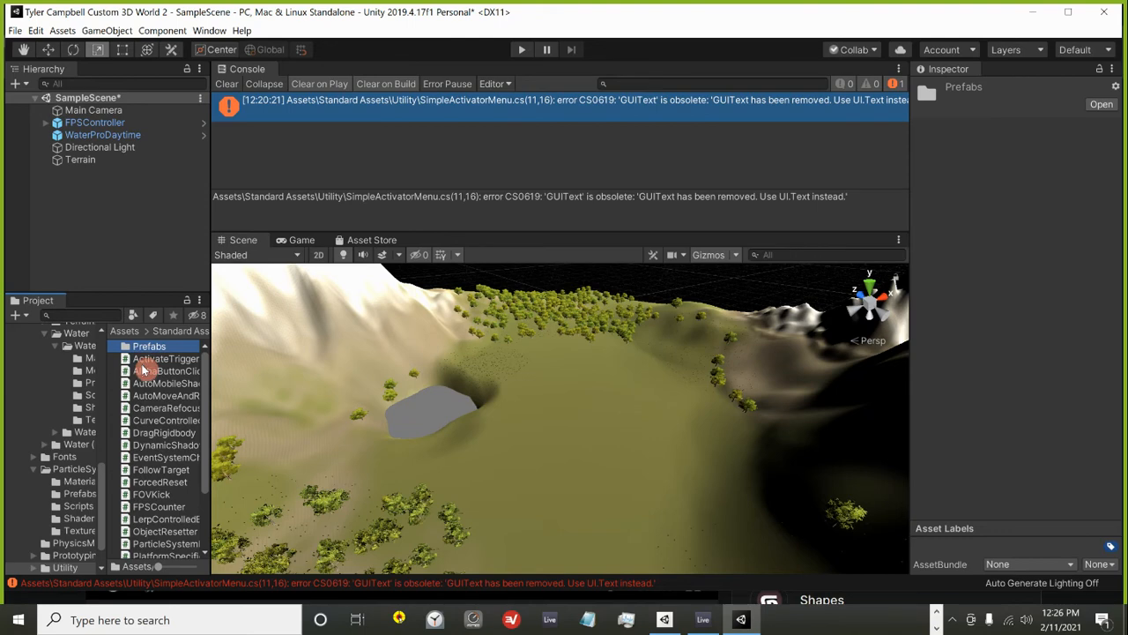
{"action": "left_click", "coordinate": [144, 371]}
{"action": "left_click", "coordinate": [153, 397]}
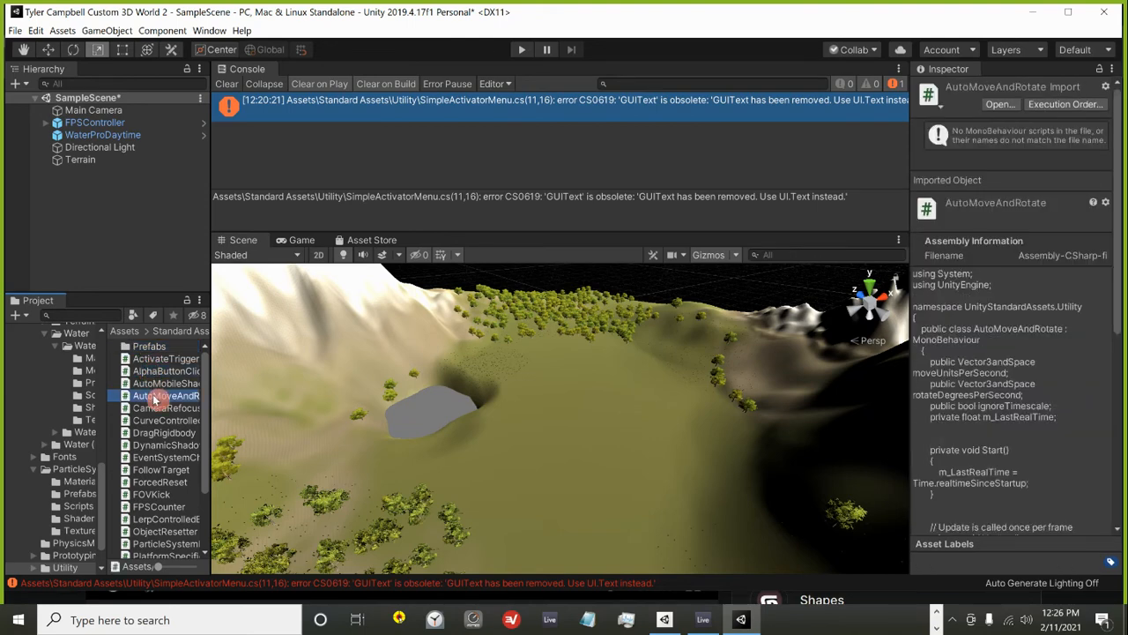
{"action": "key", "text": "ctrl+a"}
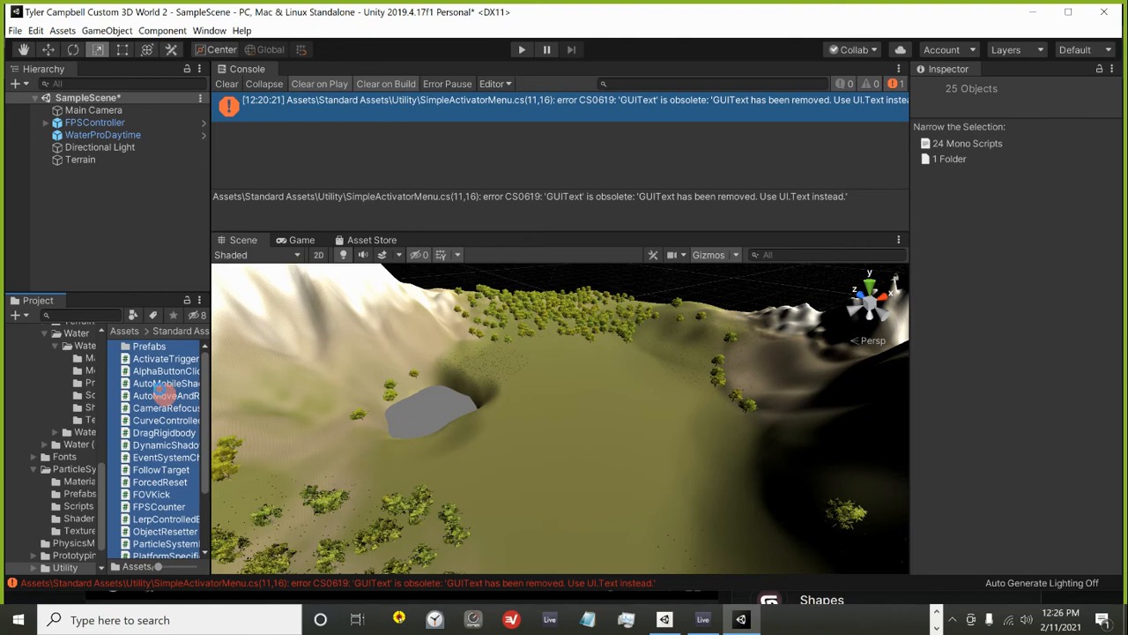
{"action": "key", "text": "Delete"}
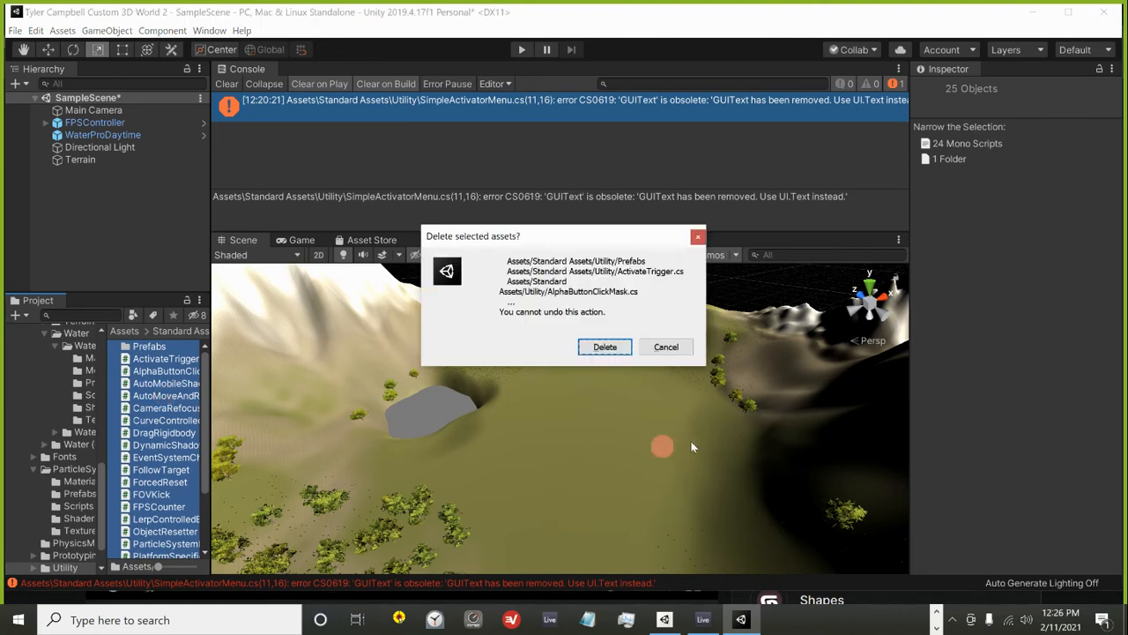
{"action": "left_click", "coordinate": [605, 348]}
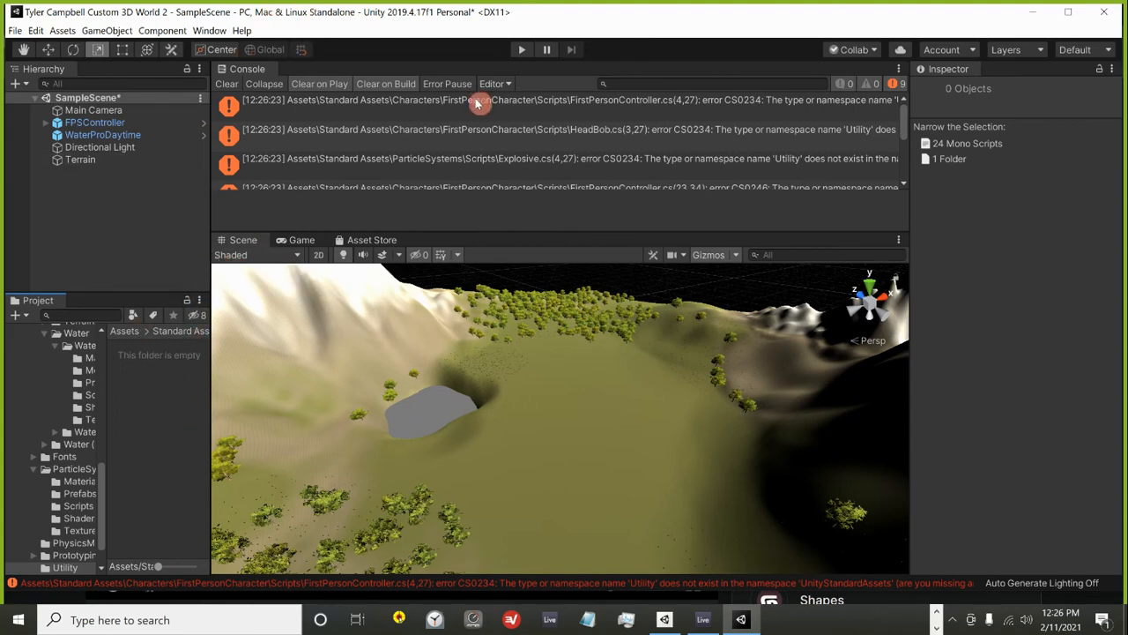
Import the Standard Assets (for Unity 2018.4) package again from the Package Manager with its default file selection.
{"action": "left_click", "coordinate": [211, 30]}
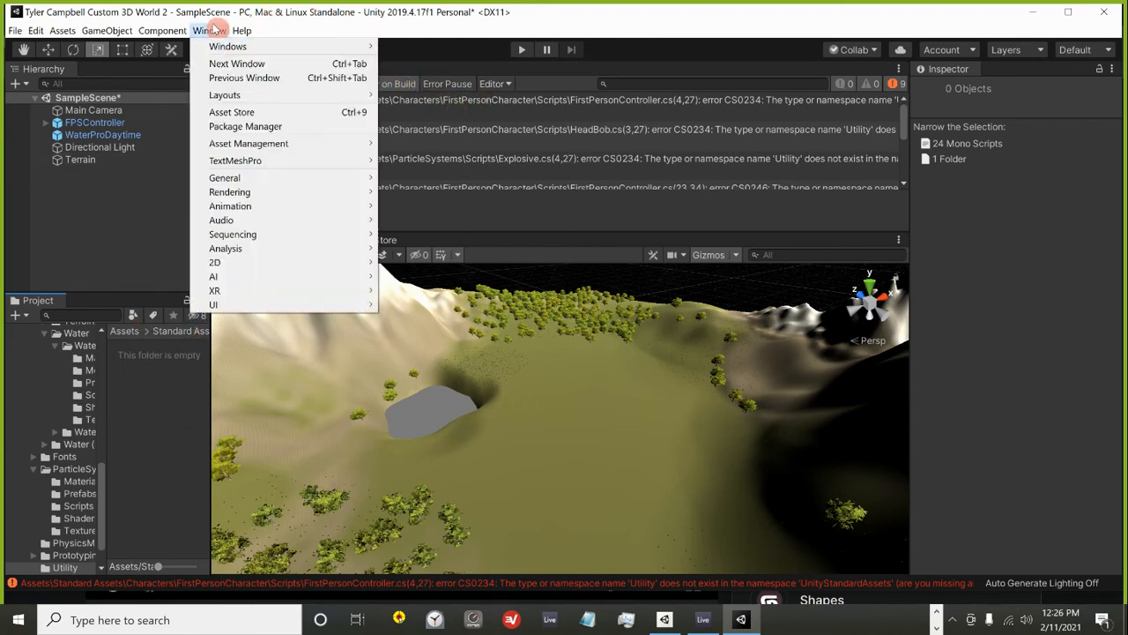
{"action": "left_click", "coordinate": [240, 127]}
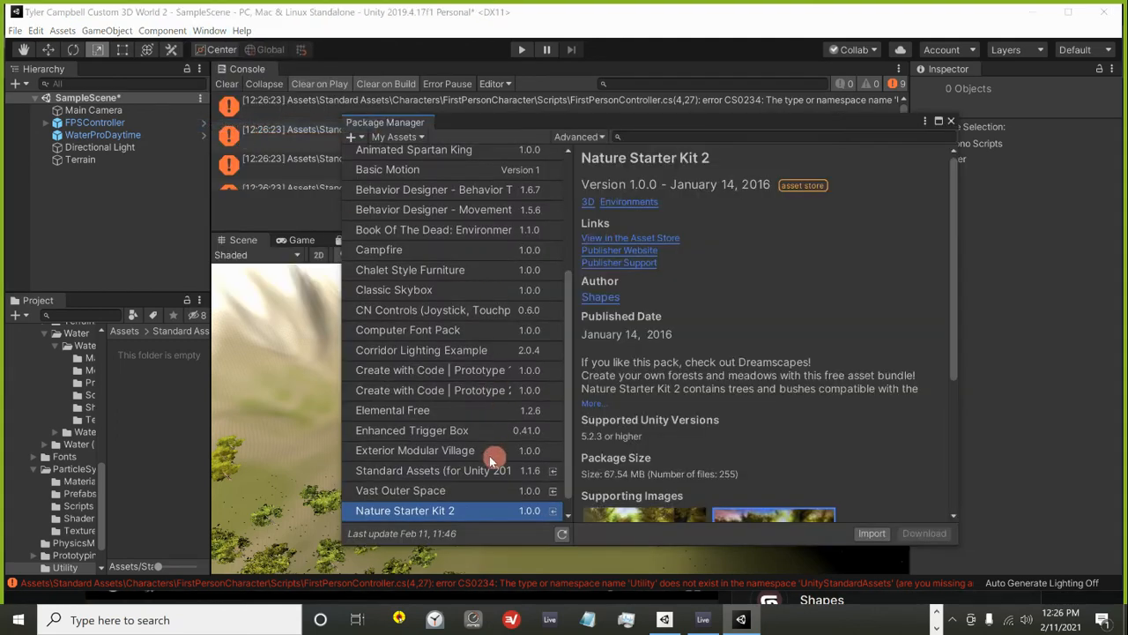
{"action": "left_click", "coordinate": [414, 473]}
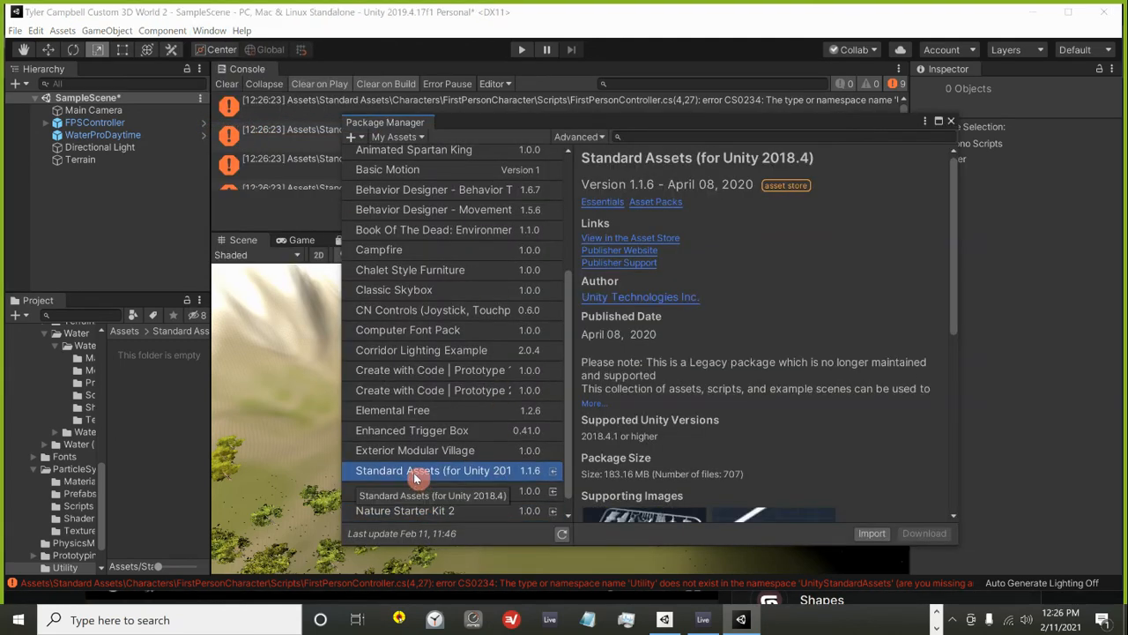
{"action": "left_click", "coordinate": [872, 533]}
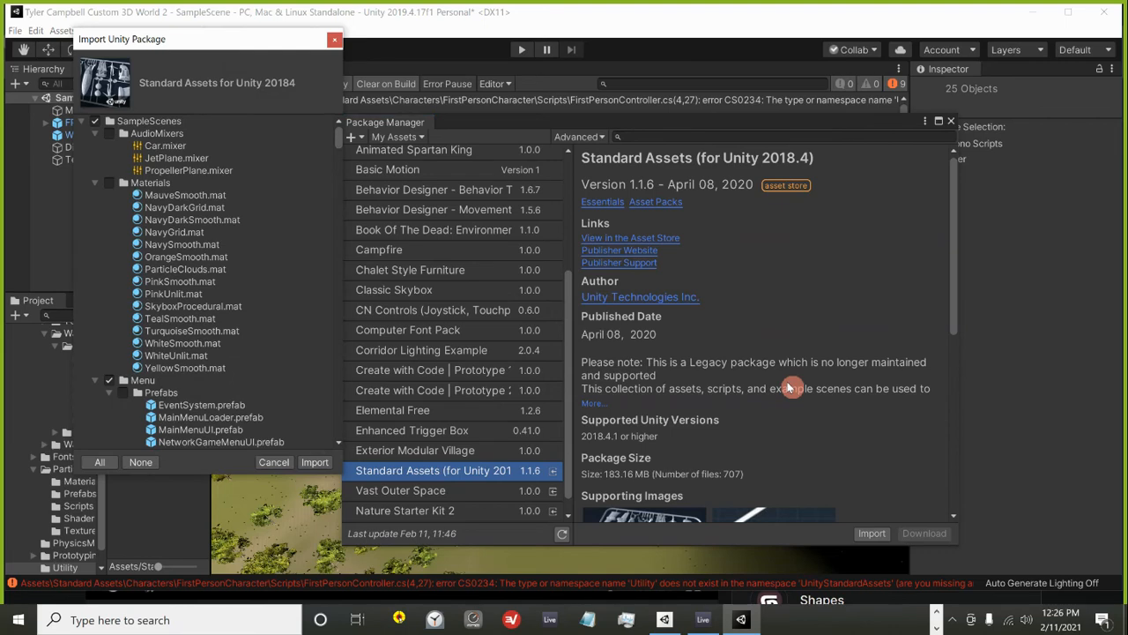
{"action": "scroll", "coordinate": [282, 282], "scroll_direction": "down", "scroll_amount": 12}
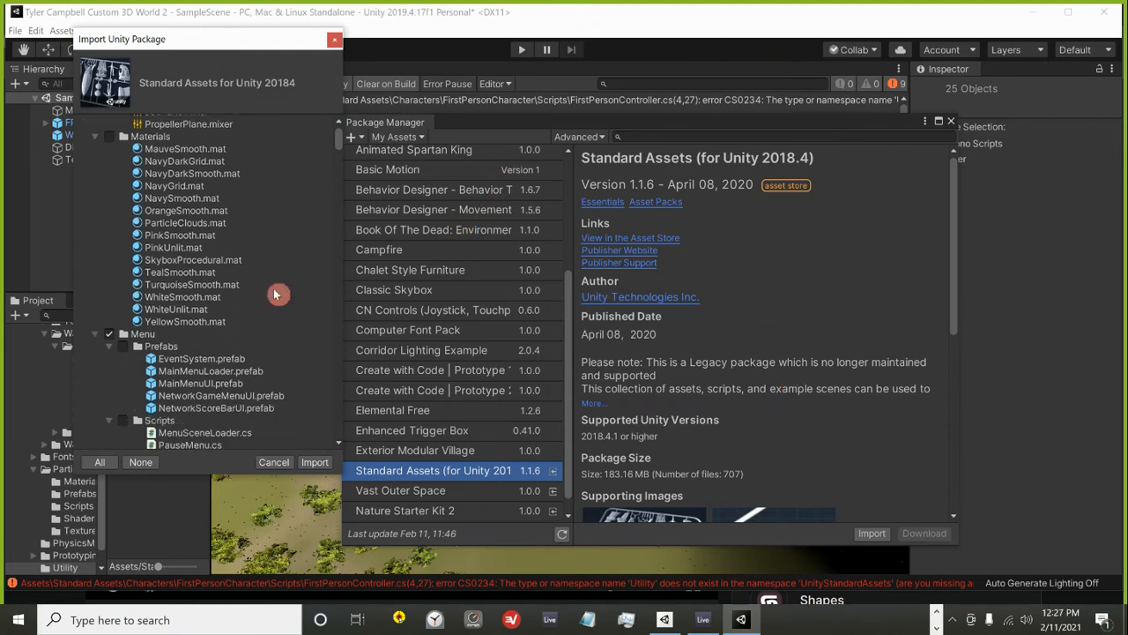
{"action": "scroll", "coordinate": [280, 268], "scroll_direction": "down", "scroll_amount": 15}
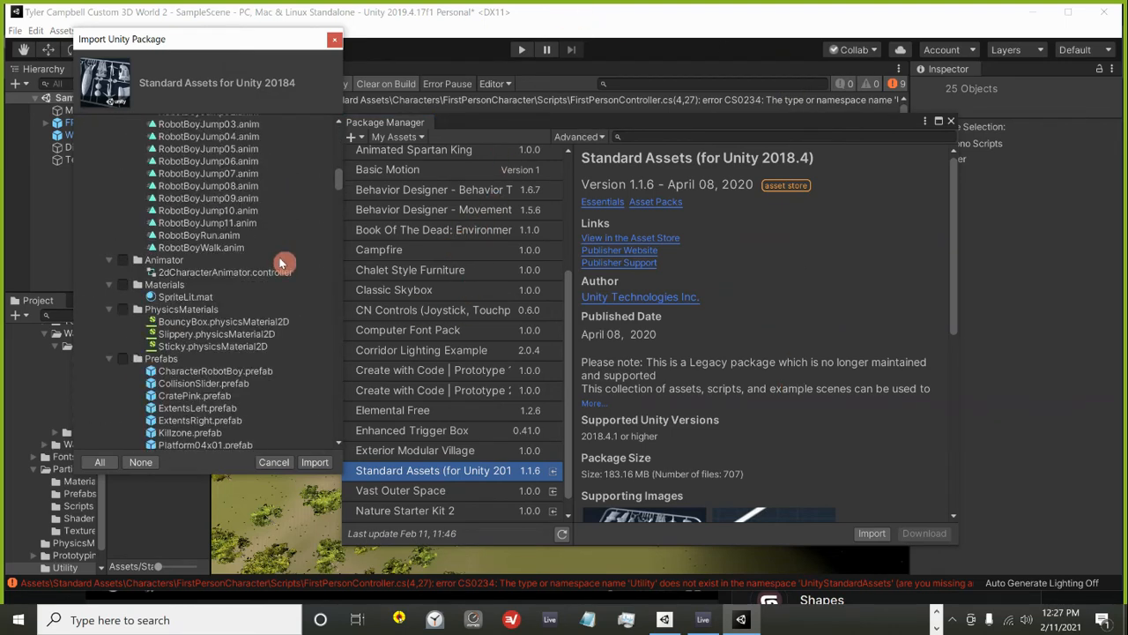
{"action": "scroll", "coordinate": [282, 263], "scroll_direction": "down", "scroll_amount": 15}
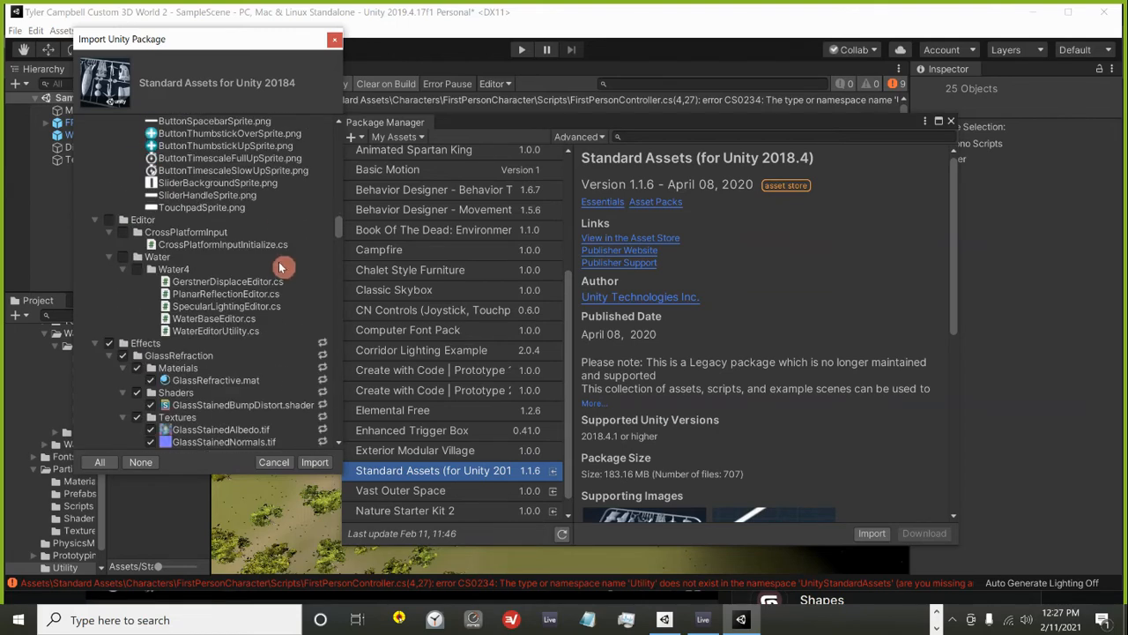
{"action": "scroll", "coordinate": [280, 267], "scroll_direction": "up", "scroll_amount": 3}
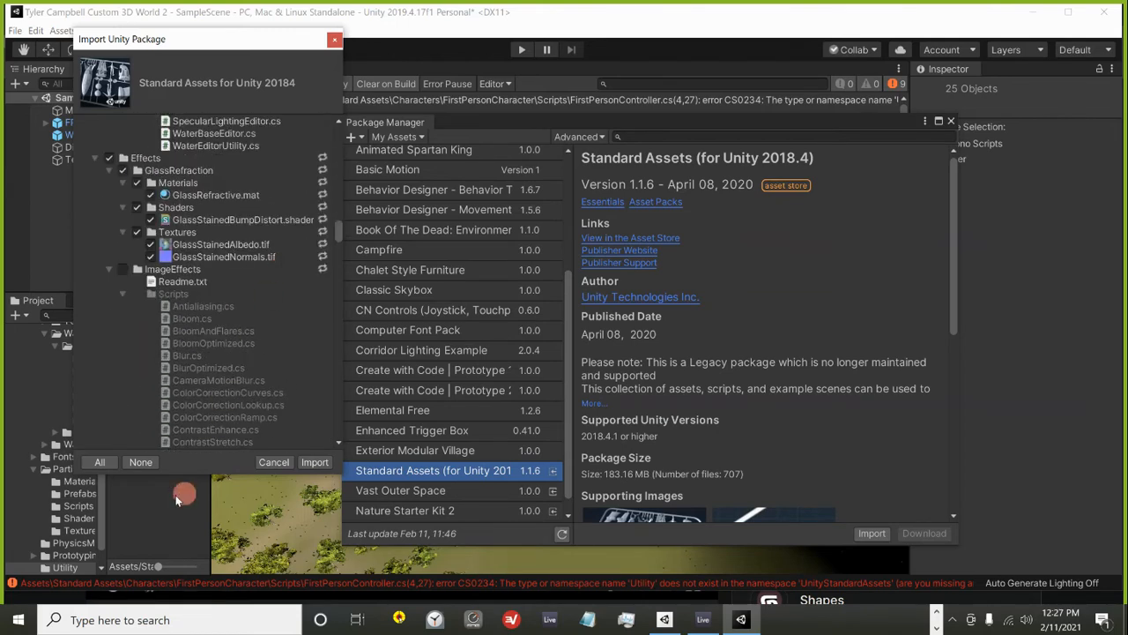
{"action": "left_click", "coordinate": [310, 462]}
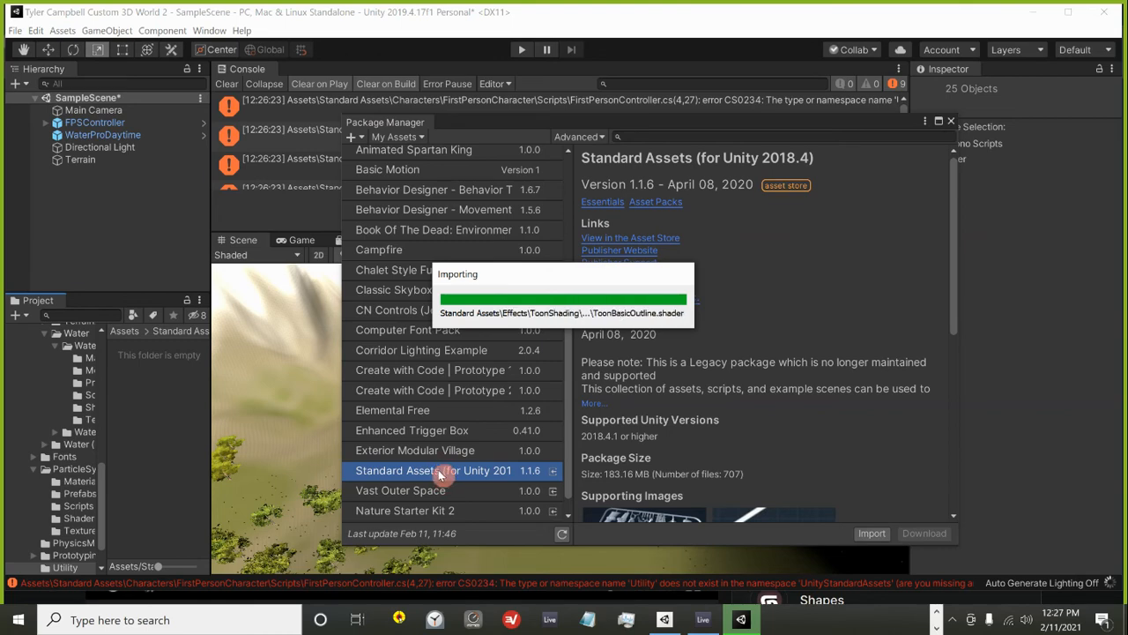
{"action": "left_click", "coordinate": [951, 123]}
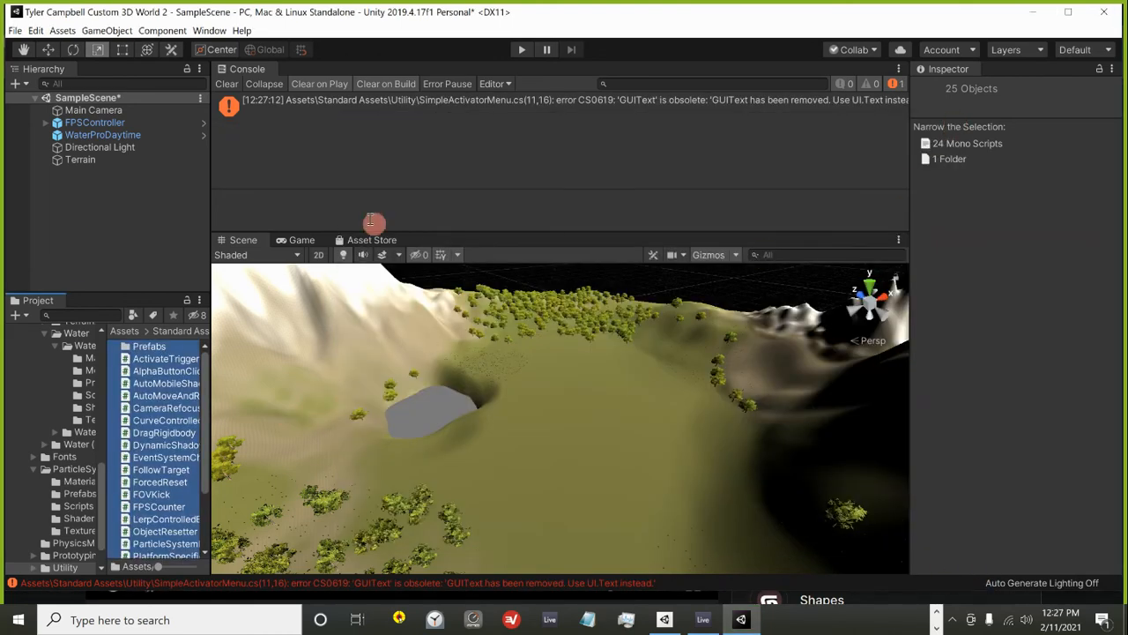
Delete the SimpleActivatorMenu script from the Standard Assets Utility folder and accept the automatic upgrade of obsolete APIs.
{"action": "left_click", "coordinate": [313, 103]}
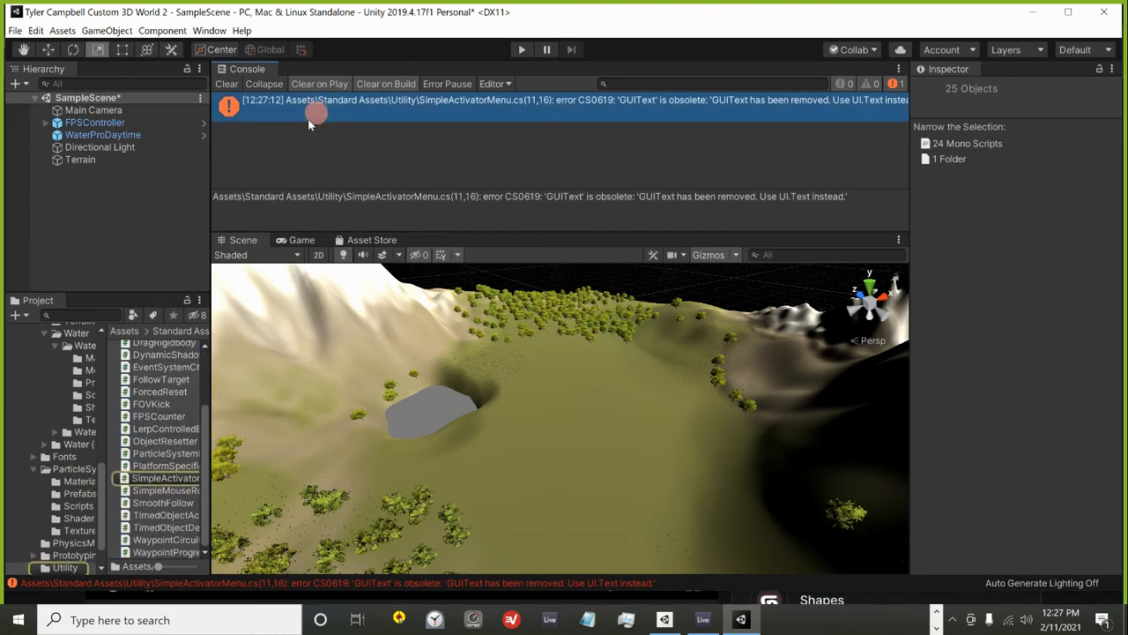
{"action": "left_click", "coordinate": [165, 480]}
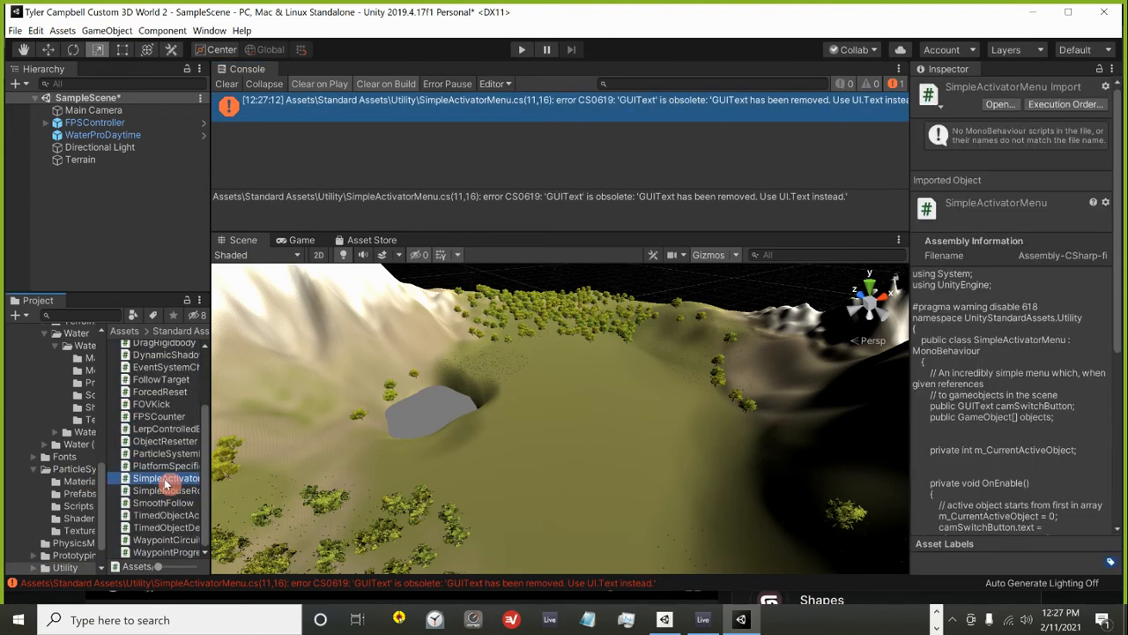
{"action": "key", "text": "Delete"}
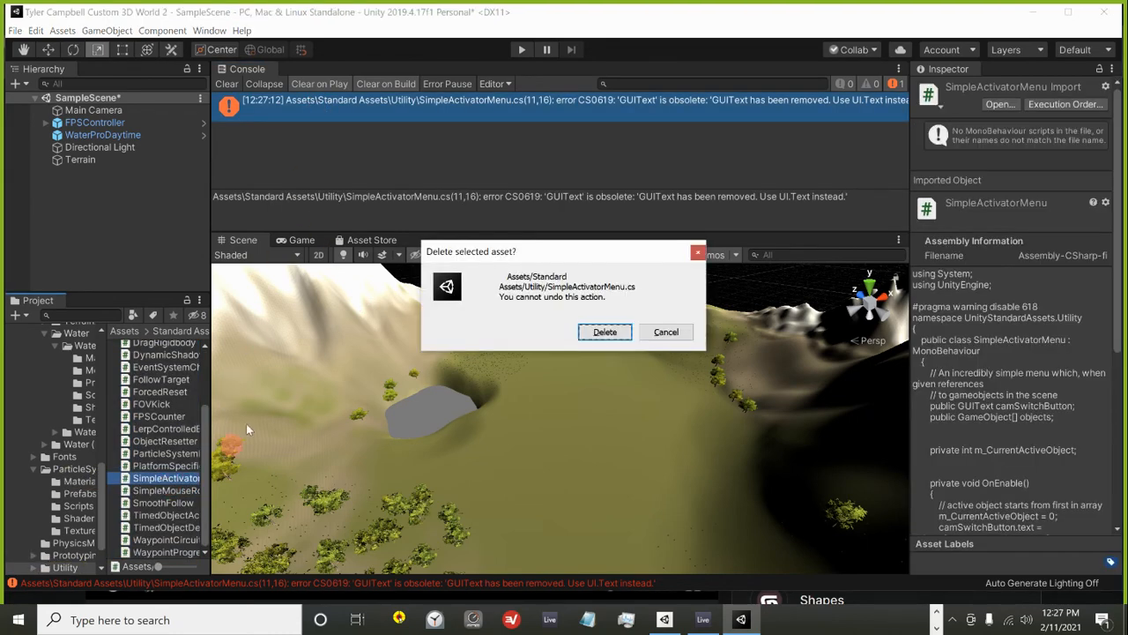
{"action": "left_click", "coordinate": [600, 331]}
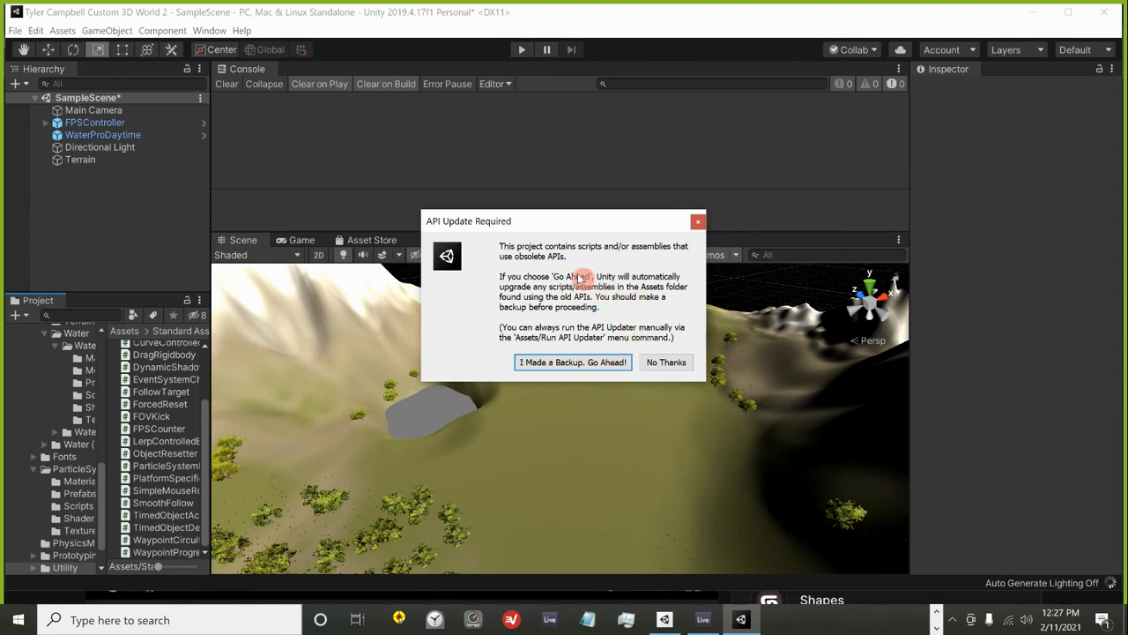
{"action": "left_click", "coordinate": [568, 362]}
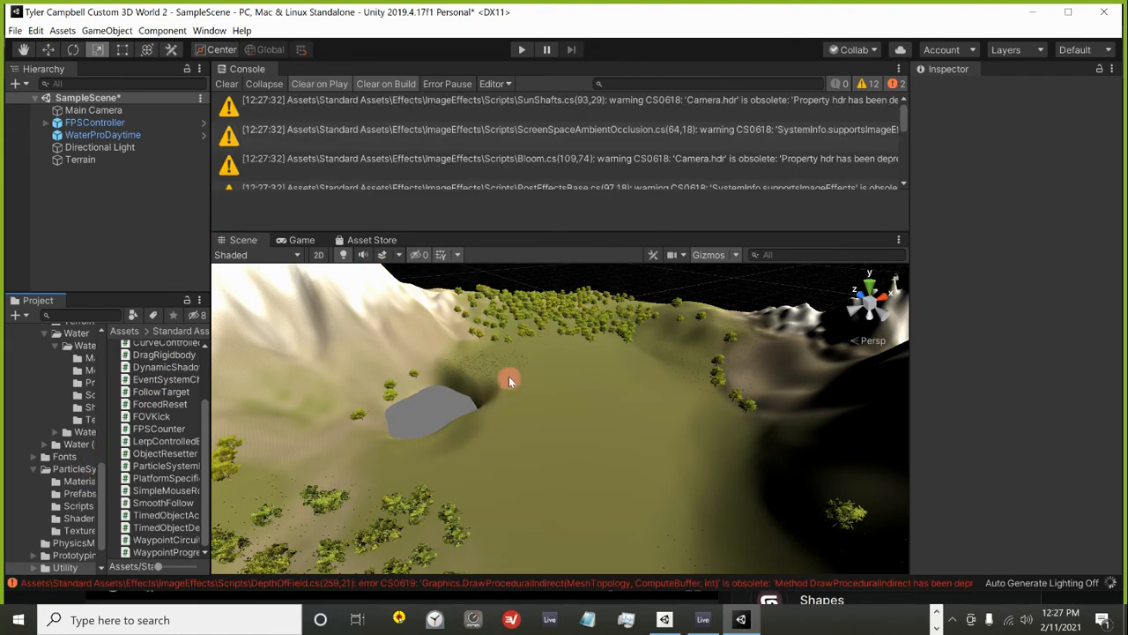
Clear the Console messages and dock the Console beside the Project window.
{"action": "scroll", "coordinate": [509, 377], "scroll_direction": "down", "scroll_amount": 2}
{"action": "left_click", "coordinate": [326, 115]}
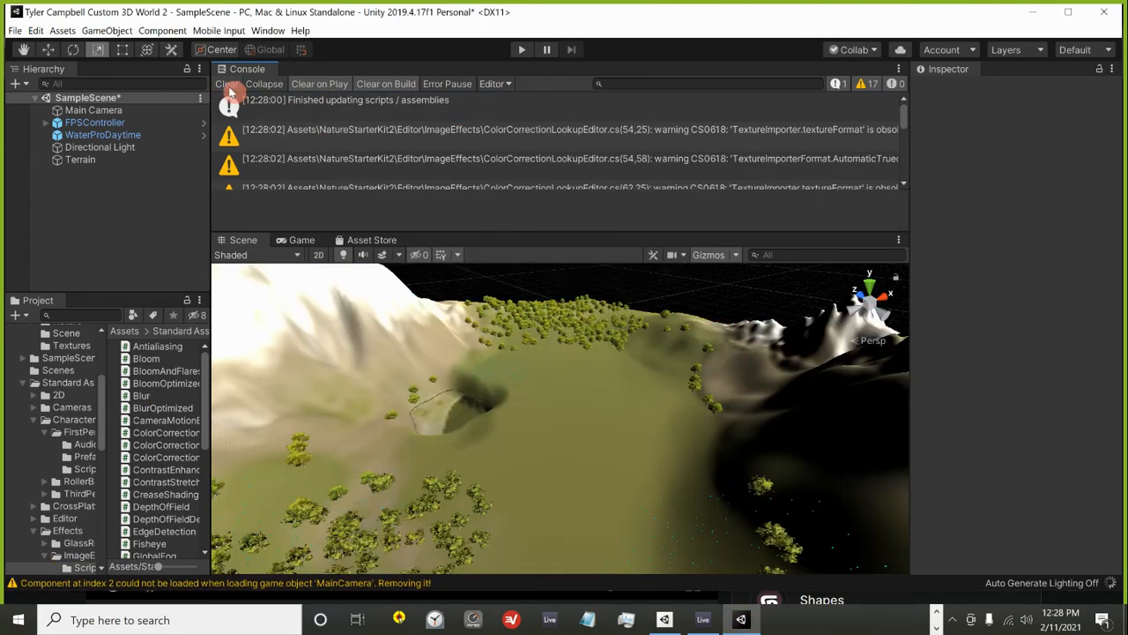
{"action": "left_click", "coordinate": [227, 84]}
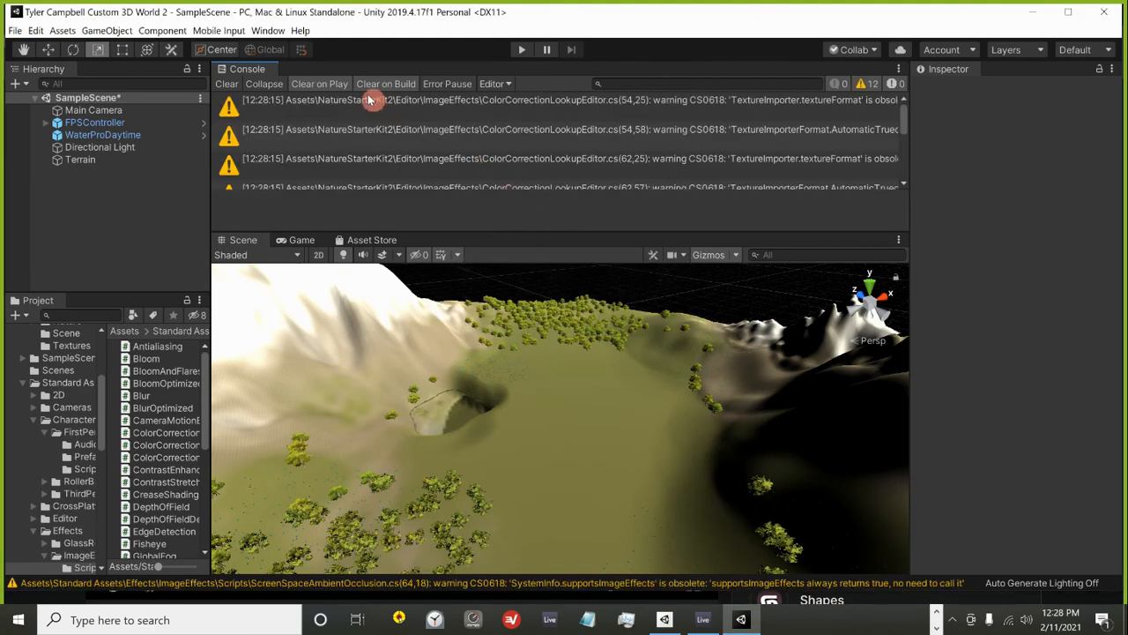
{"action": "left_click_drag", "start_coordinate": [246, 69], "coordinate": [88, 303]}
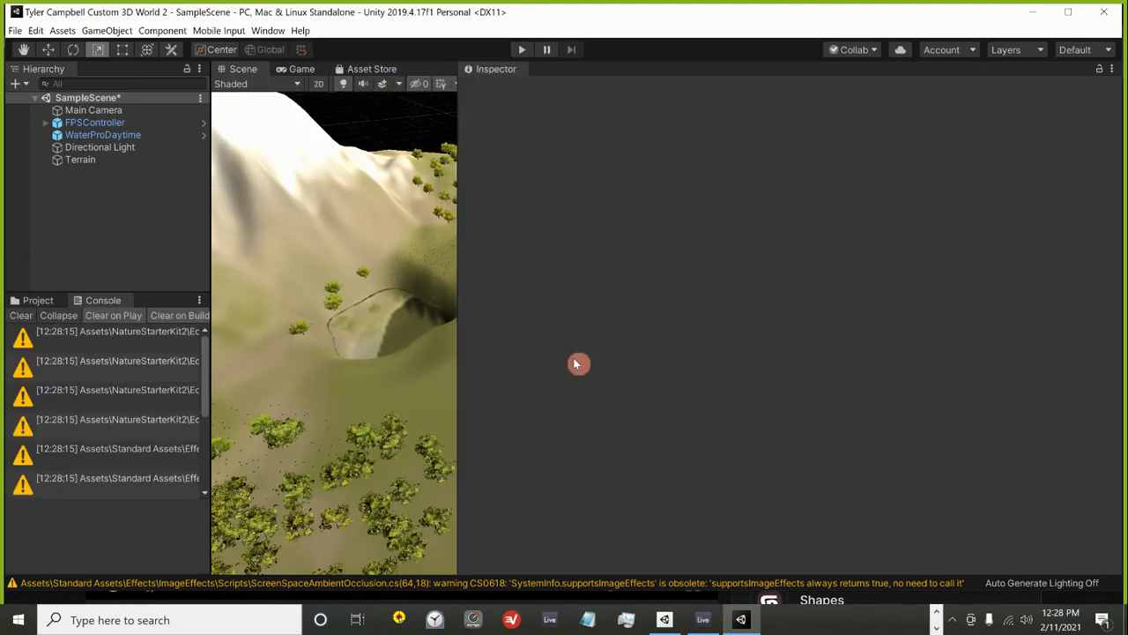
Close the Inspector so the Scene view fills the freed space.
{"action": "left_click", "coordinate": [434, 305]}
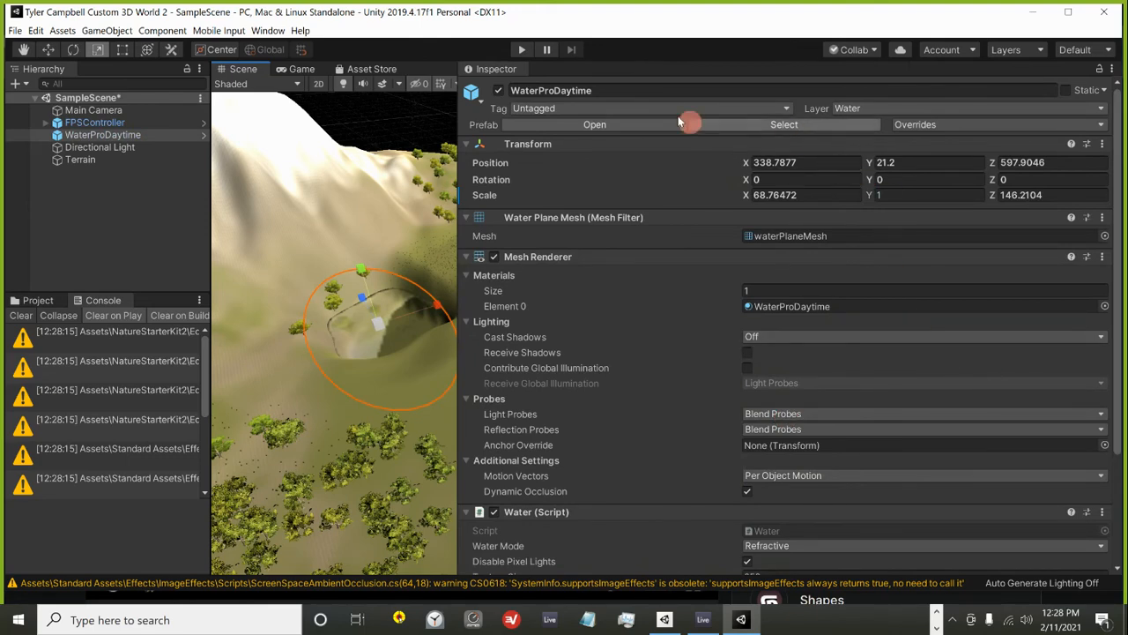
{"action": "right_click", "coordinate": [494, 71]}
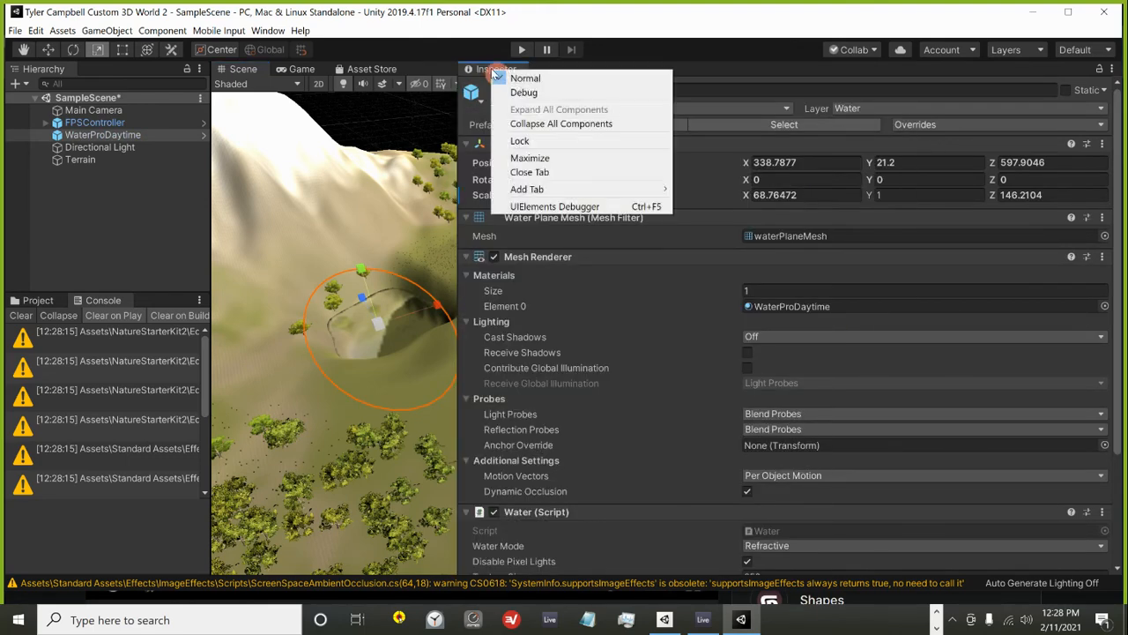
{"action": "left_click", "coordinate": [530, 172]}
{"action": "scroll", "coordinate": [651, 366], "scroll_direction": "down", "scroll_amount": 4}
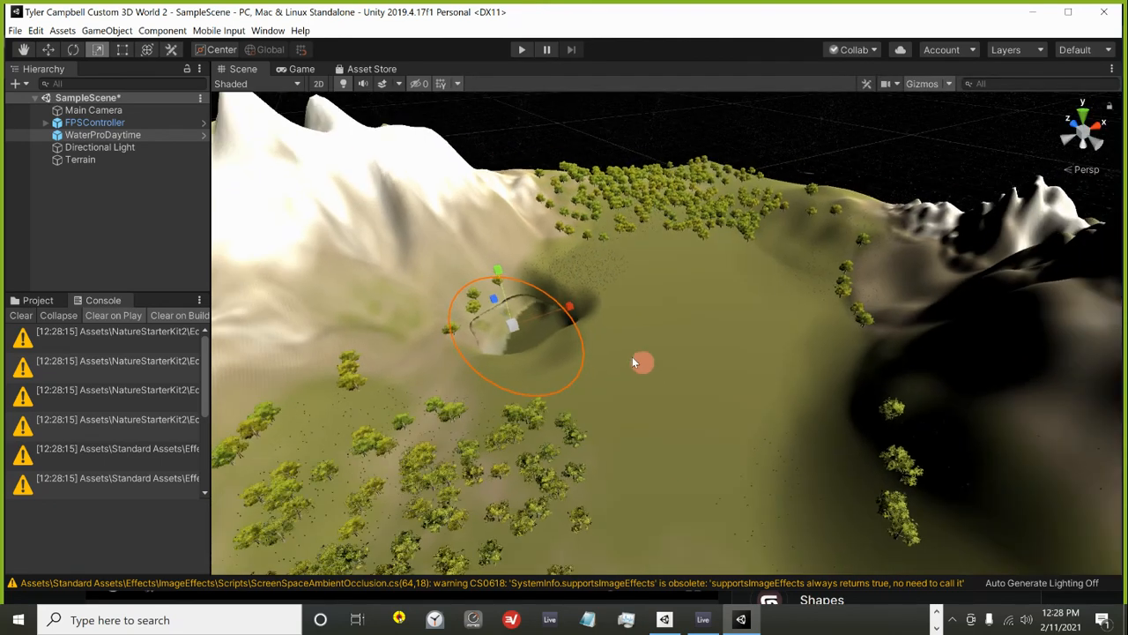
{"action": "scroll", "coordinate": [633, 356], "scroll_direction": "up", "scroll_amount": 6}
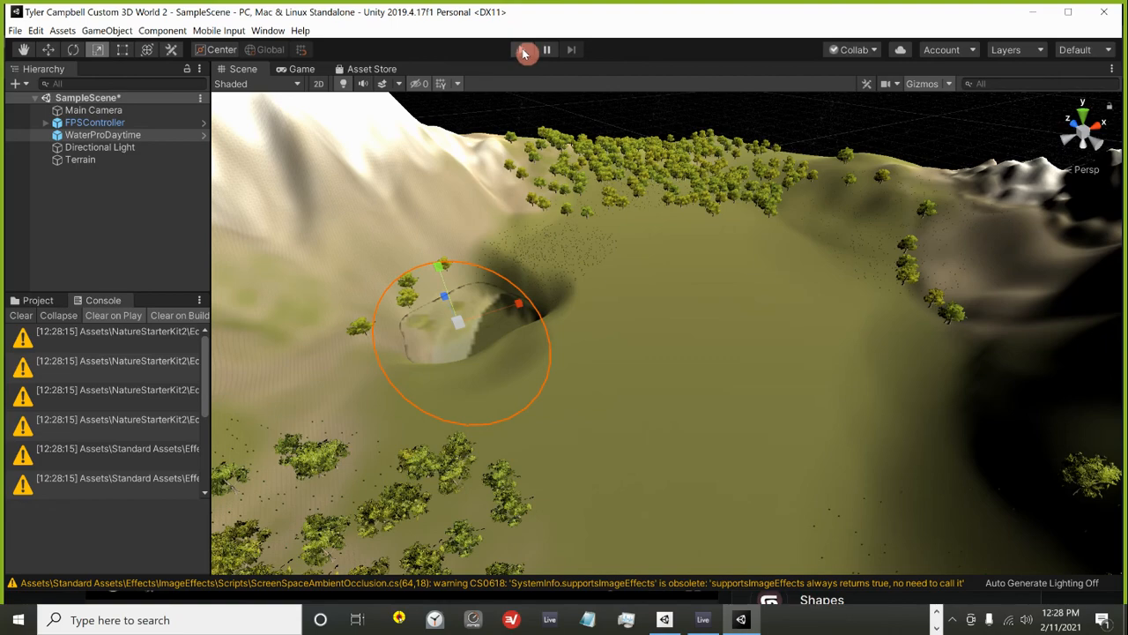
Start Play mode and walk in first person across the grass plain to the edge of the crater lake.
{"action": "key", "text": "ctrl+p"}
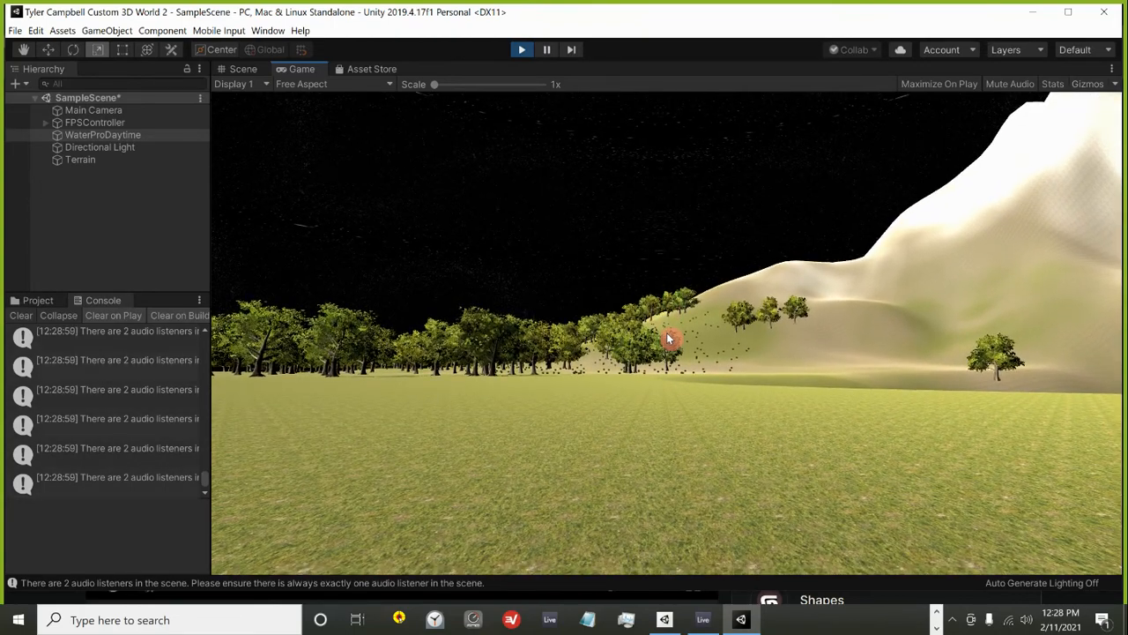
{"action": "key", "text": "w"}
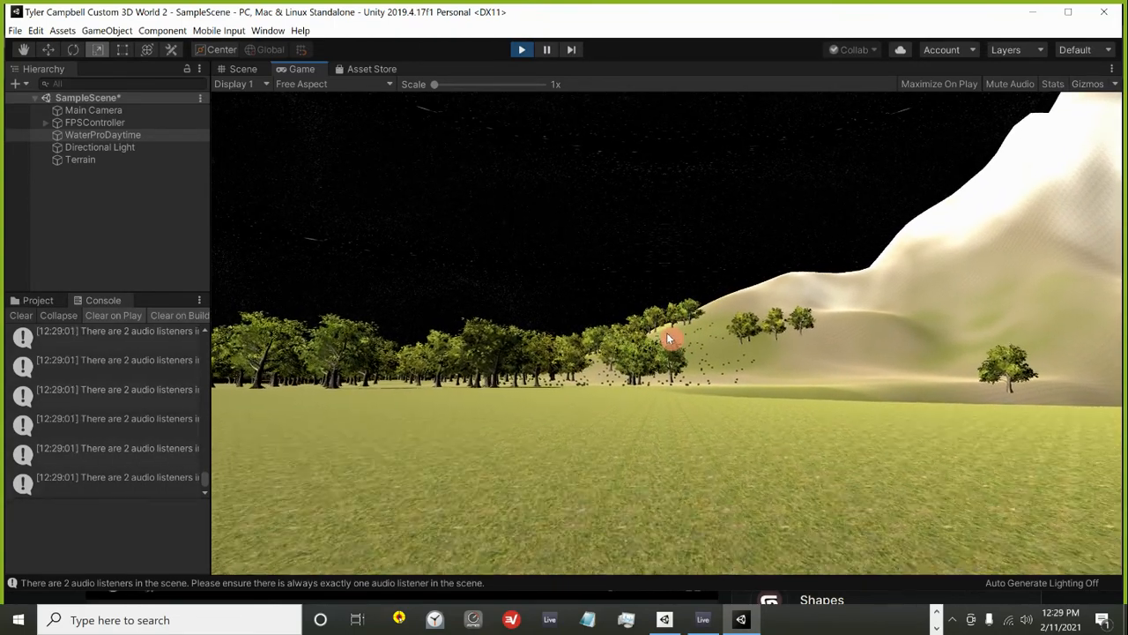
{"action": "key", "text": "w"}
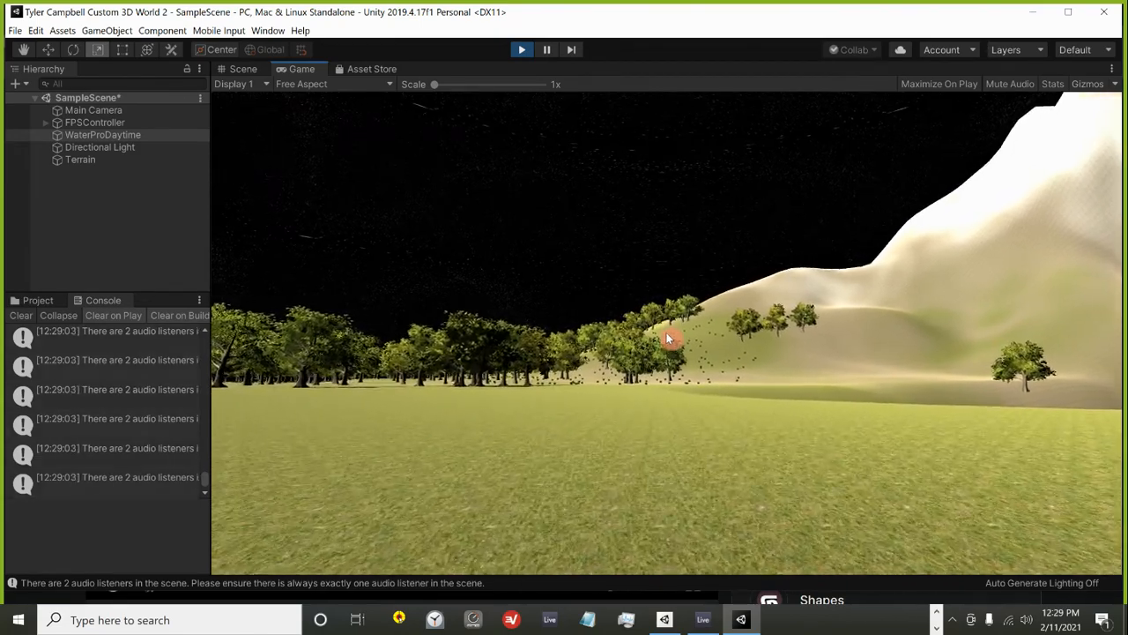
{"action": "key", "text": "w"}
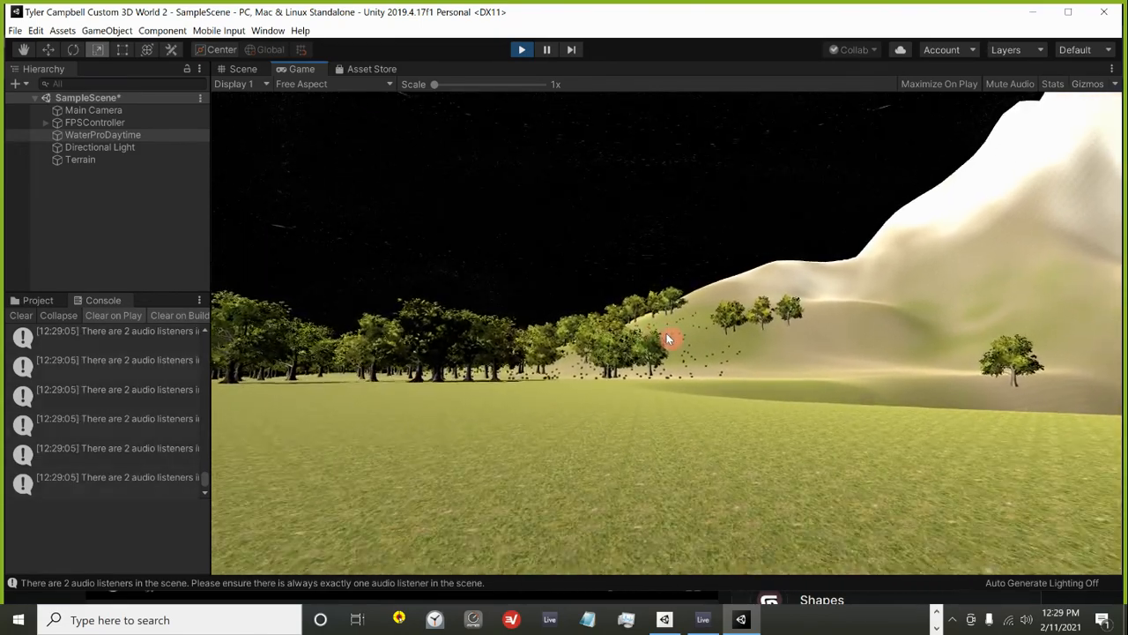
{"action": "key", "text": "w"}
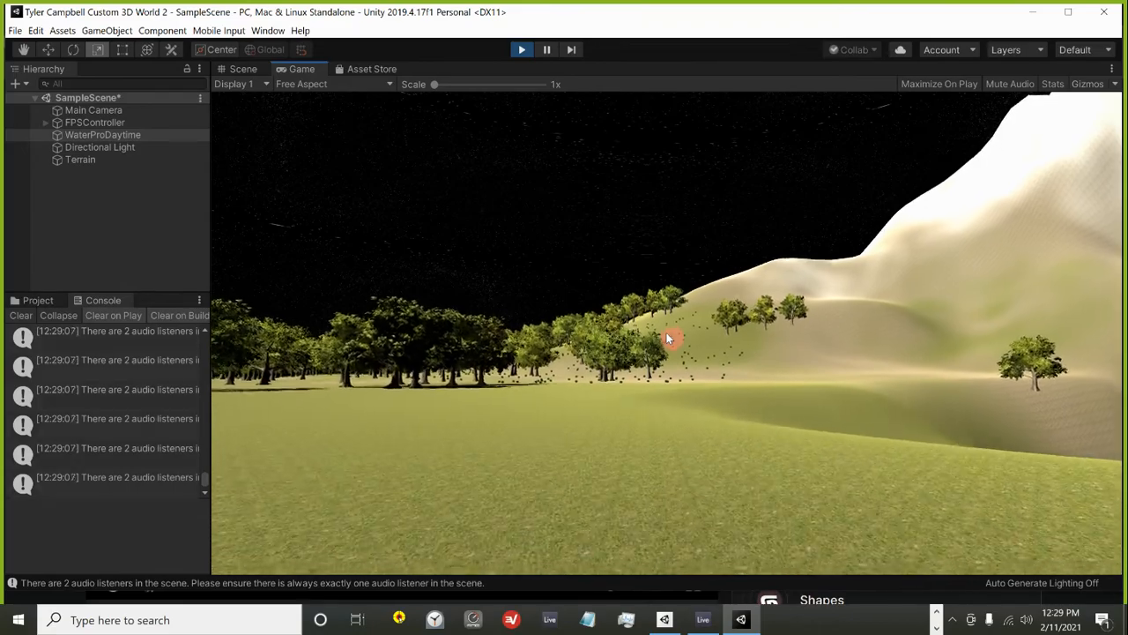
{"action": "key", "text": "w"}
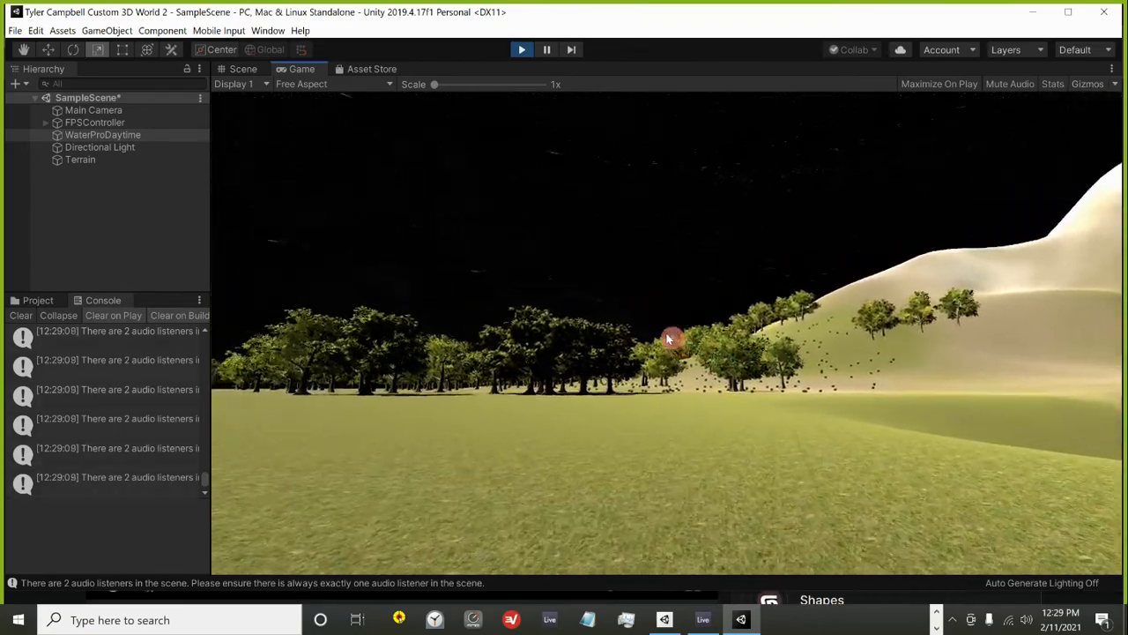
{"action": "key", "text": "w"}
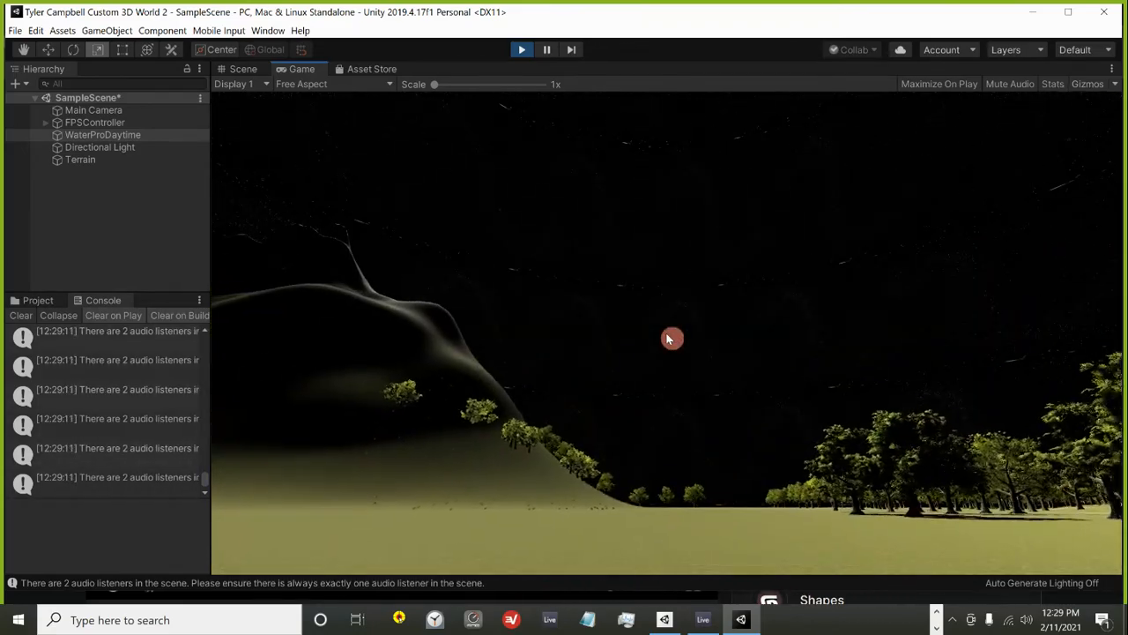
{"action": "key", "text": "w"}
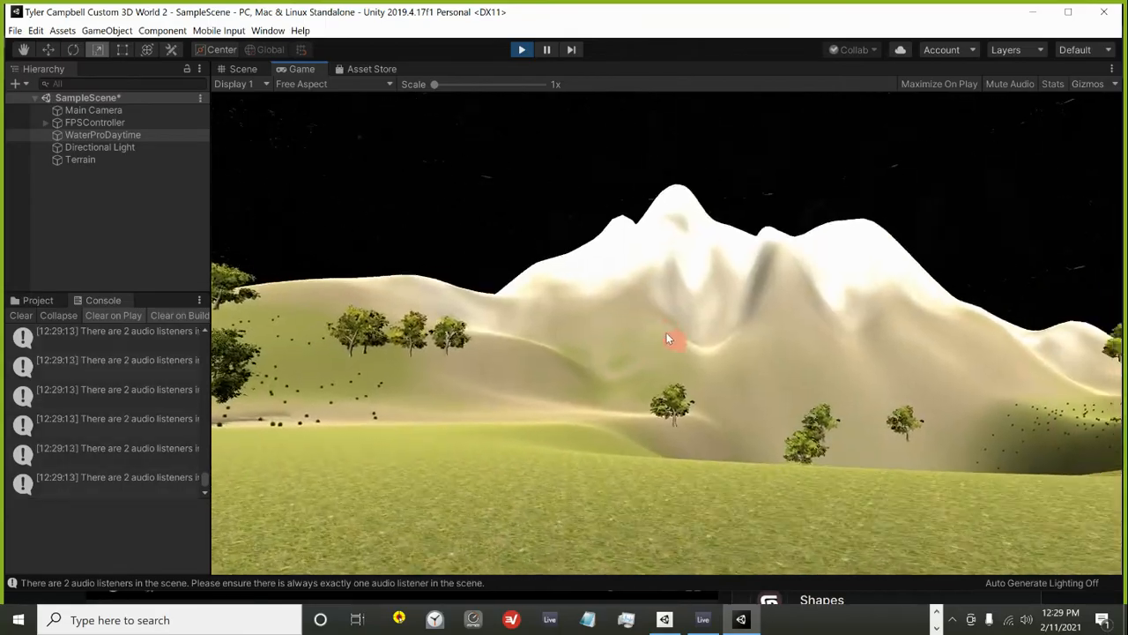
{"action": "key", "text": "w"}
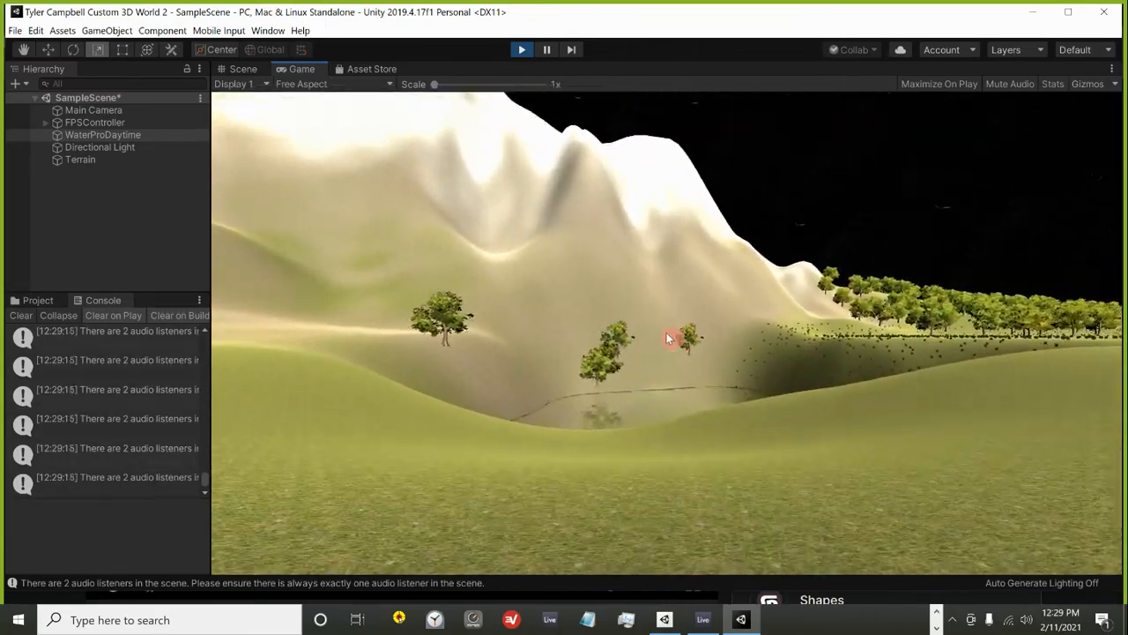
{"action": "key", "text": "w"}
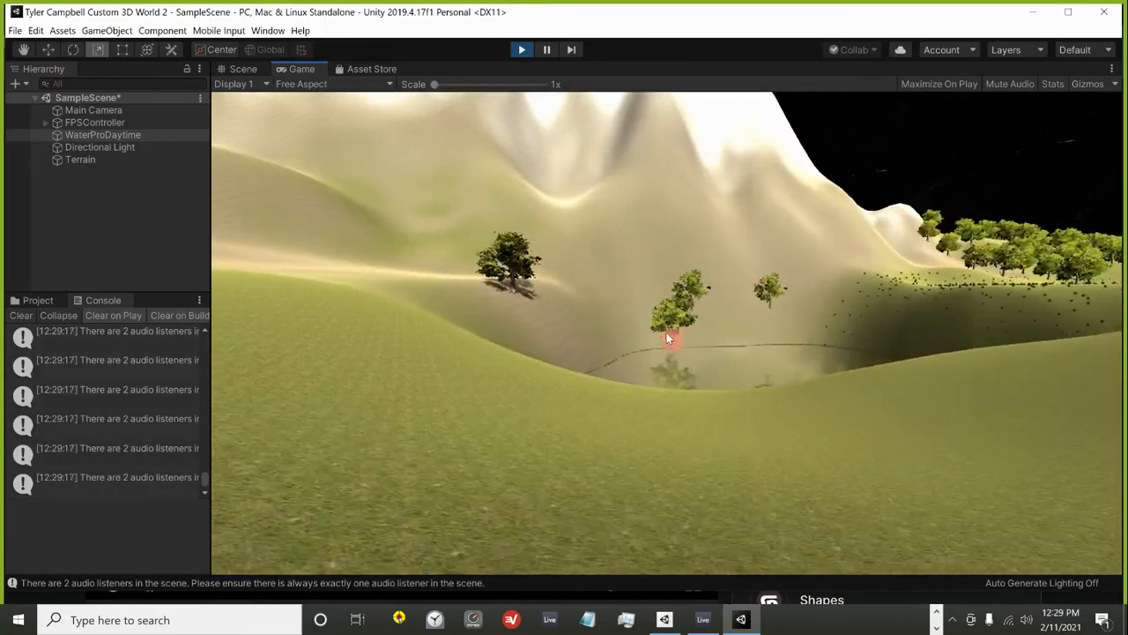
{"action": "key", "text": "w"}
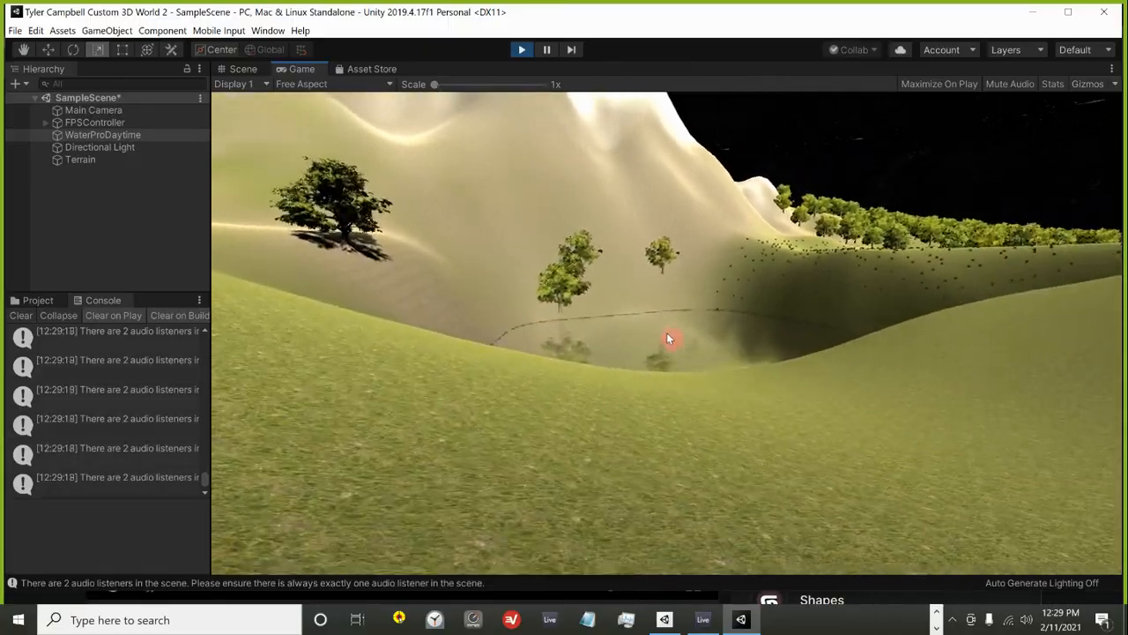
{"action": "key", "text": "w"}
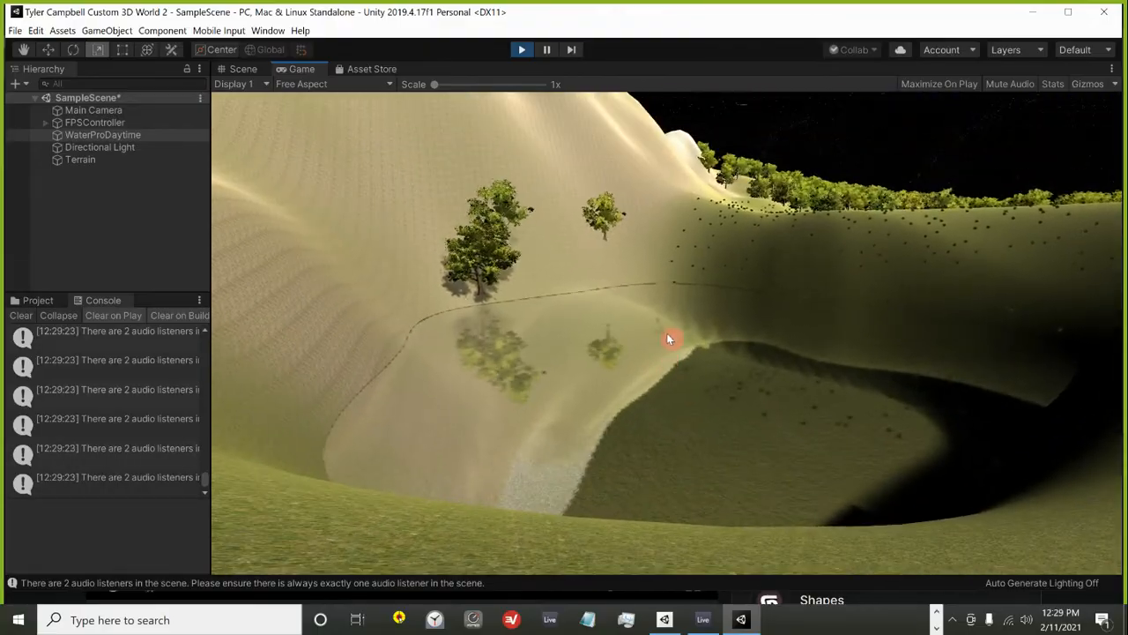
Walk from the crater lake into the shaded trees to inspect the painted forest and bushes up close.
{"action": "key", "text": "w"}
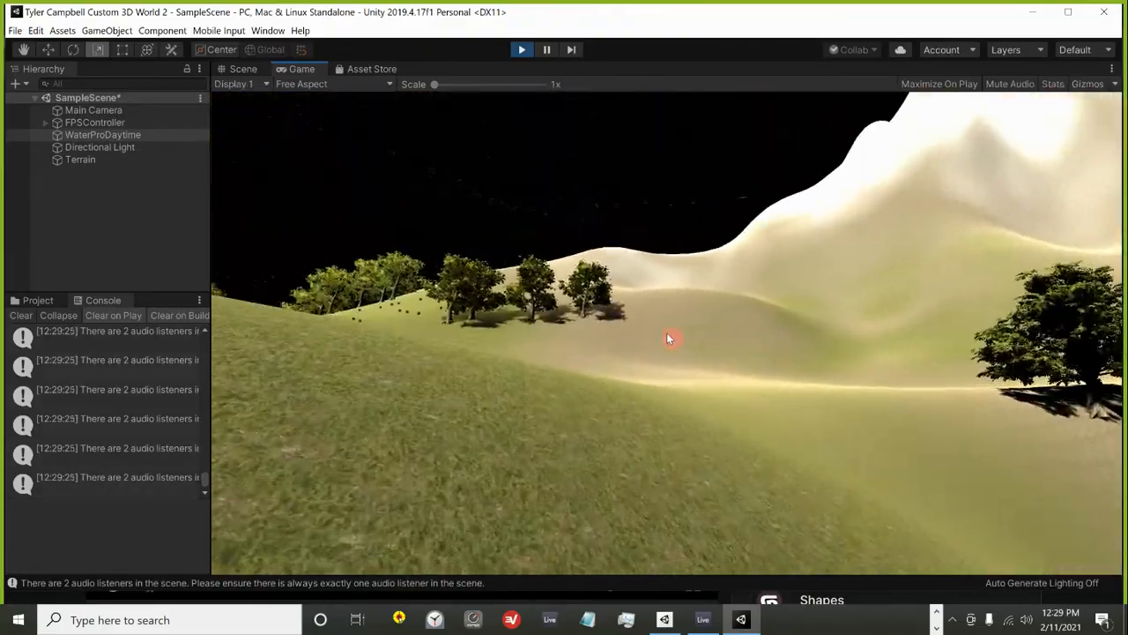
{"action": "key", "text": "w"}
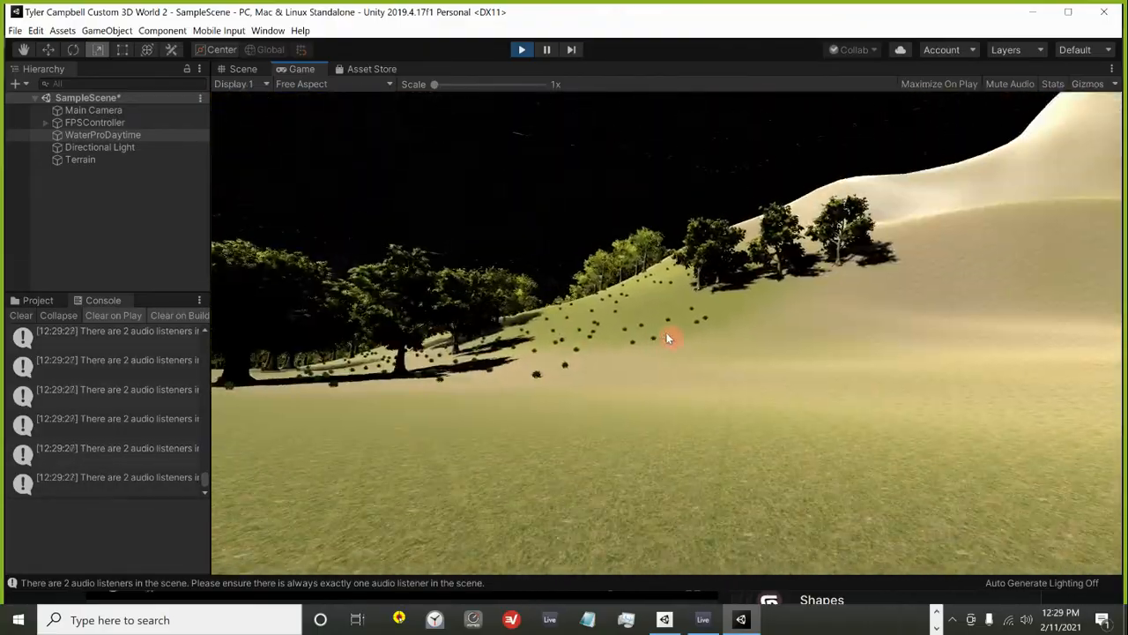
{"action": "key", "text": "w"}
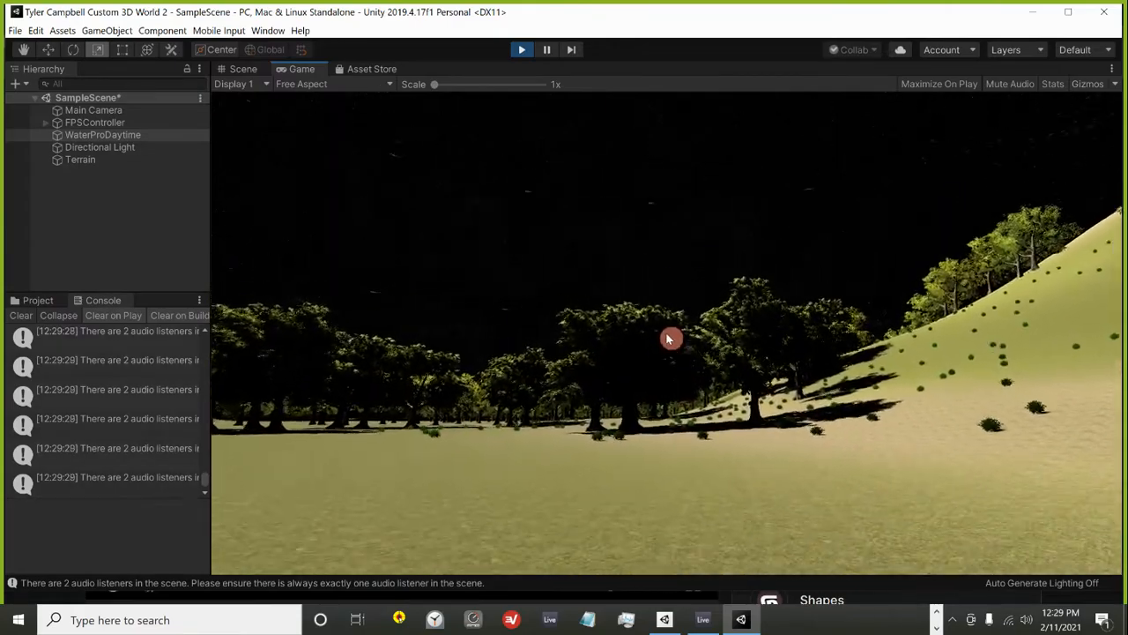
{"action": "key", "text": "w"}
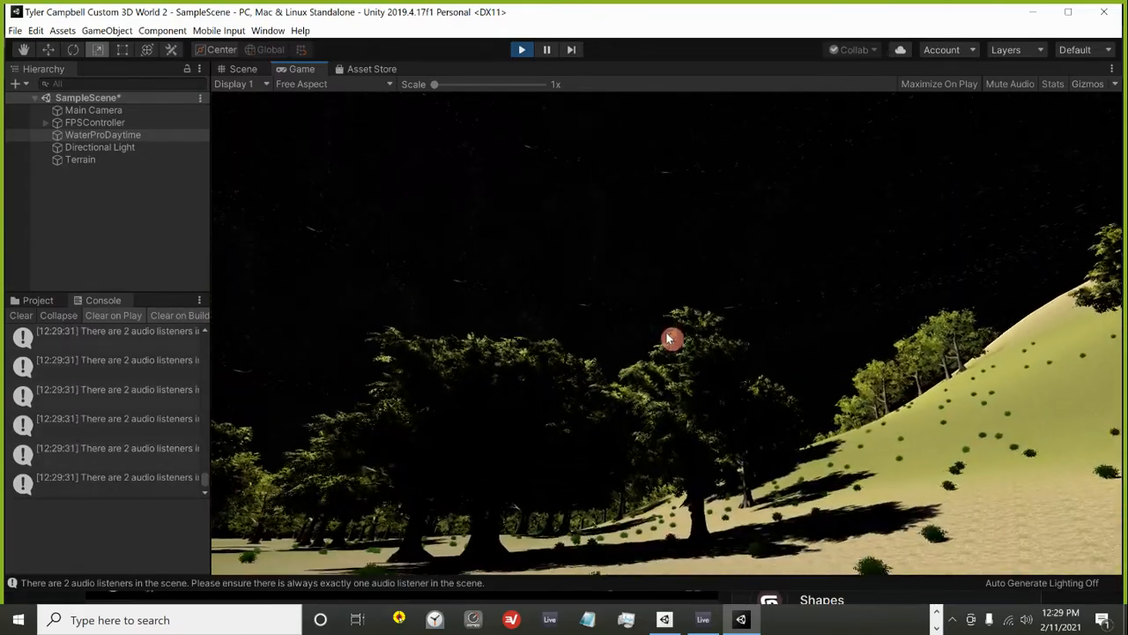
{"action": "key", "text": "w"}
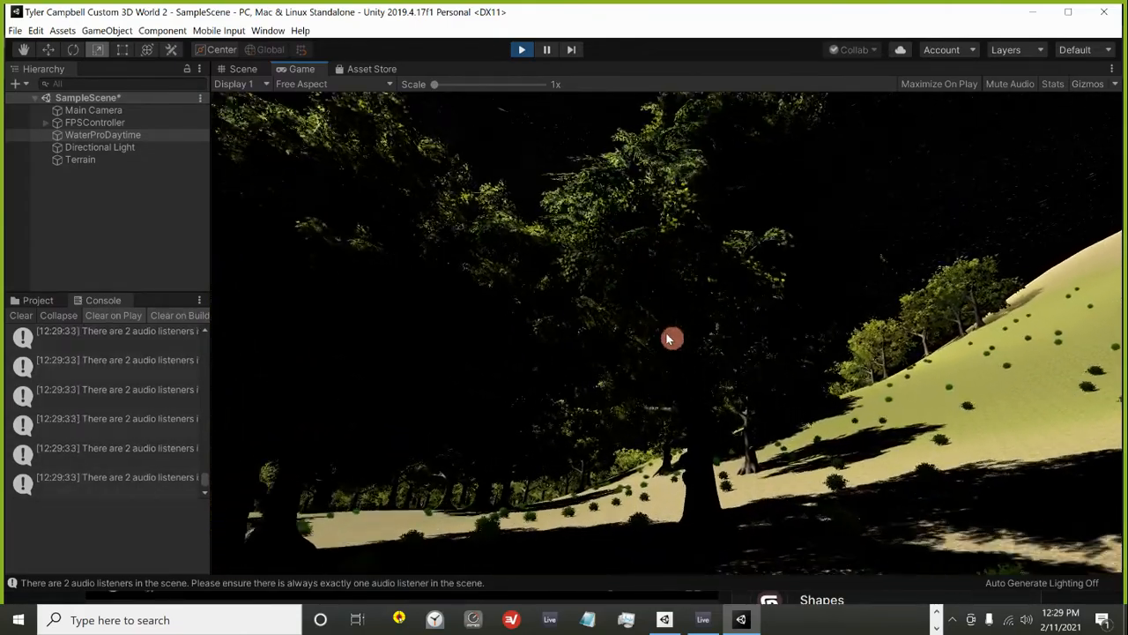
{"action": "key", "text": "w"}
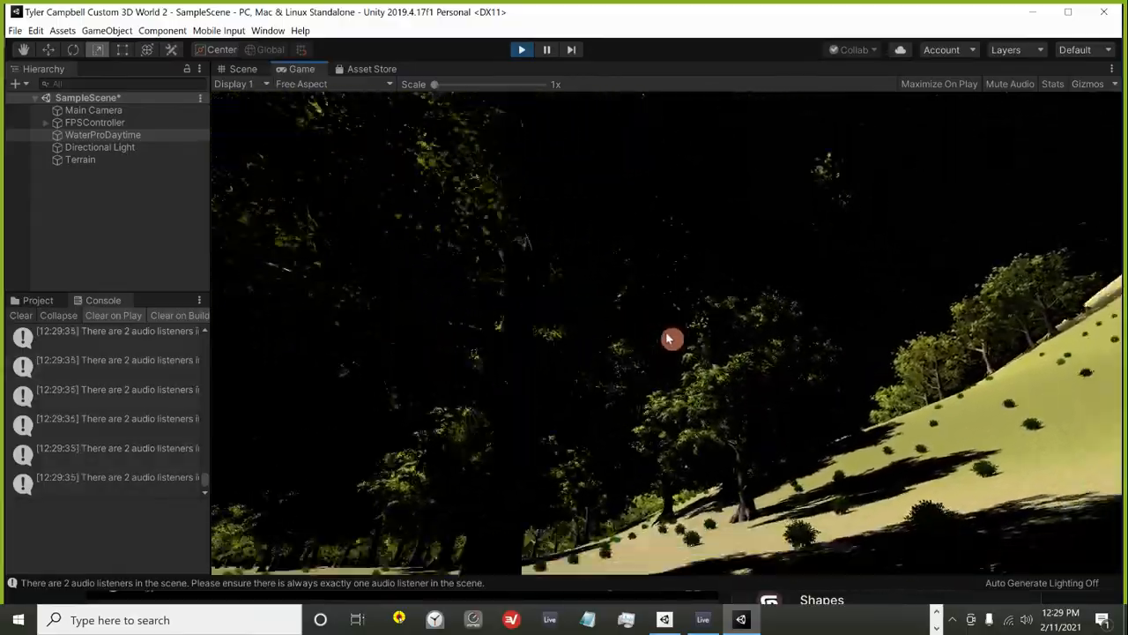
{"action": "key", "text": "w"}
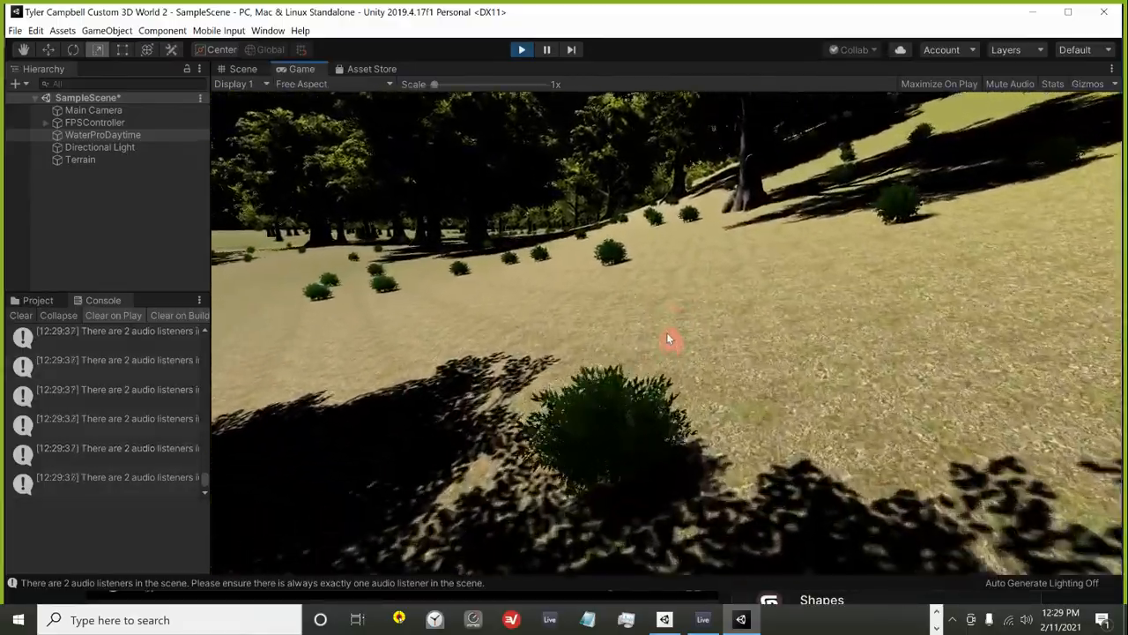
Climb the bush-covered hillside onto the gravel-textured mountain slope and look back over the trees, crater and distant peaks.
{"action": "key", "text": "w"}
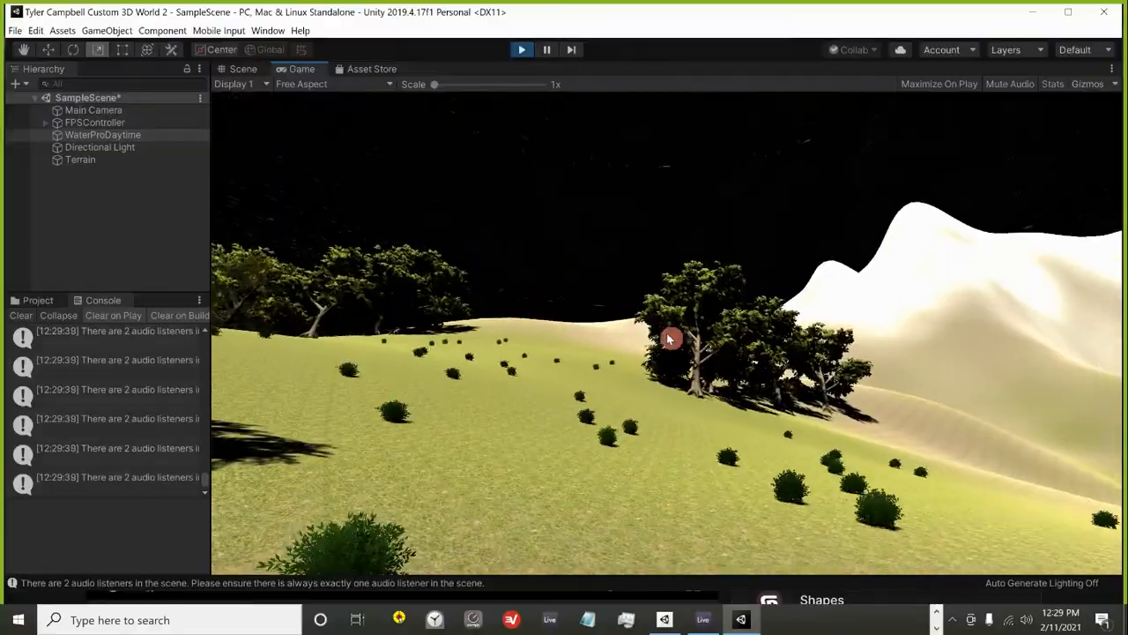
{"action": "key", "text": "w"}
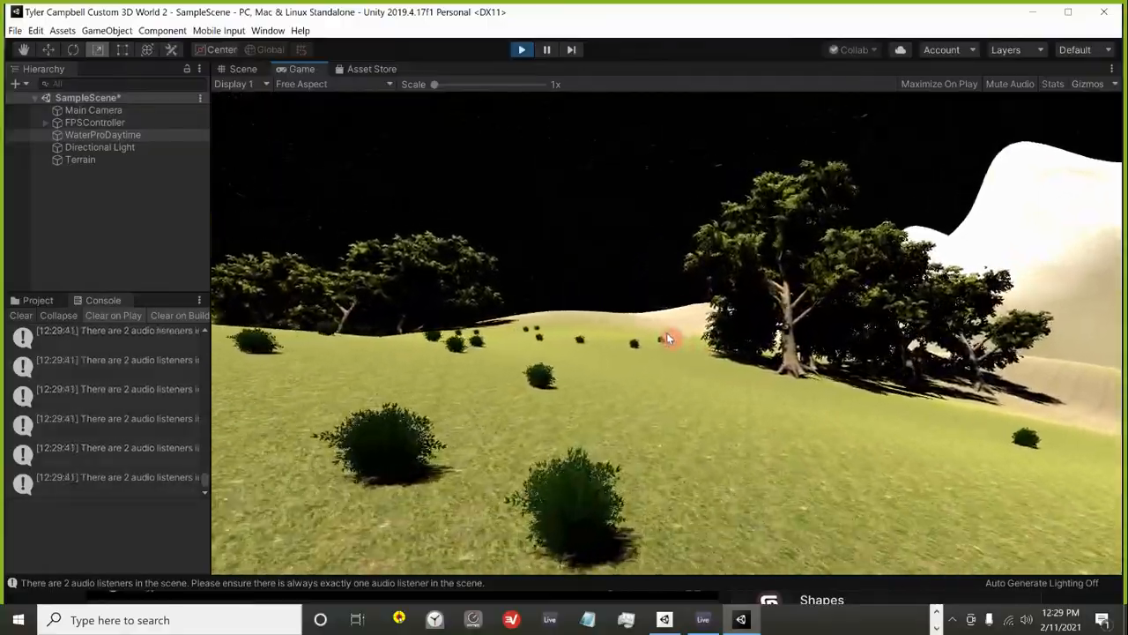
{"action": "key", "text": "w"}
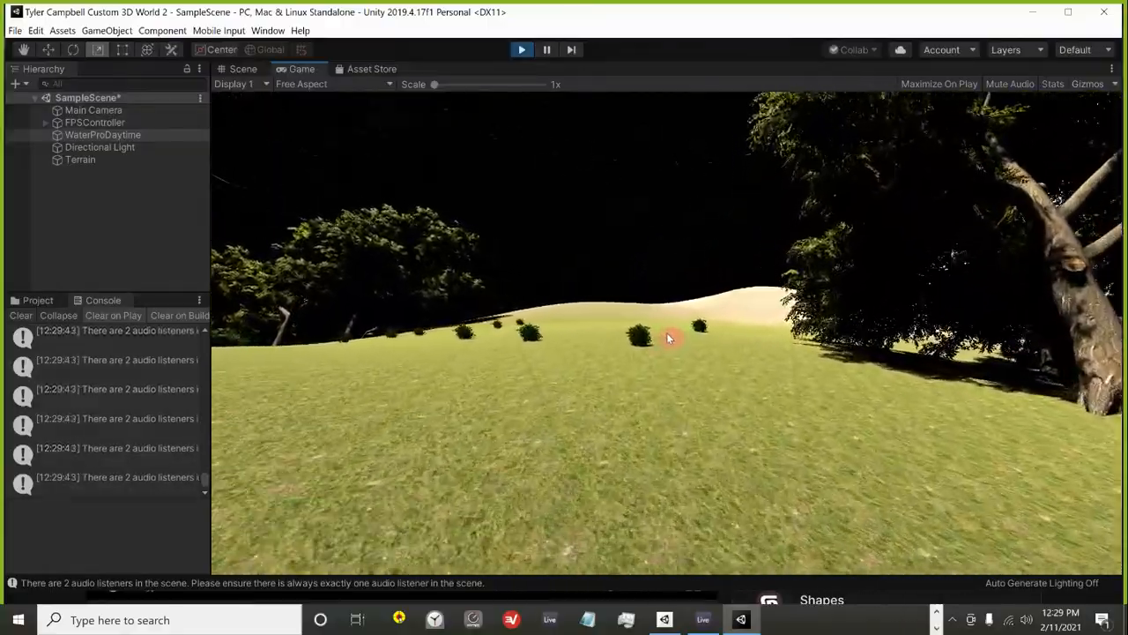
{"action": "key", "text": "w"}
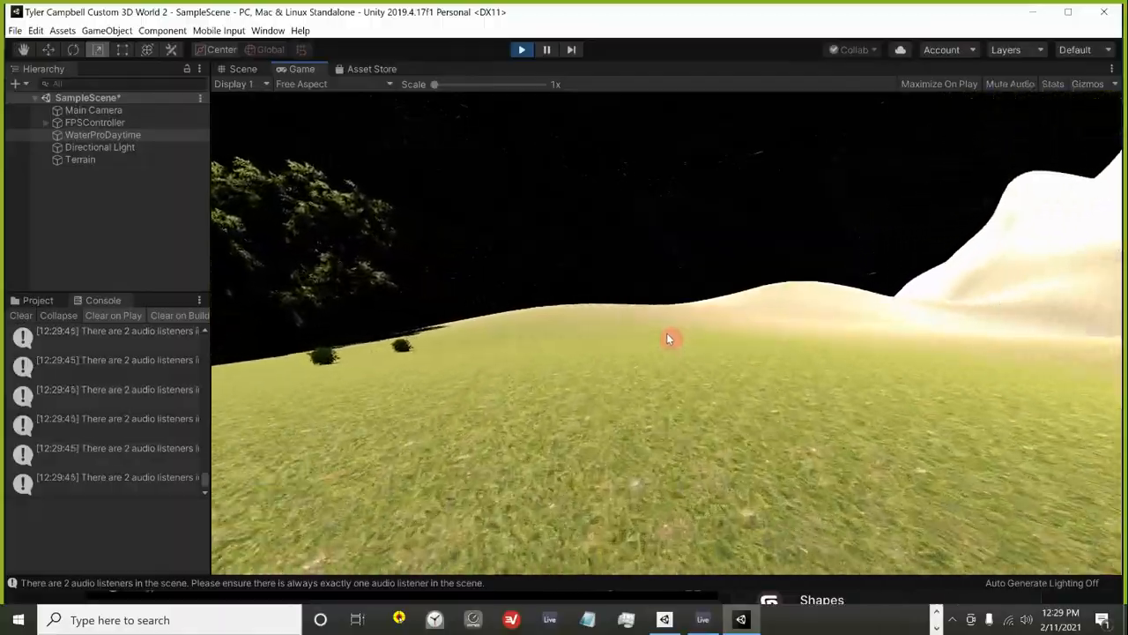
{"action": "key", "text": "w"}
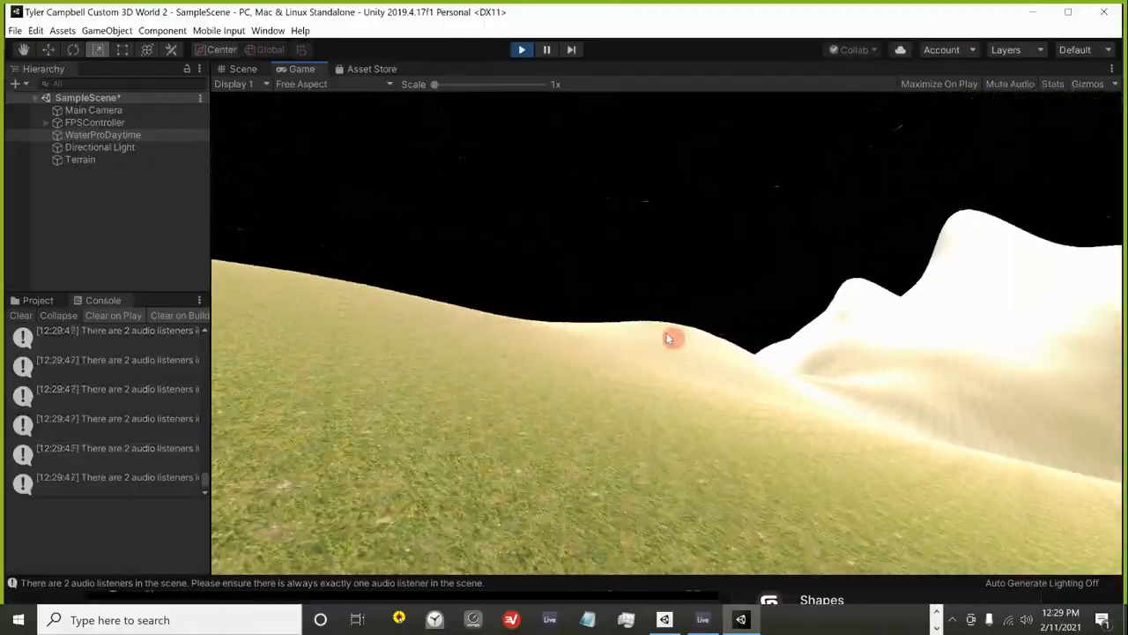
{"action": "key", "text": "w"}
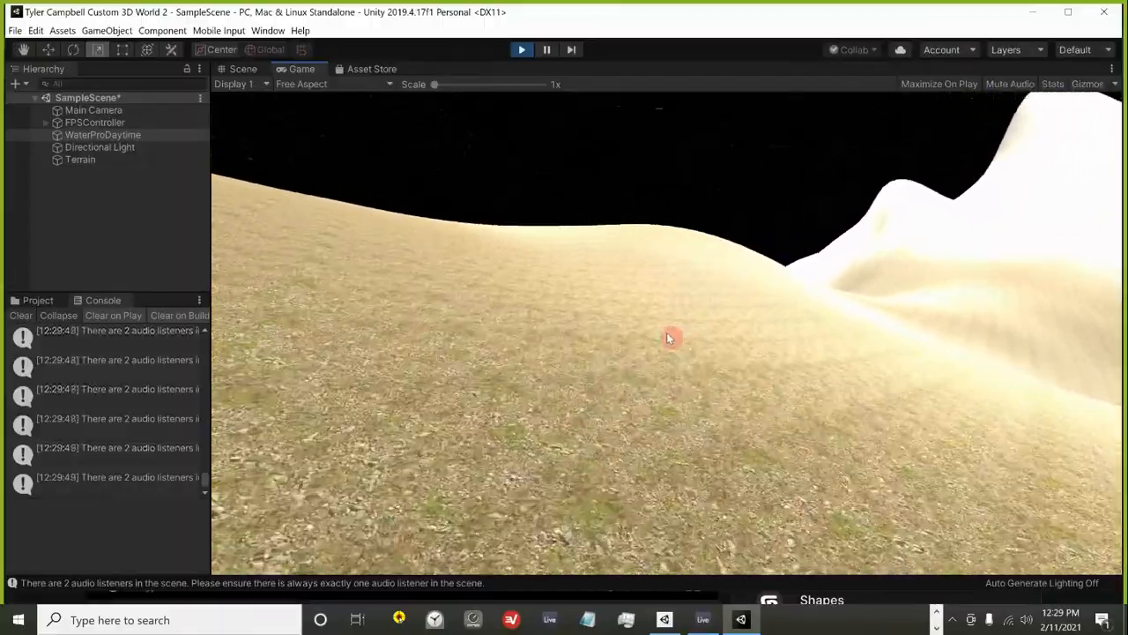
{"action": "key", "text": "w"}
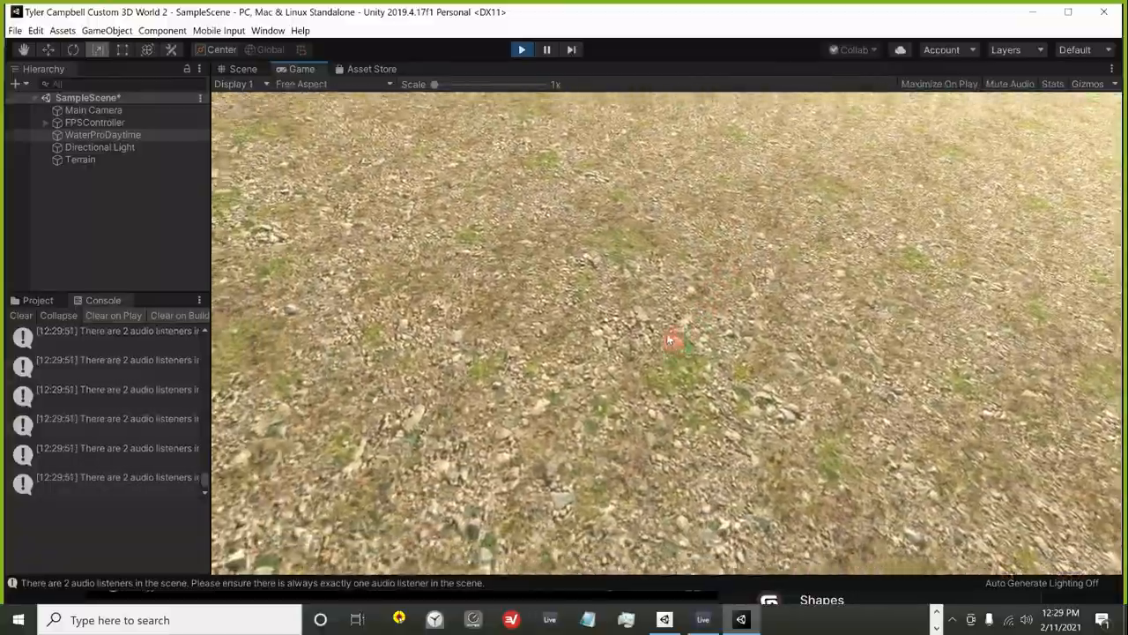
{"action": "key", "text": "w"}
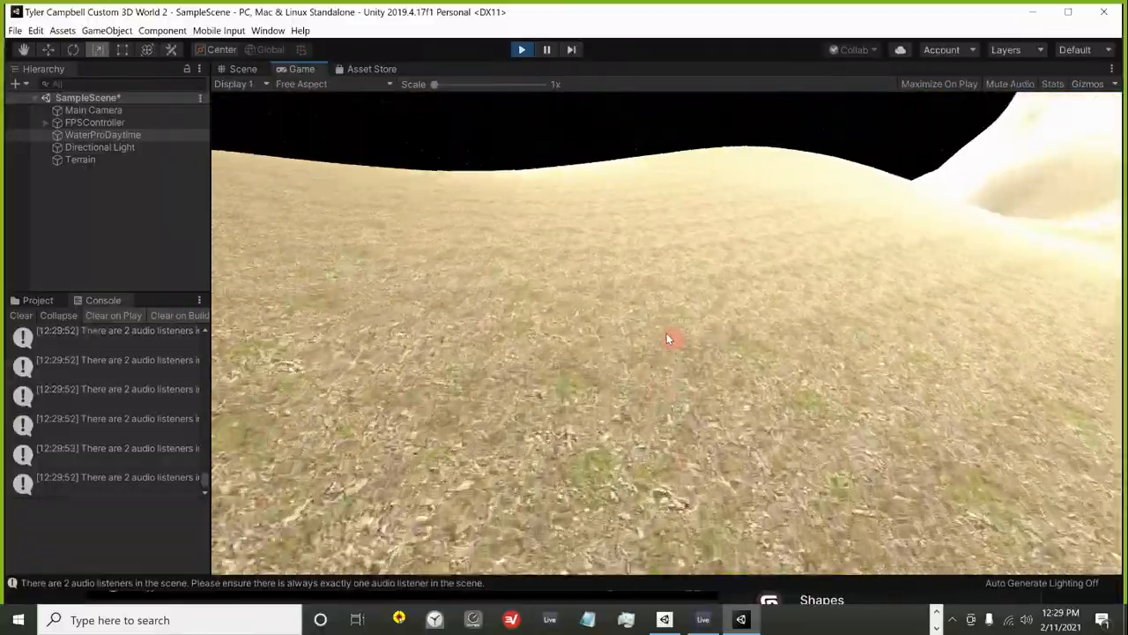
{"action": "key", "text": "w"}
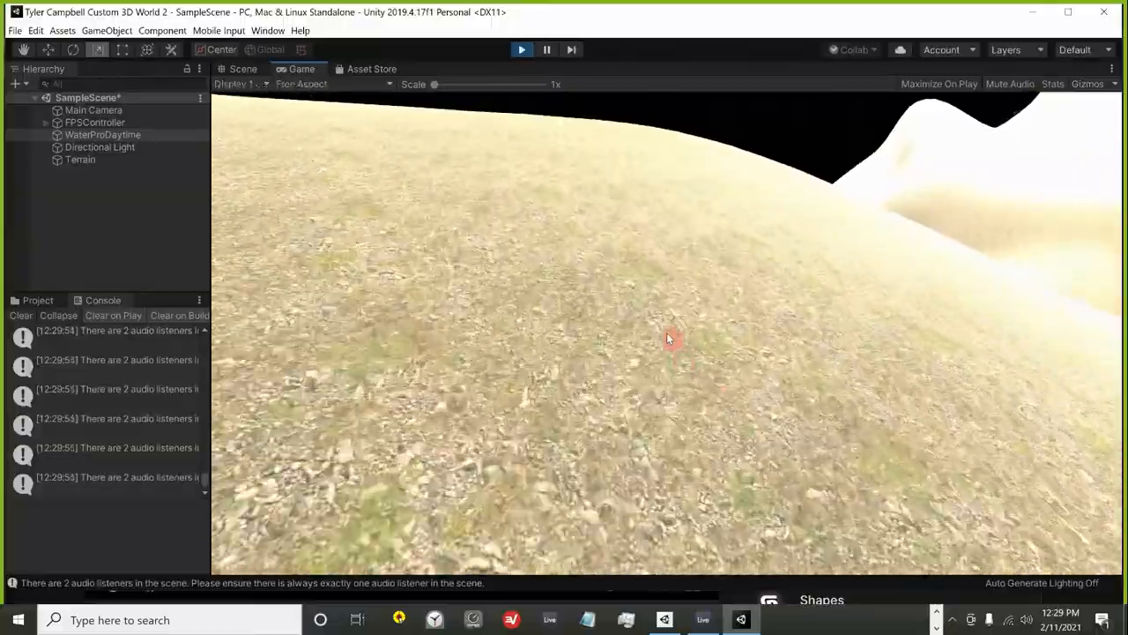
{"action": "key", "text": "w"}
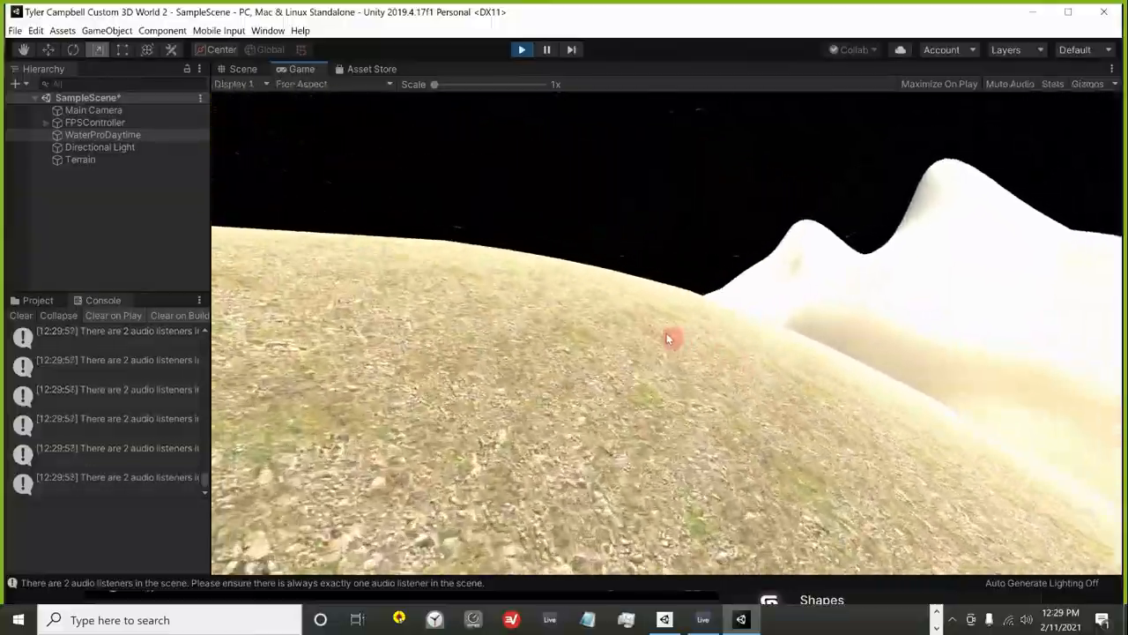
{"action": "key", "text": "w"}
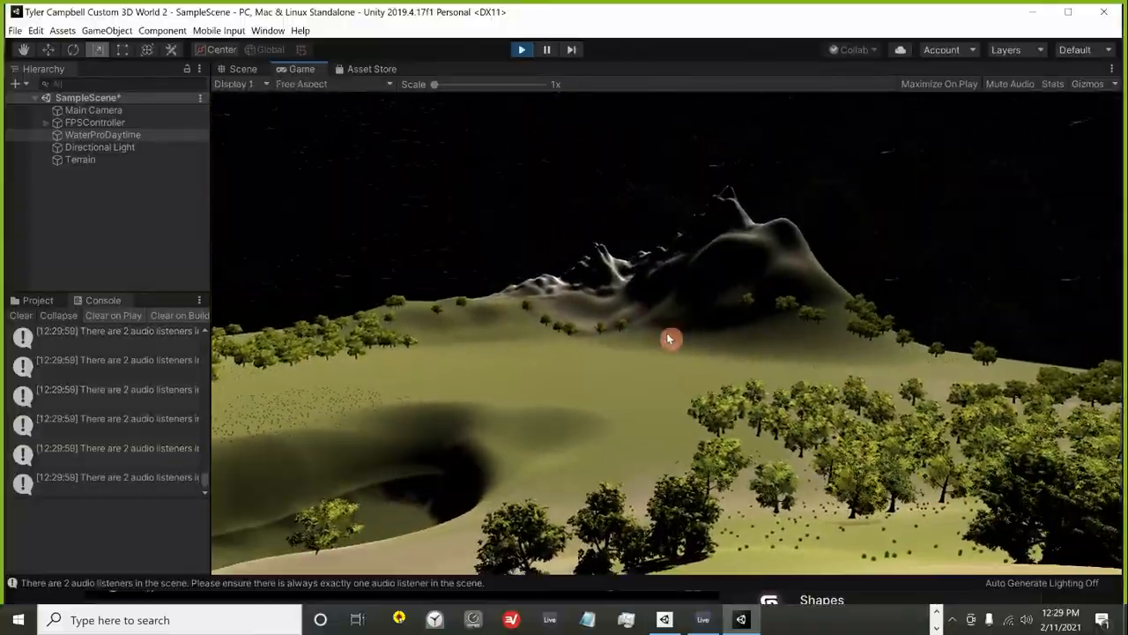
{"action": "key", "text": "w"}
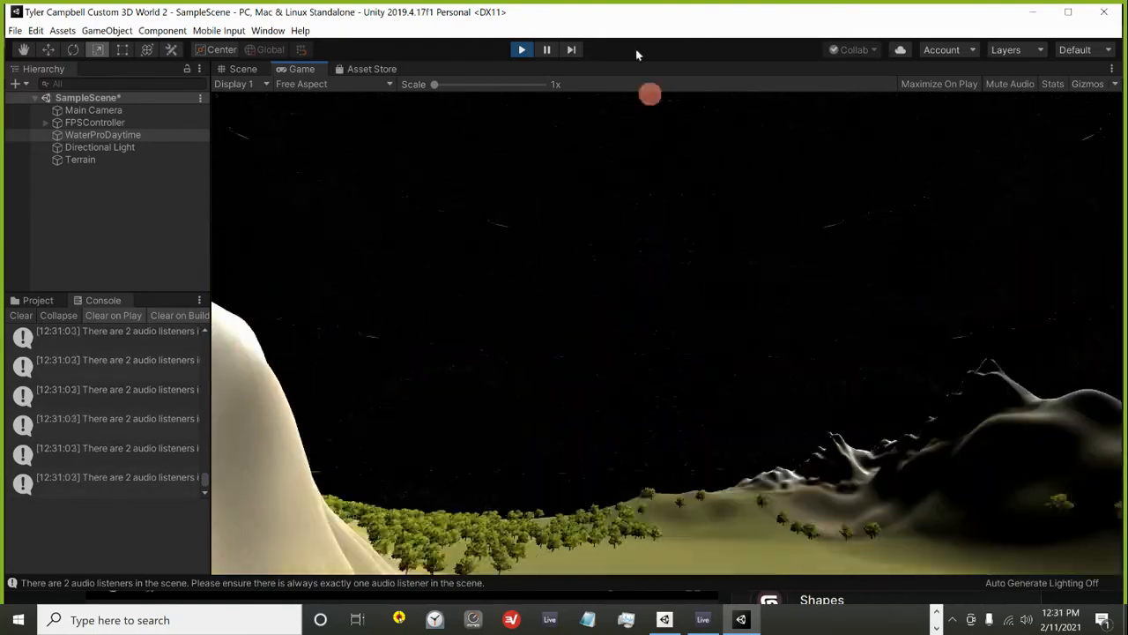
Stop Play mode and view the terrain around the crater lake in the Scene view.
{"action": "left_click", "coordinate": [522, 50]}
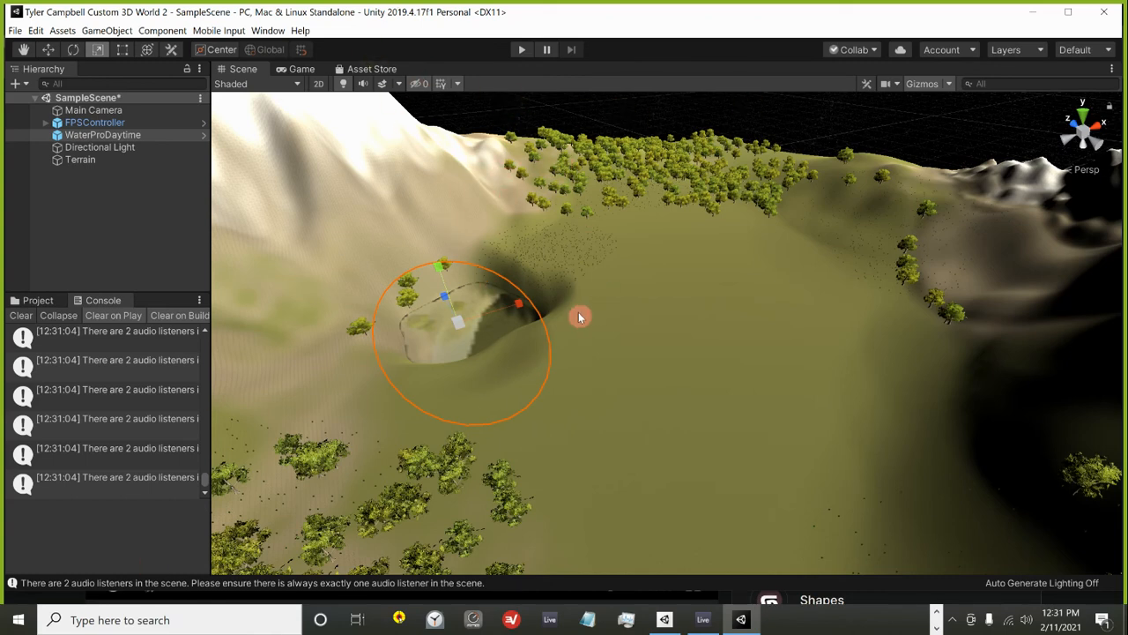
{"action": "scroll", "coordinate": [579, 316], "scroll_direction": "down", "scroll_amount": 5}
{"action": "scroll", "coordinate": [621, 401], "scroll_direction": "up", "scroll_amount": 5}
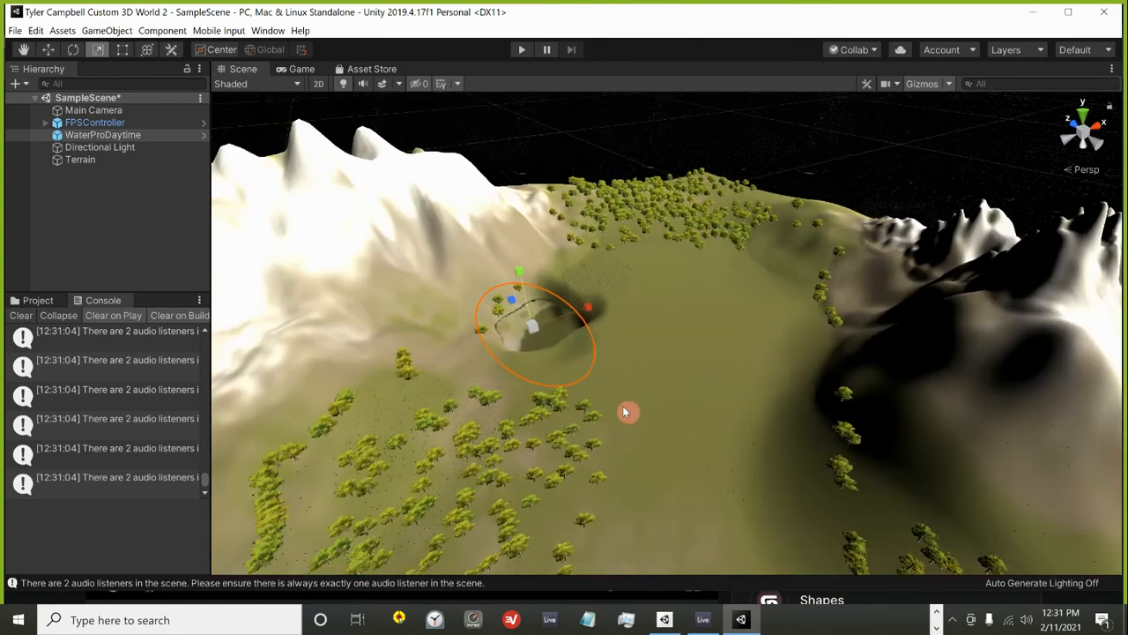
{"action": "scroll", "coordinate": [636, 429], "scroll_direction": "up", "scroll_amount": 2}
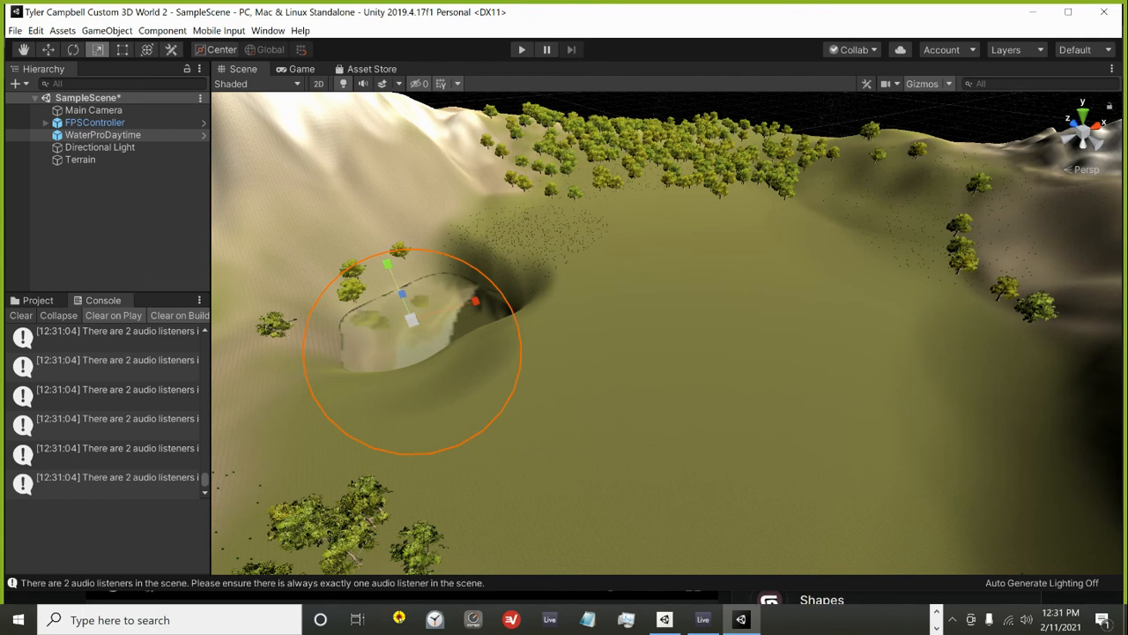
{"action": "key", "text": "alt"}
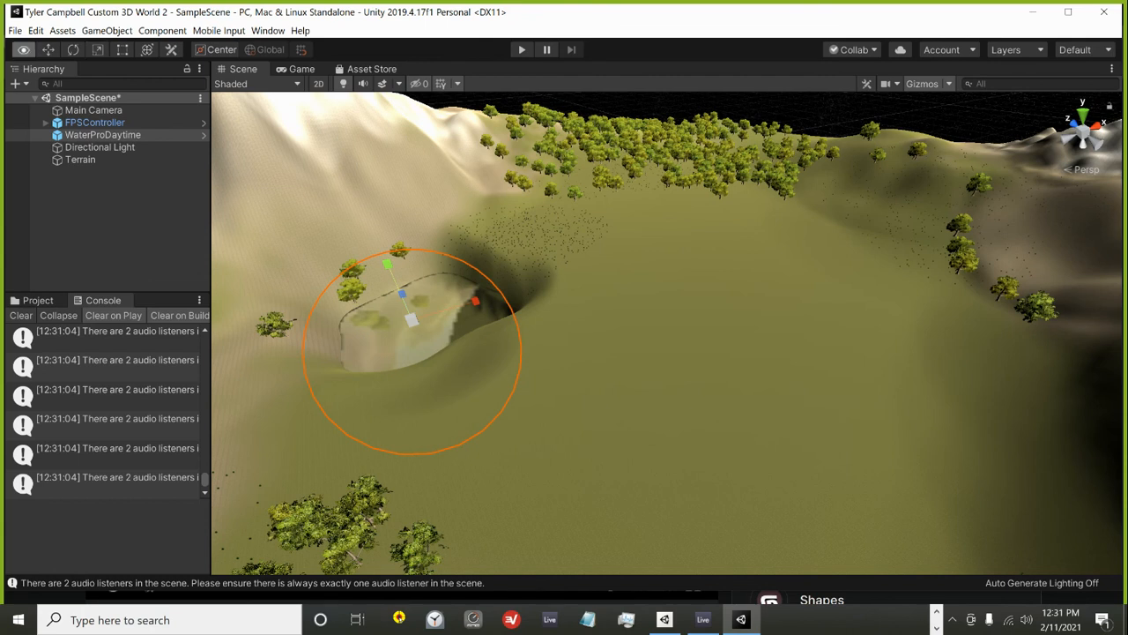
{"action": "key", "text": "alt+Tab"}
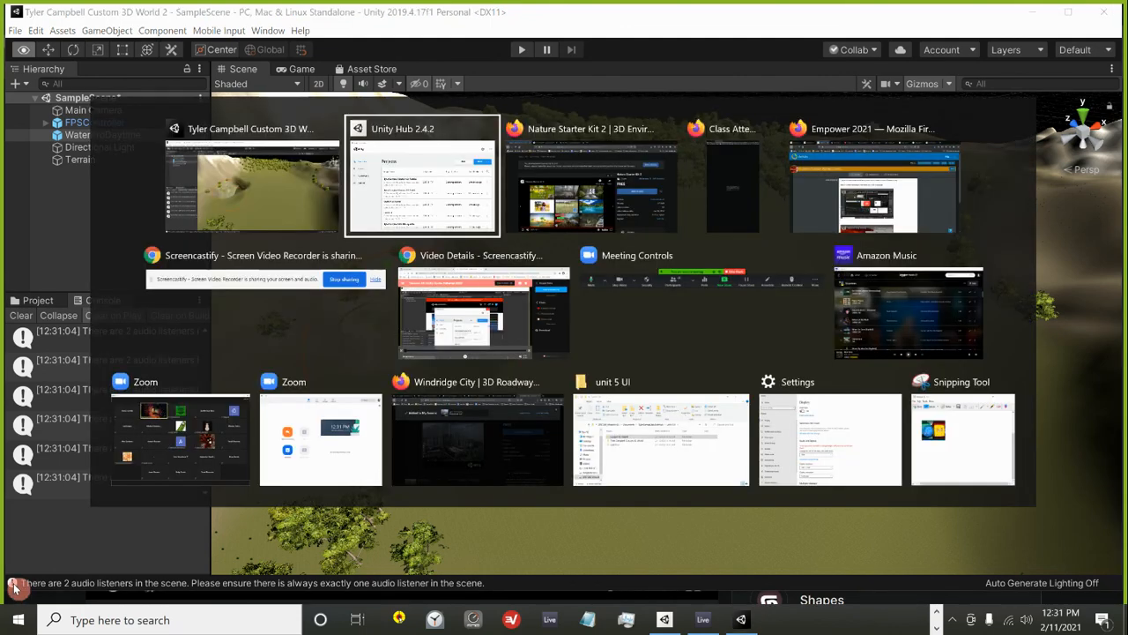
{"action": "key", "text": "alt+Tab"}
{"action": "key", "text": "alt+Tab"}
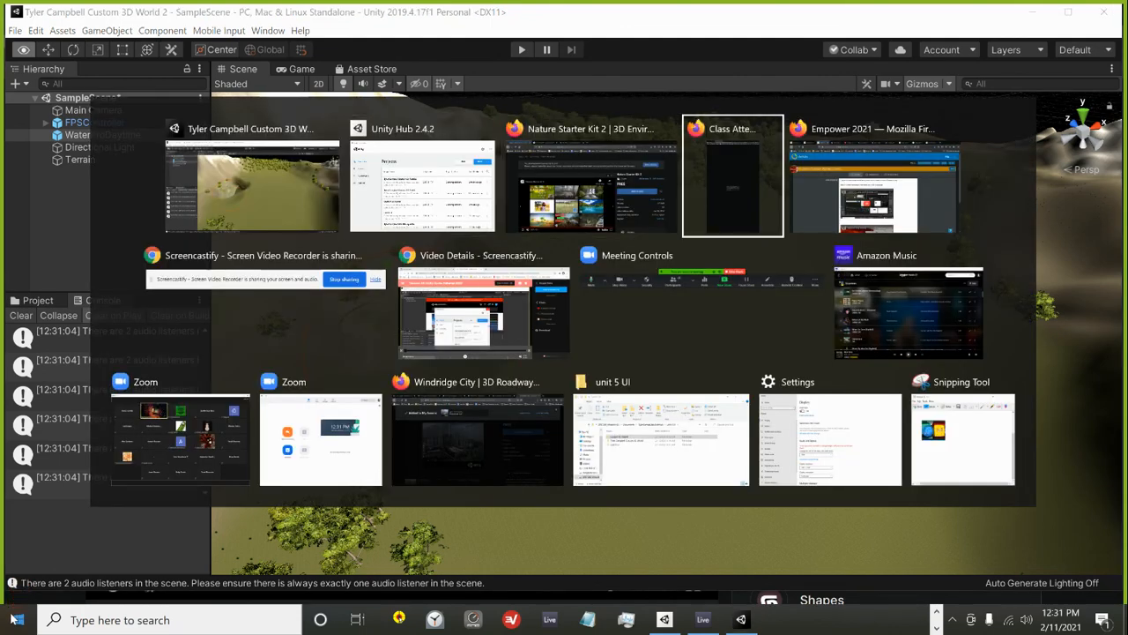
{"action": "key", "text": "alt+Tab"}
{"action": "key", "text": "alt+Tab"}
{"action": "key", "text": "alt+Tab"}
{"action": "key", "text": "alt+shift+Tab"}
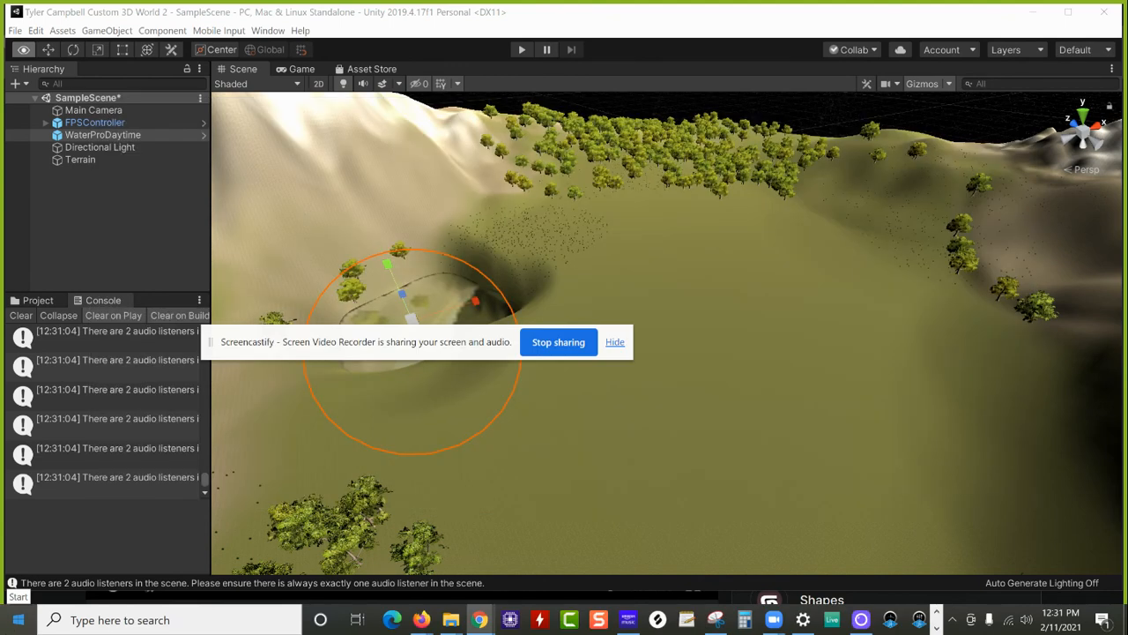